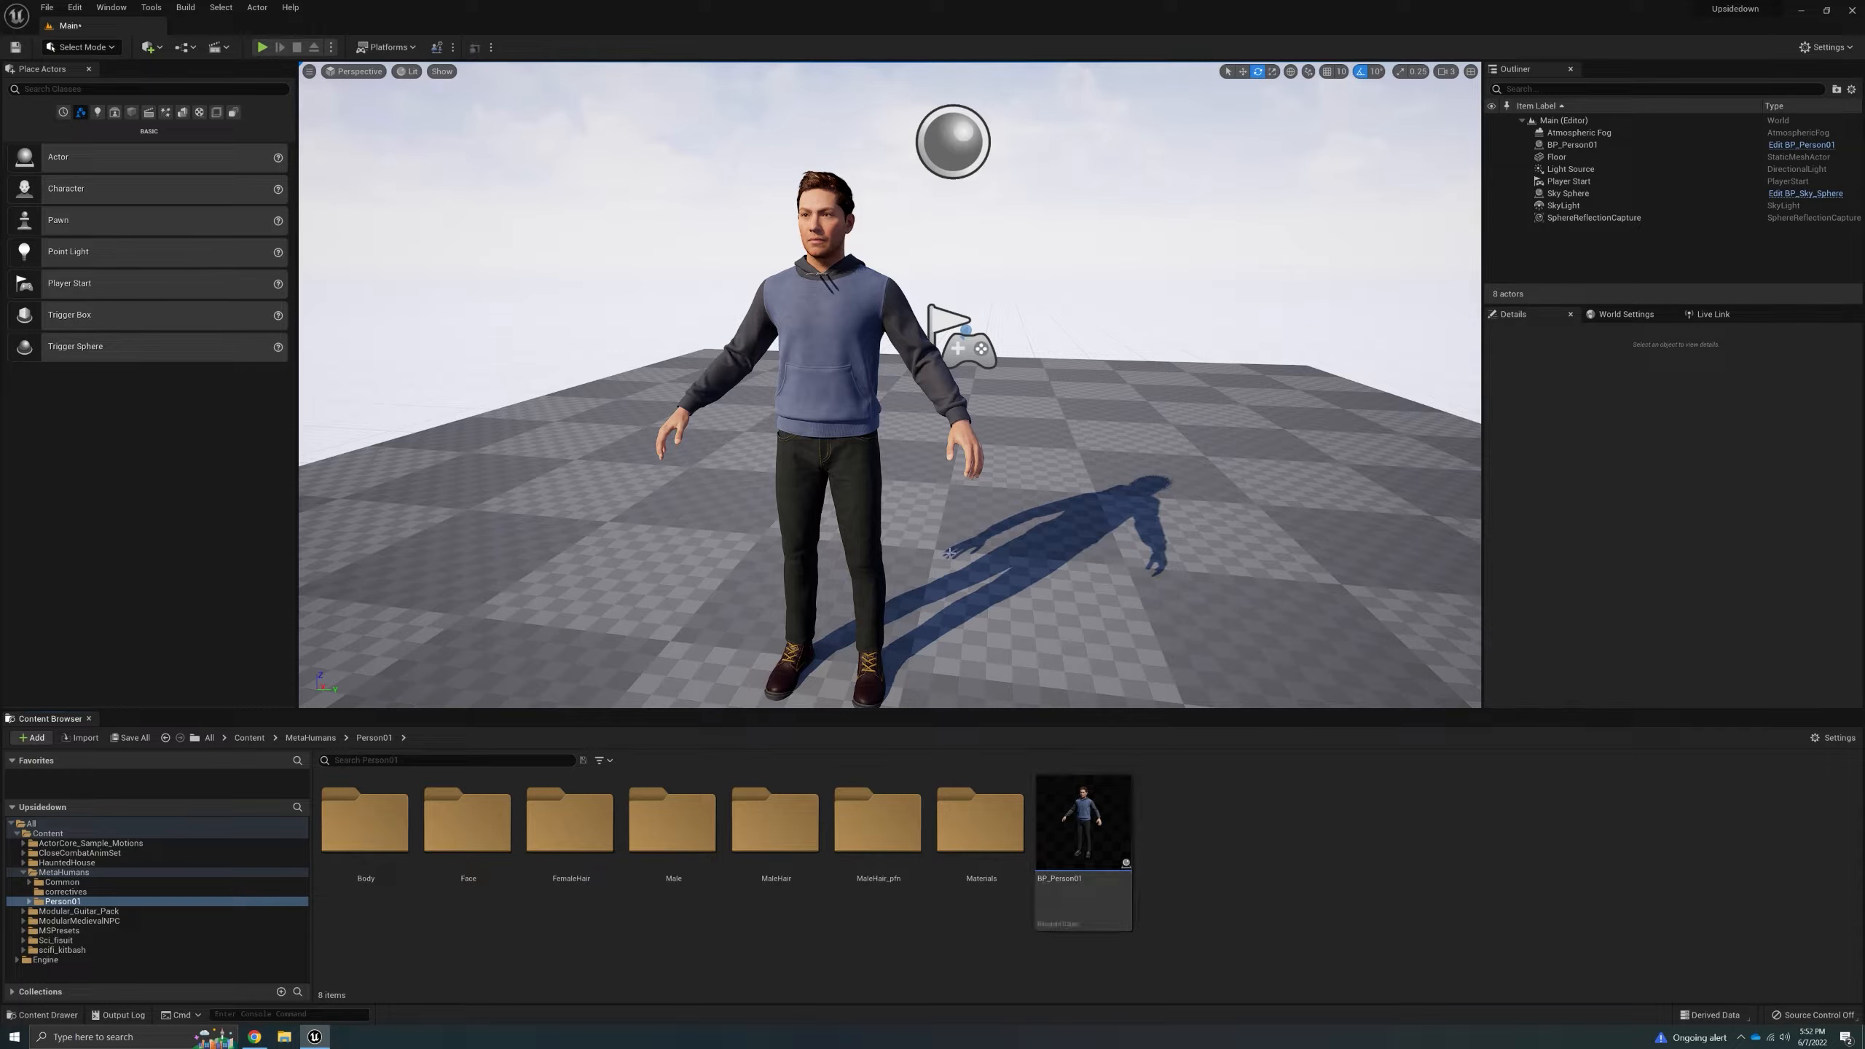
- Open the BP_Person01 blueprint, locate its Body component's skeletal mesh among the project assets, and open m_tal_nrw_body
{"action": "left_click", "coordinate": [1102, 821]}
{"action": "double_click", "coordinate": [1102, 821]}
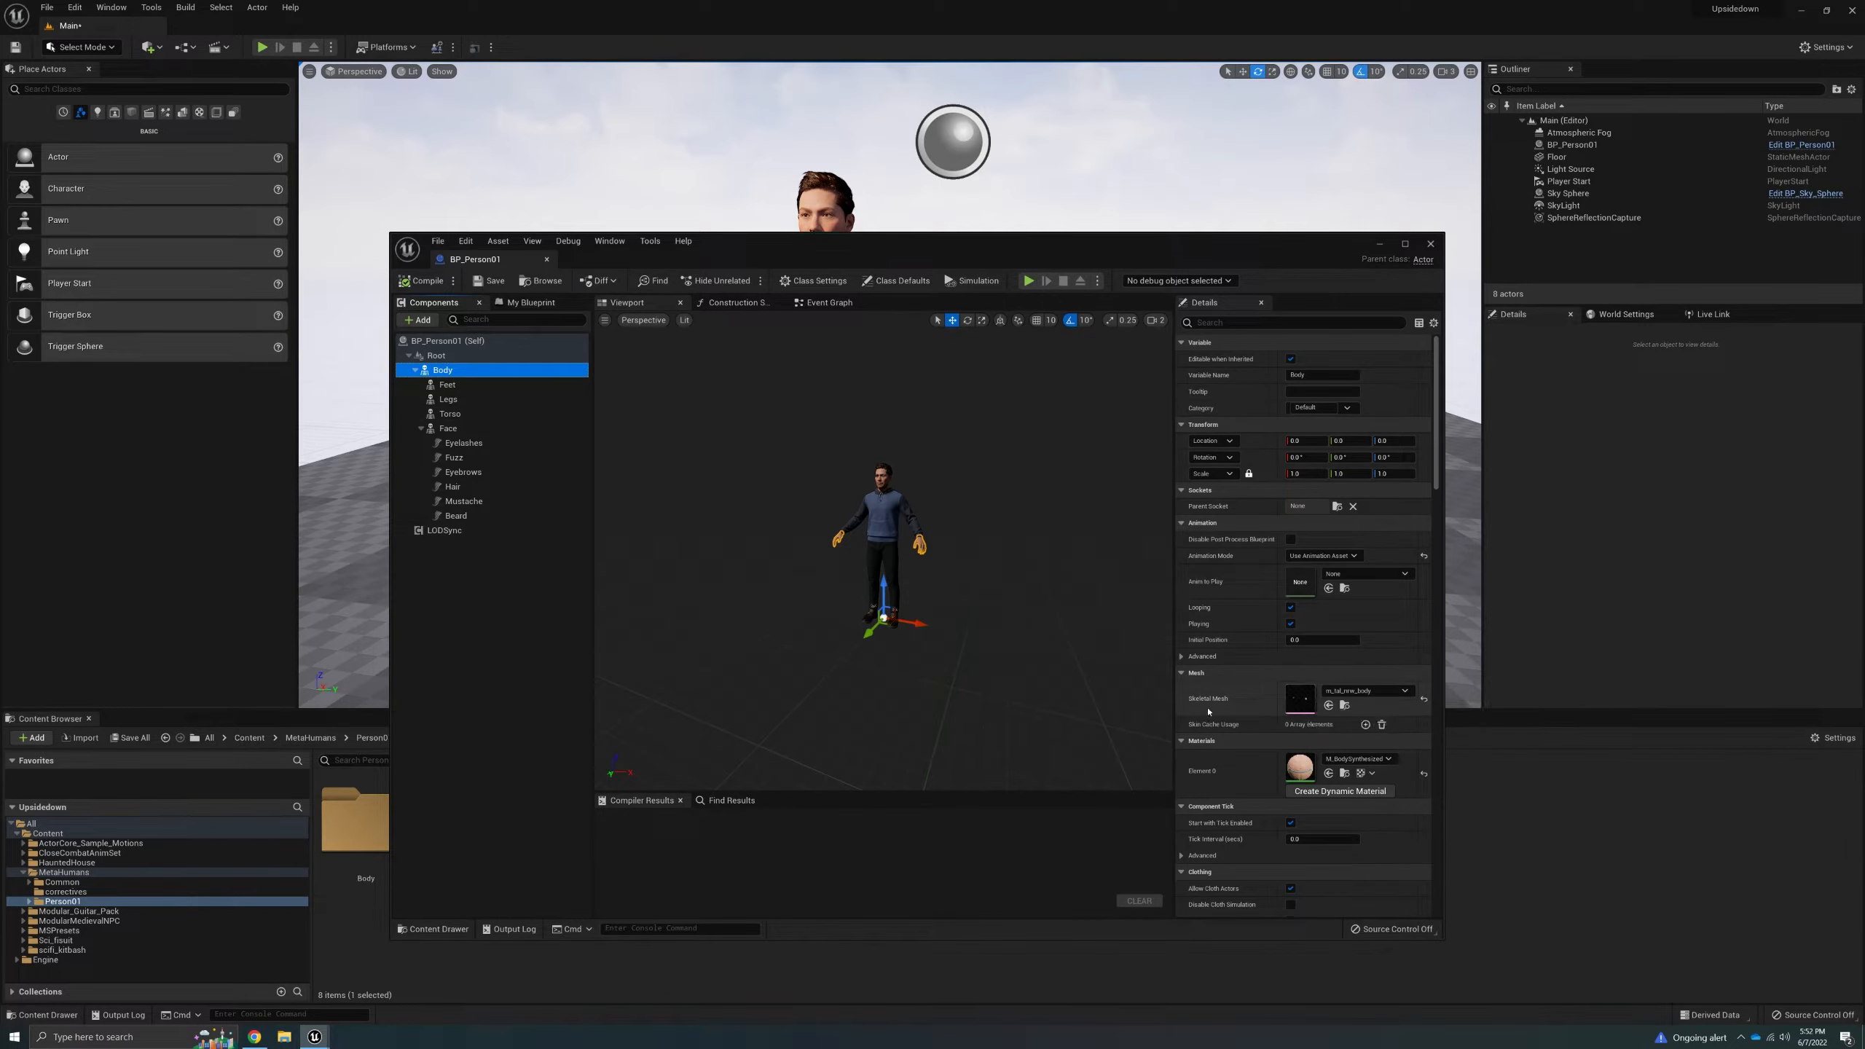
{"action": "left_click", "coordinate": [1343, 707]}
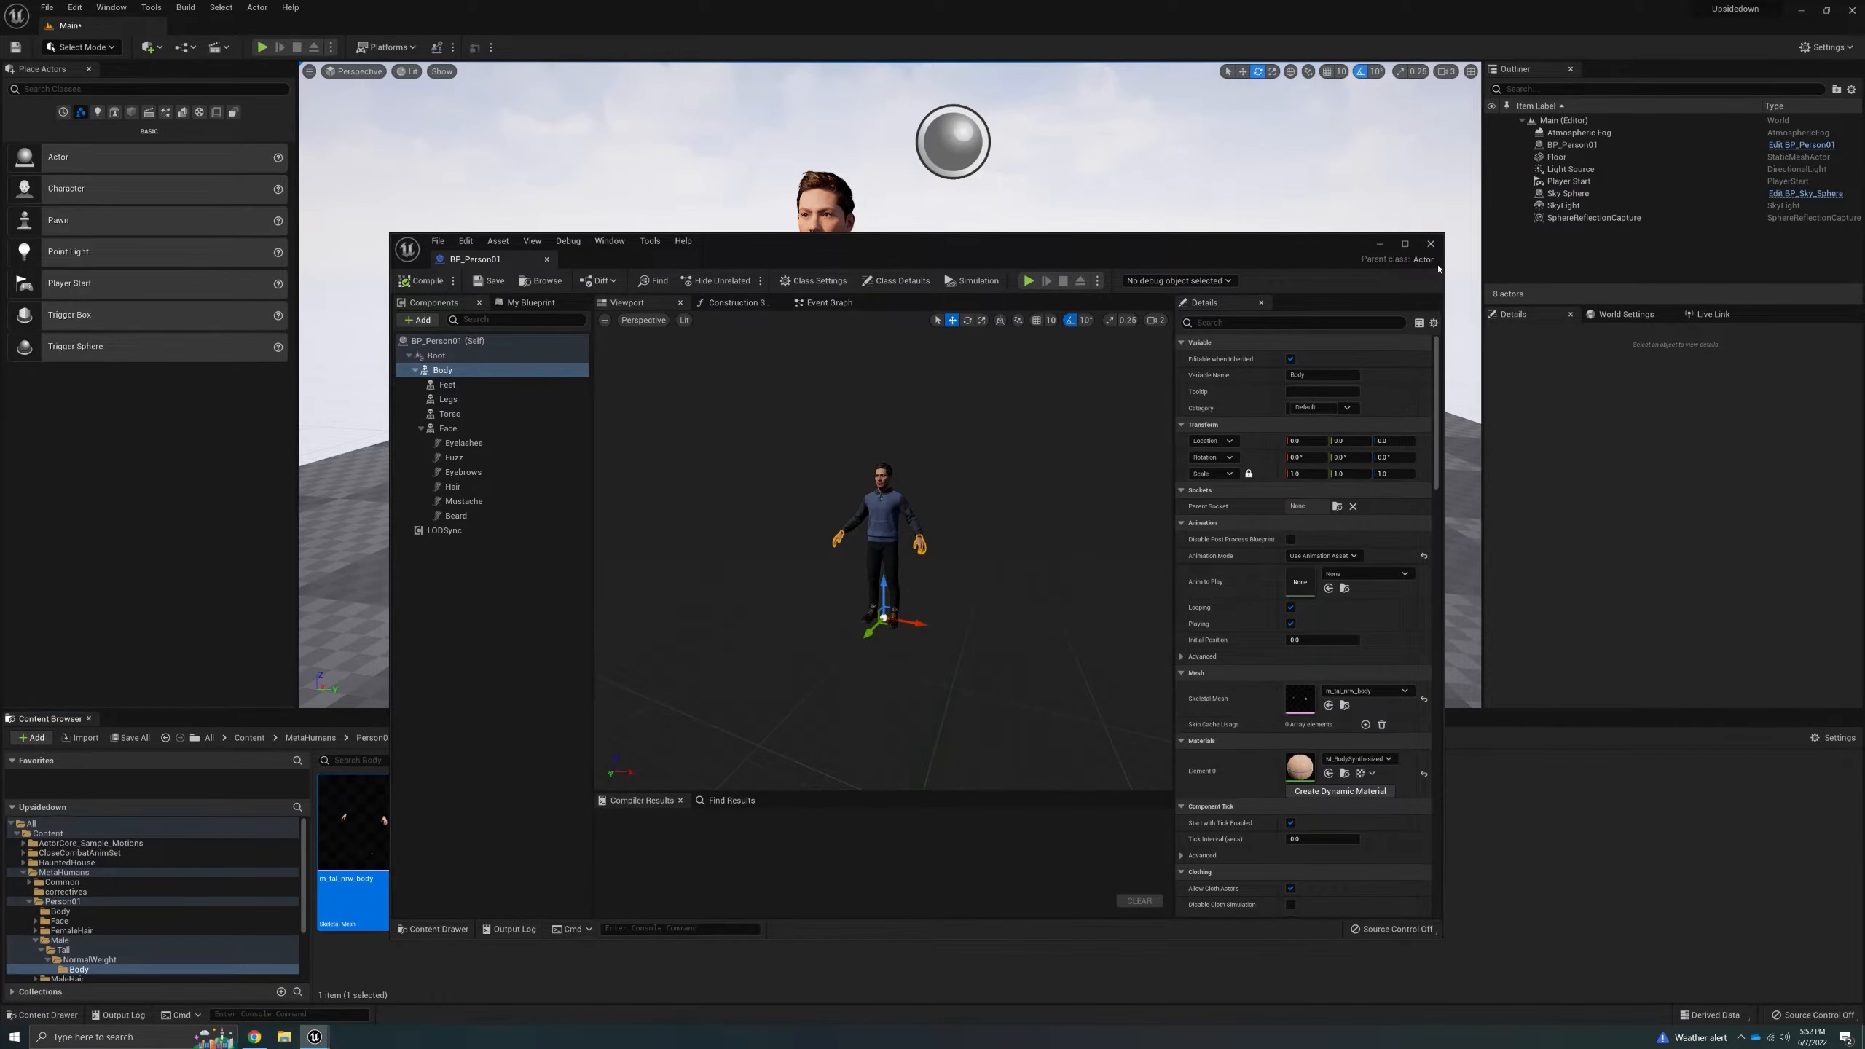
{"action": "left_click", "coordinate": [1376, 244]}
{"action": "double_click", "coordinate": [397, 845]}
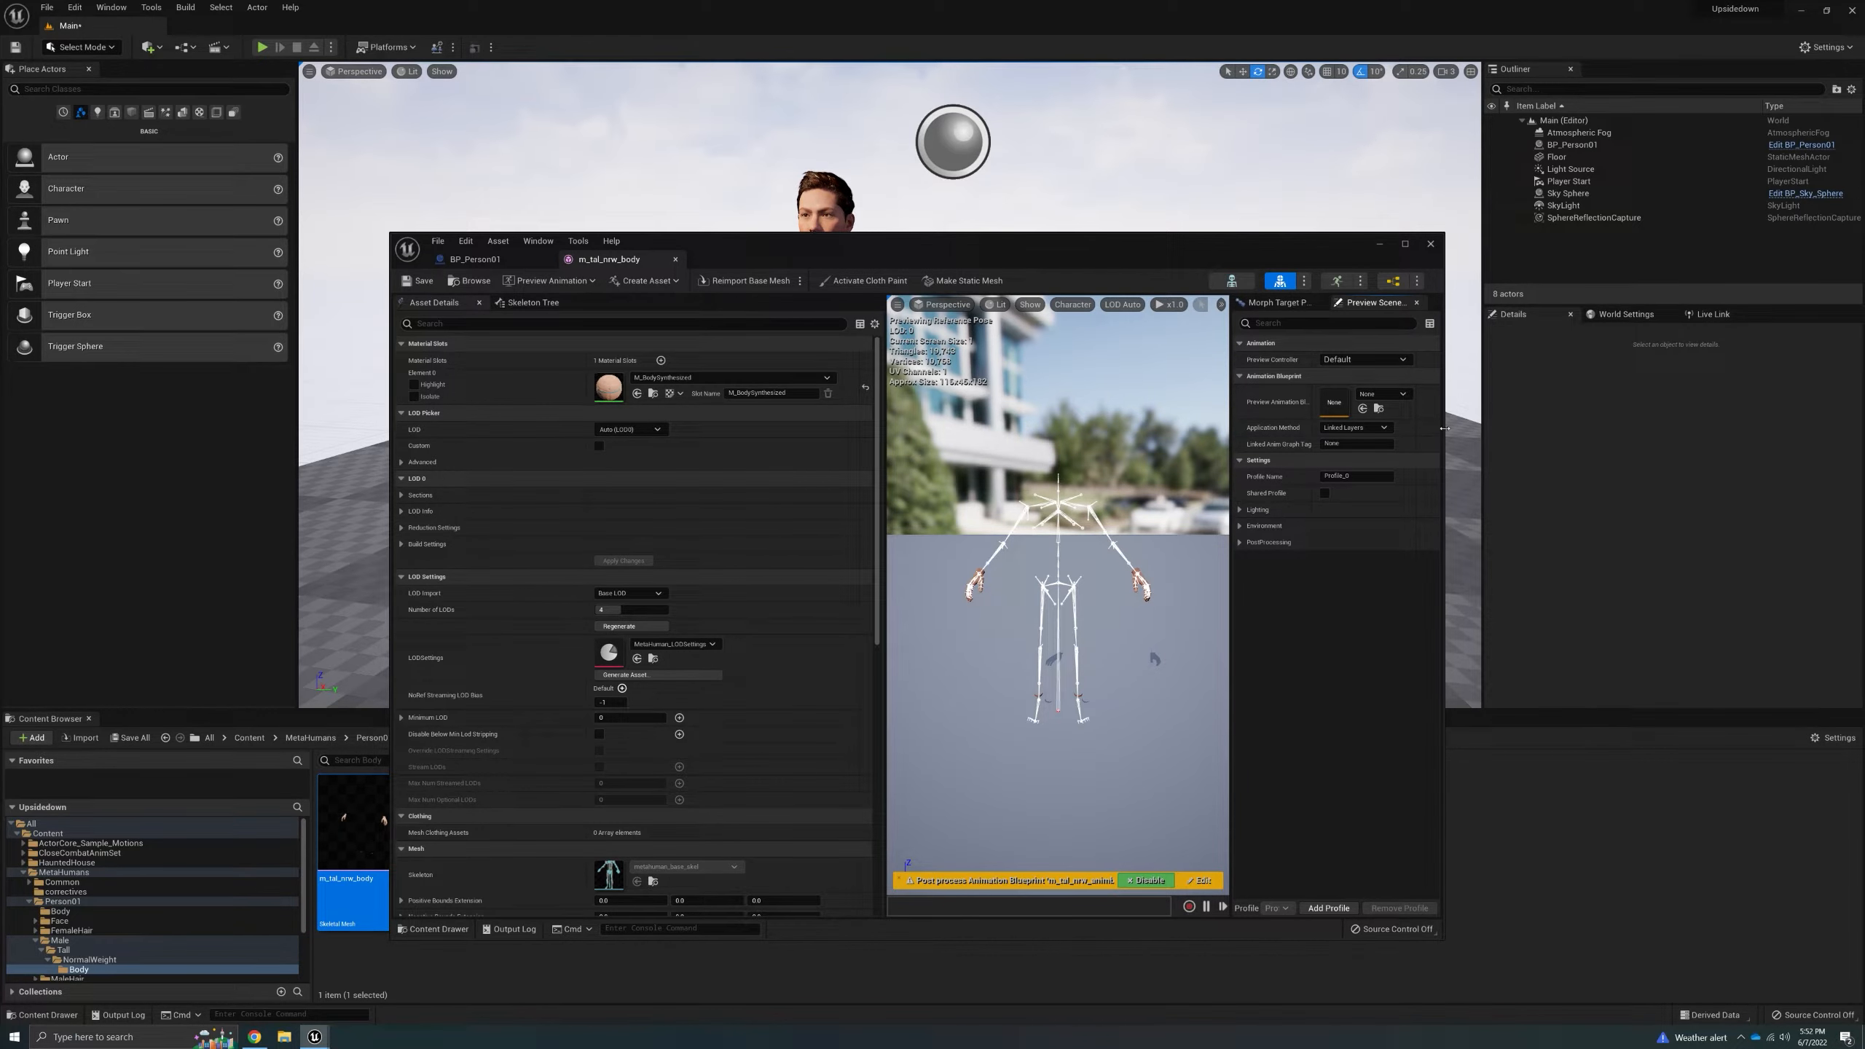
- Open the metahuman_base_skel skeleton of the body mesh and review its retarget sources and preview mesh
{"action": "left_click_drag", "start_coordinate": [1442, 428], "coordinate": [1560, 428]}
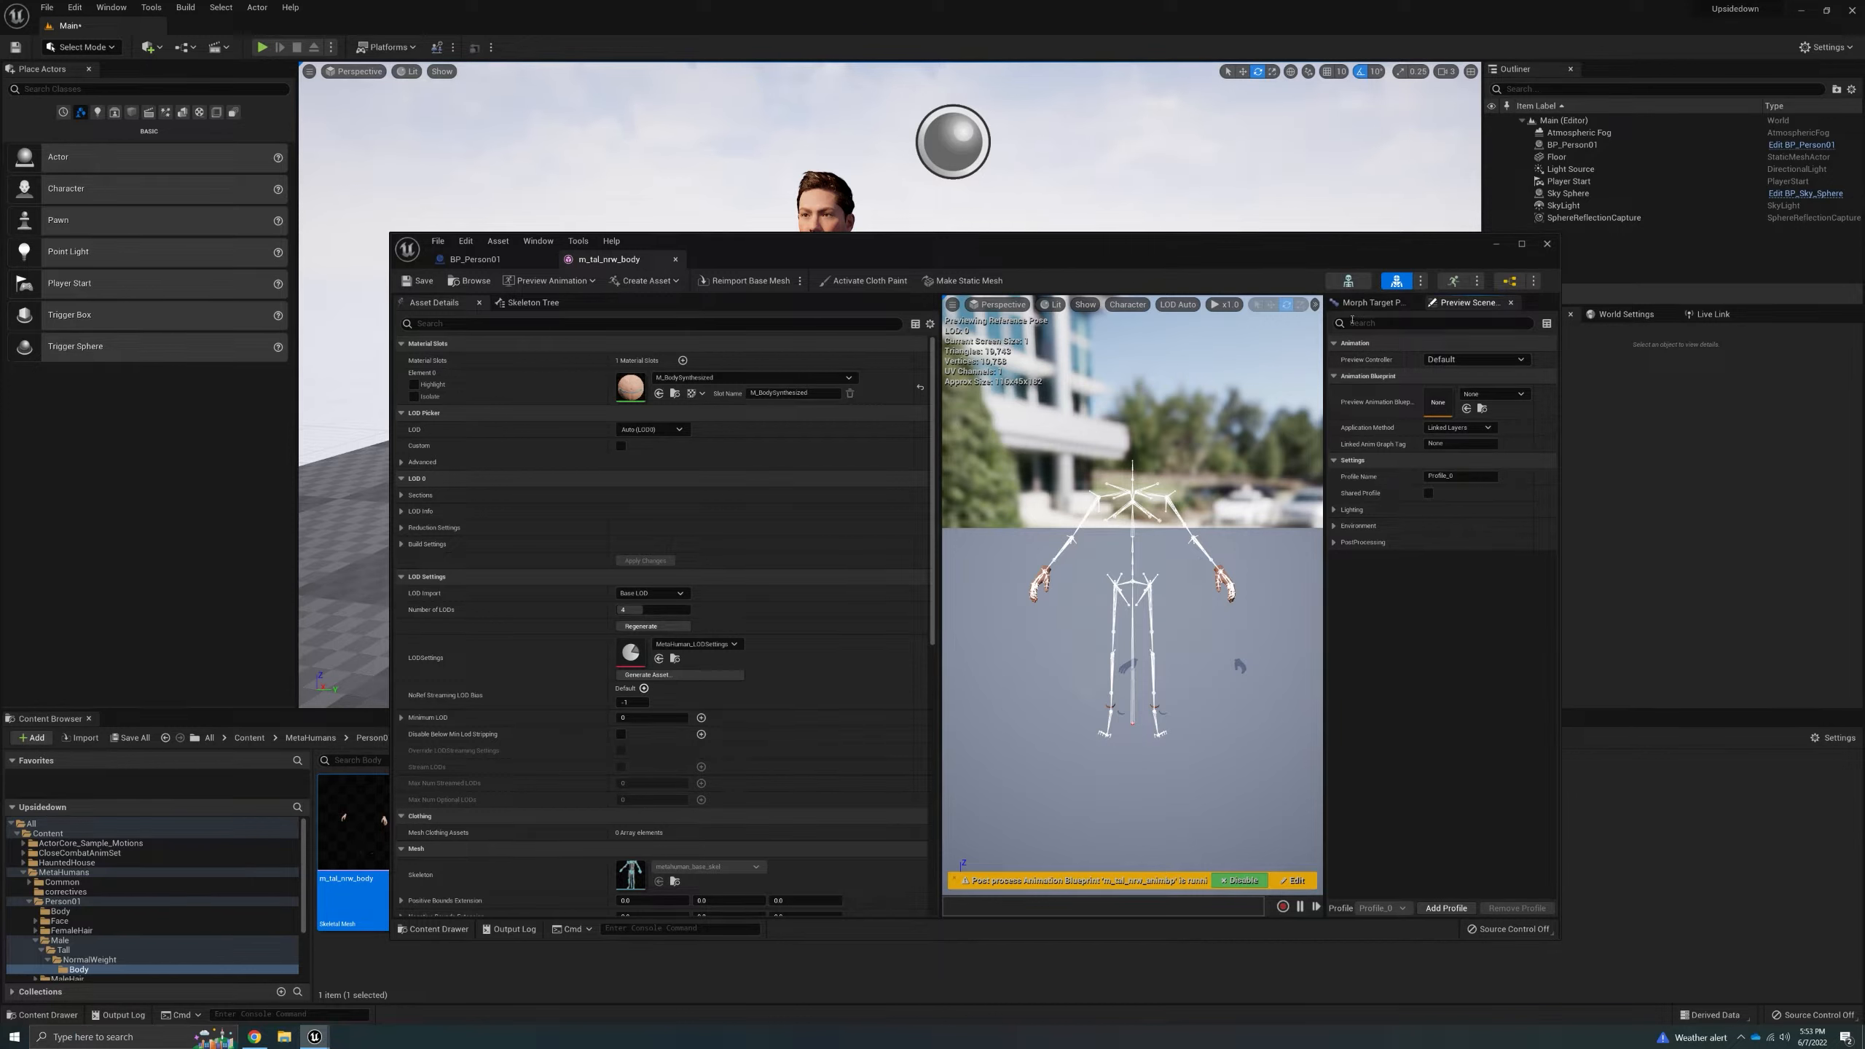
{"action": "left_click", "coordinate": [1347, 282]}
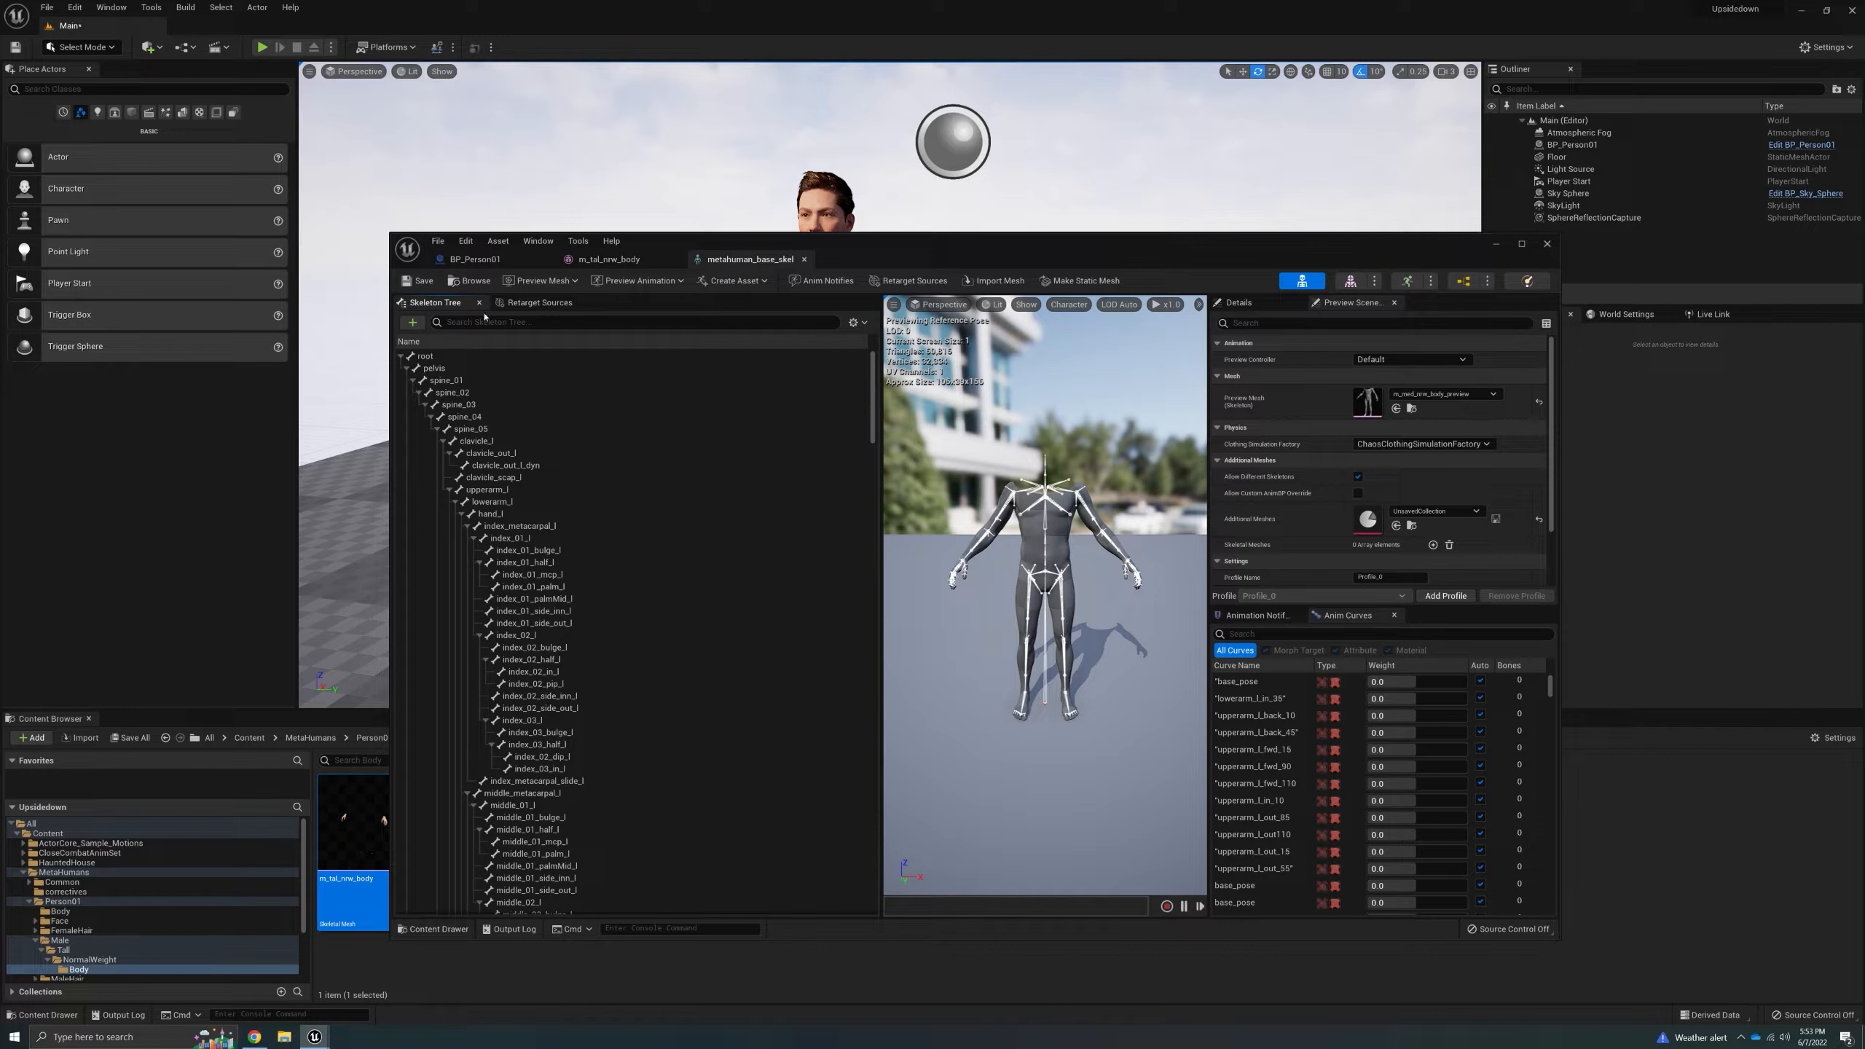
{"action": "left_click", "coordinate": [525, 305]}
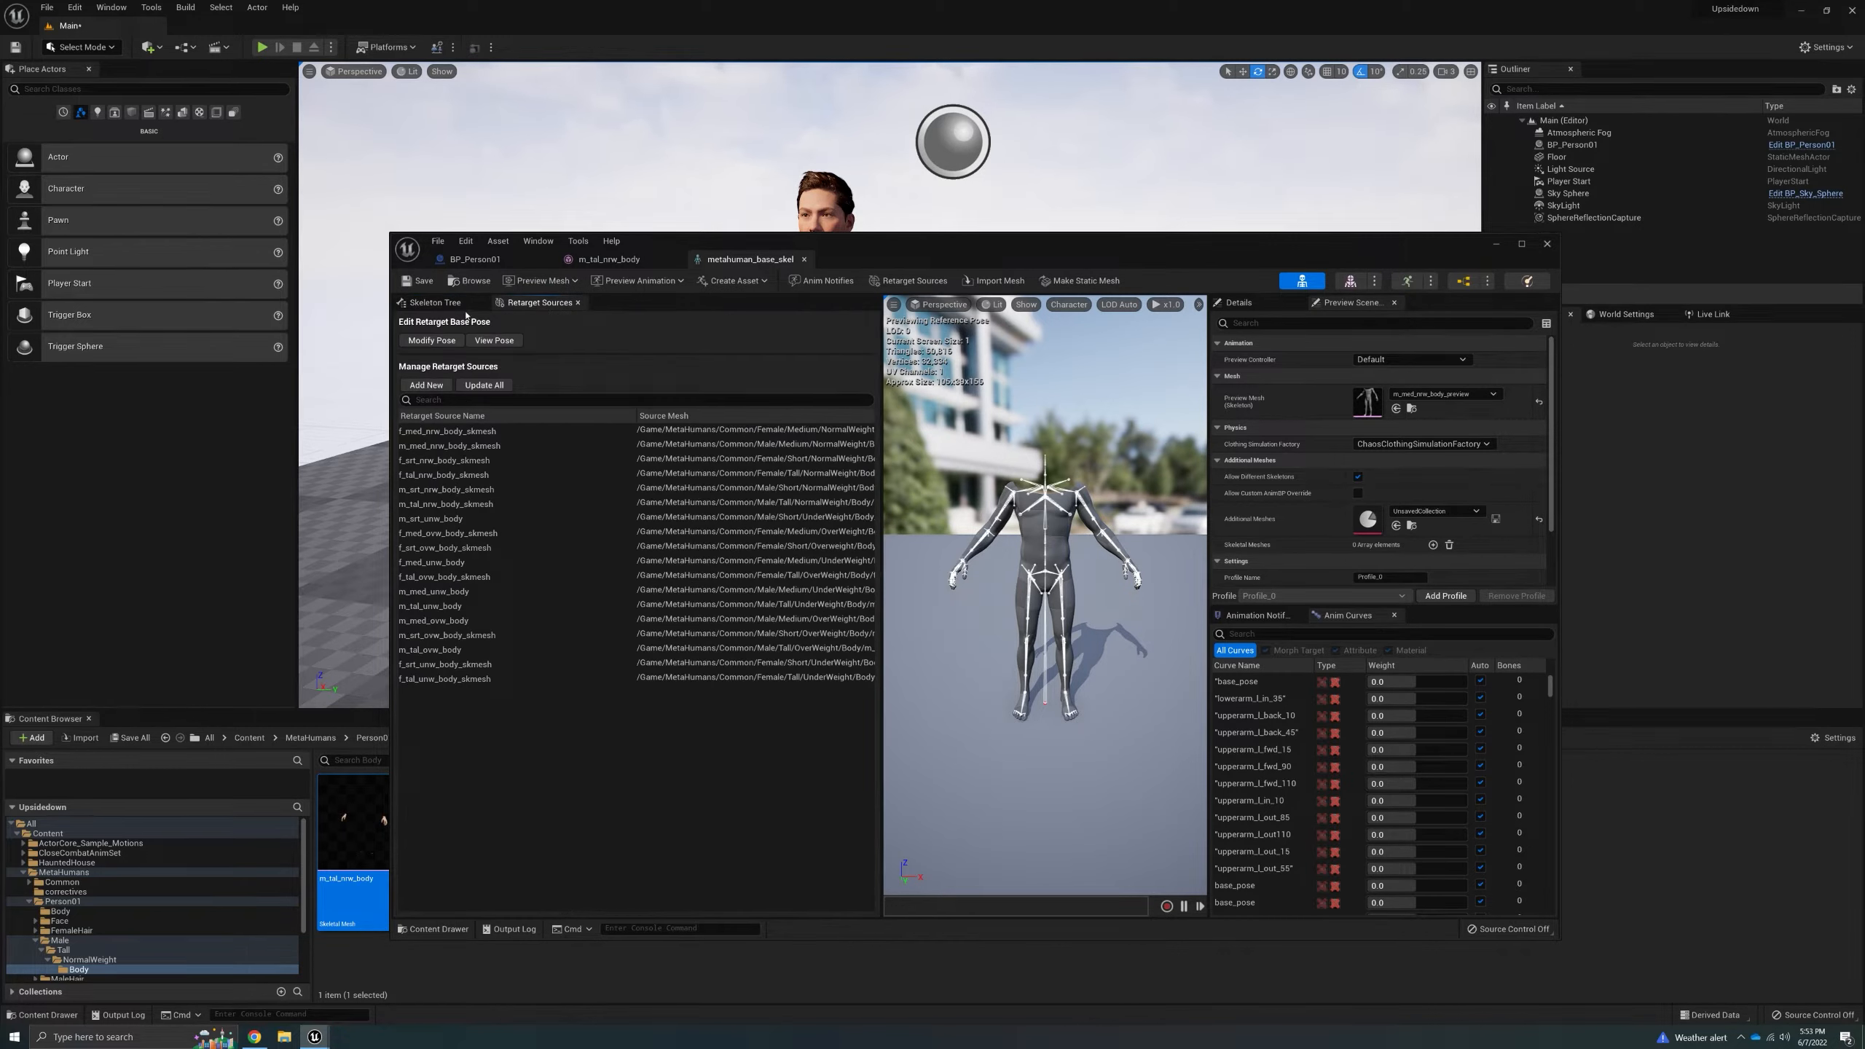
{"action": "left_click", "coordinate": [461, 303]}
{"action": "left_click", "coordinate": [1349, 280]}
{"action": "left_click", "coordinate": [1302, 280]}
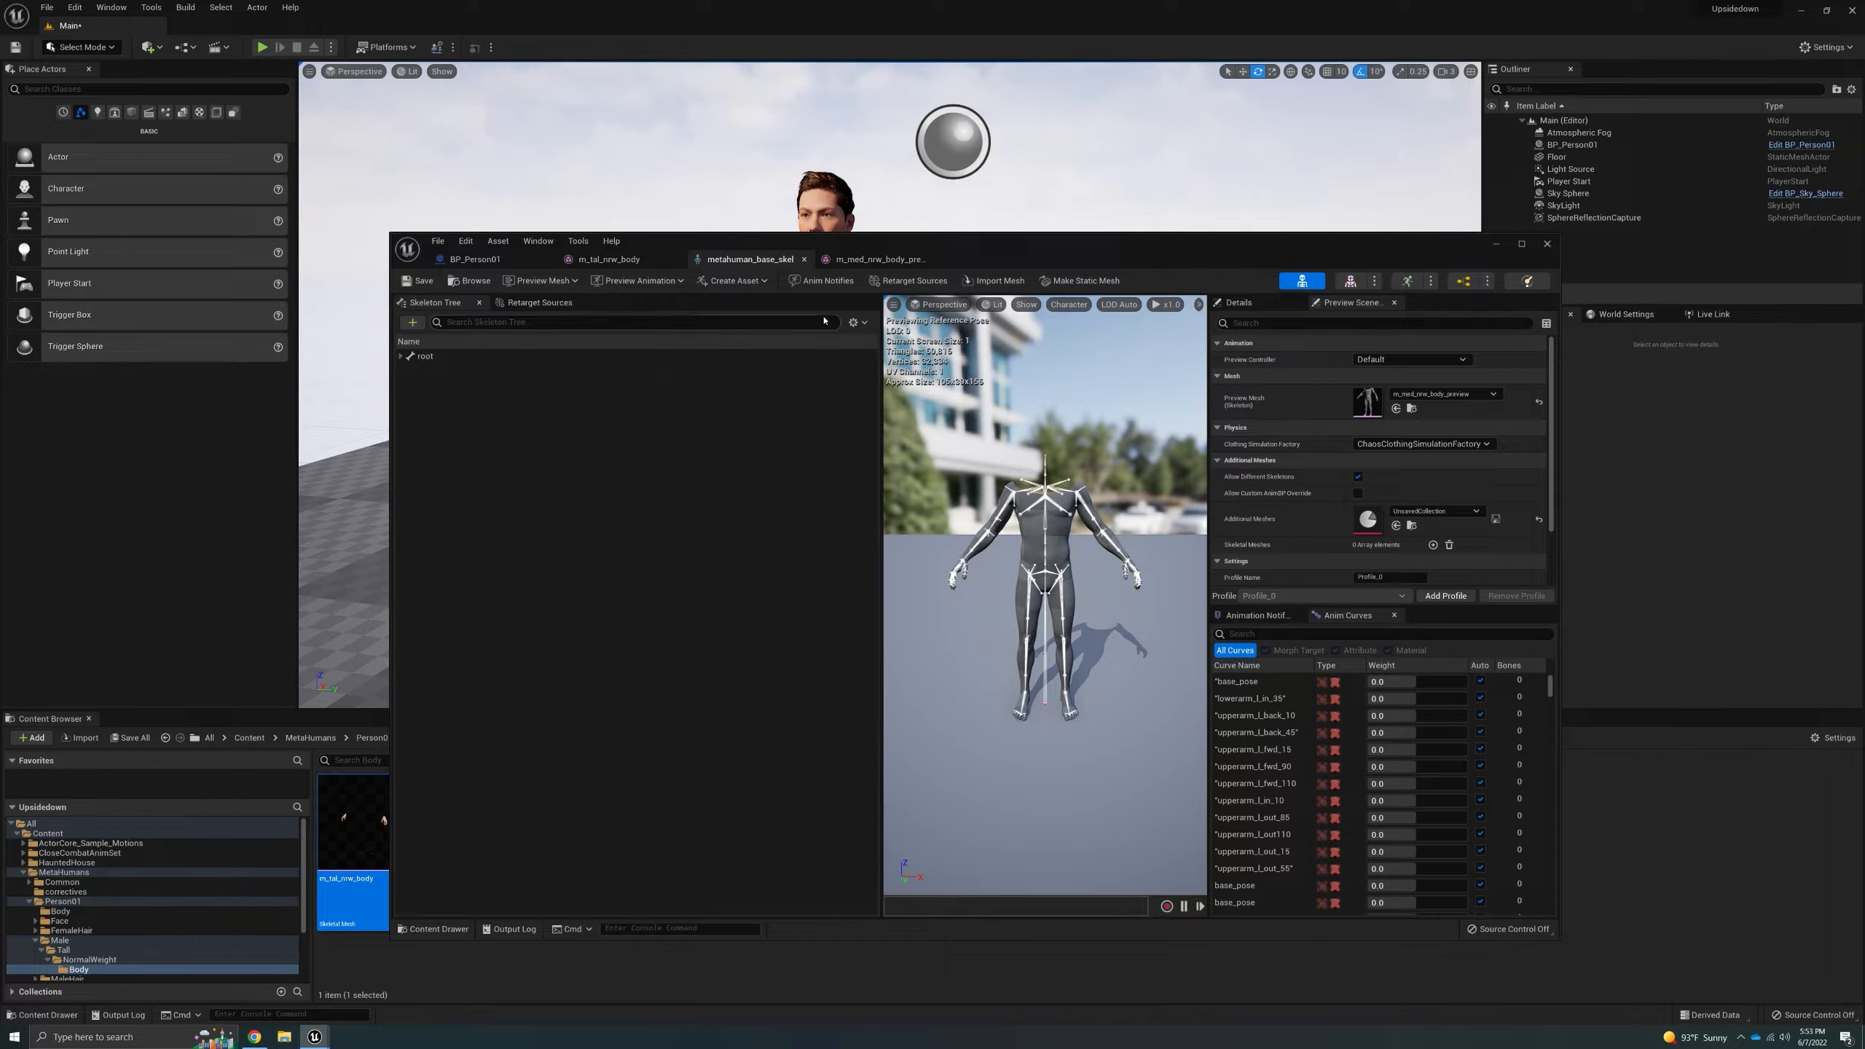
- Expand the full bone hierarchy under root and show the Asset Details of metahuman_base_skel
{"action": "left_click", "coordinate": [400, 356], "text": "shift"}
{"action": "left_click", "coordinate": [538, 240]}
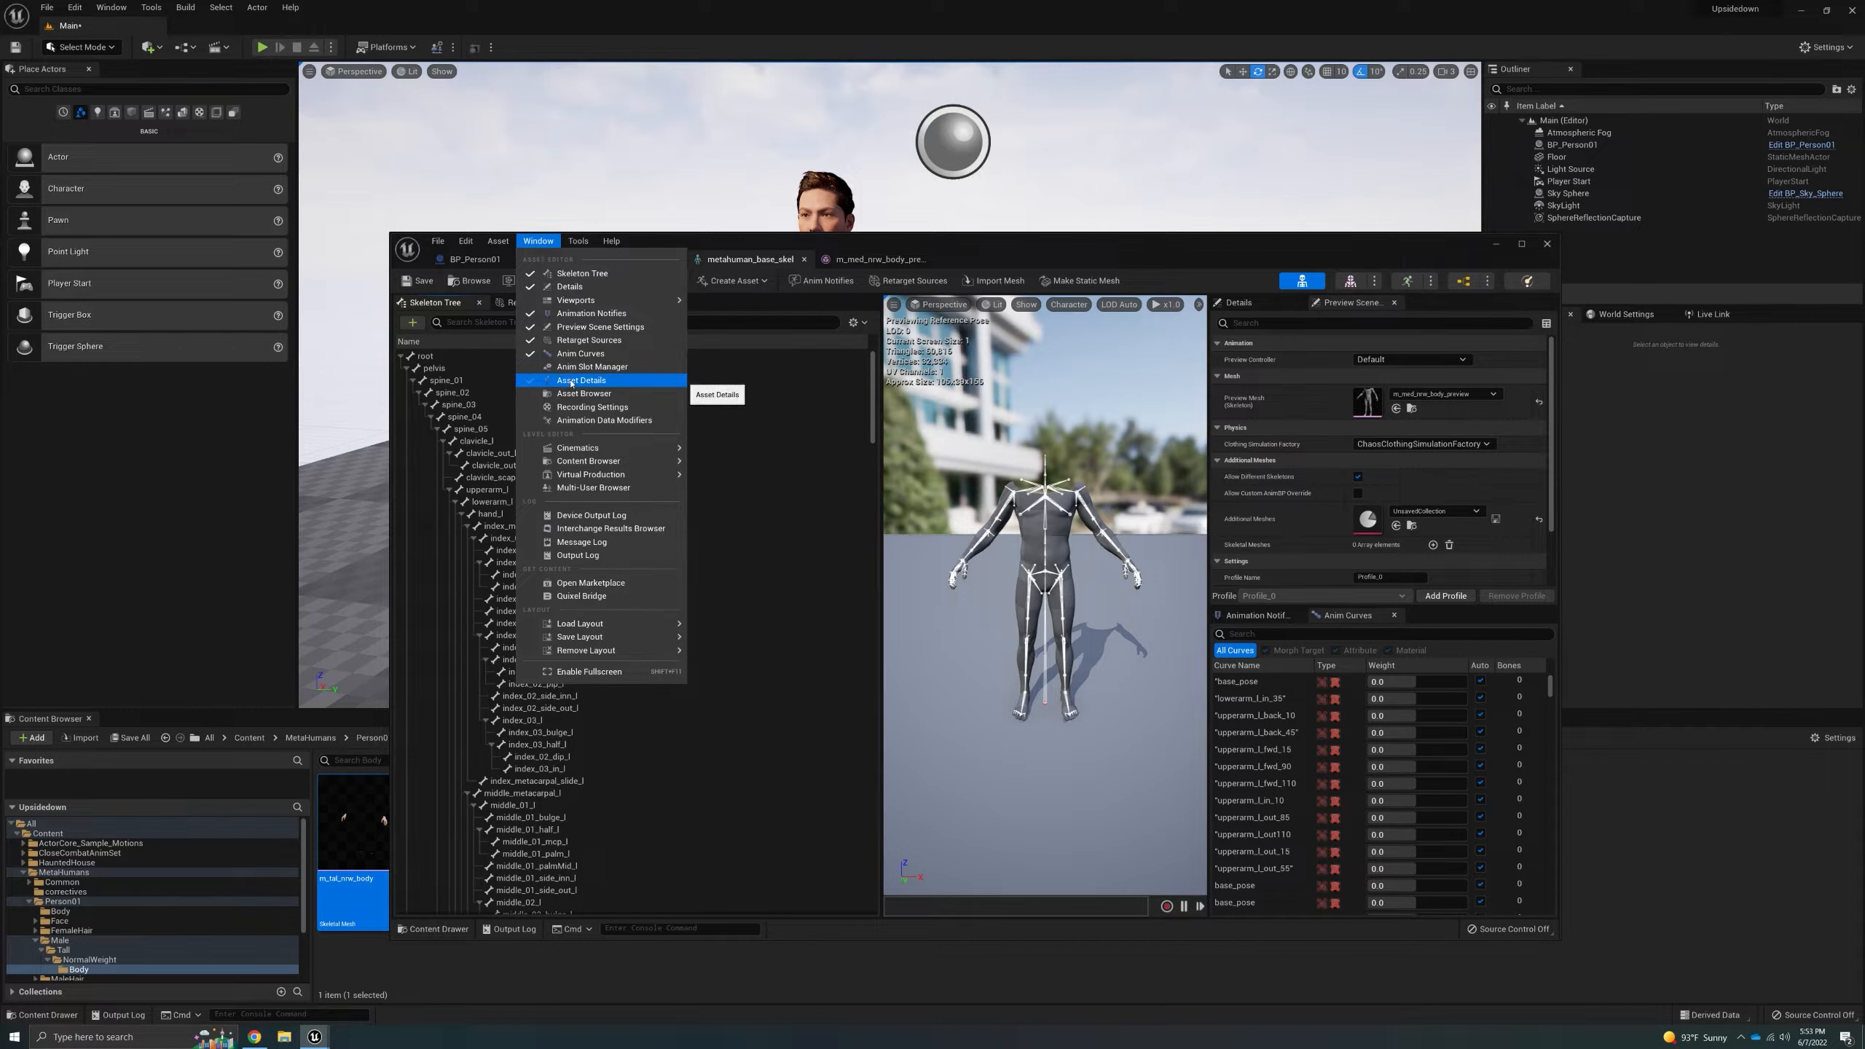
{"action": "left_click", "coordinate": [571, 380]}
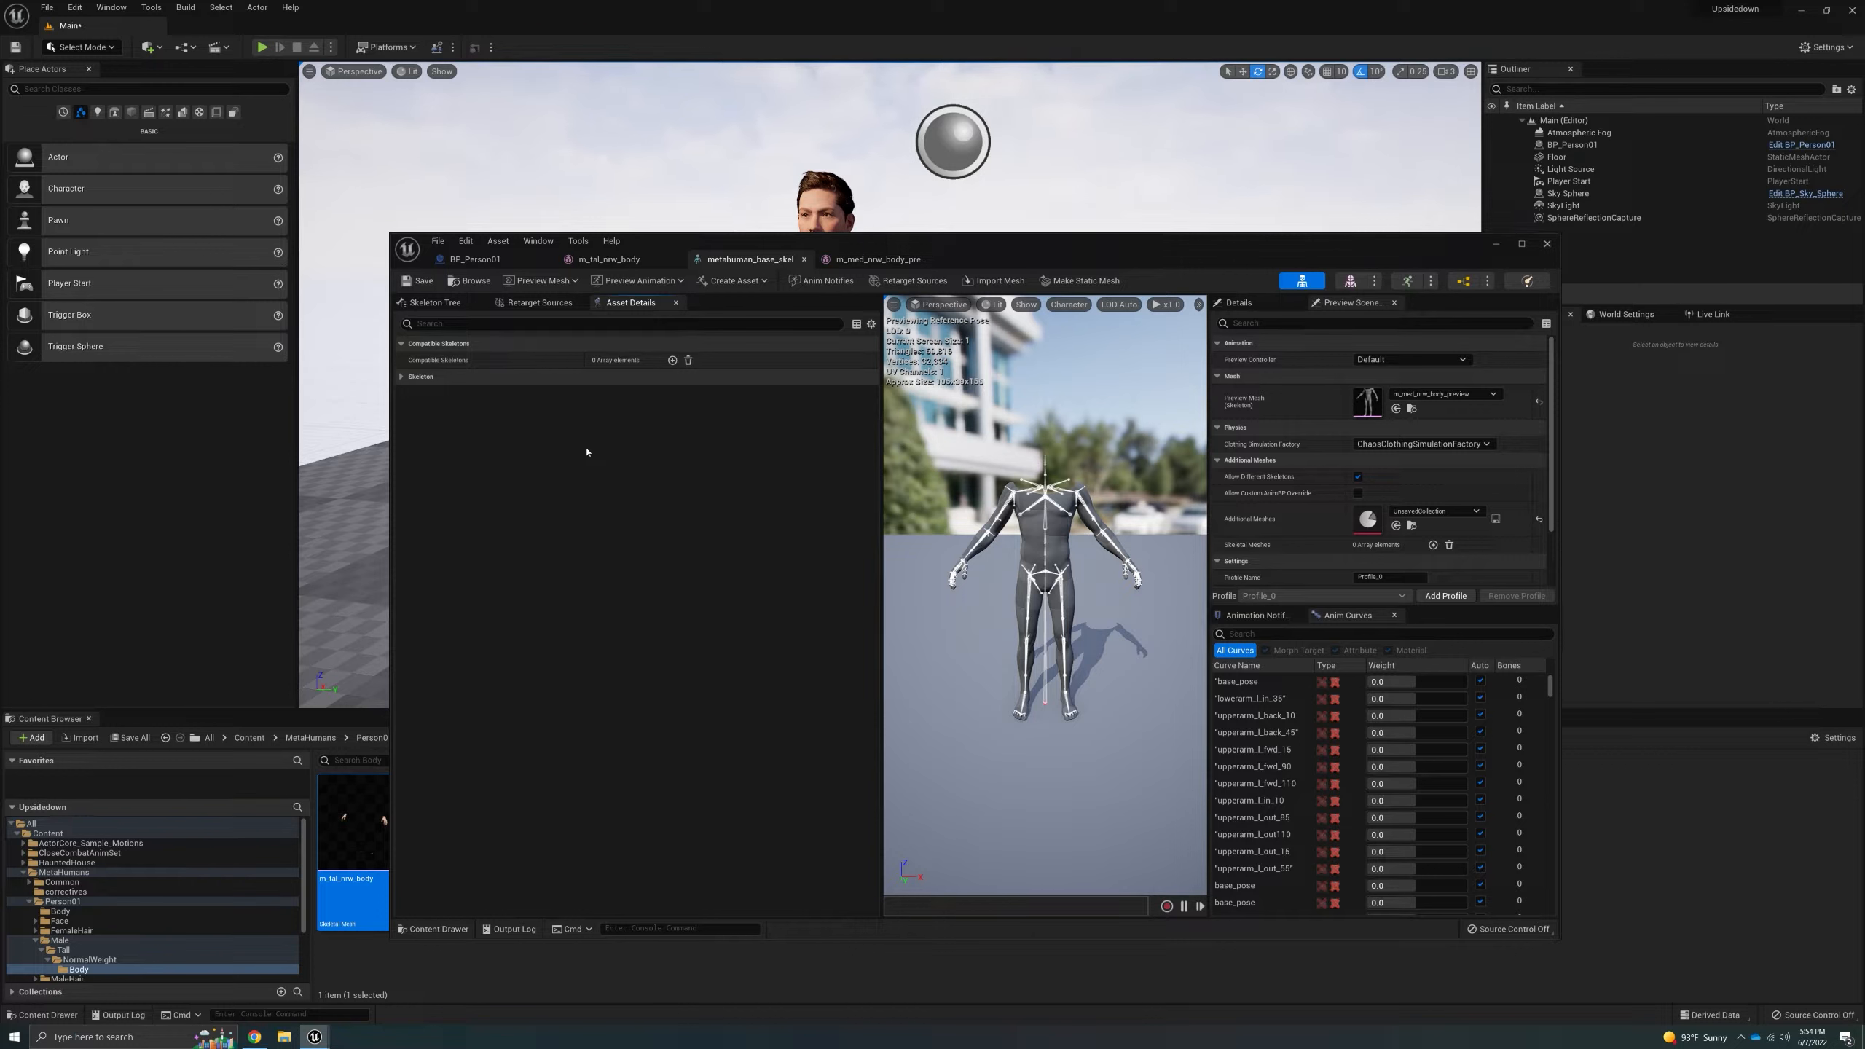
- Add the Third Person blueprint content pack to the project, keeping the skeleton editor clear of the project's asset folders
{"action": "left_click_drag", "start_coordinate": [1115, 243], "coordinate": [1525, 188]}
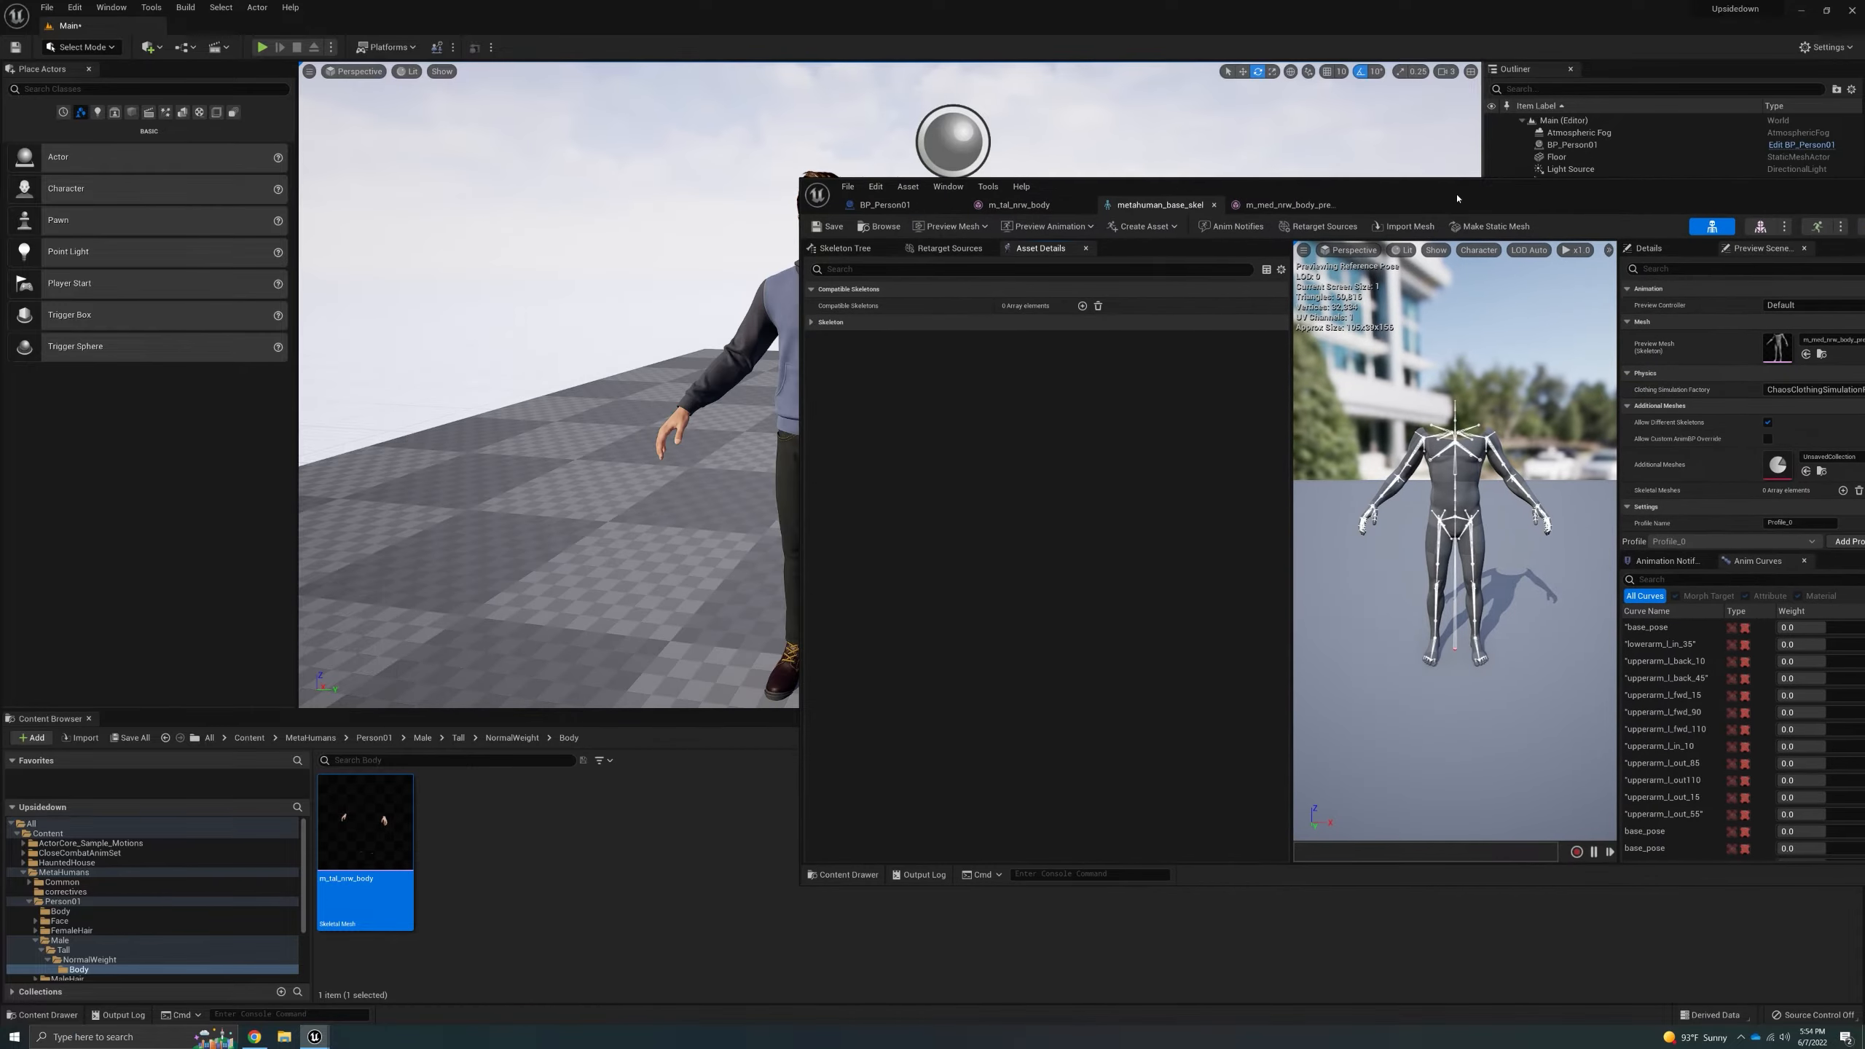
{"action": "left_click", "coordinate": [257, 740]}
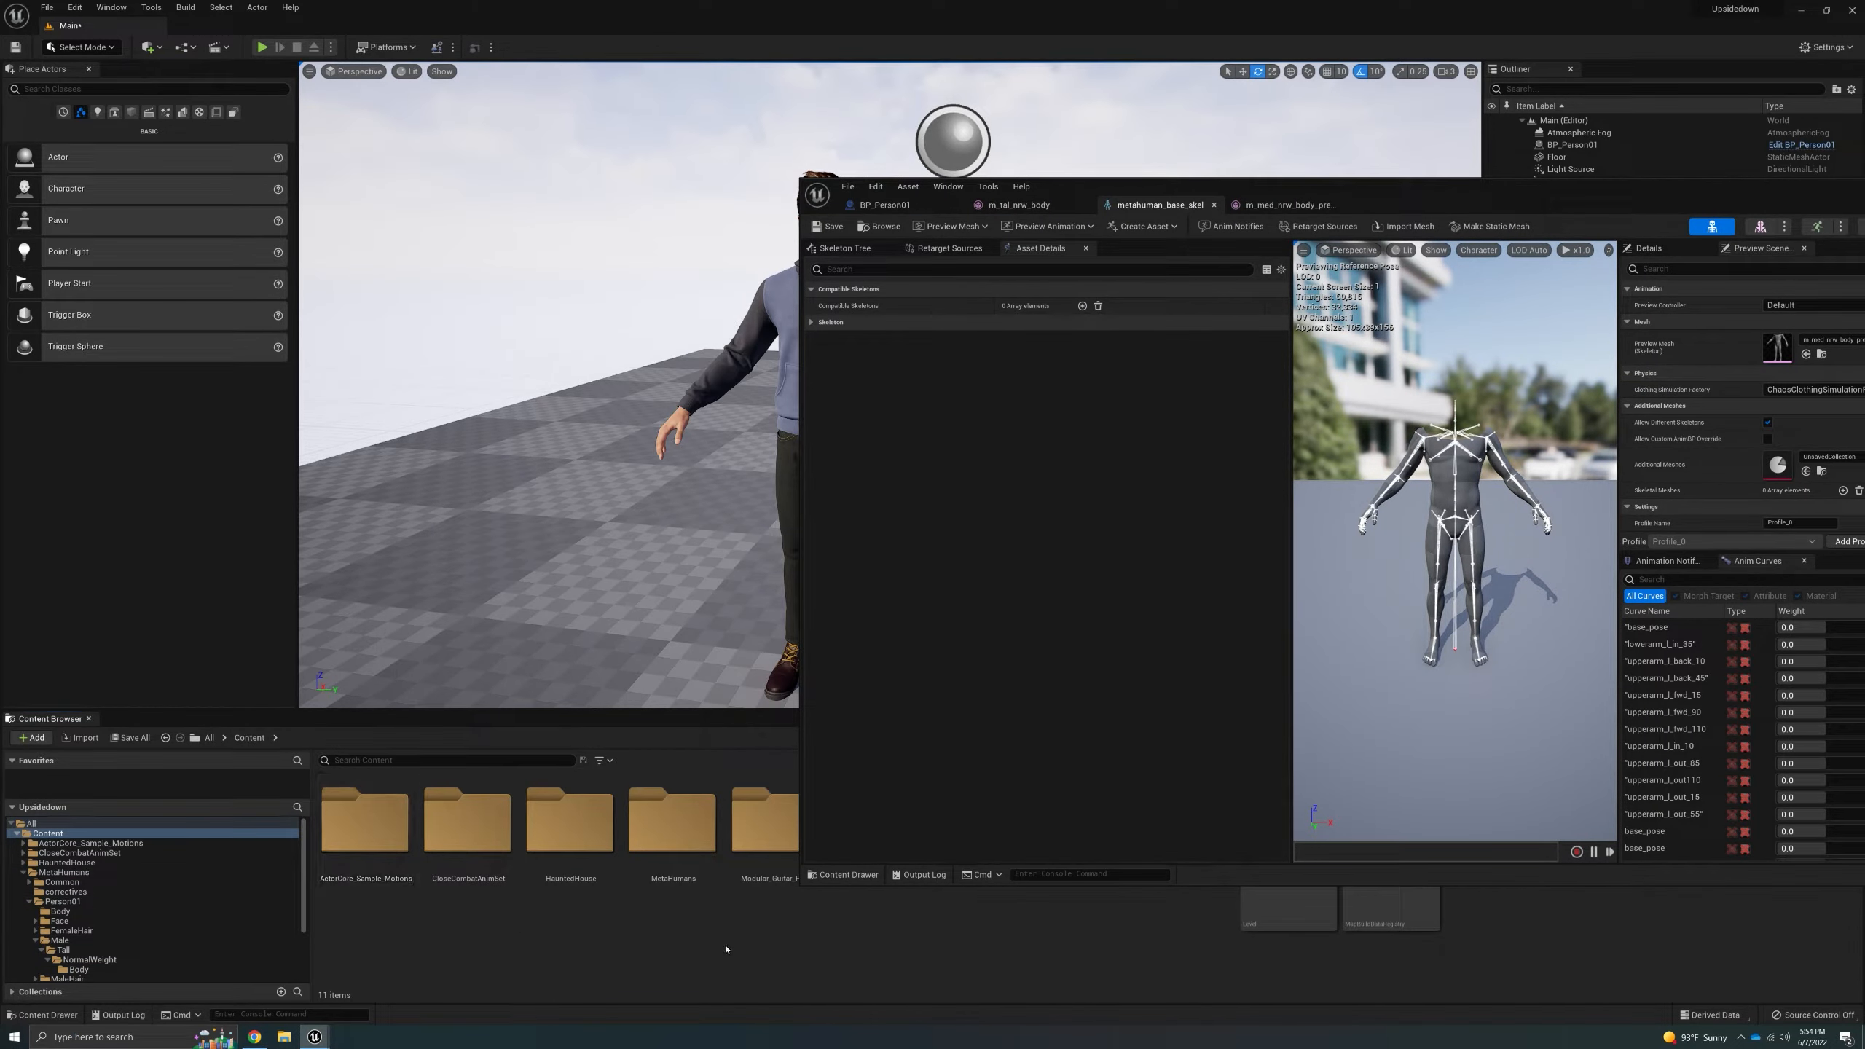
{"action": "left_click_drag", "start_coordinate": [1376, 206], "coordinate": [1268, 70]}
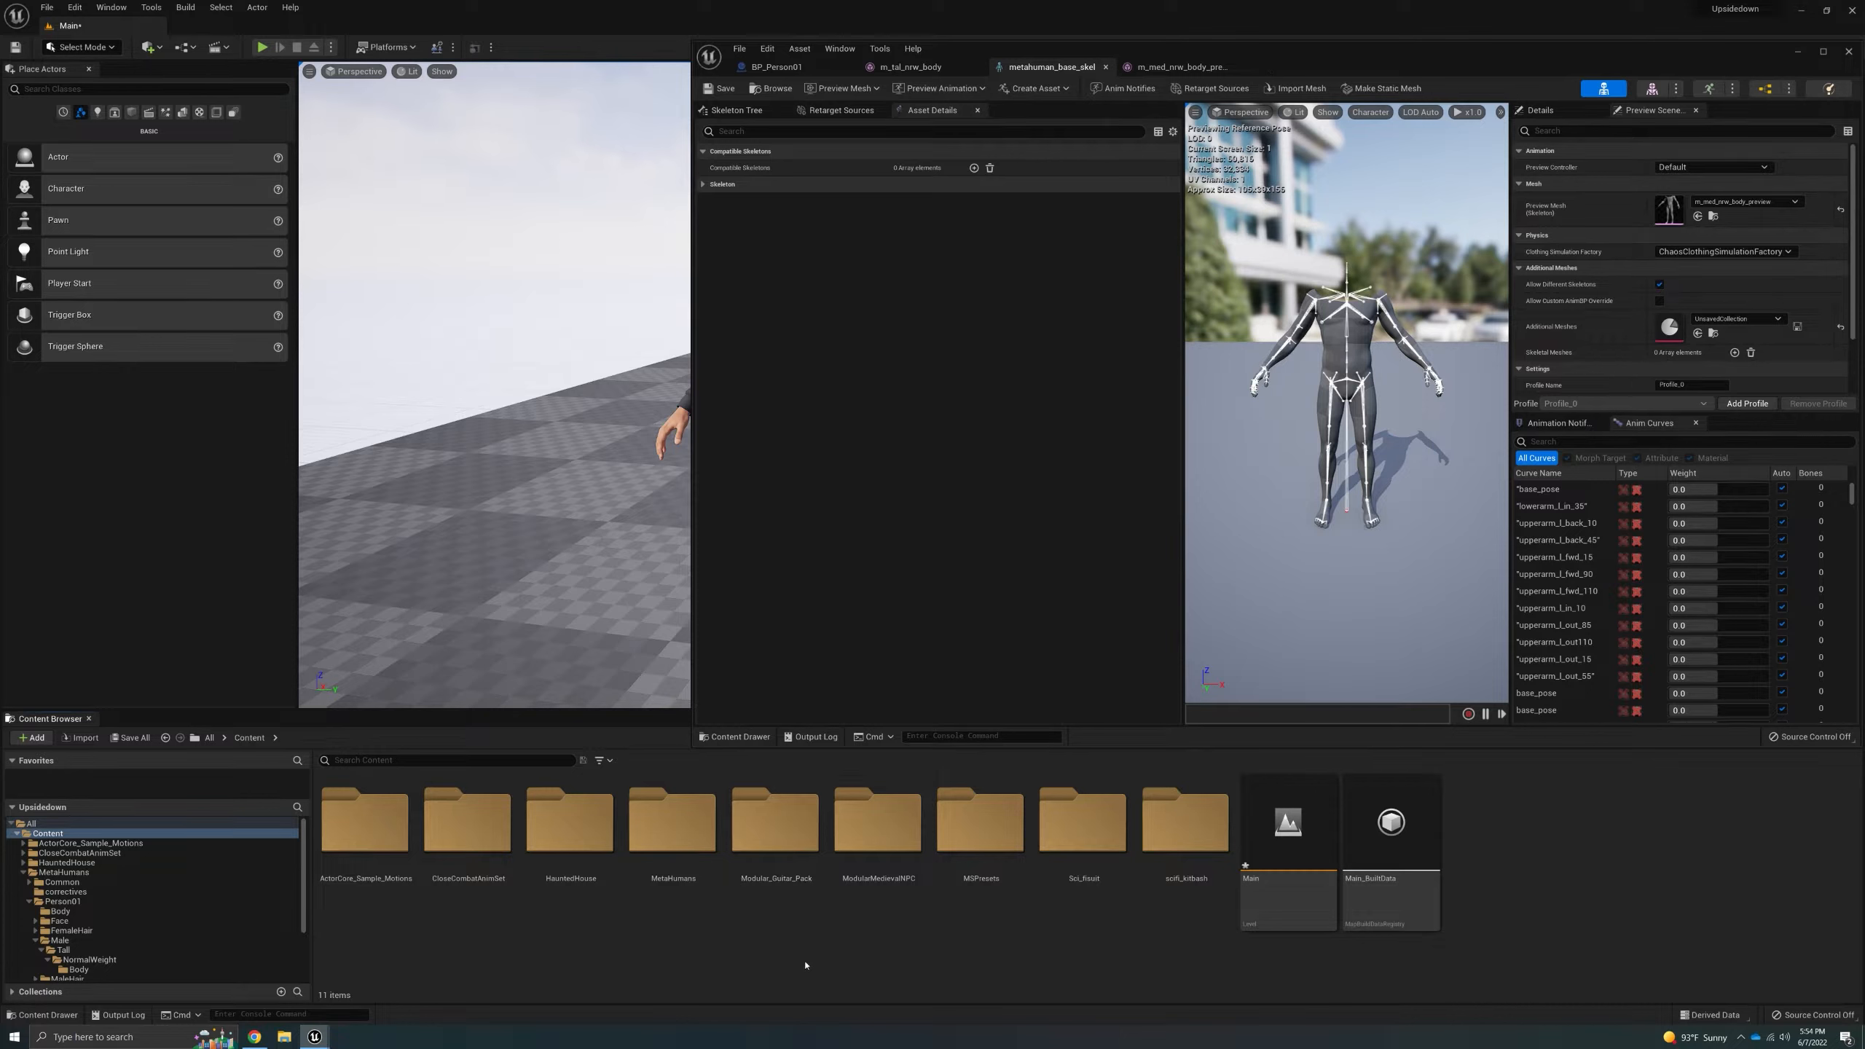
{"action": "left_click", "coordinate": [31, 737]}
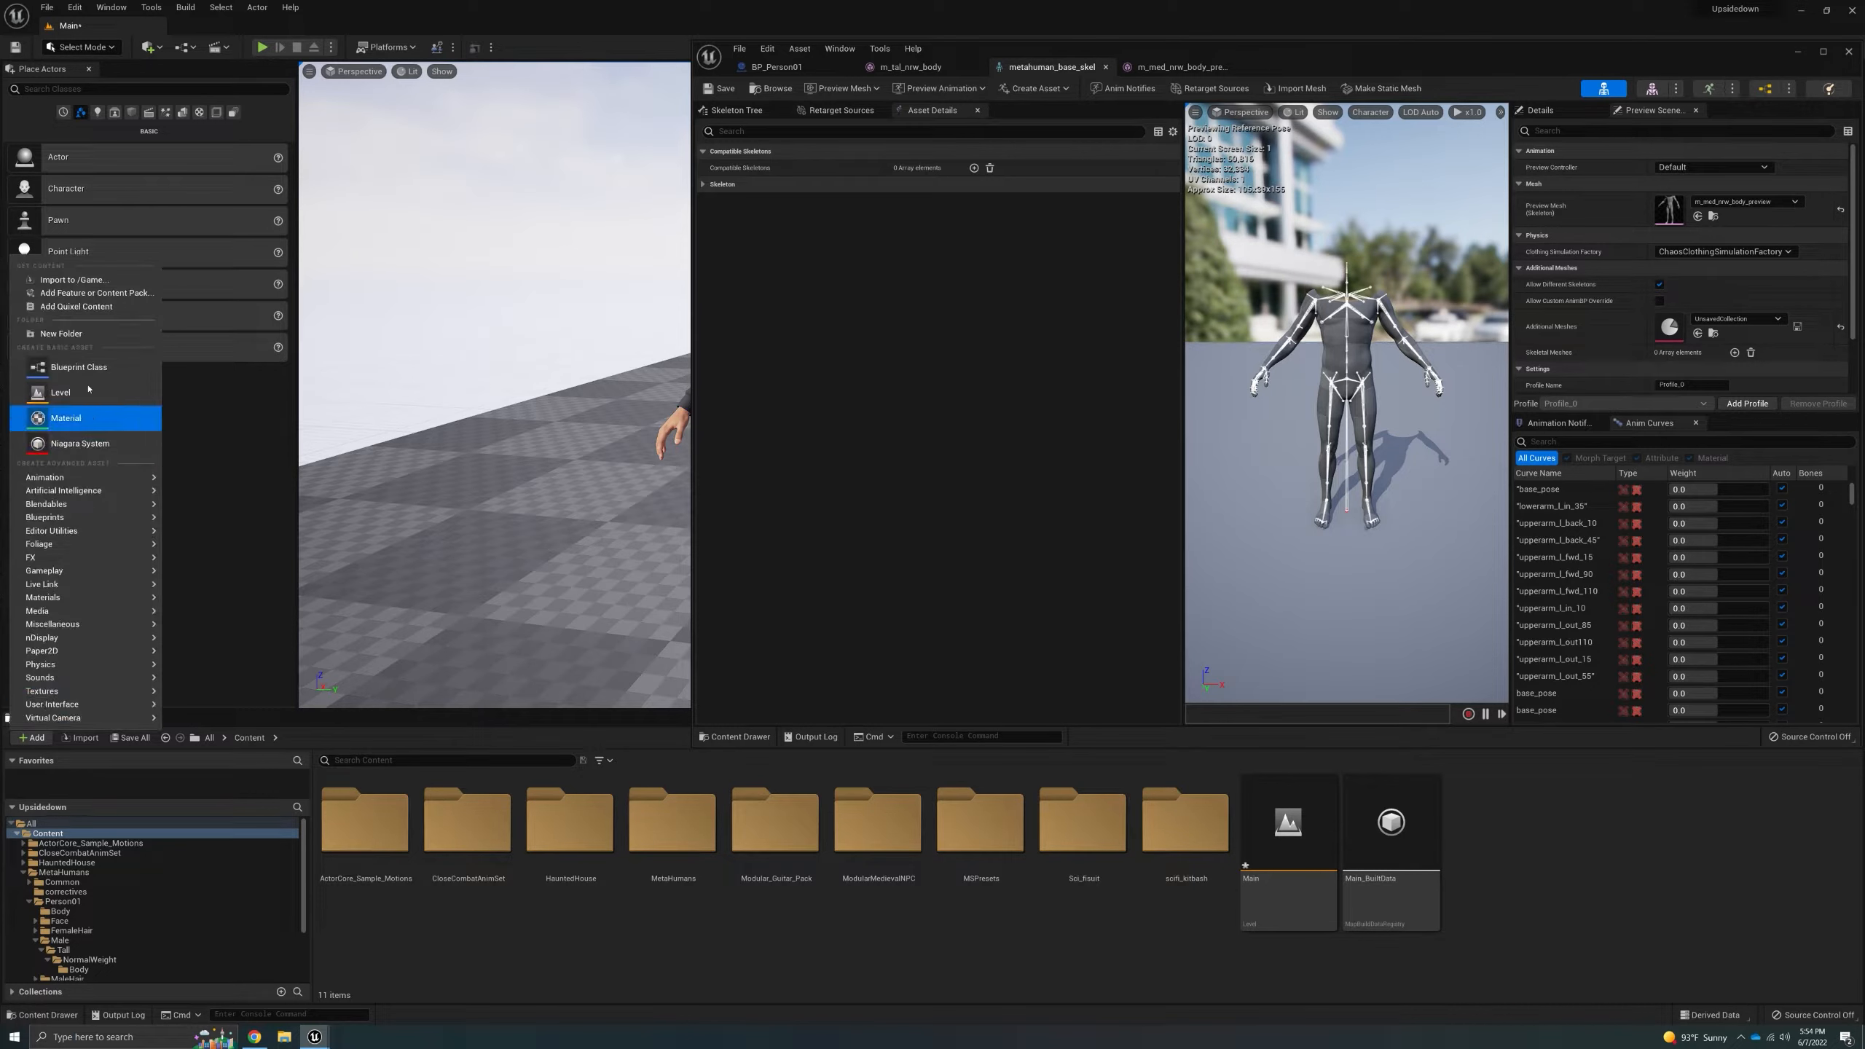
{"action": "left_click", "coordinate": [113, 295]}
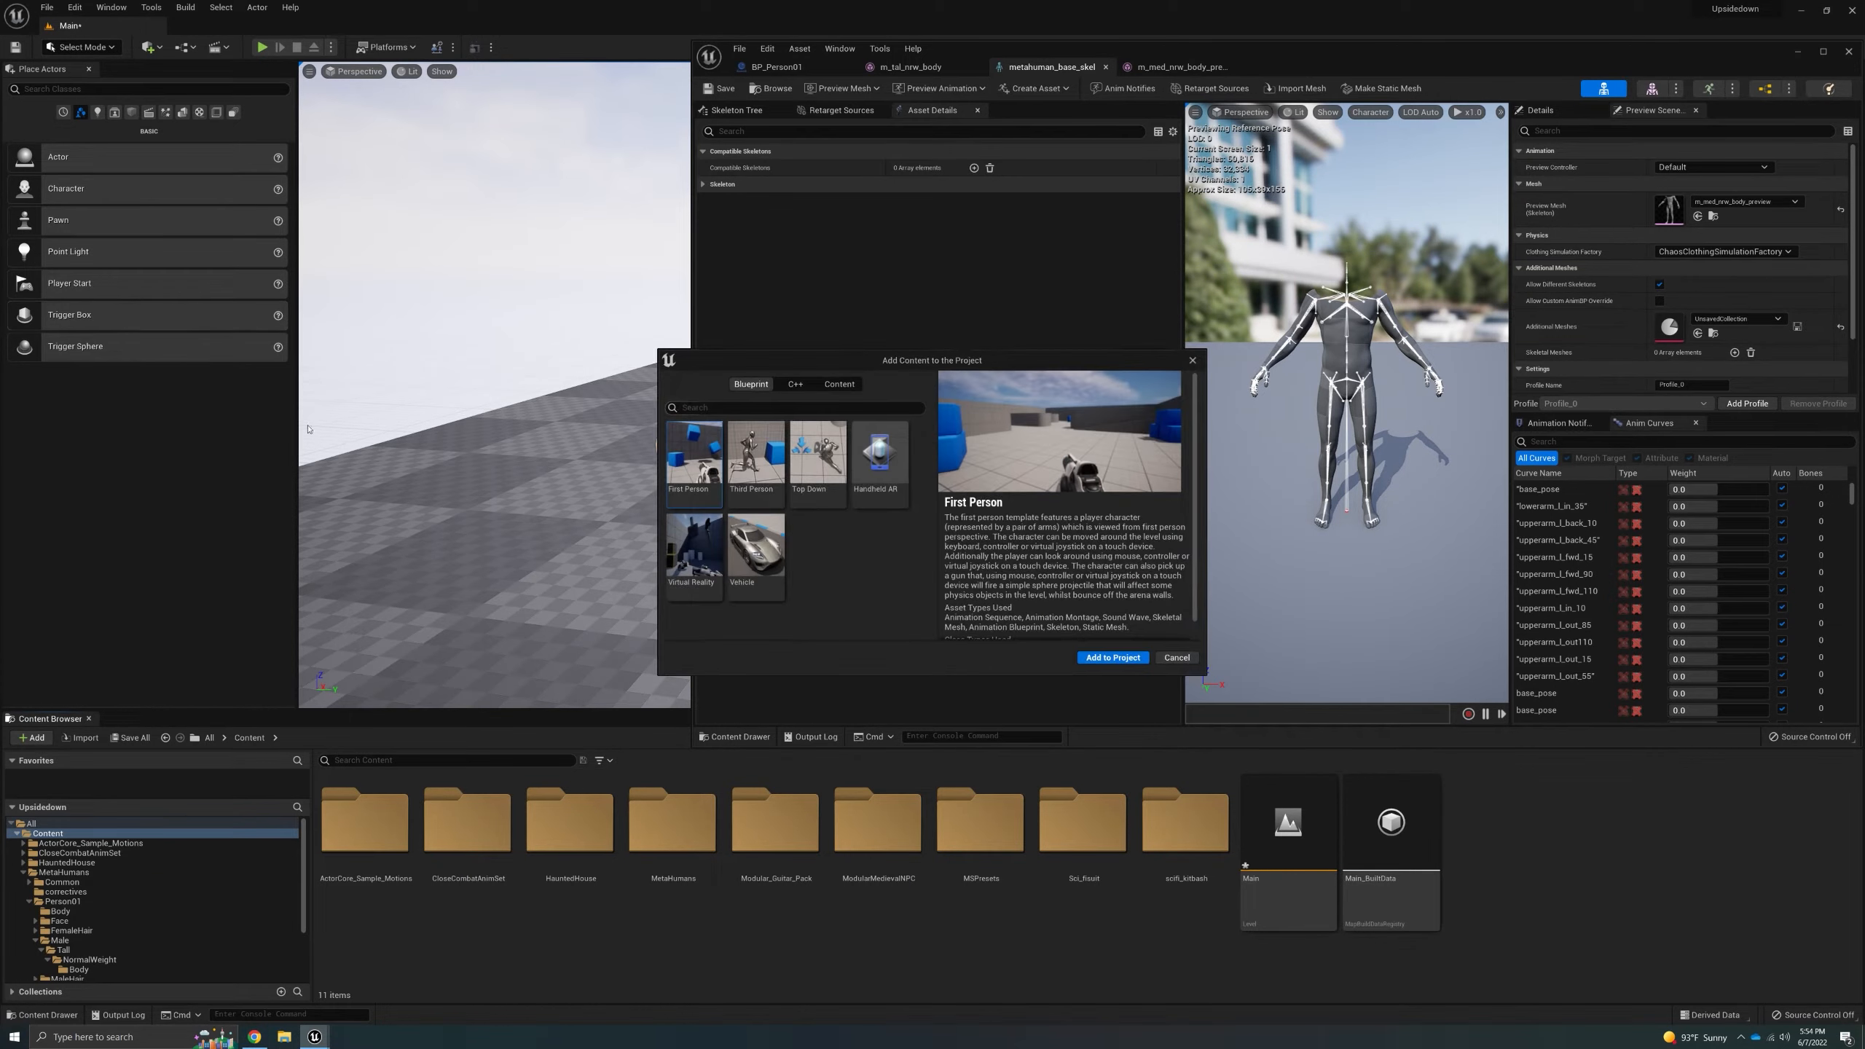
{"action": "left_click", "coordinate": [767, 466]}
{"action": "left_click", "coordinate": [1088, 660]}
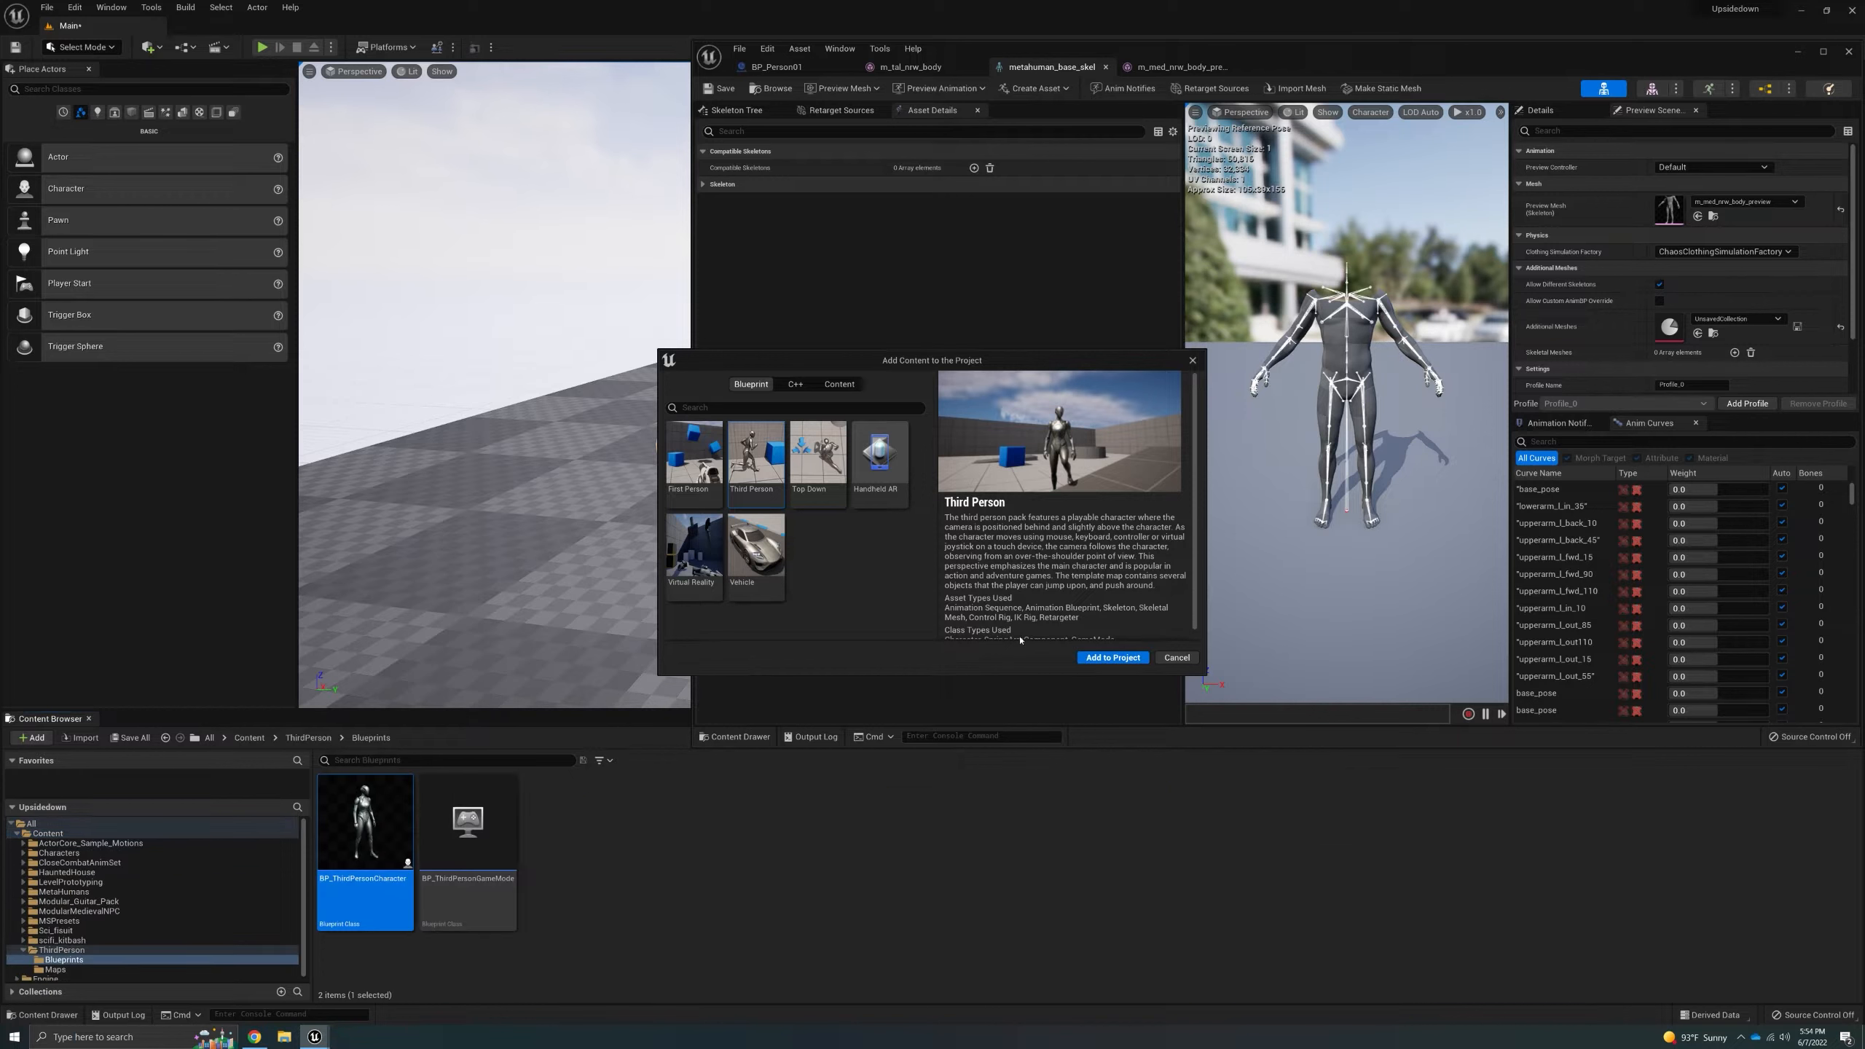
{"action": "left_click", "coordinate": [1192, 359]}
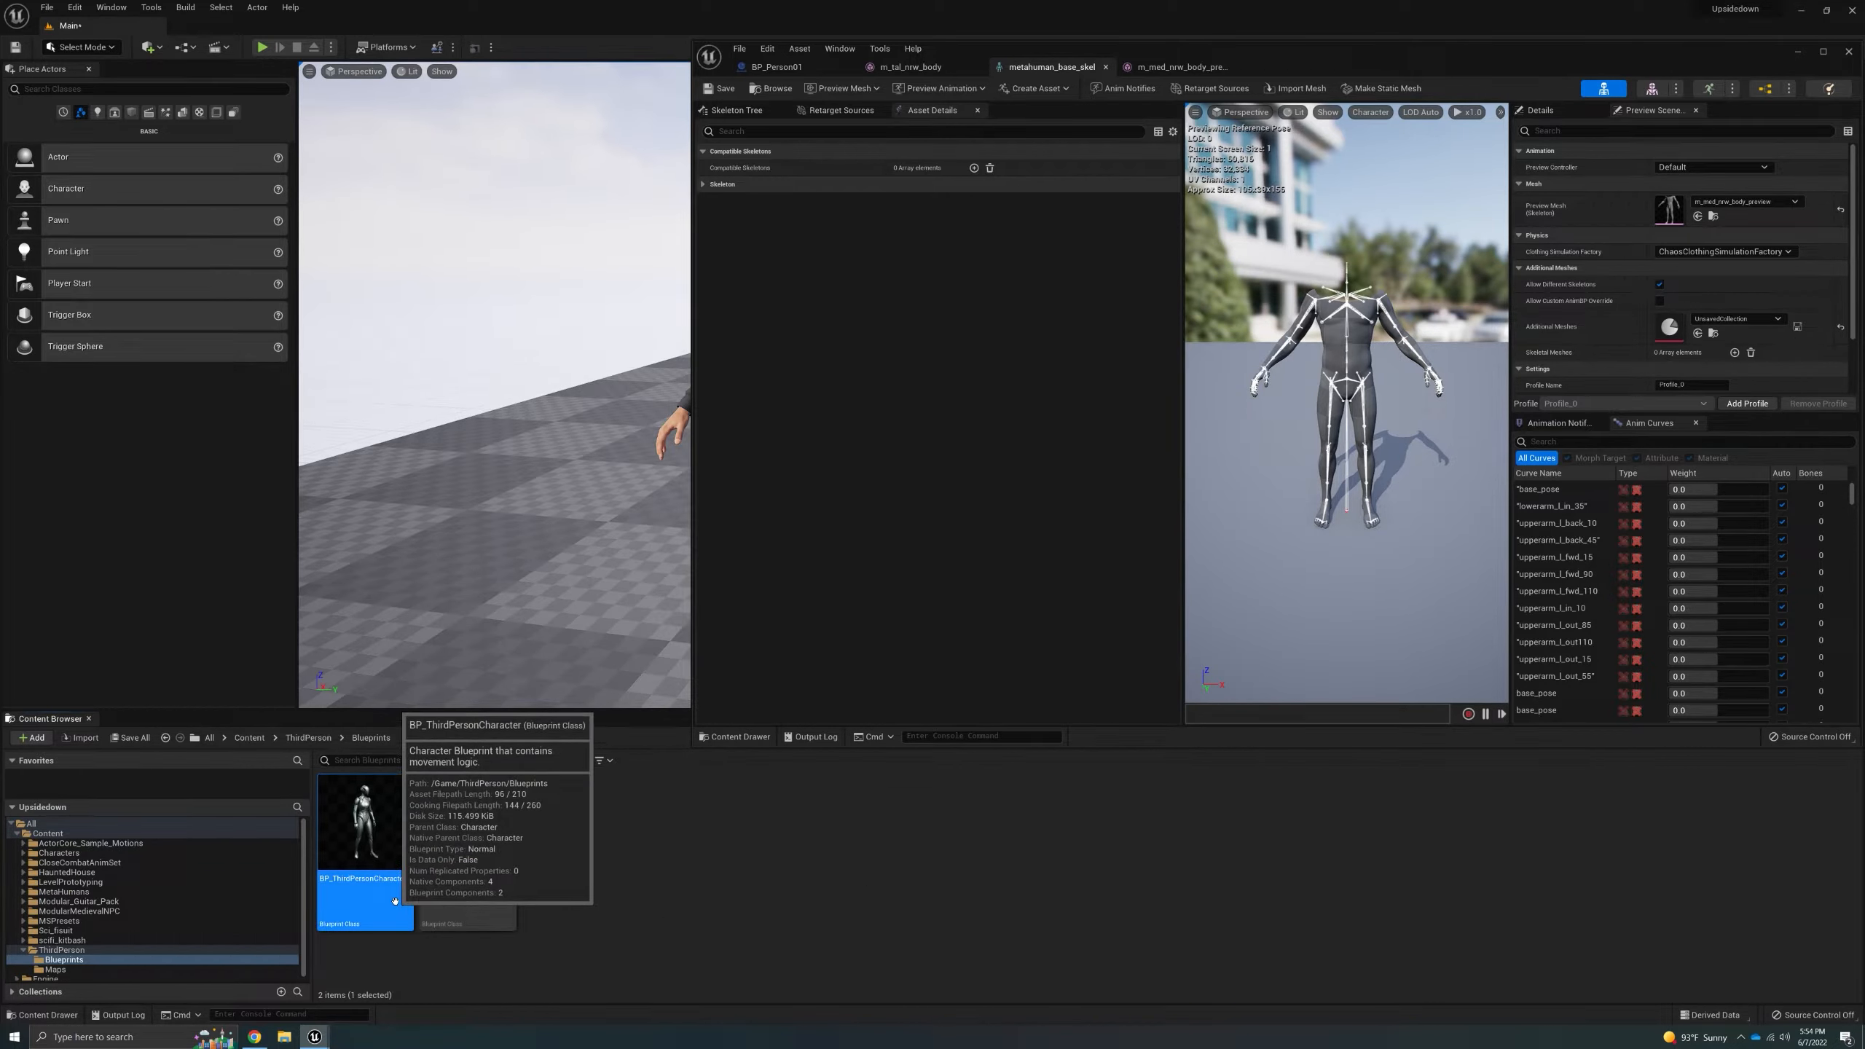
- Open the SK_Mannequin skeleton from the Characters/Mannequins/Meshes folder
{"action": "left_click", "coordinate": [636, 877]}
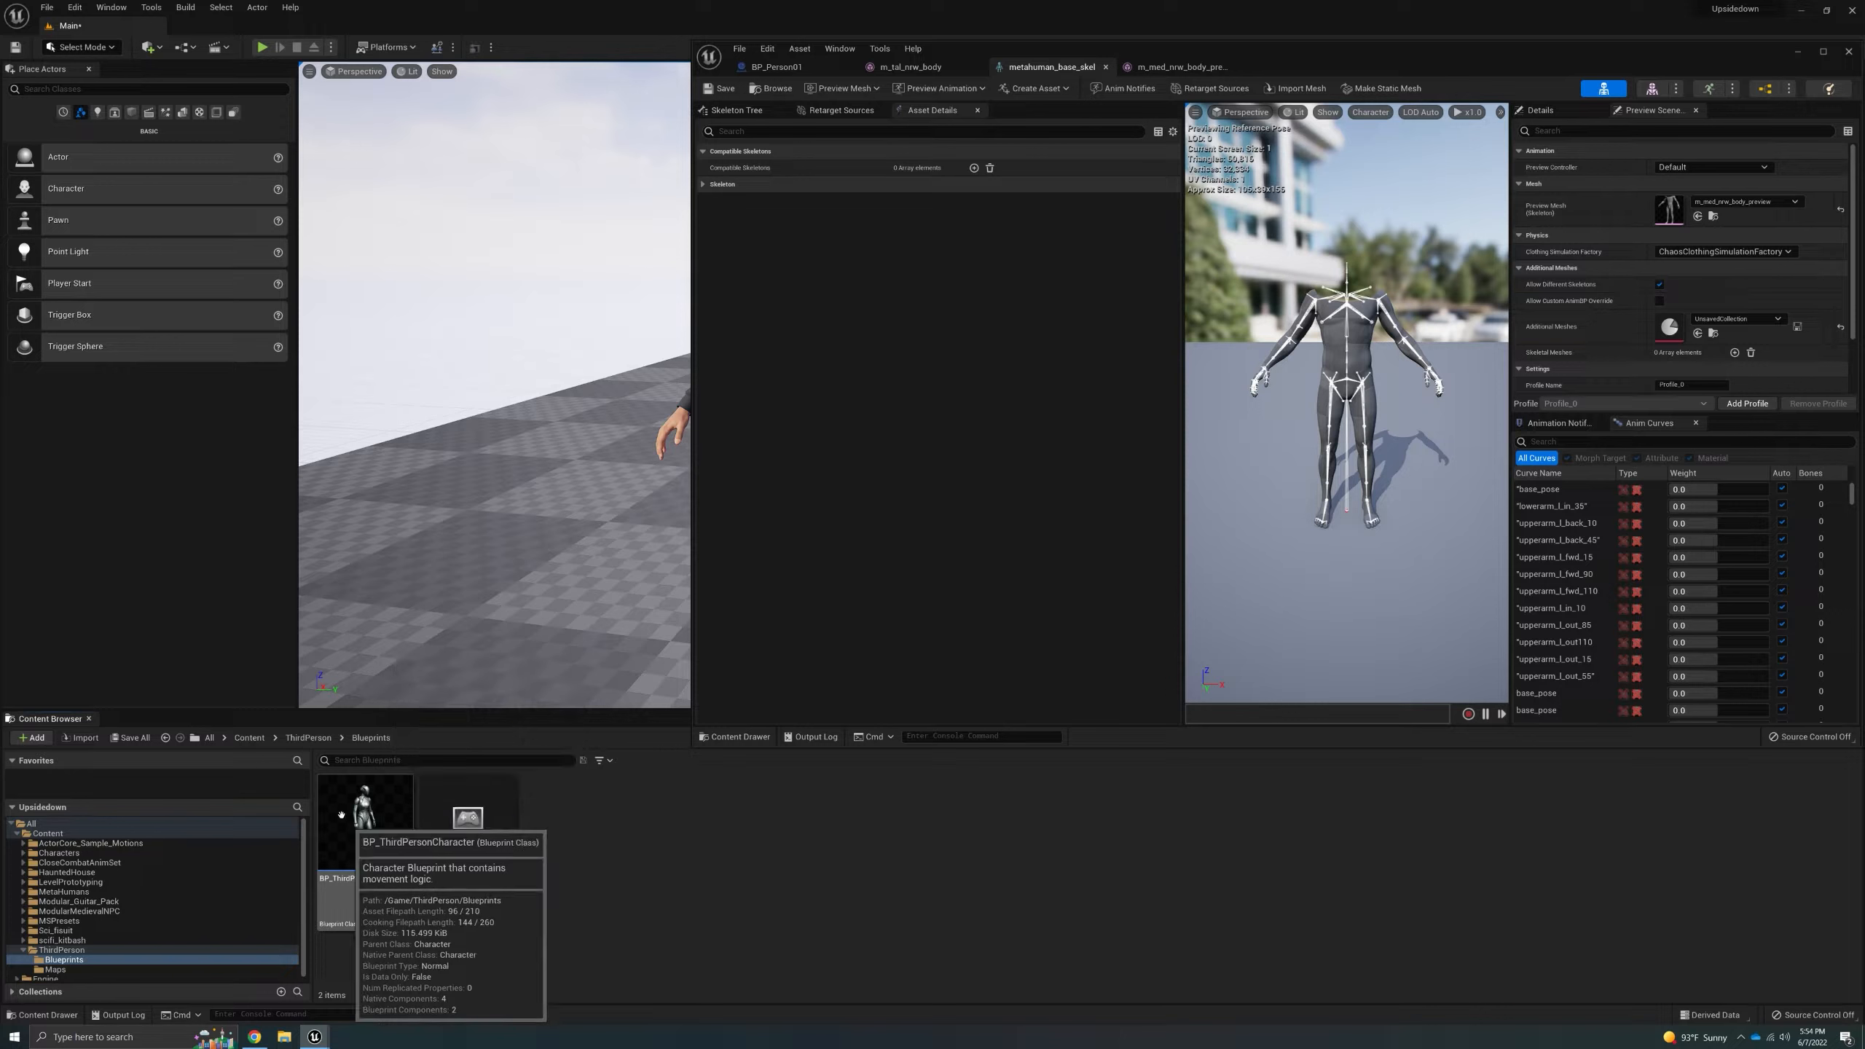
{"action": "left_click", "coordinate": [250, 738]}
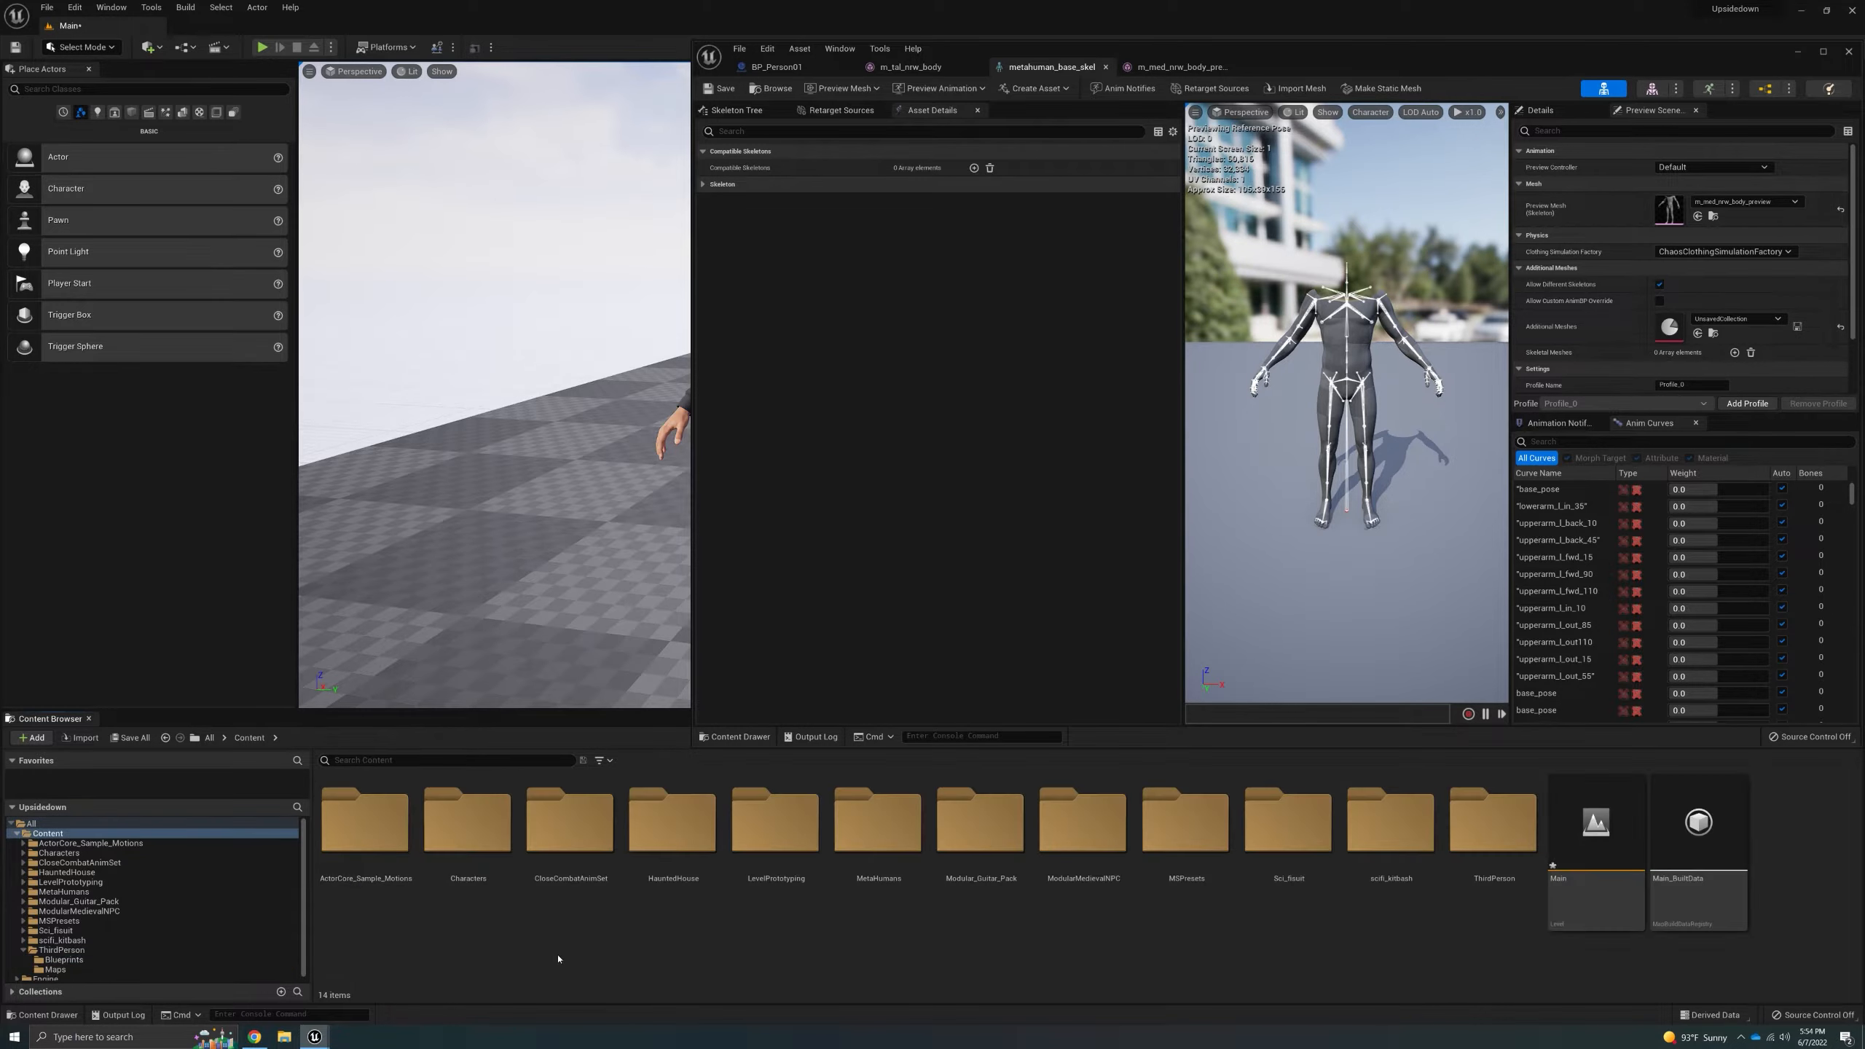
{"action": "double_click", "coordinate": [467, 820]}
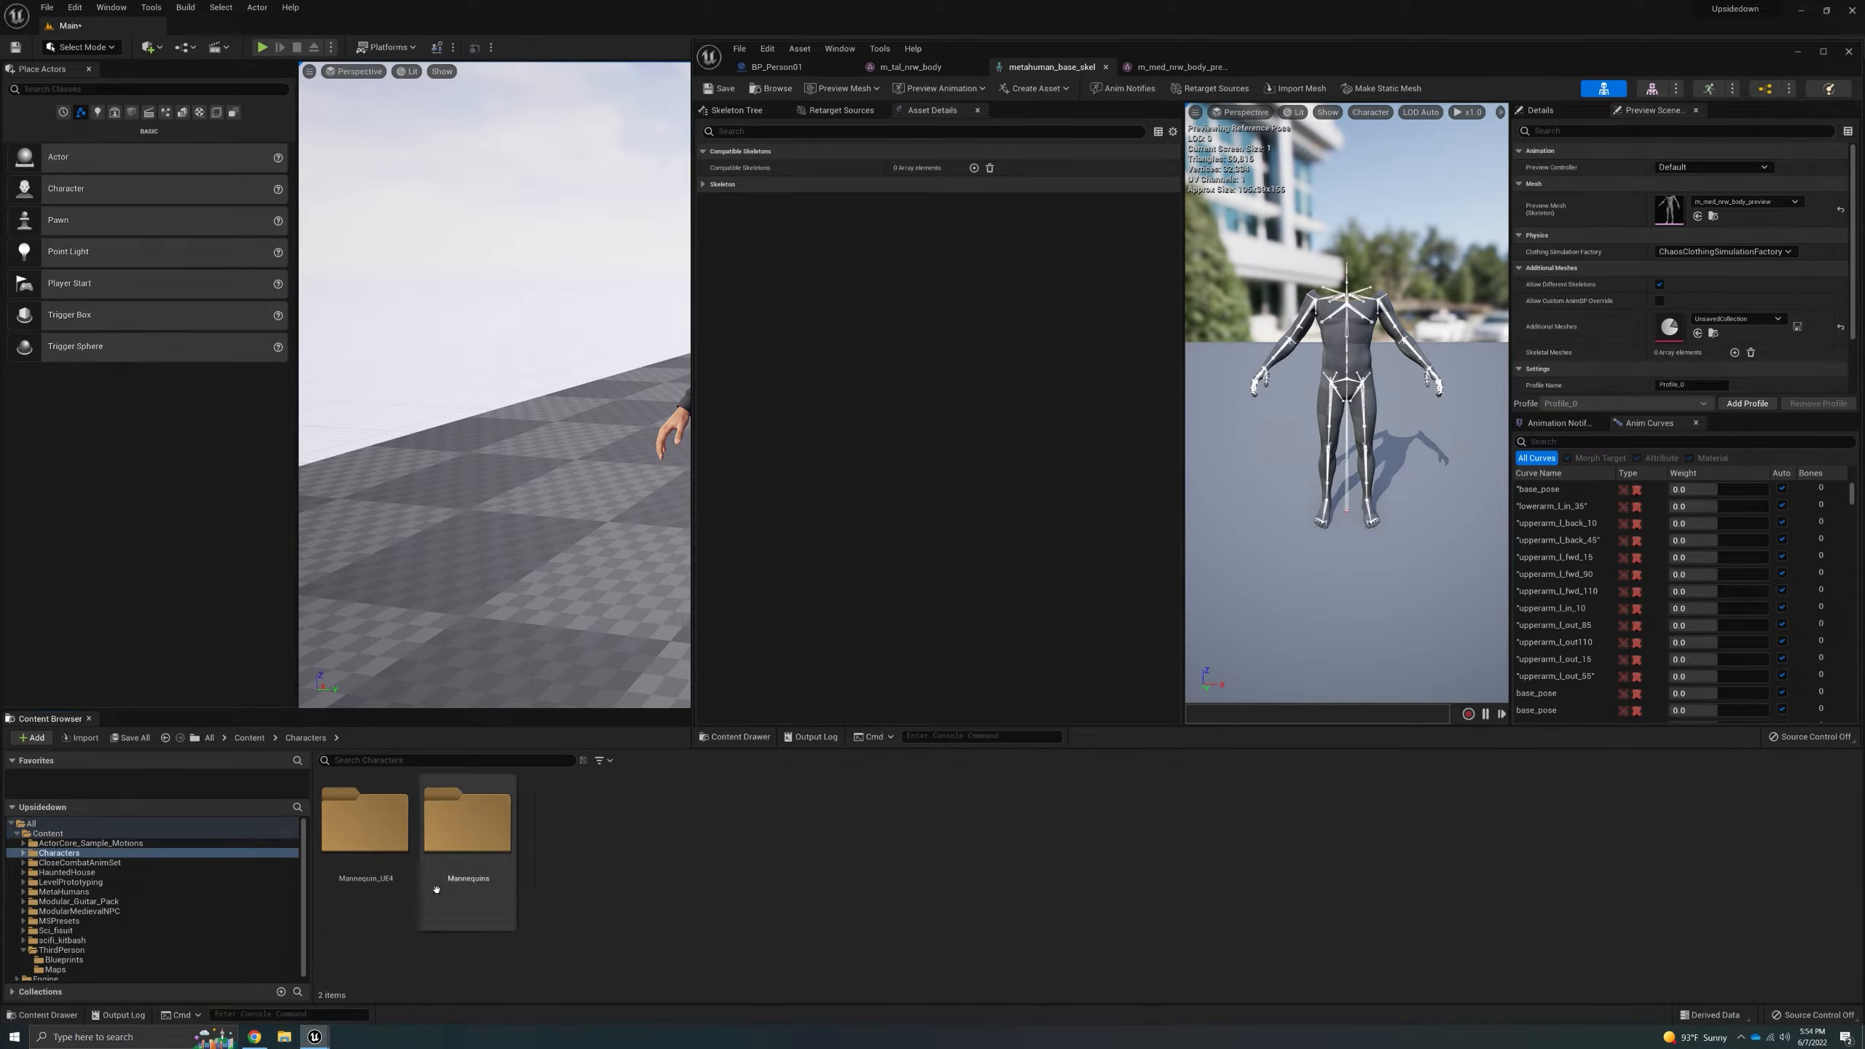
{"action": "double_click", "coordinate": [467, 852]}
{"action": "left_click", "coordinate": [590, 876]}
{"action": "double_click", "coordinate": [590, 876]}
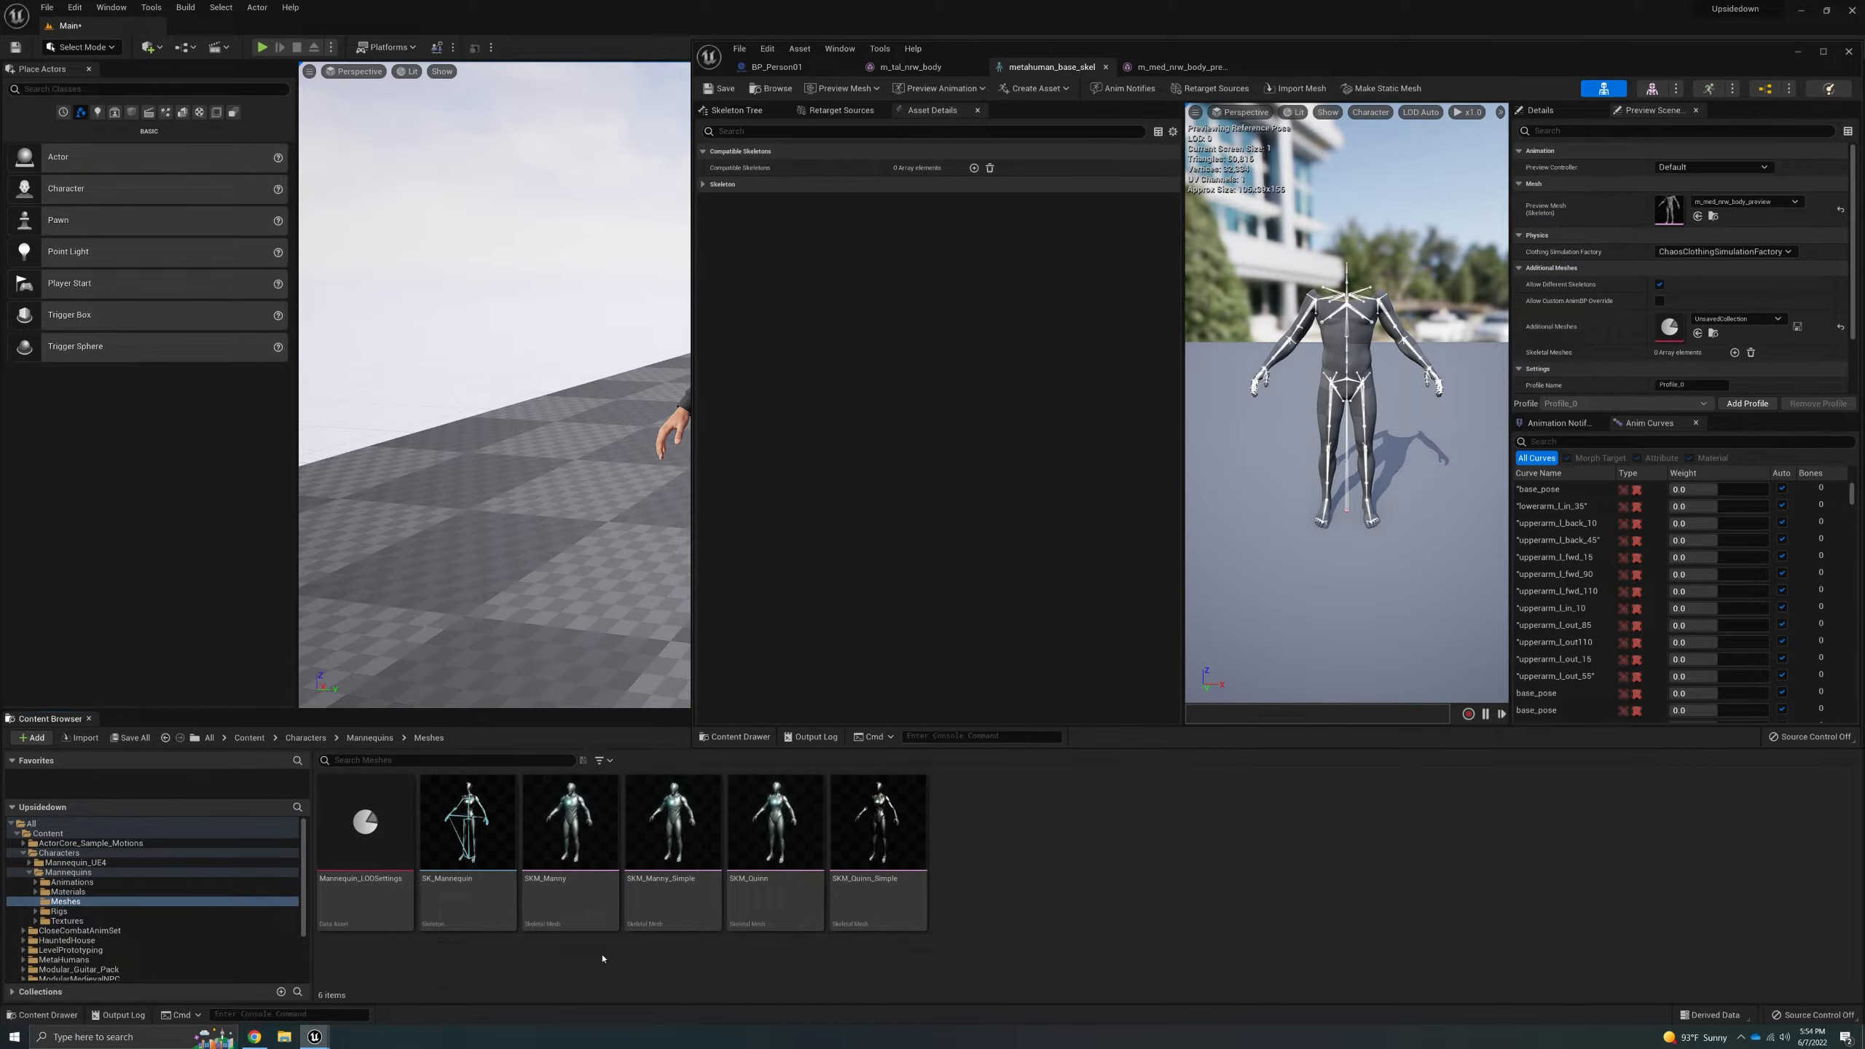
{"action": "double_click", "coordinate": [470, 900]}
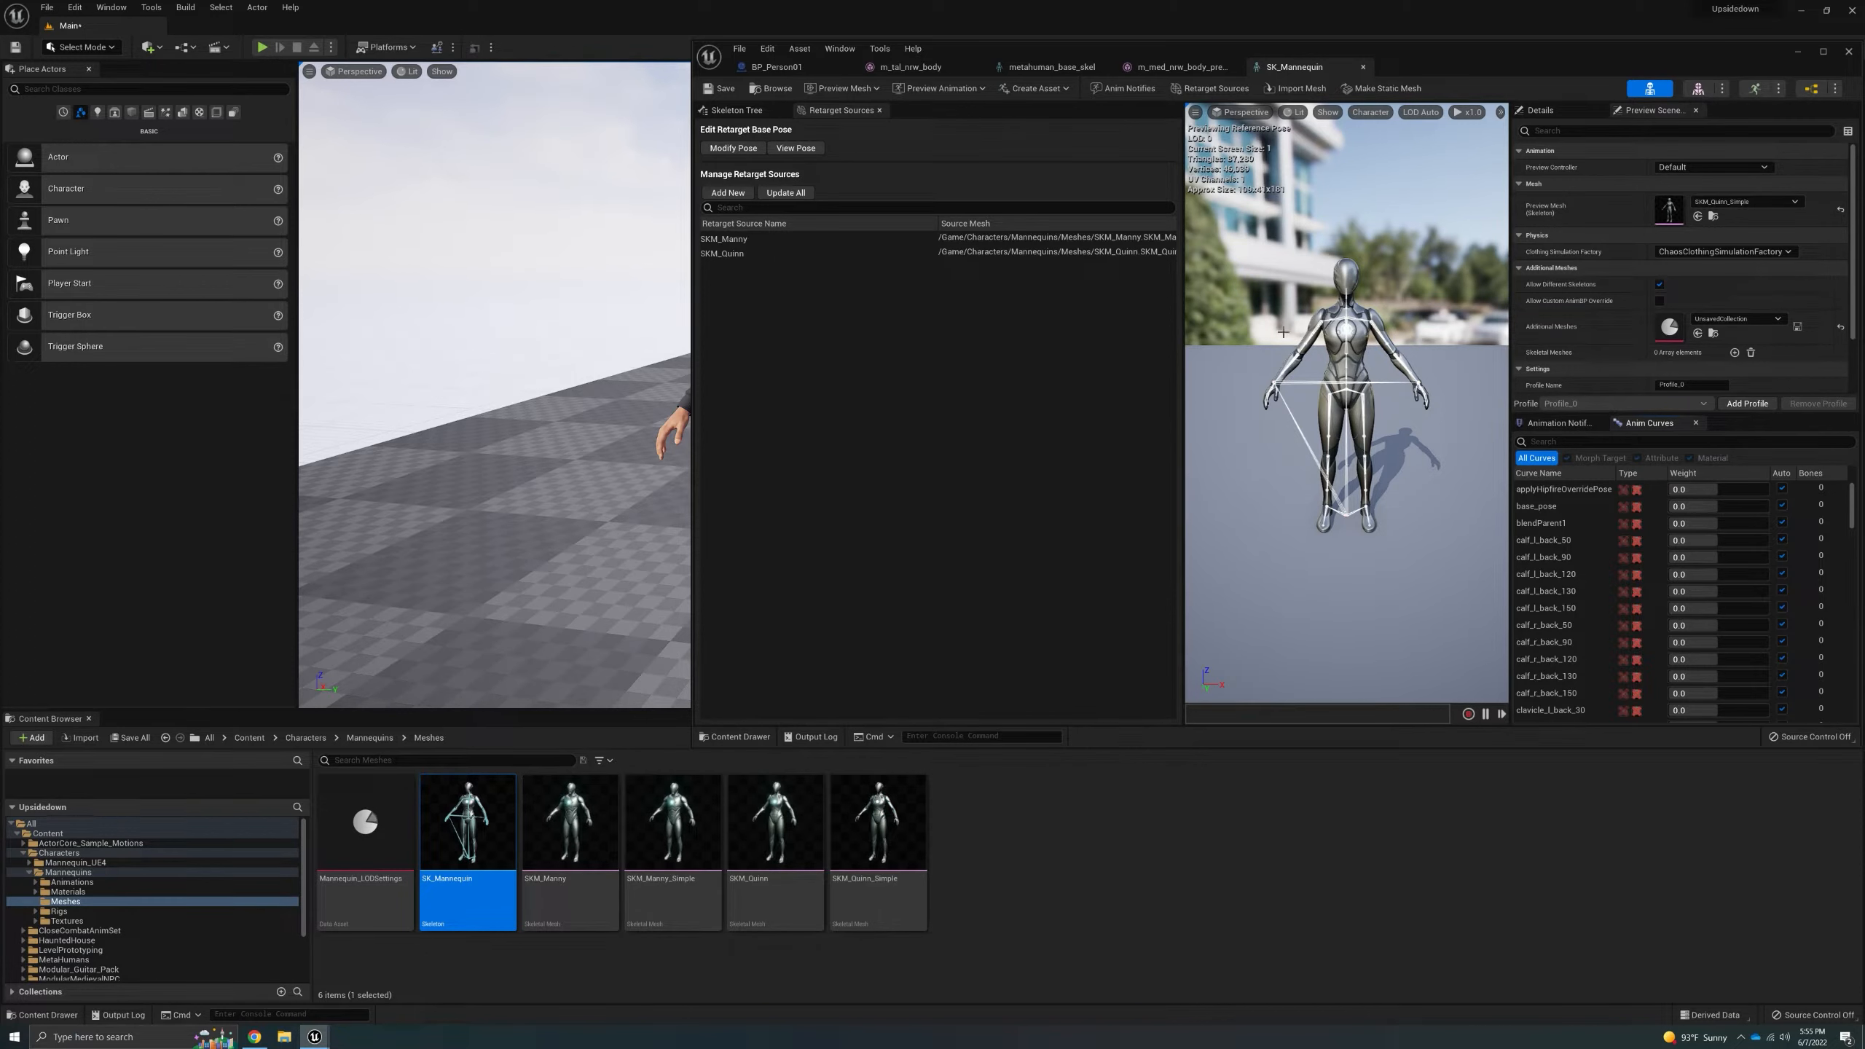
- Compare the metahuman_base_skel skeleton with the SK_Mannequin skeleton
{"action": "mouse_move", "coordinate": [580, 837]}
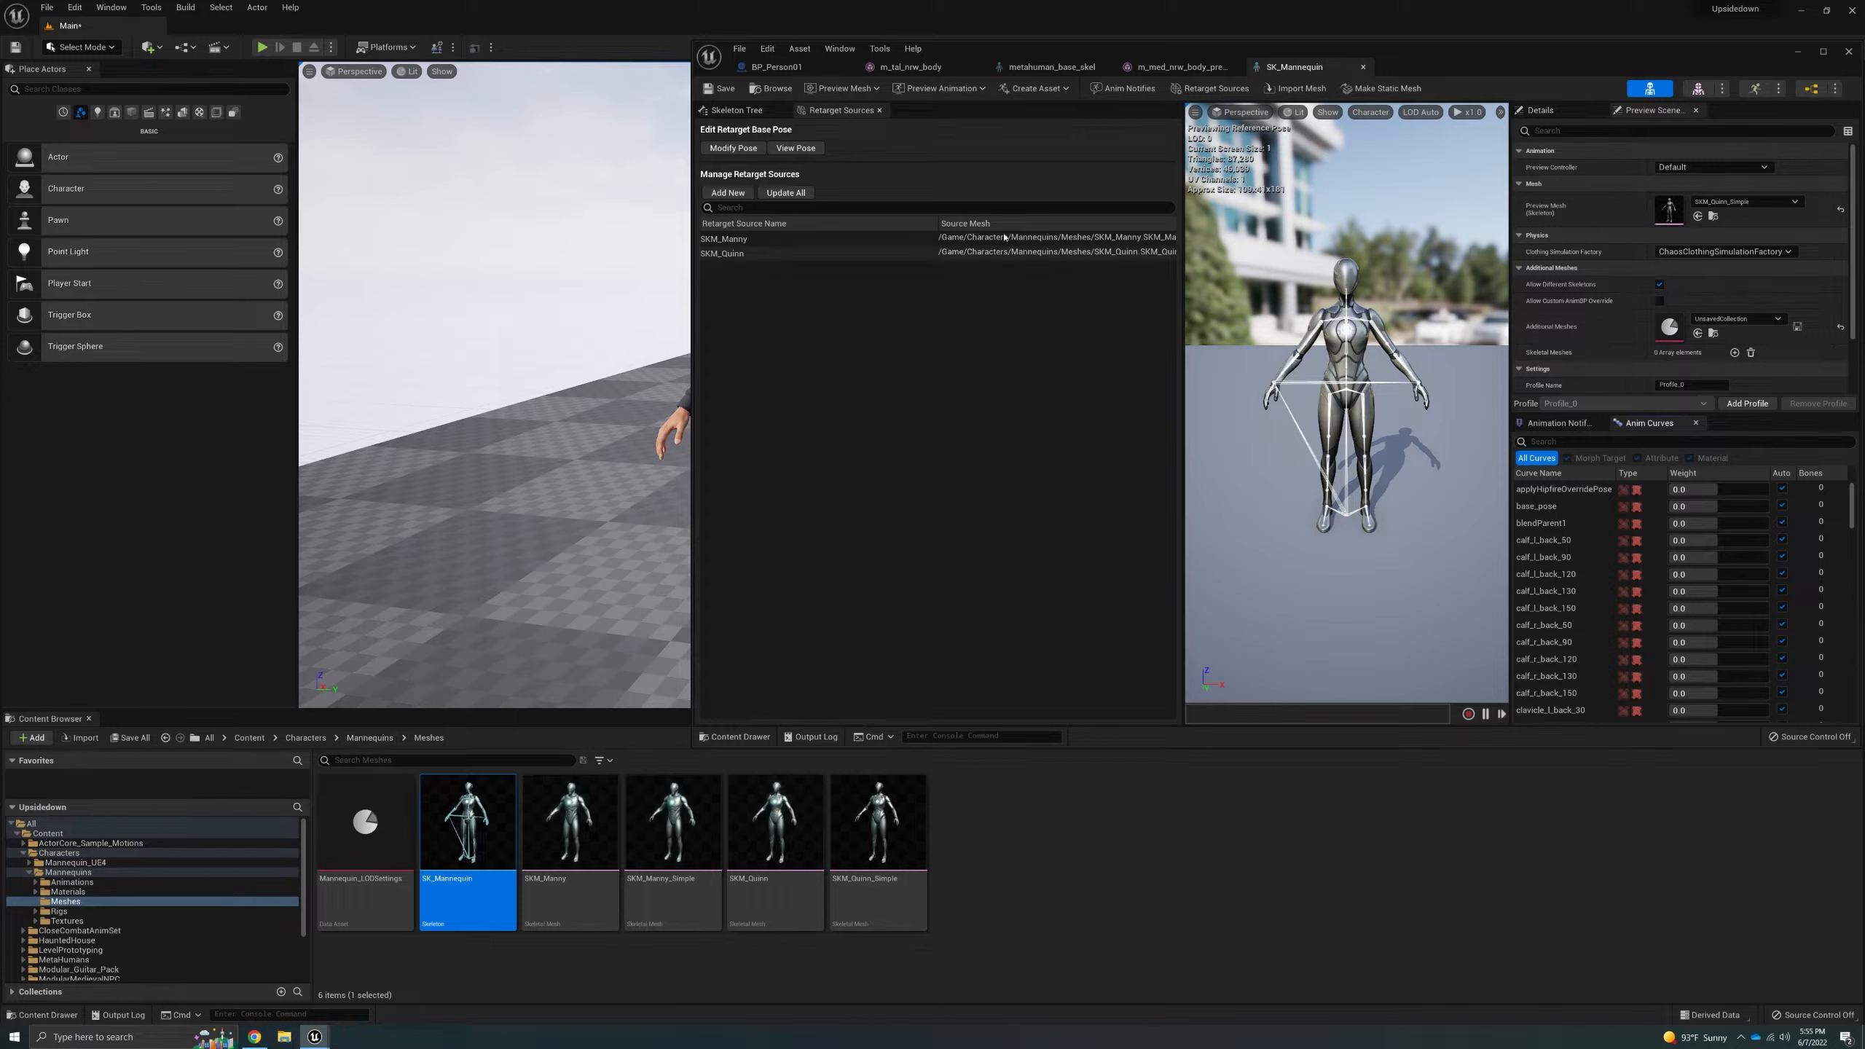
{"action": "left_click", "coordinate": [1063, 71]}
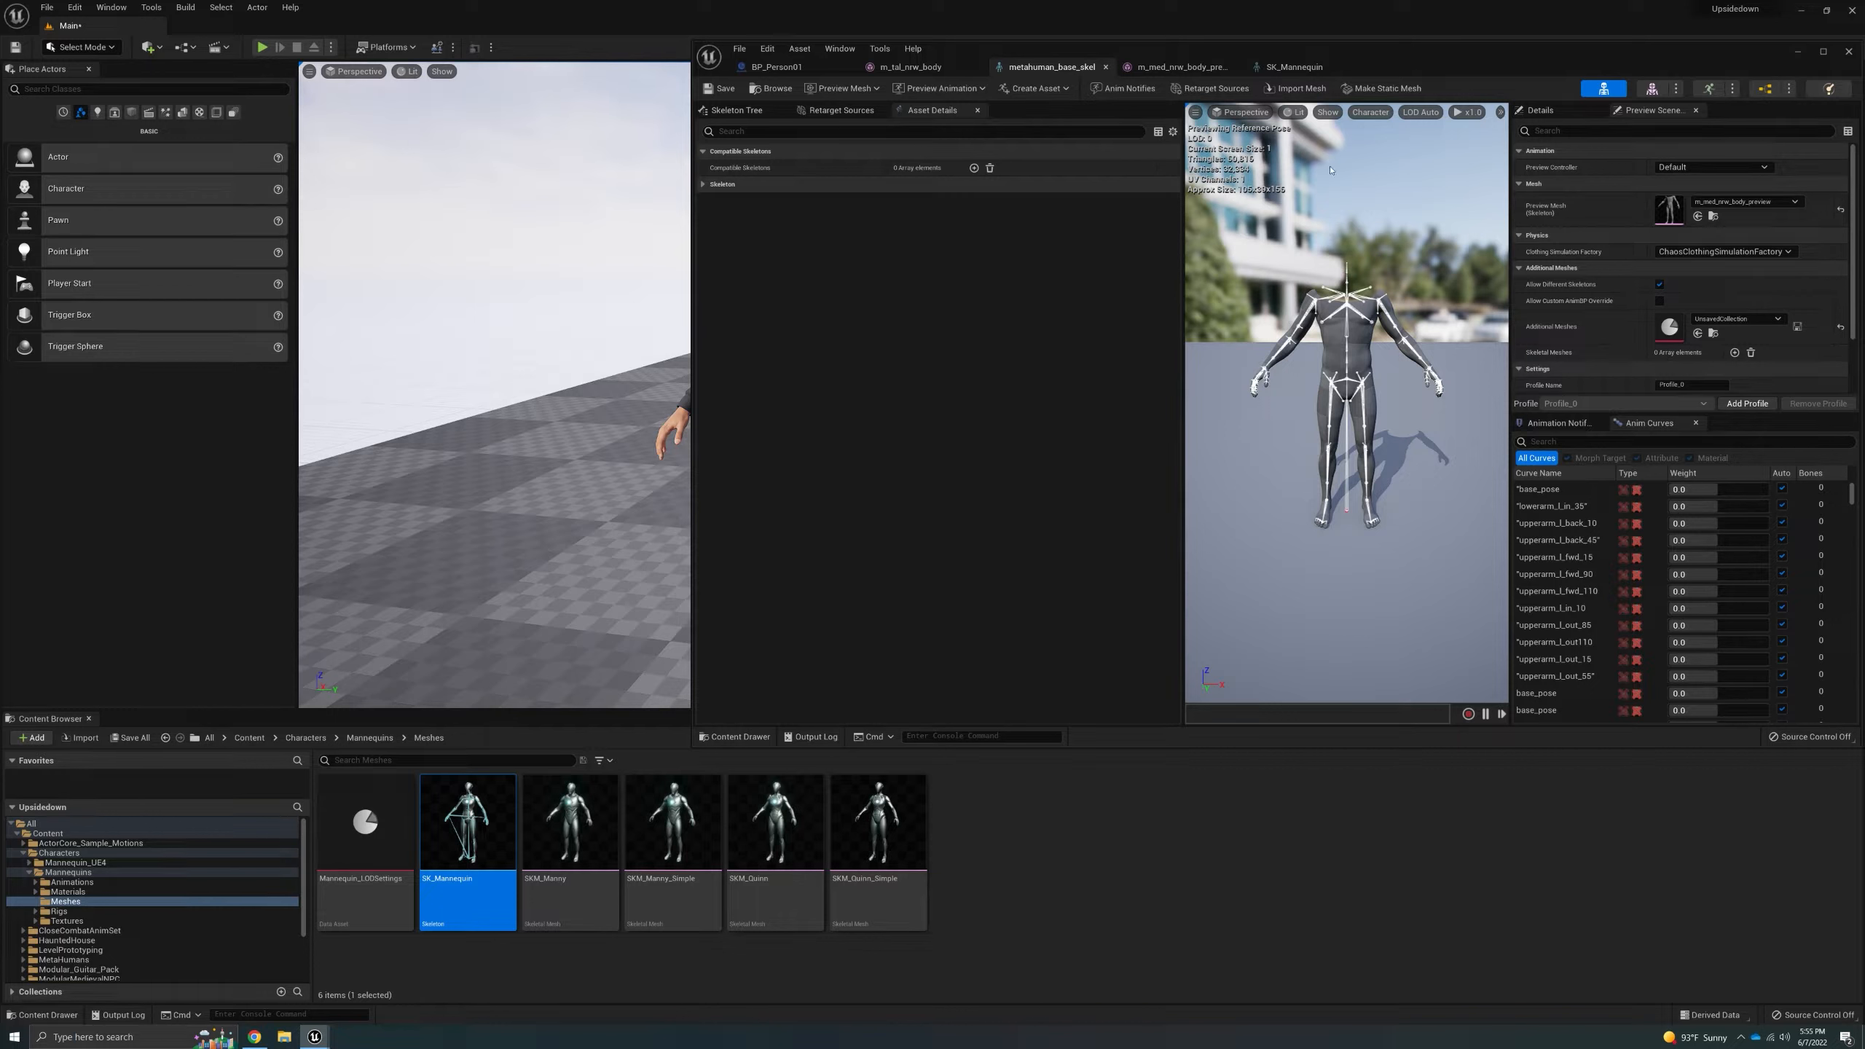
{"action": "left_click", "coordinate": [1295, 67]}
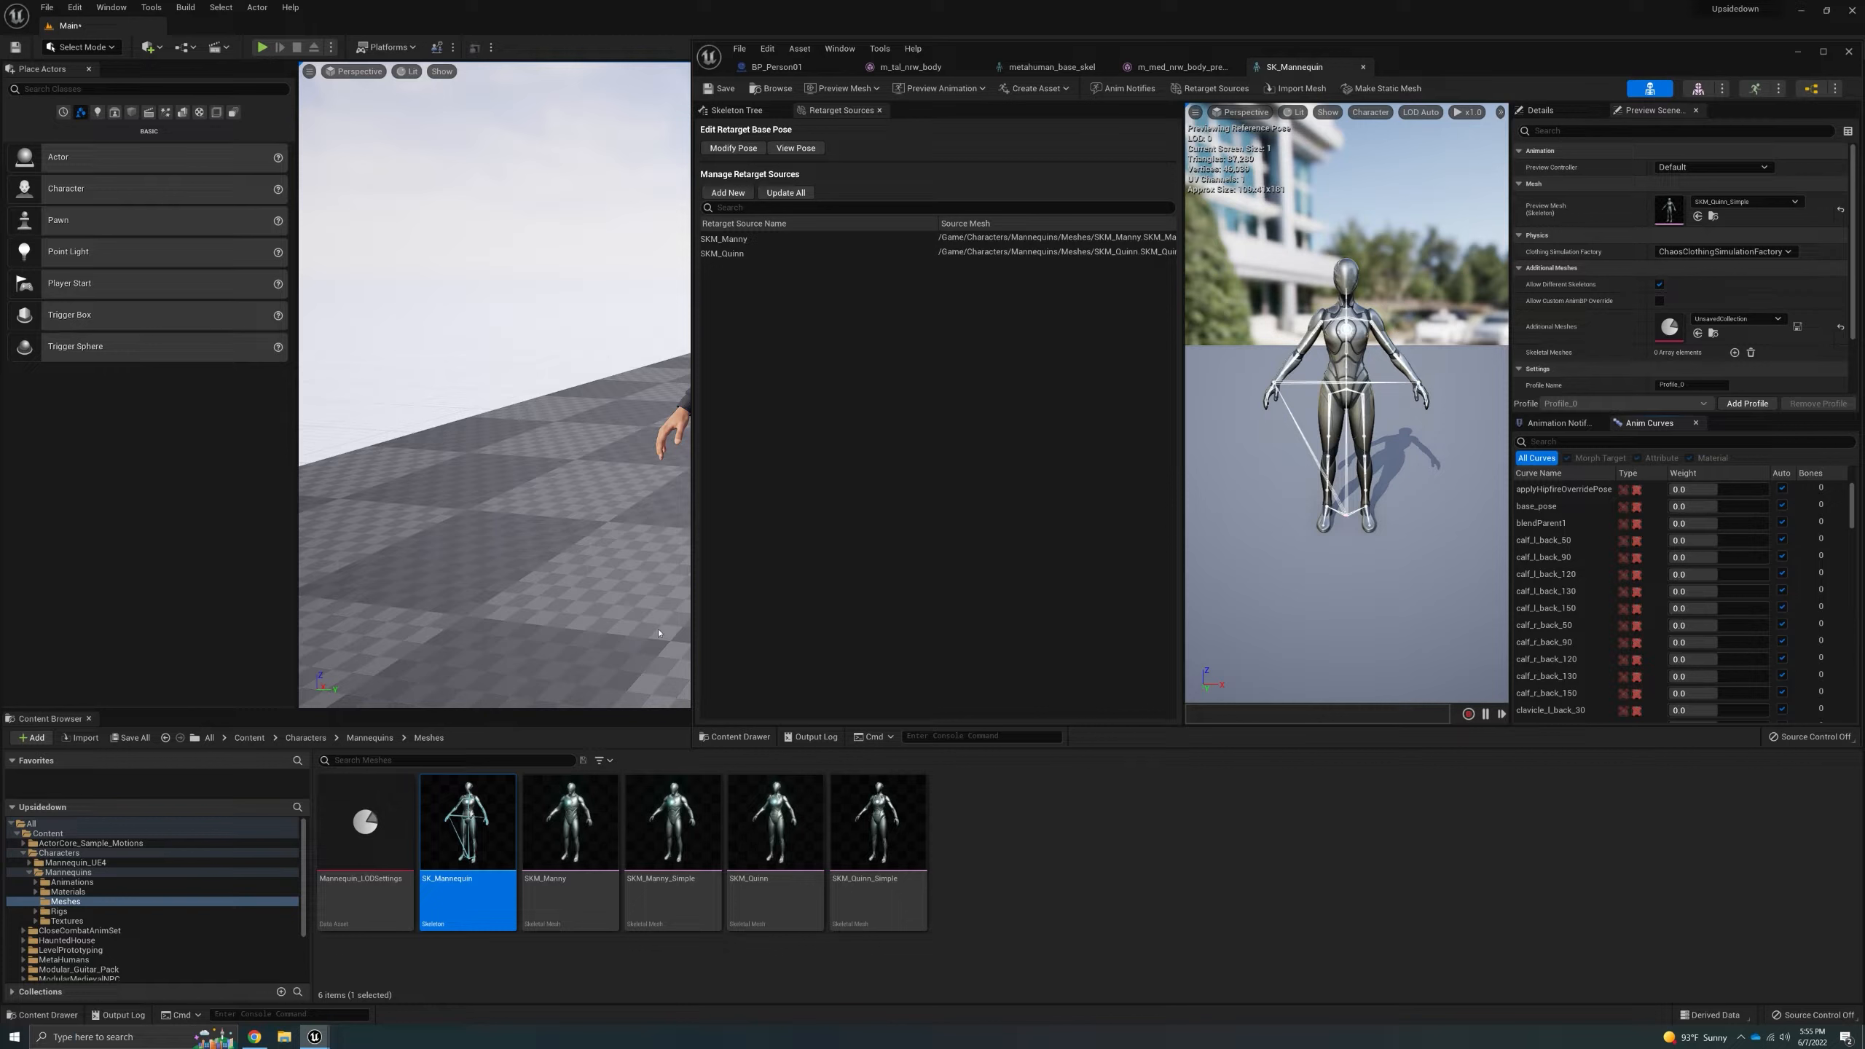
- Open the UE4 SK_Mannequin skeletal mesh from the Characters/Mannequin_UE4/Meshes folder
{"action": "left_click", "coordinate": [369, 737]}
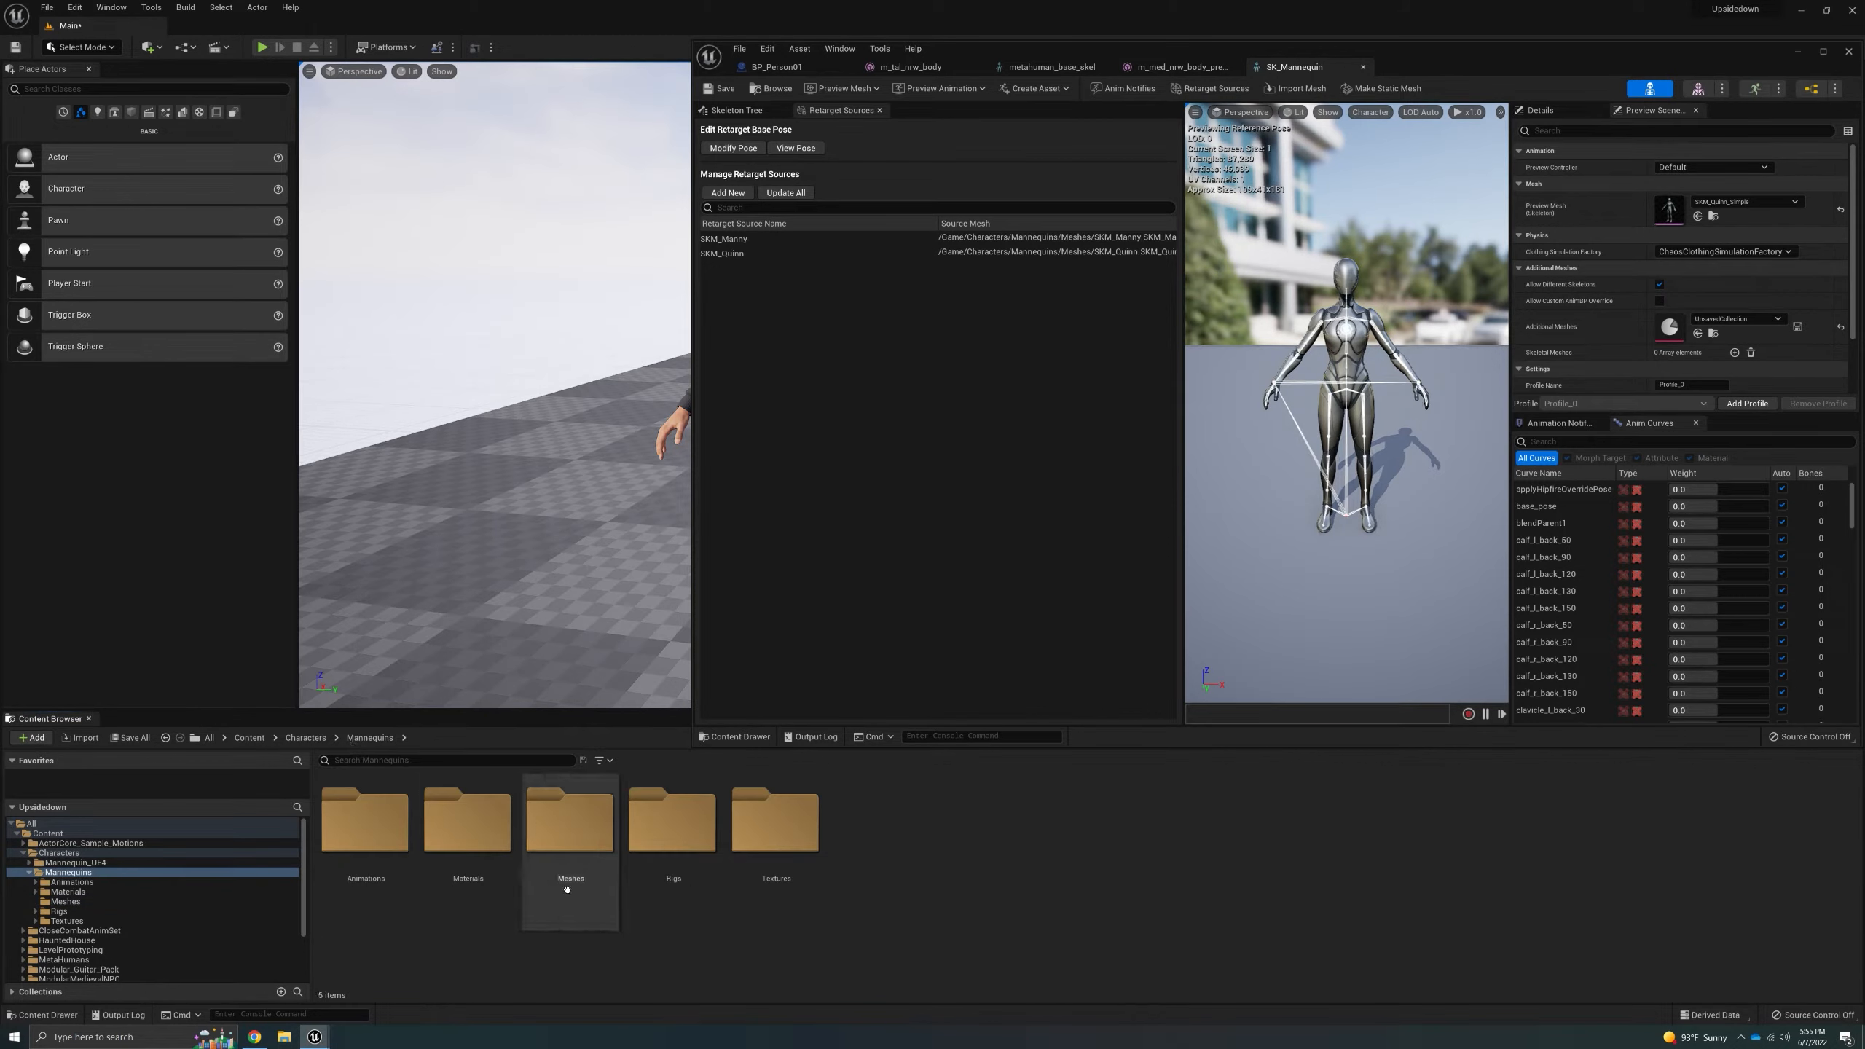
{"action": "double_click", "coordinate": [570, 844]}
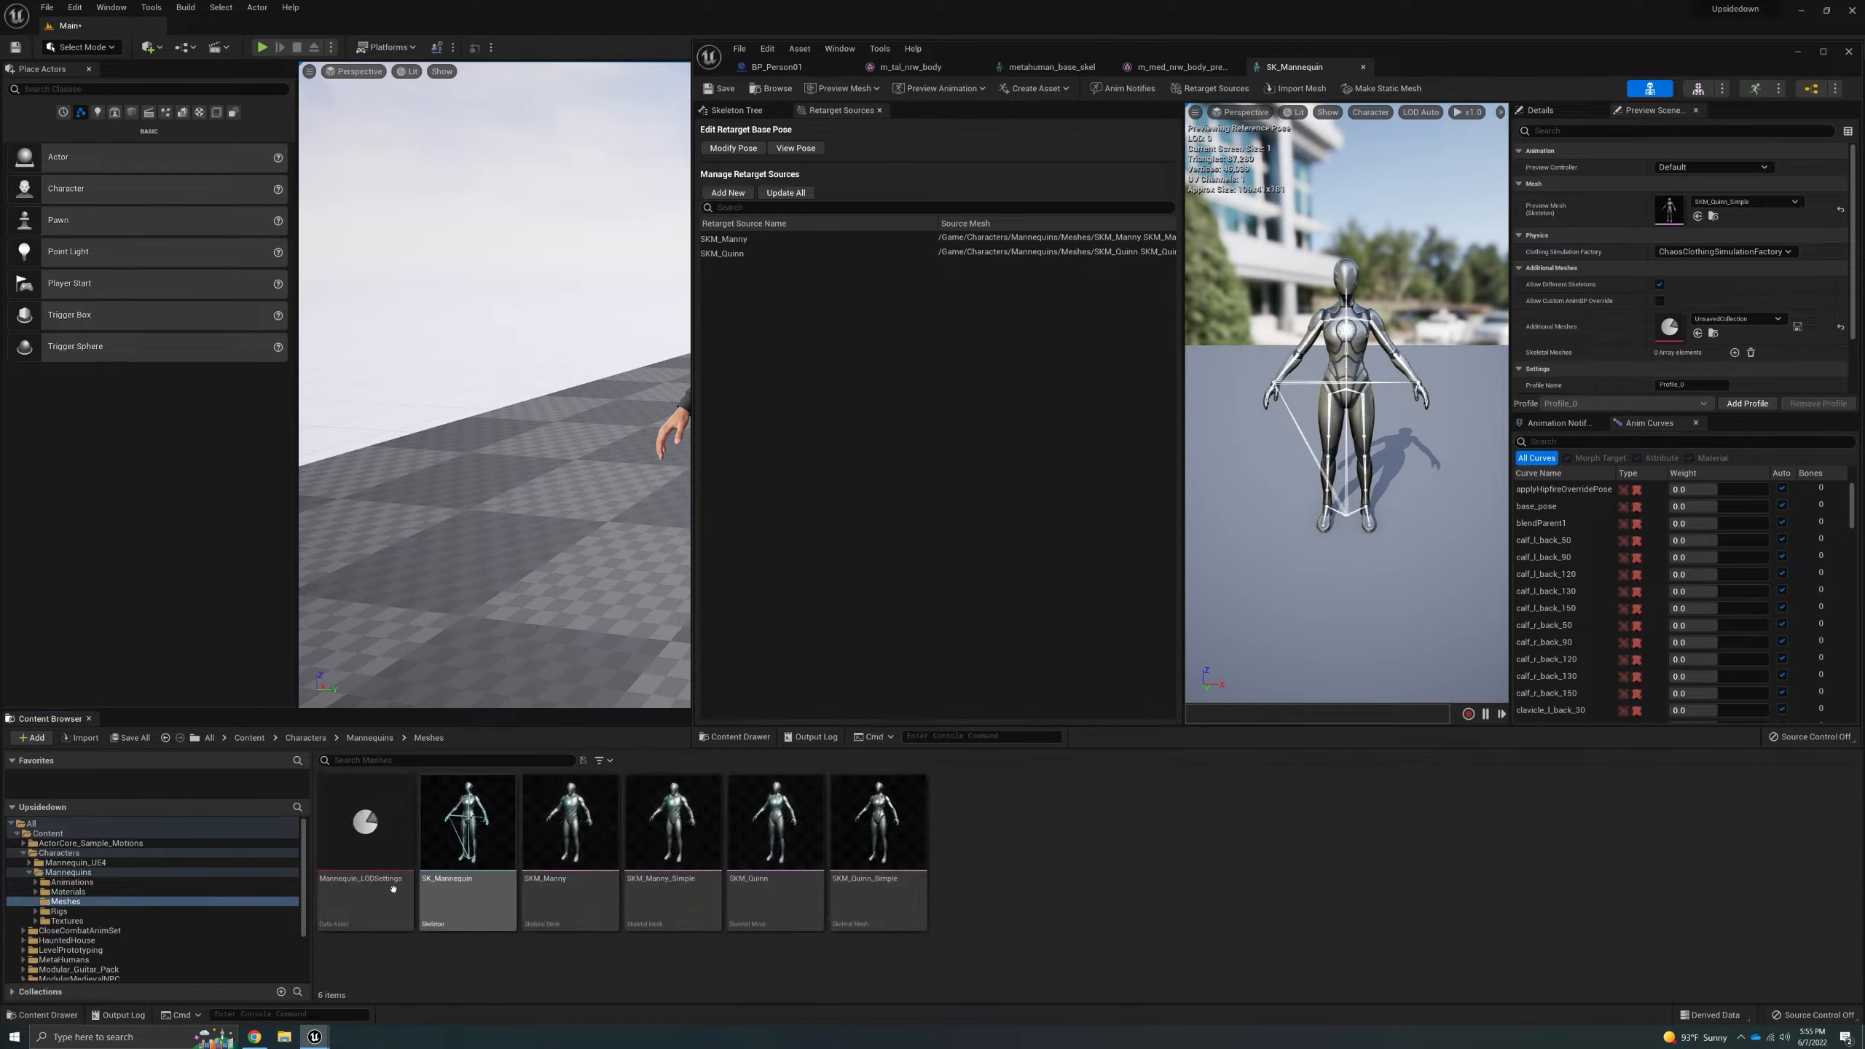
{"action": "left_click", "coordinate": [304, 737]}
{"action": "double_click", "coordinate": [366, 822]}
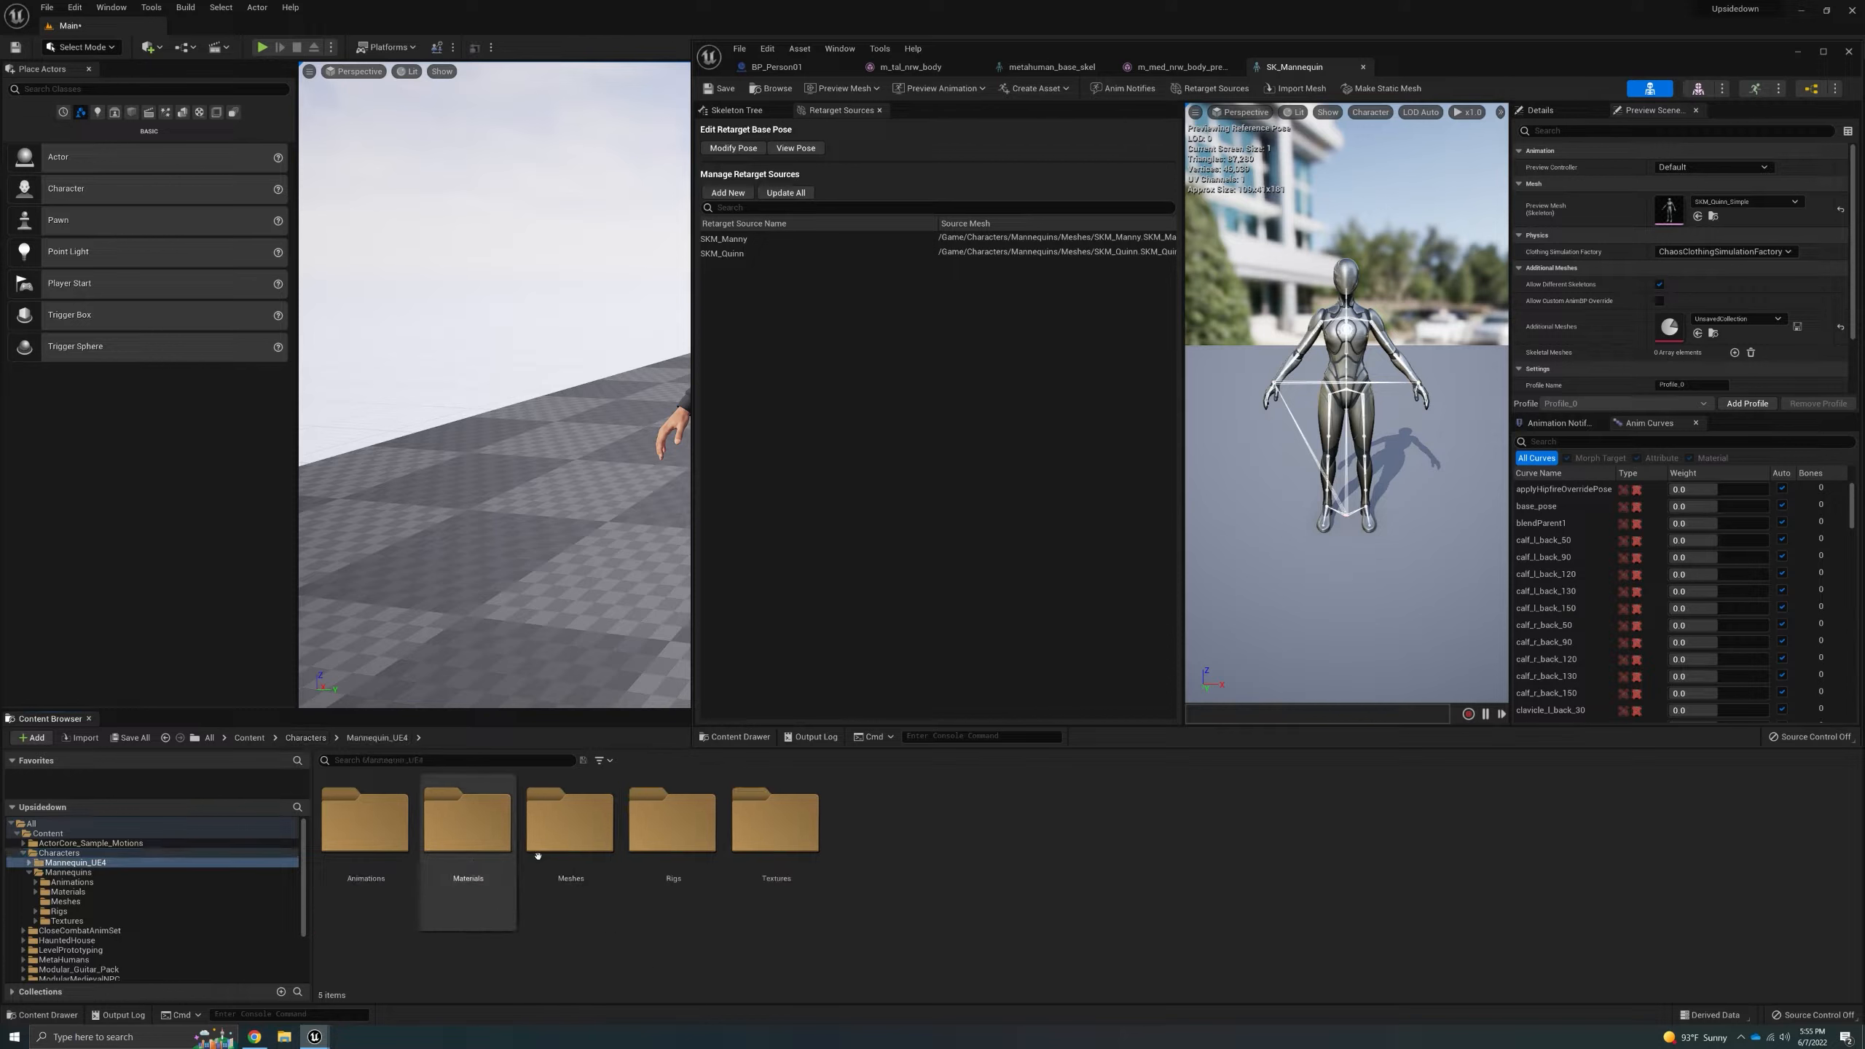
{"action": "double_click", "coordinate": [562, 845]}
{"action": "double_click", "coordinate": [366, 845]}
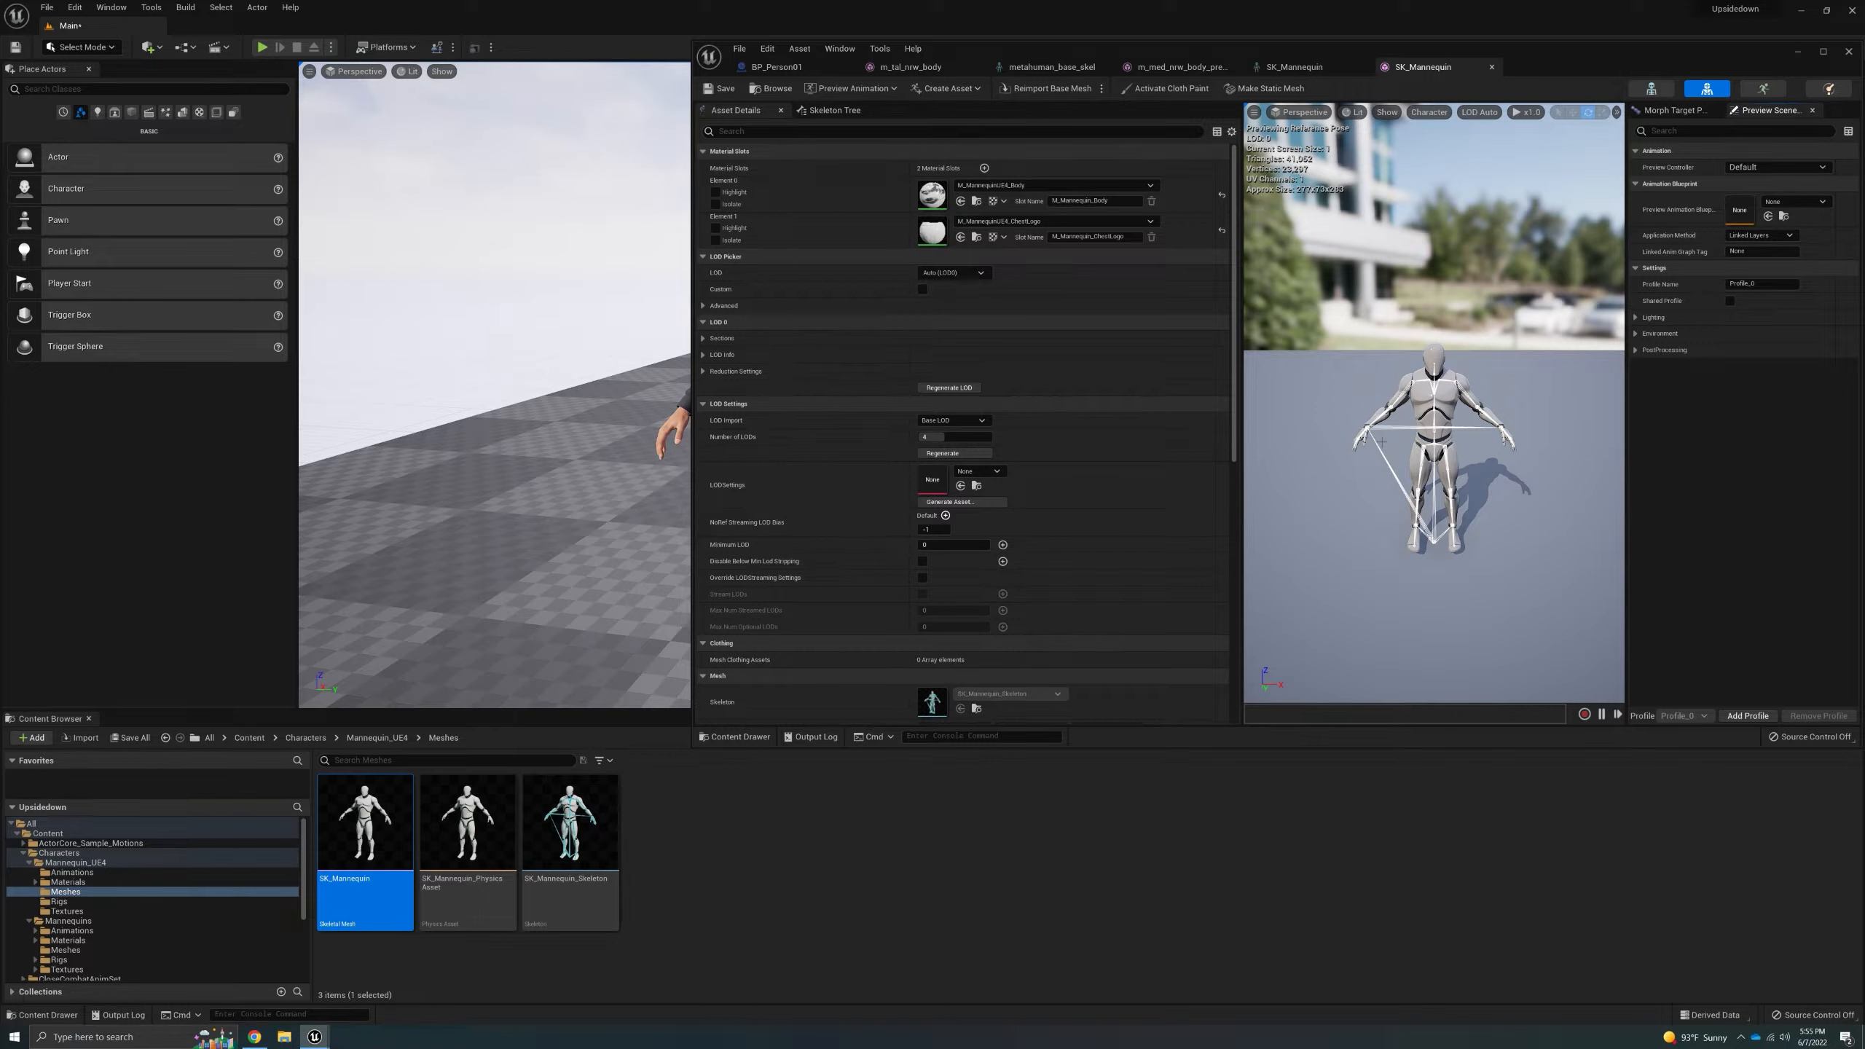
{"action": "left_click_drag", "start_coordinate": [1575, 58], "coordinate": [1520, 64]}
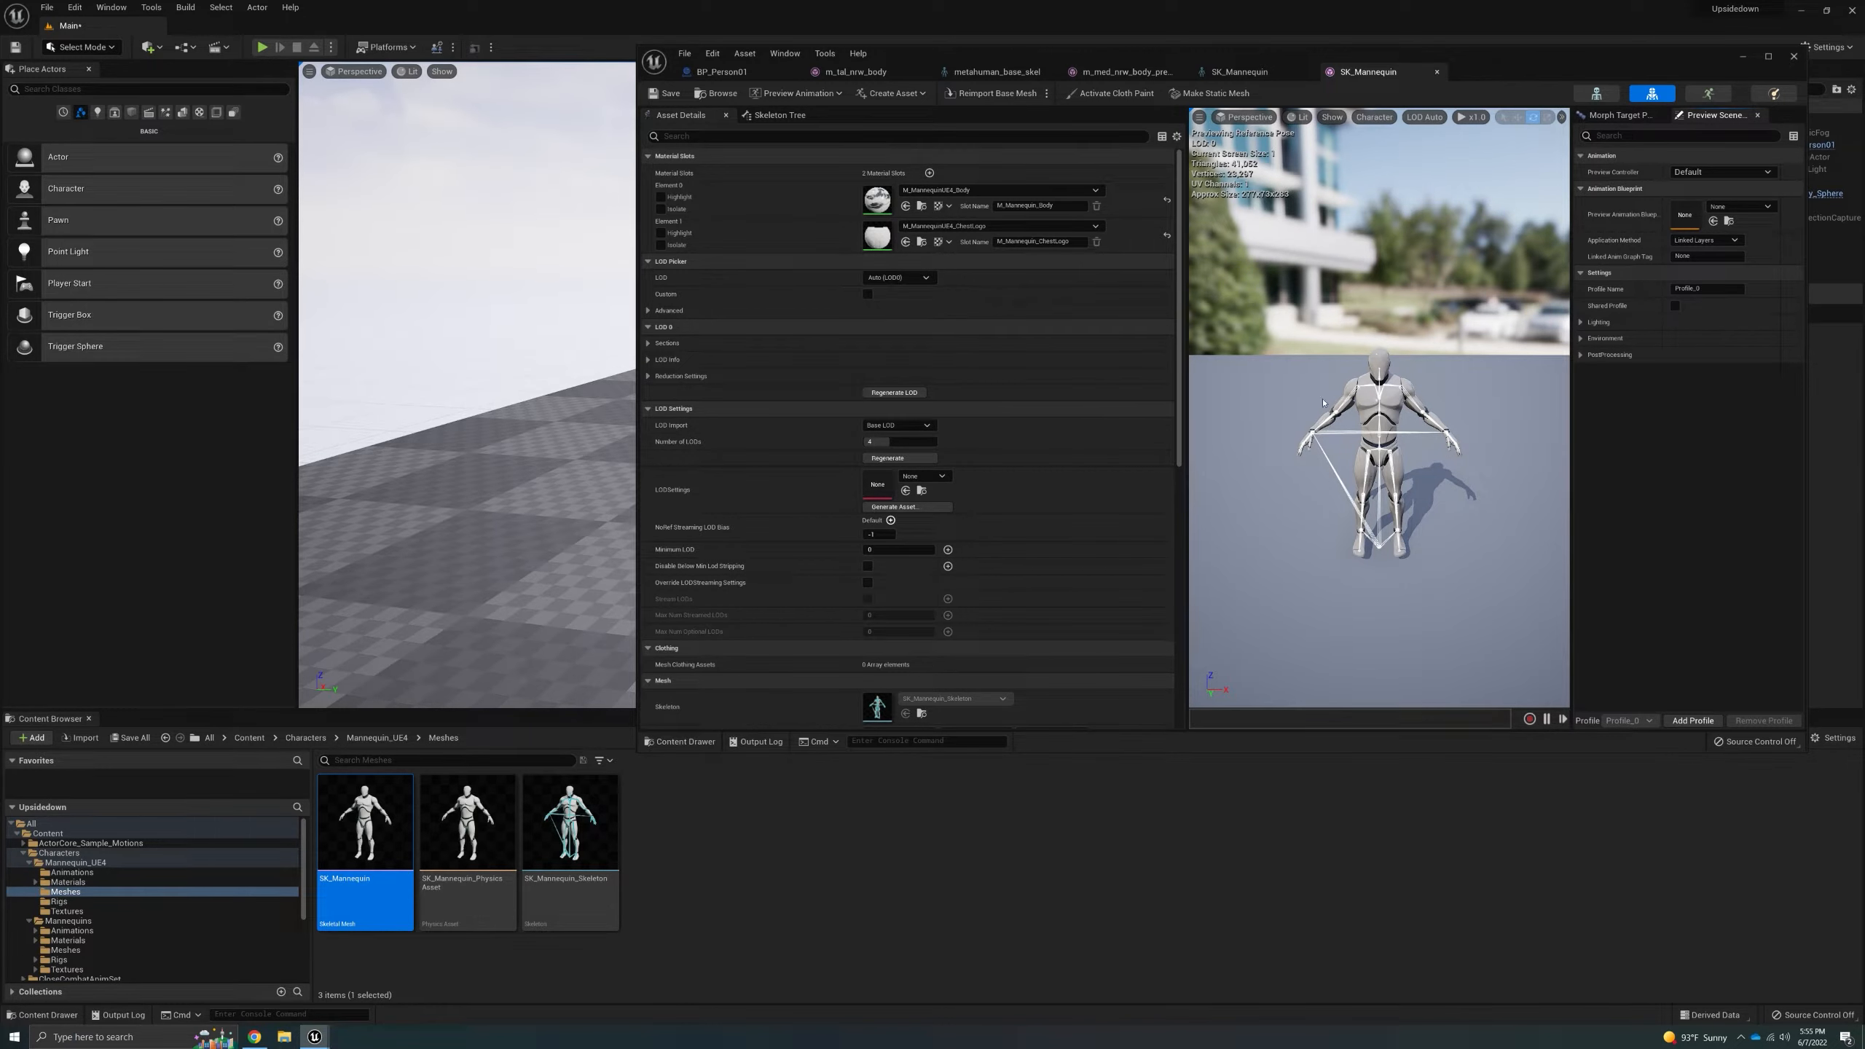
- Examine the bone tree of the Mannequins SK_Mannequin skeleton and the m_tal_nrw_body mesh
{"action": "left_click", "coordinate": [1239, 72]}
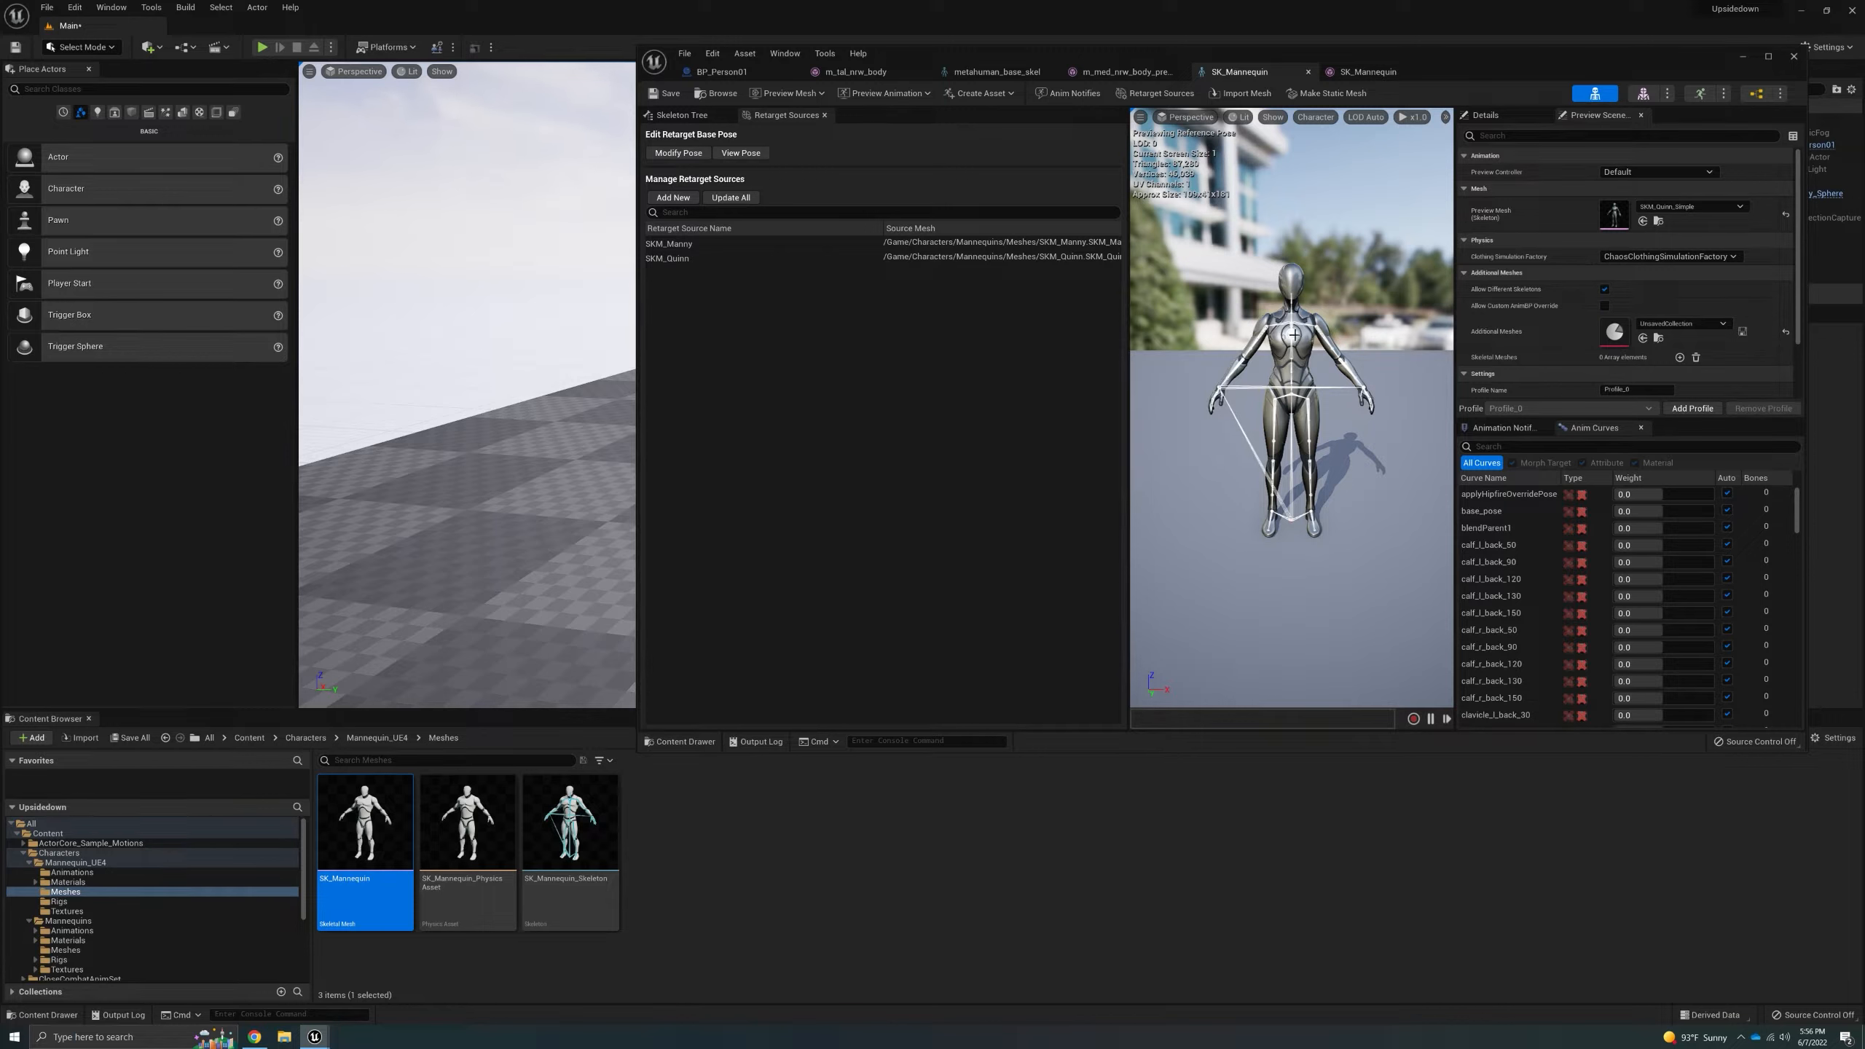
{"action": "left_click", "coordinate": [681, 115]}
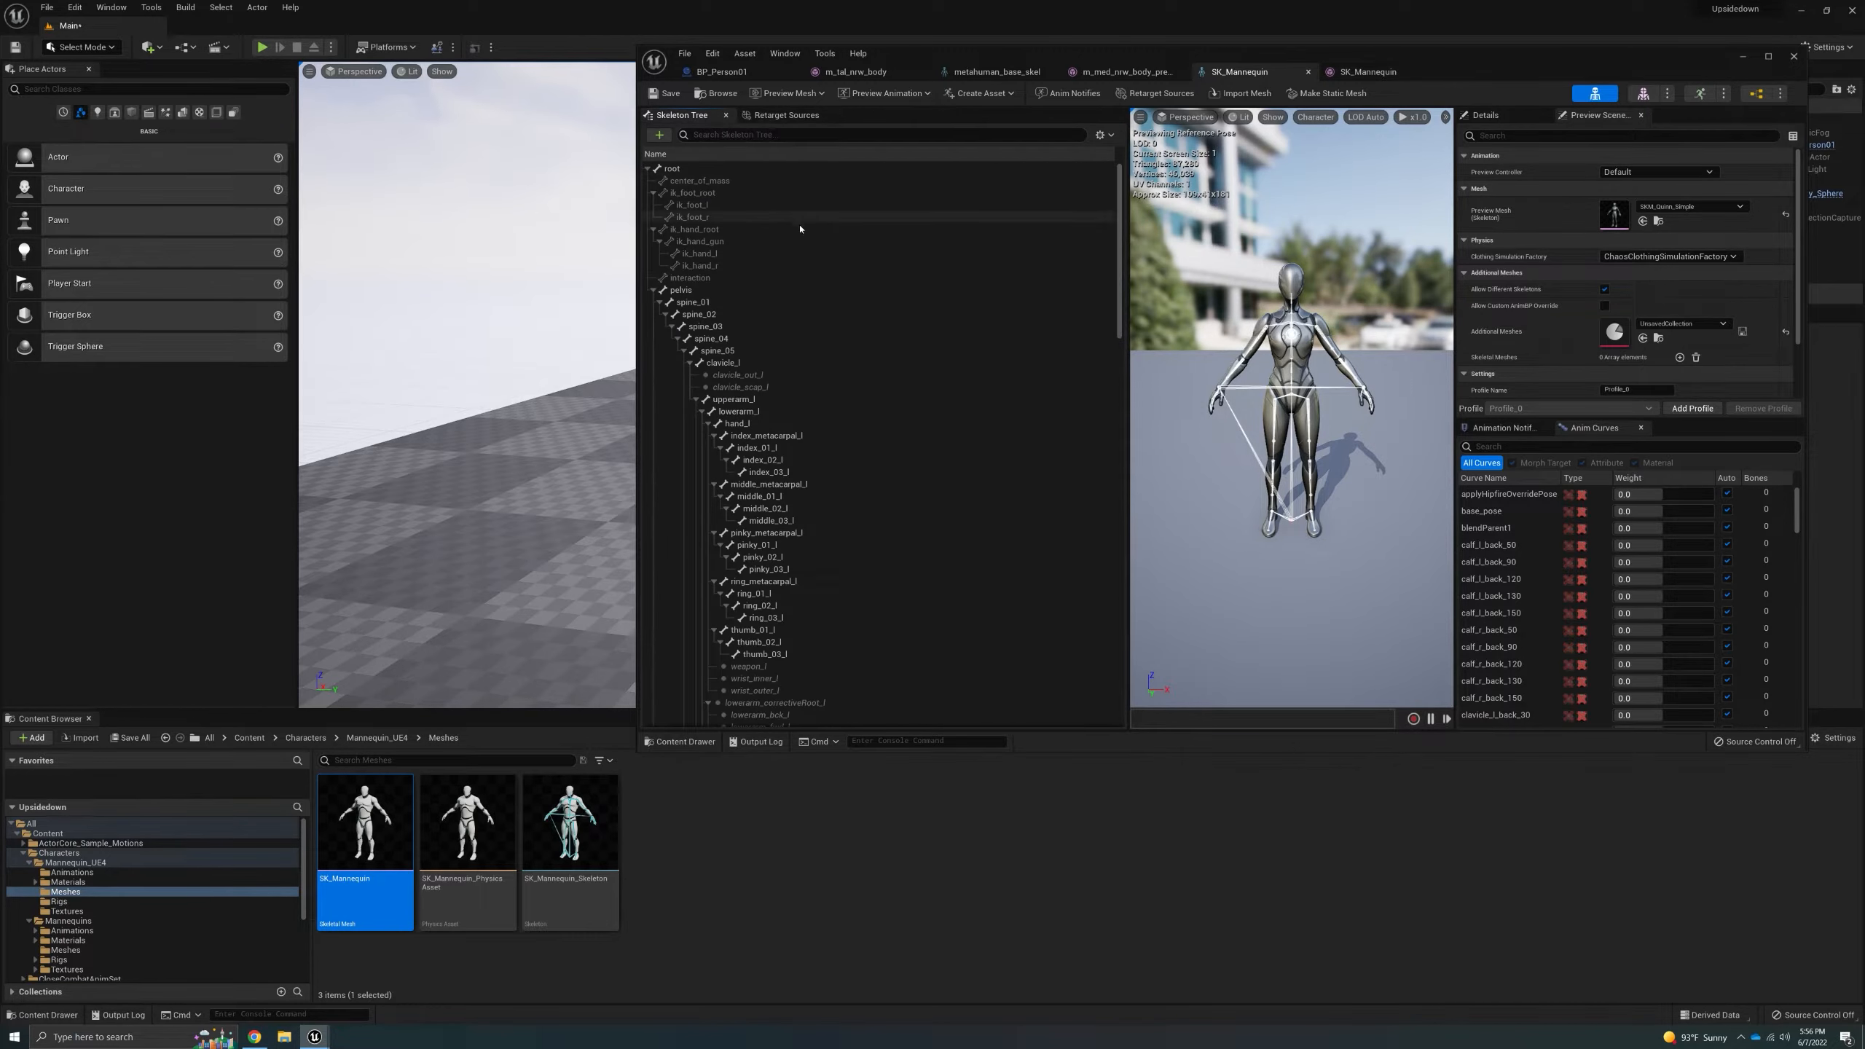
{"action": "left_click", "coordinate": [877, 74]}
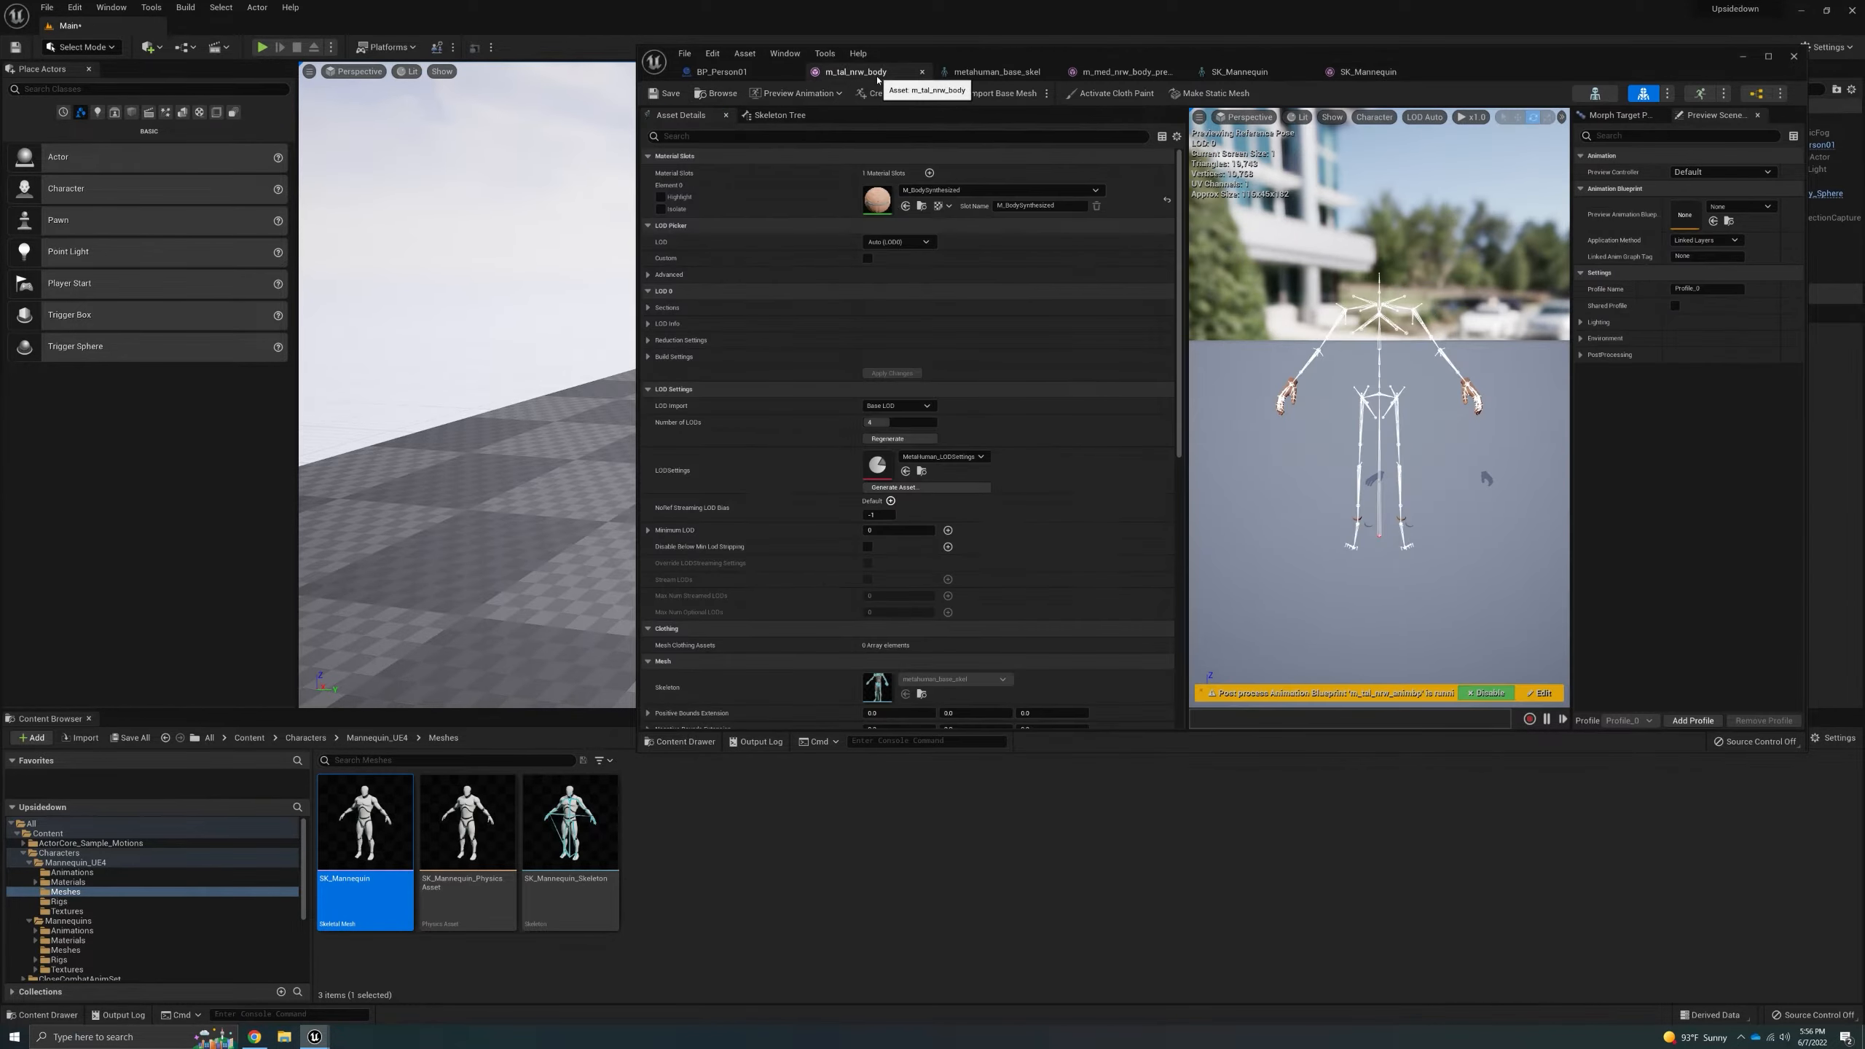
- Add a compatible skeleton entry to metahuman_base_skel and assign SK_Mannequin from Characters/Mannequins/Meshes to it
{"action": "left_click", "coordinate": [1028, 71]}
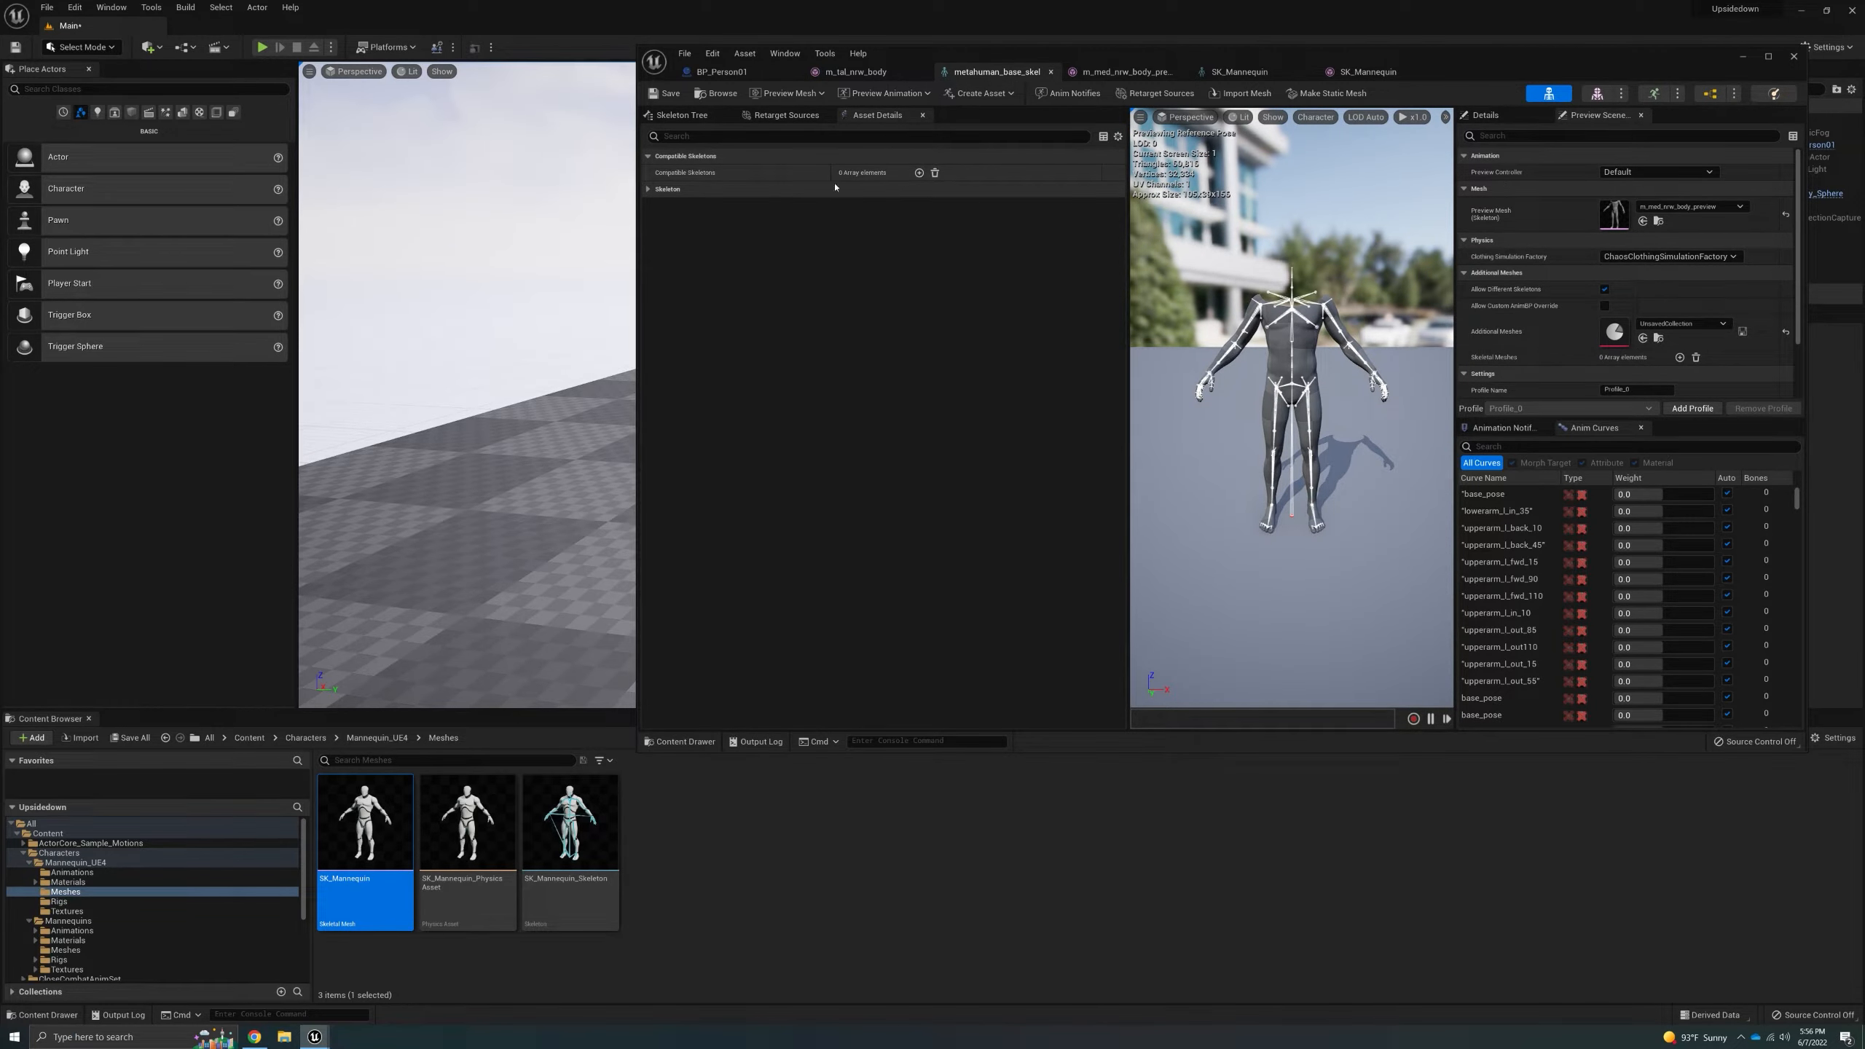
{"action": "left_click", "coordinate": [919, 173]}
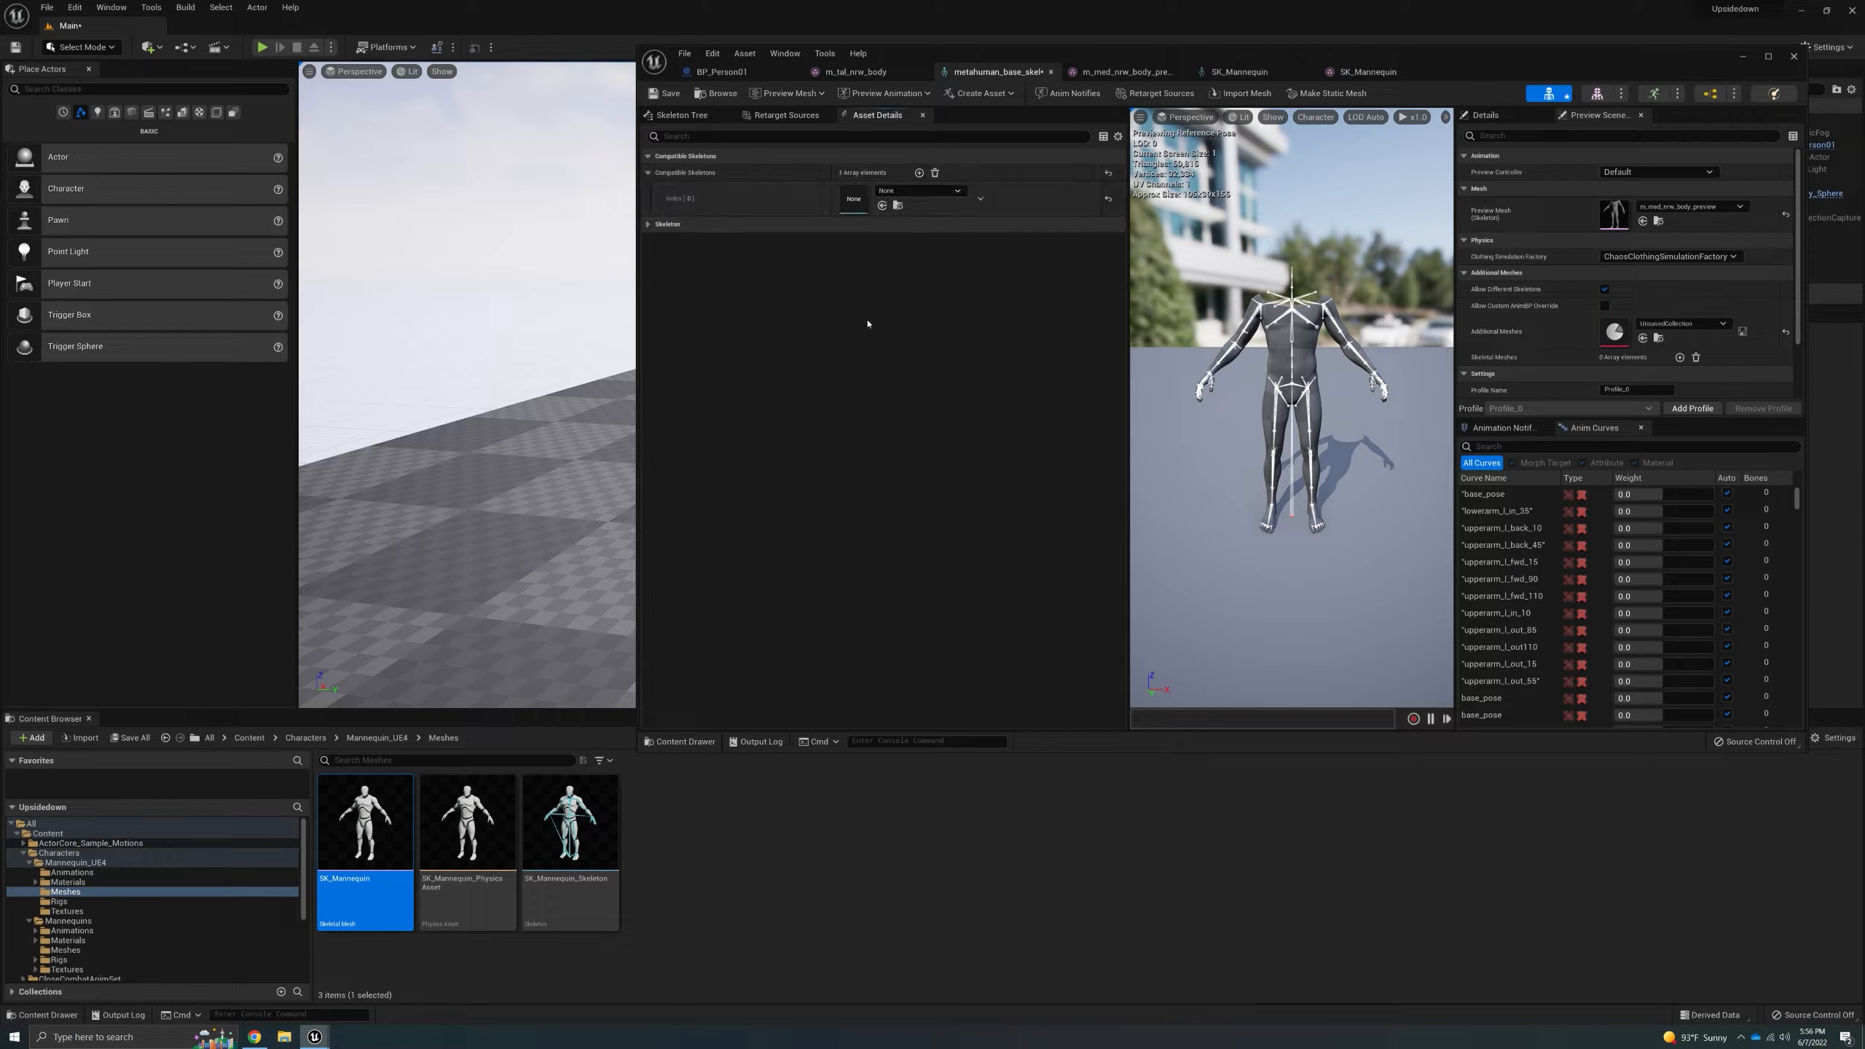
{"action": "left_click", "coordinate": [304, 737]}
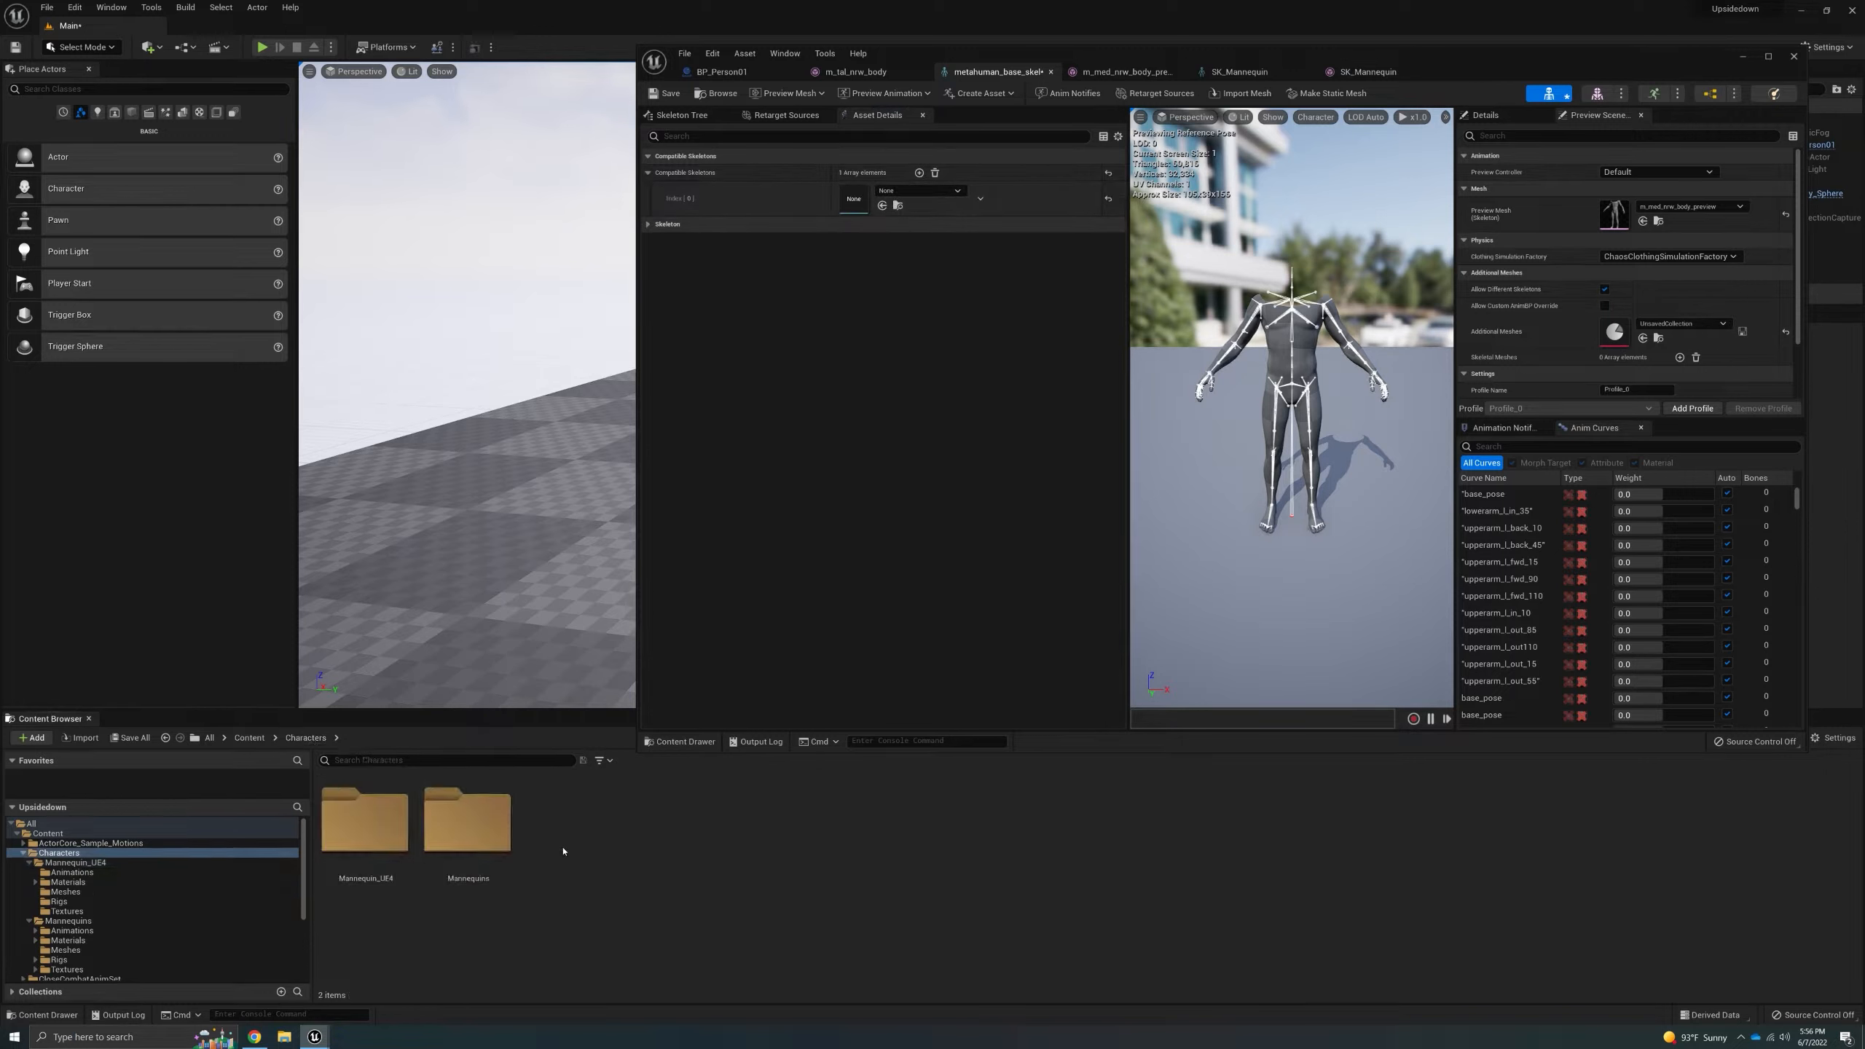
{"action": "double_click", "coordinate": [505, 828]}
{"action": "double_click", "coordinate": [570, 821]}
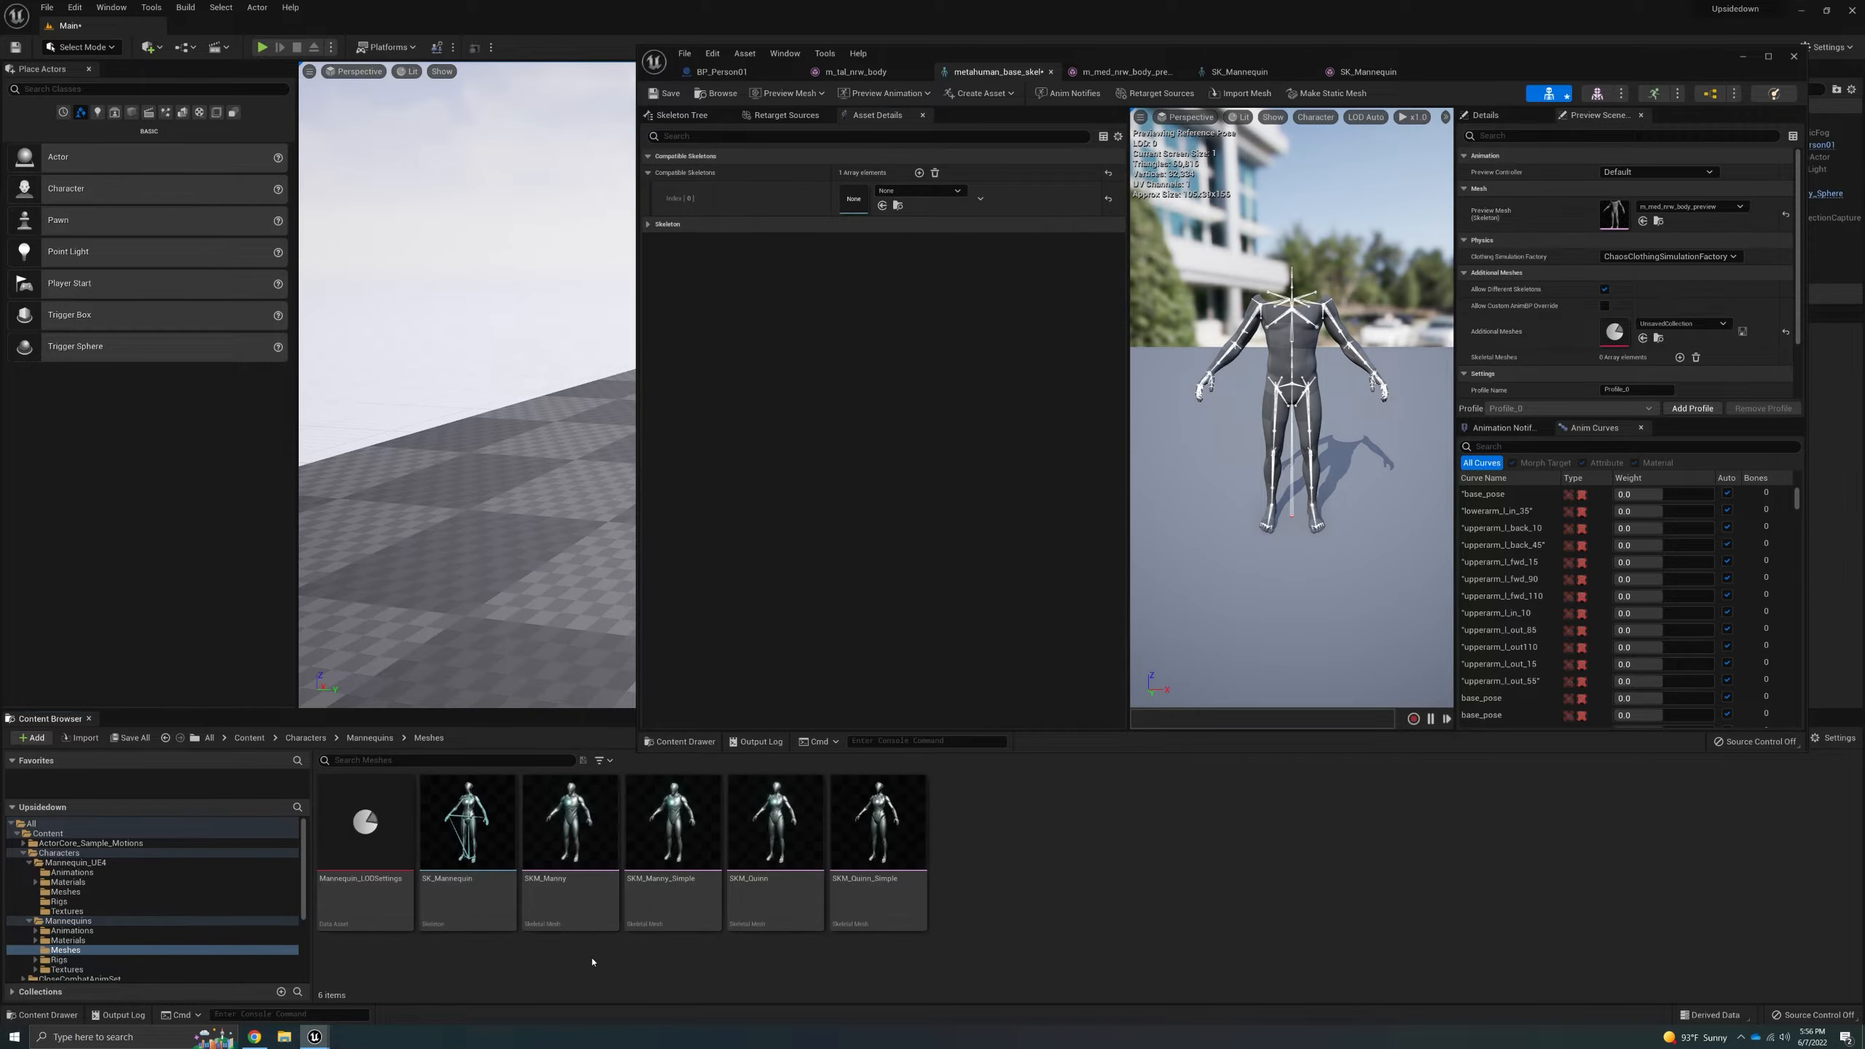
{"action": "left_click", "coordinate": [485, 864]}
{"action": "left_click_drag", "start_coordinate": [485, 864], "coordinate": [853, 198]}
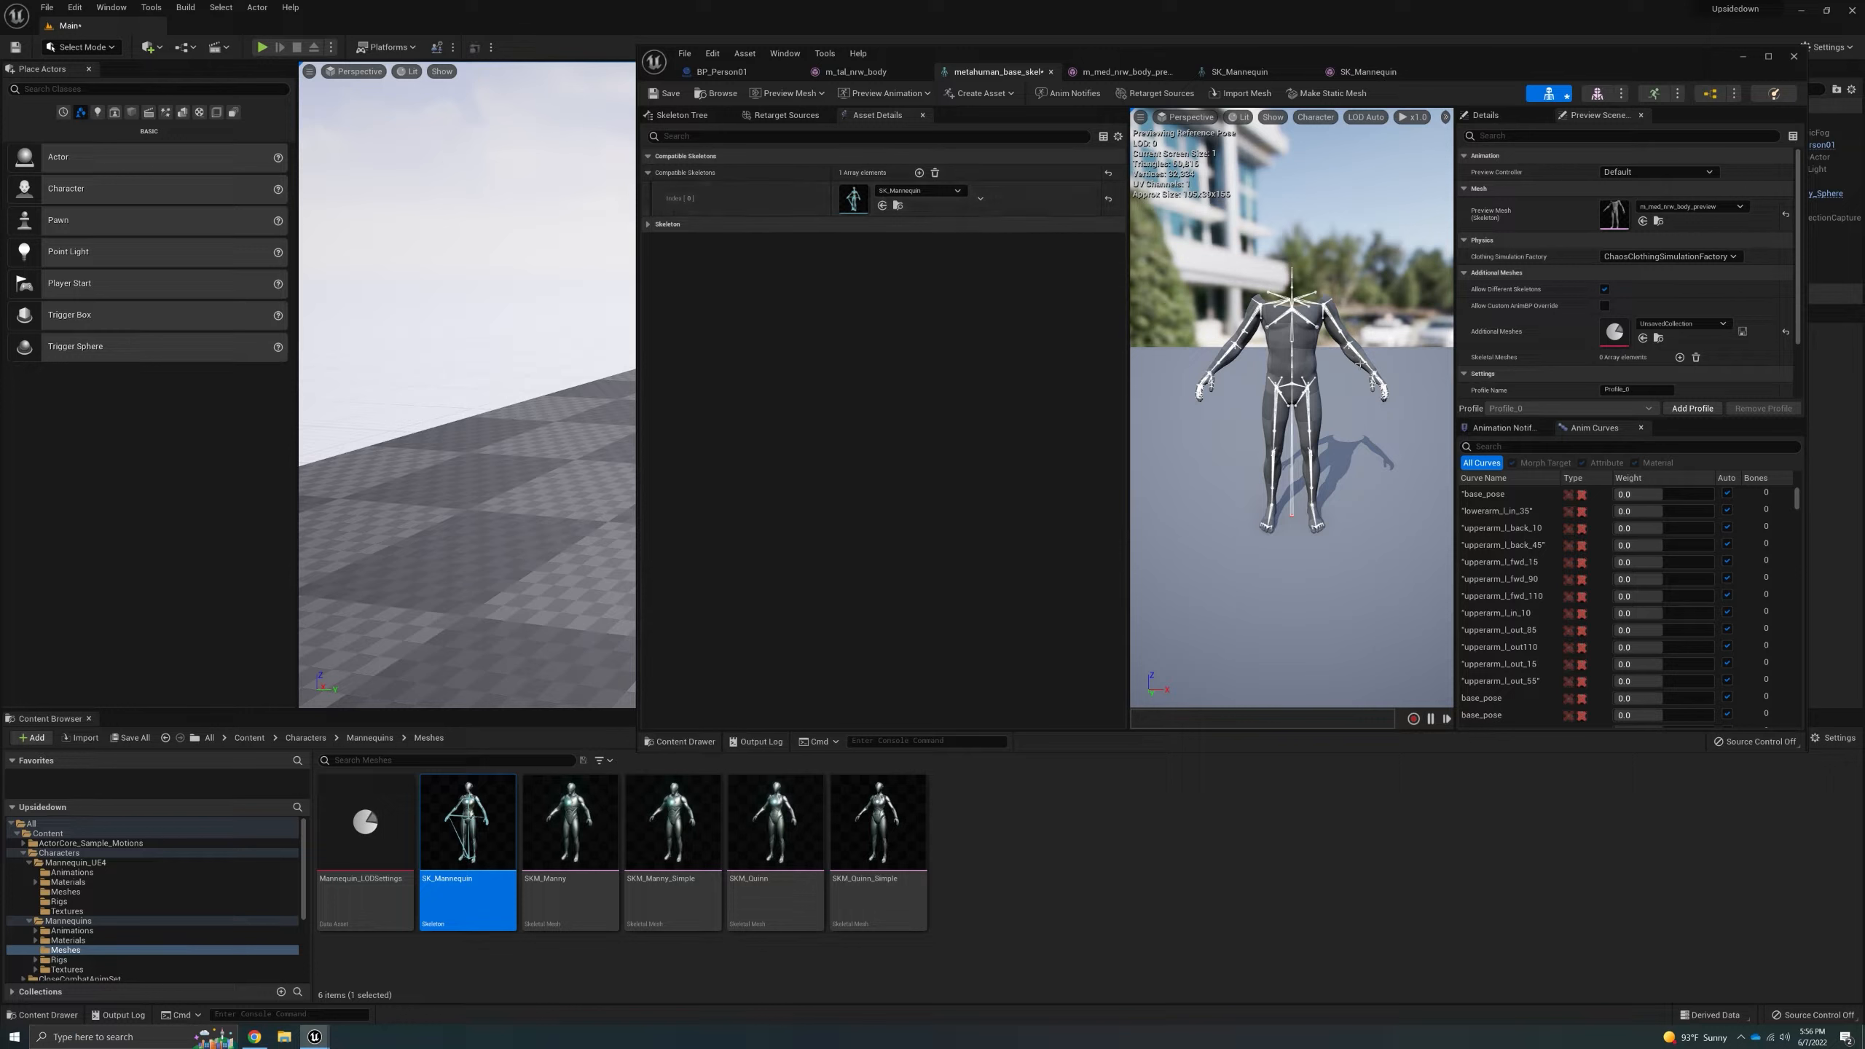
{"action": "left_click", "coordinate": [681, 114]}
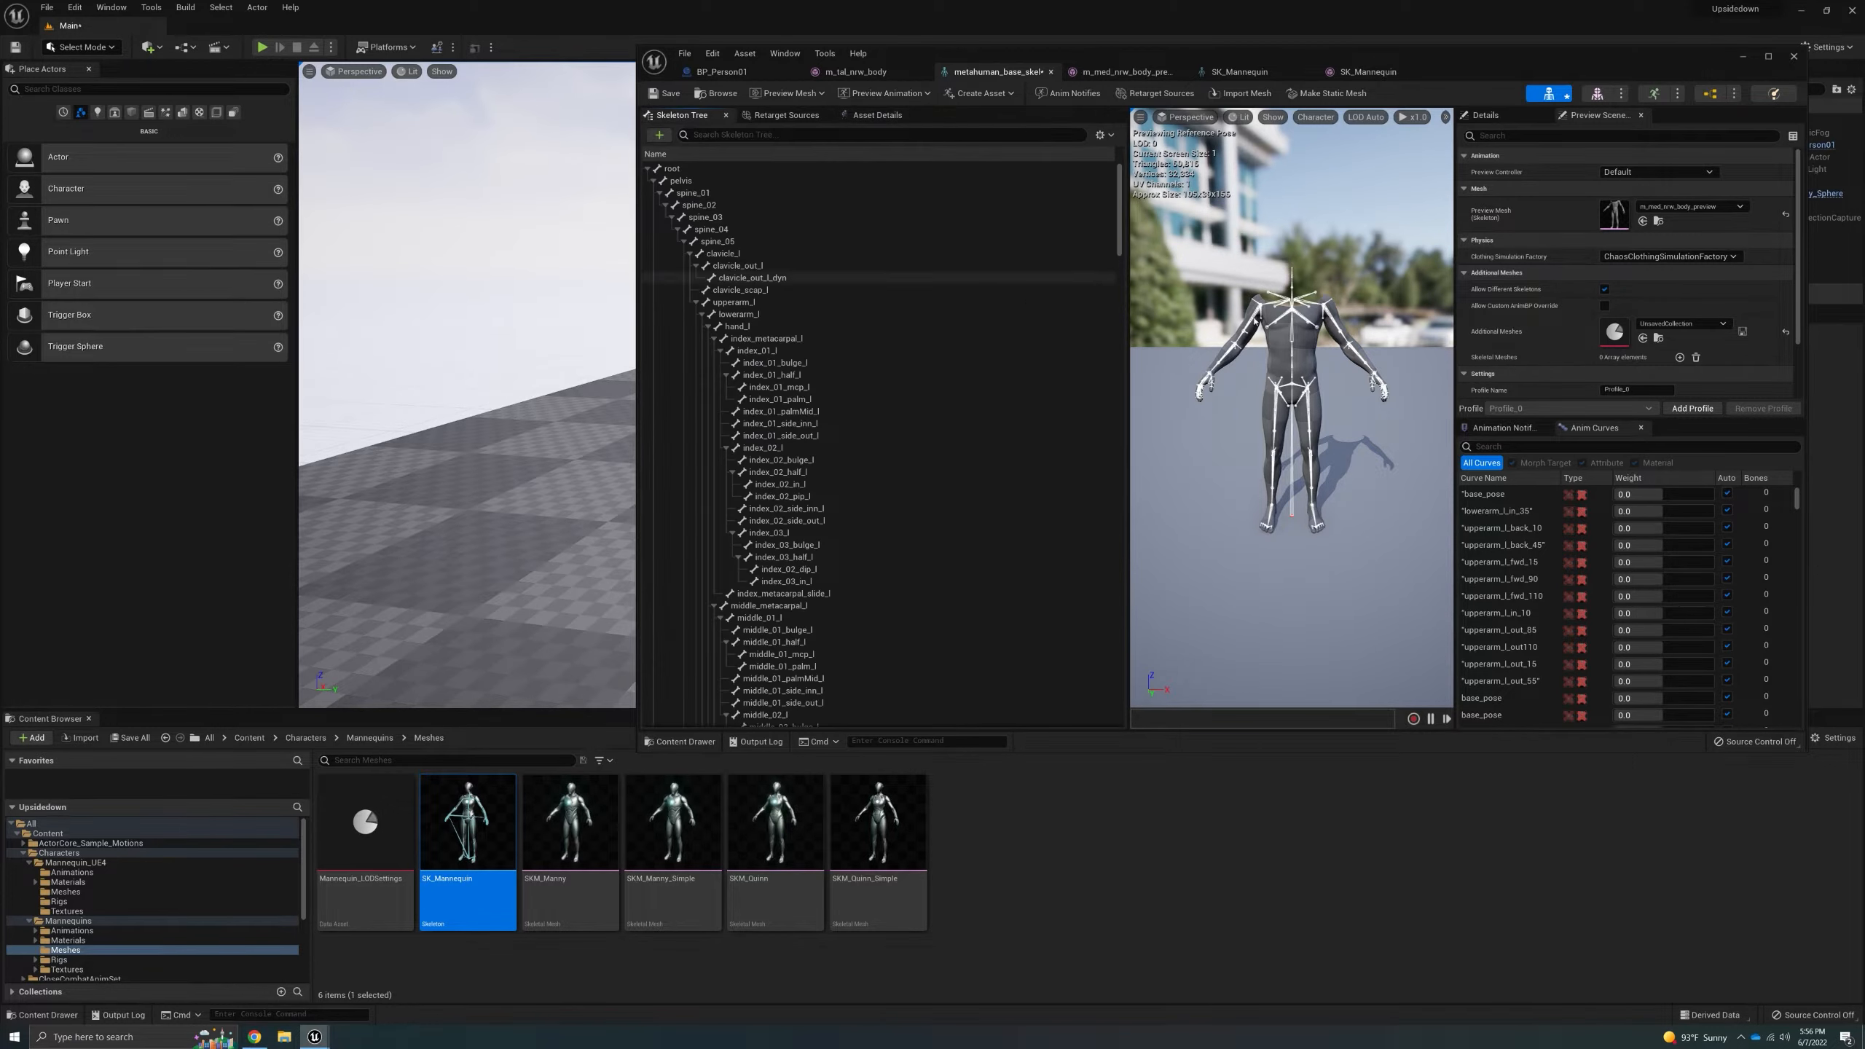
{"action": "left_click", "coordinate": [876, 115]}
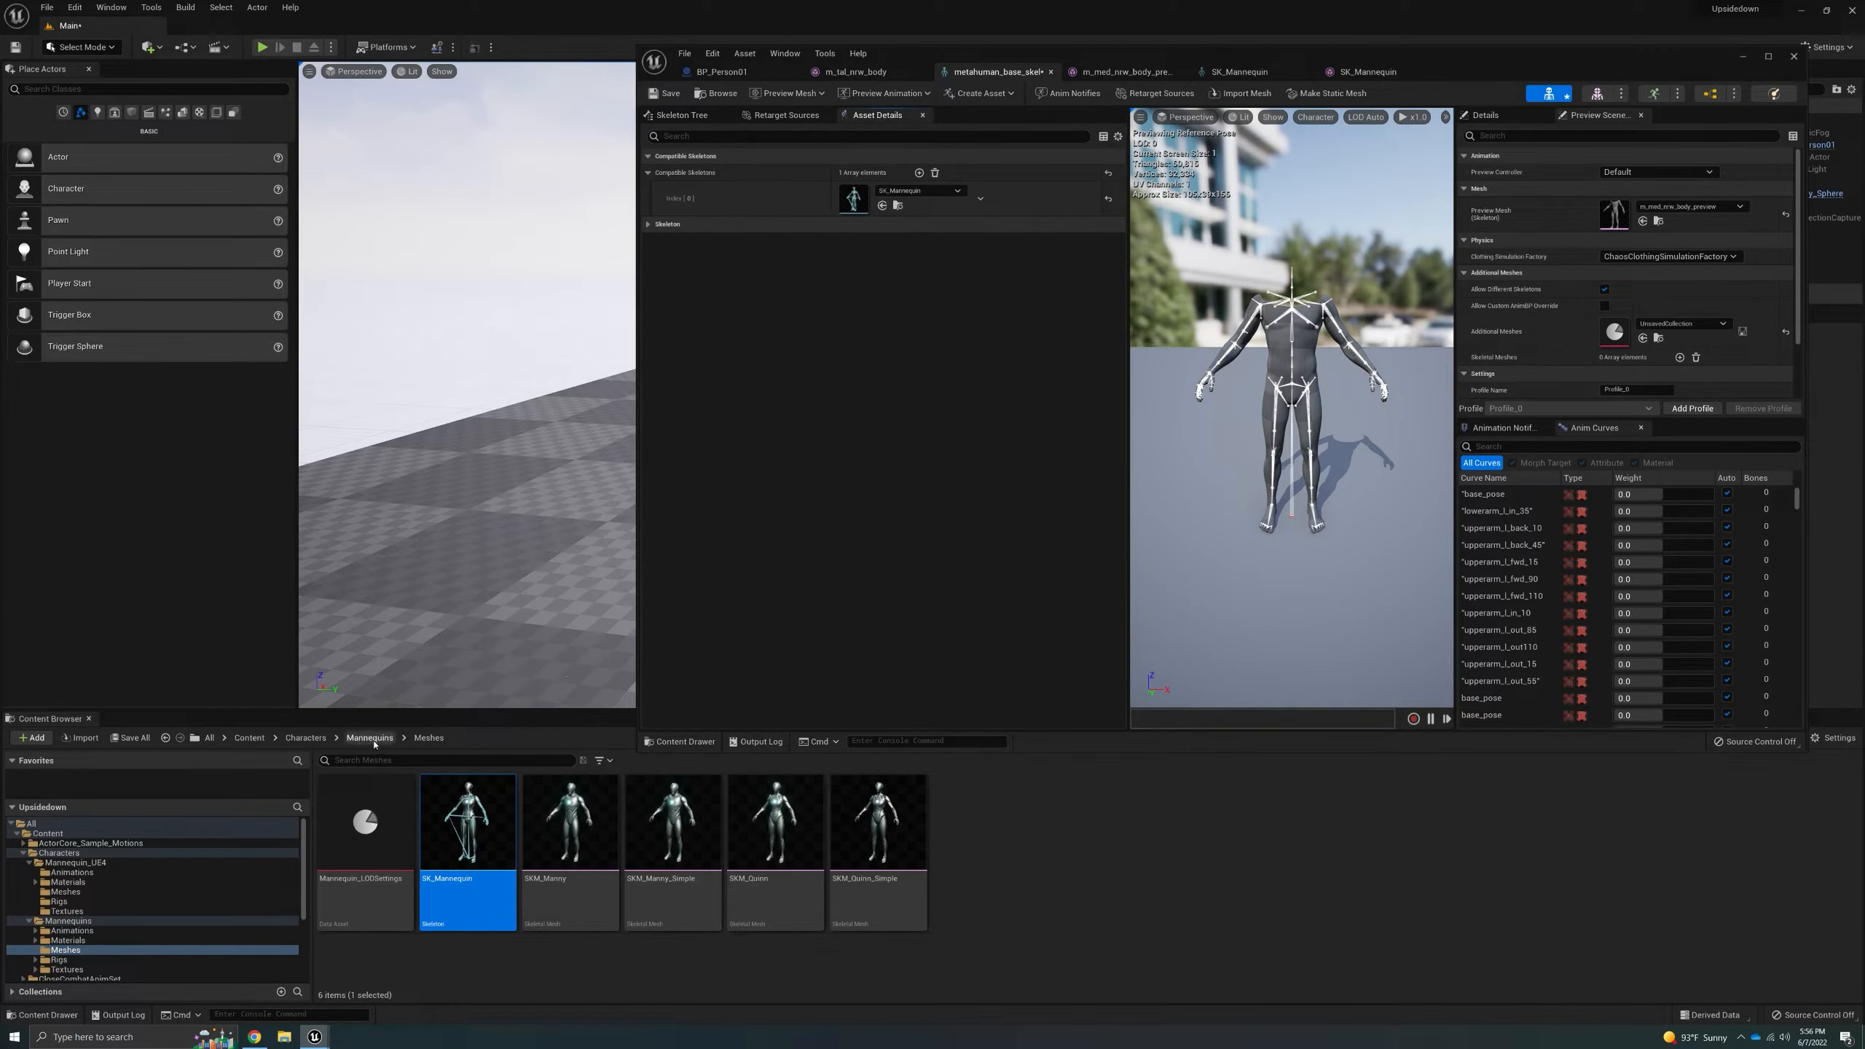
- Open the RTG_UE4Manny_UE5Manny IK retargeter from the Characters/Mannequin_UE4/Rigs folder
{"action": "left_click", "coordinate": [304, 737]}
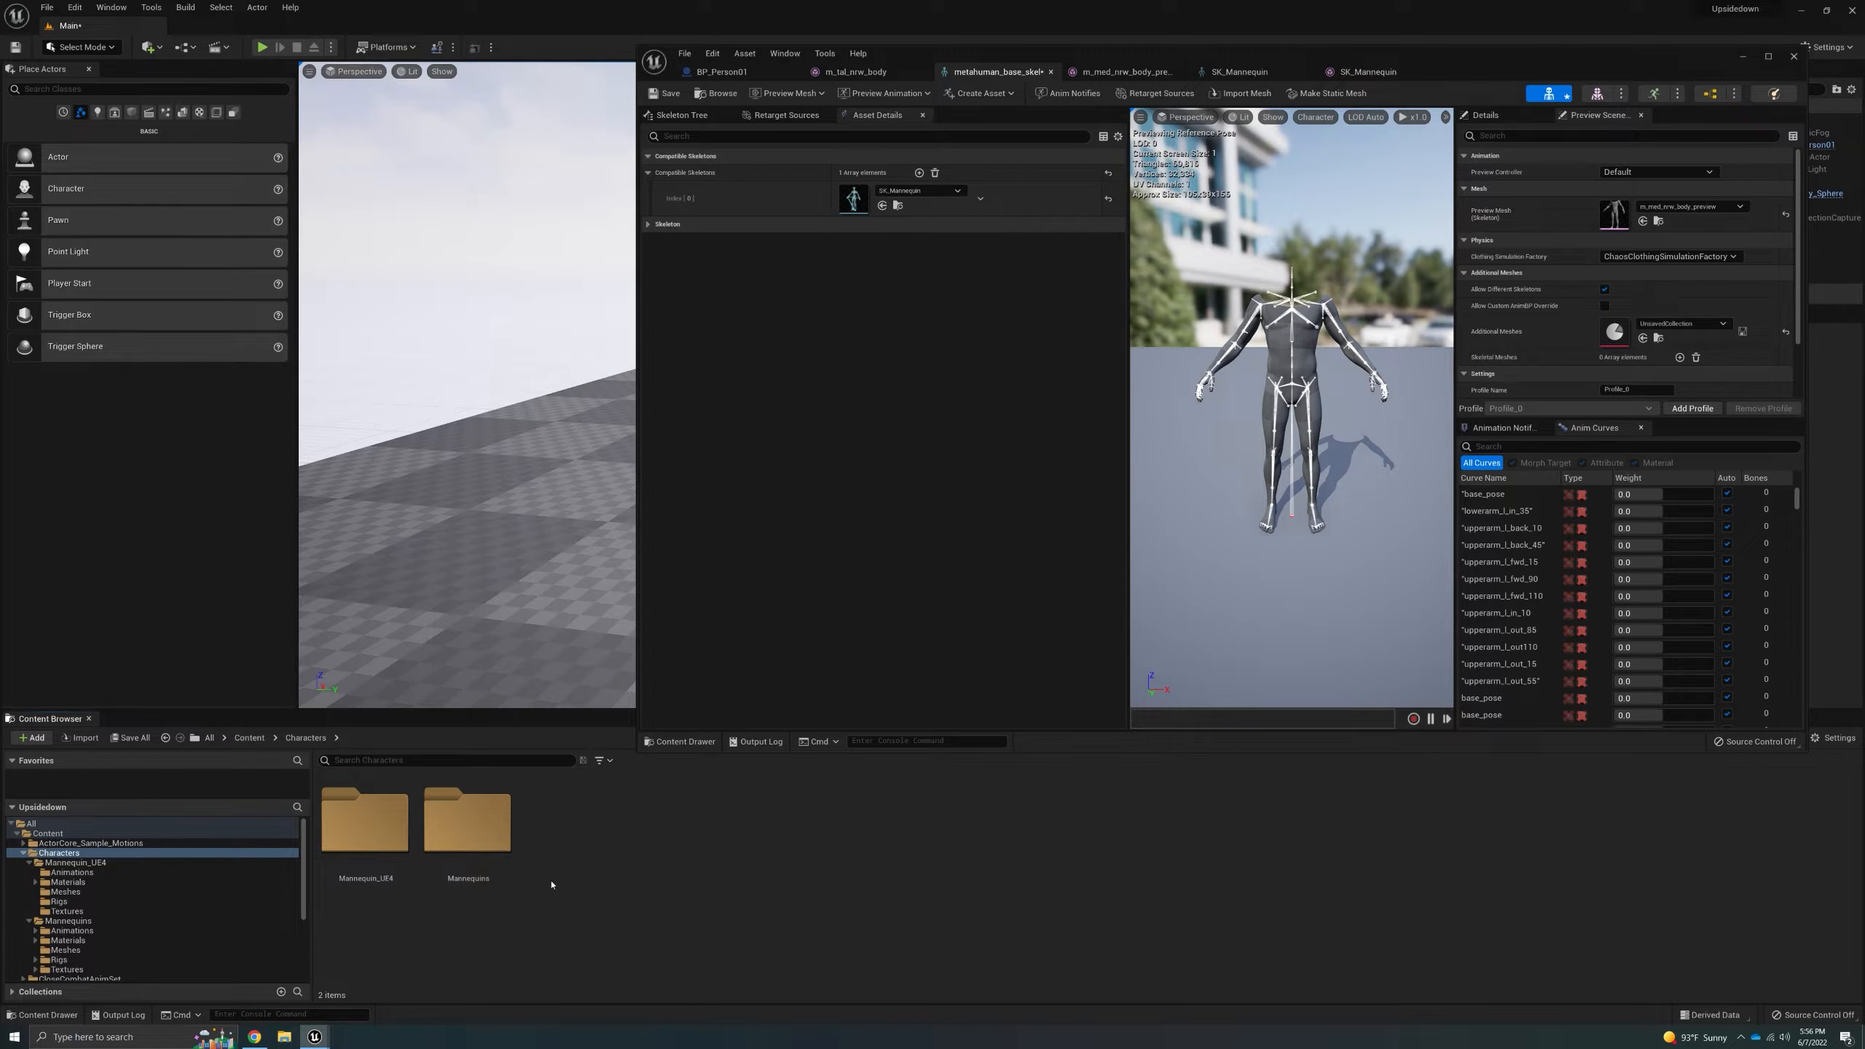
{"action": "left_click", "coordinate": [364, 845]}
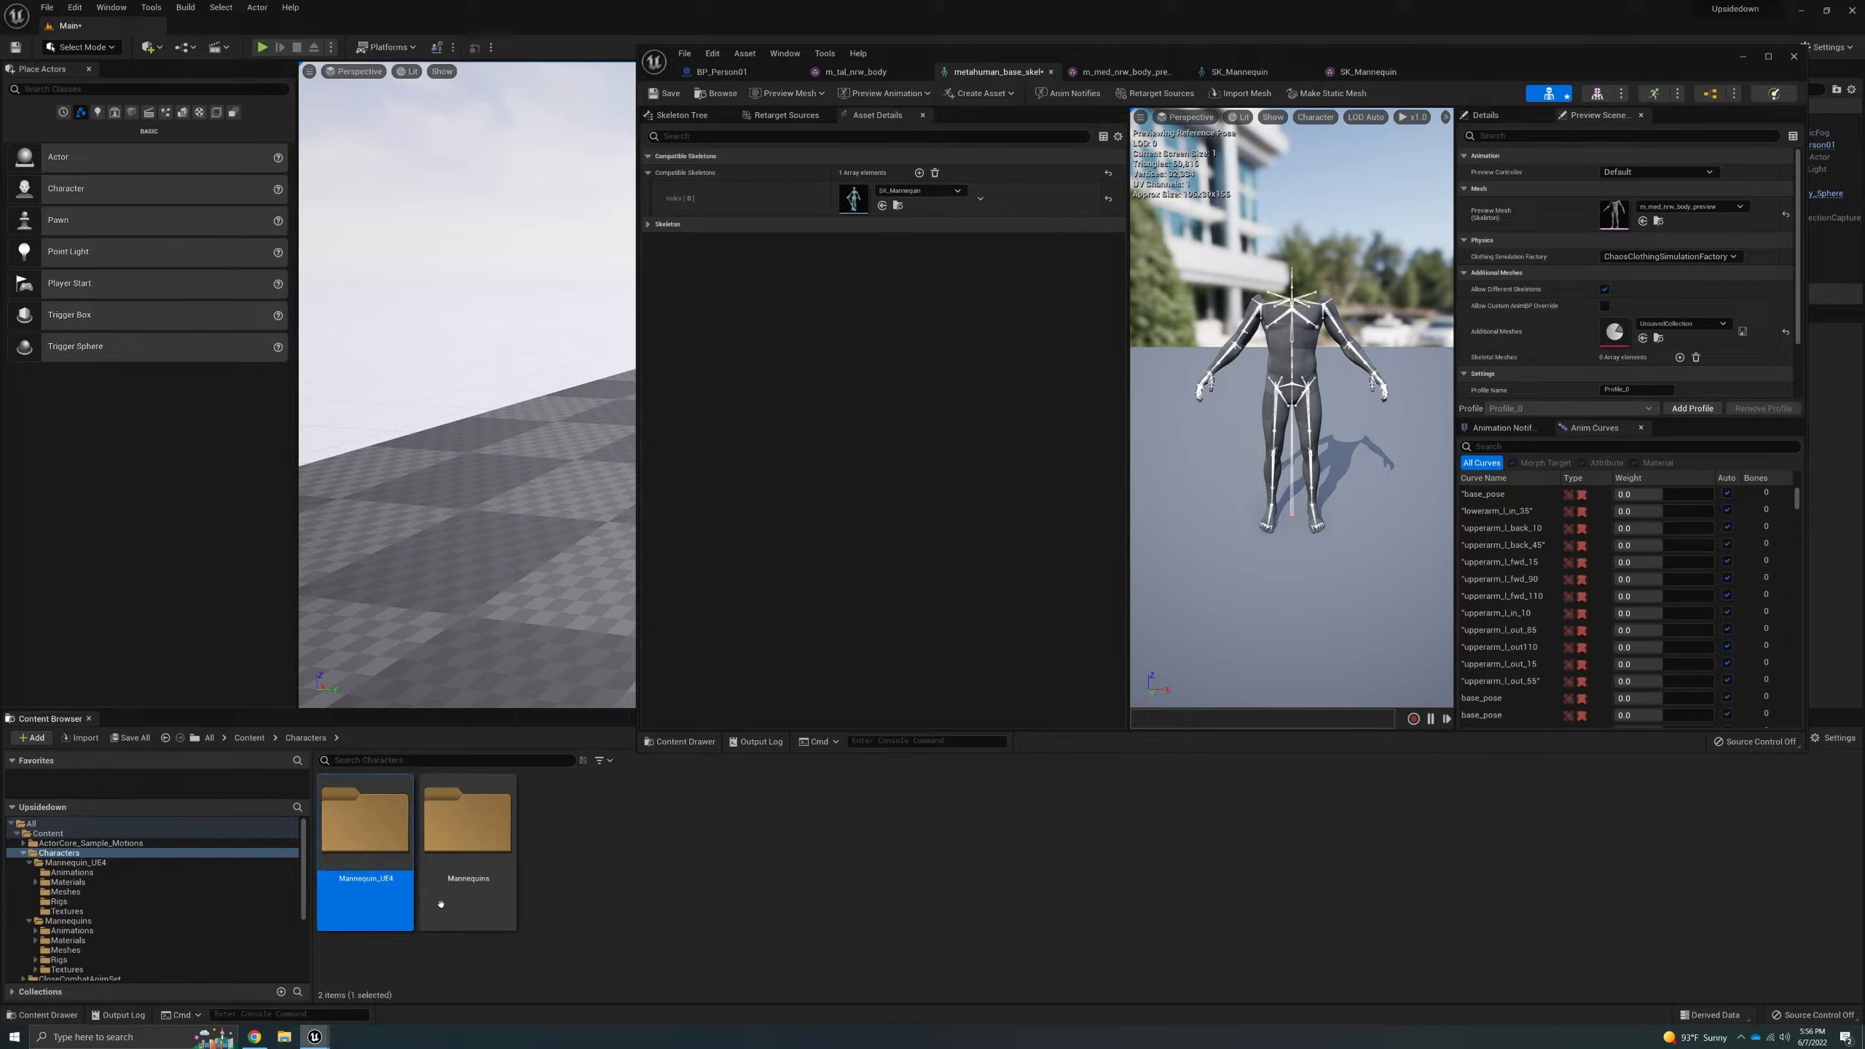
{"action": "double_click", "coordinate": [388, 874]}
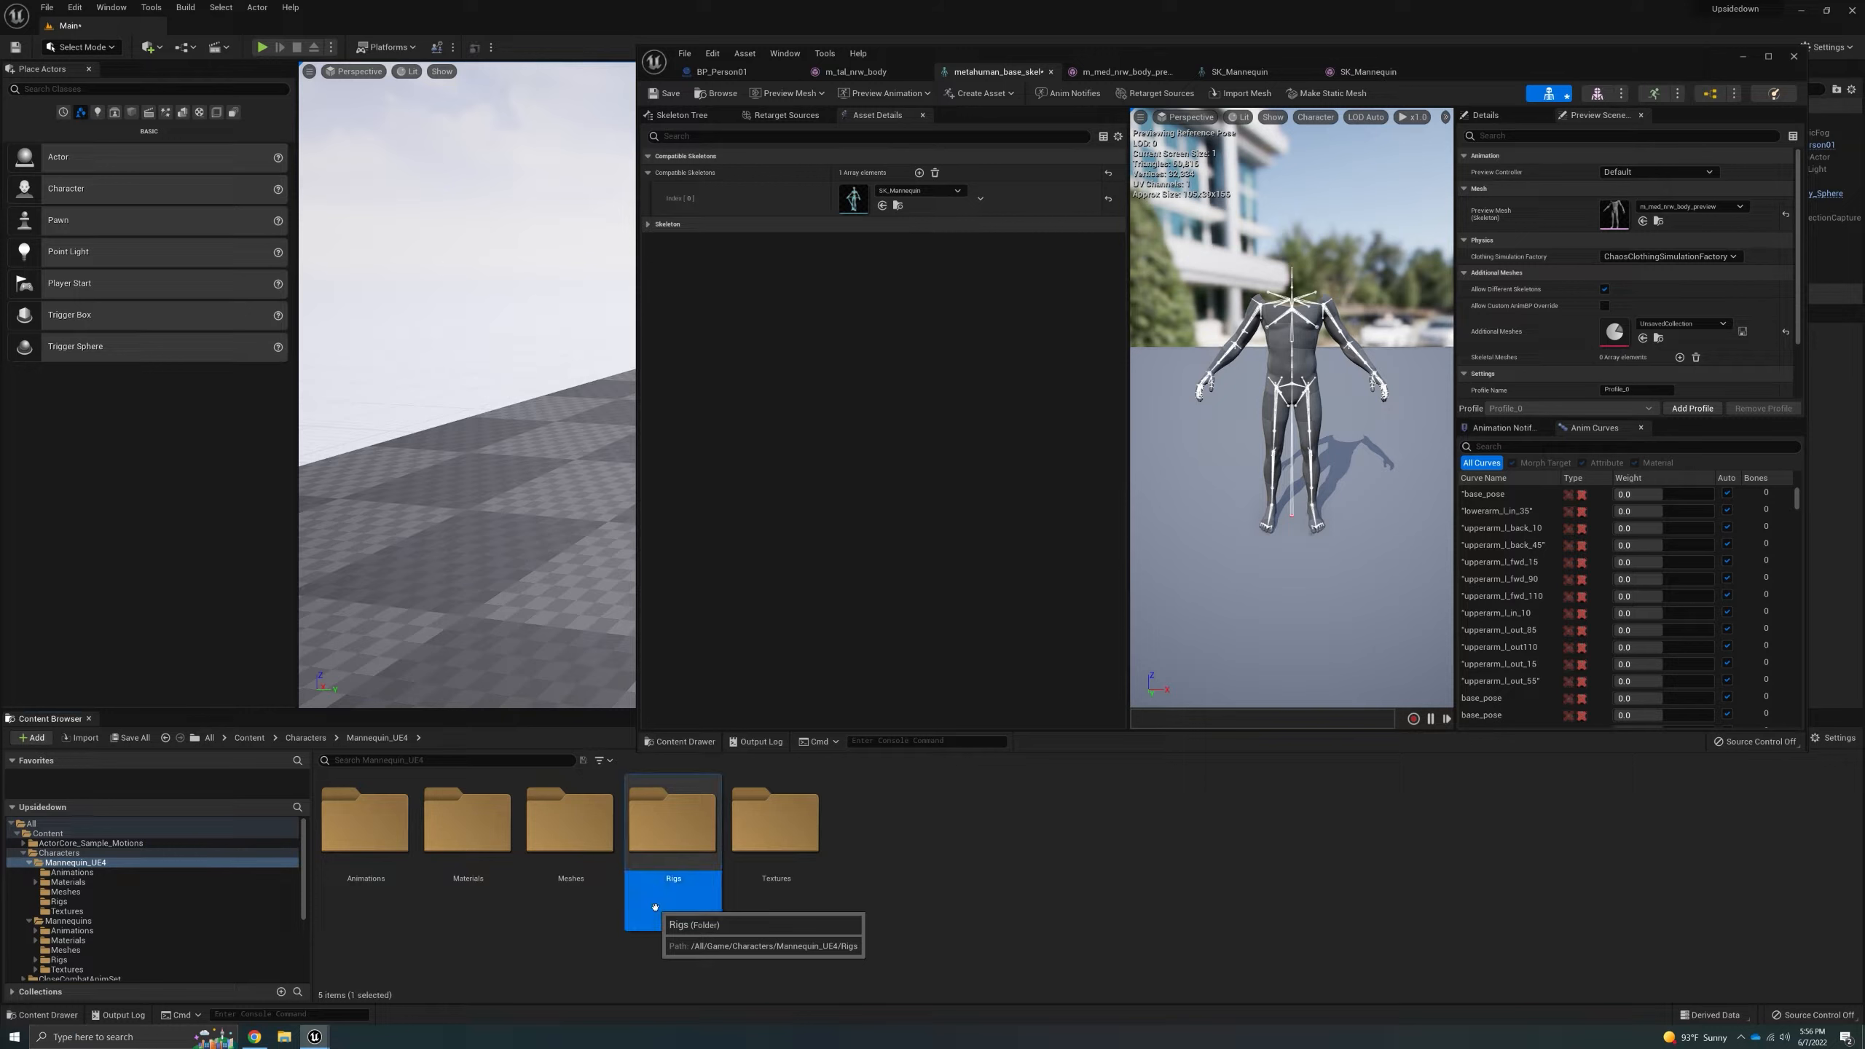
{"action": "double_click", "coordinate": [672, 819]}
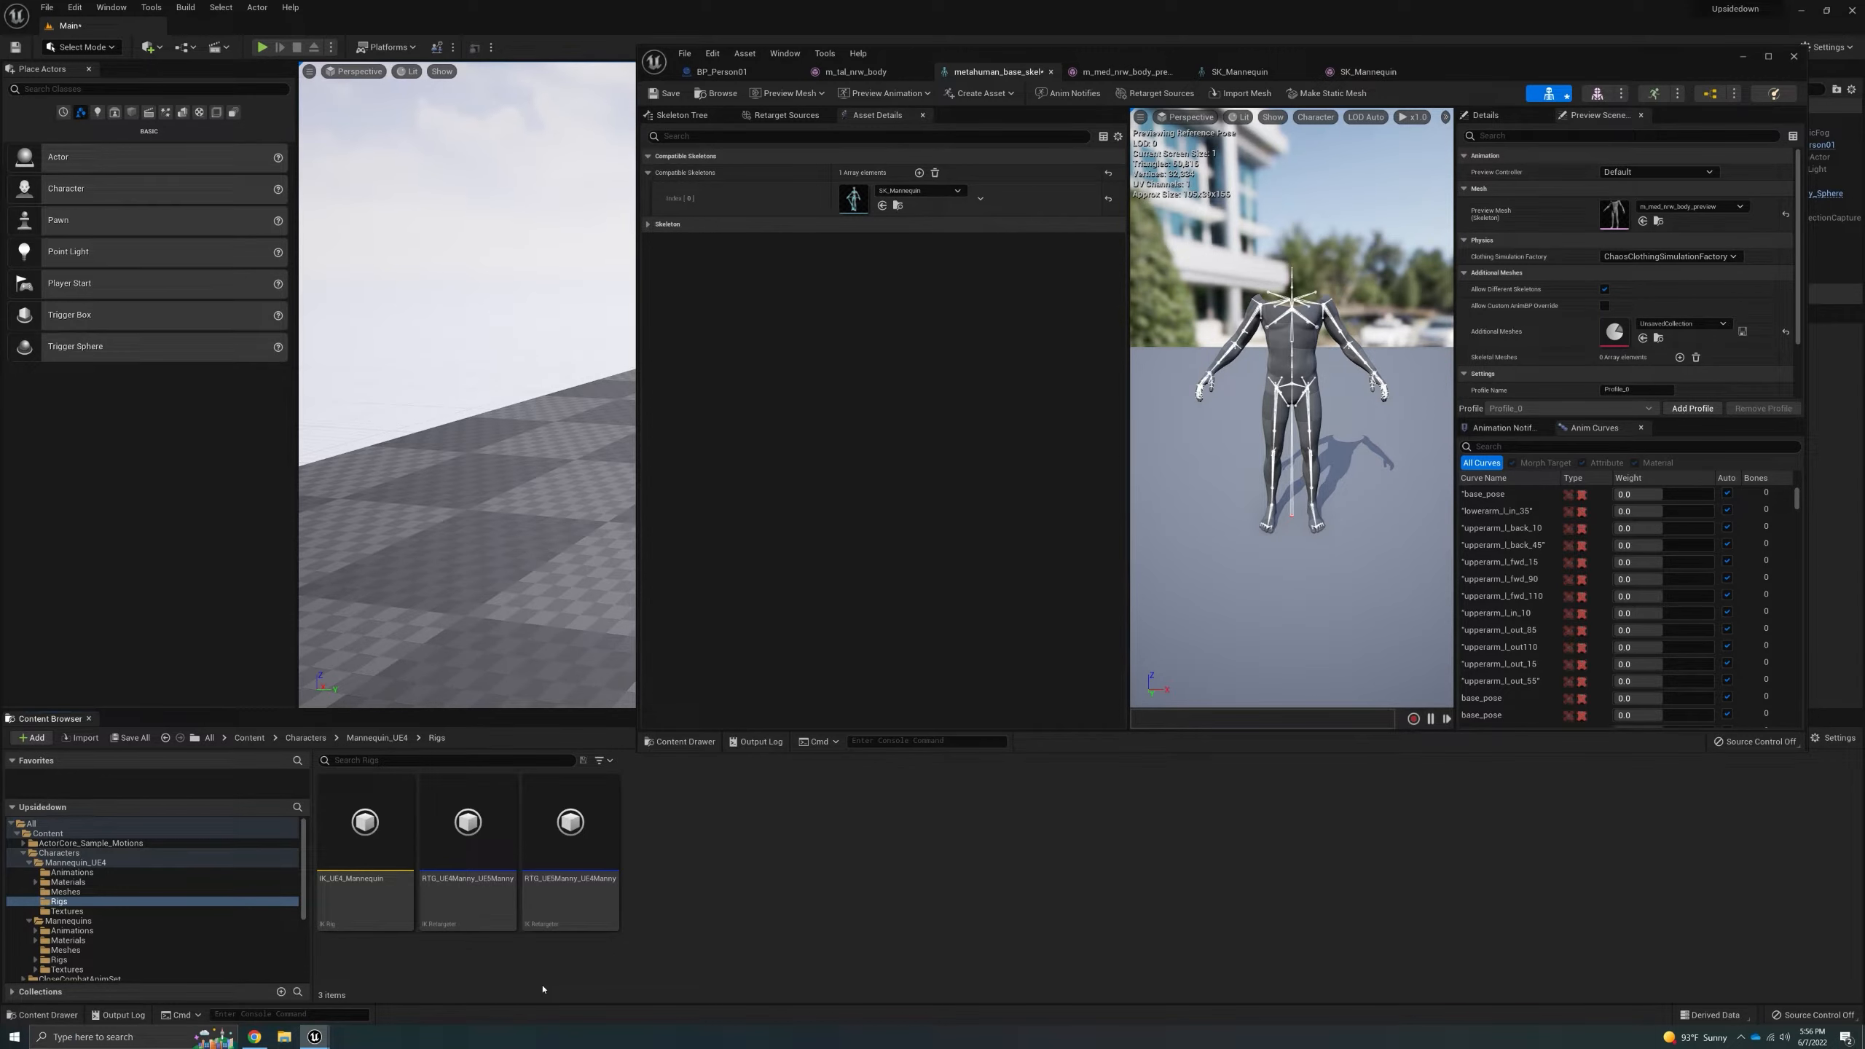
{"action": "left_click", "coordinate": [482, 902]}
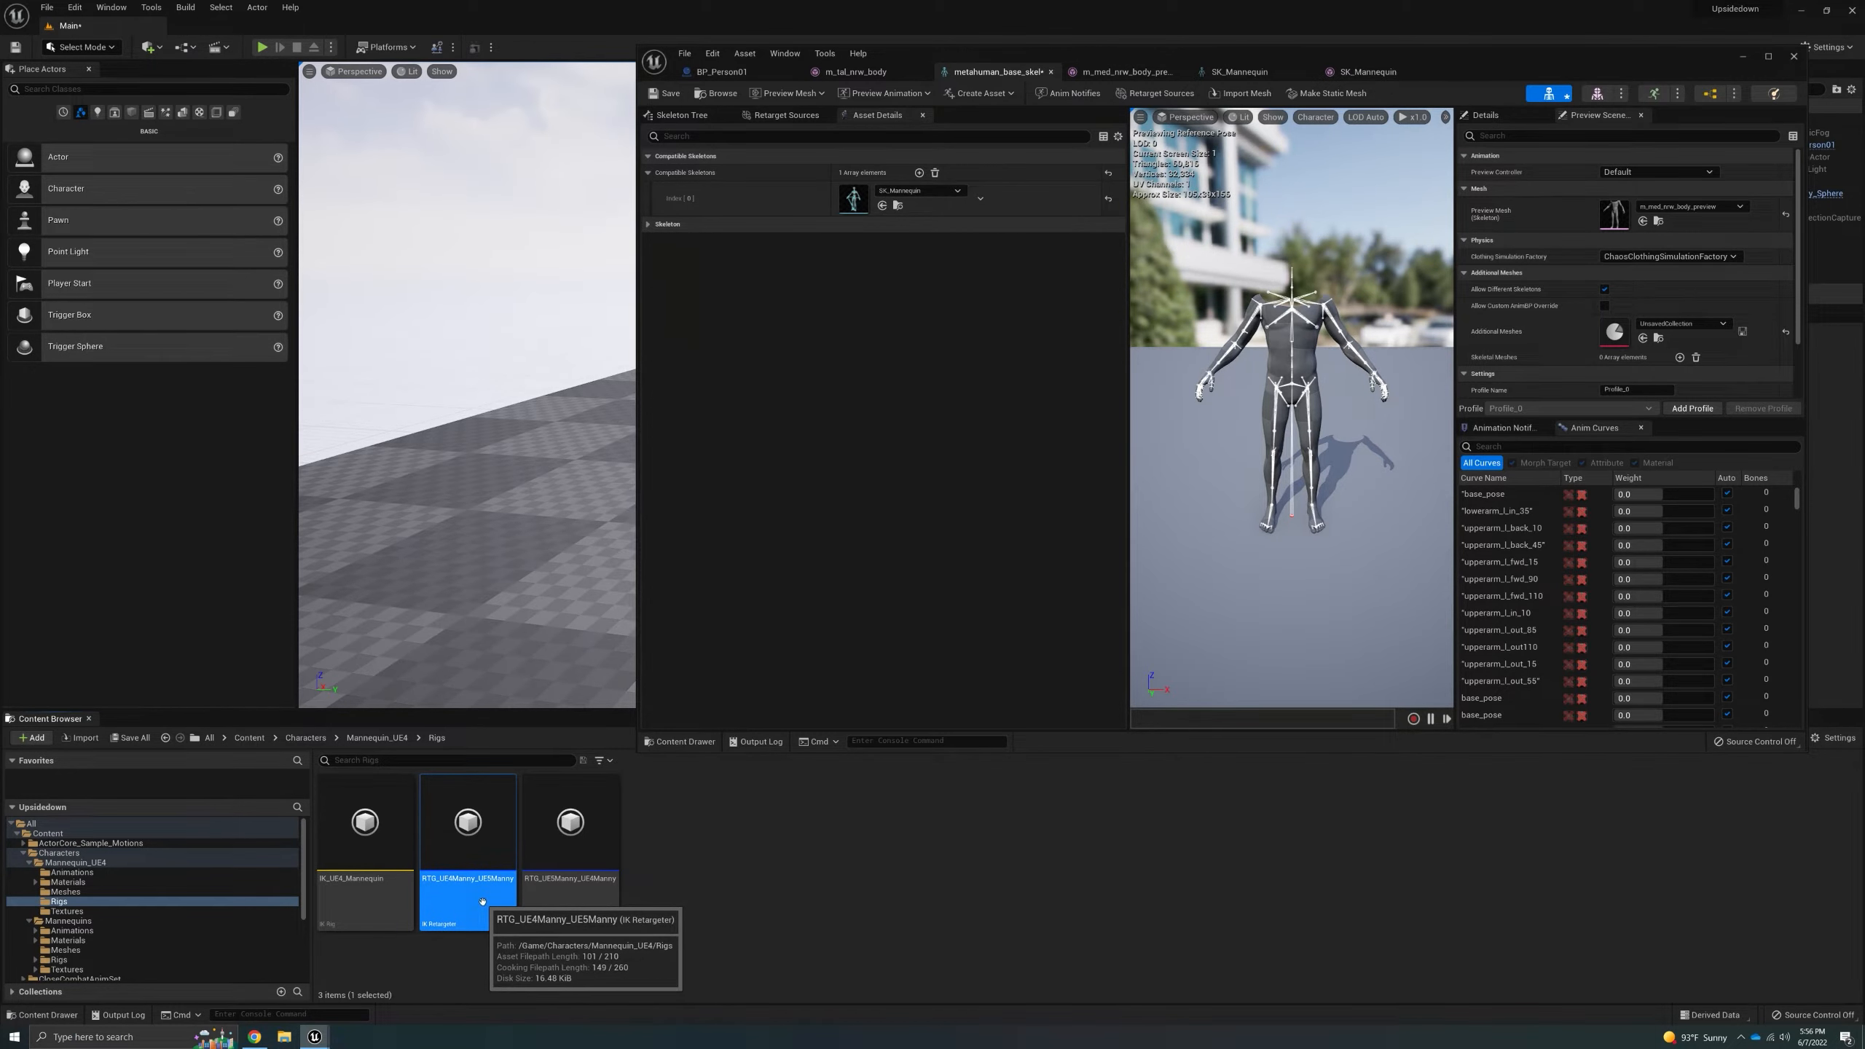
{"action": "double_click", "coordinate": [482, 902]}
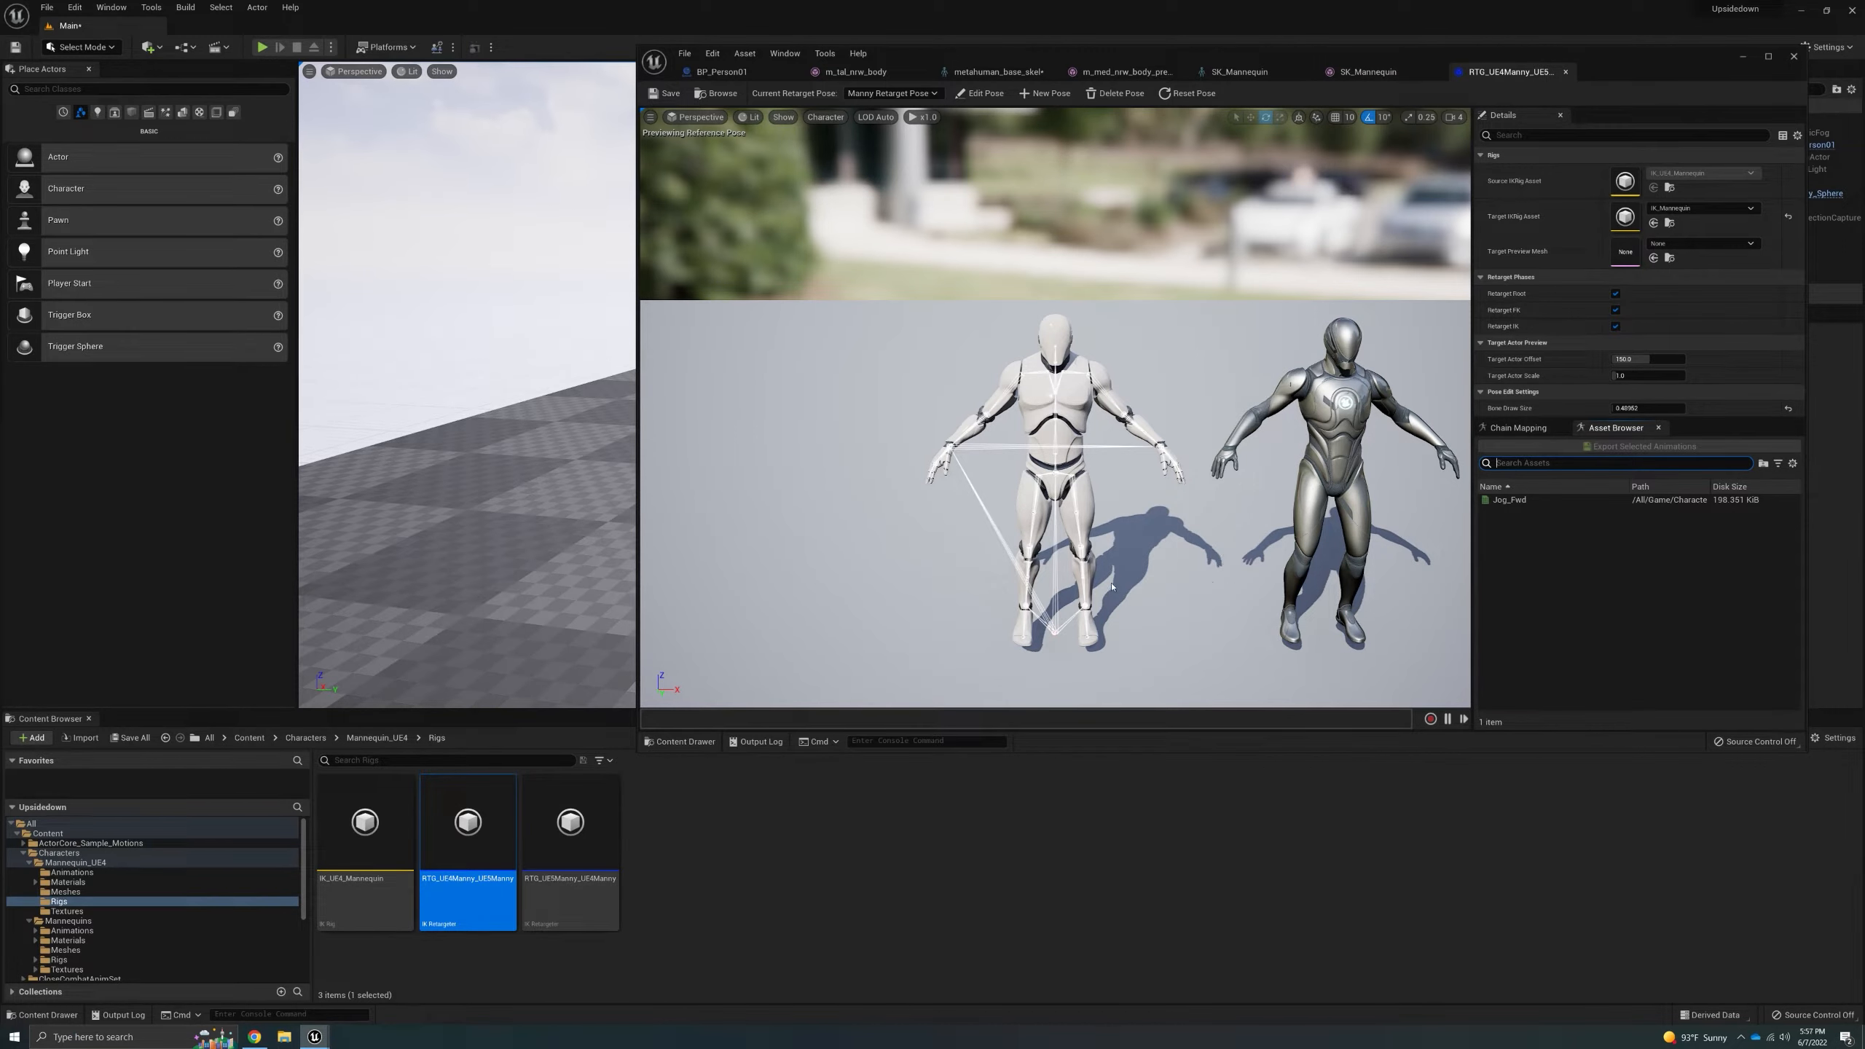
- Preview the Jog_Fwd animation on both mannequins in the retargeter, check the chain mapping, and pause the playback
{"action": "right_click_drag", "start_coordinate": [1312, 471], "coordinate": [1296, 437]}
{"action": "left_click", "coordinate": [1512, 500]}
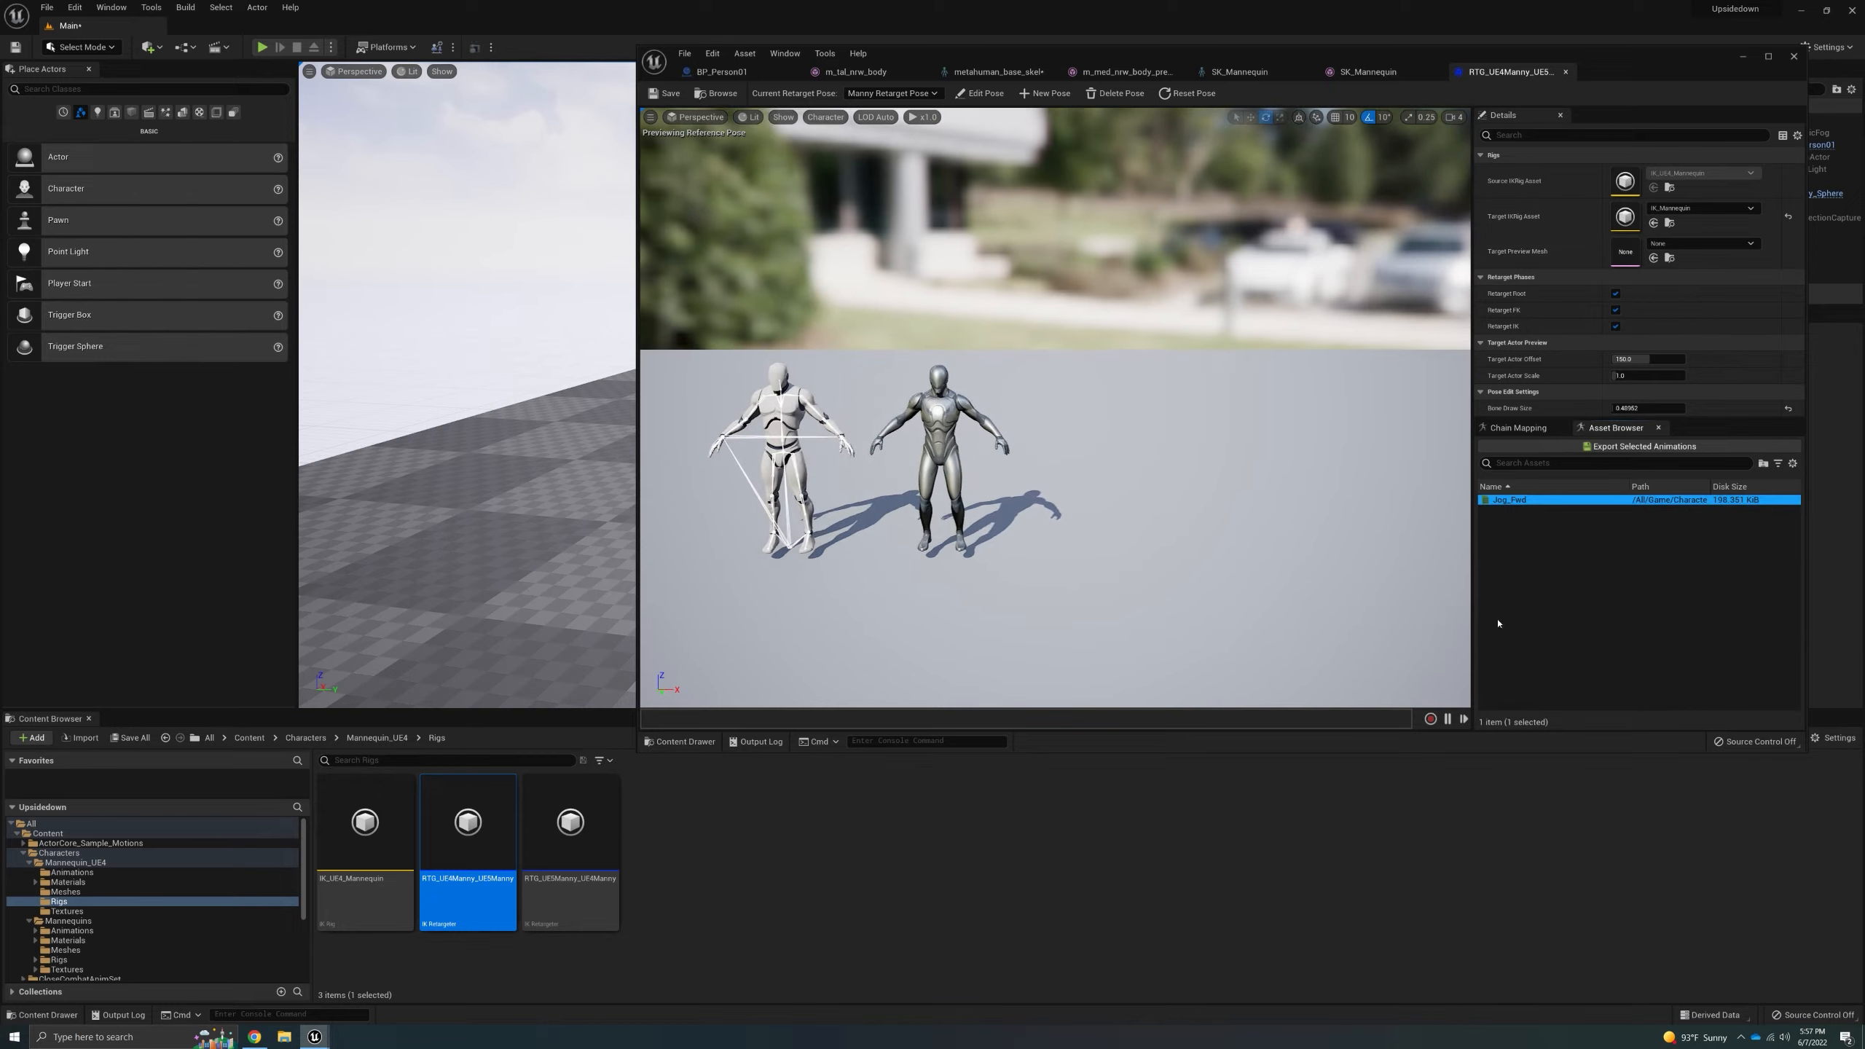
{"action": "double_click", "coordinate": [1511, 500]}
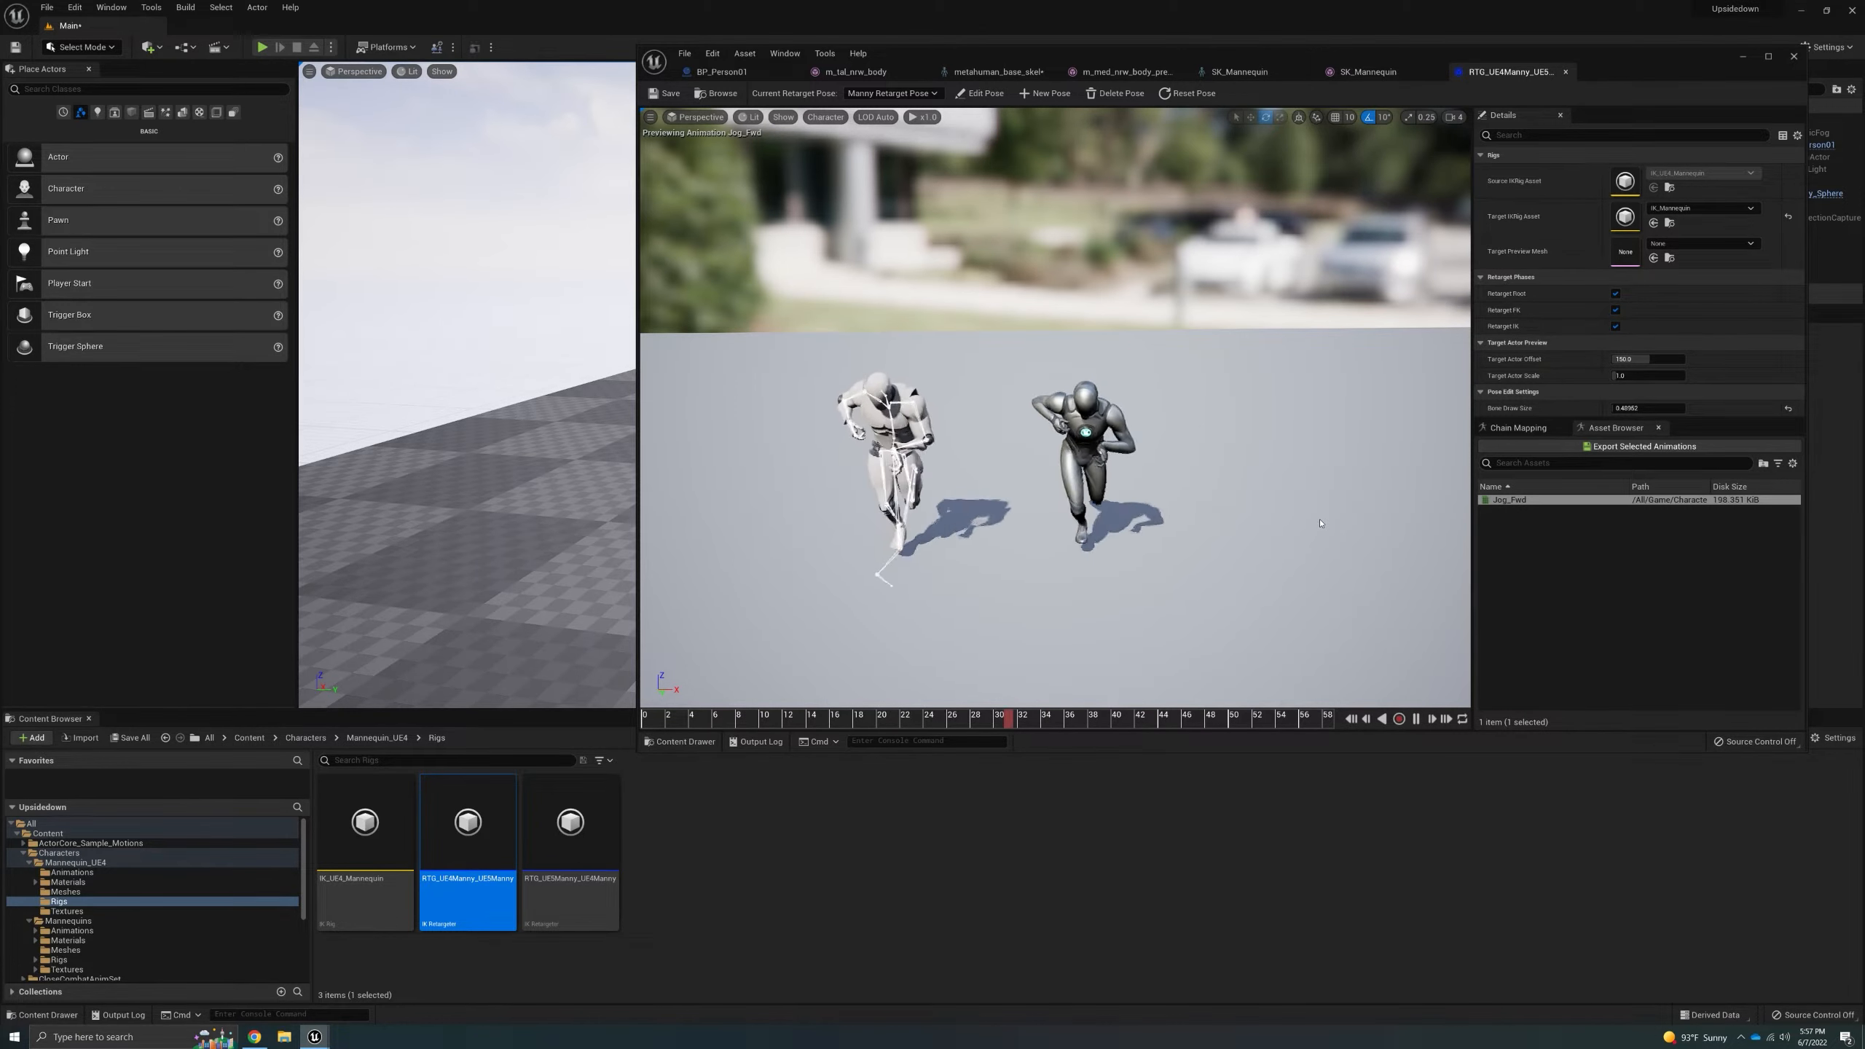
{"action": "left_click", "coordinate": [1517, 428]}
{"action": "left_click", "coordinate": [1611, 428]}
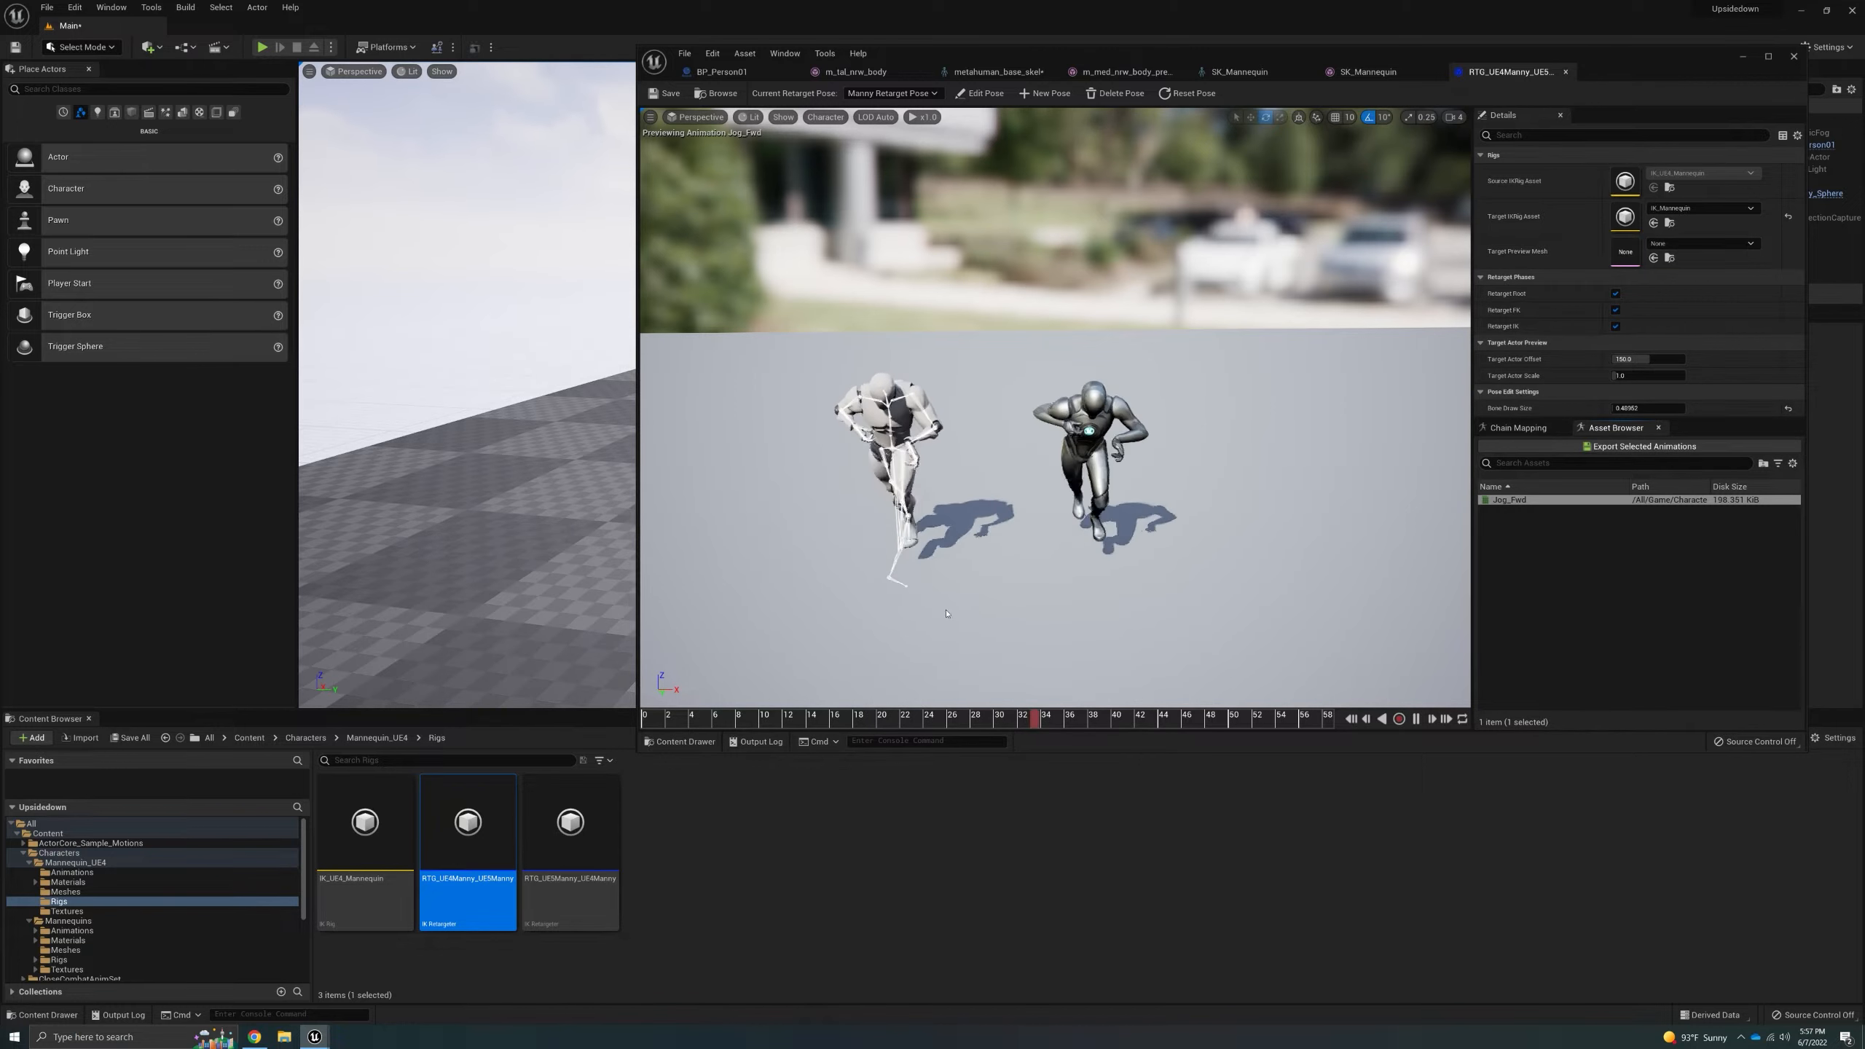
{"action": "left_click", "coordinate": [249, 737]}
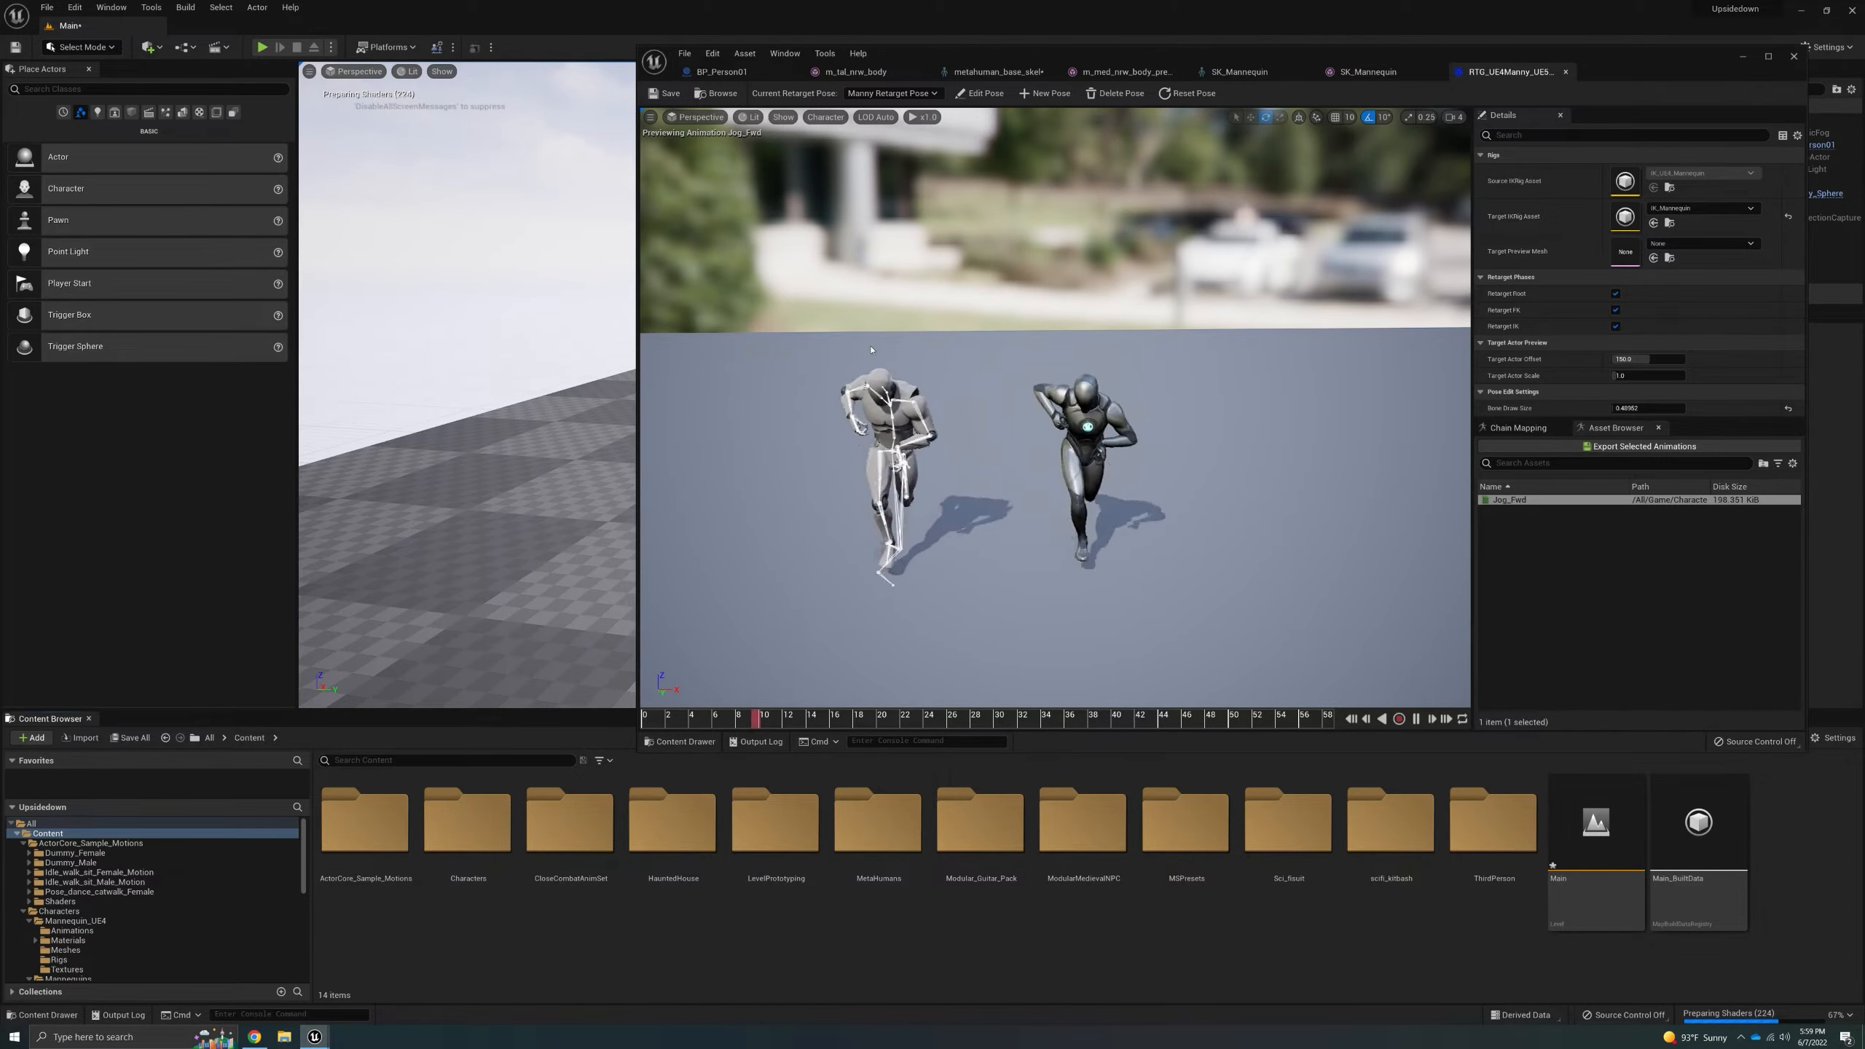
{"action": "left_click", "coordinate": [1415, 719]}
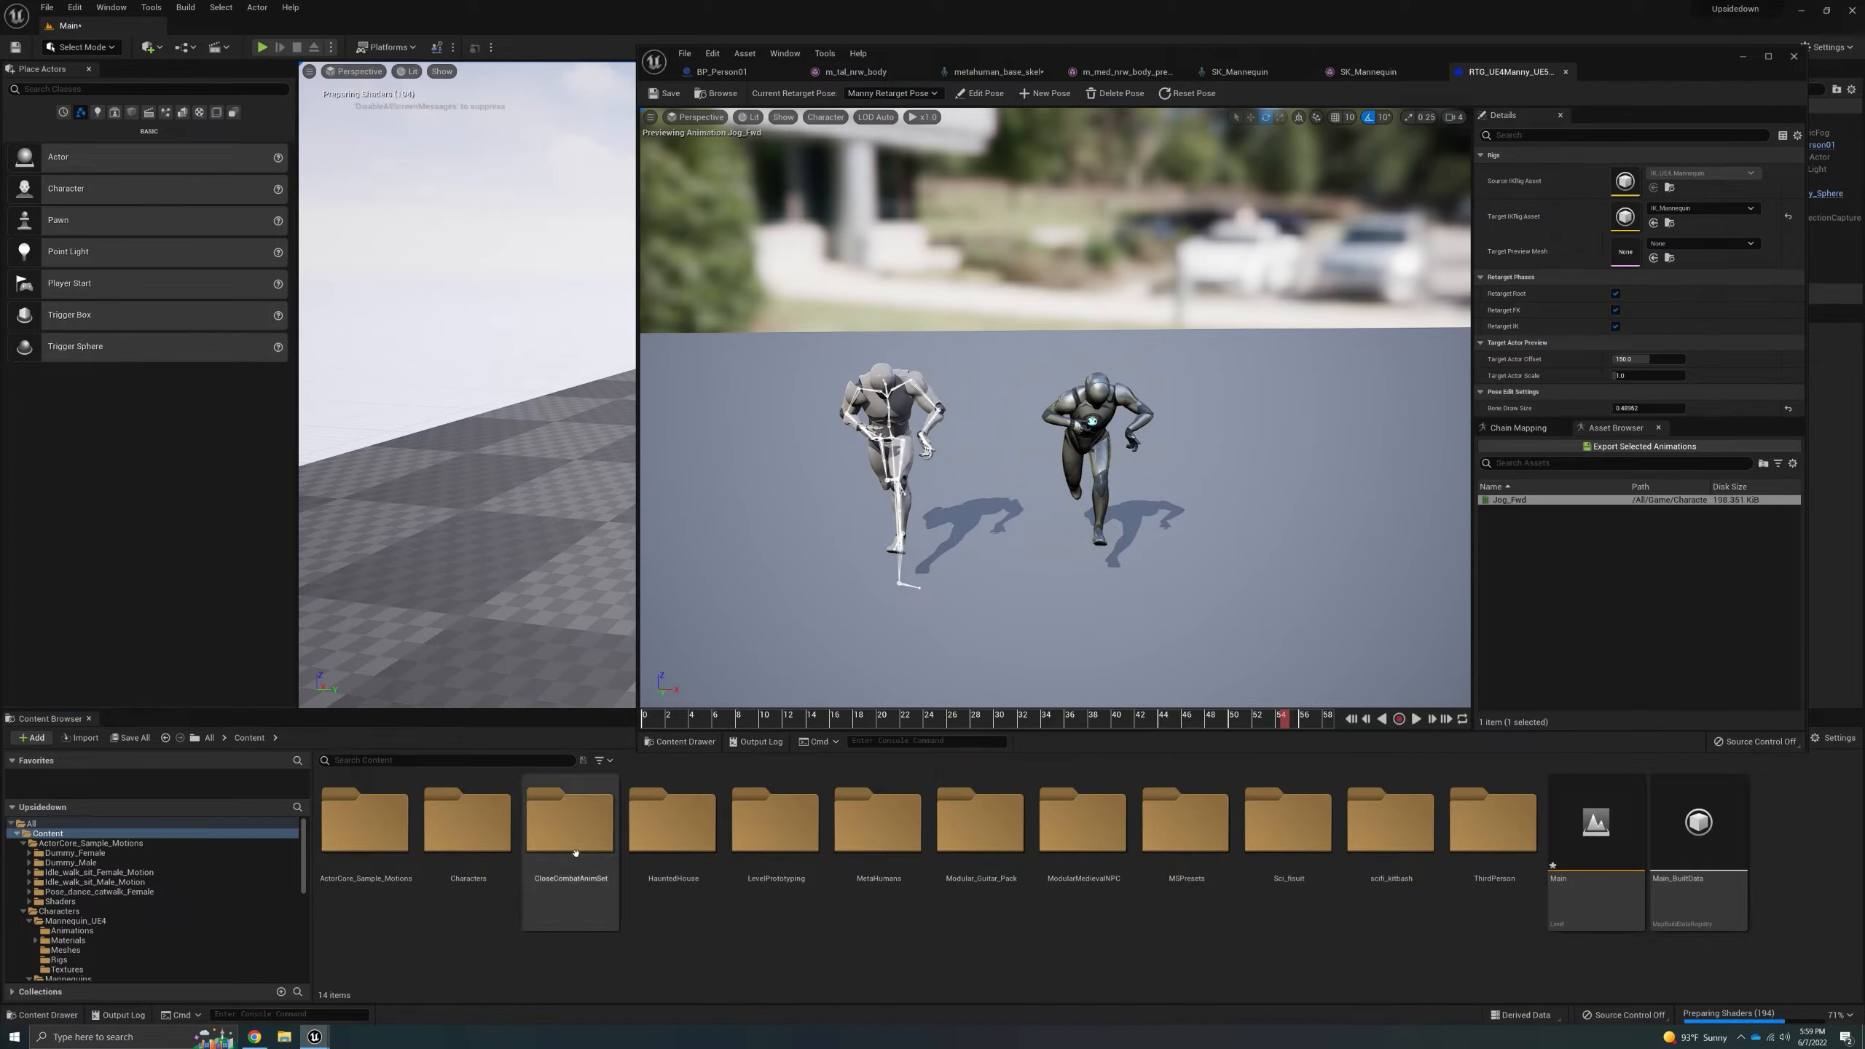
- Open the NinjaIdle animation from the CloseCombatAnimSet/Animations/InPlace/Locomotion/Idle folder
{"action": "double_click", "coordinate": [570, 820]}
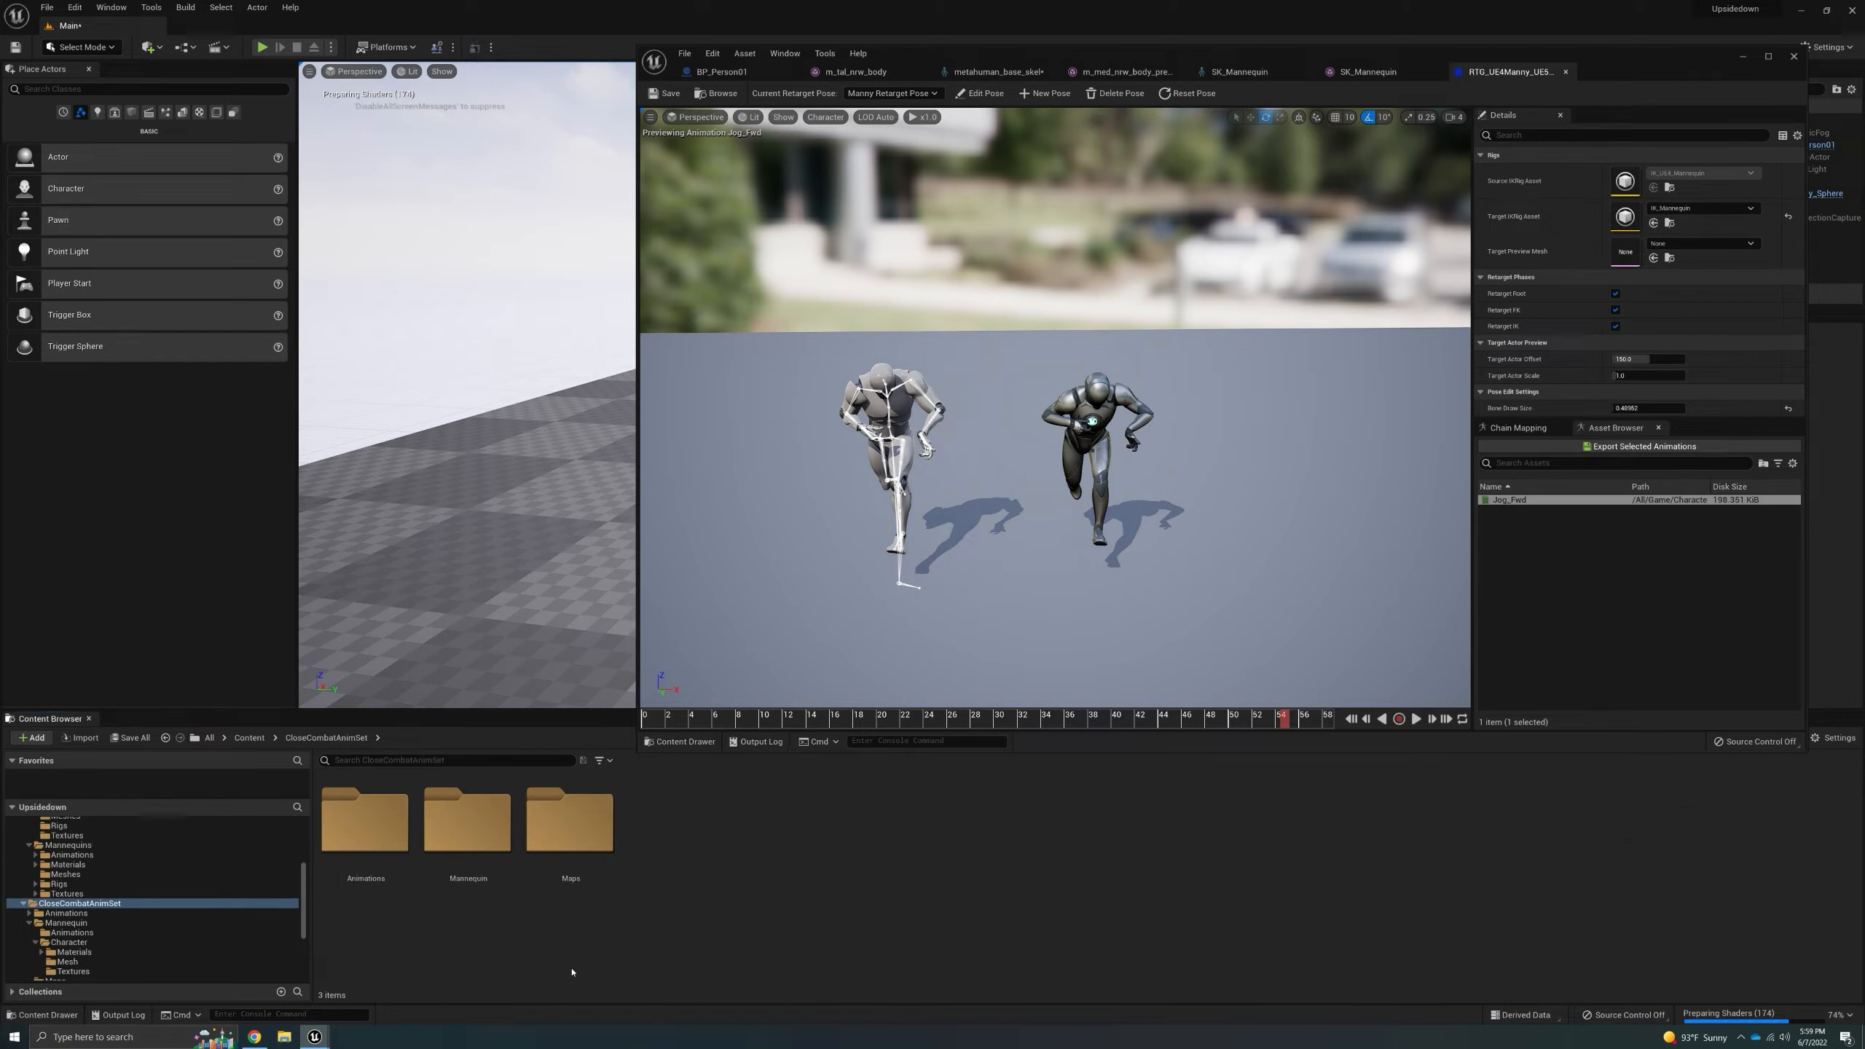
{"action": "double_click", "coordinate": [365, 819]}
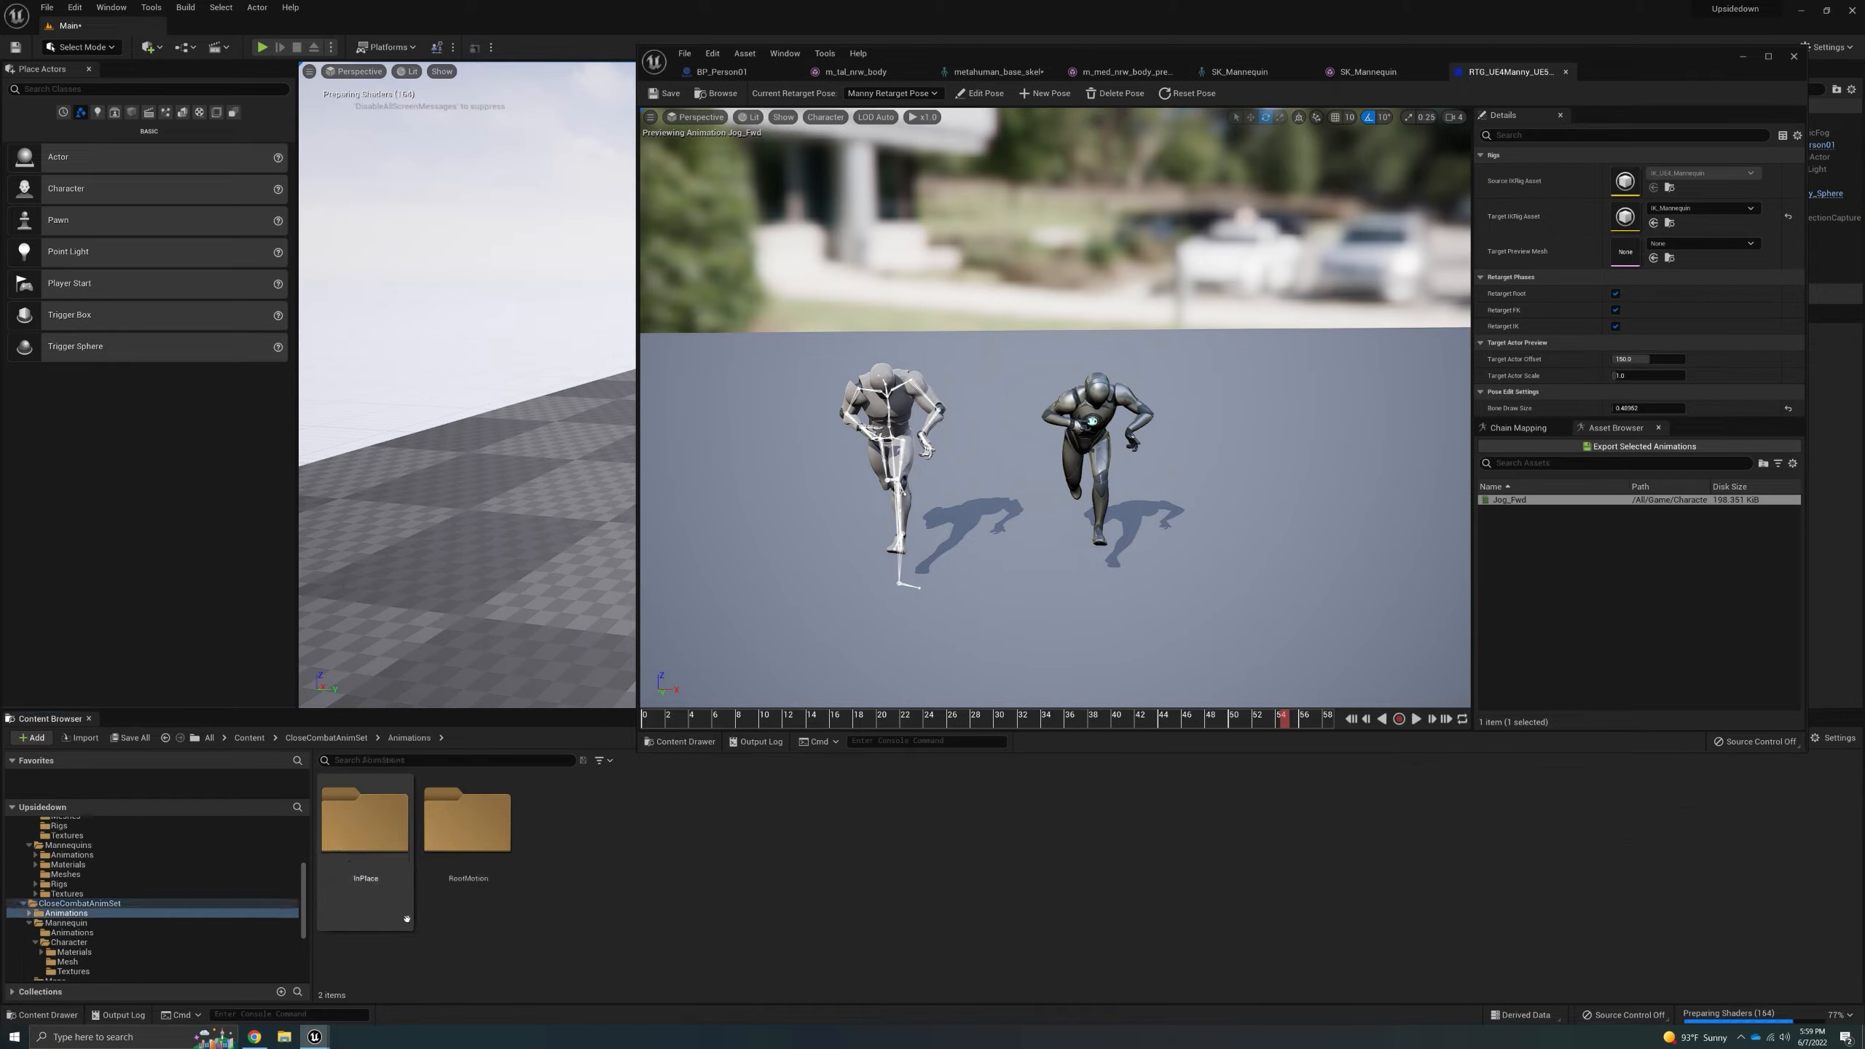
{"action": "left_click", "coordinate": [376, 878]}
{"action": "double_click", "coordinate": [376, 878]}
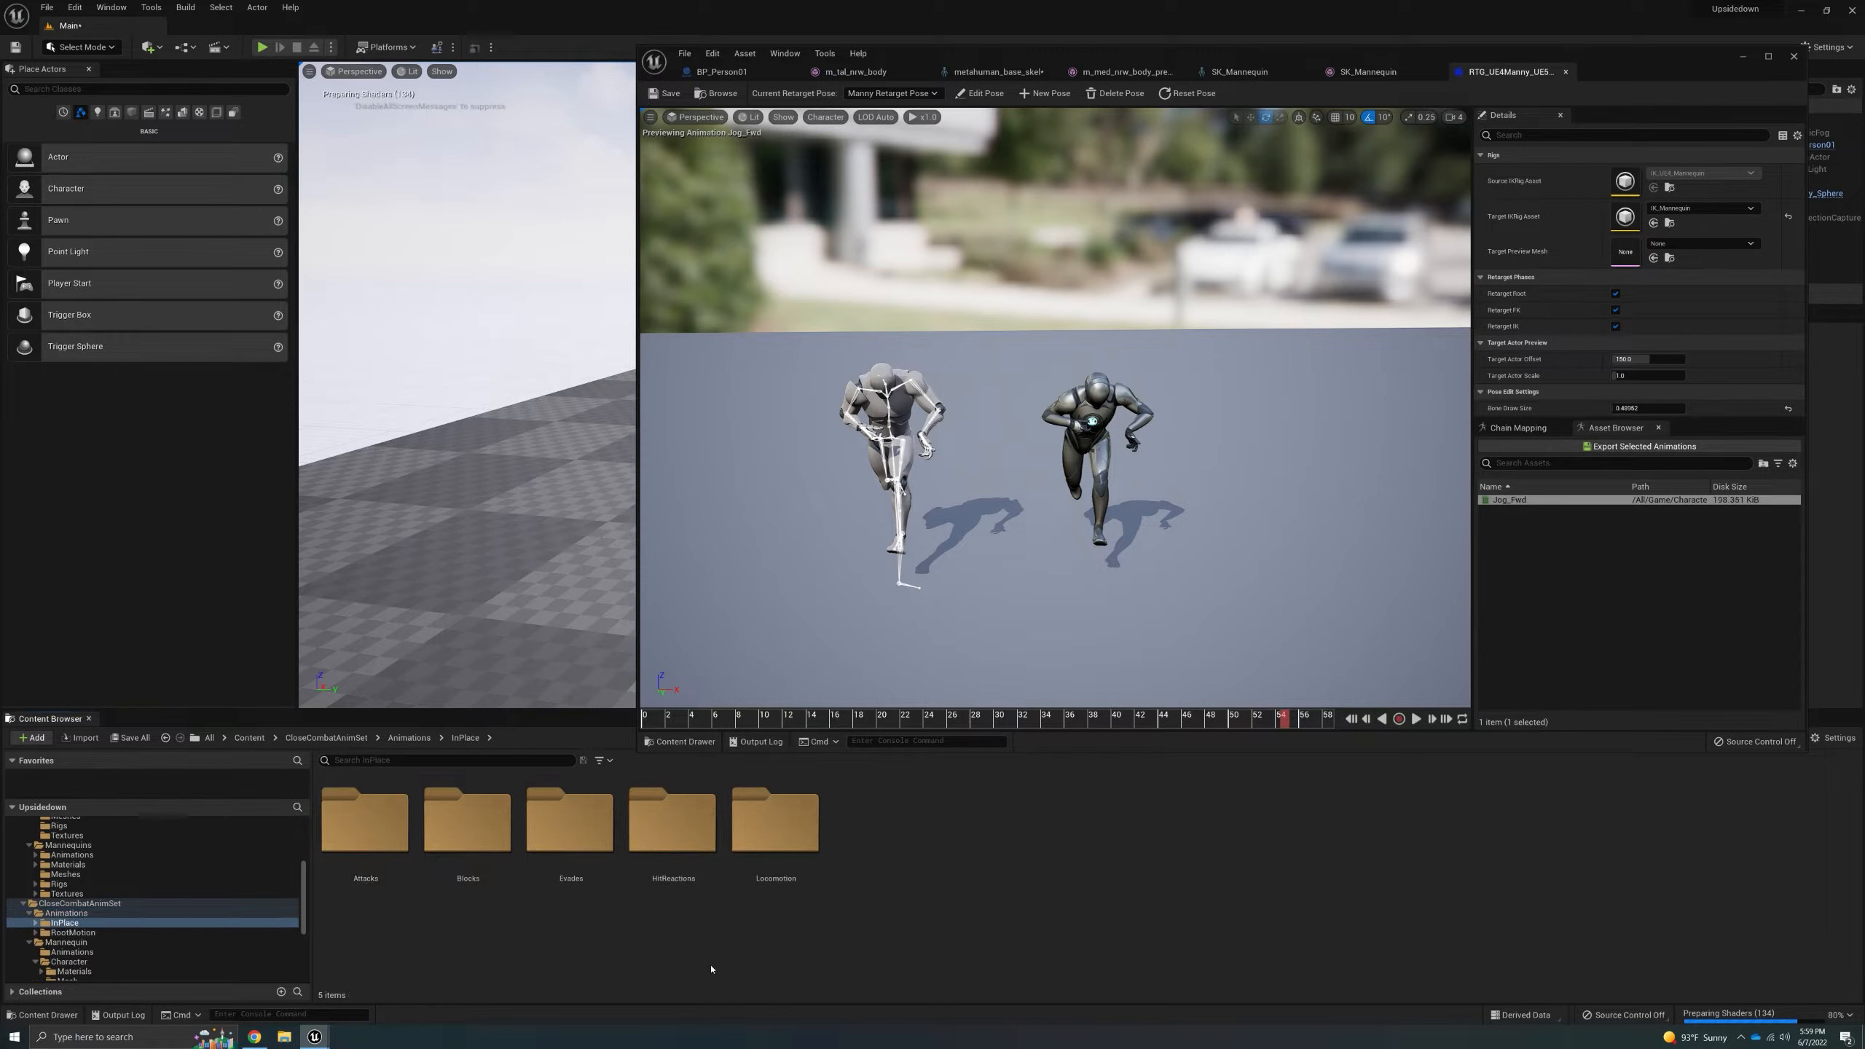
{"action": "left_click", "coordinate": [775, 820]}
{"action": "double_click", "coordinate": [775, 820]}
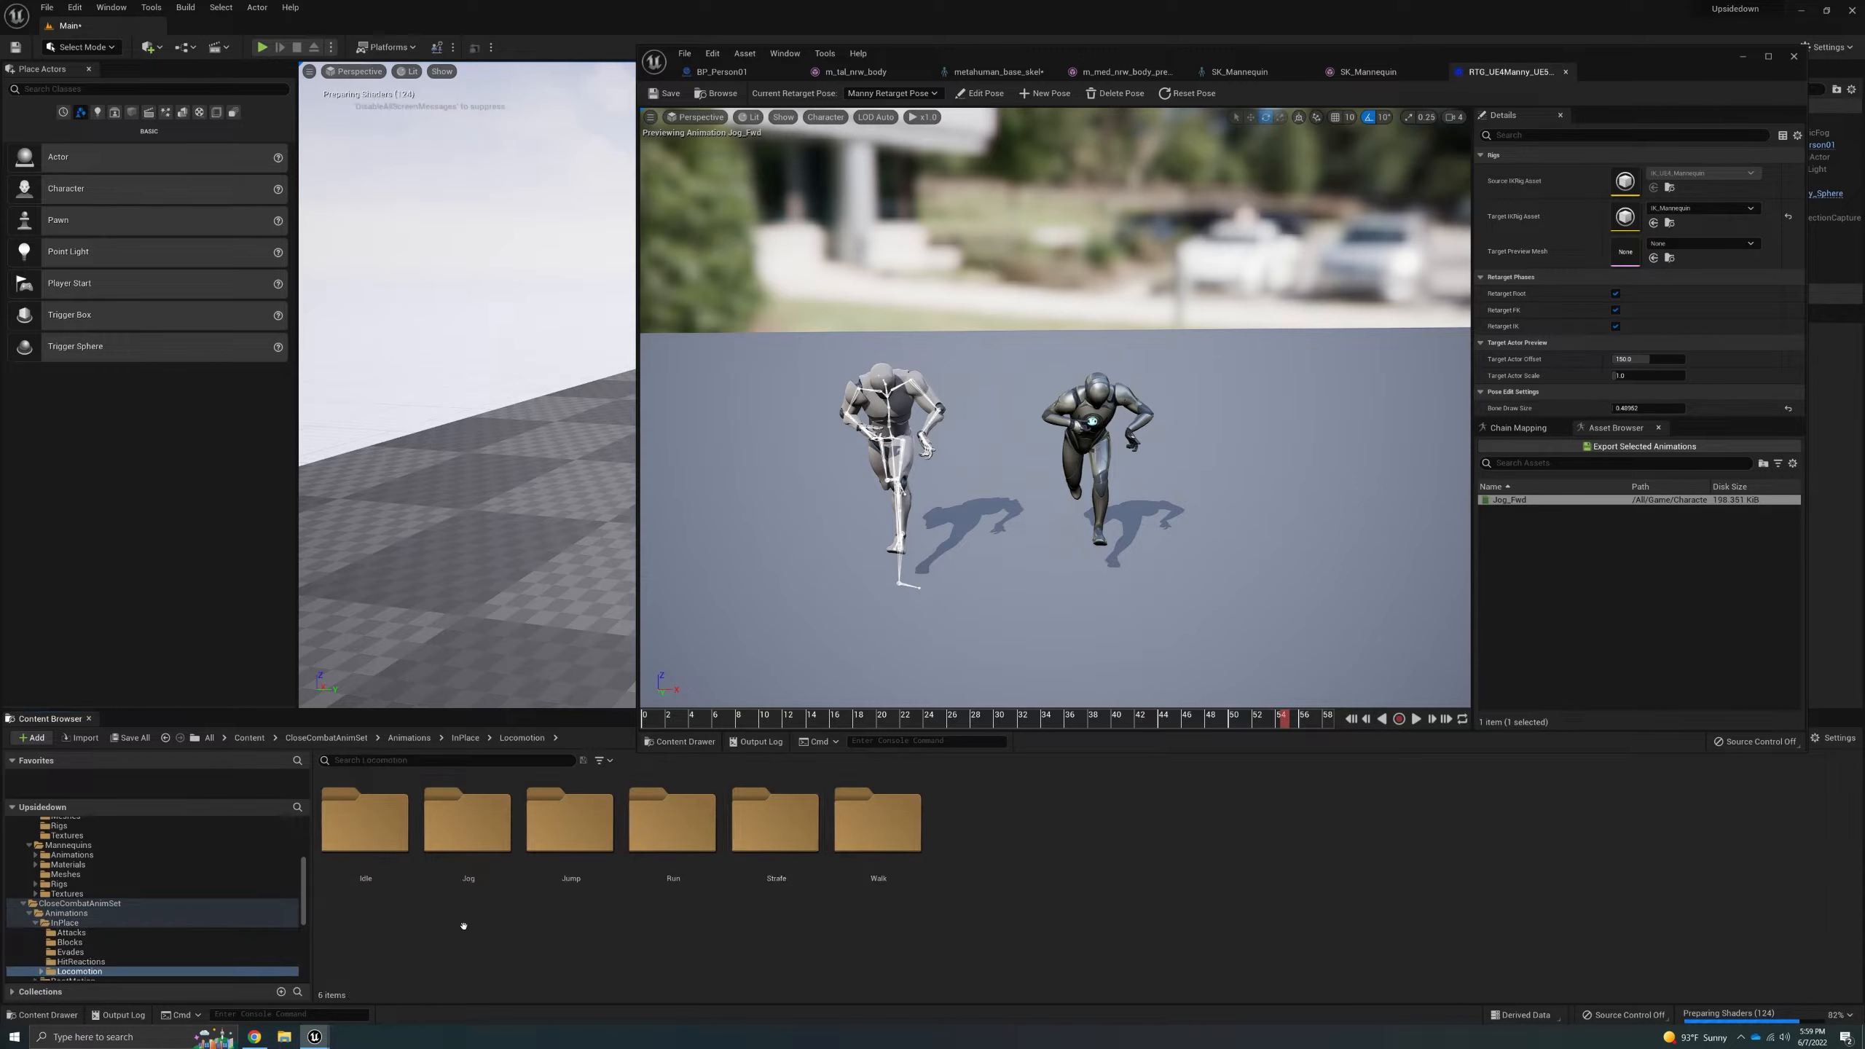
{"action": "left_click", "coordinate": [365, 822]}
{"action": "double_click", "coordinate": [365, 822]}
{"action": "left_click", "coordinate": [388, 857]}
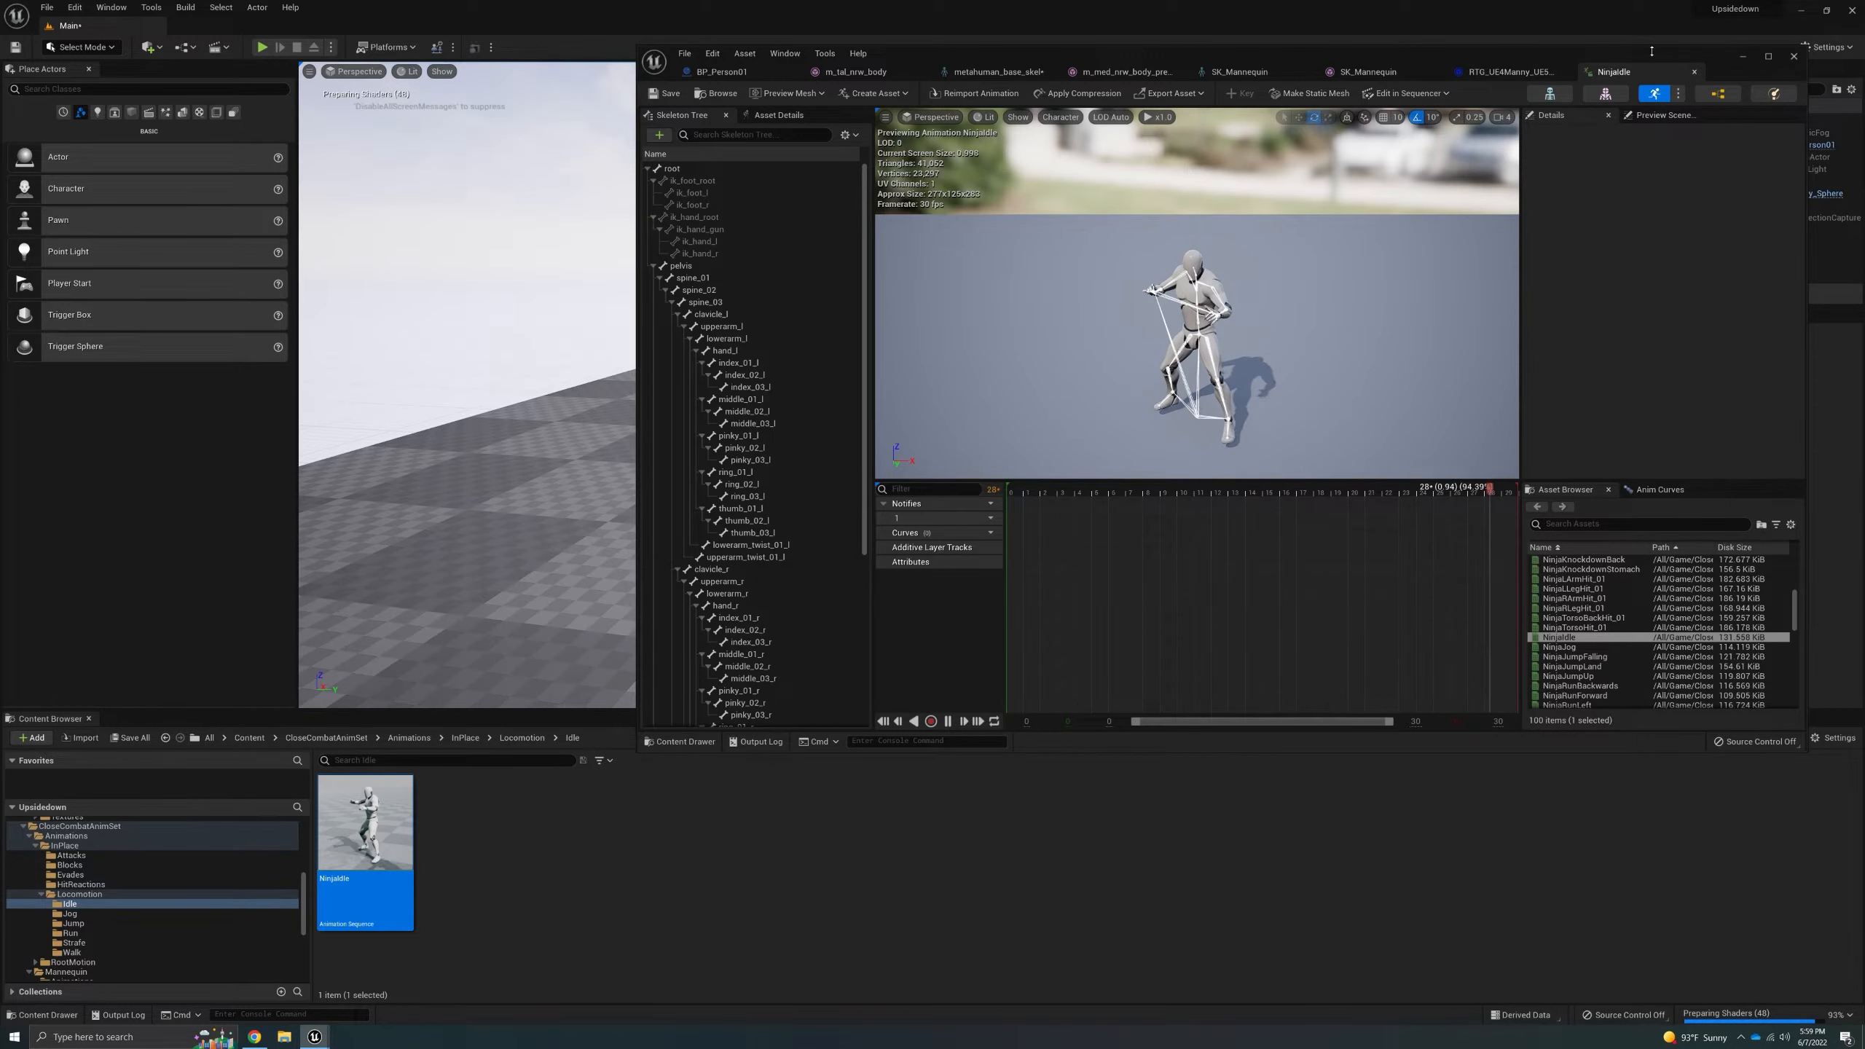
{"action": "left_click", "coordinate": [1694, 71]}
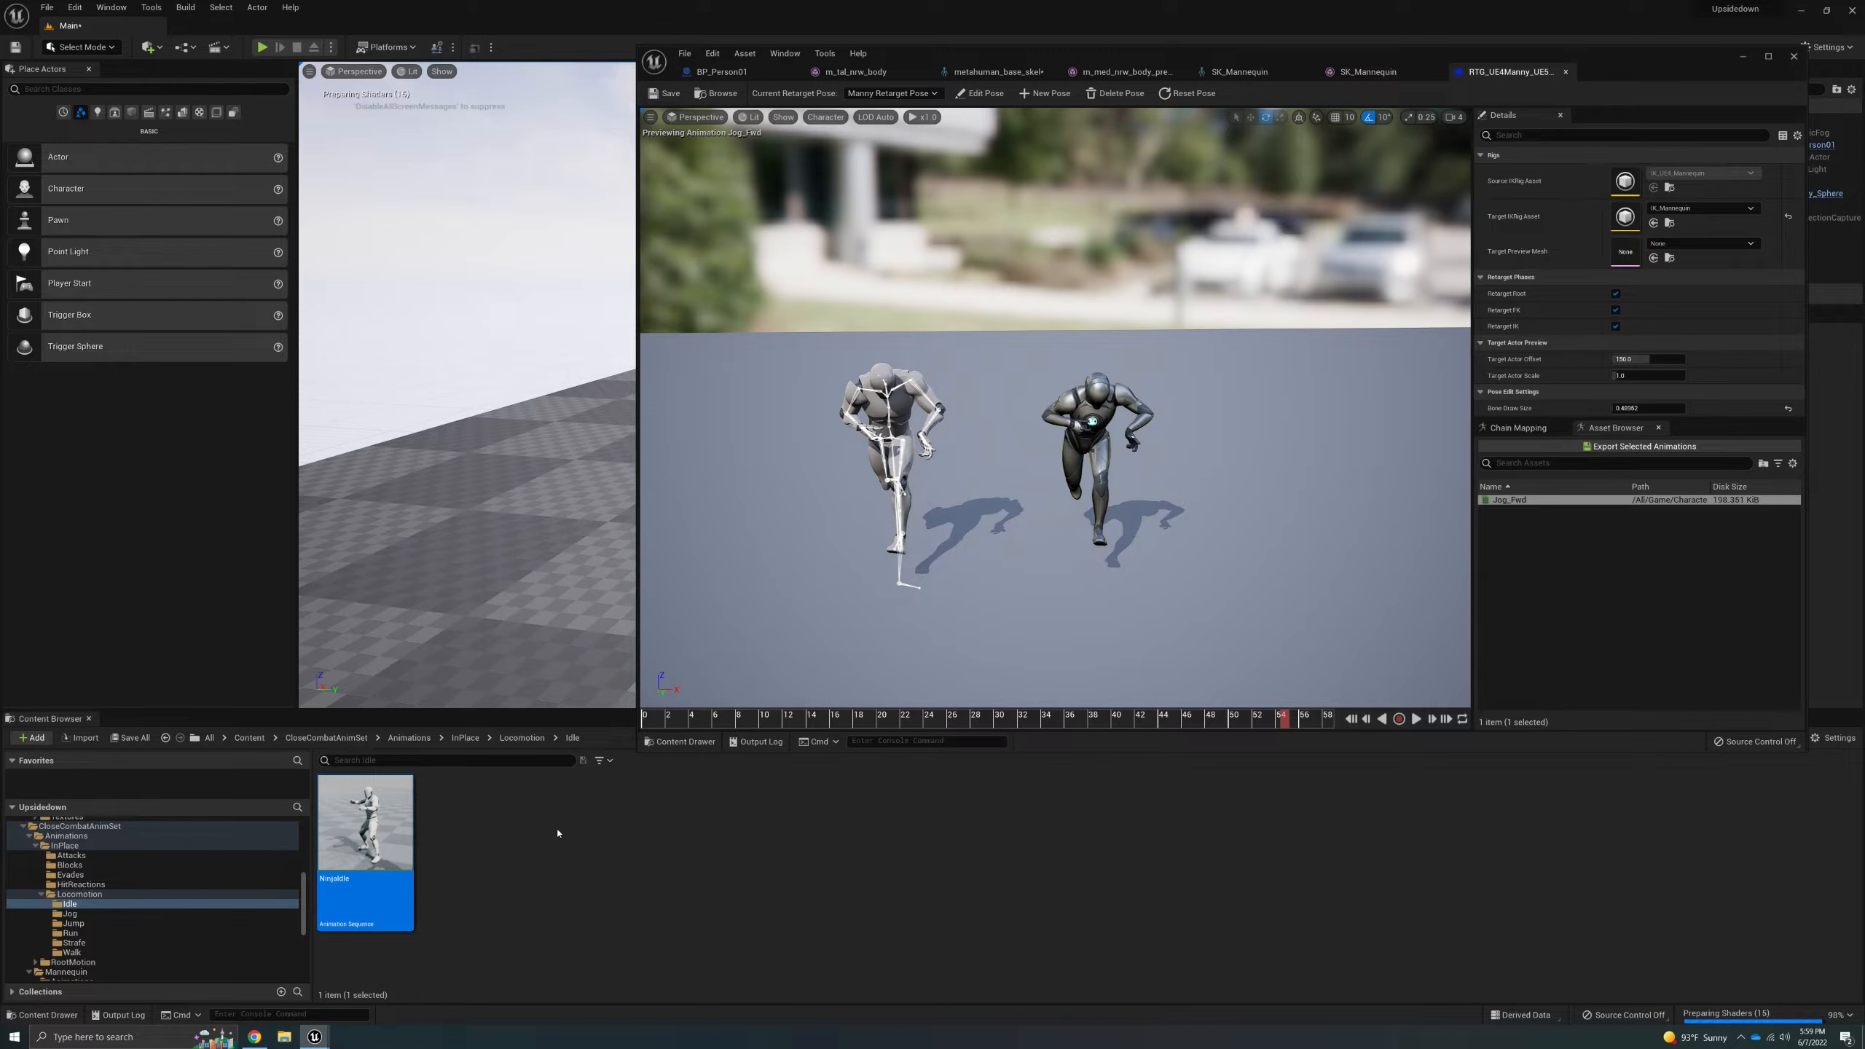
{"action": "double_click", "coordinate": [365, 837]}
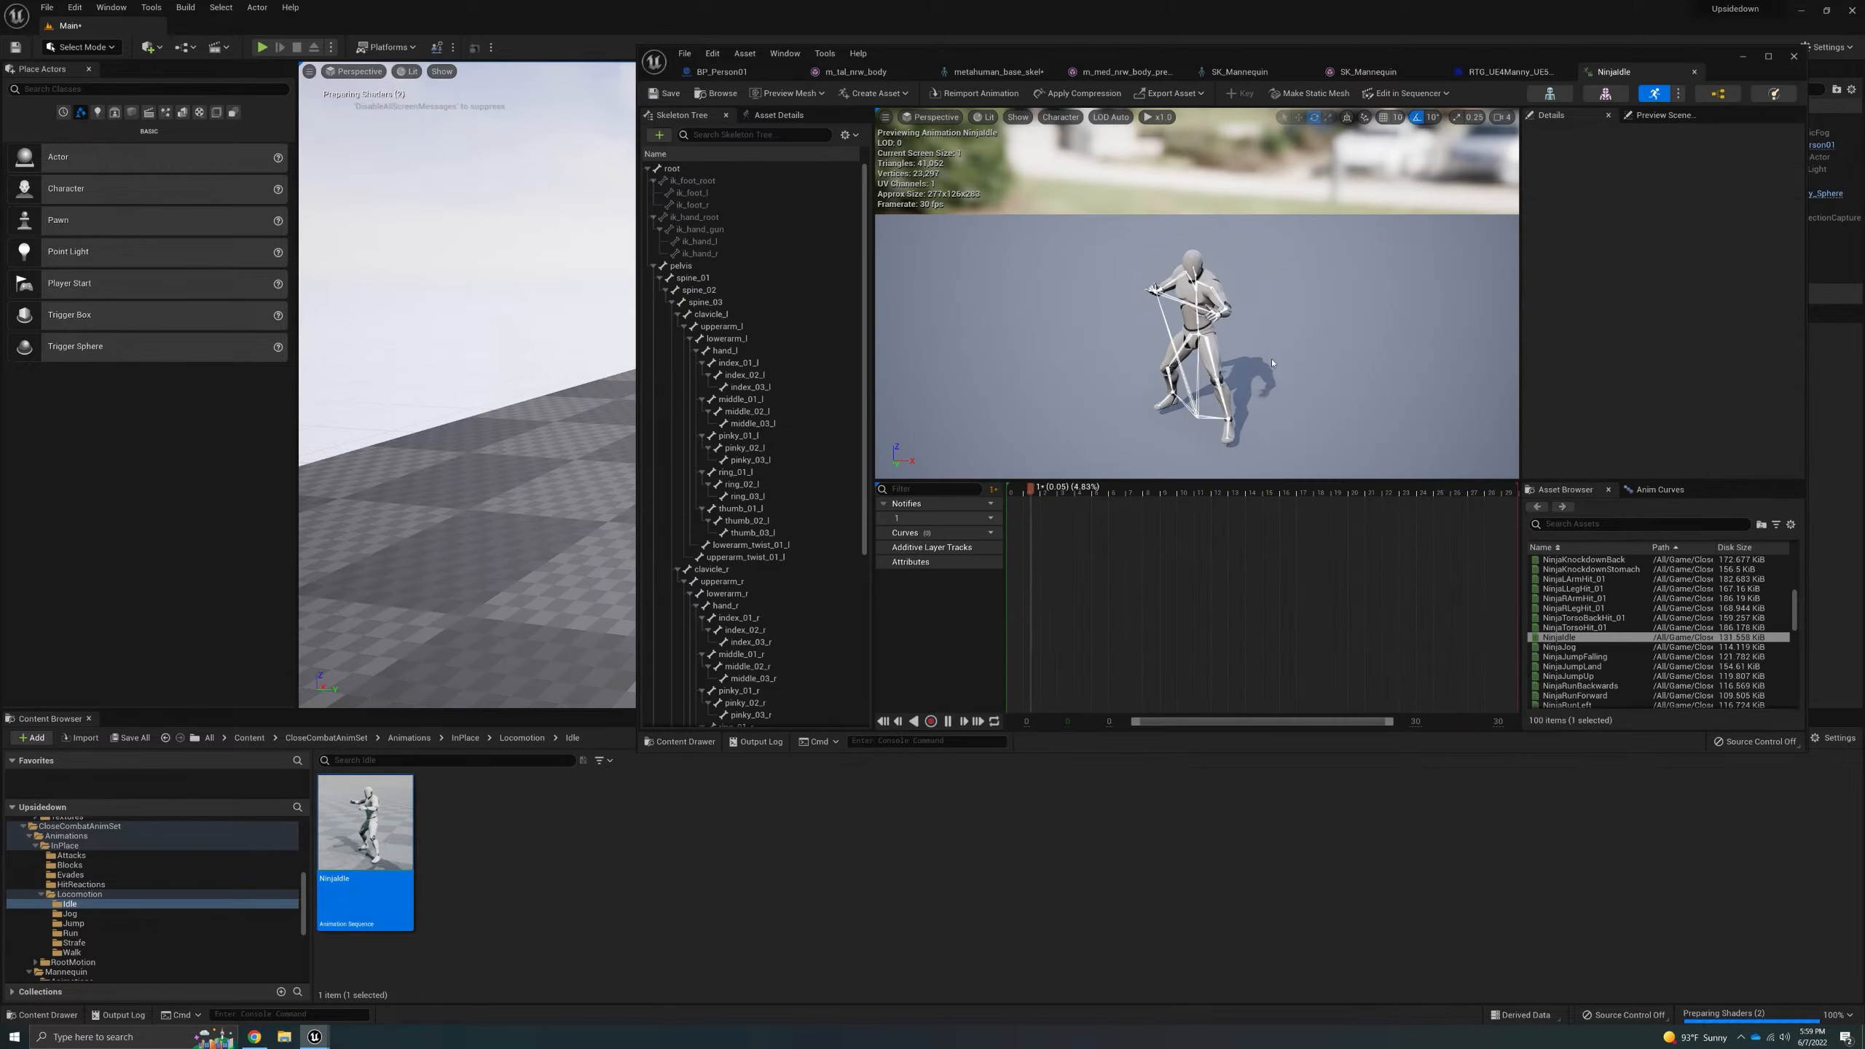
- Open the skeleton used by the NinjaIdle animation, cancel the autosave, and show the skeleton's asset details
{"action": "left_click", "coordinate": [1549, 94]}
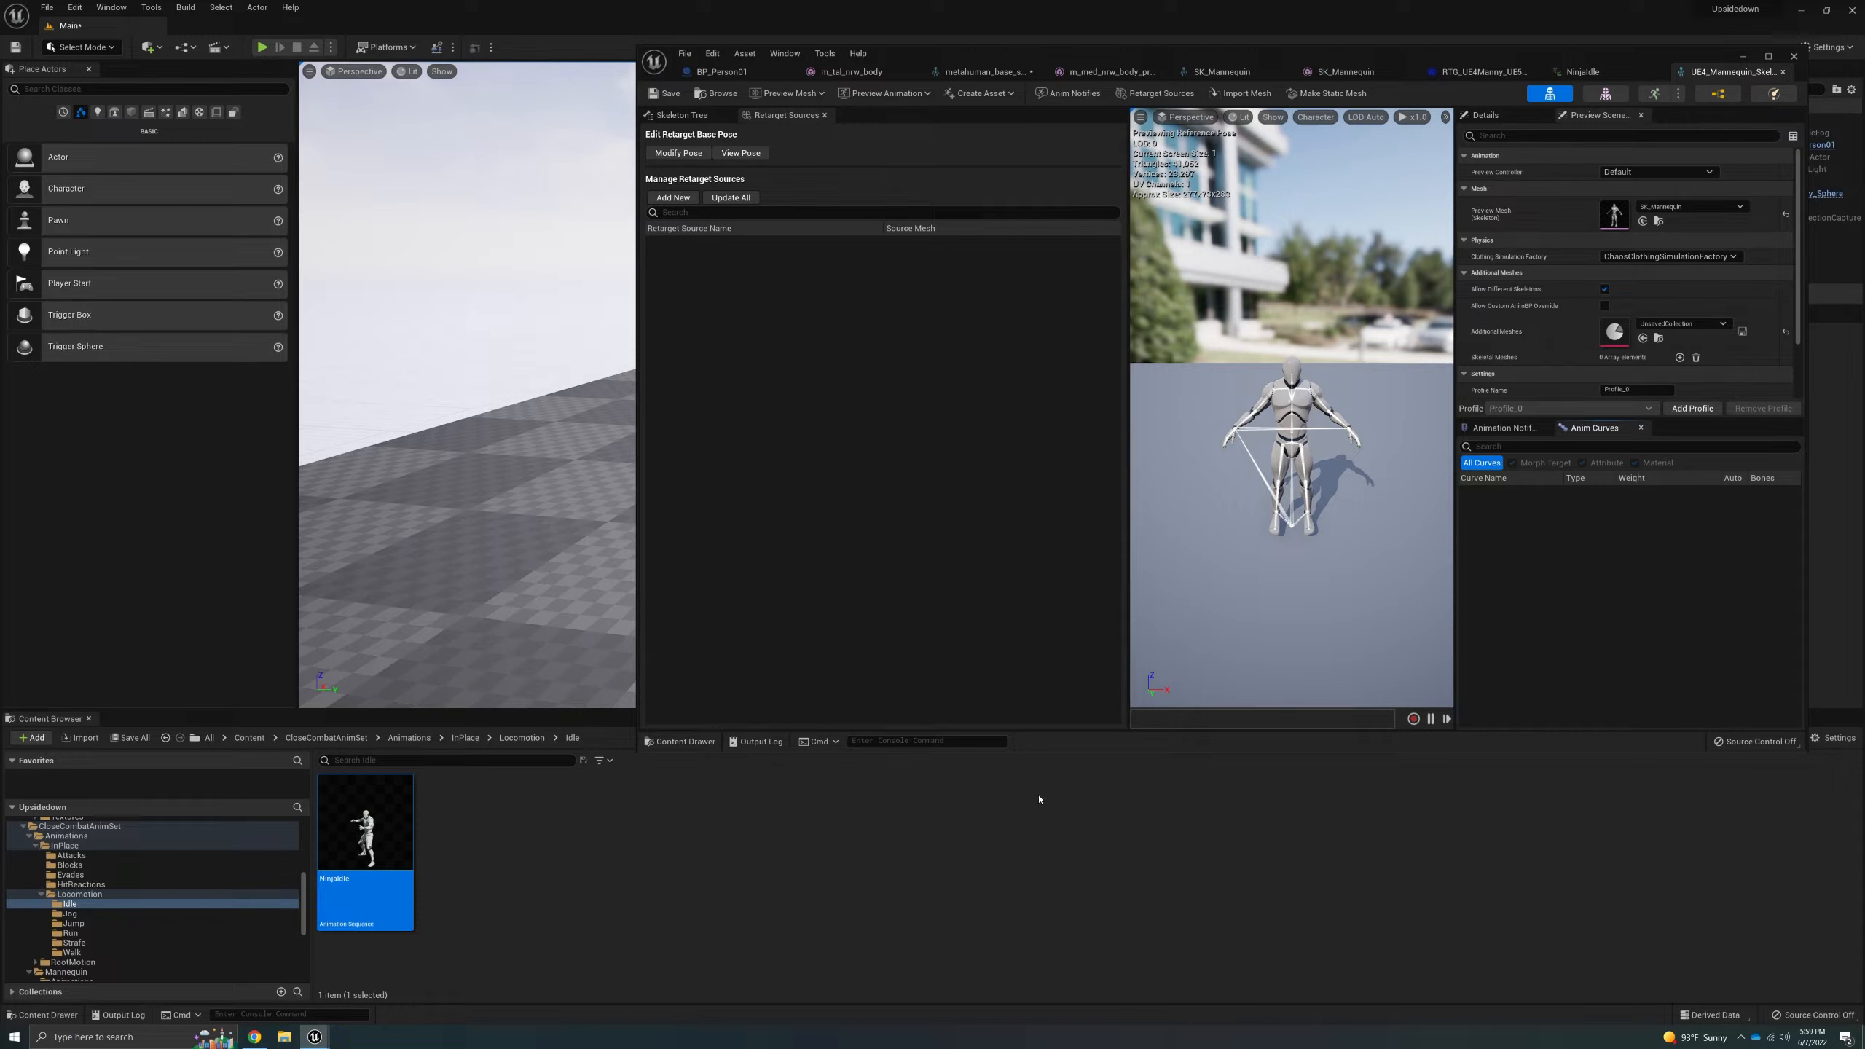
{"action": "left_click", "coordinate": [1490, 70]}
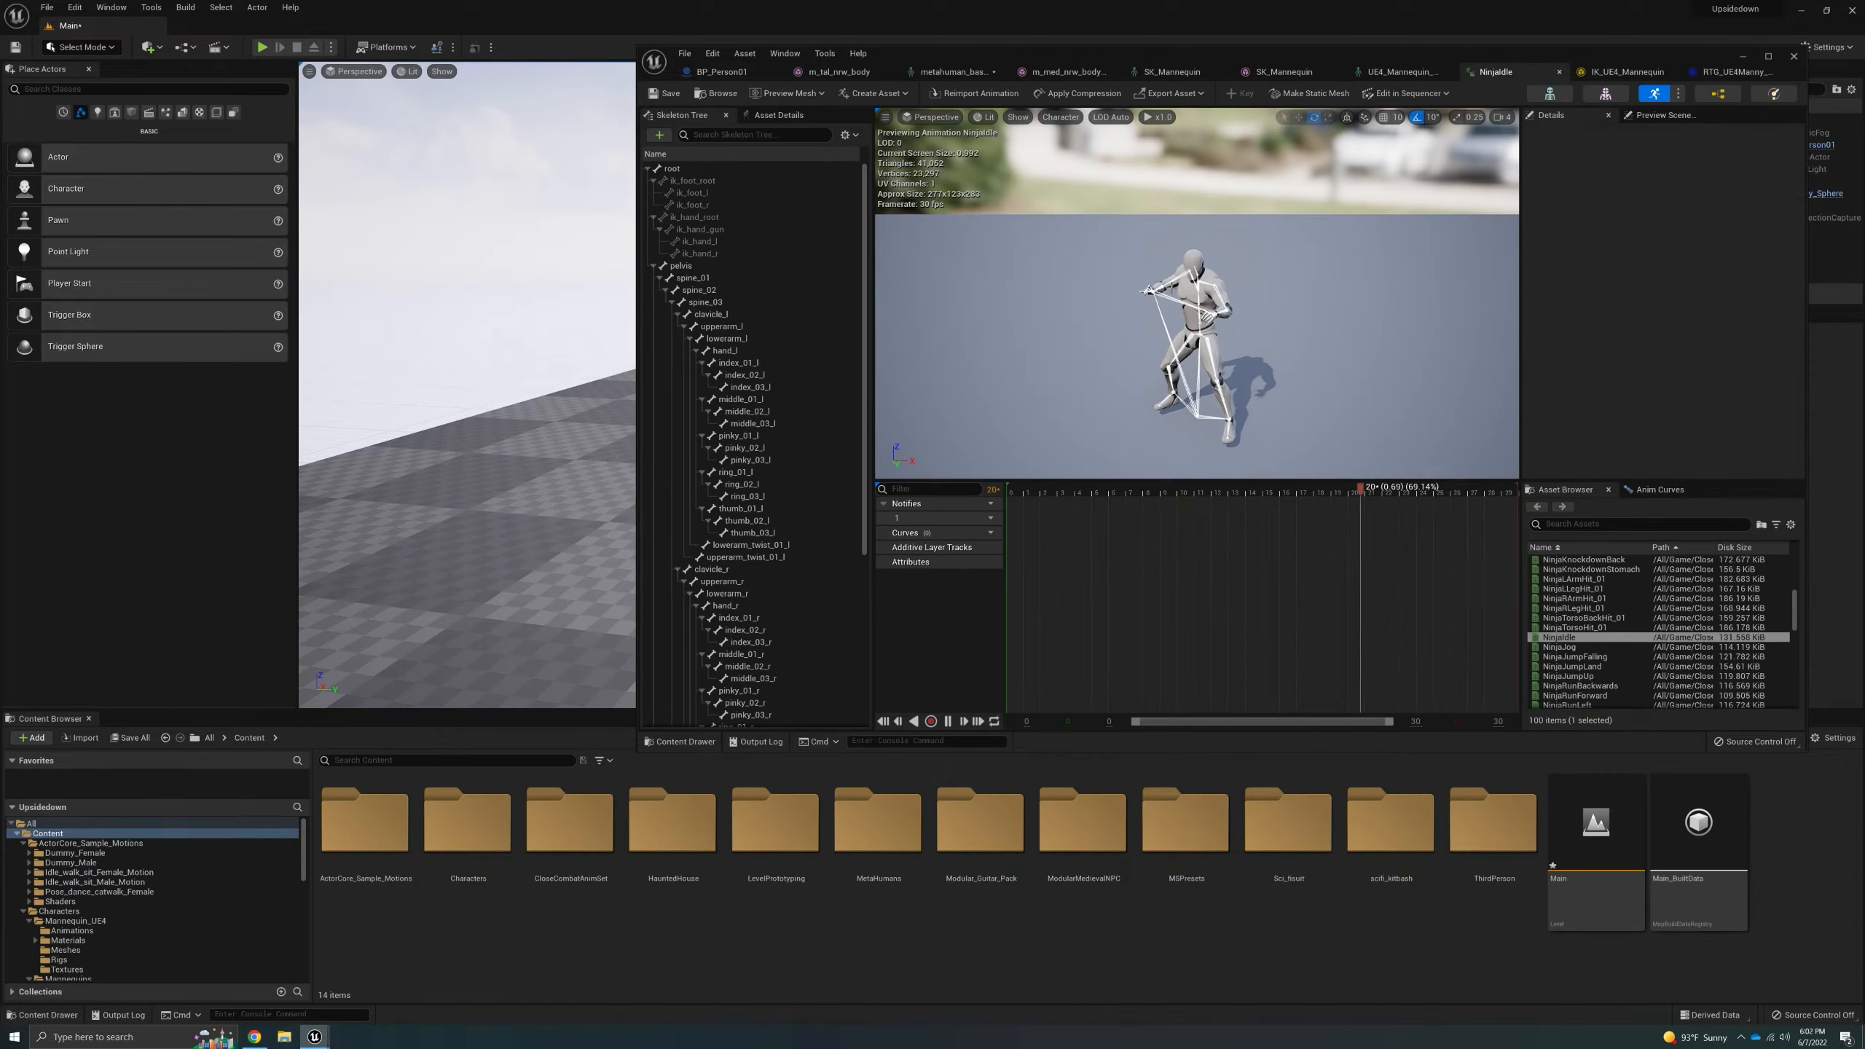
{"action": "left_click", "coordinate": [1549, 94]}
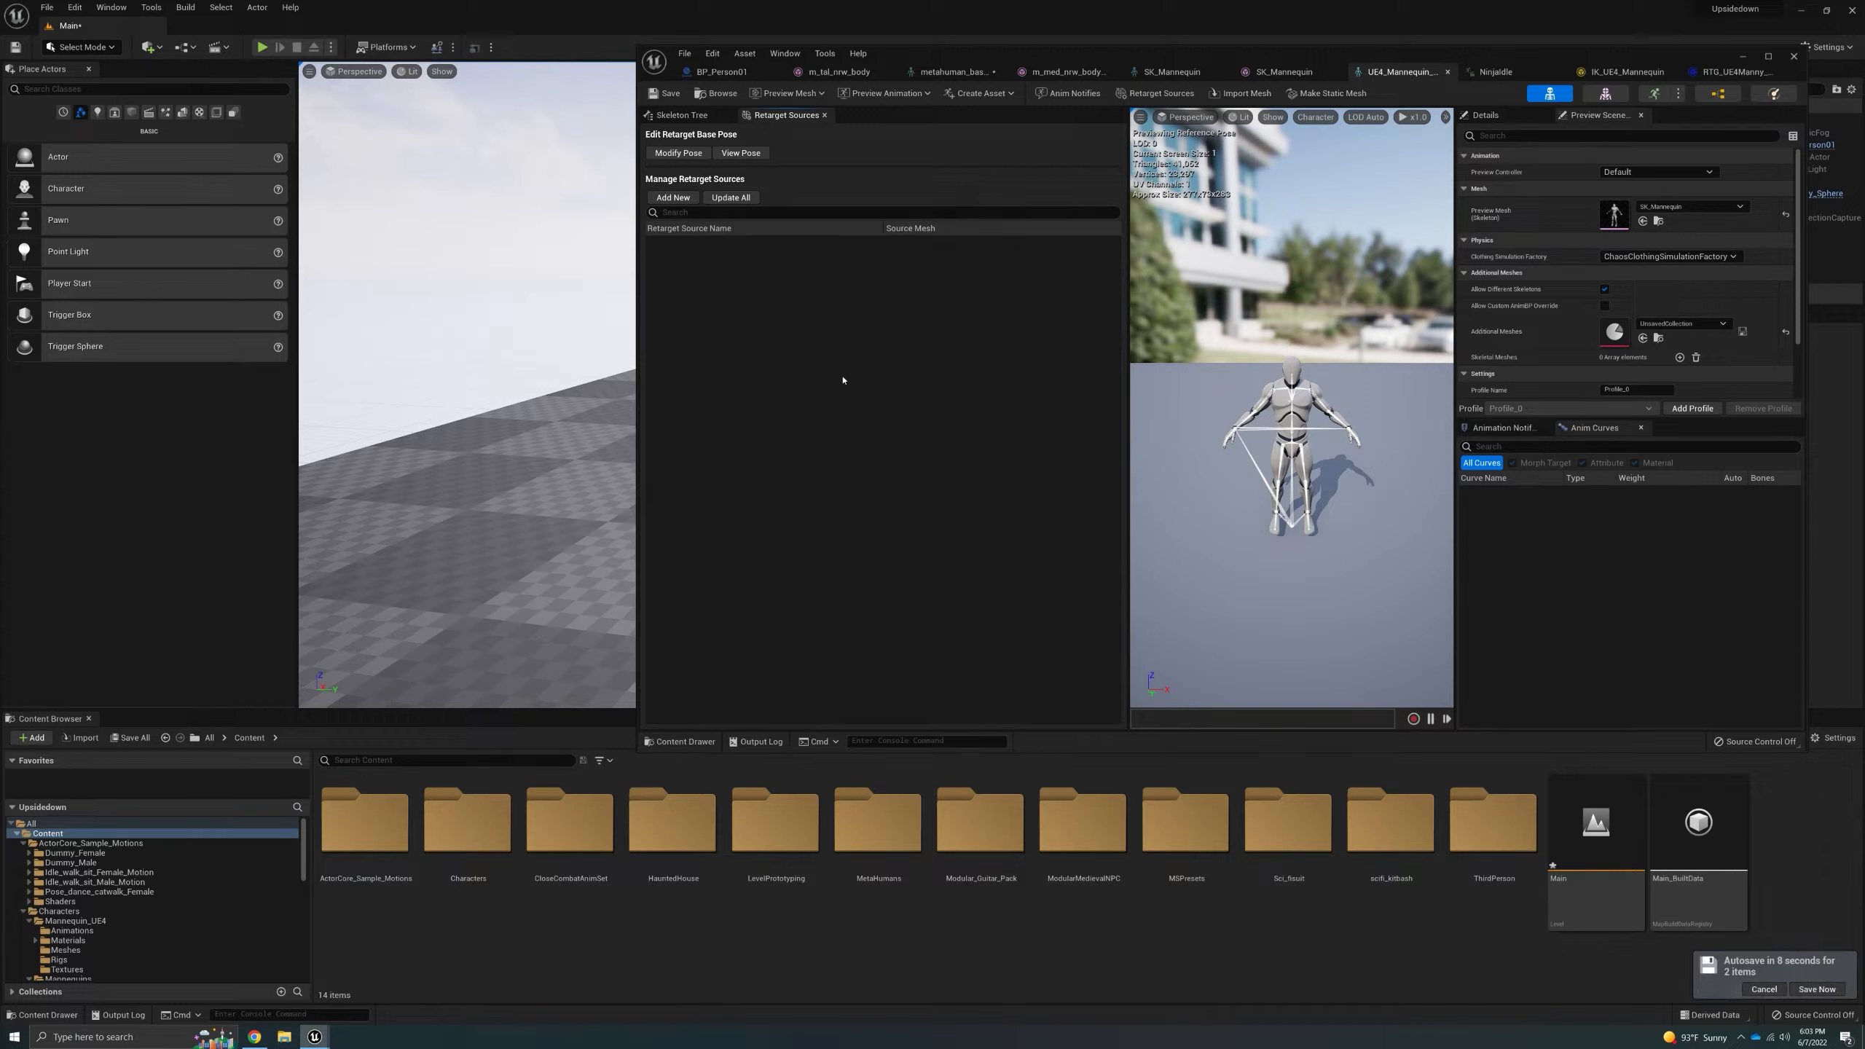
{"action": "left_click", "coordinate": [1763, 988]}
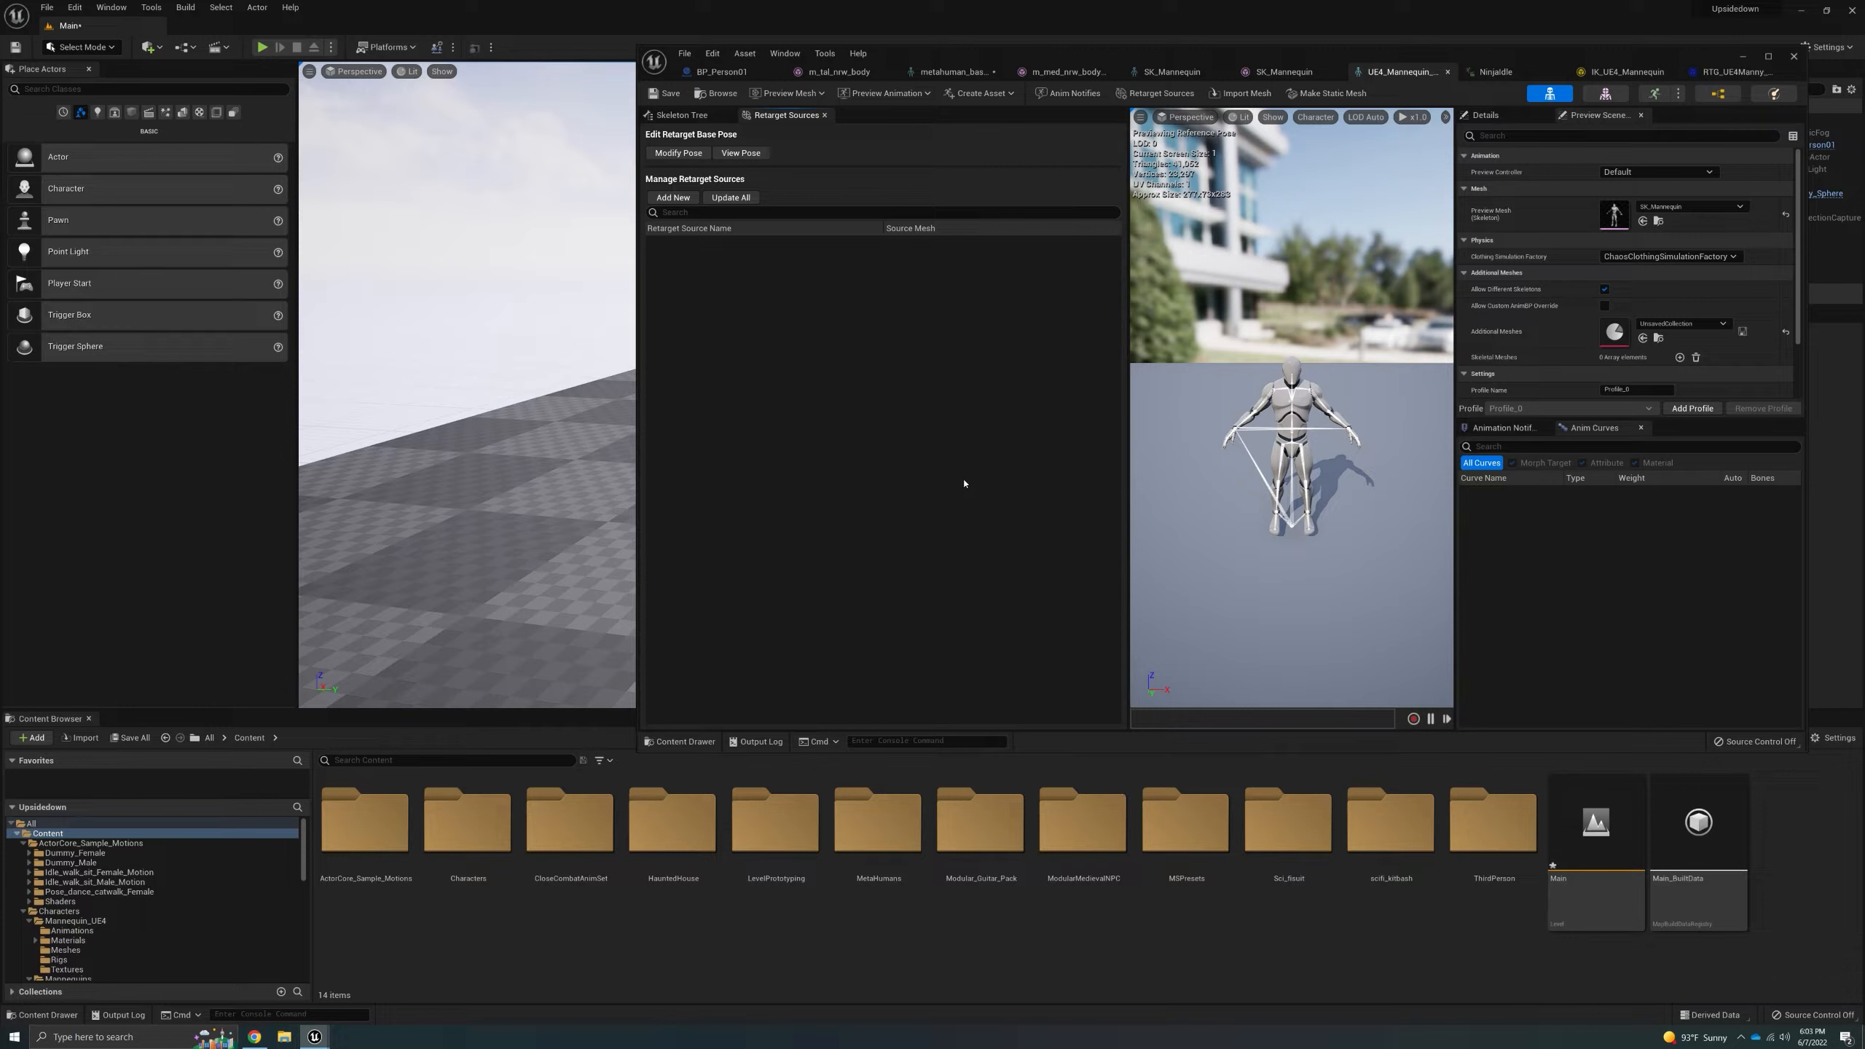
{"action": "left_click", "coordinate": [785, 54]}
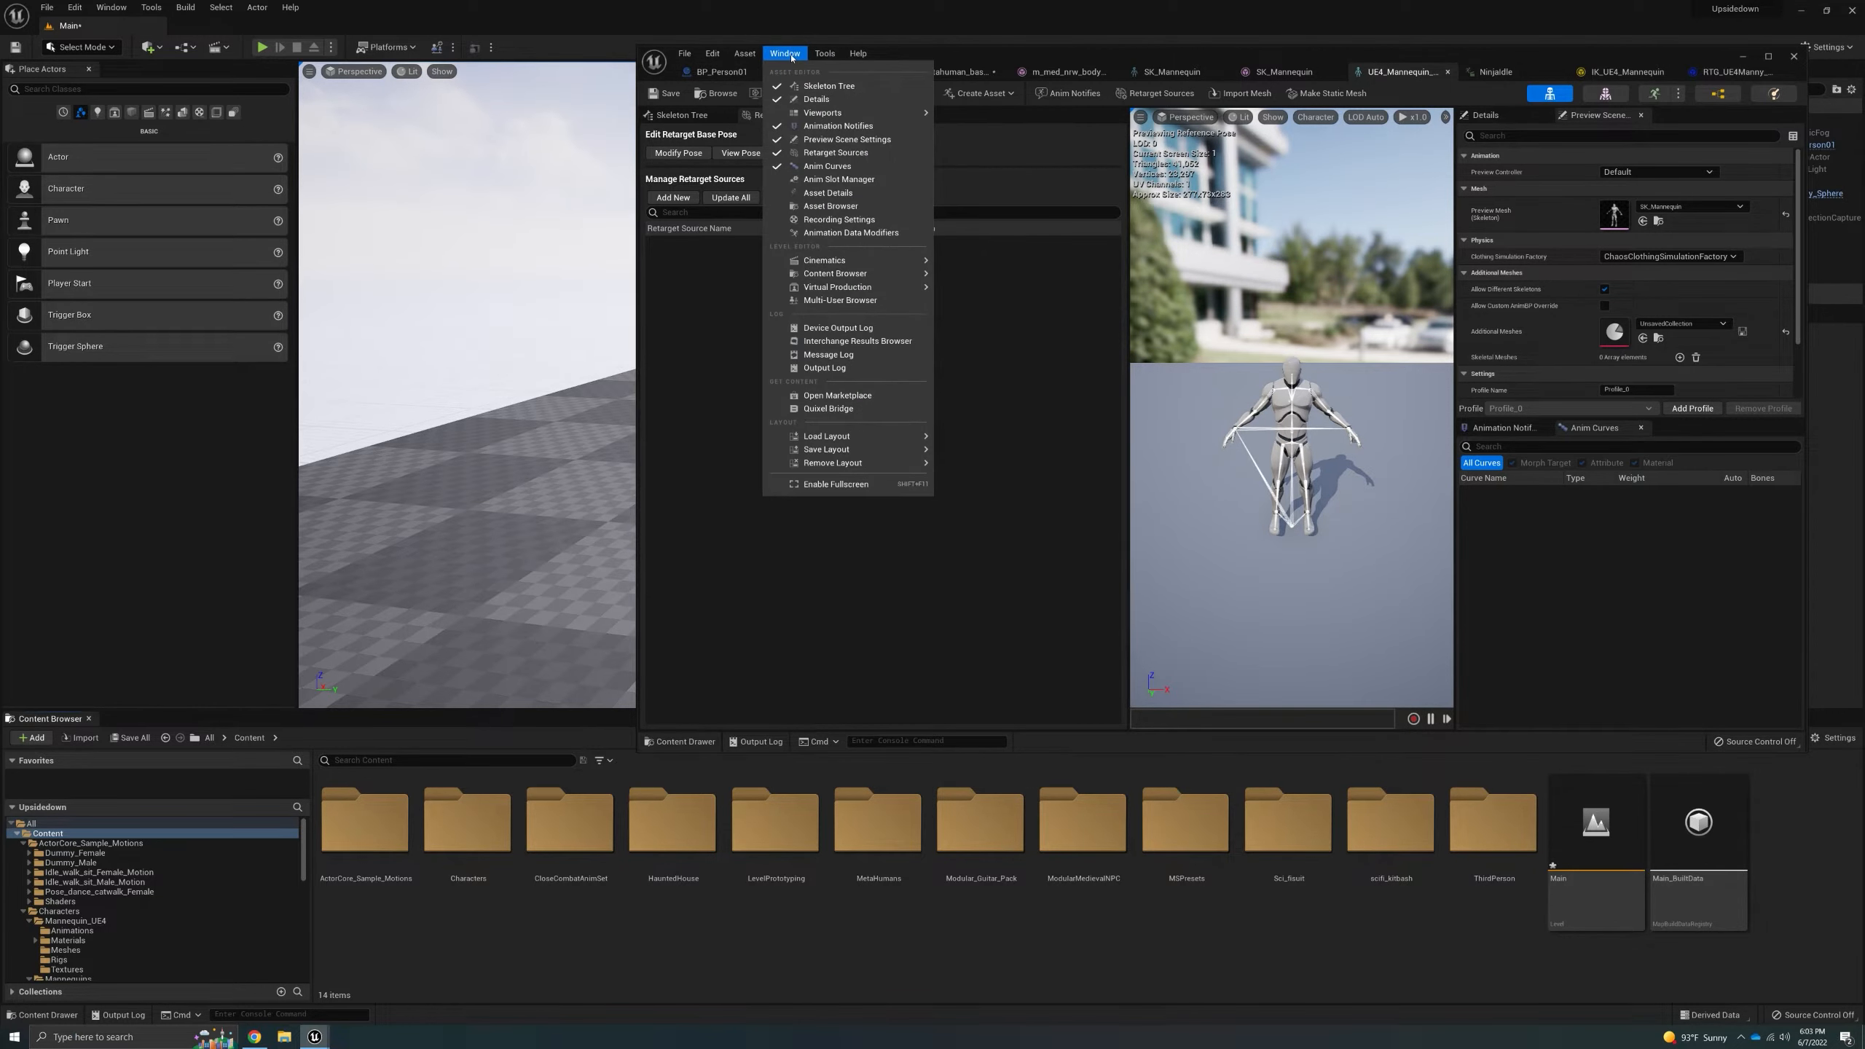
{"action": "left_click", "coordinate": [793, 193]}
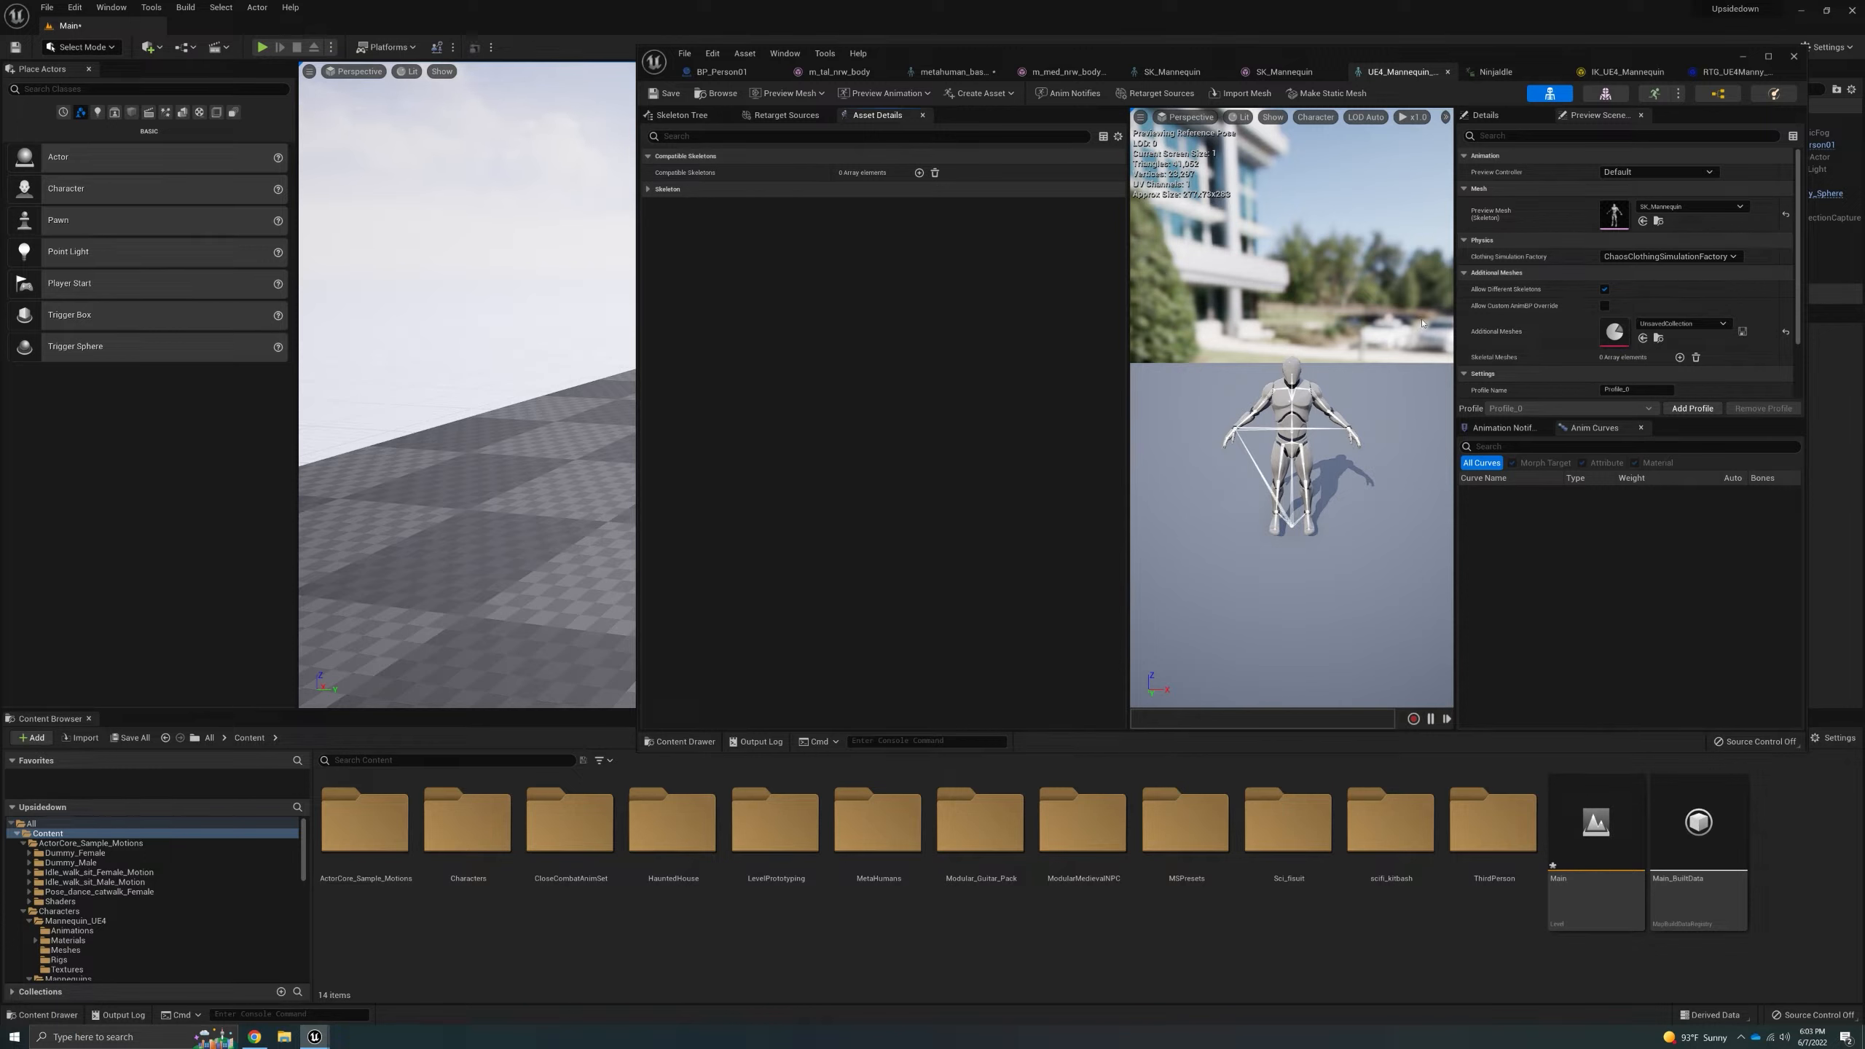
{"action": "left_click", "coordinate": [935, 172]}
- Open the retargeter's source IK rig, IK_UE4_Mannequin, and locate its preview skeletal mesh in the project content
{"action": "left_click", "coordinate": [1734, 71]}
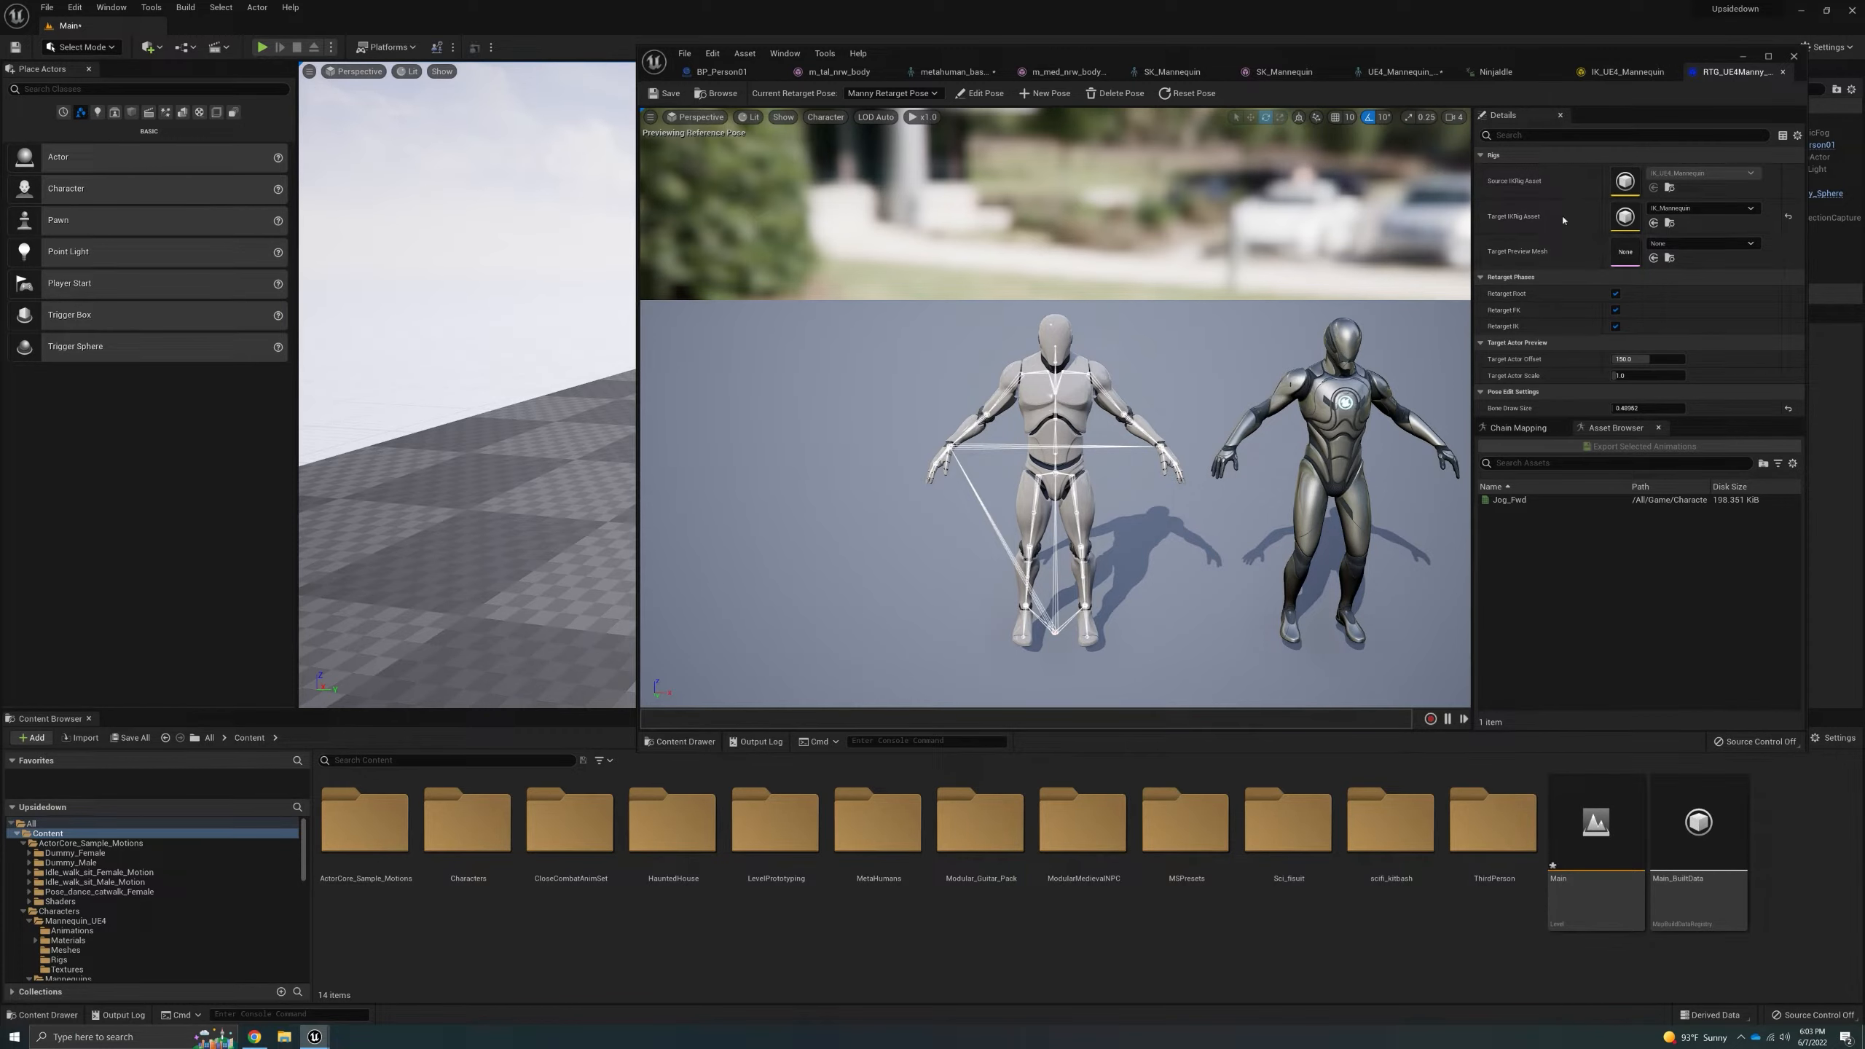
{"action": "left_click", "coordinate": [1670, 190]}
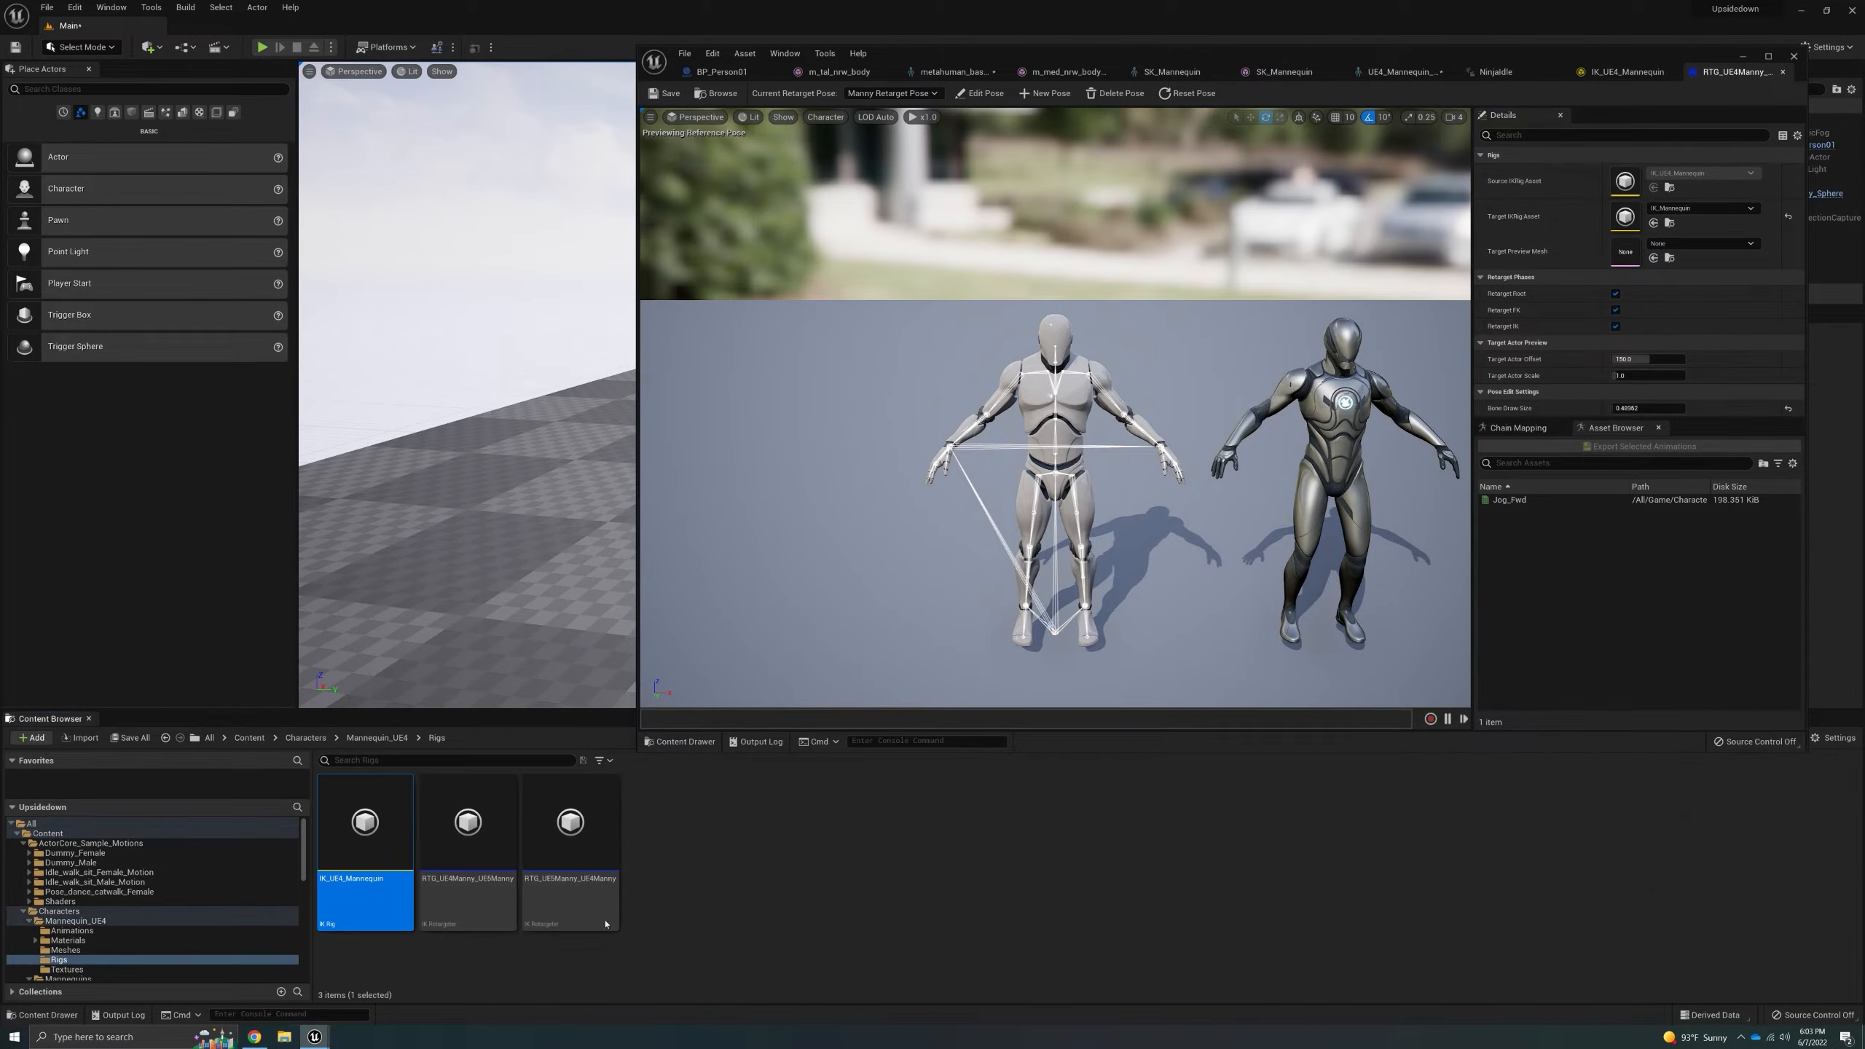
{"action": "double_click", "coordinate": [387, 890]}
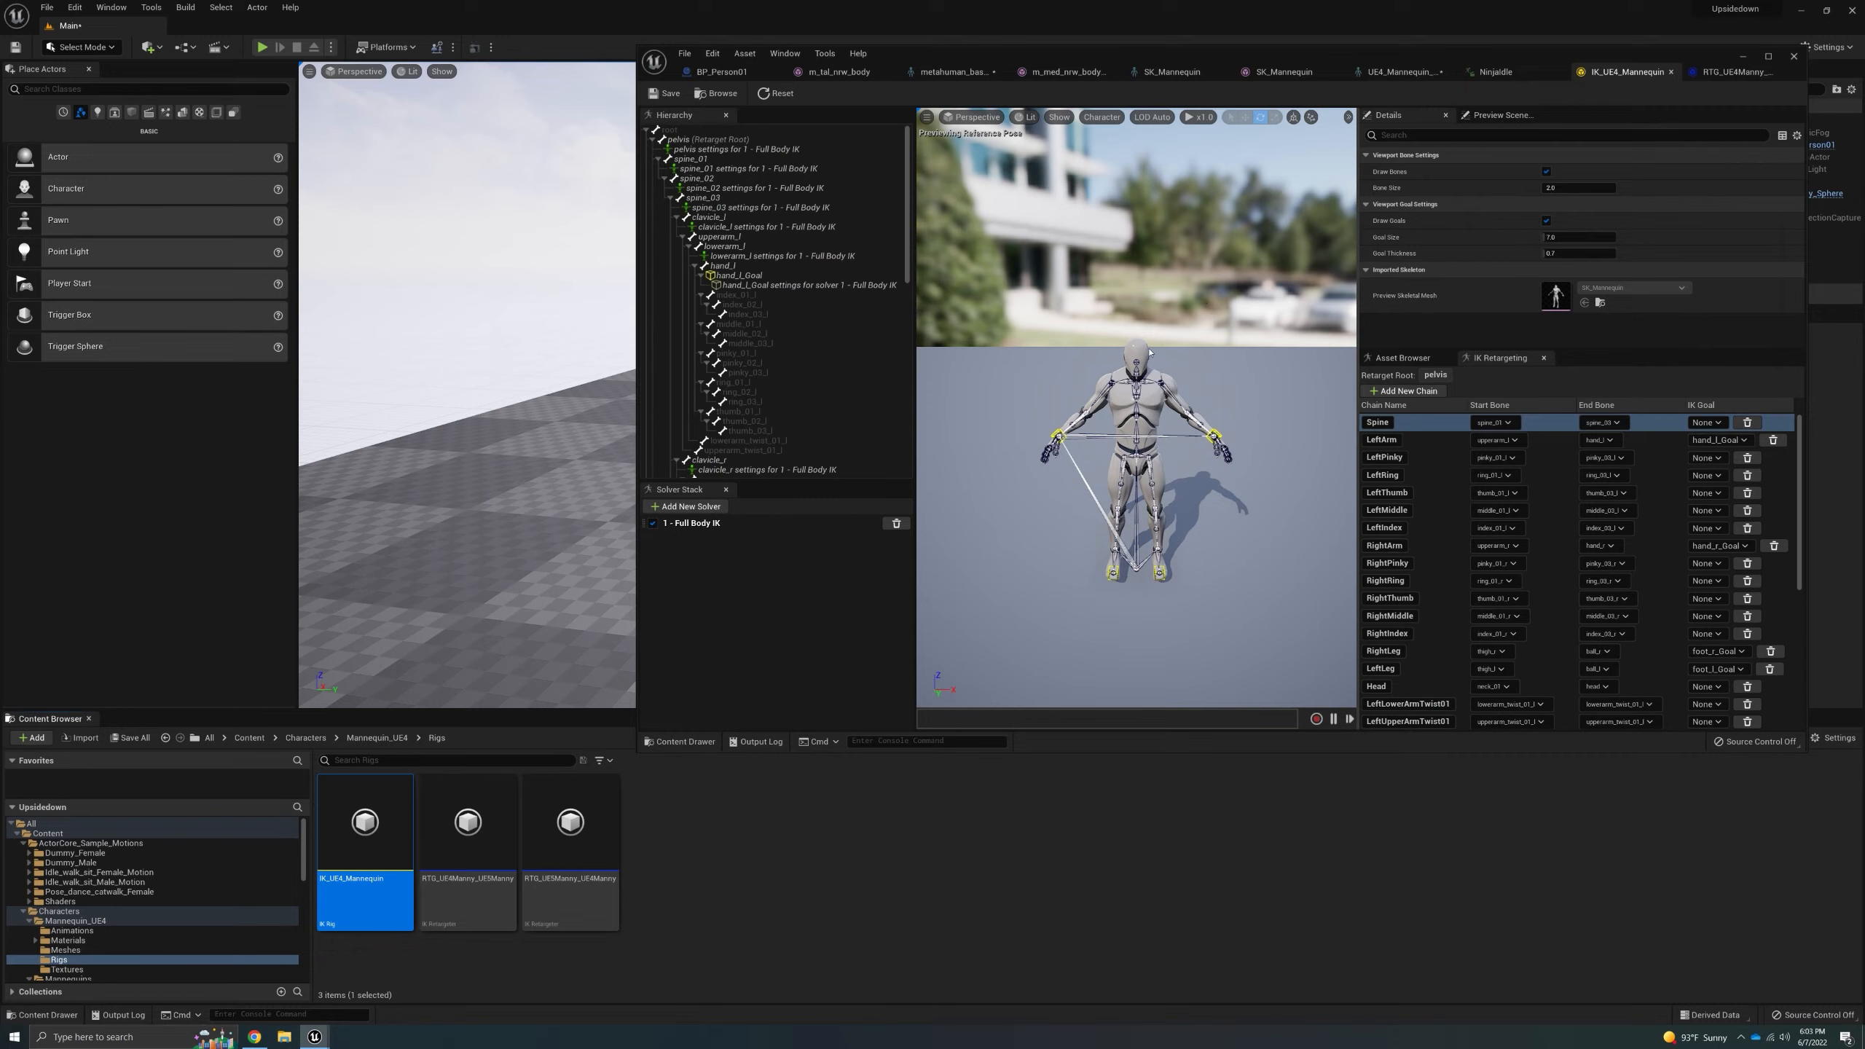
{"action": "left_click", "coordinate": [1599, 302]}
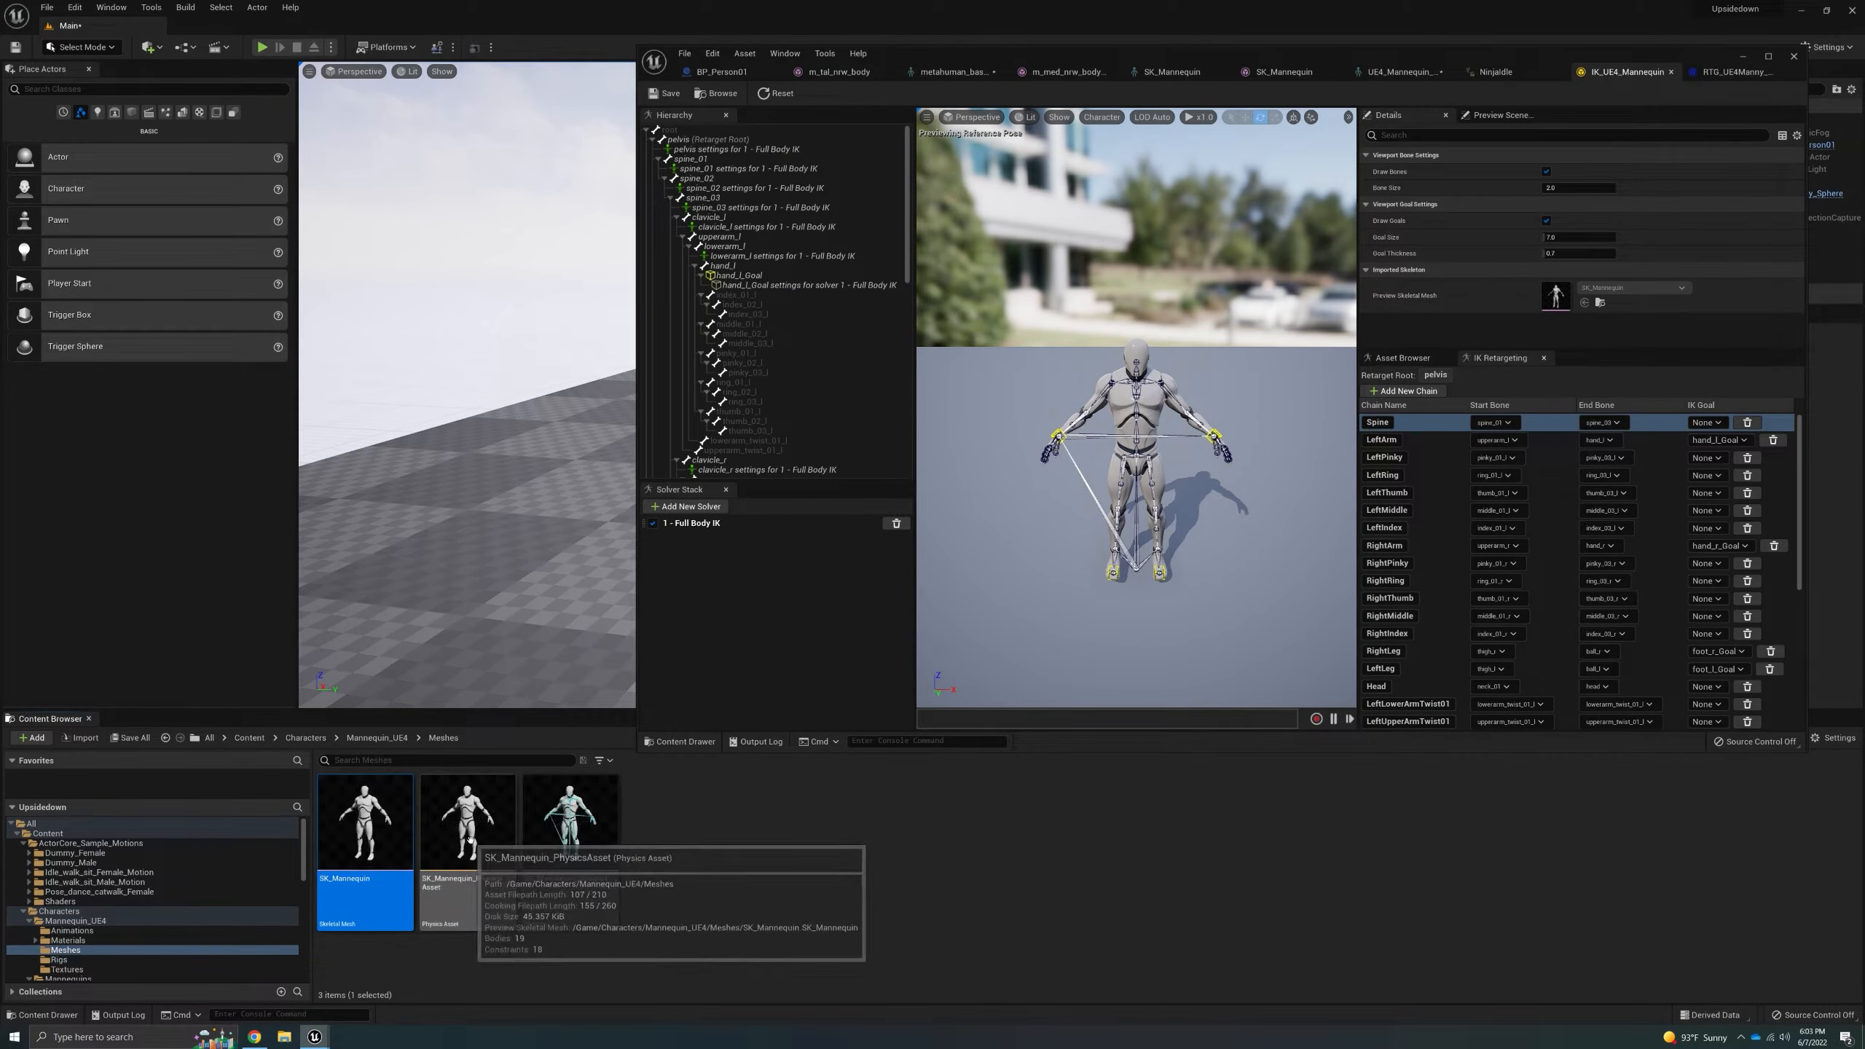
- Open SK_Mannequin_Skeleton from the Characters/Mannequin_UE4/Meshes folder and show the skeleton's asset details
{"action": "double_click", "coordinate": [368, 844]}
{"action": "left_click", "coordinate": [610, 828]}
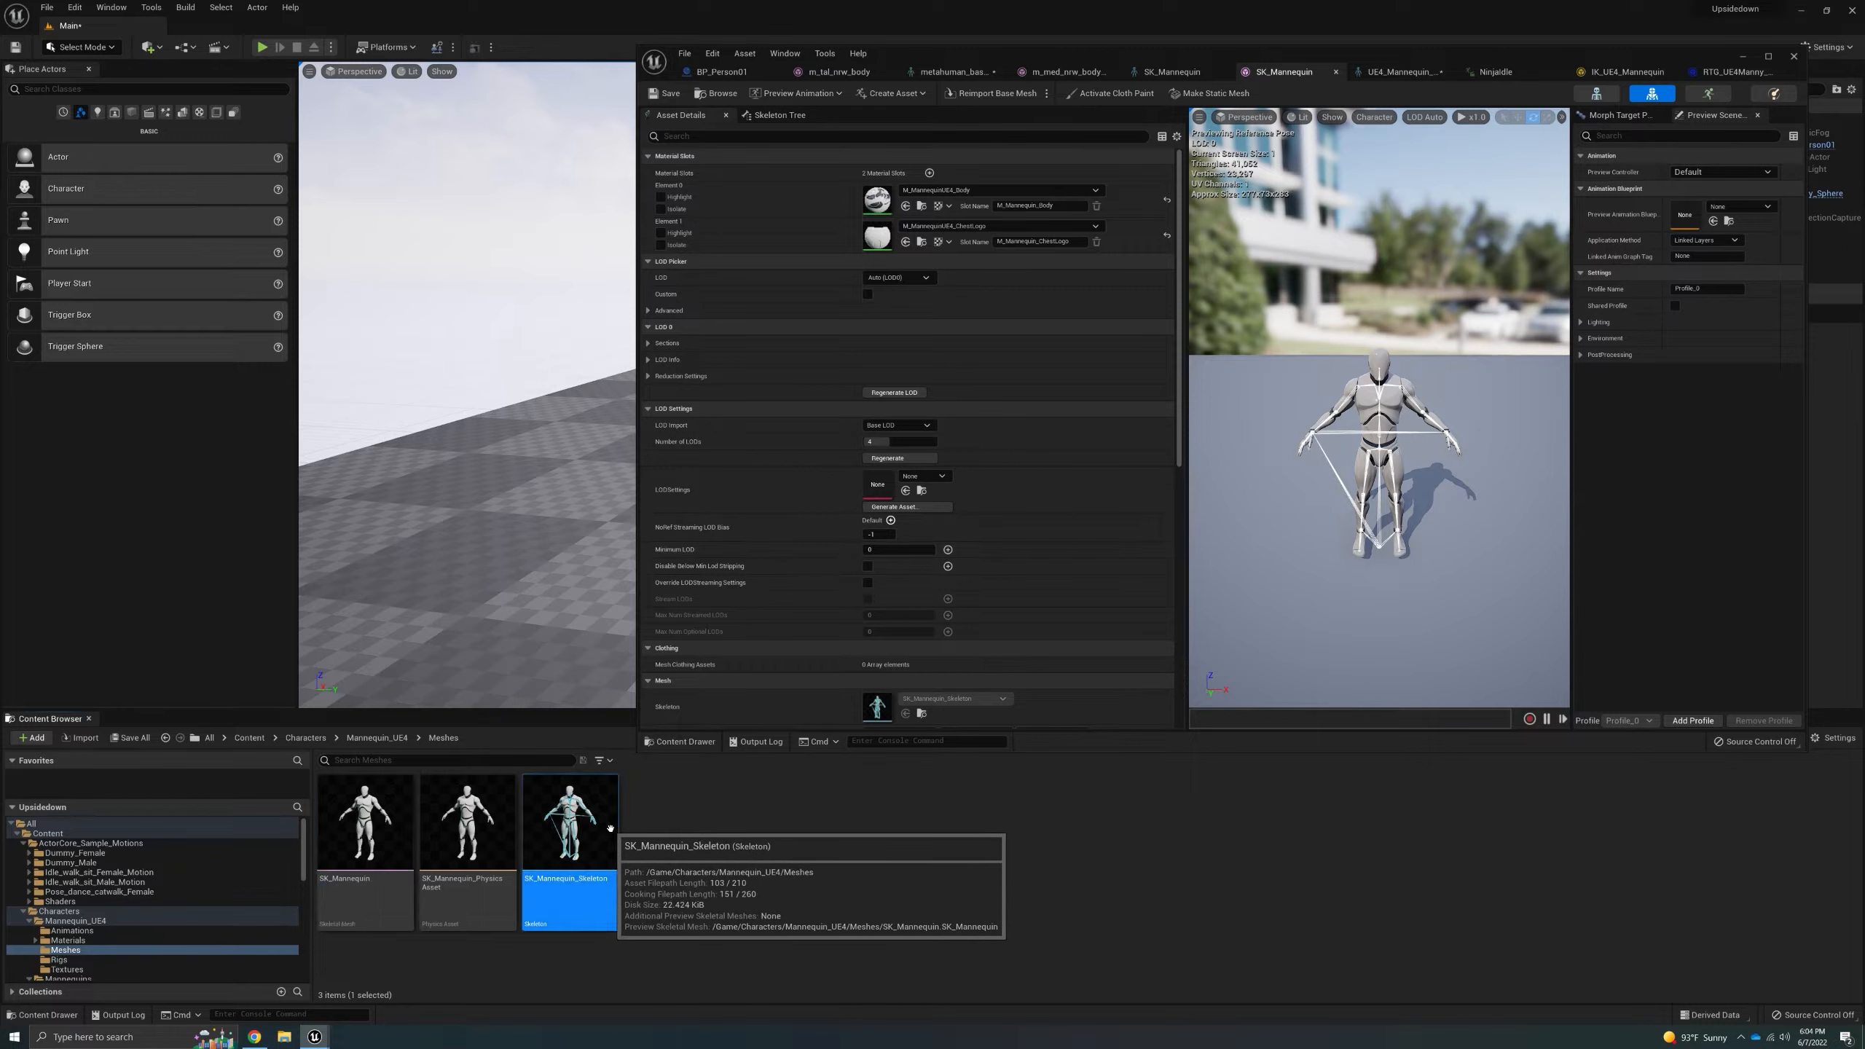
{"action": "double_click", "coordinate": [609, 828]}
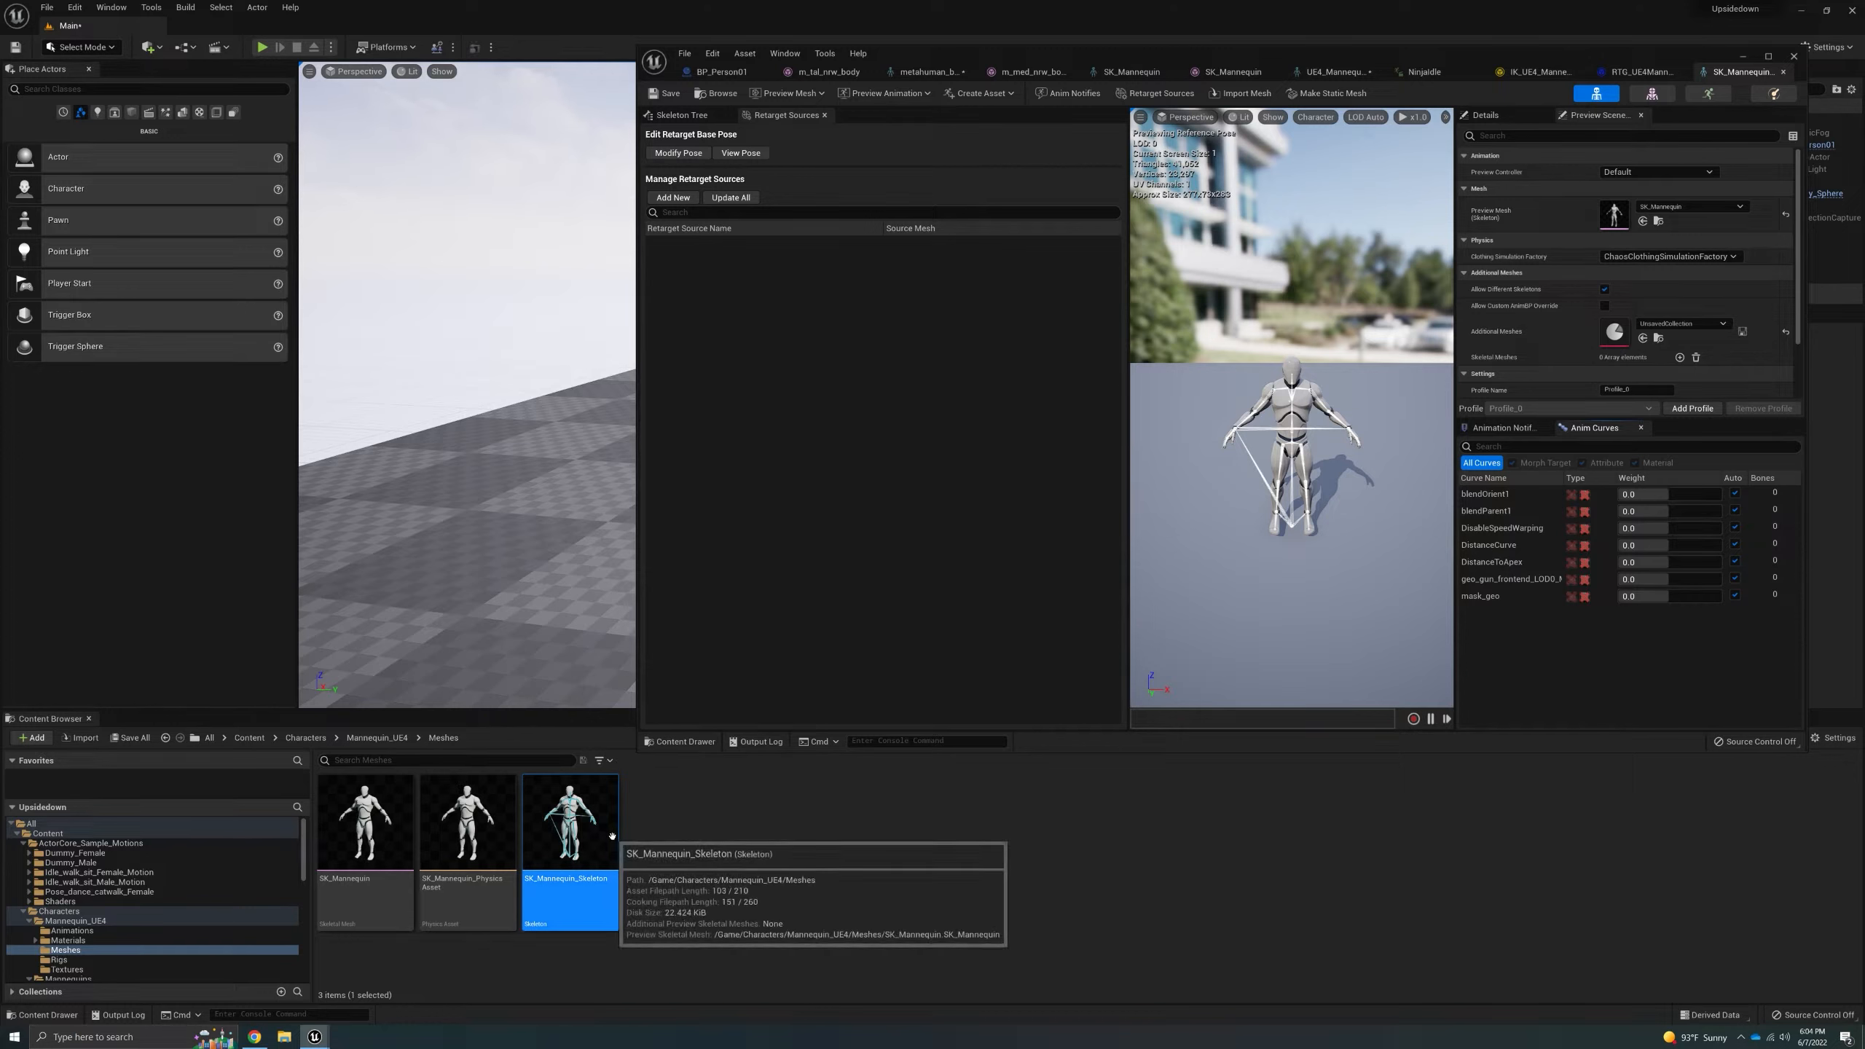
{"action": "left_click", "coordinate": [784, 53]}
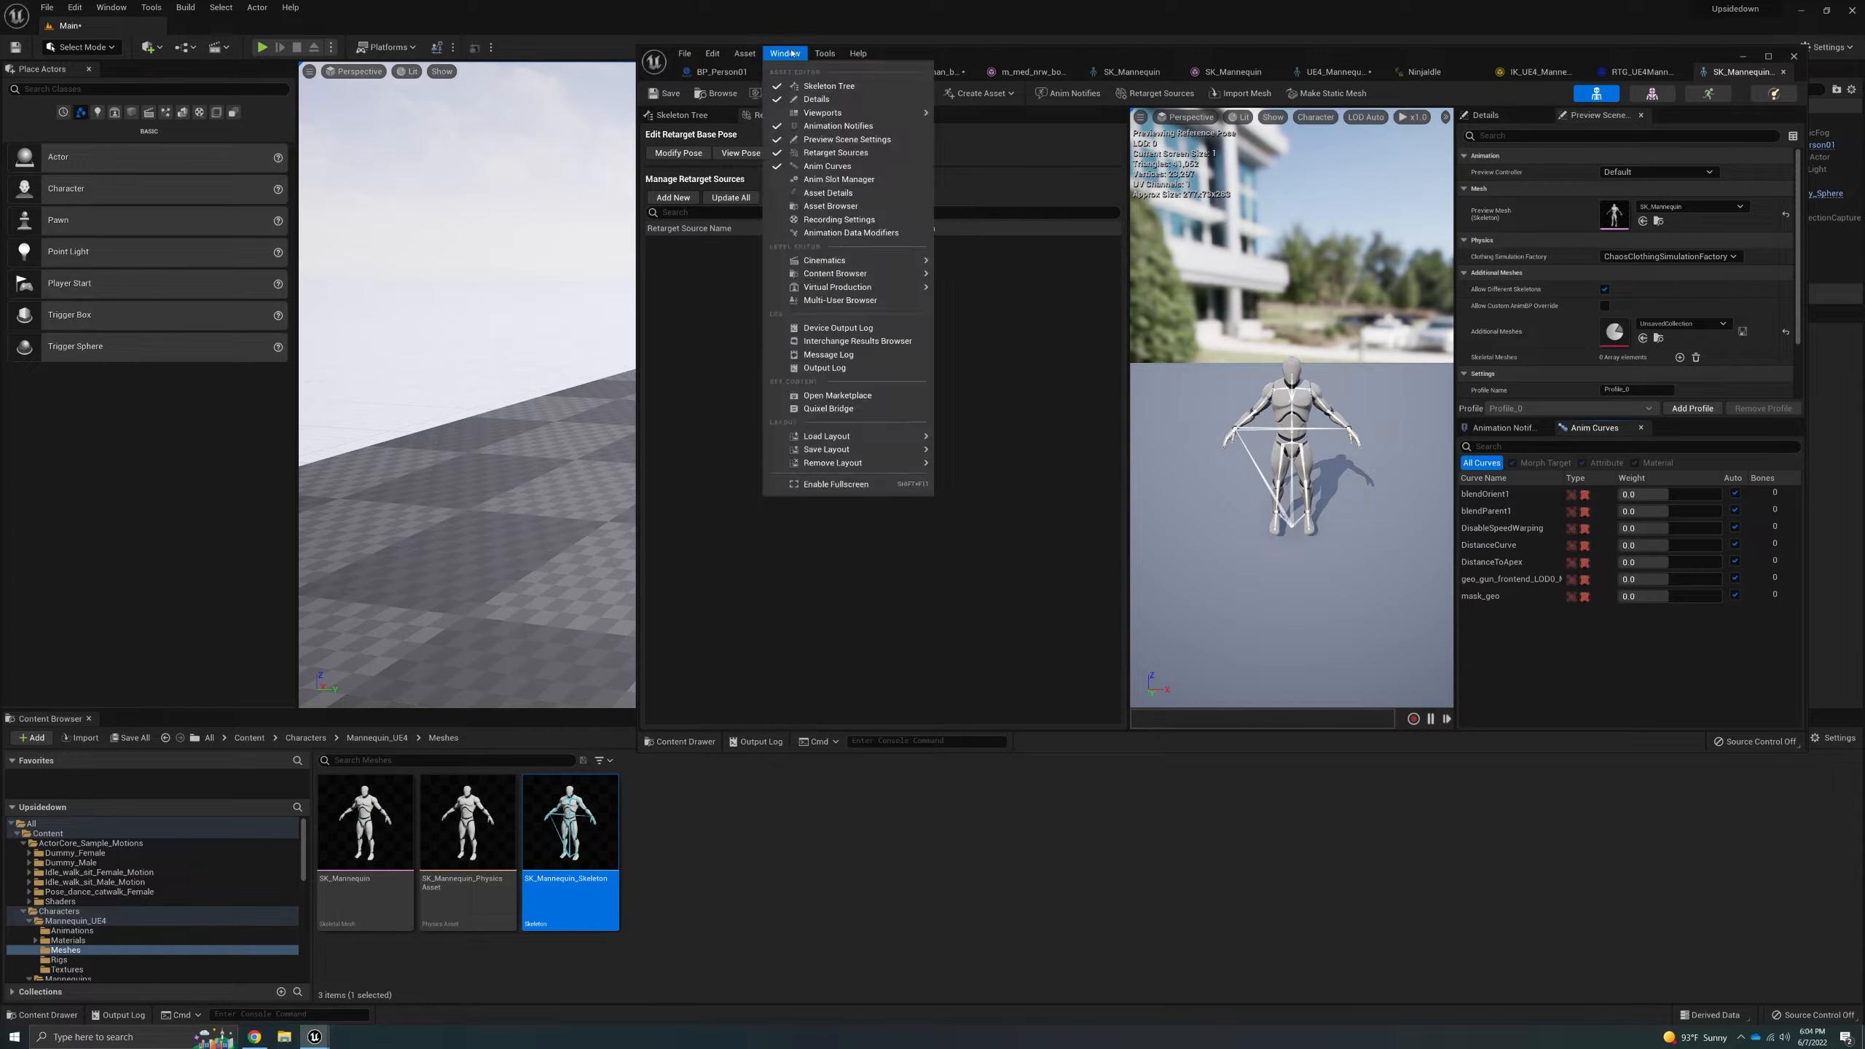
{"action": "left_click", "coordinate": [817, 196]}
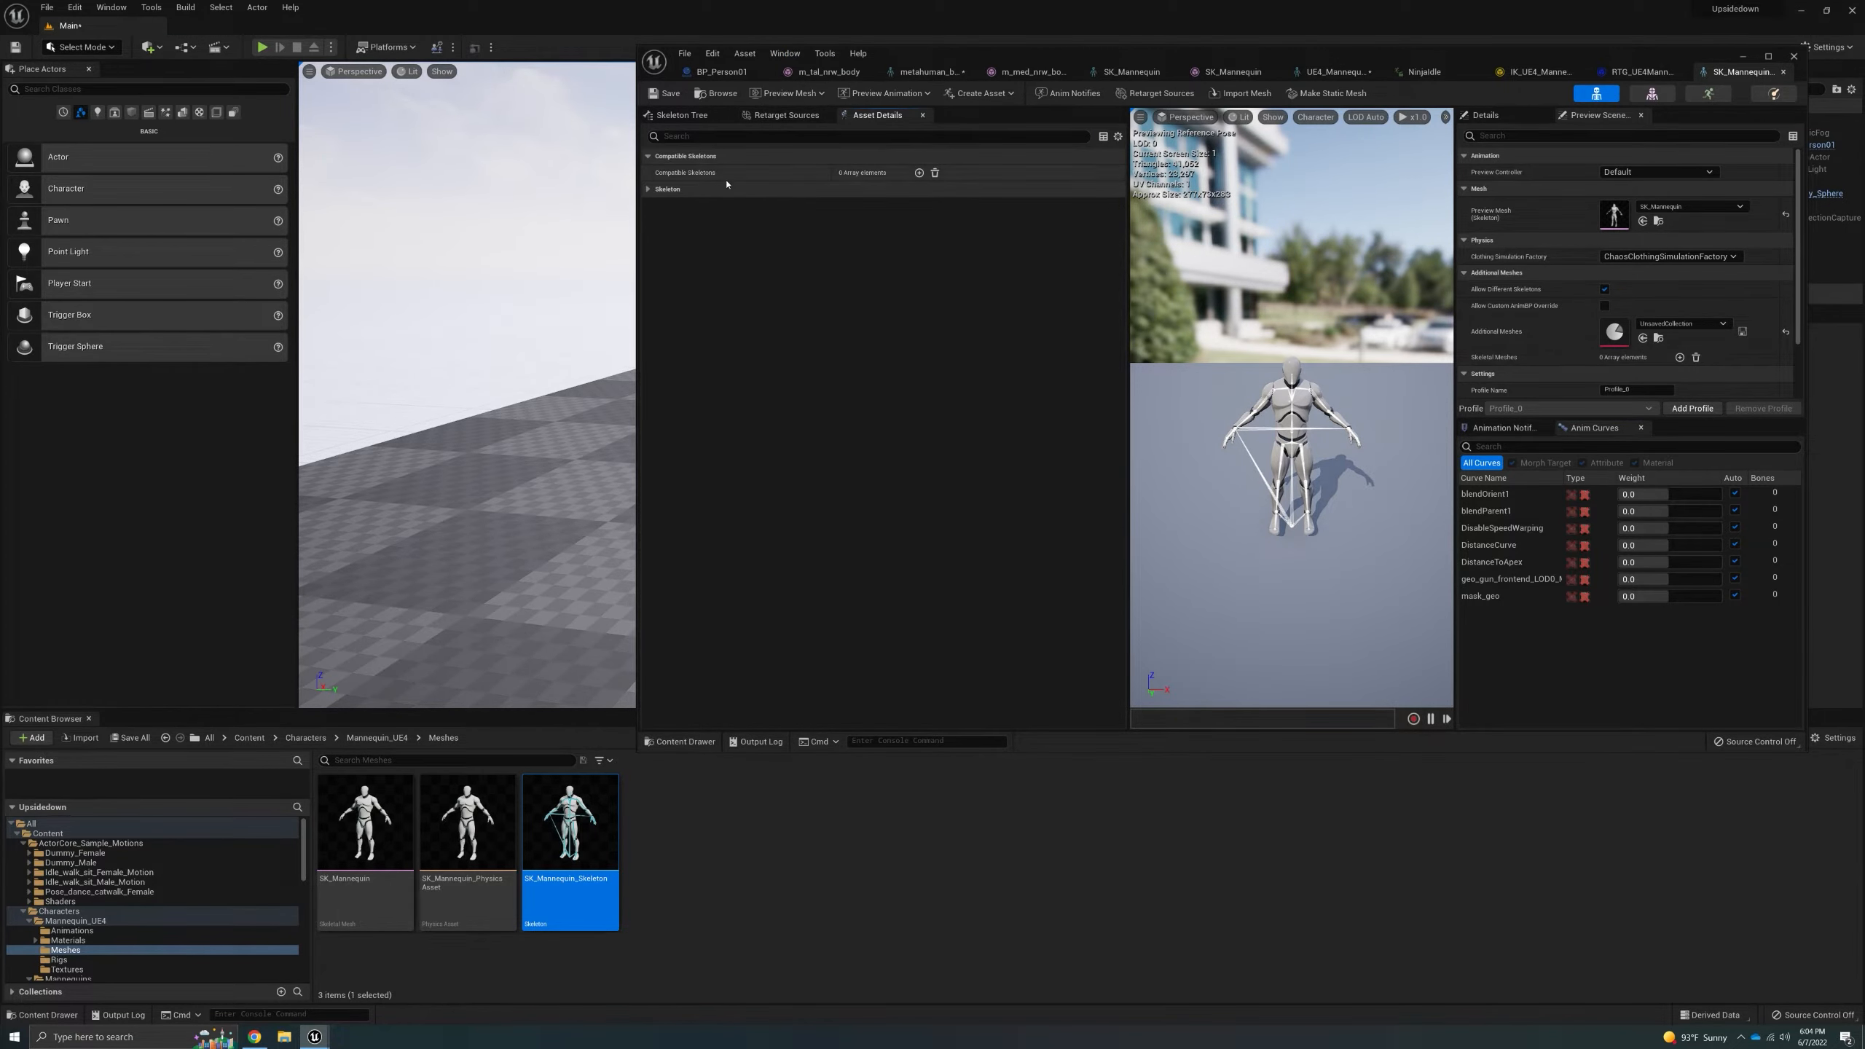
- Add the CloseCombatAnimSet's UE4_Mannequin_Skeleton as a compatible skeleton of SK_Mannequin_Skeleton
{"action": "left_click", "coordinate": [918, 173]}
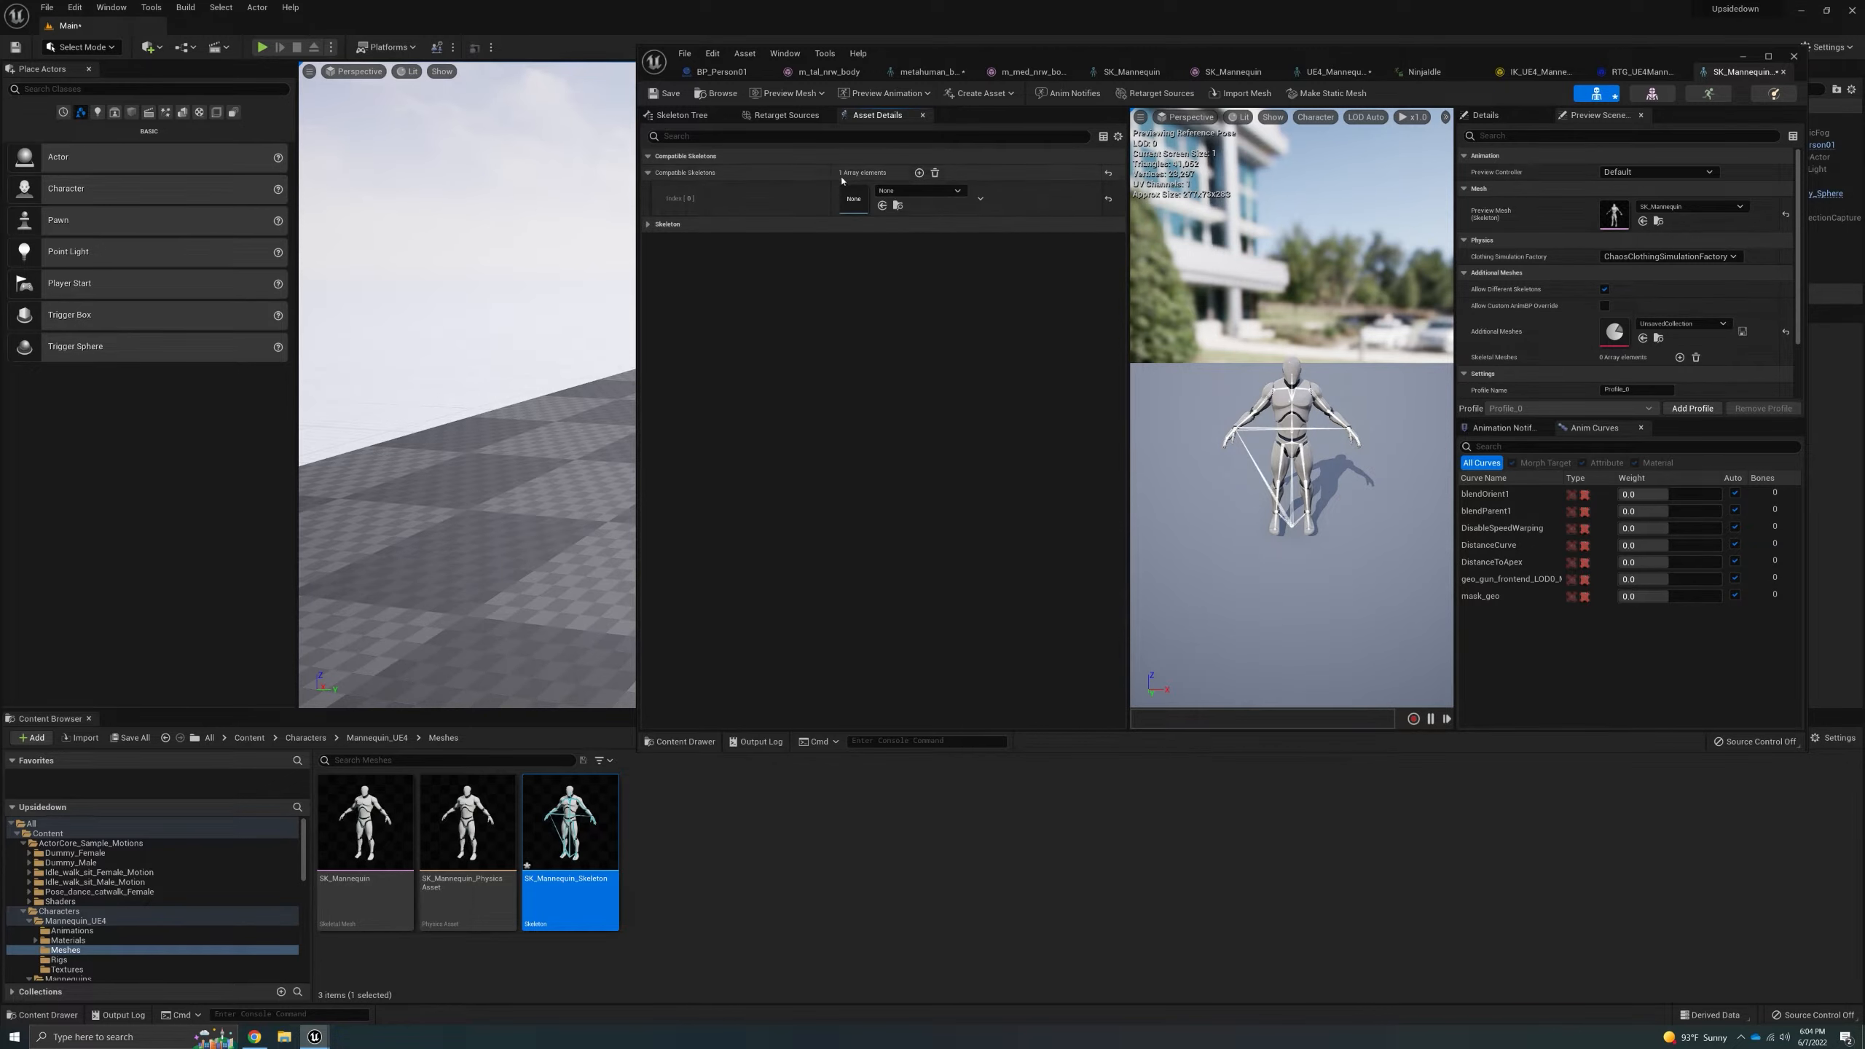
{"action": "left_click", "coordinate": [1424, 71]}
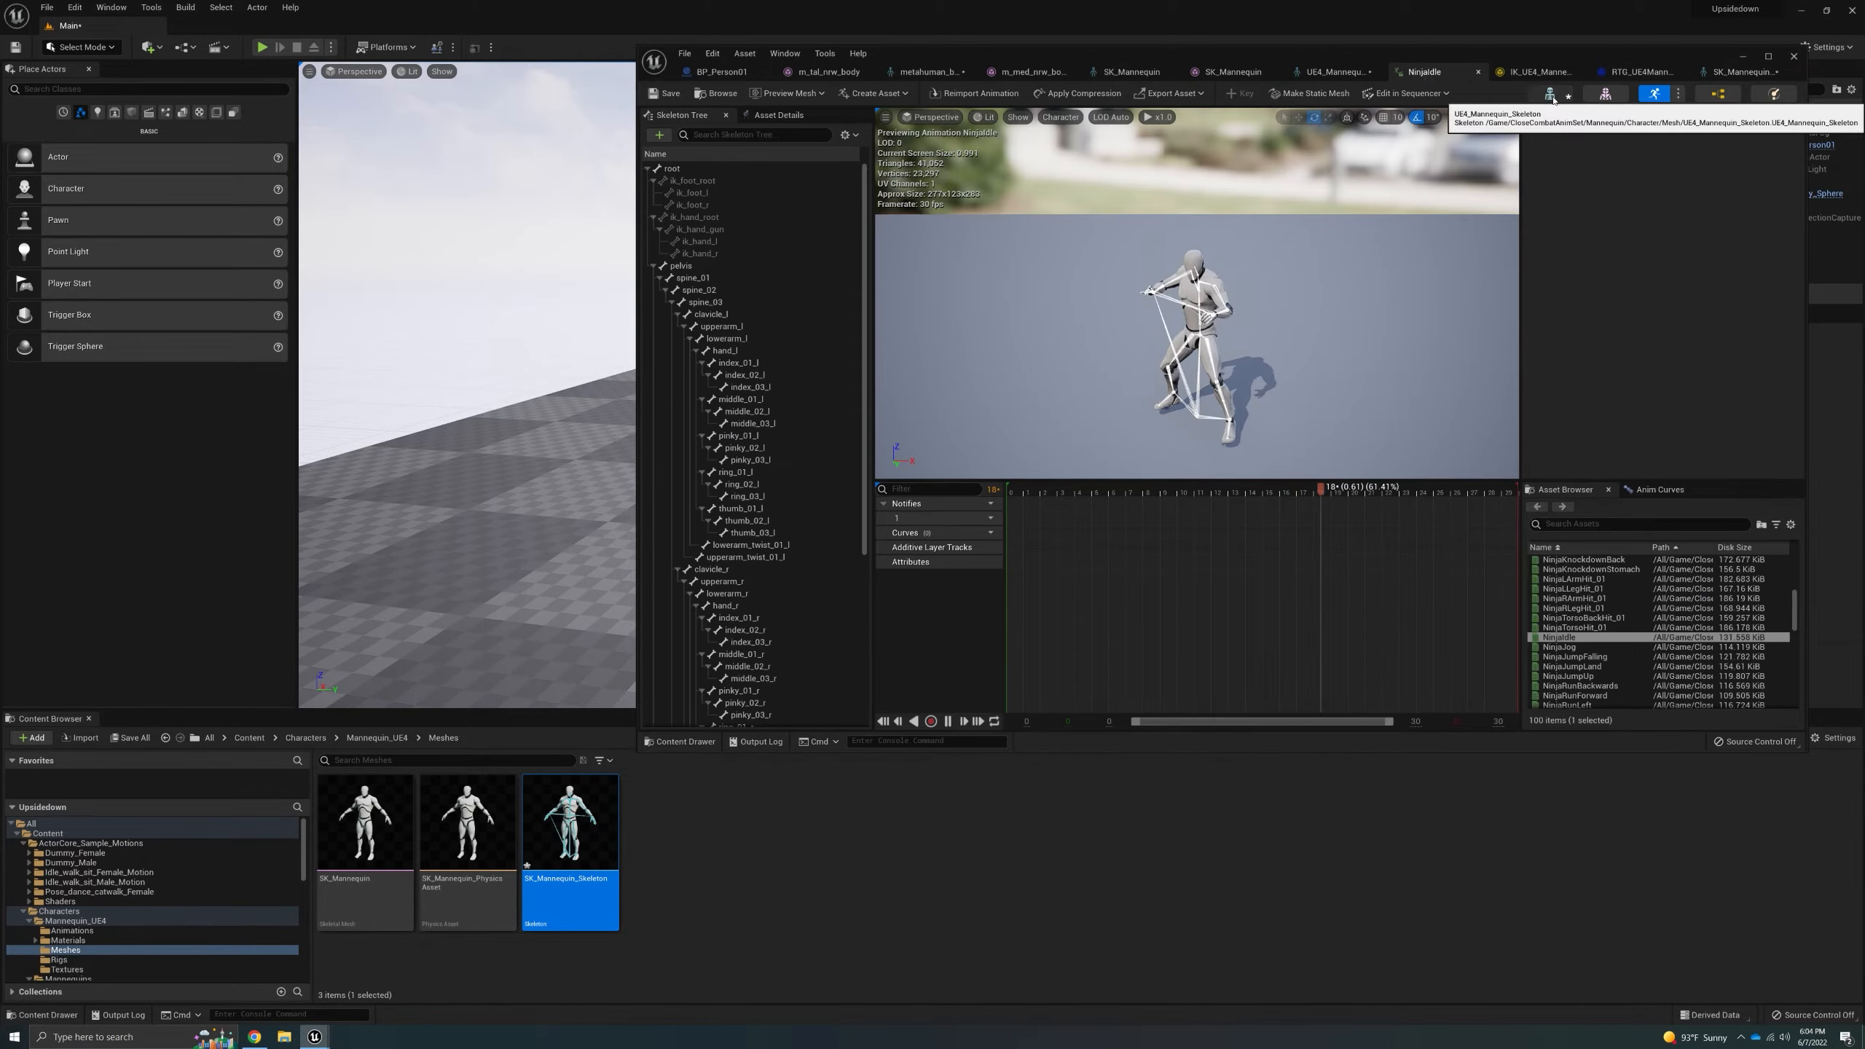
{"action": "left_click", "coordinate": [1332, 72]}
{"action": "left_click", "coordinate": [720, 94]}
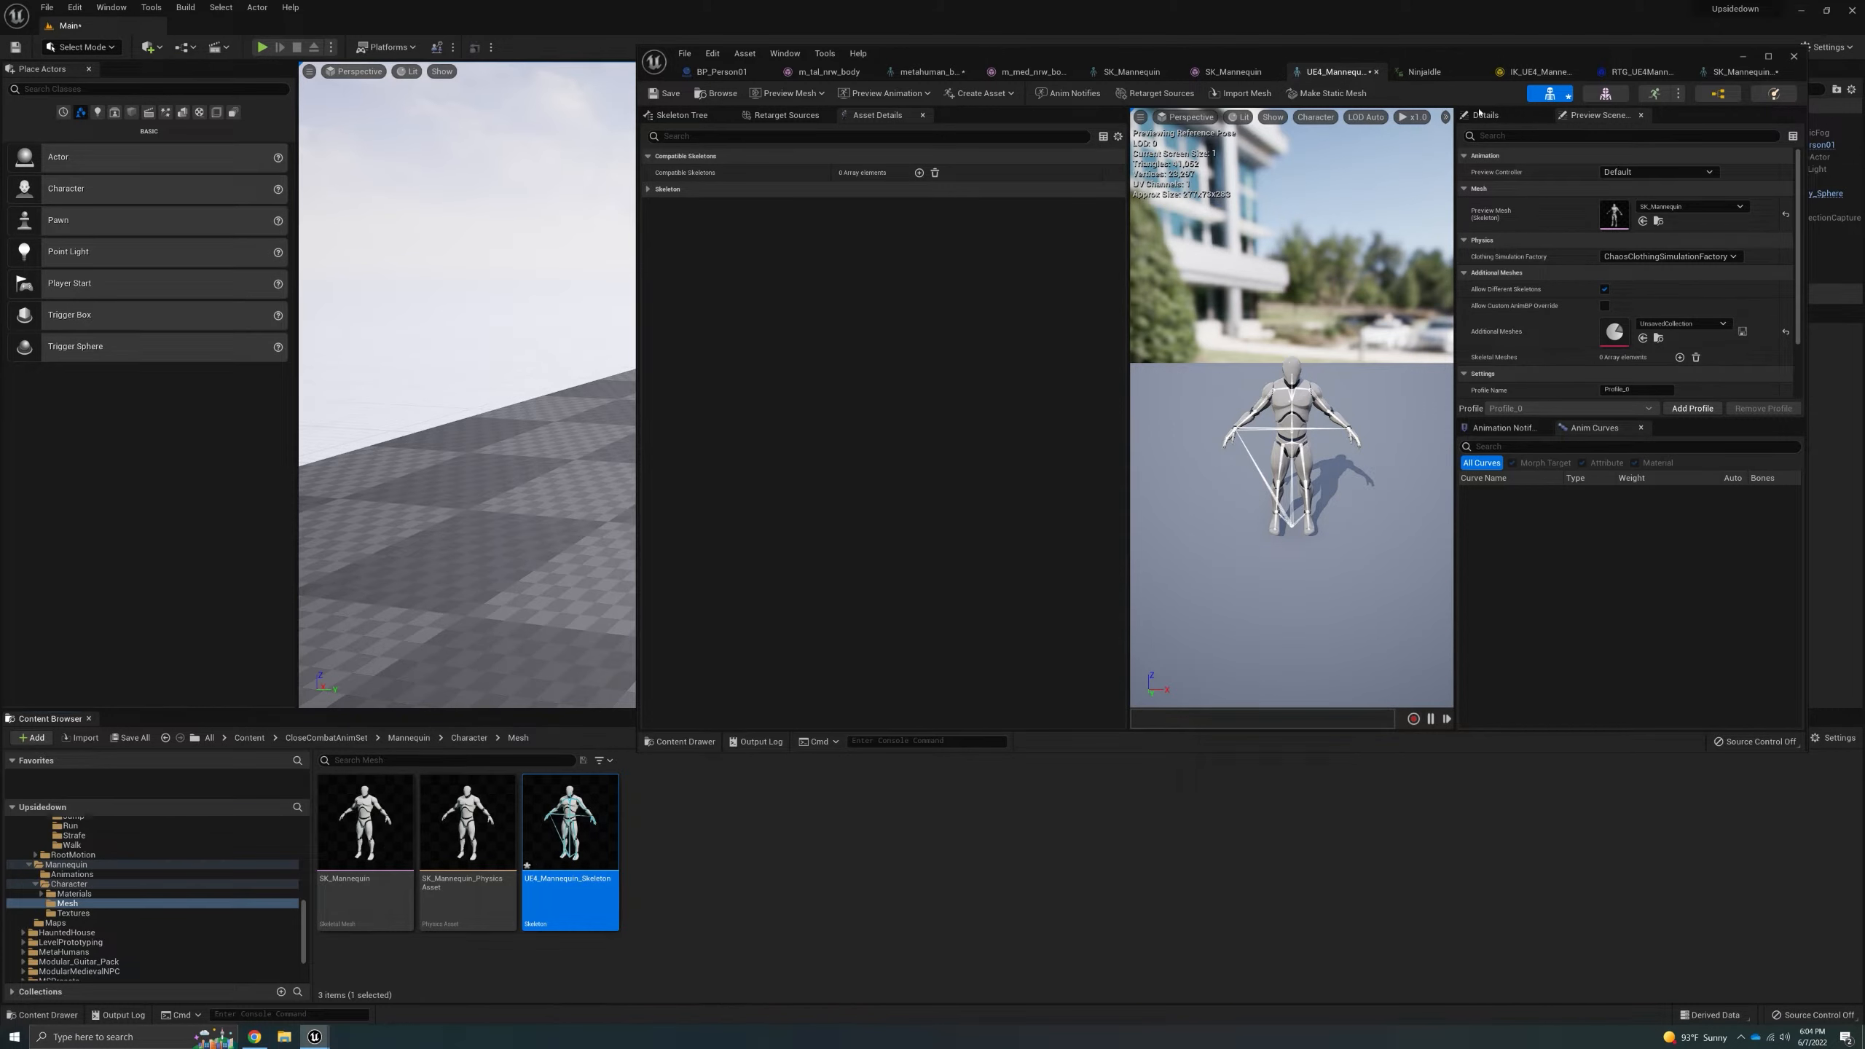
{"action": "left_click", "coordinate": [1727, 74]}
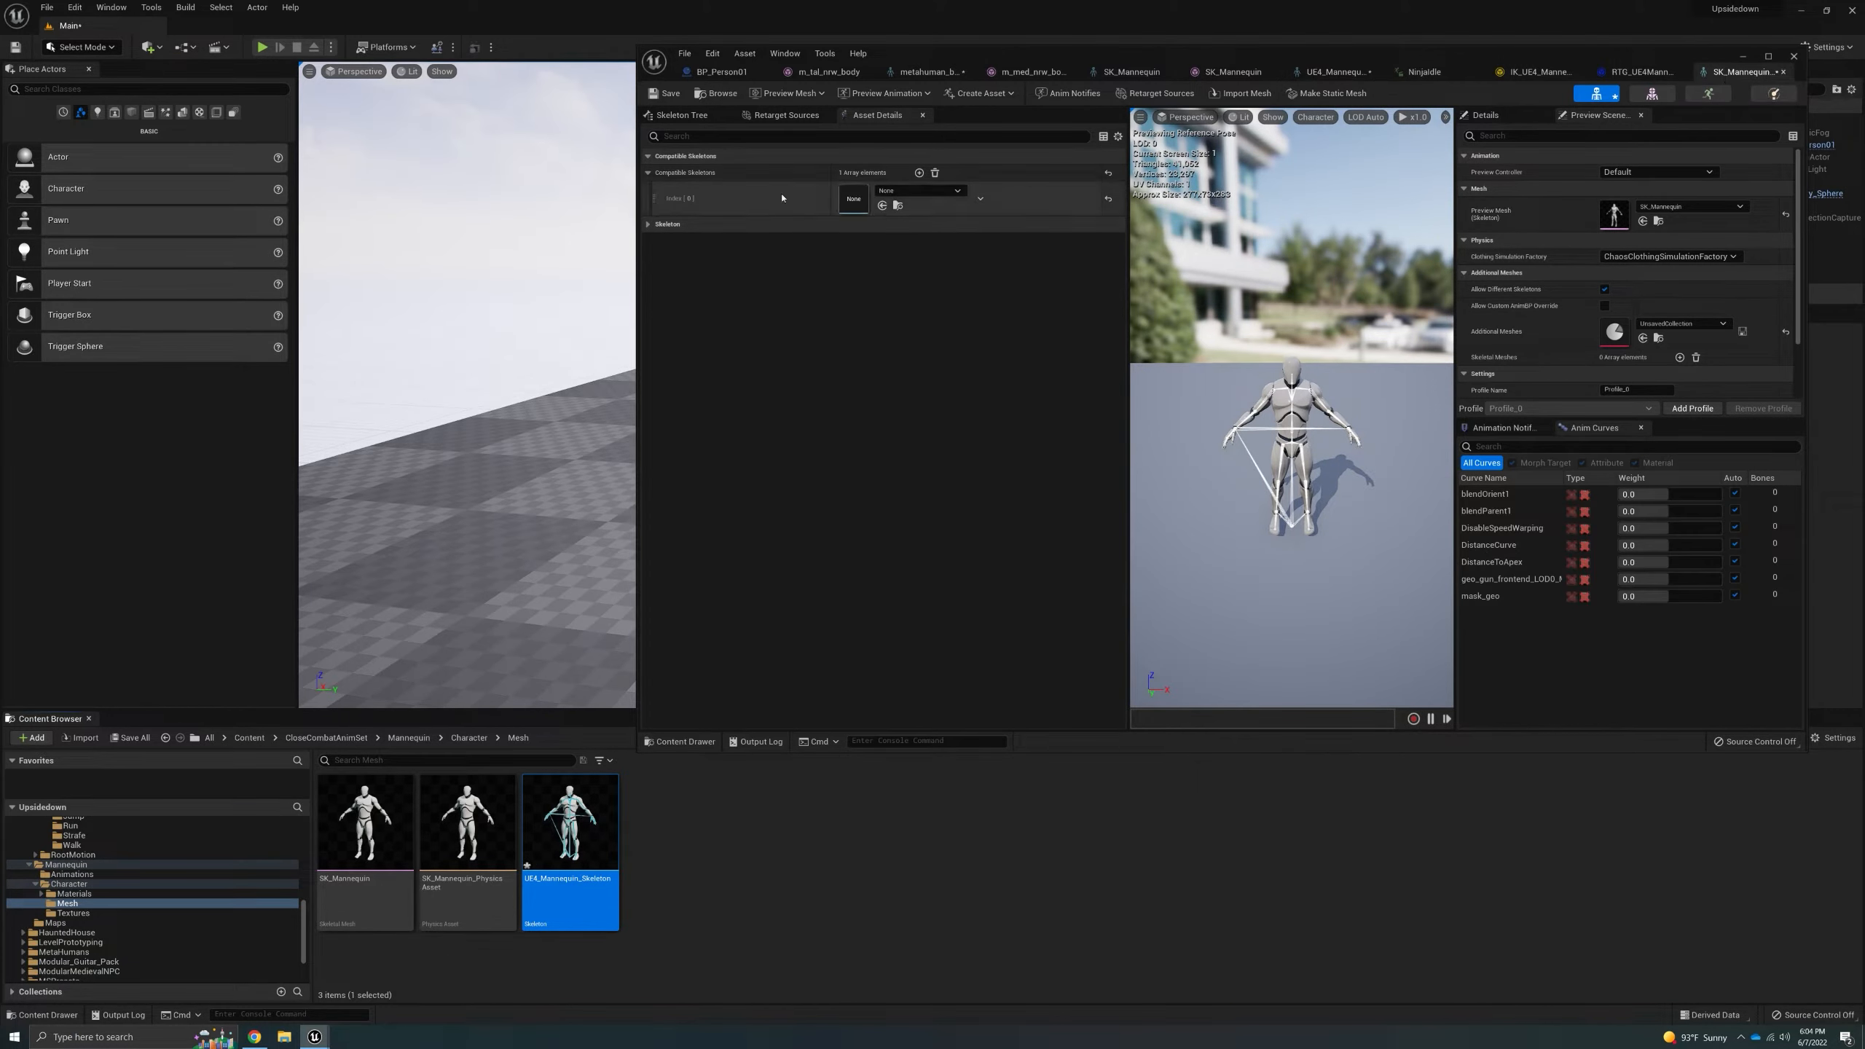
{"action": "left_click_drag", "start_coordinate": [571, 837], "coordinate": [866, 205]}
- Locate the RTG_UE4Manny_UE5Manny retargeter in the project content, then close and reopen it to refresh its animation list
{"action": "left_click", "coordinate": [1641, 72]}
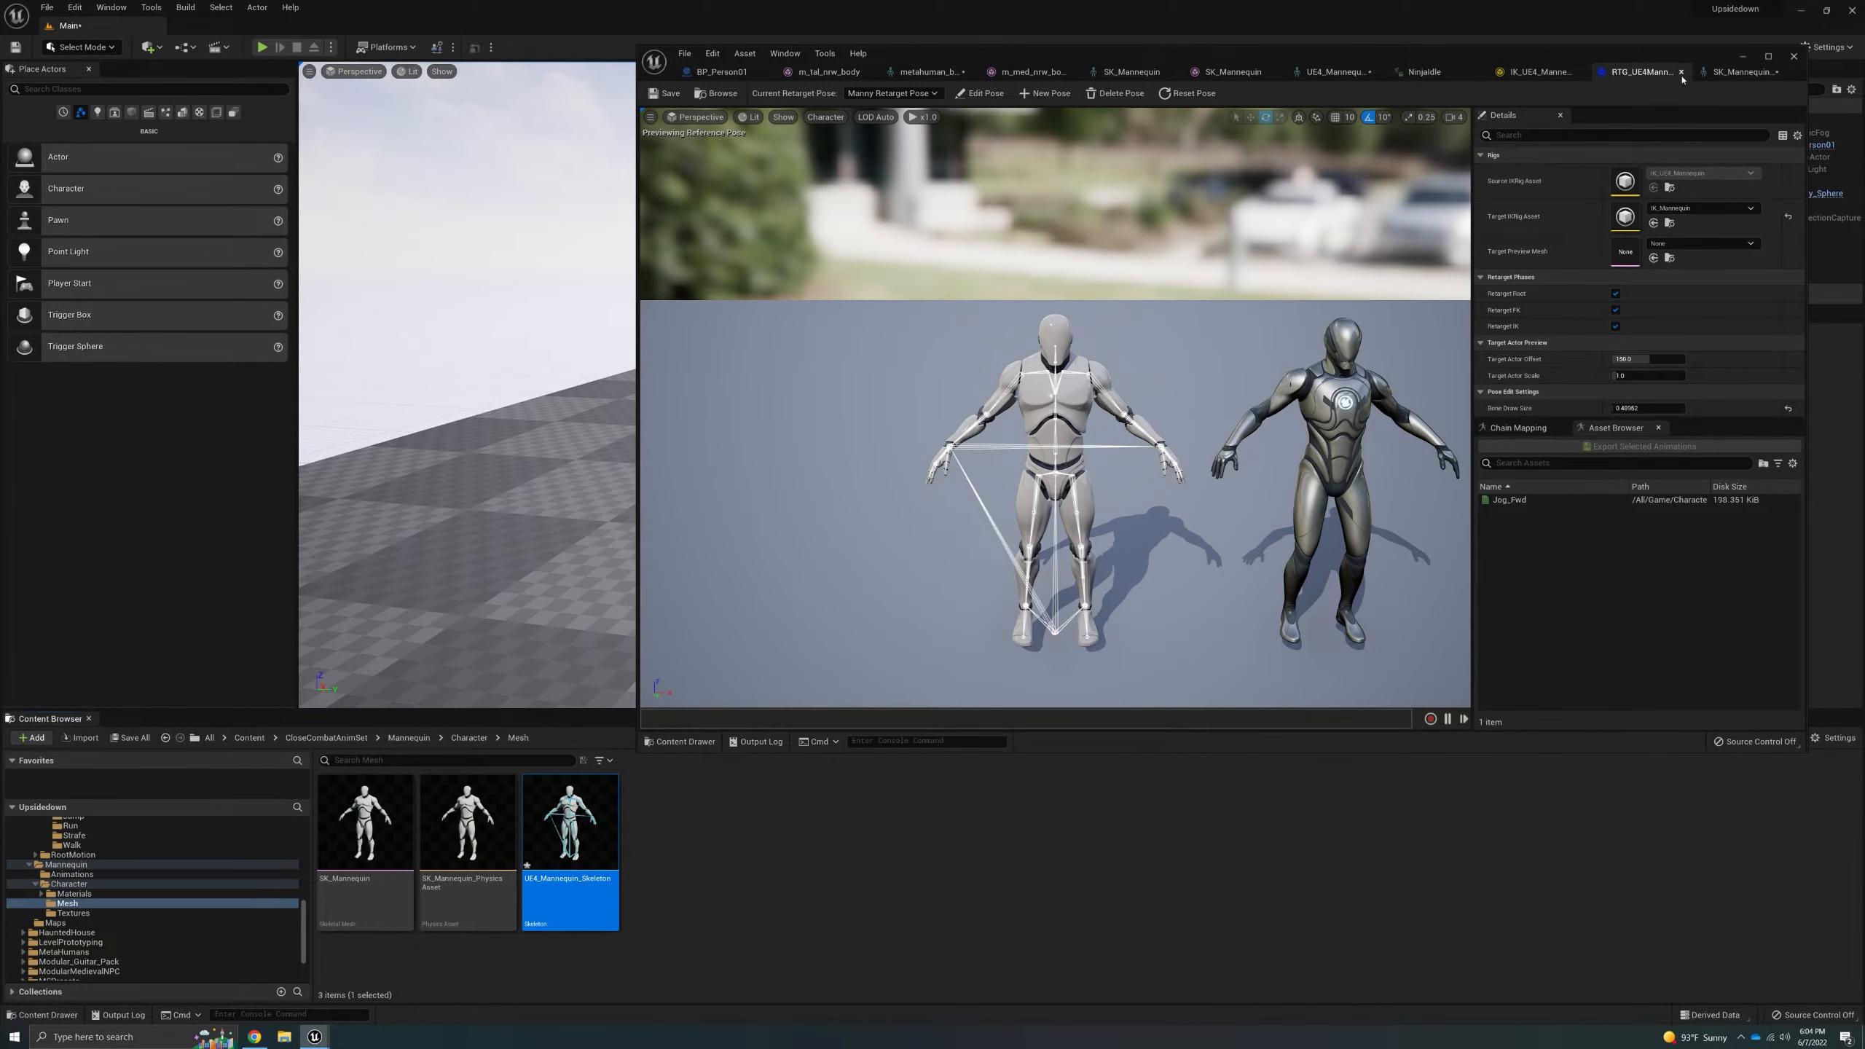
{"action": "left_click", "coordinate": [716, 93]}
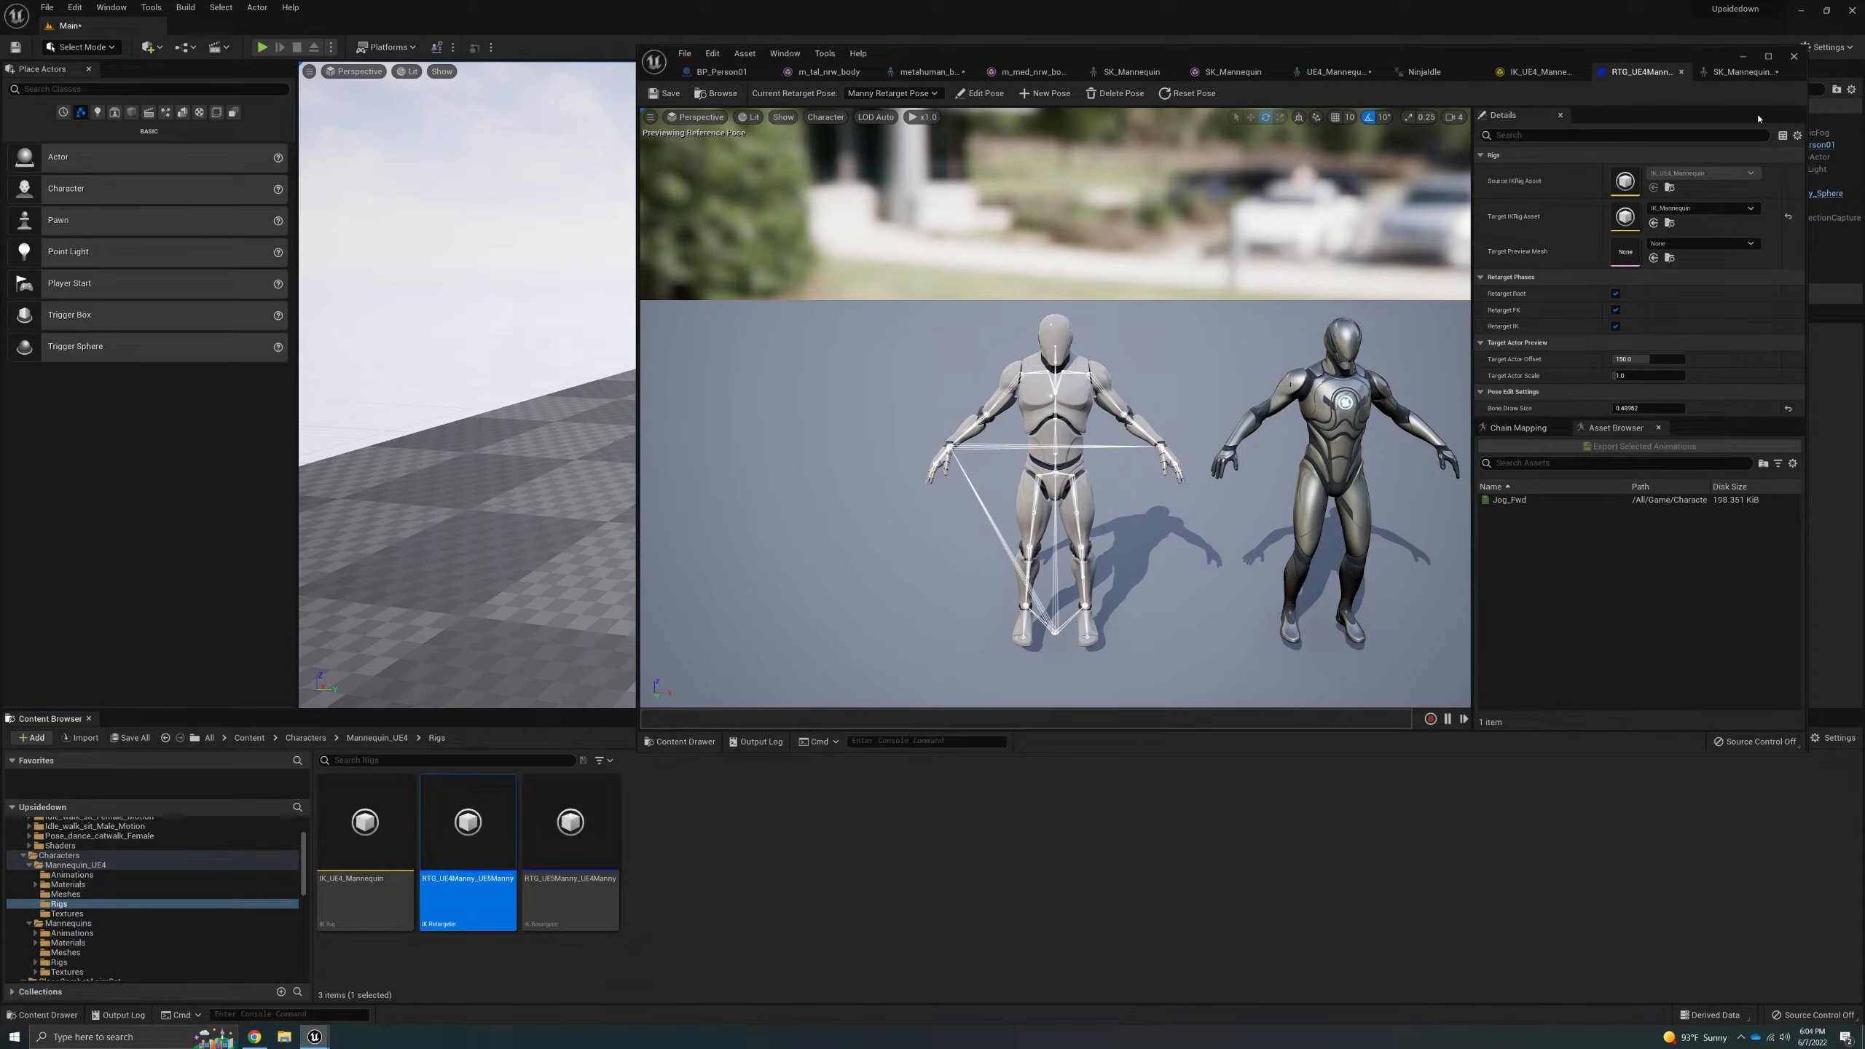
{"action": "left_click", "coordinate": [1681, 72]}
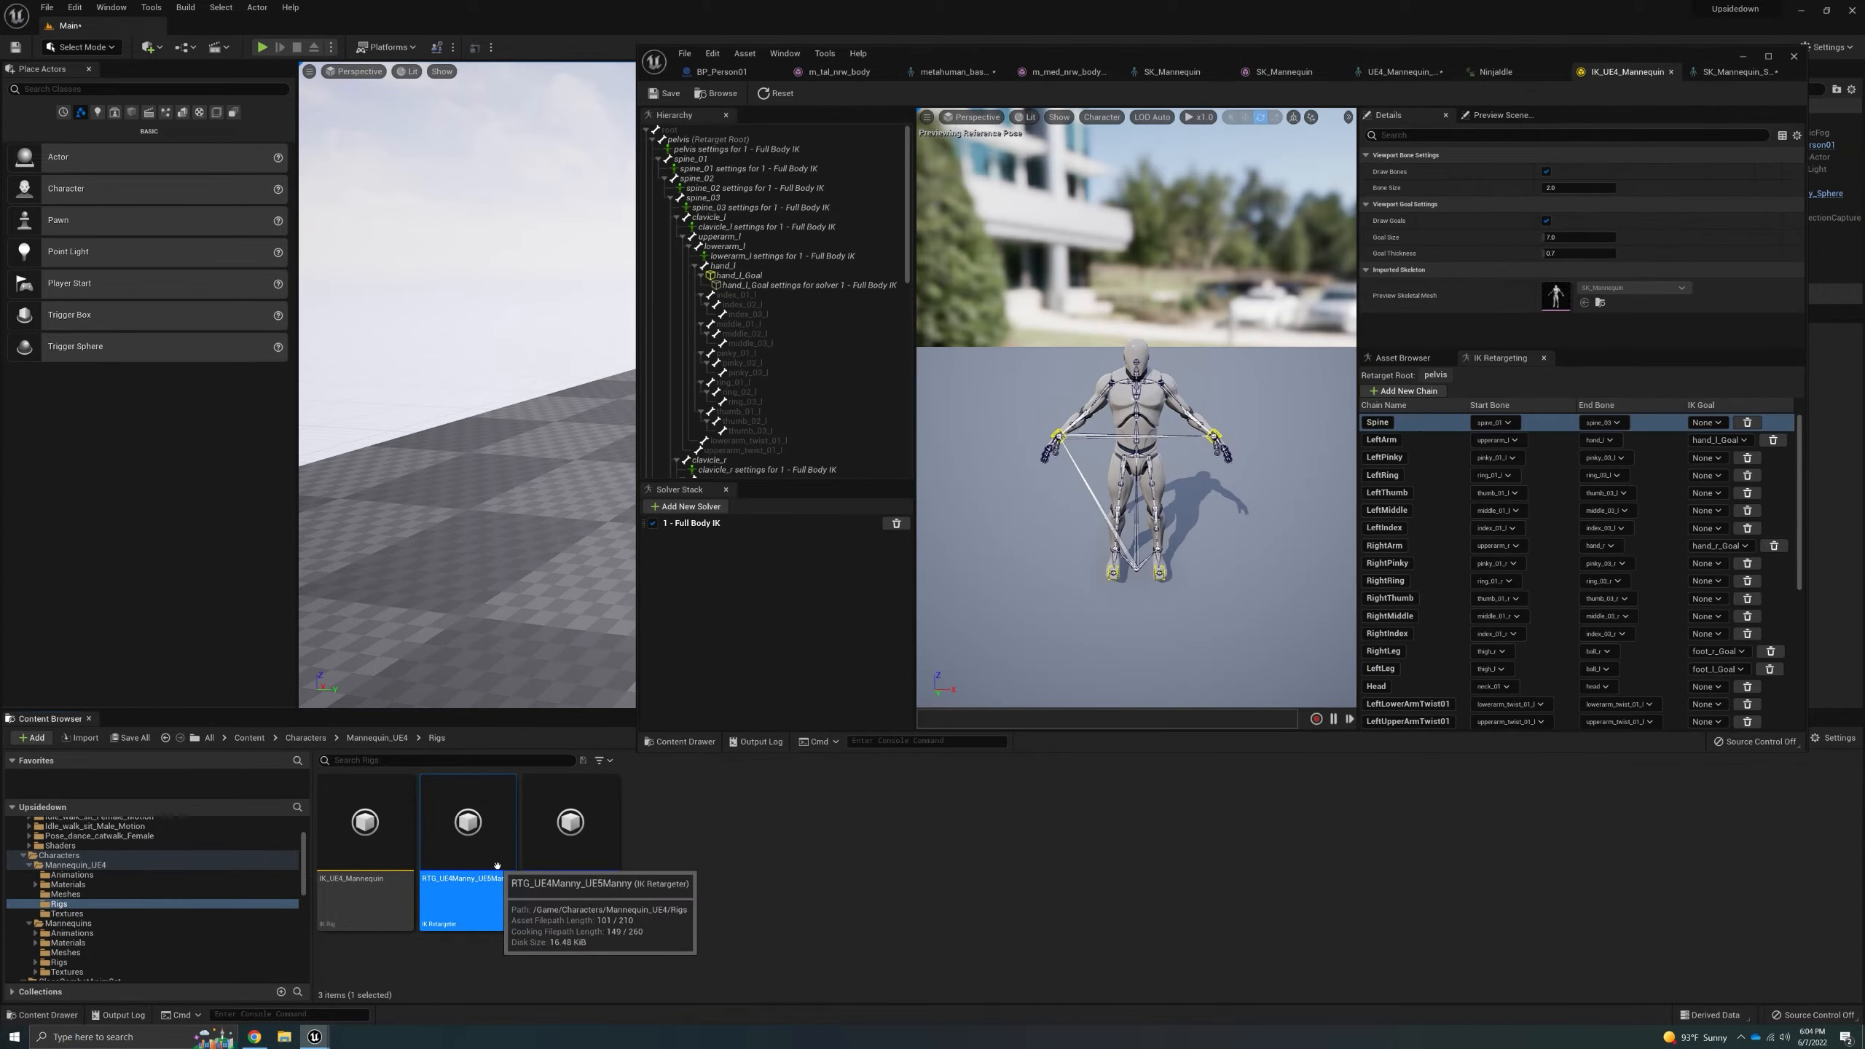
{"action": "double_click", "coordinate": [469, 845]}
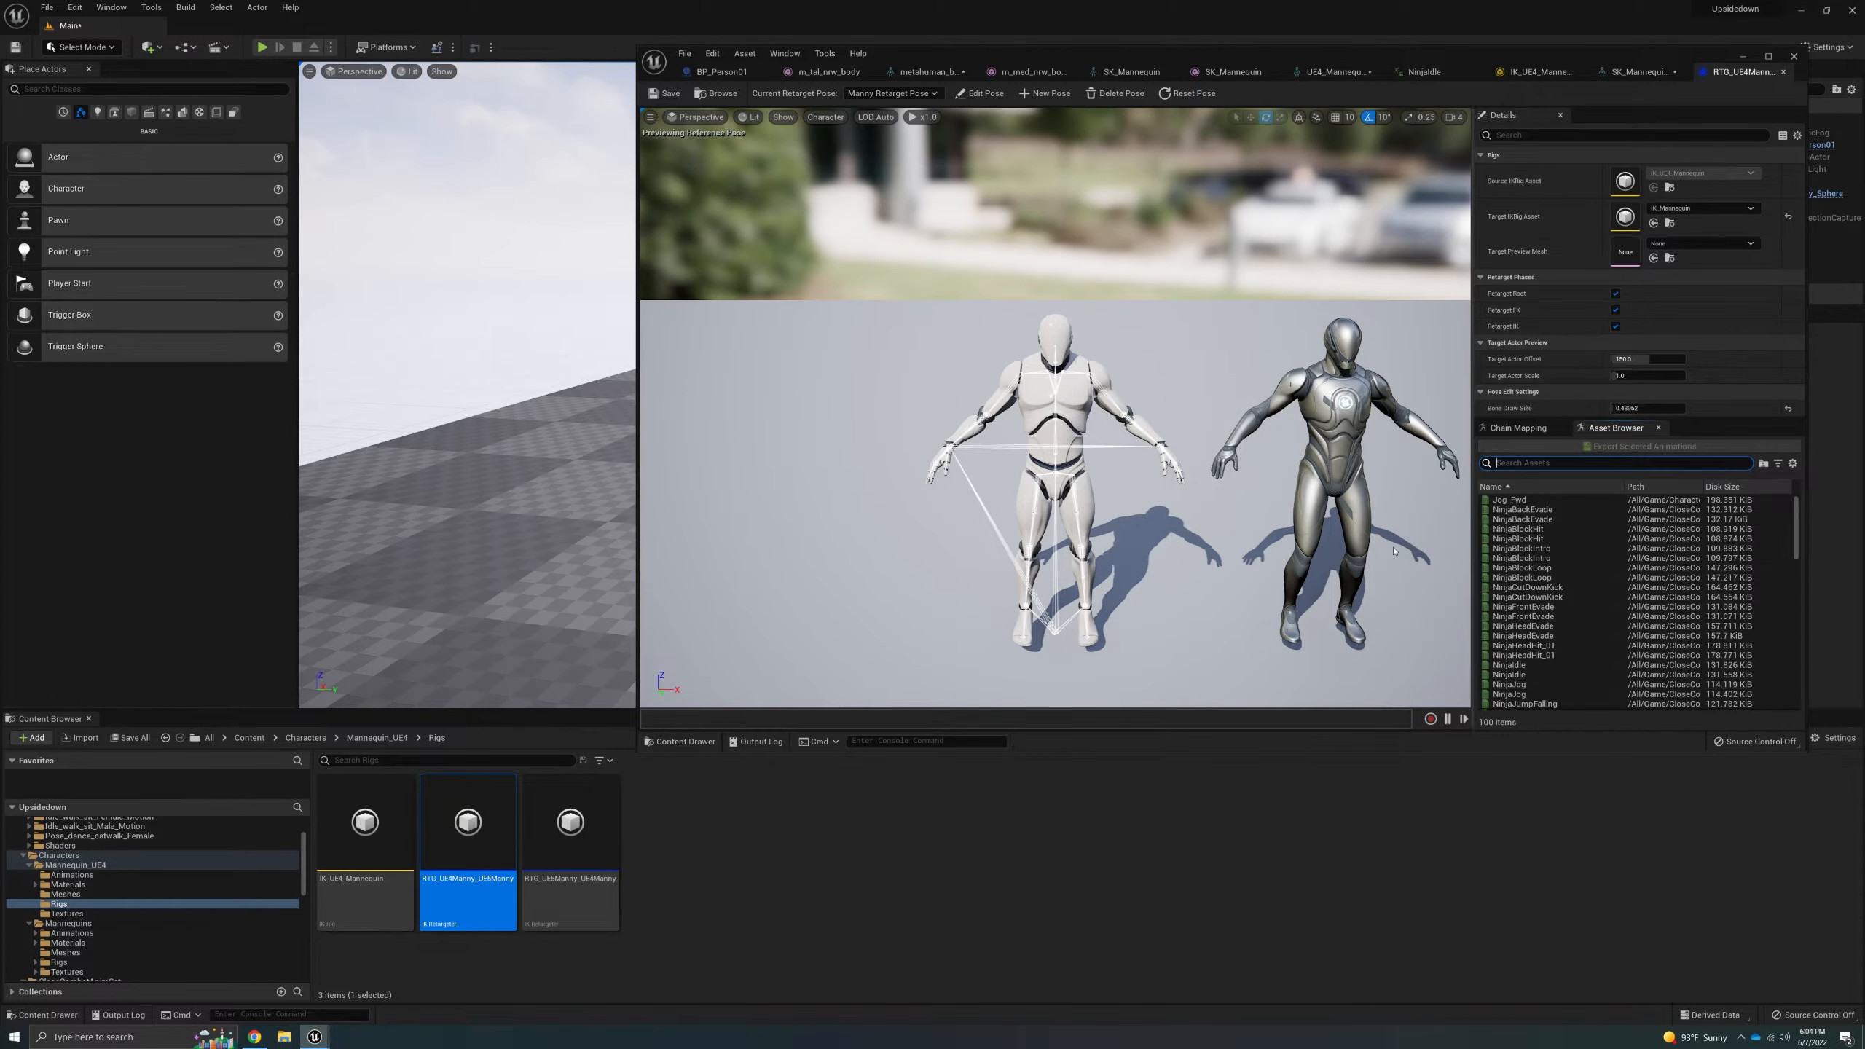
- Preview the NinjaBlockHit, NinjaHeadEvade, NinjaIdle, NinjaHeadHit_01 and NinjaJumpLand animations on both mannequins in the retargeter
{"action": "left_click", "coordinate": [1520, 538]}
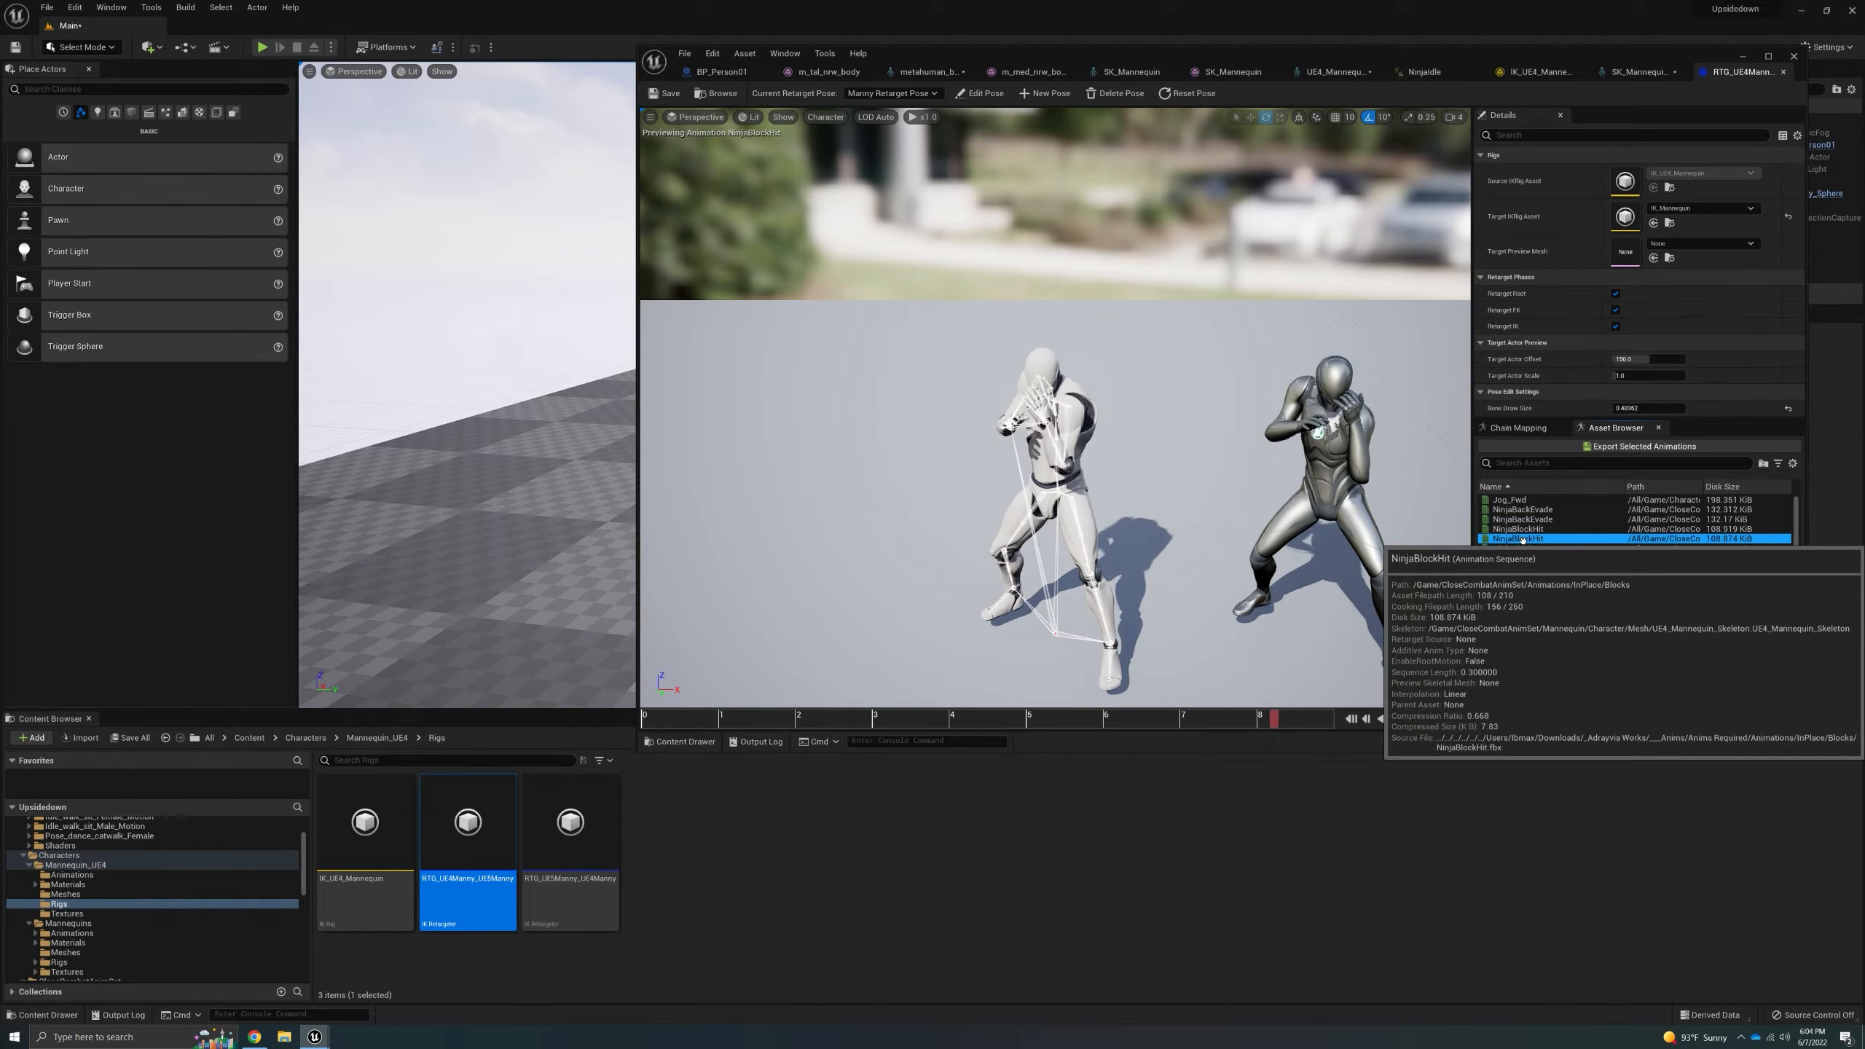
{"action": "scroll", "coordinate": [1562, 577], "scroll_direction": "down", "scroll_amount": 2}
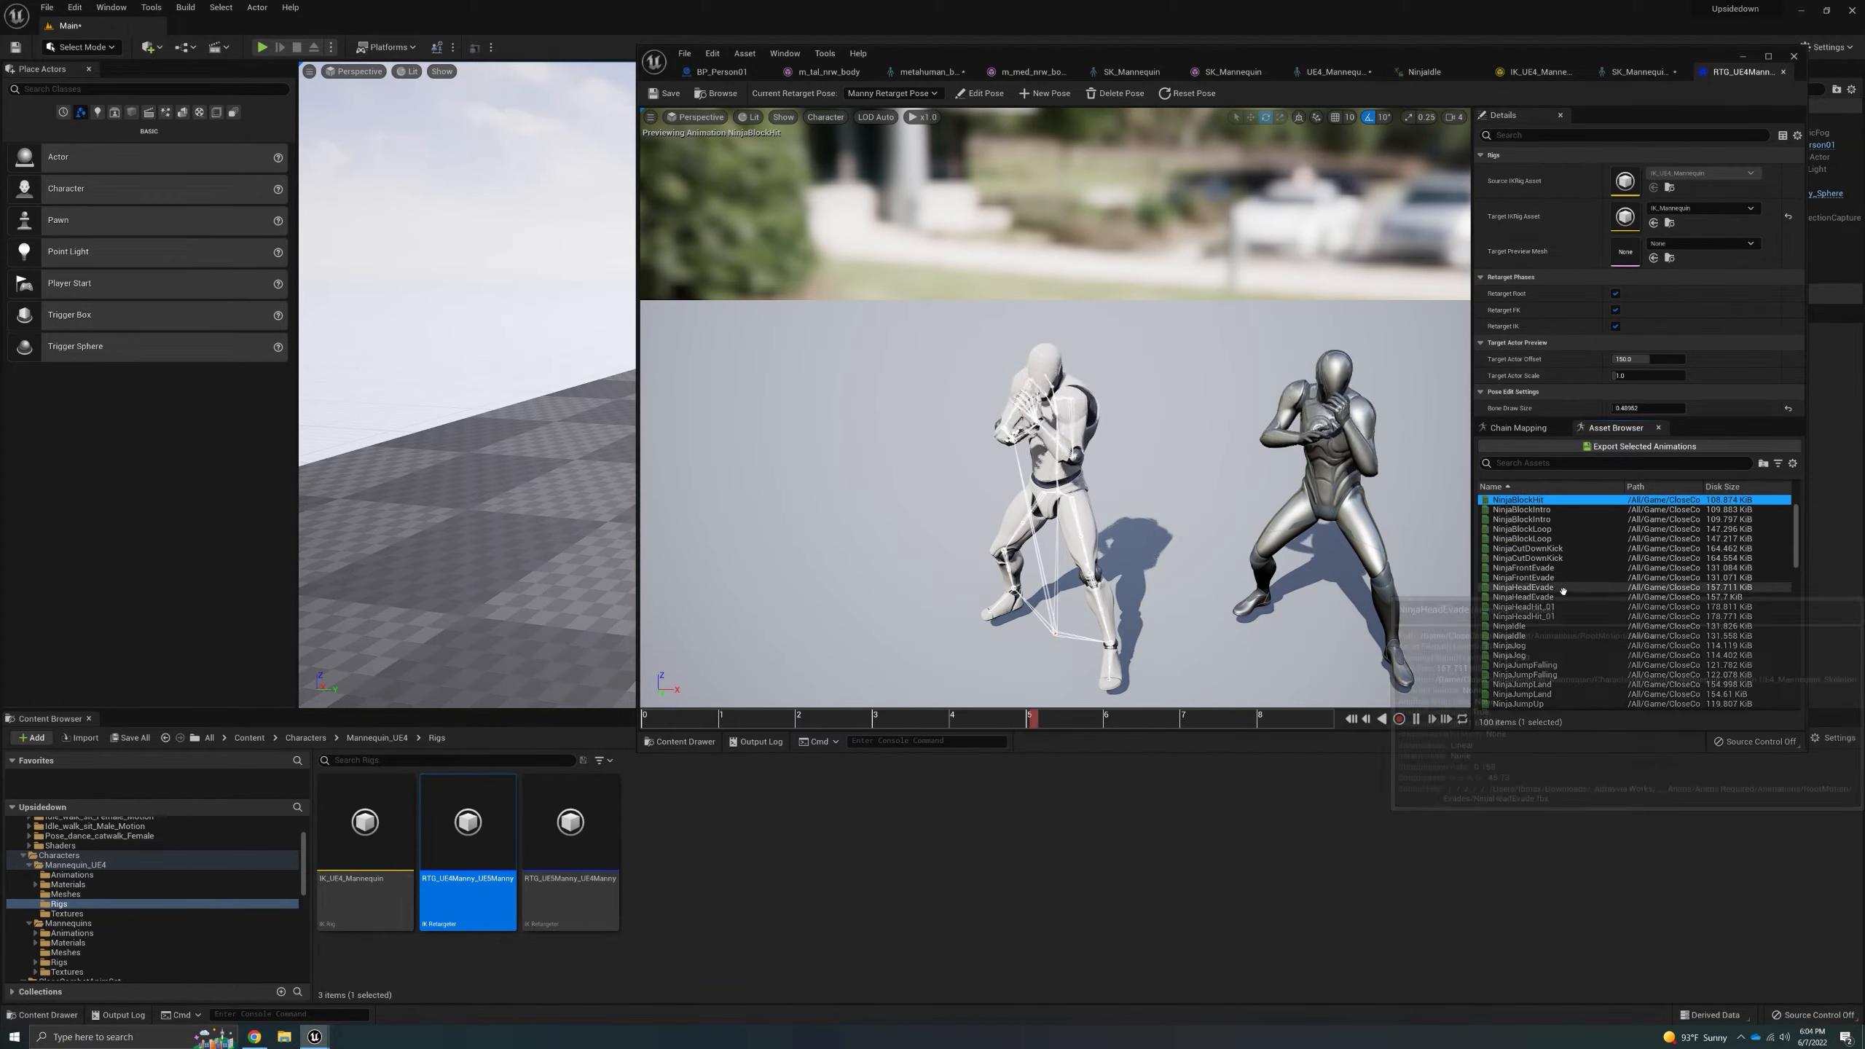
{"action": "left_click", "coordinate": [1562, 587]}
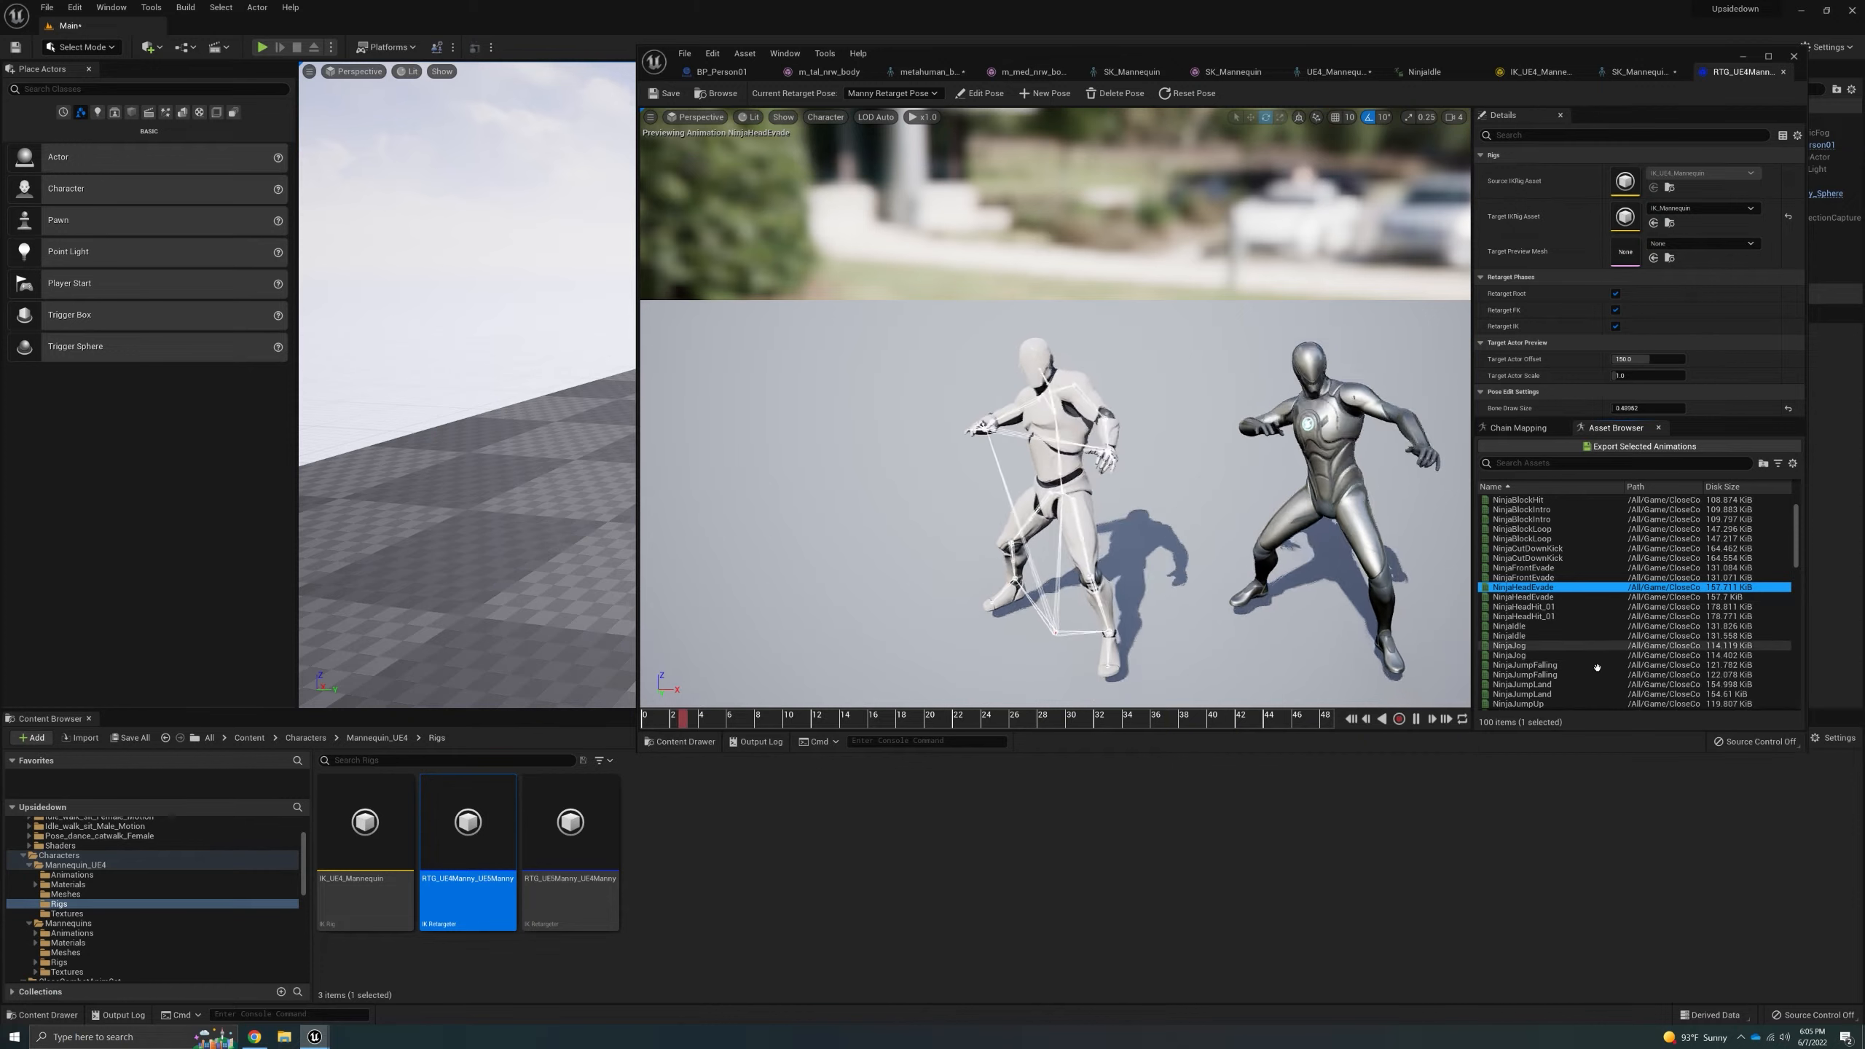
{"action": "left_click", "coordinate": [1579, 635]}
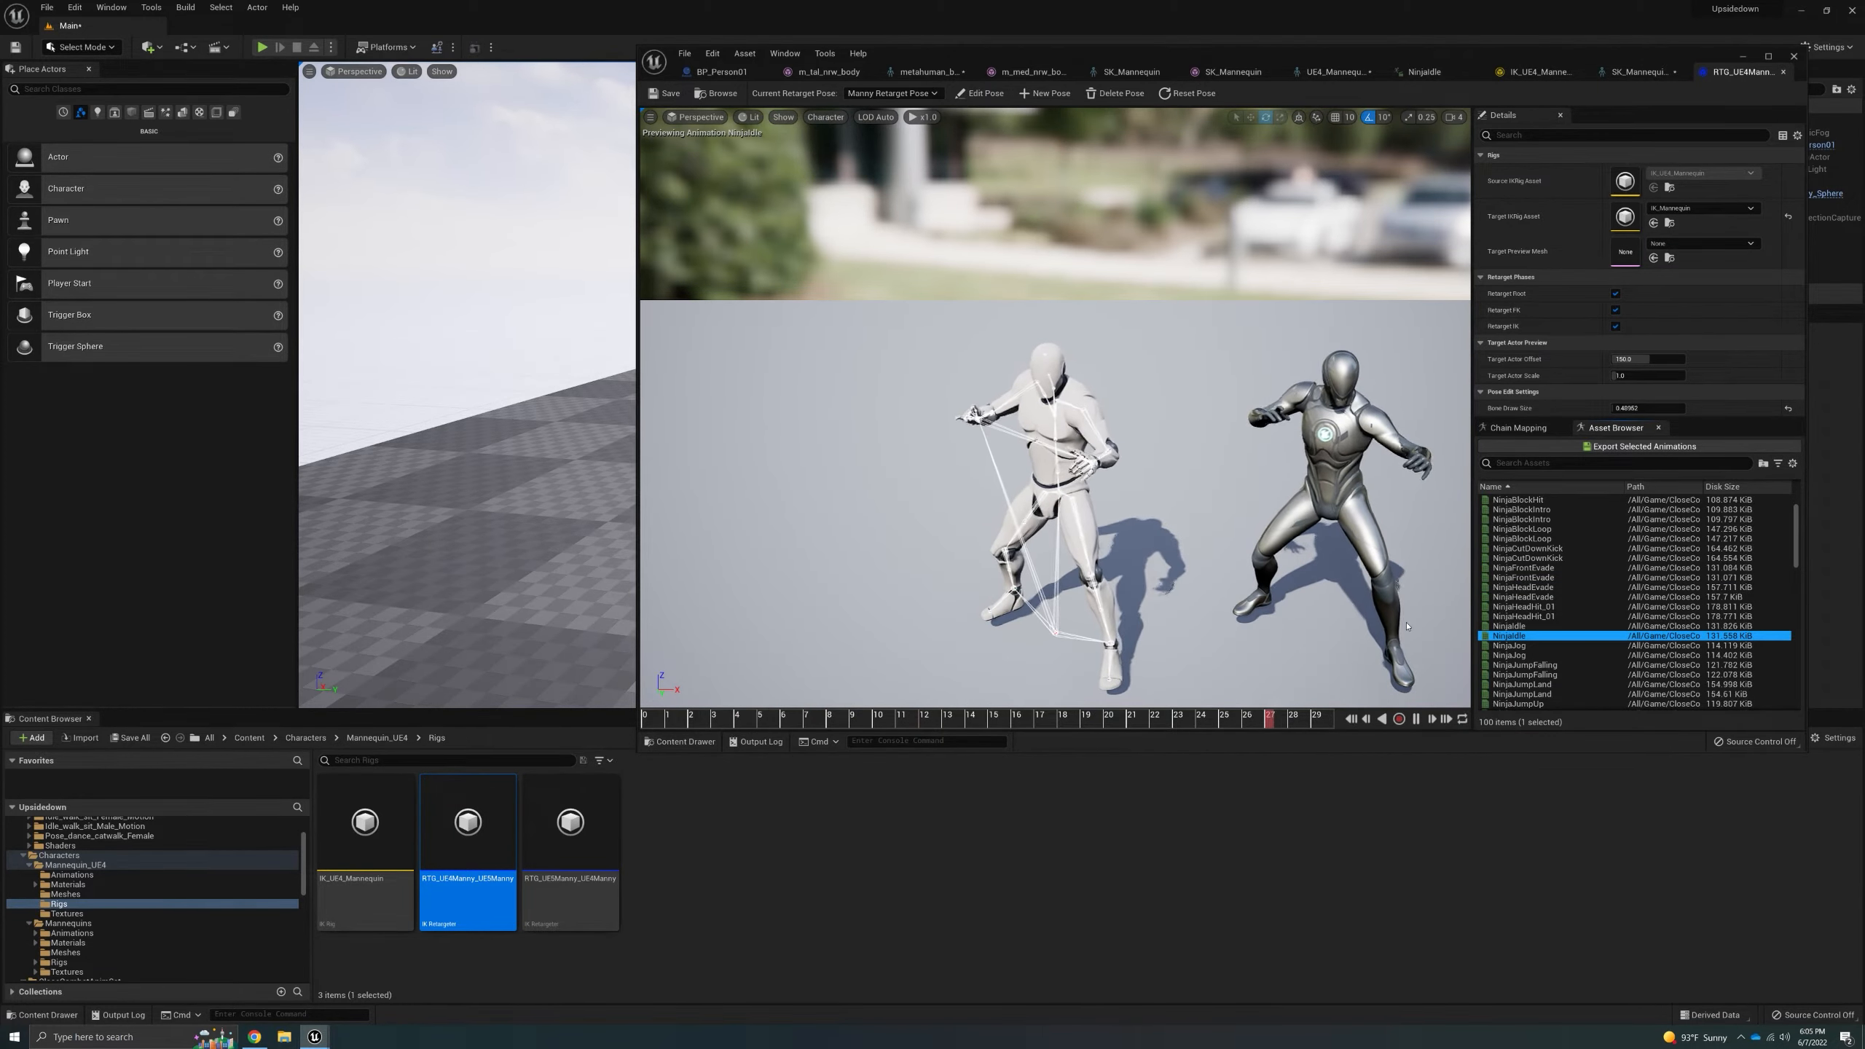
{"action": "left_click", "coordinate": [1562, 626]}
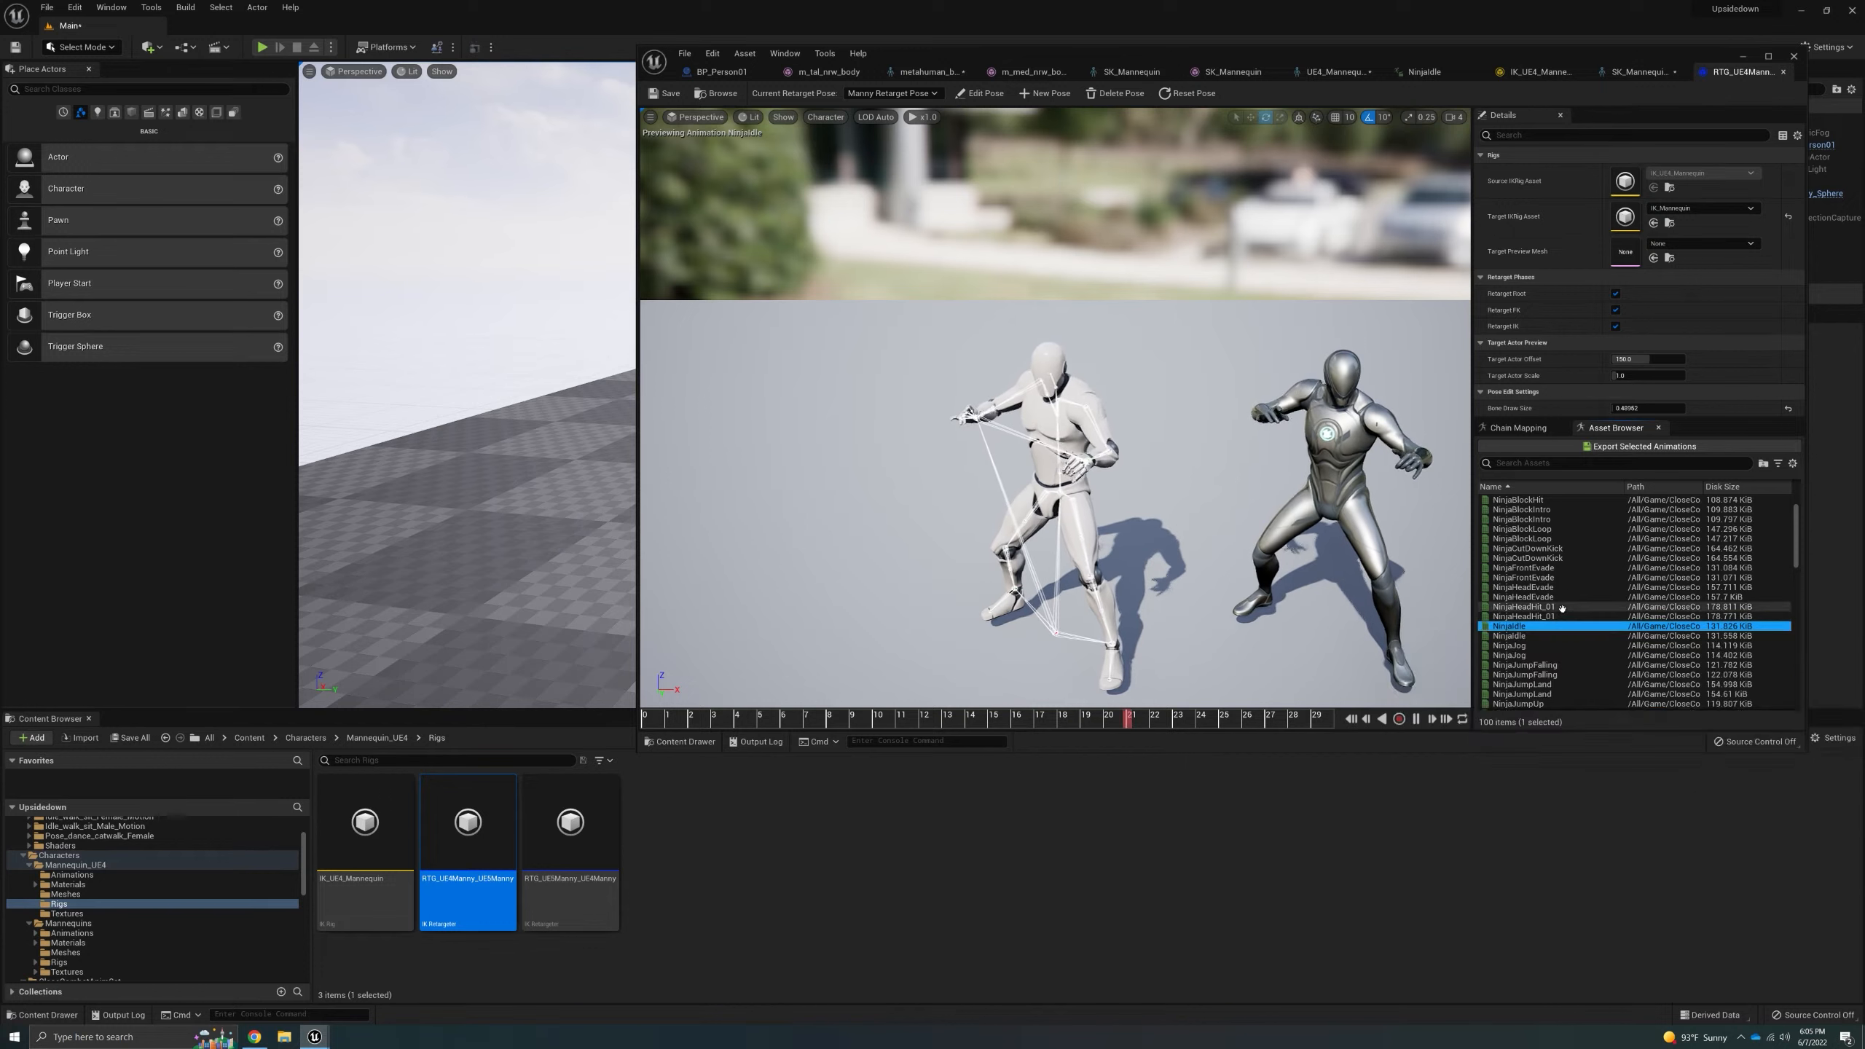
{"action": "left_click", "coordinate": [1562, 607]}
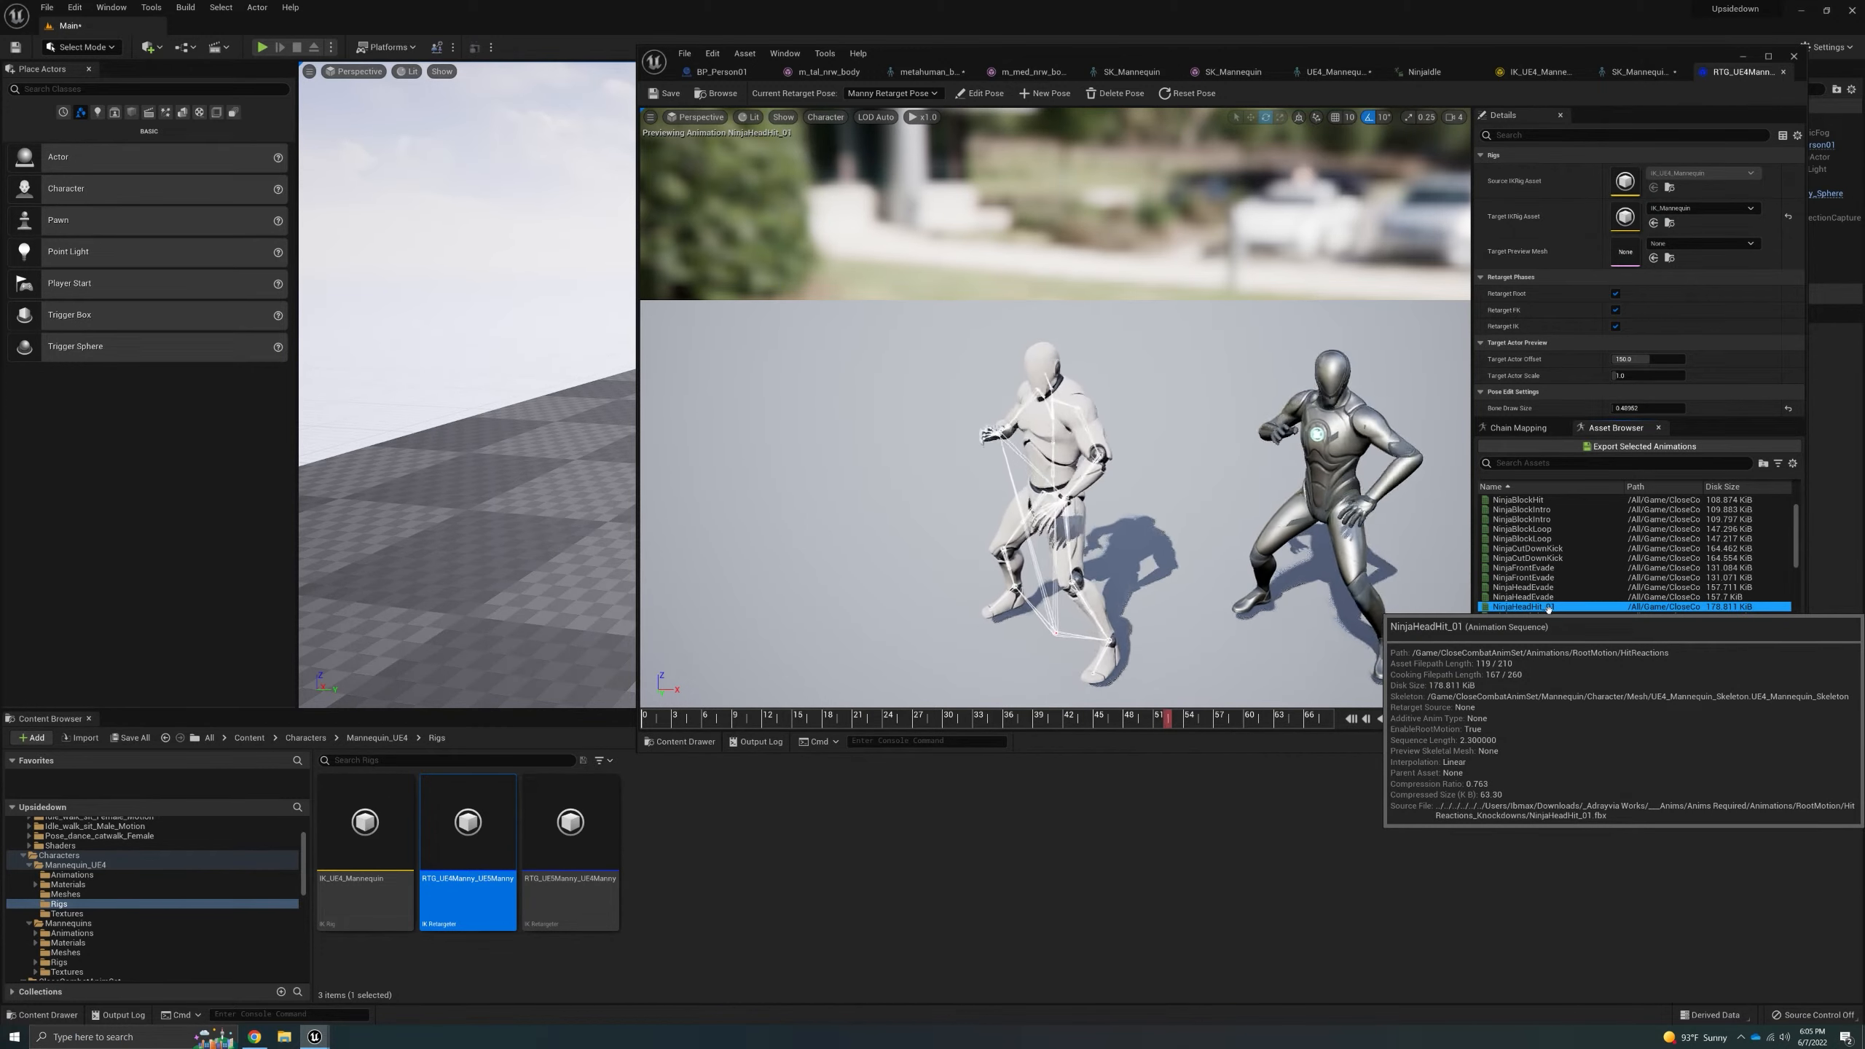
{"action": "left_click", "coordinate": [1565, 684]}
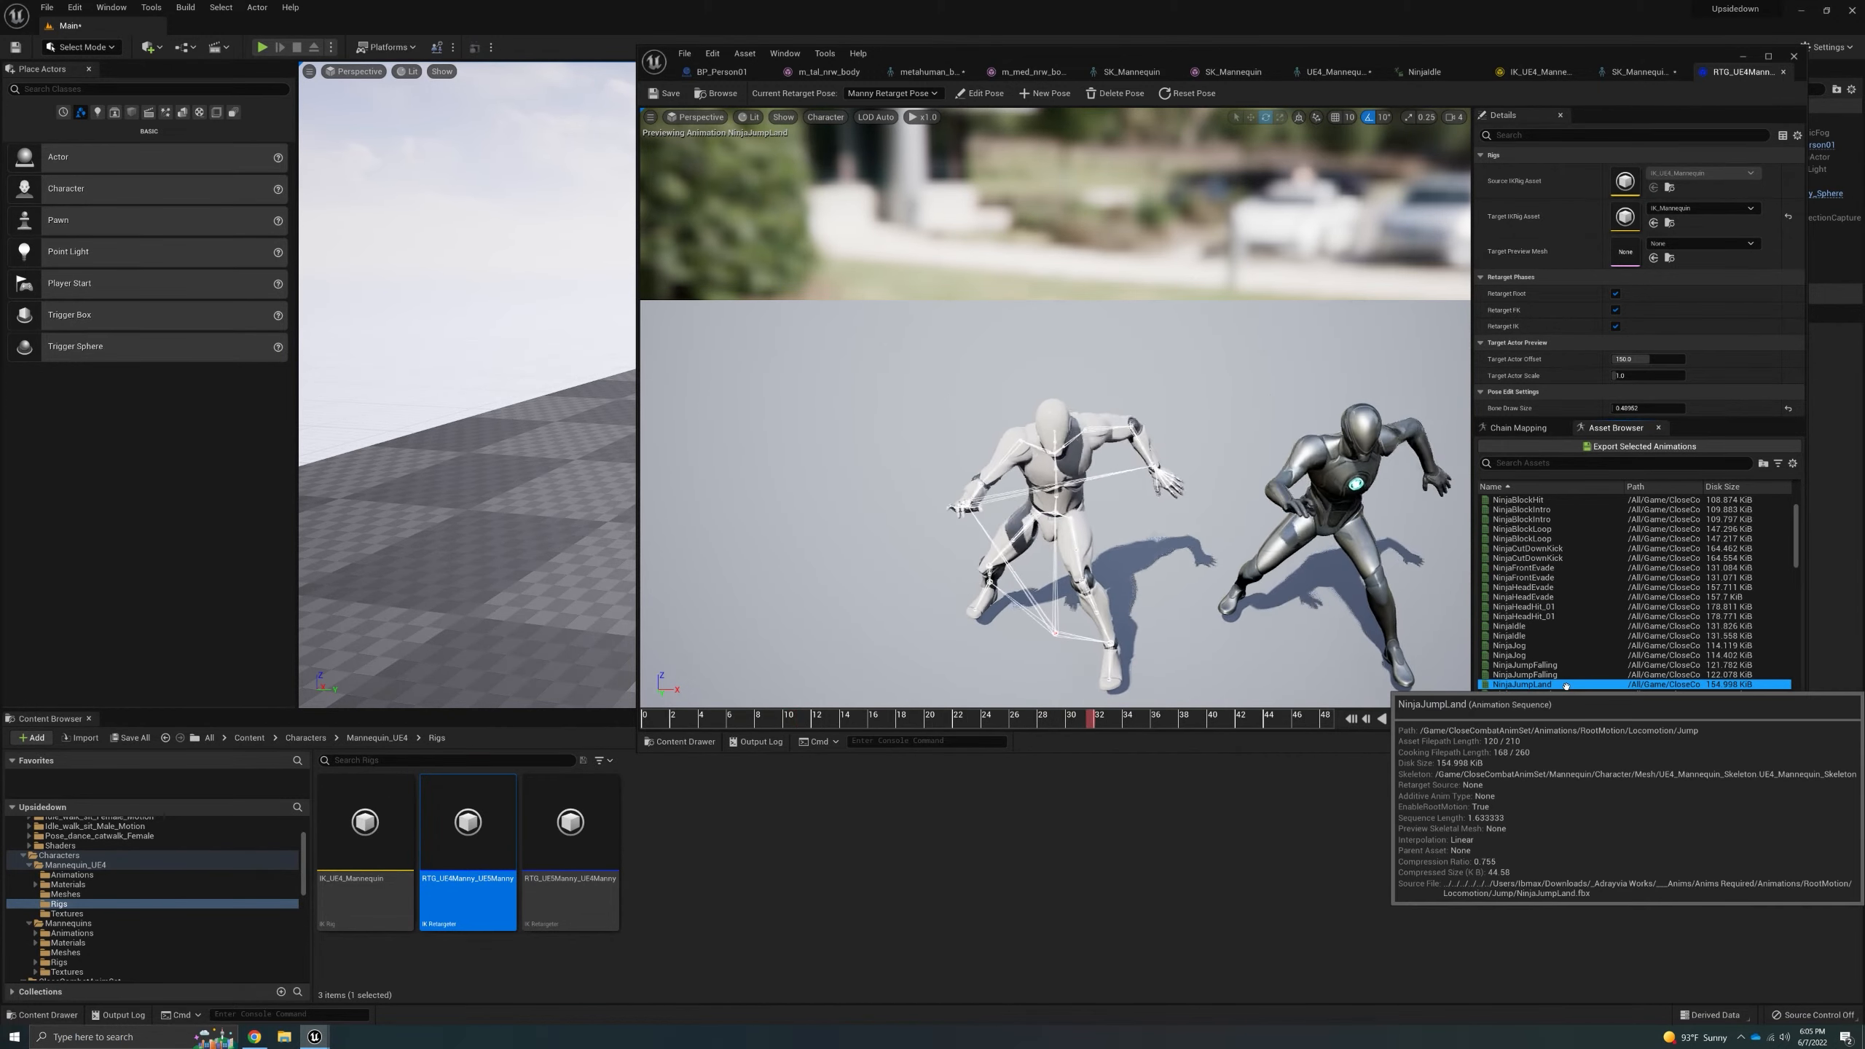
- Preview the NinjaJog animation, pause it between frames 11 and 12, and compare both mannequins' poses from several angles
{"action": "left_click", "coordinate": [1585, 645]}
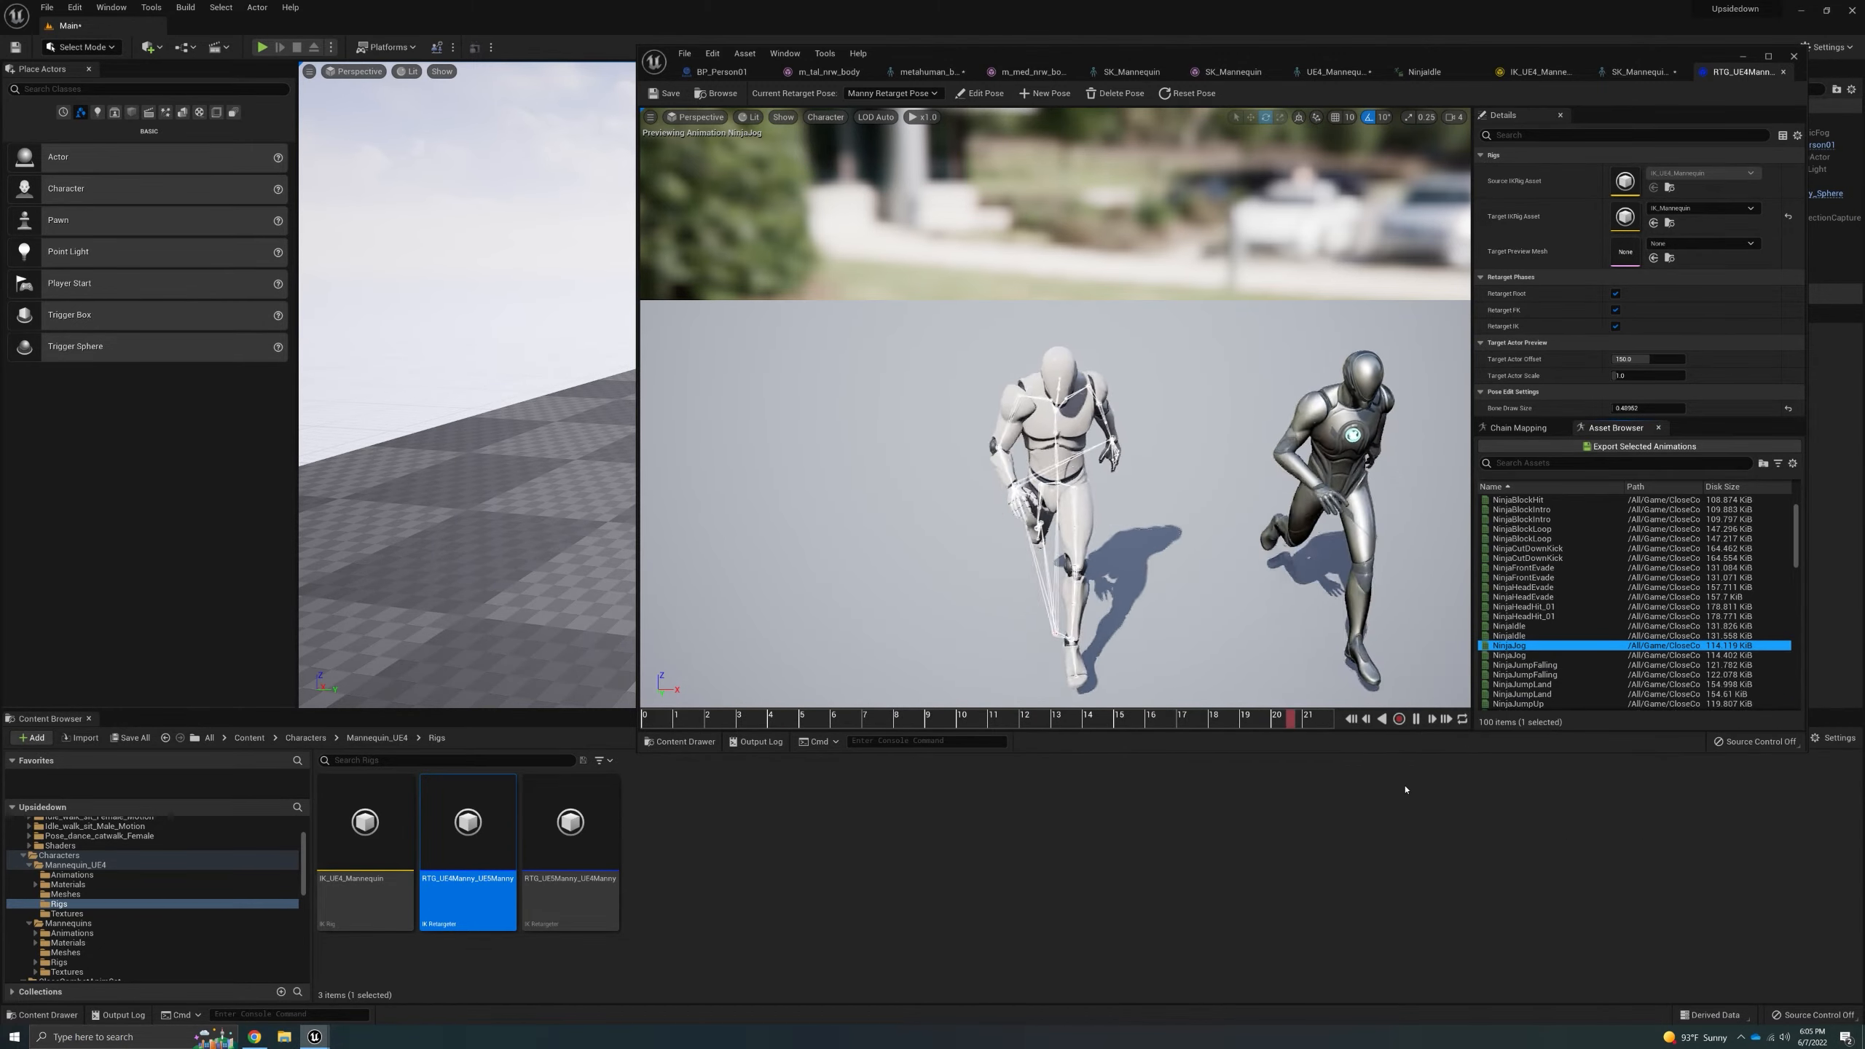
{"action": "right_click_drag", "start_coordinate": [1351, 471], "coordinate": [1379, 441]}
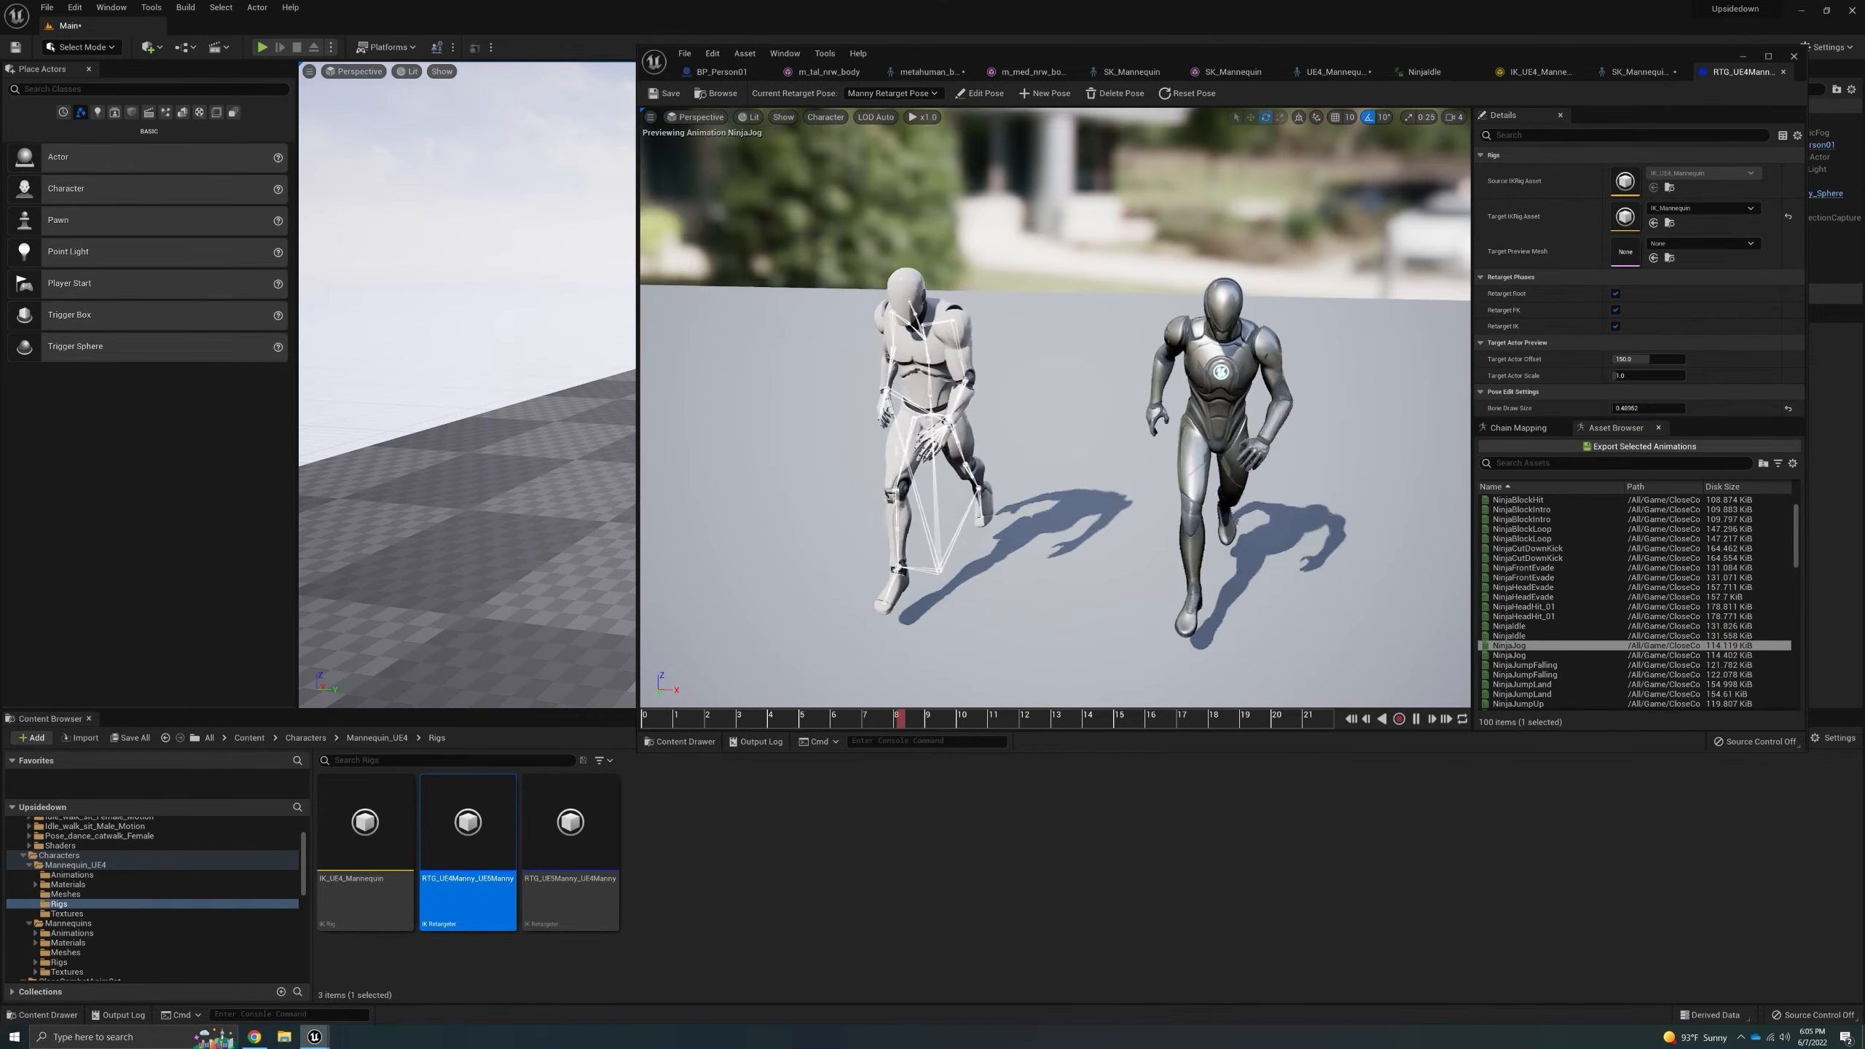
{"action": "left_click", "coordinate": [1415, 723]}
{"action": "left_click_drag", "start_coordinate": [1231, 722], "coordinate": [1013, 729]}
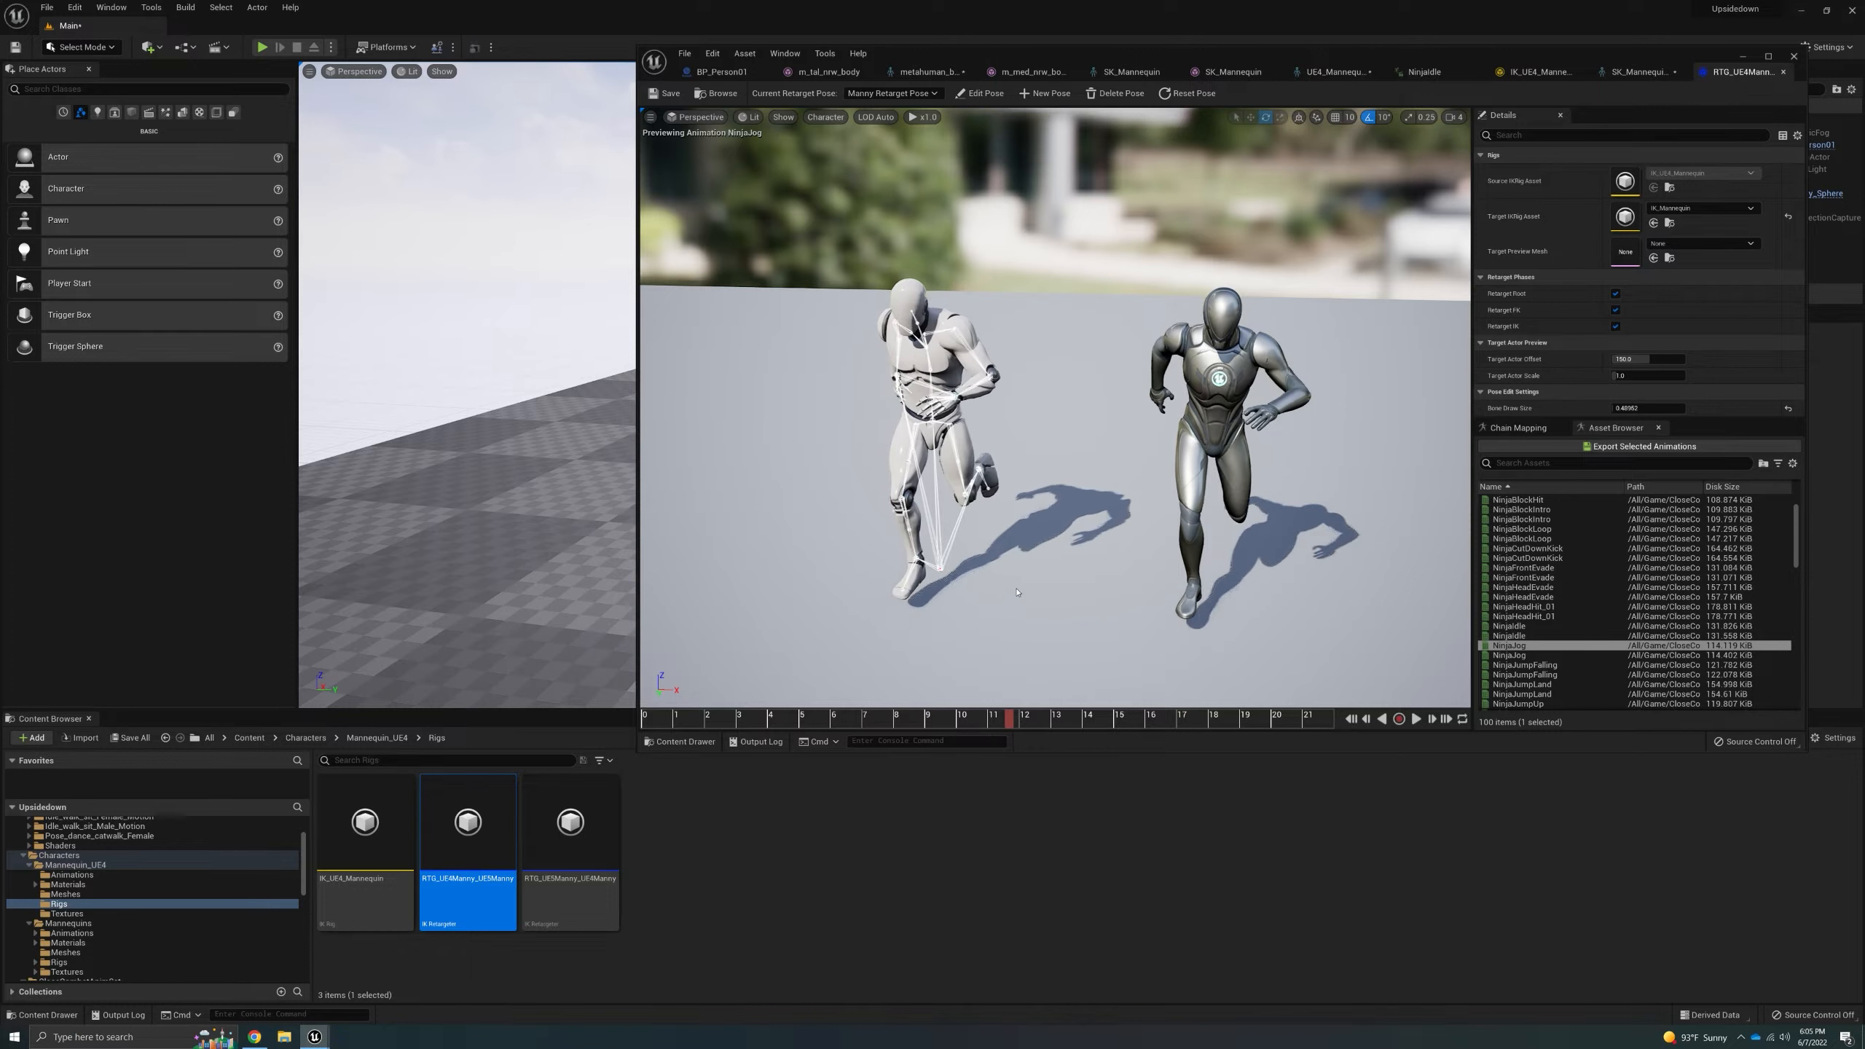
{"action": "mouse_move", "coordinate": [1064, 558]}
{"action": "right_mouse_down"}
{"action": "mouse_move", "coordinate": [1145, 514]}
{"action": "mouse_move", "coordinate": [1168, 532]}
{"action": "mouse_move", "coordinate": [1071, 532]}
{"action": "right_mouse_up"}
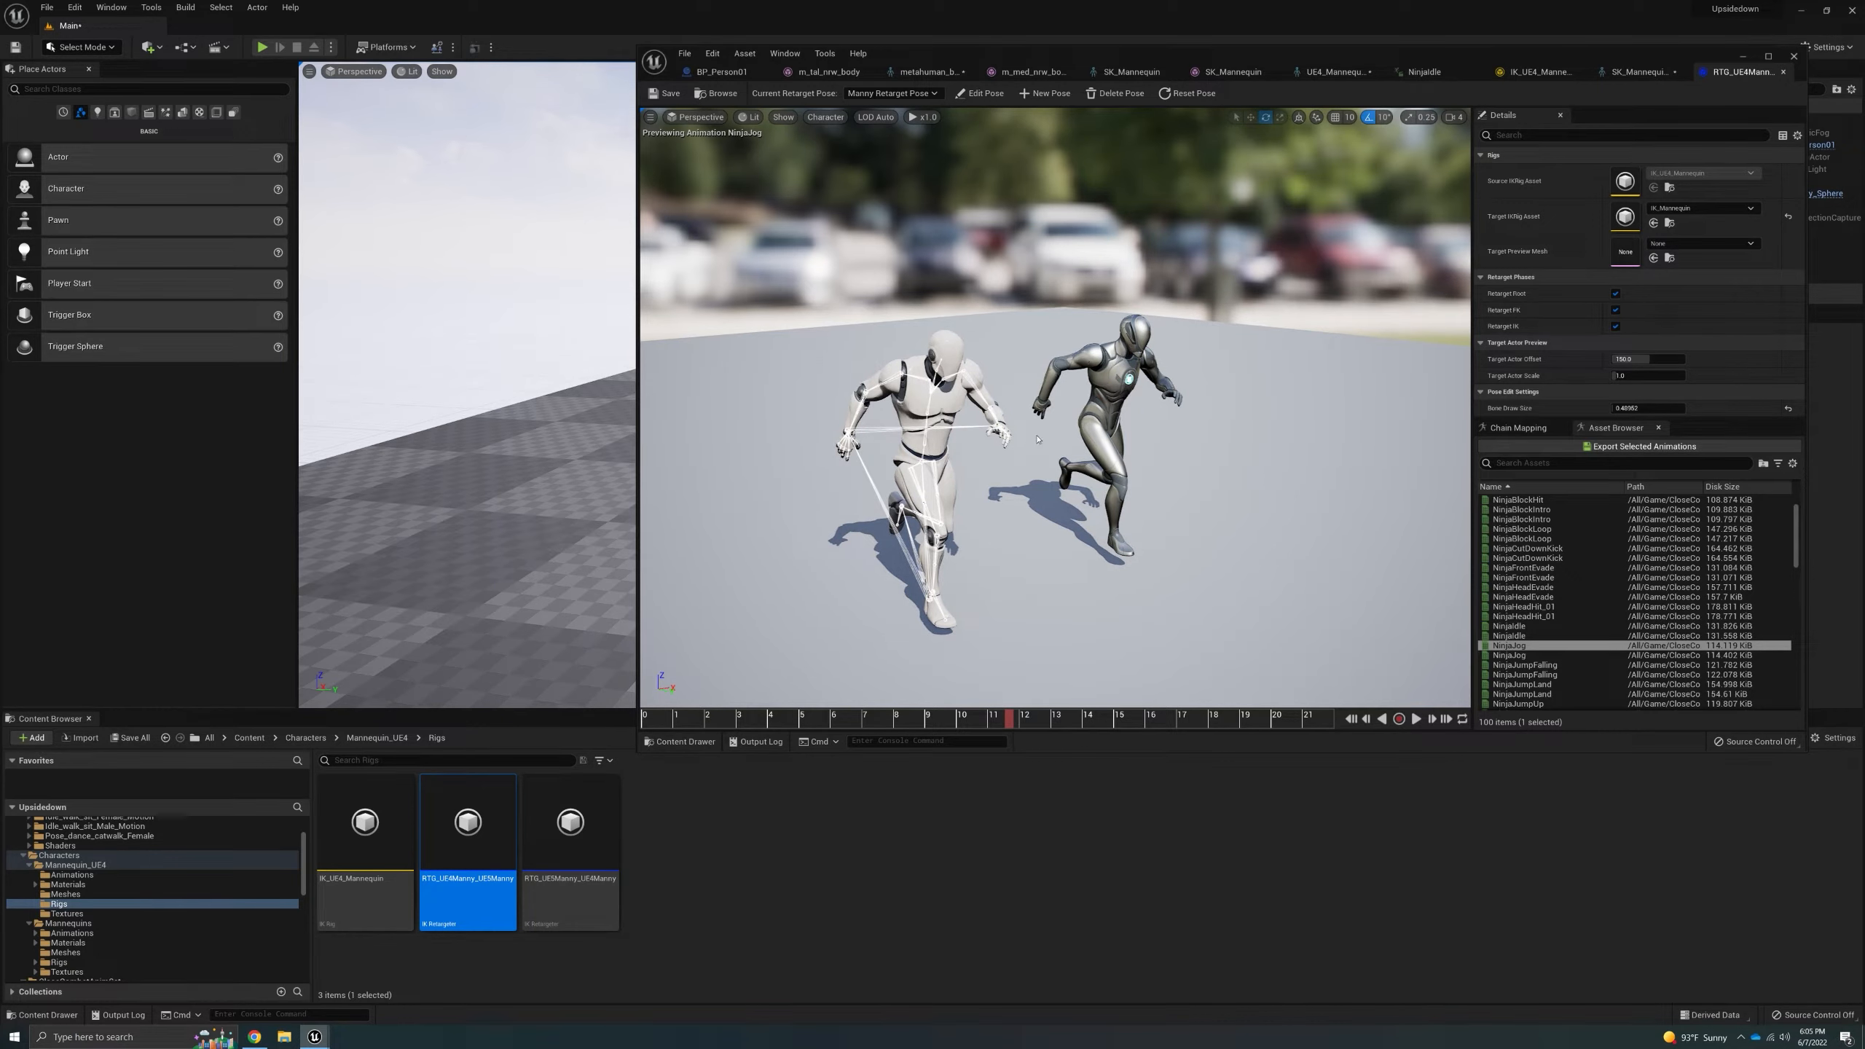
{"action": "right_click_drag", "start_coordinate": [1033, 513], "coordinate": [1034, 504]}
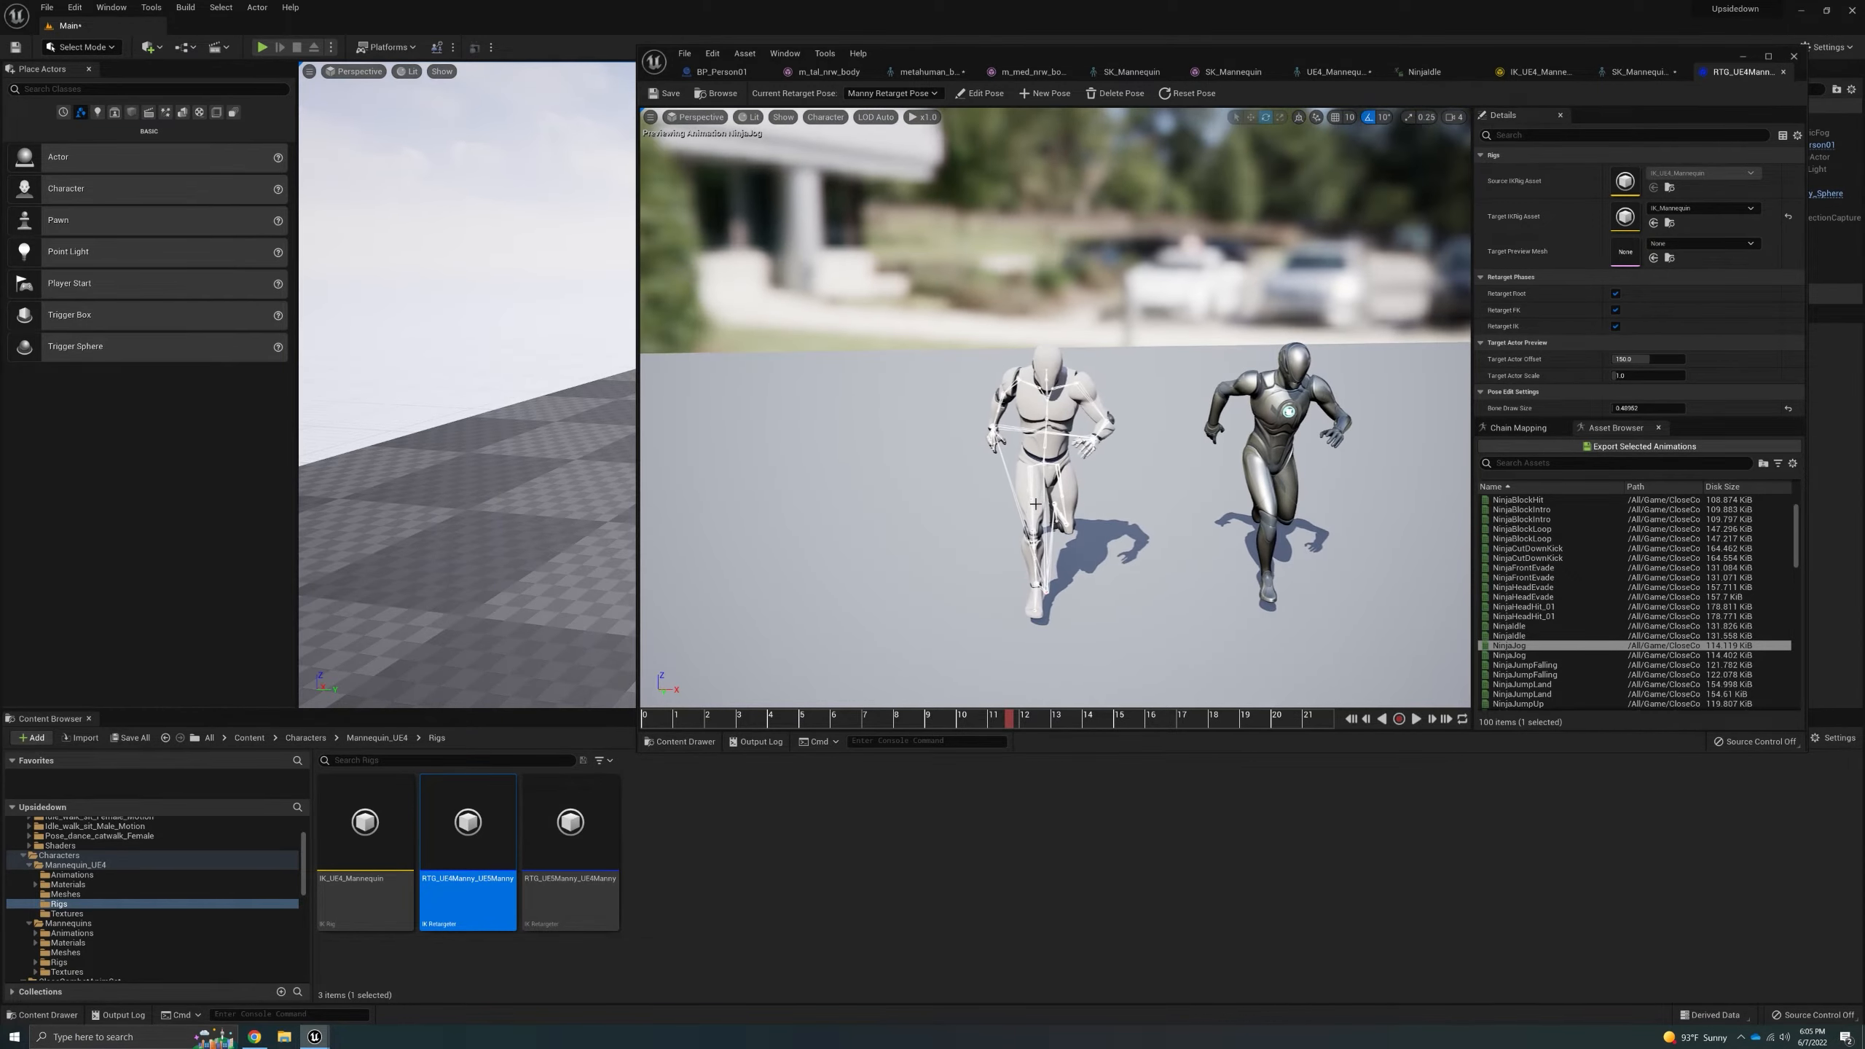
{"action": "right_click_drag", "start_coordinate": [1084, 408], "coordinate": [1050, 410]}
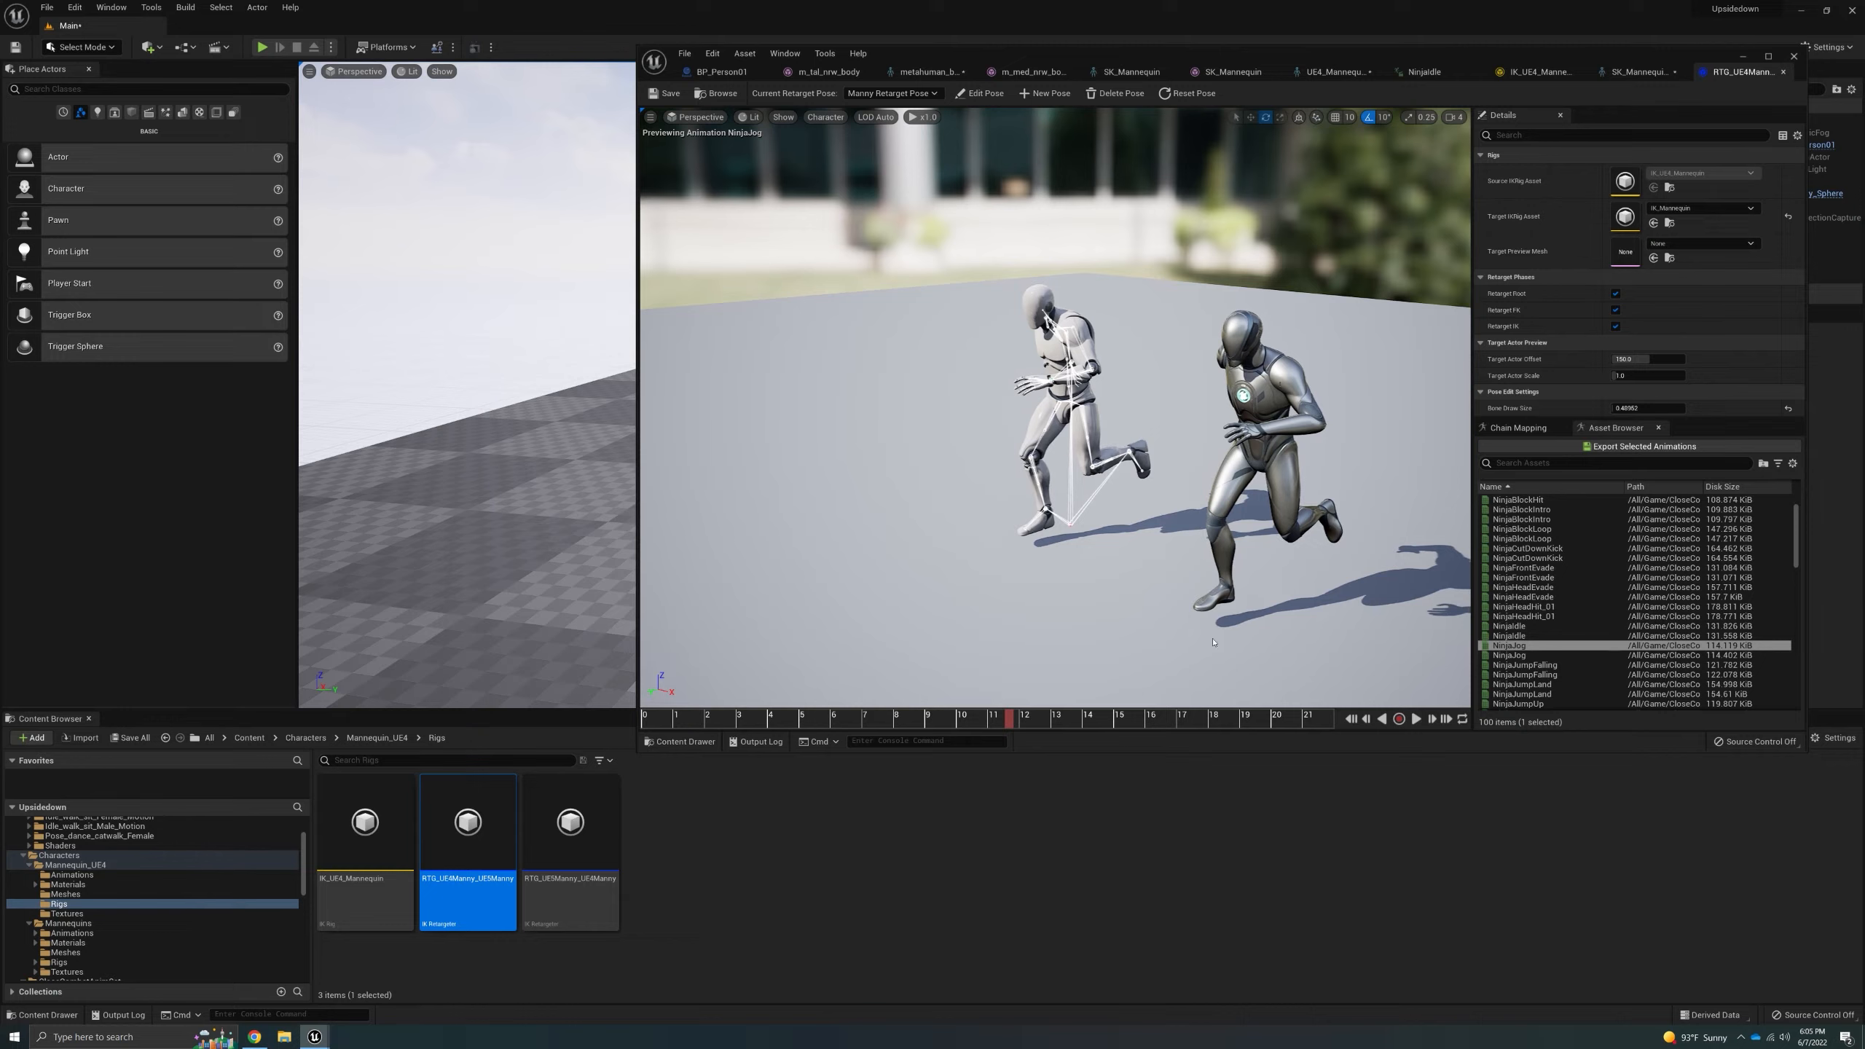
- Resume the NinjaJog playback and compare the running motion of both mannequins from the front
{"action": "left_click", "coordinate": [1415, 718]}
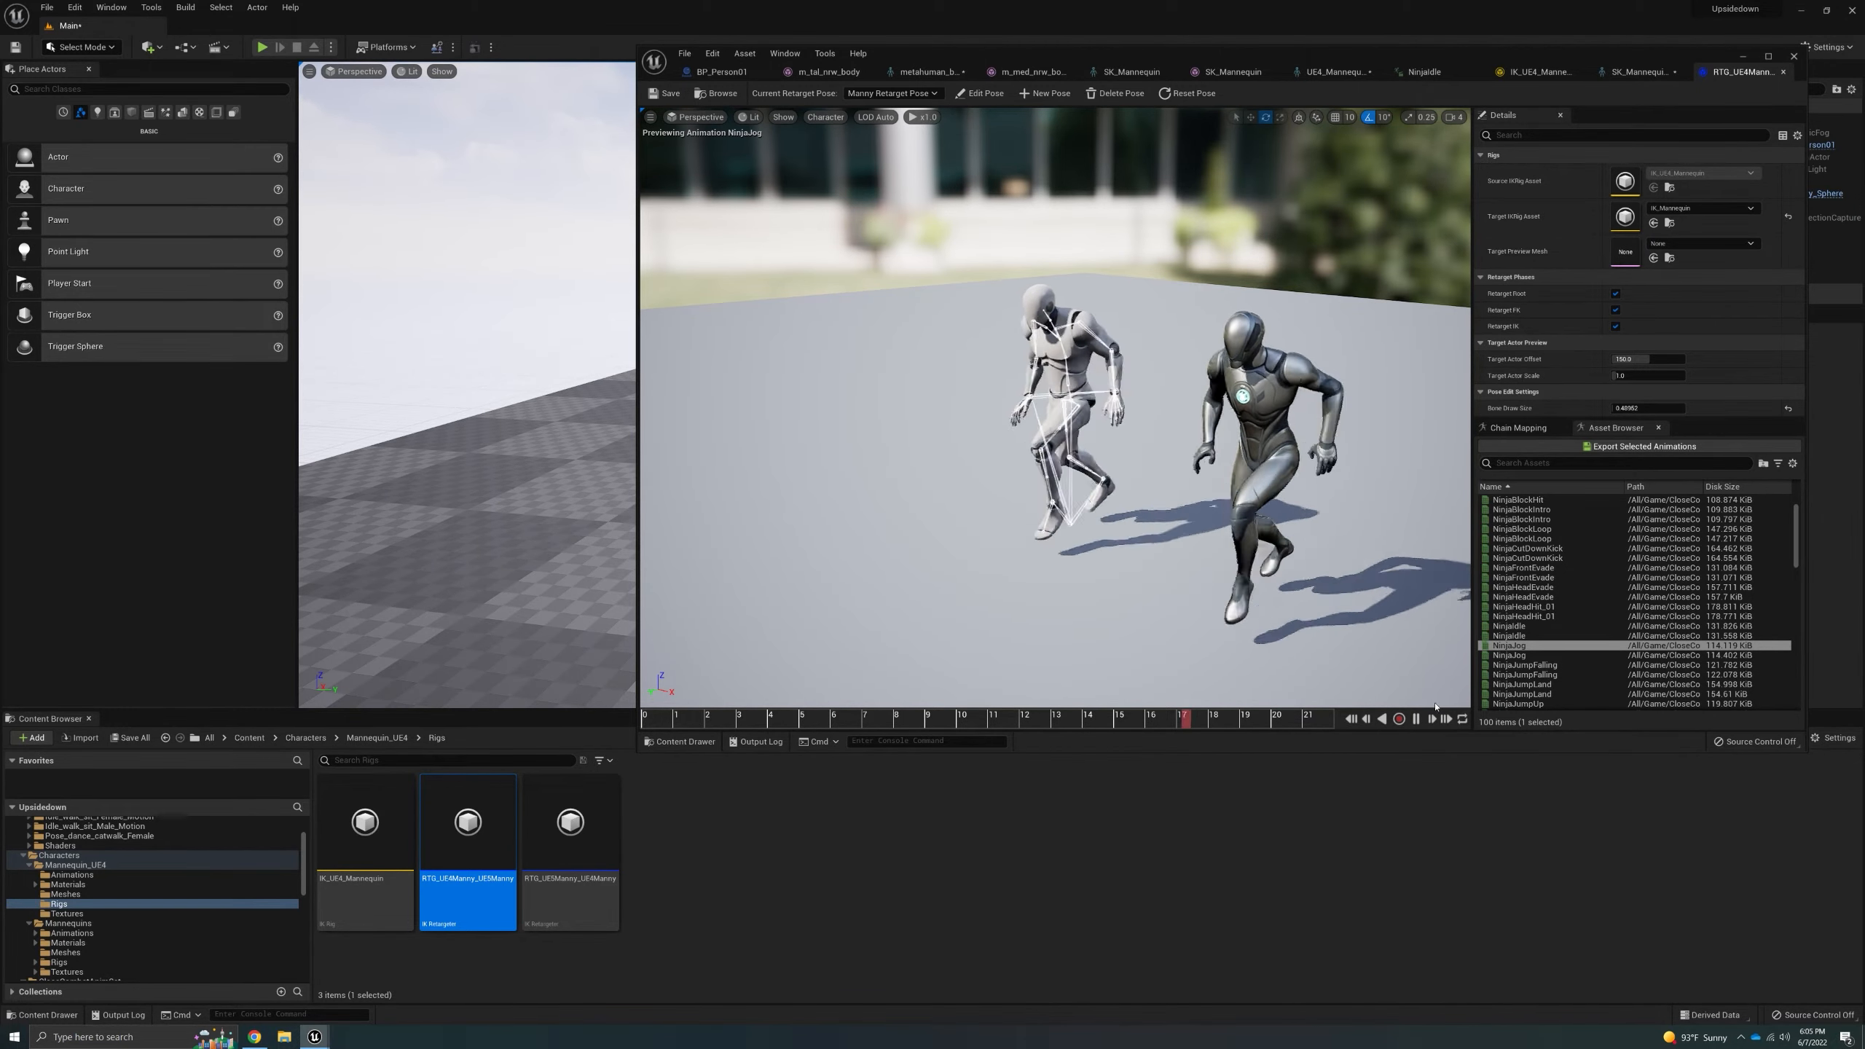
{"action": "right_click_drag", "start_coordinate": [1101, 469], "coordinate": [1204, 485]}
{"action": "middle_click_drag", "start_coordinate": [1130, 425], "coordinate": [1197, 425]}
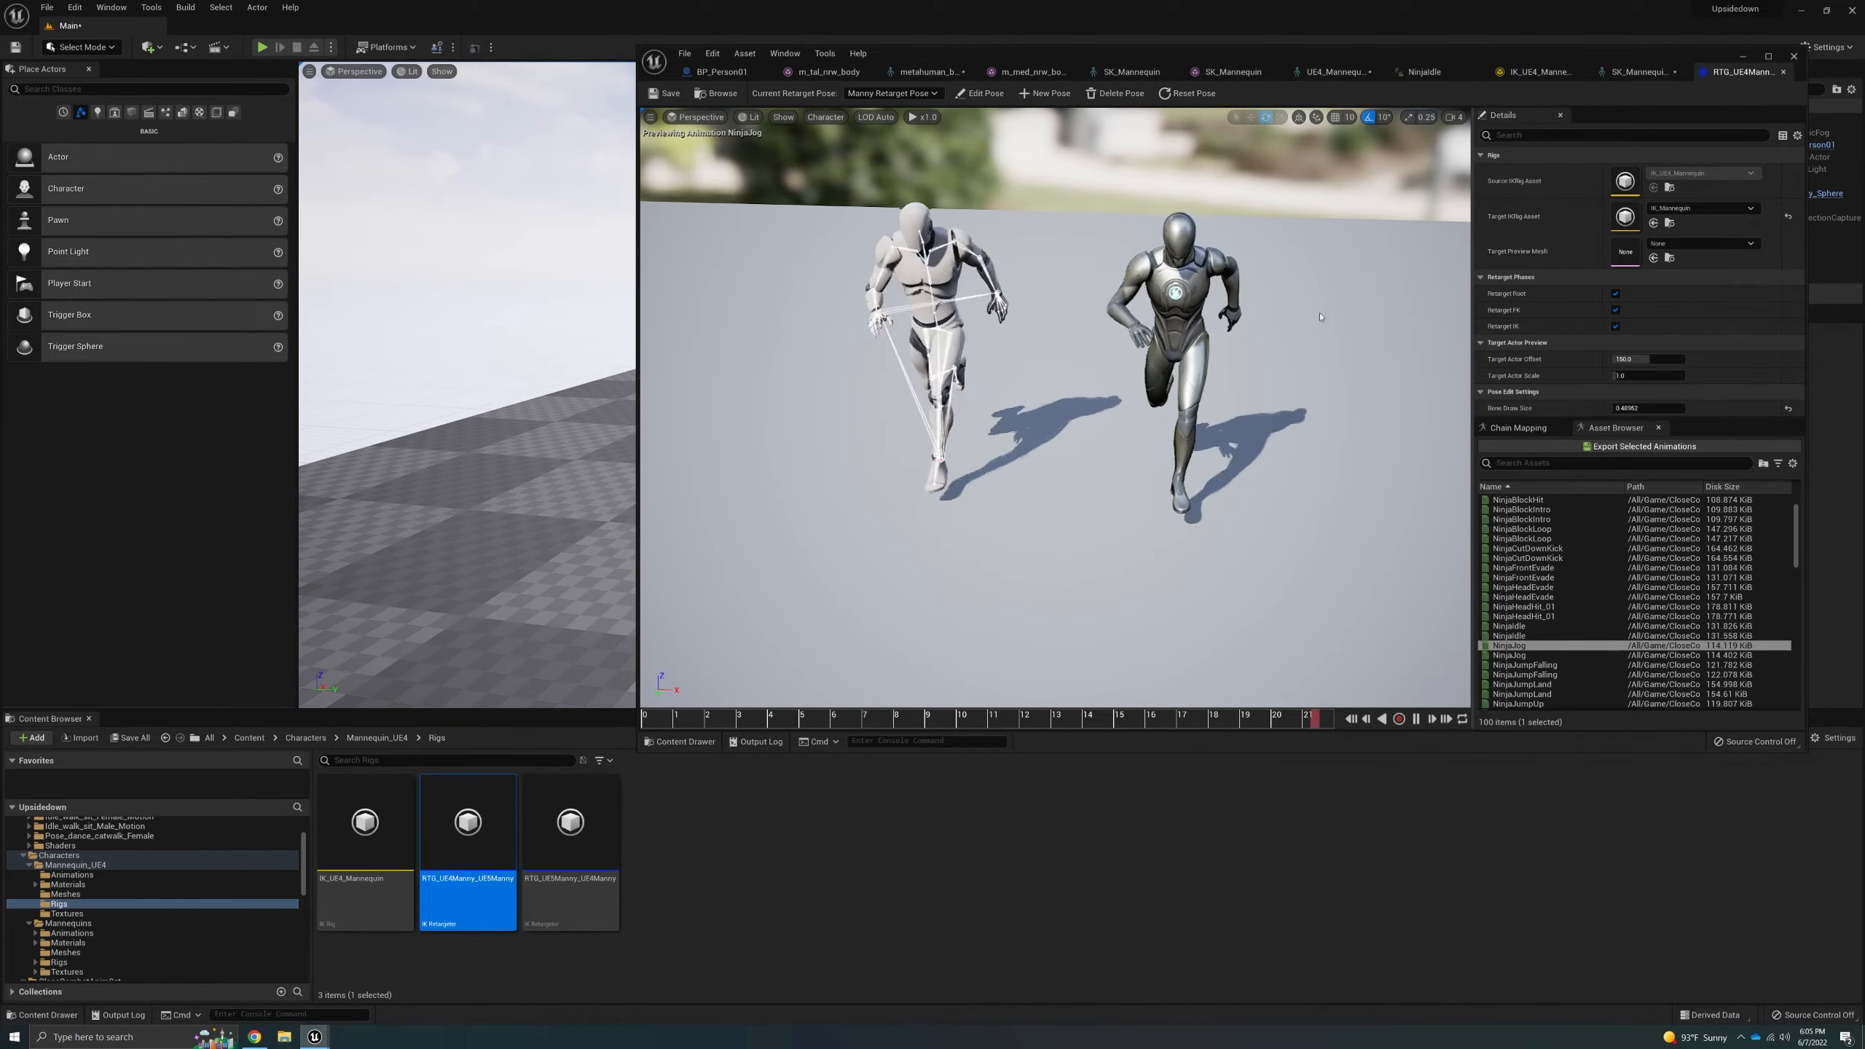
{"action": "key", "text": "s"}
{"action": "mouse_move", "coordinate": [1319, 317]}
{"action": "right_mouse_down"}
{"action": "mouse_move", "coordinate": [1390, 291]}
{"action": "mouse_move", "coordinate": [1276, 297]}
{"action": "mouse_move", "coordinate": [1343, 291]}
{"action": "mouse_move", "coordinate": [1314, 289]}
{"action": "right_mouse_up"}
{"action": "key", "text": "w"}
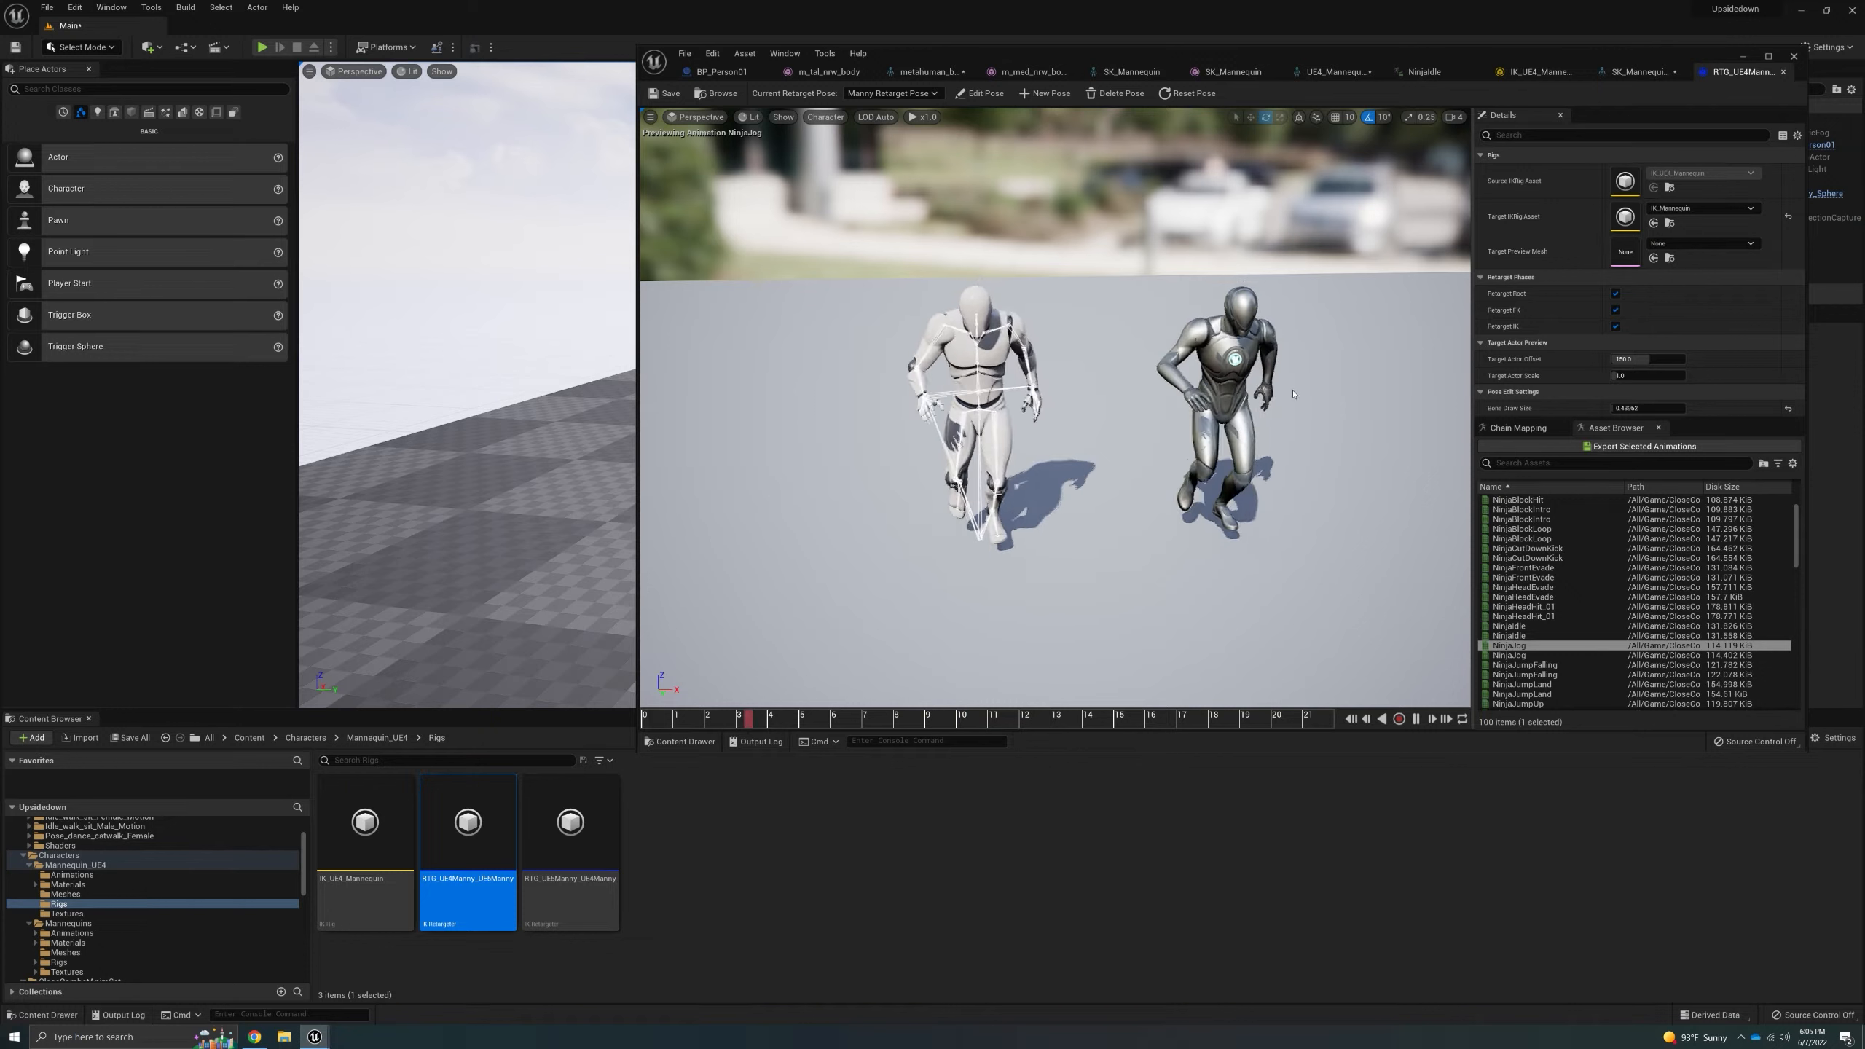
- Show the retargeter's chain mapping, pause NinjaJog at about frame 14, and compare the arm poses of both mannequins
{"action": "left_click", "coordinate": [1526, 429]}
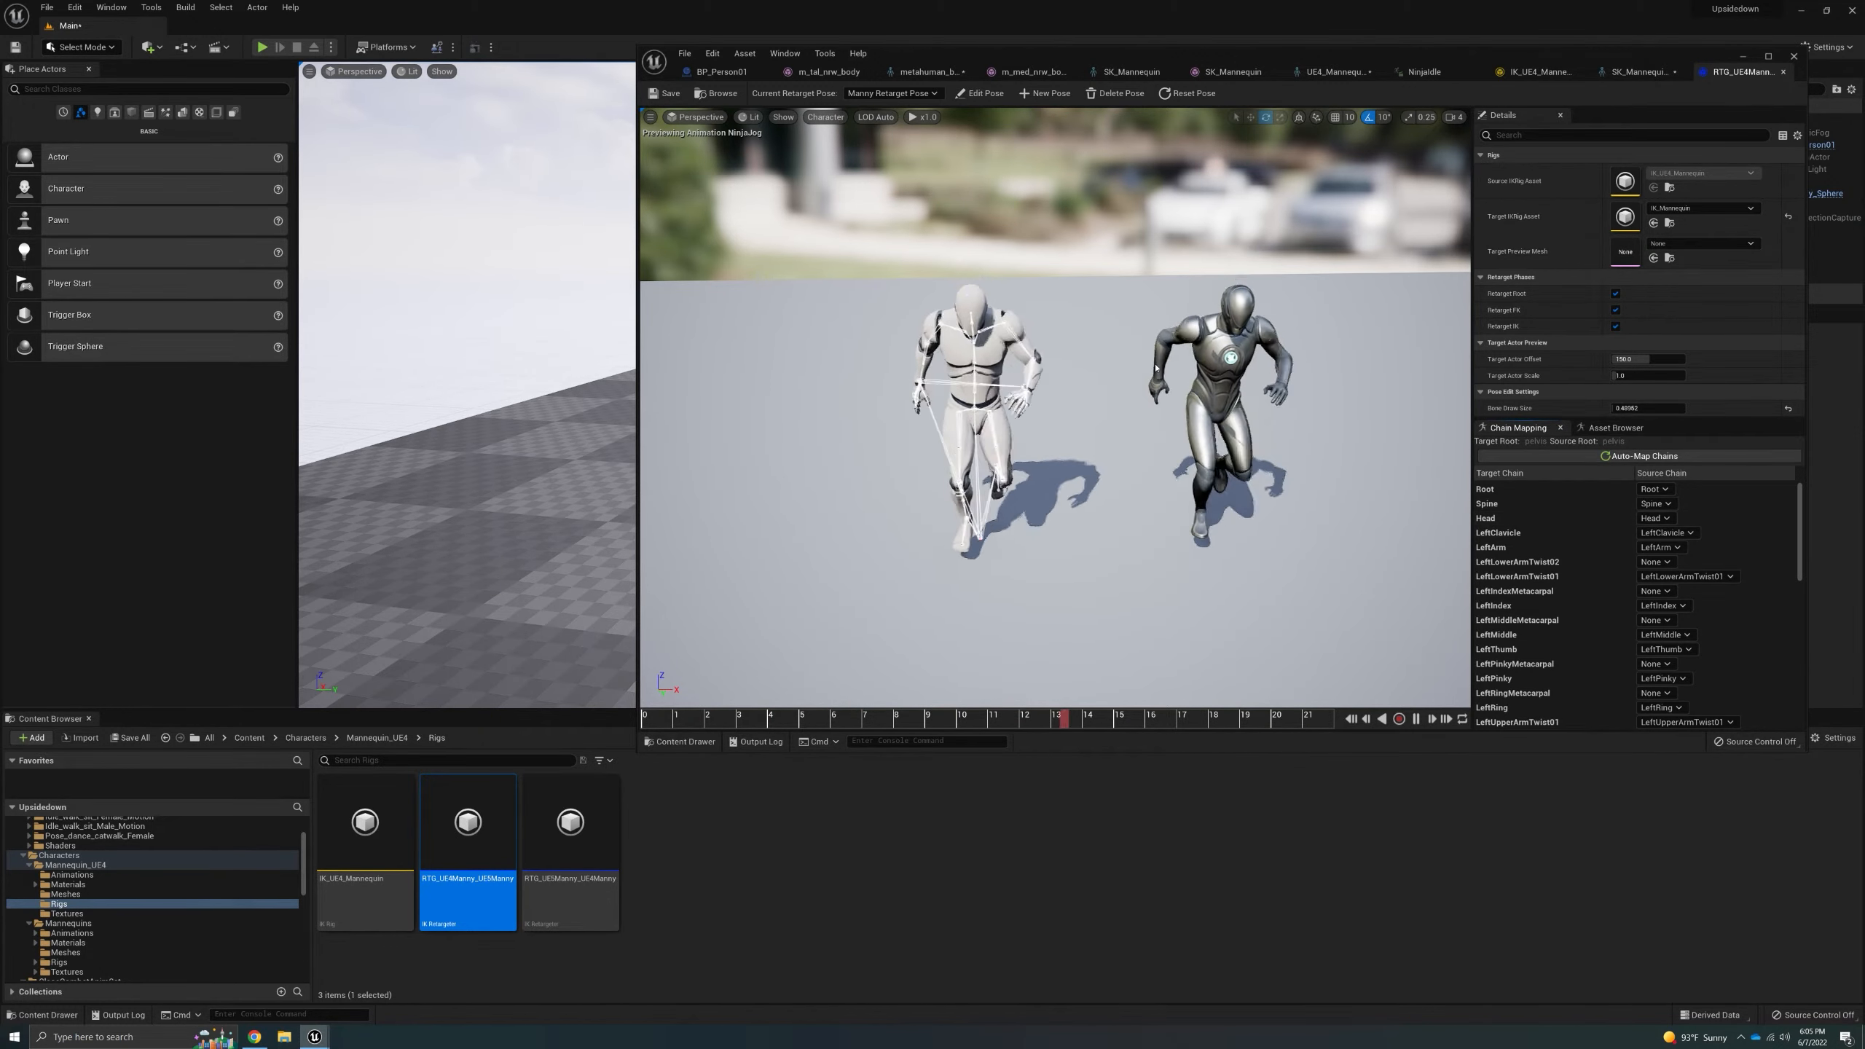
{"action": "left_click", "coordinate": [1416, 718]}
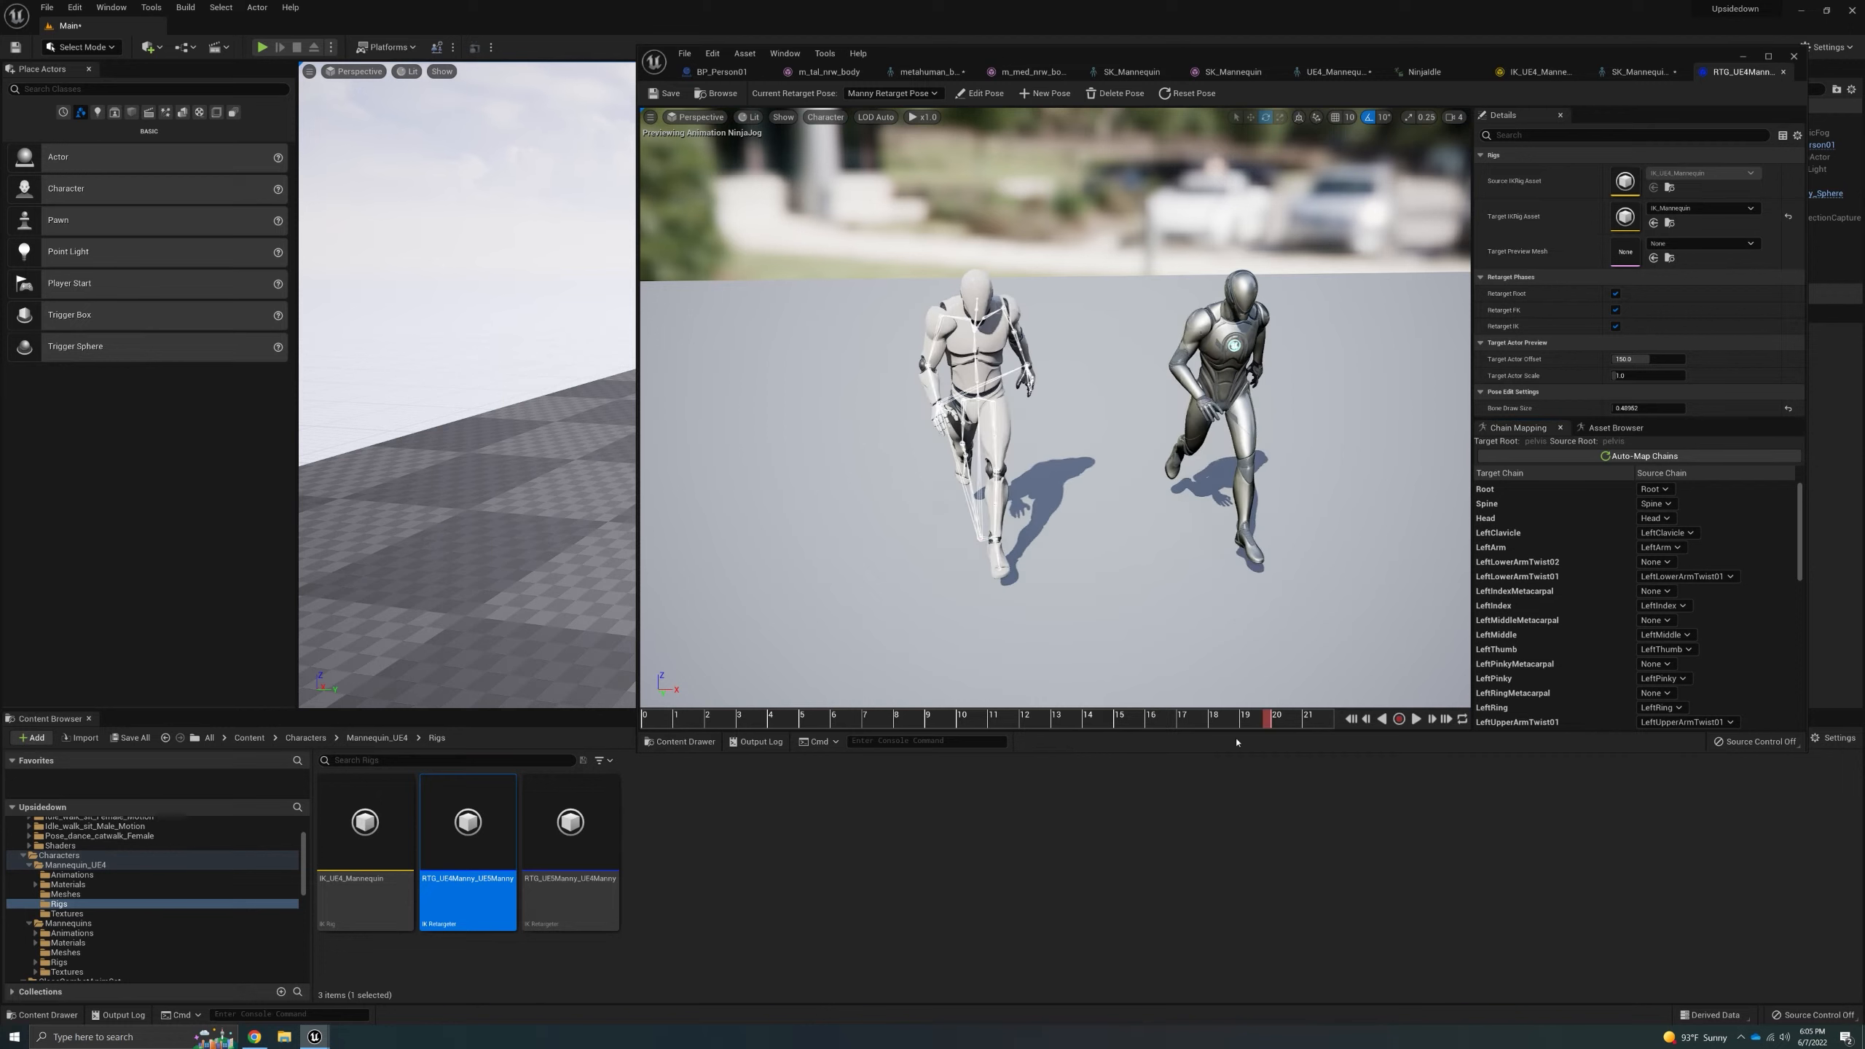
{"action": "left_click", "coordinate": [1240, 717]}
{"action": "left_click_drag", "start_coordinate": [1238, 718], "coordinate": [1103, 739]}
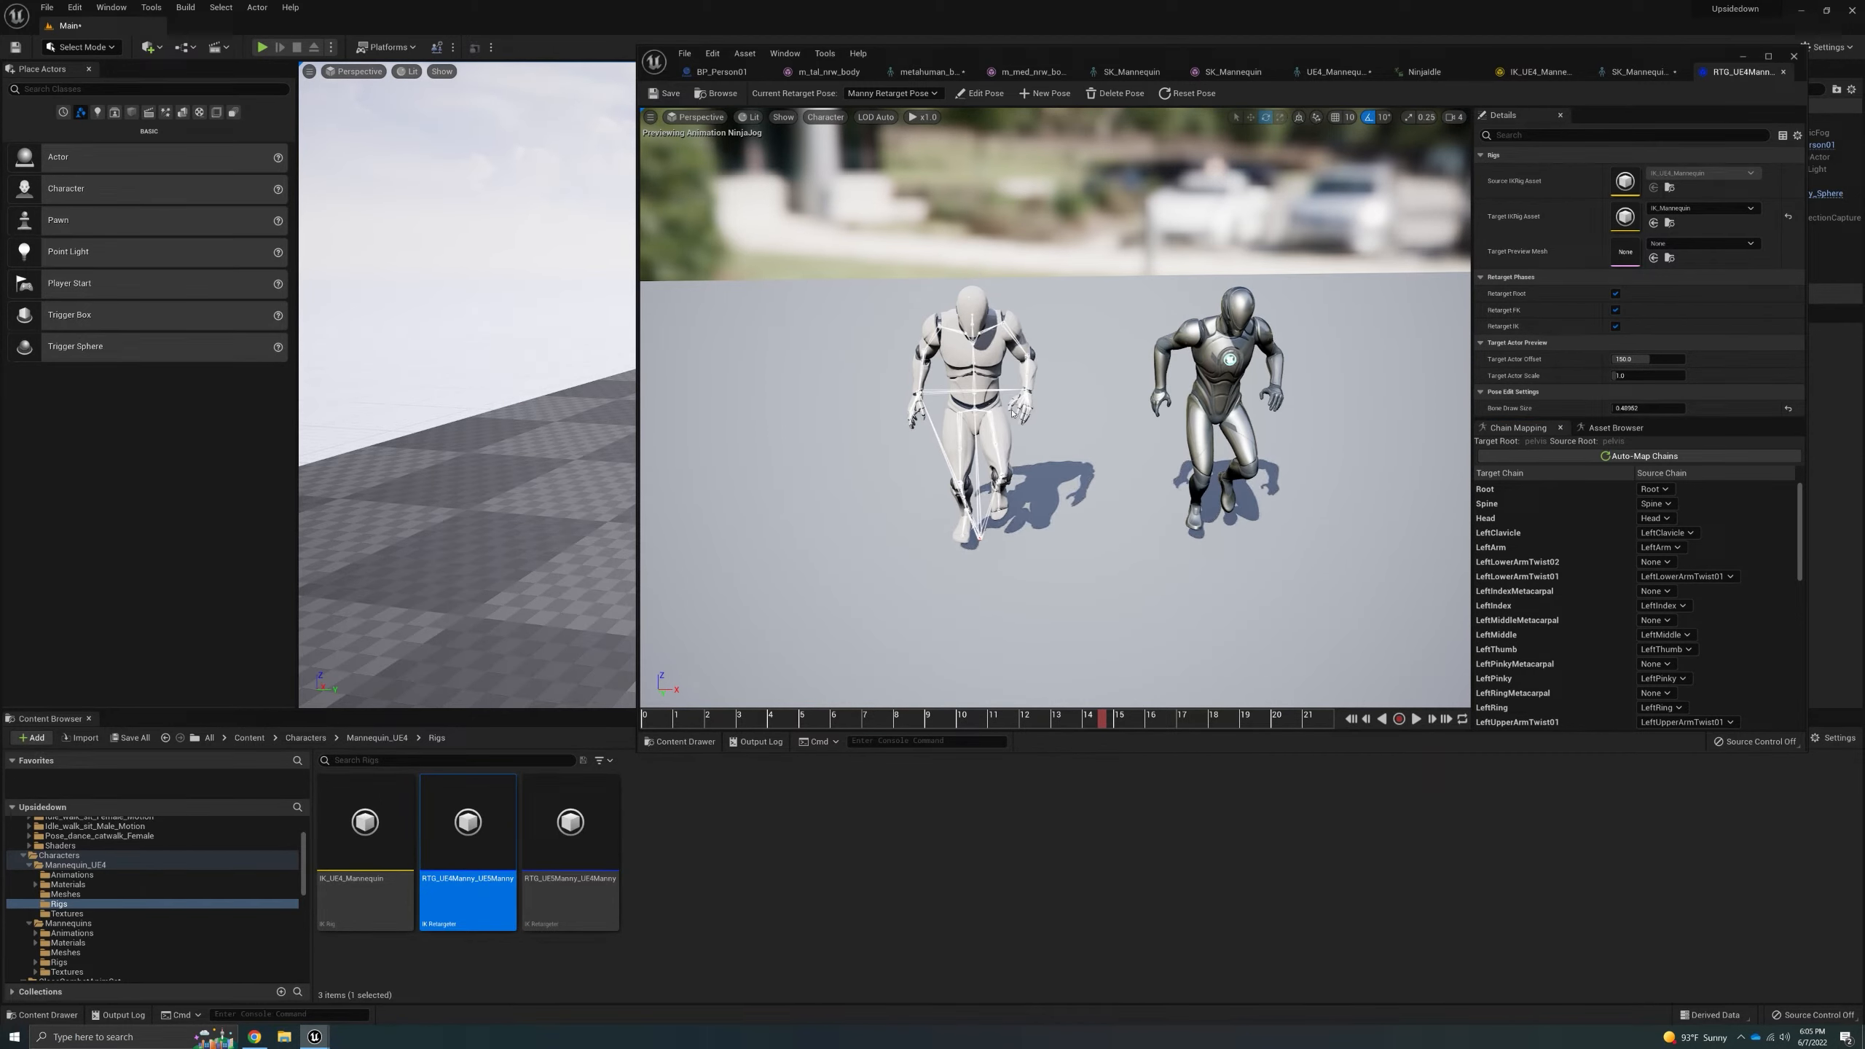
{"action": "right_click_drag", "start_coordinate": [1105, 406], "coordinate": [1145, 423]}
{"action": "key", "text": "a"}
{"action": "key", "text": "d"}
{"action": "key", "text": "w"}
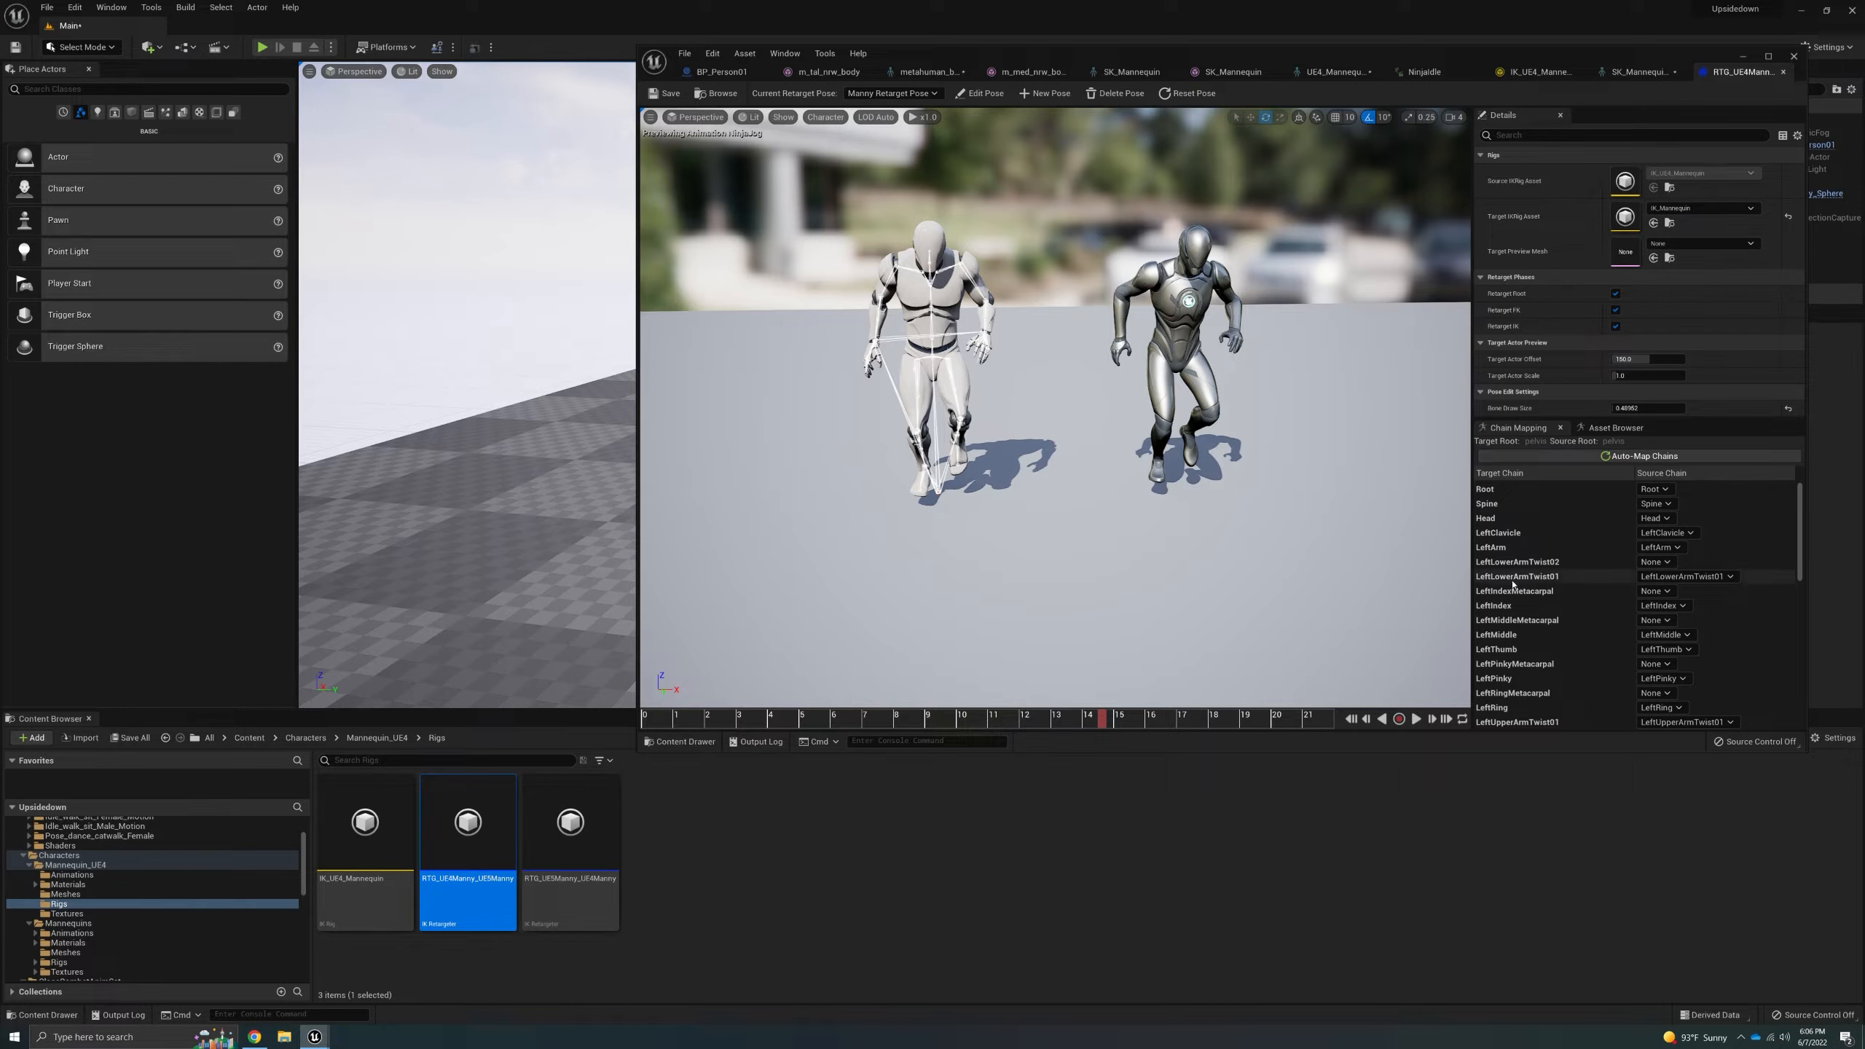
- Set the IK Blend to Source value of the LeftArm chain to 0
{"action": "left_click", "coordinate": [1512, 547]}
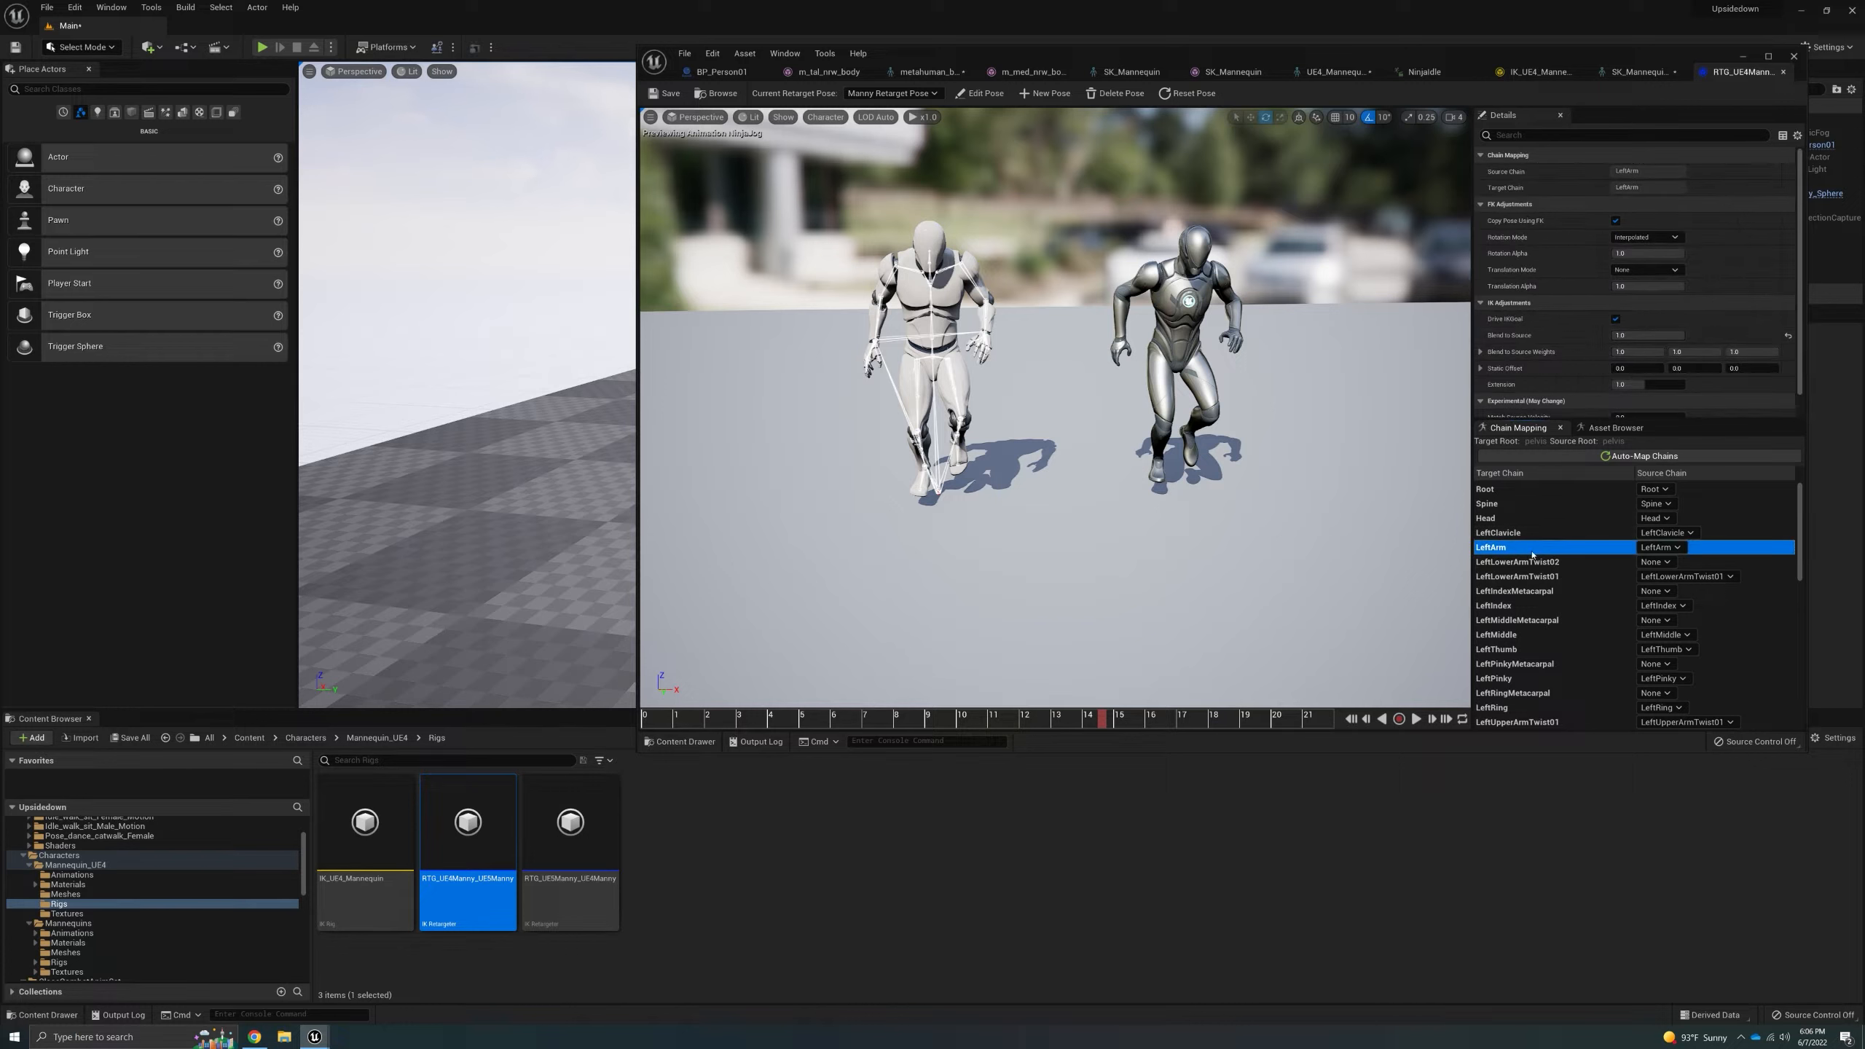
{"action": "scroll", "coordinate": [1578, 323], "scroll_direction": "down", "scroll_amount": 1}
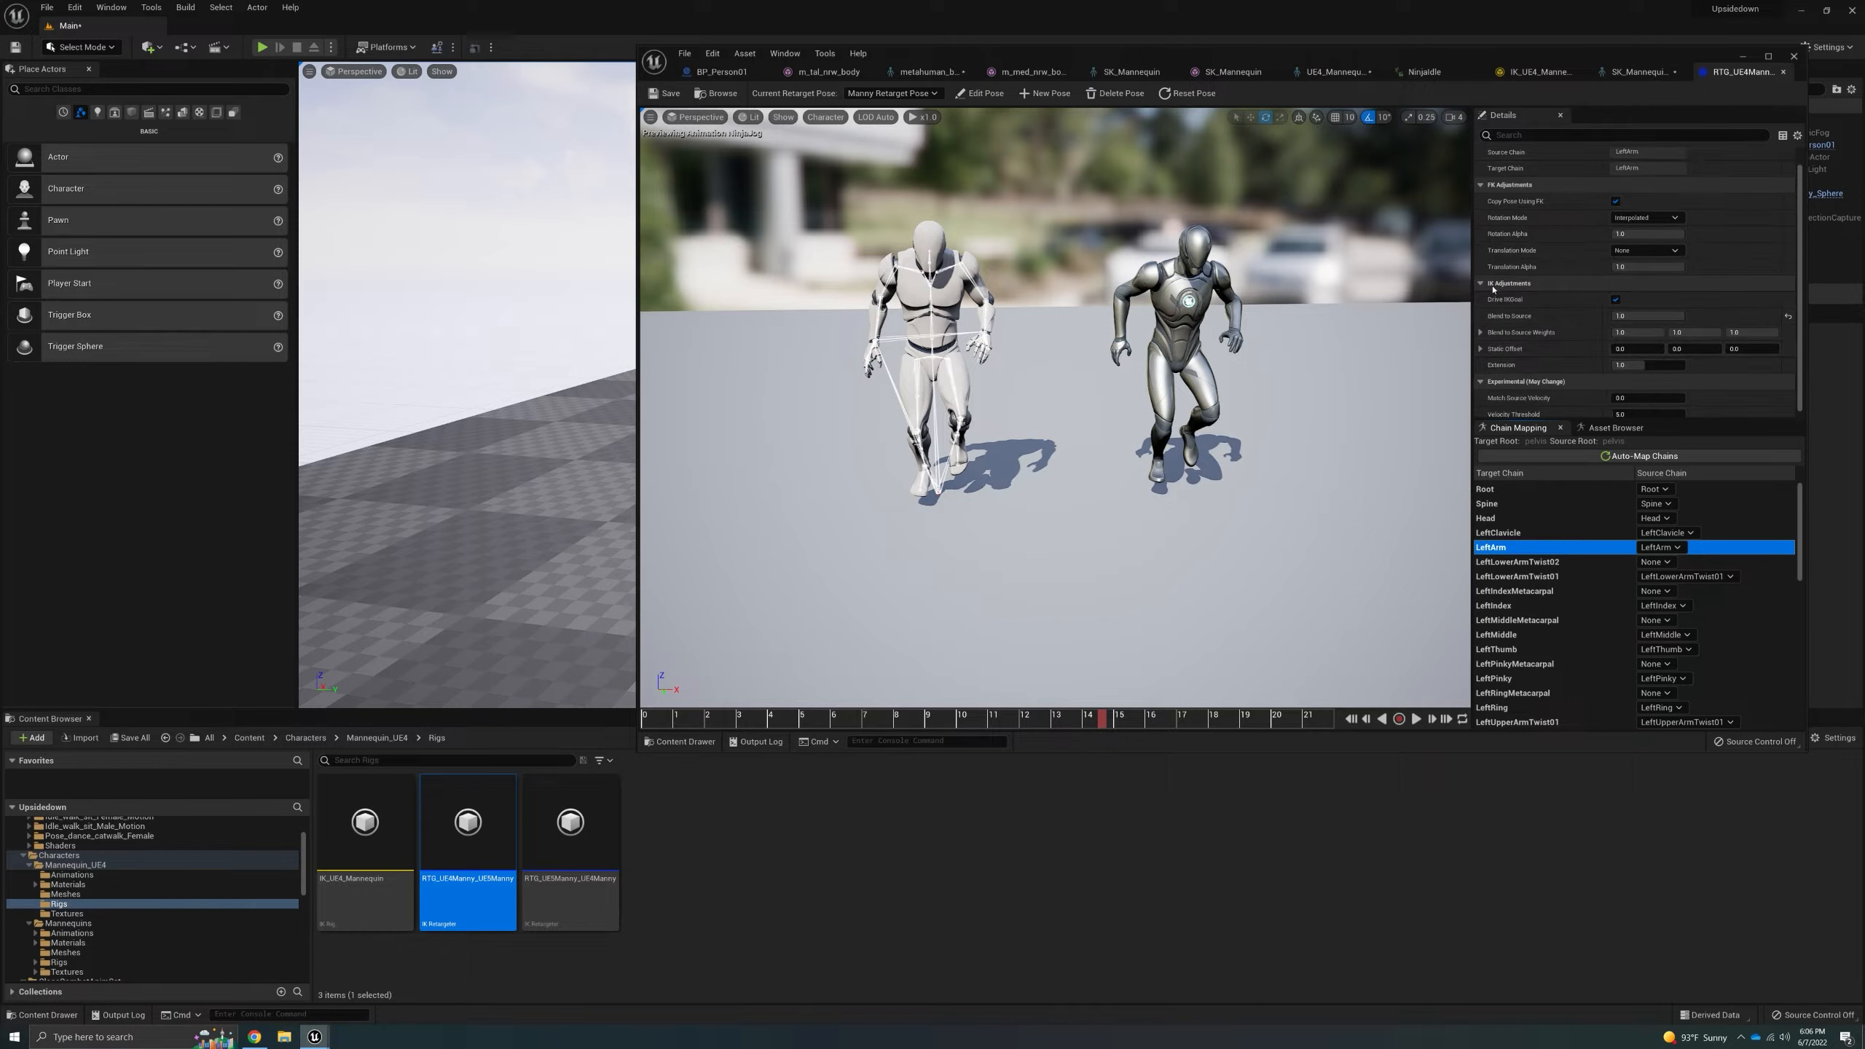
{"action": "mouse_move", "coordinate": [1506, 320]}
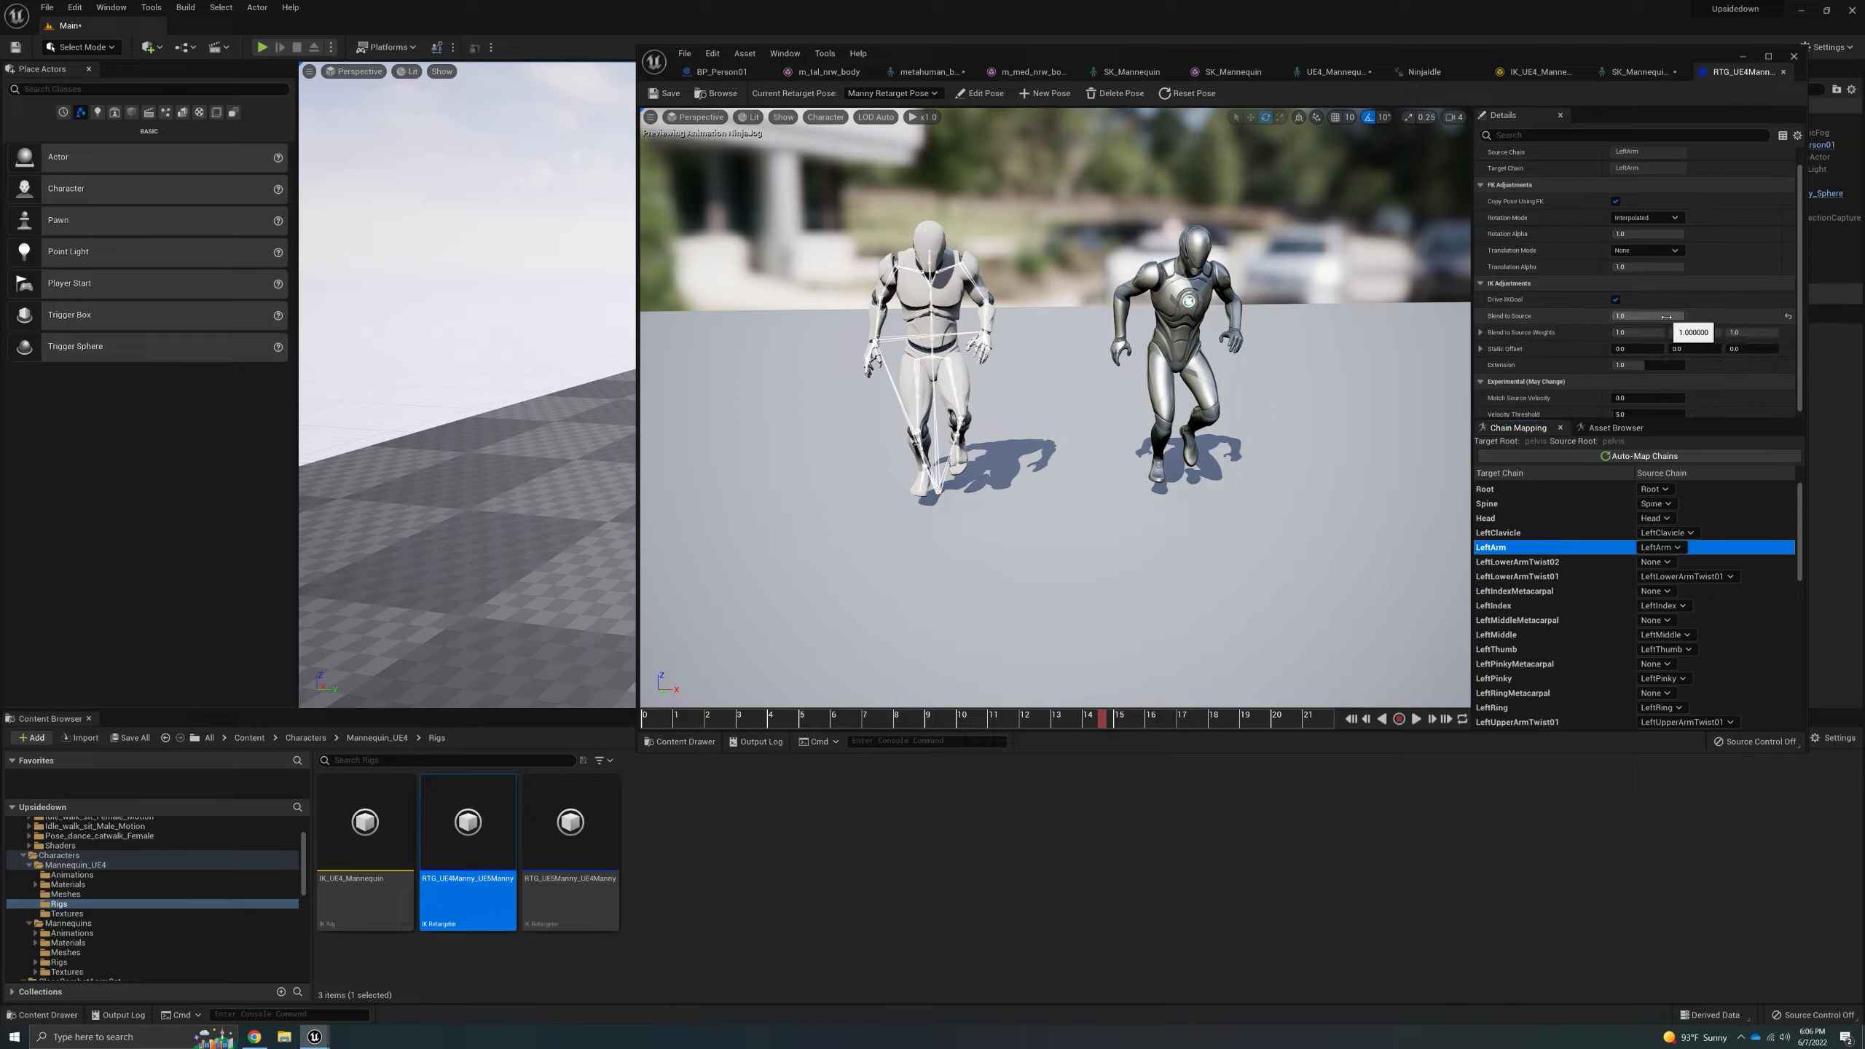
{"action": "left_click_drag", "start_coordinate": [1668, 318], "coordinate": [1569, 326]}
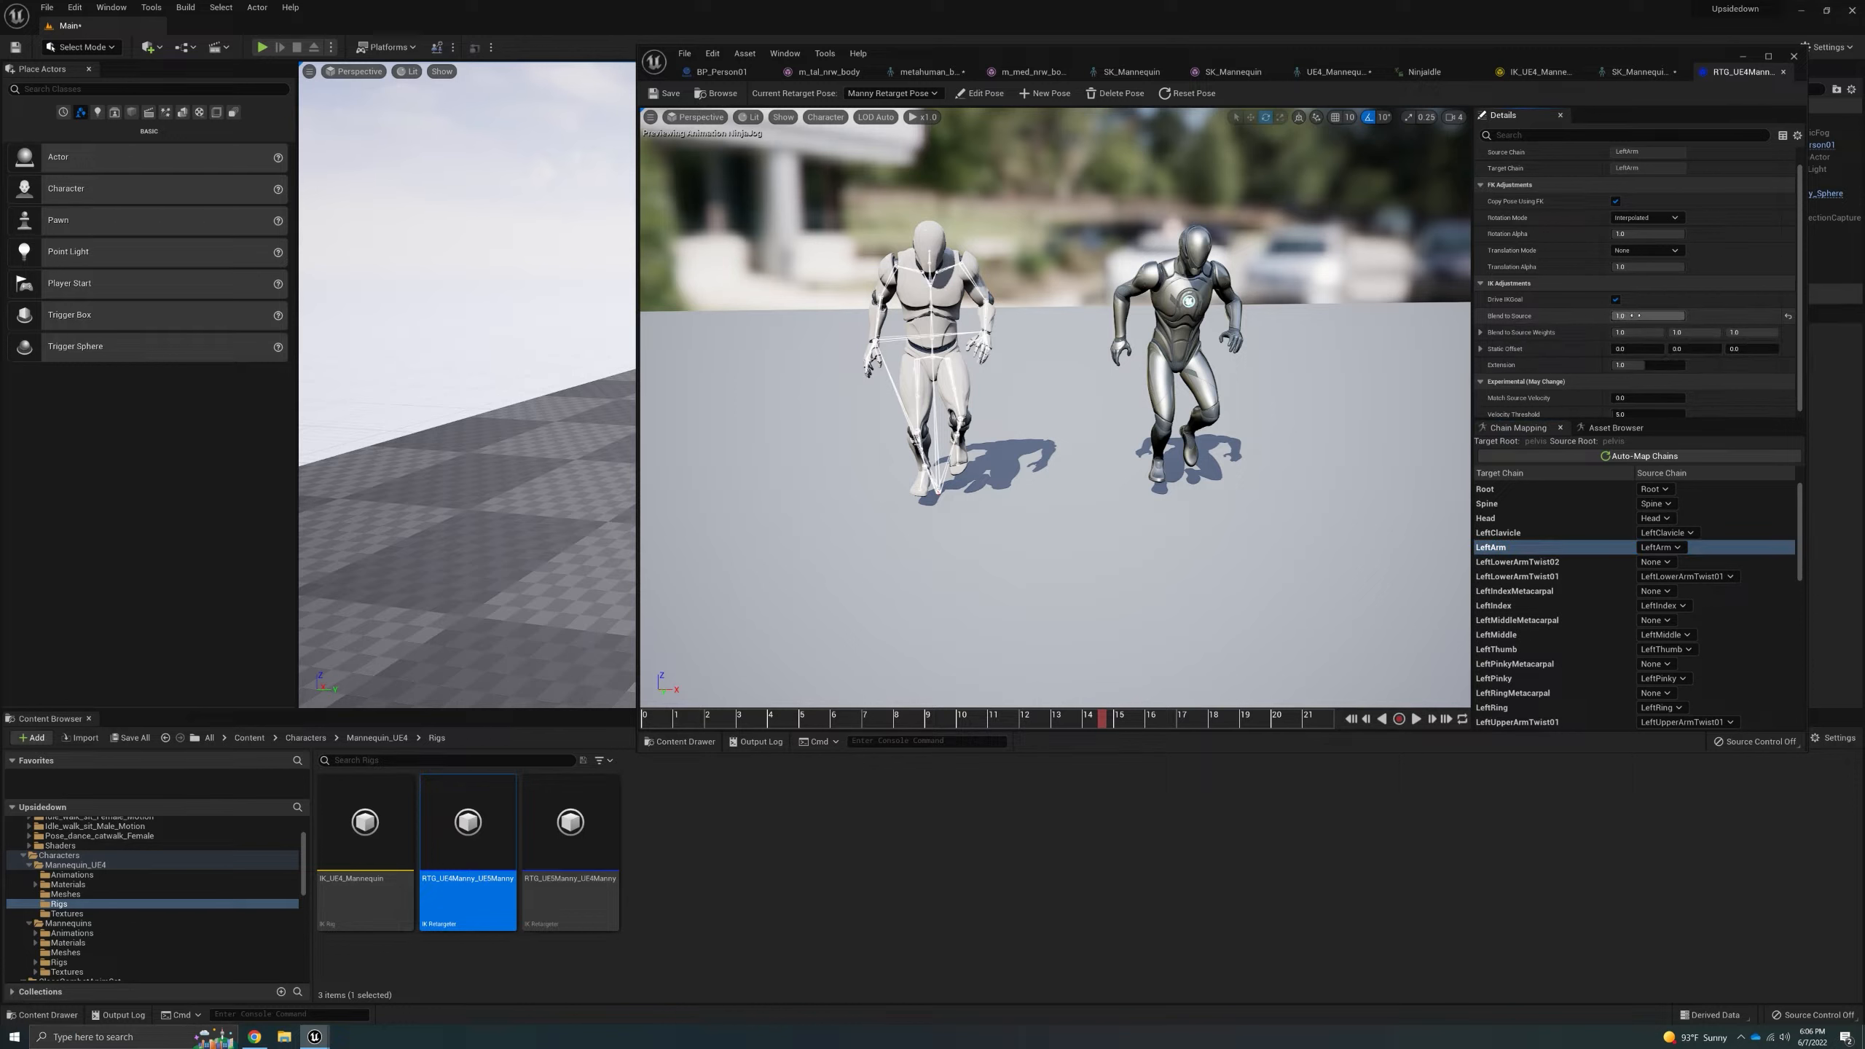
{"action": "left_click_drag", "start_coordinate": [1655, 316], "coordinate": [1612, 315]}
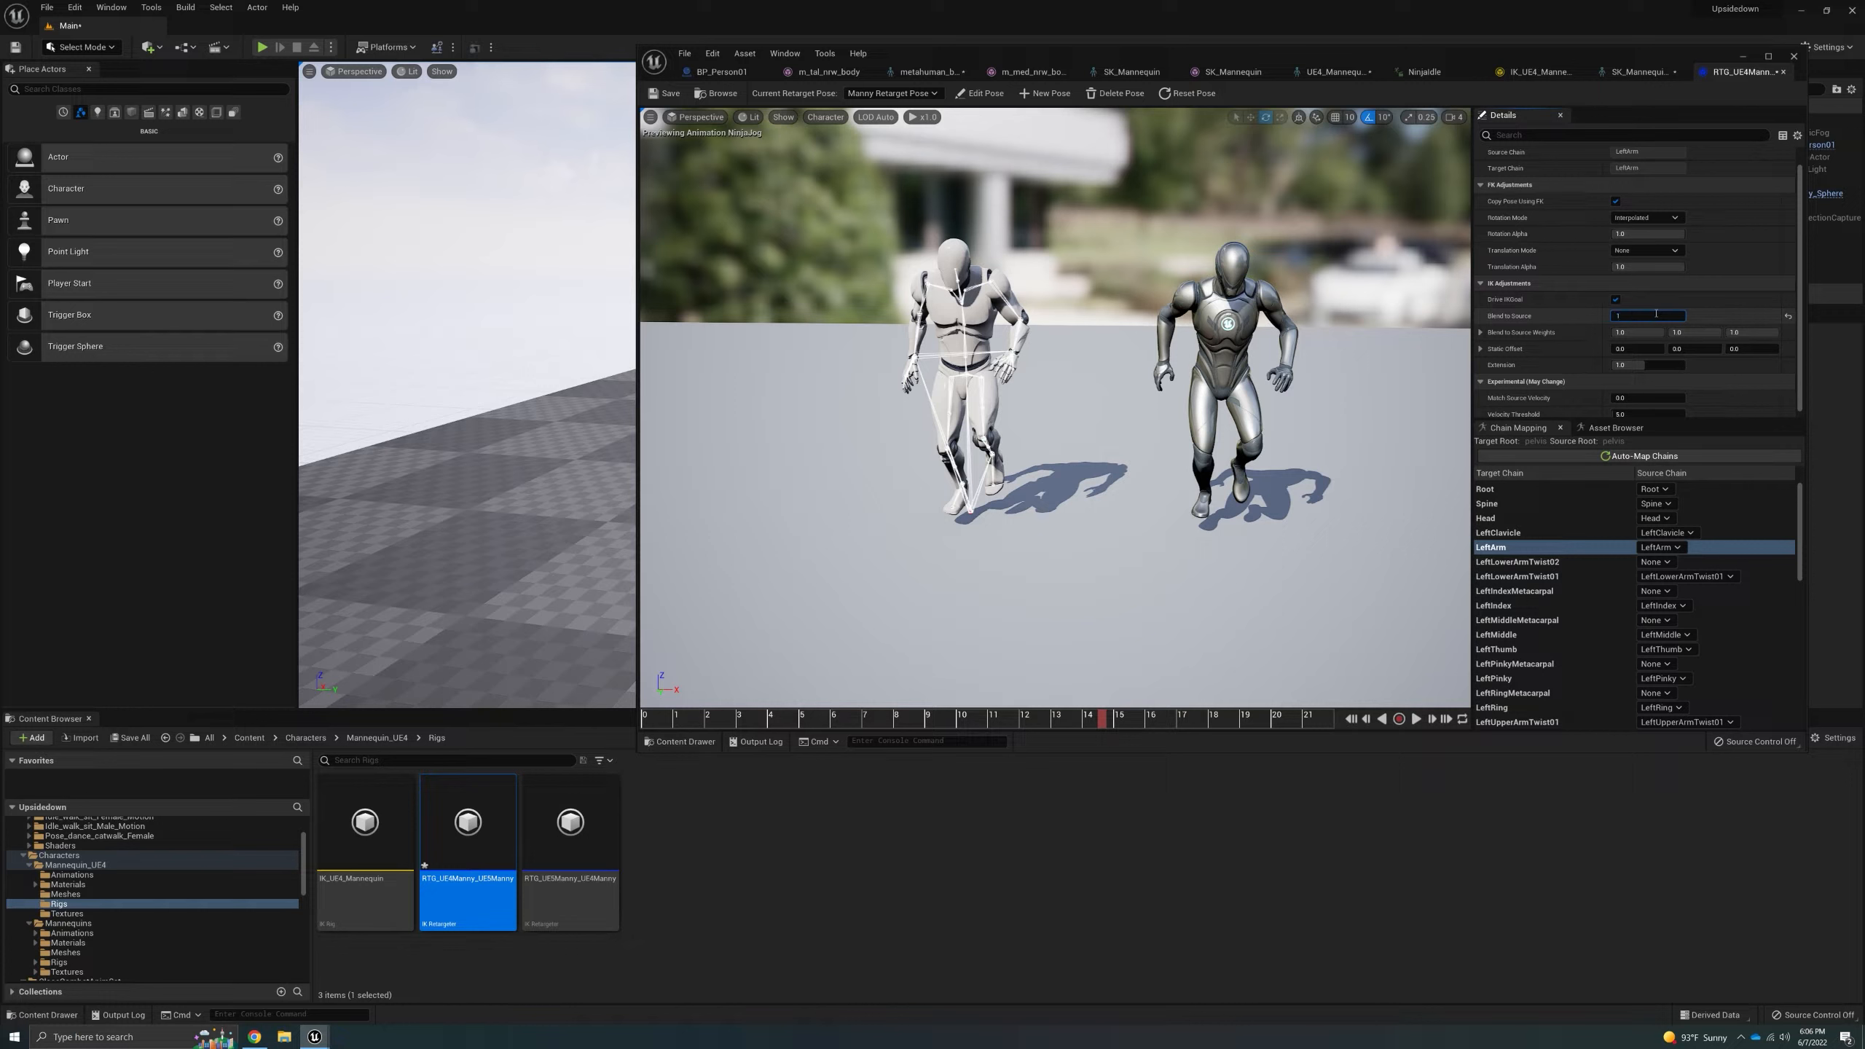
{"action": "key", "text": "Return"}
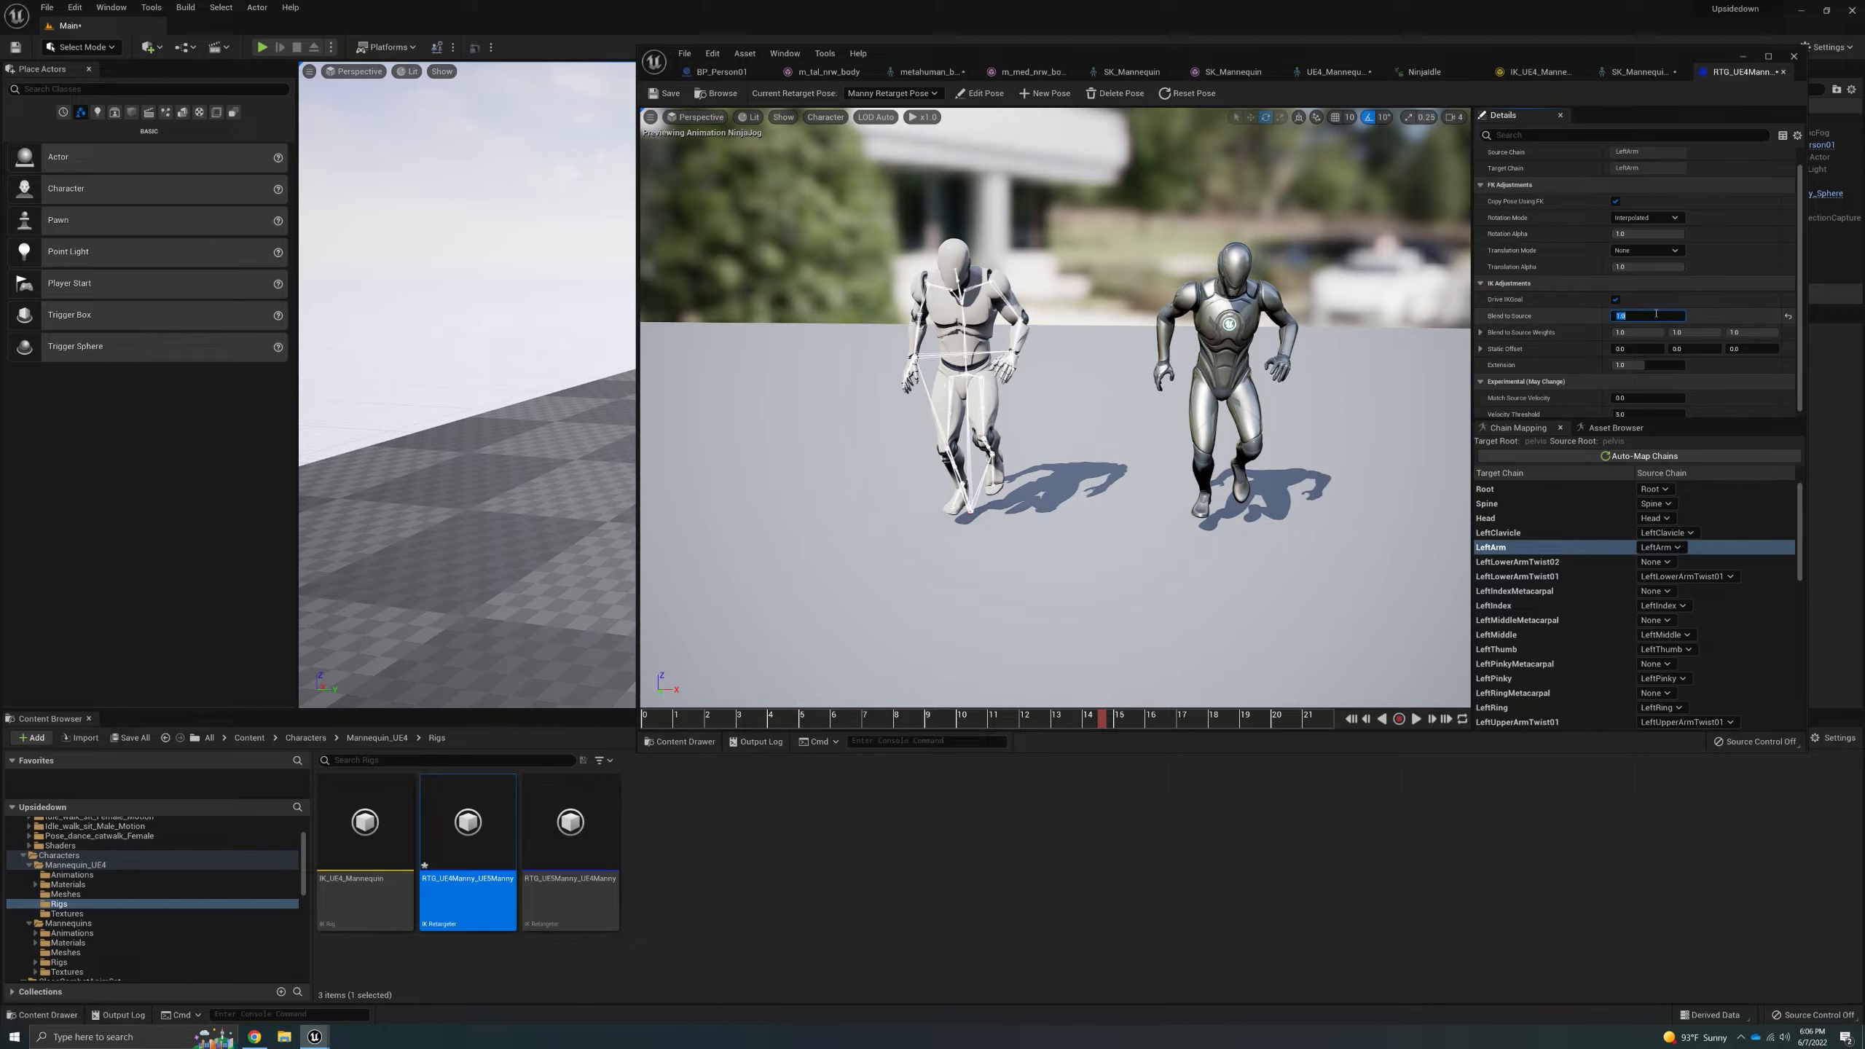
{"action": "type", "text": "0"}
{"action": "key", "text": "Return"}
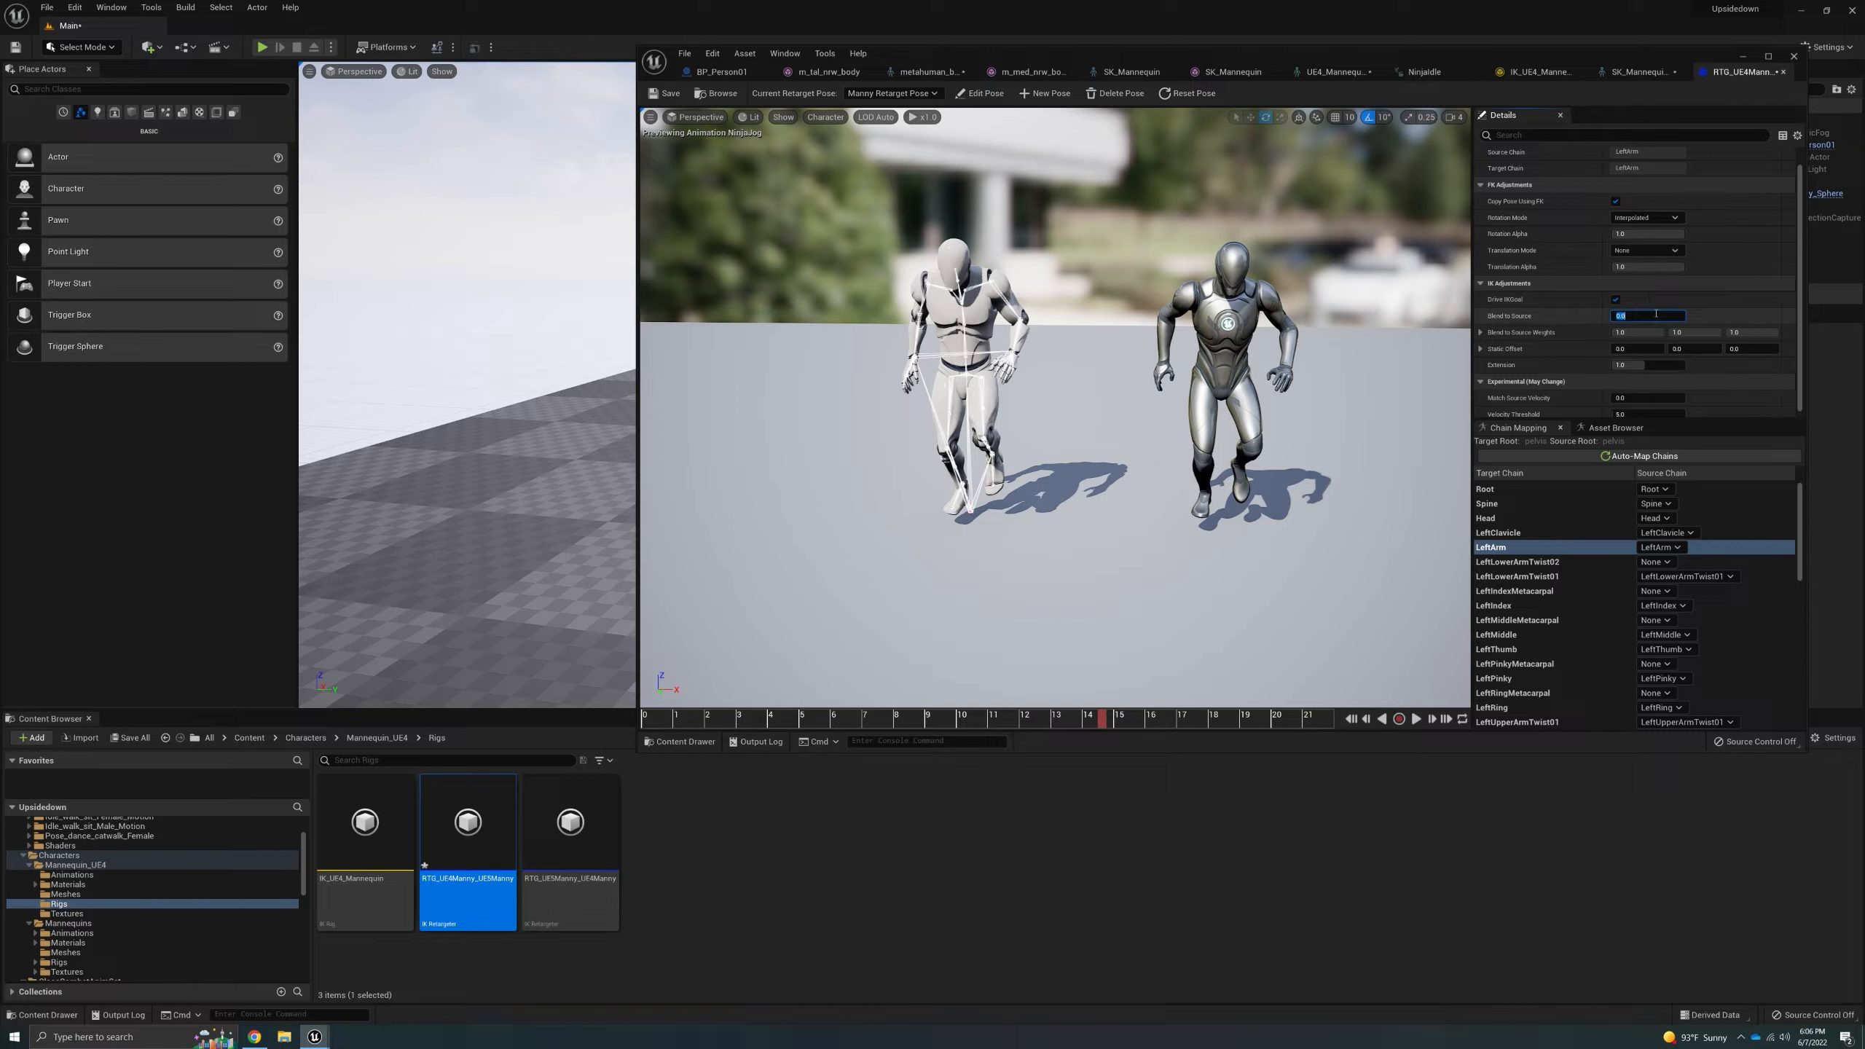
- Switch the LeftArm chain's Blend to Source repeatedly between 1 and 0 to compare the arm pose, ending at 0
{"action": "type", "text": "1"}
{"action": "key", "text": "Return"}
{"action": "type", "text": "0"}
{"action": "key", "text": "Return"}
{"action": "type", "text": "1"}
{"action": "key", "text": "Return"}
{"action": "type", "text": "0"}
{"action": "key", "text": "Return"}
{"action": "type", "text": "1"}
{"action": "key", "text": "Return"}
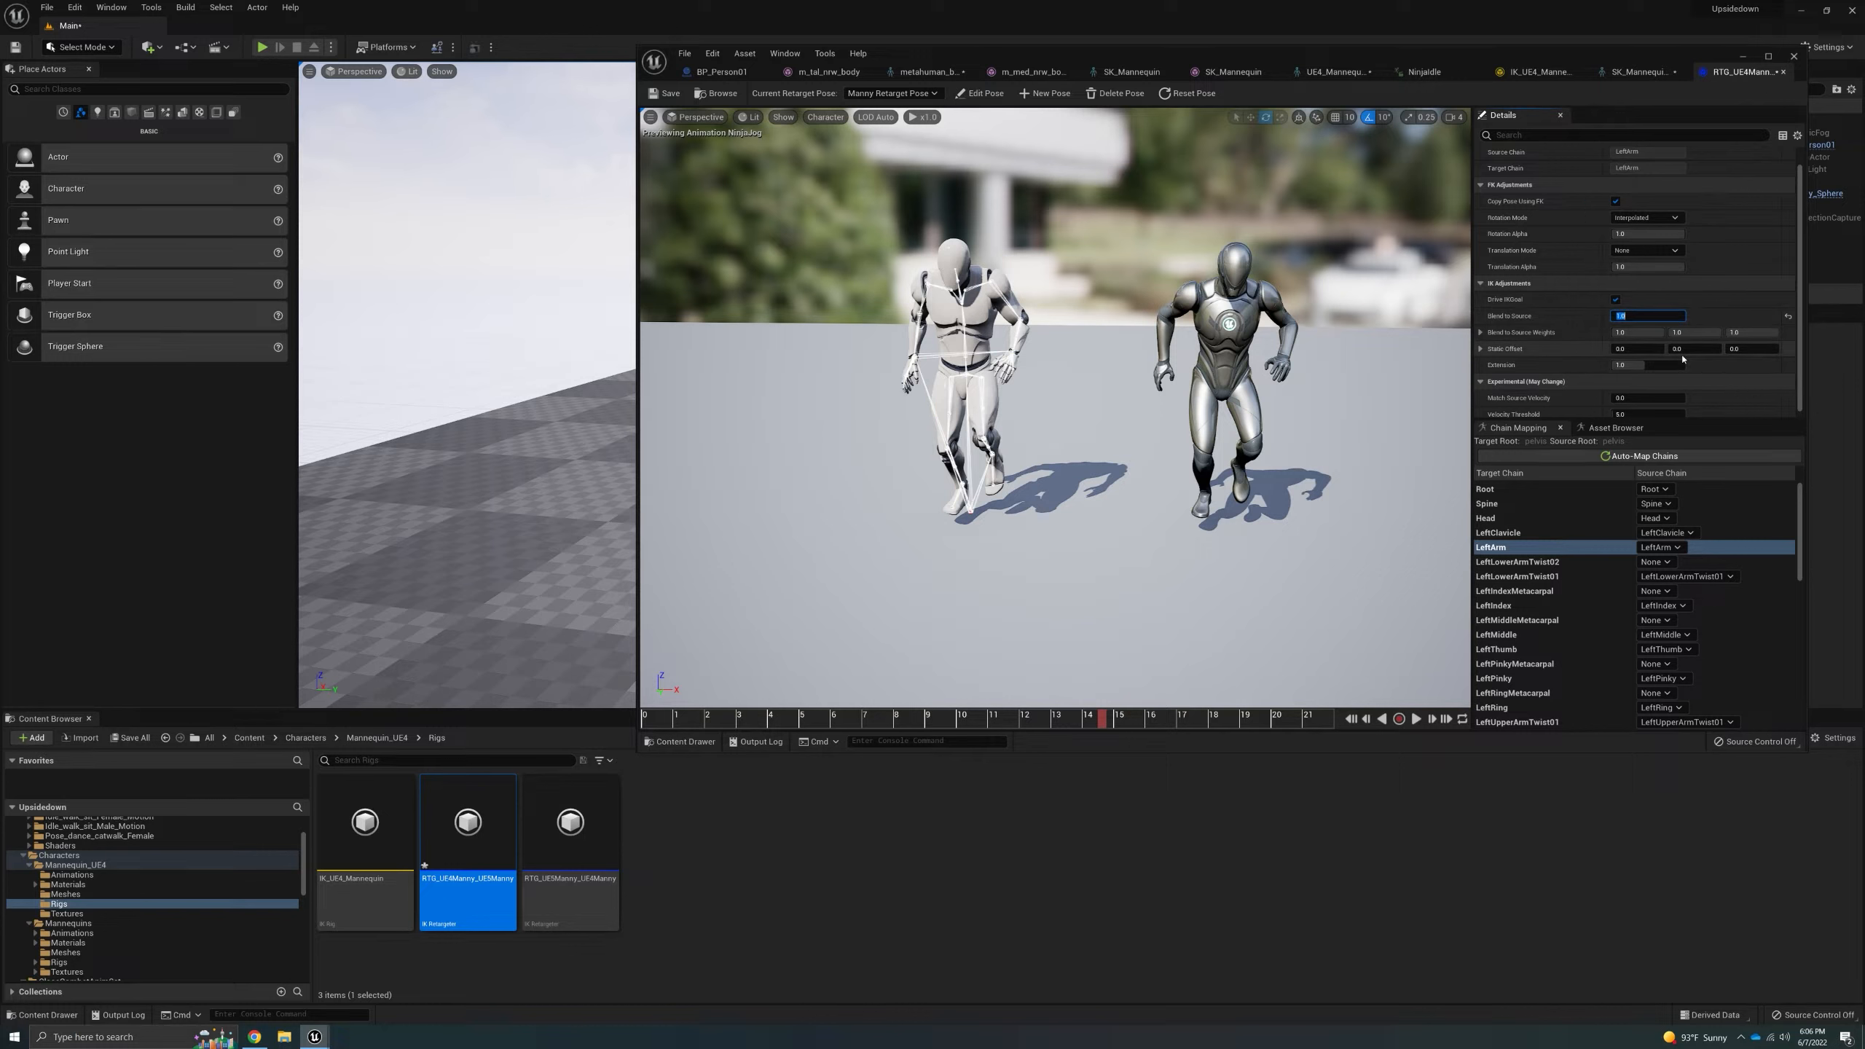
{"action": "type", "text": "0"}
{"action": "key", "text": "Return"}
- Set the IK Blend to Source value of the RightArm chain to 0
{"action": "scroll", "coordinate": [1521, 651], "scroll_direction": "down", "scroll_amount": 3}
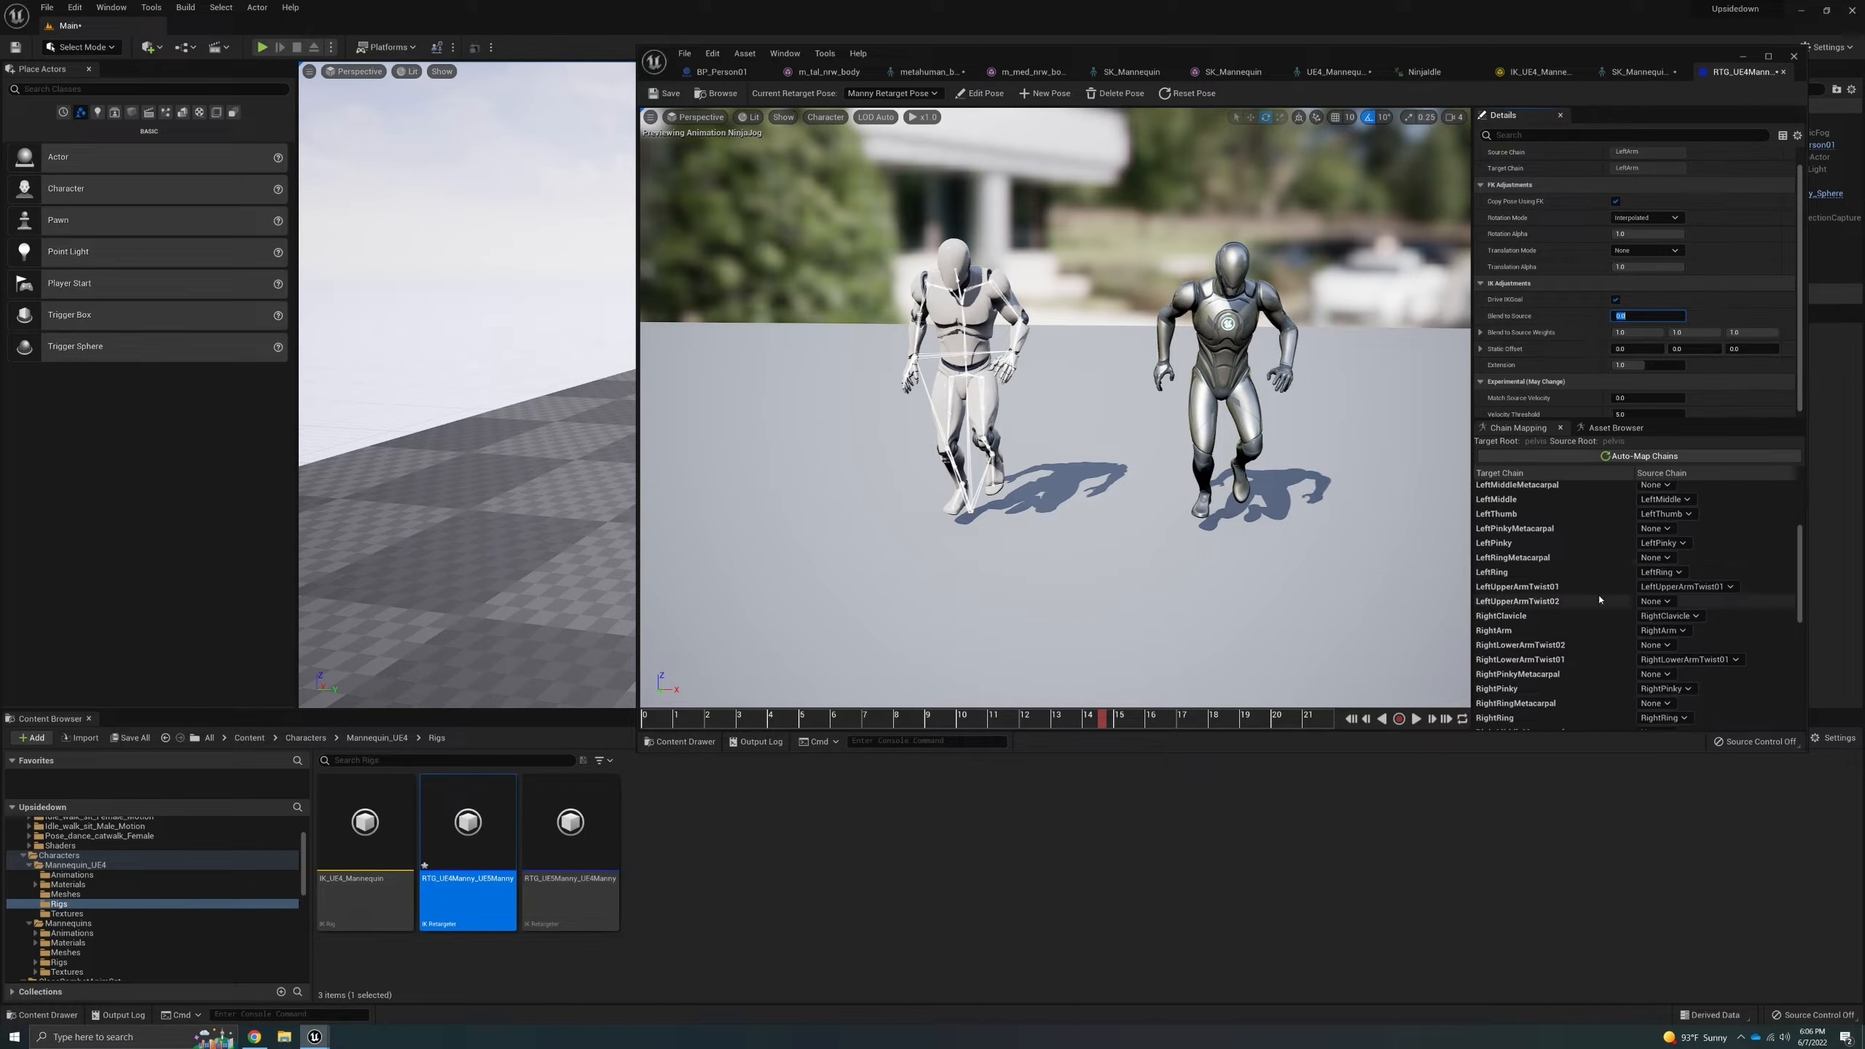
{"action": "left_click", "coordinate": [1519, 630]}
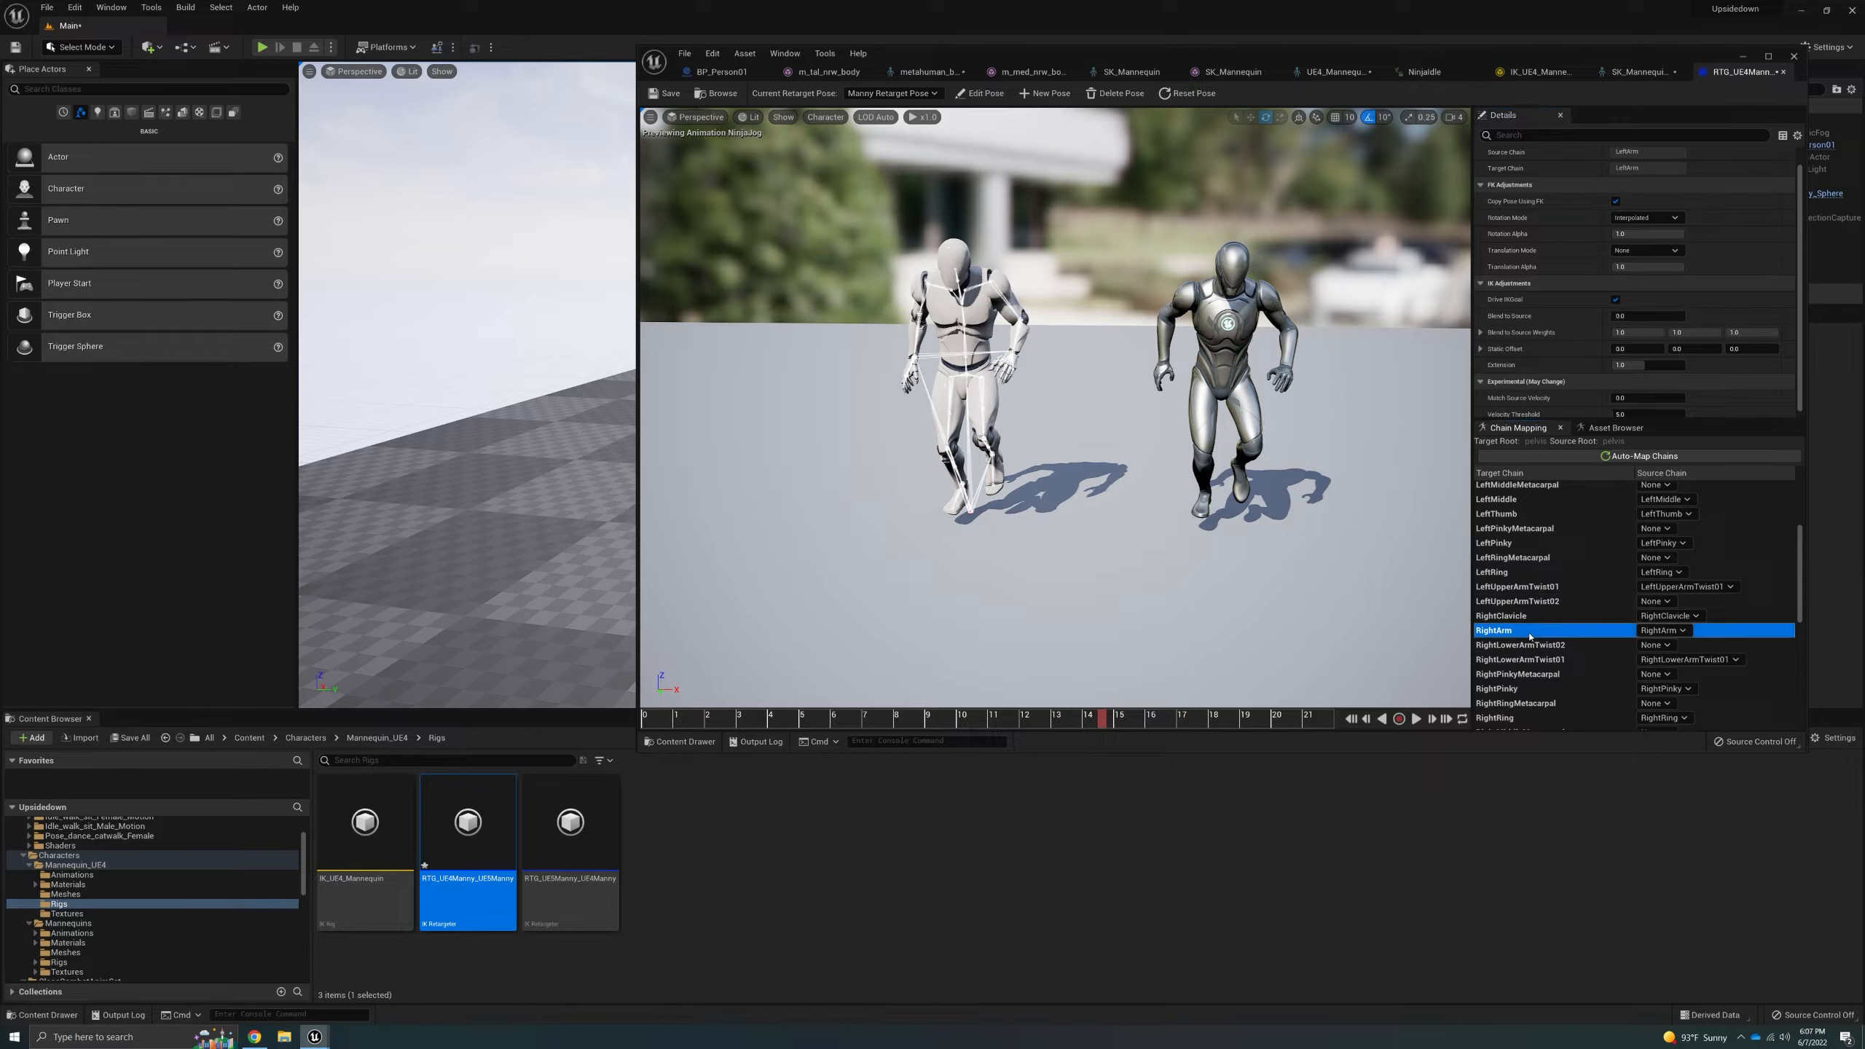
{"action": "left_click", "coordinate": [1657, 317]}
{"action": "type", "text": "0"}
{"action": "key", "text": "Return"}
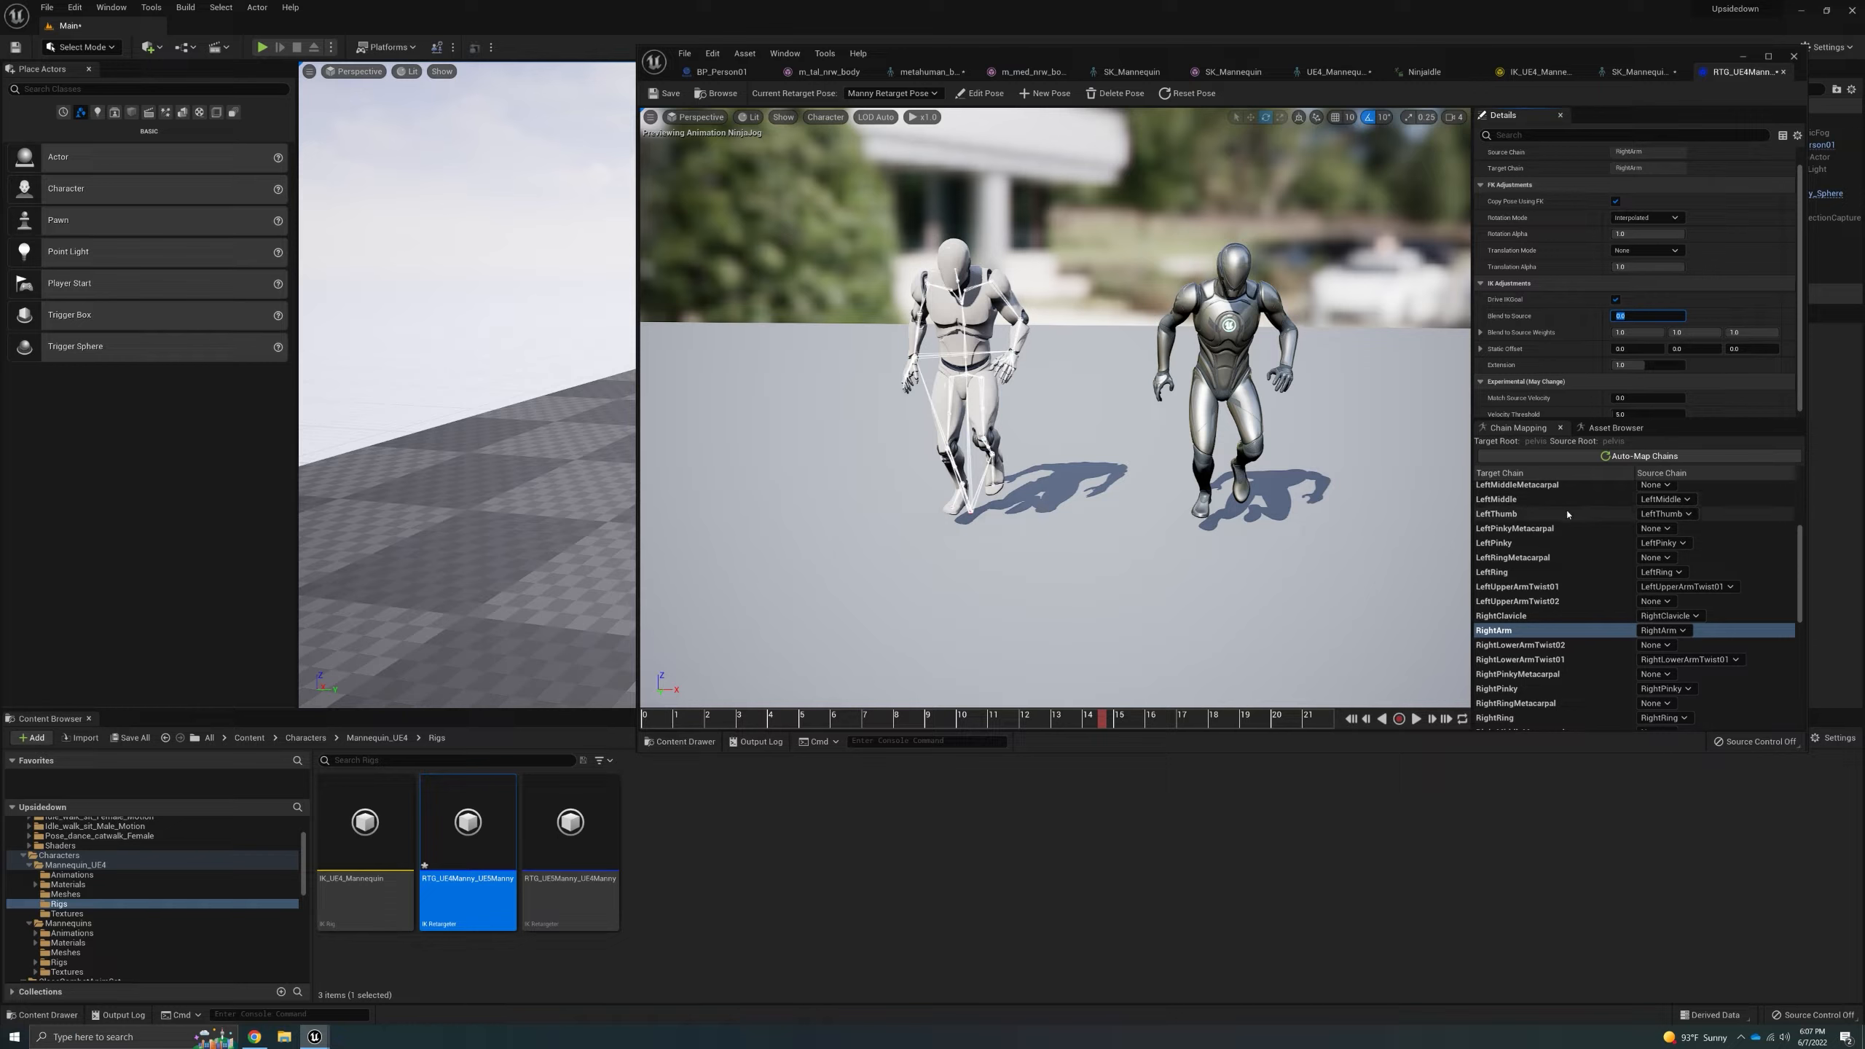
- Play the NinjaJog animation, pause it, and scrub through its frames to compare the arm poses of both mannequins
{"action": "left_click", "coordinate": [1415, 719]}
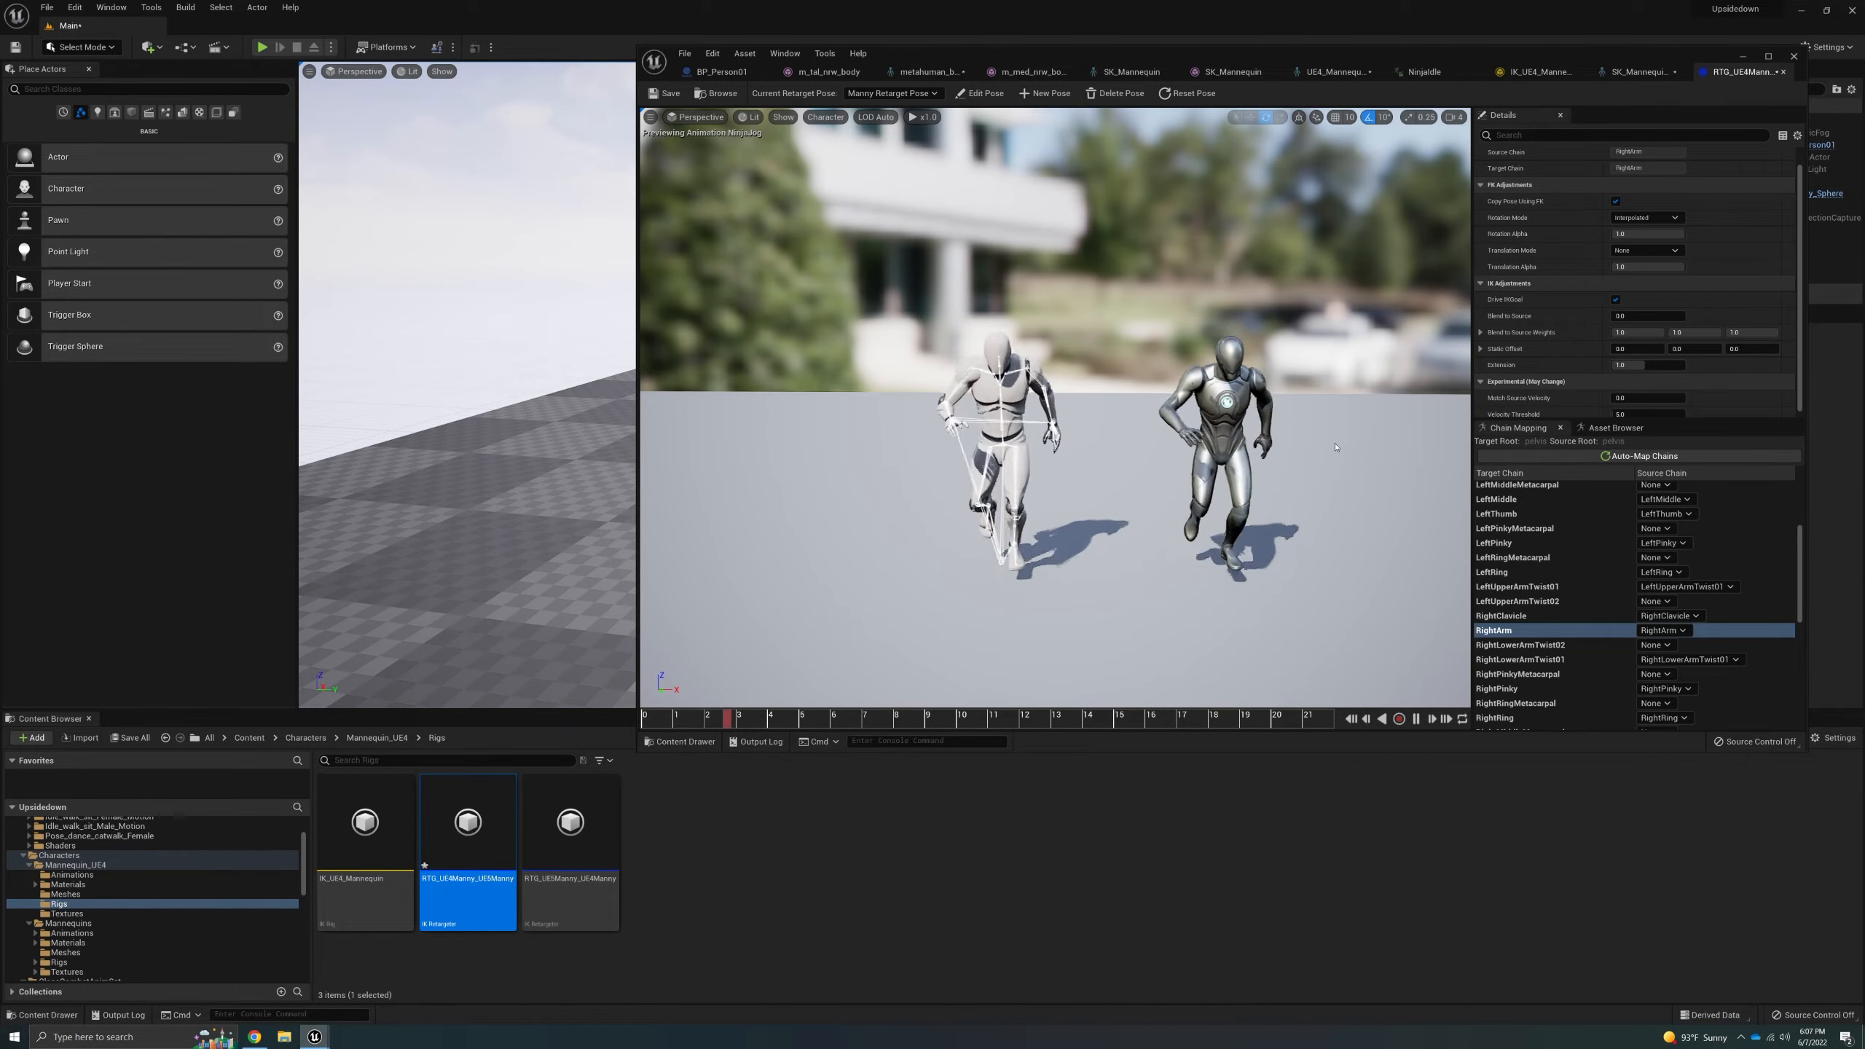
{"action": "left_click", "coordinate": [1415, 718]}
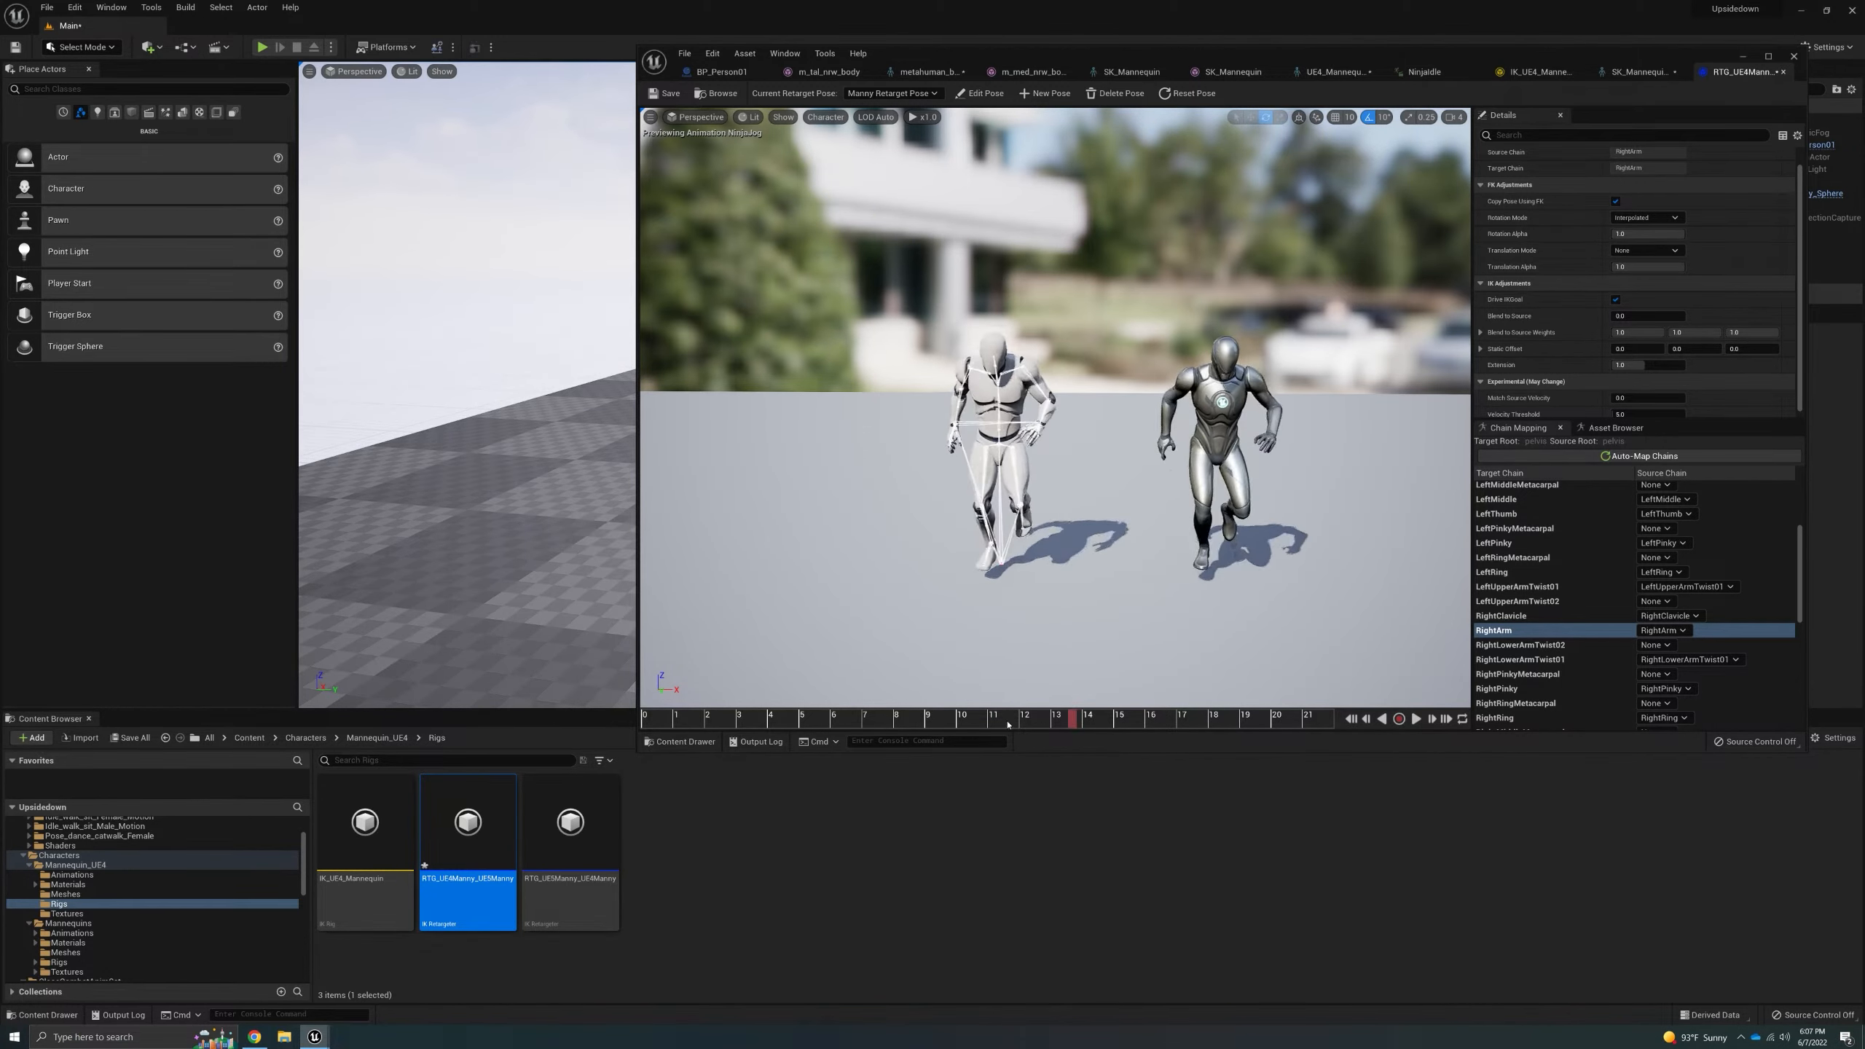
{"action": "left_click_drag", "start_coordinate": [1278, 720], "coordinate": [1173, 720]}
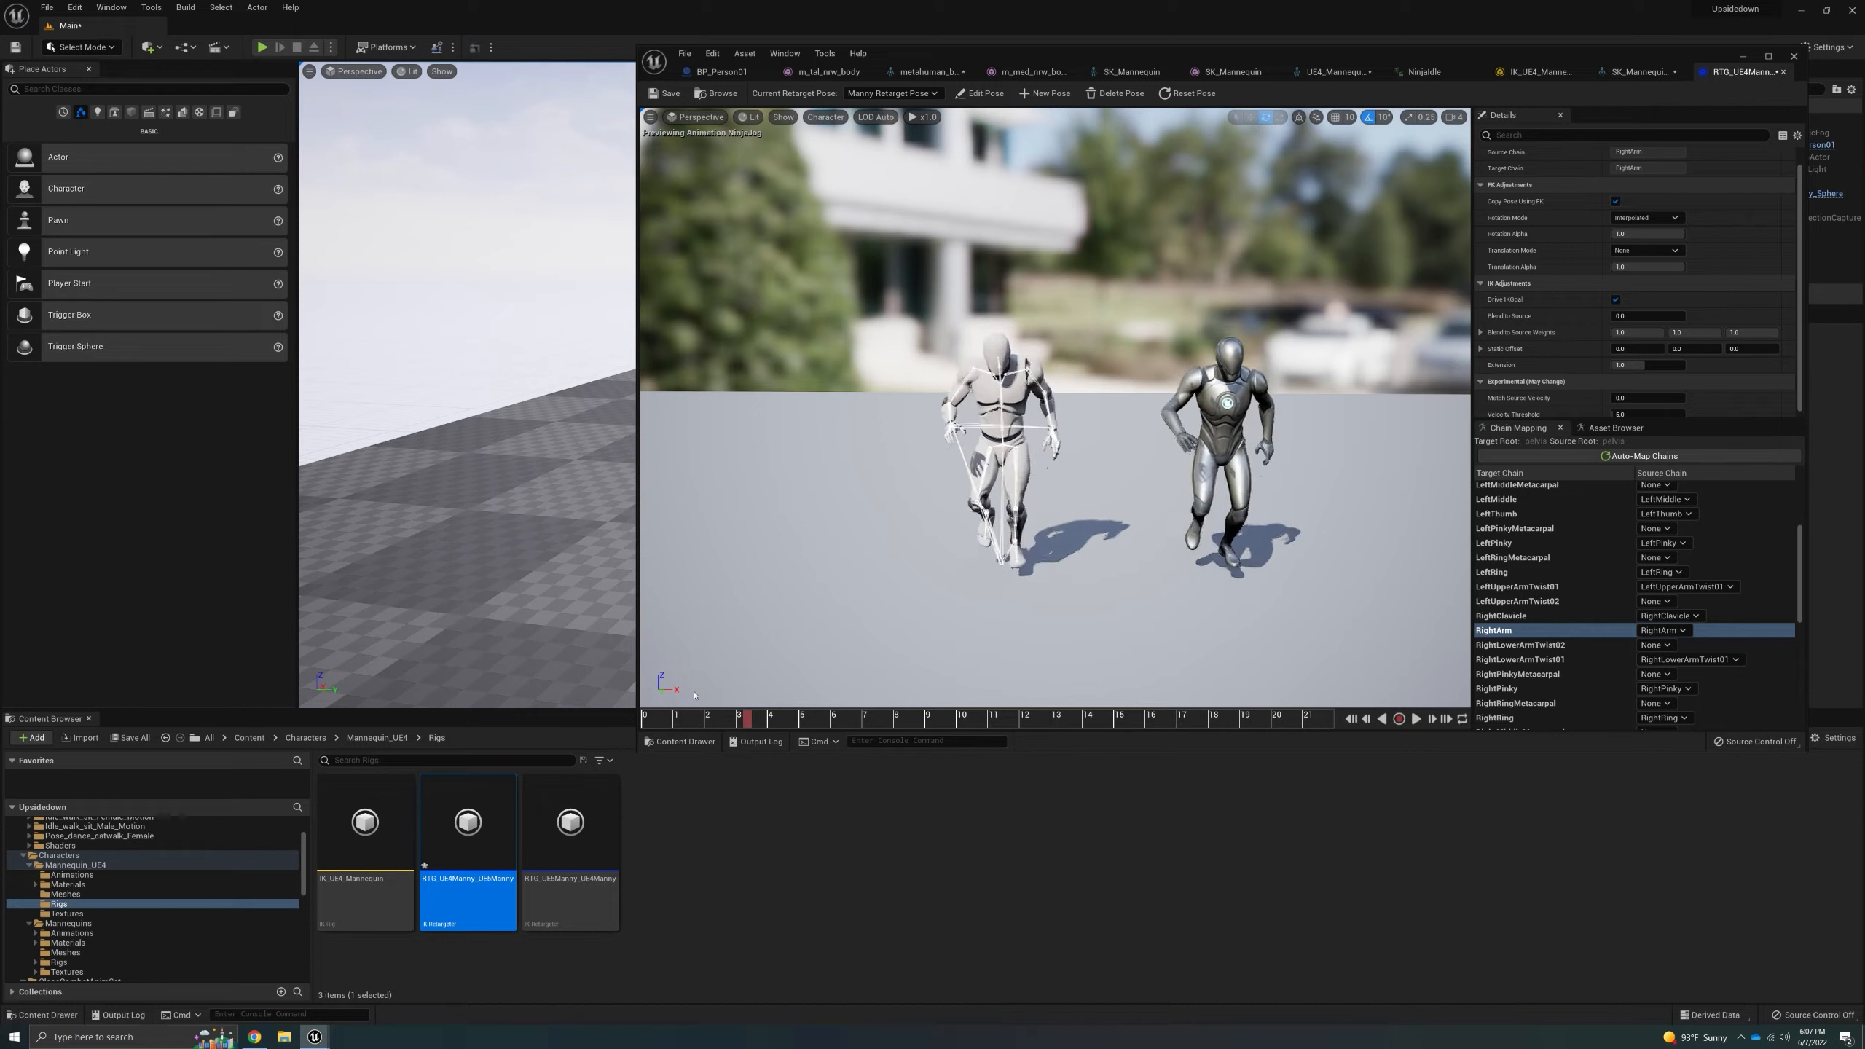
{"action": "left_click_drag", "start_coordinate": [694, 694], "coordinate": [714, 700]}
{"action": "left_click_drag", "start_coordinate": [1056, 703], "coordinate": [1211, 704]}
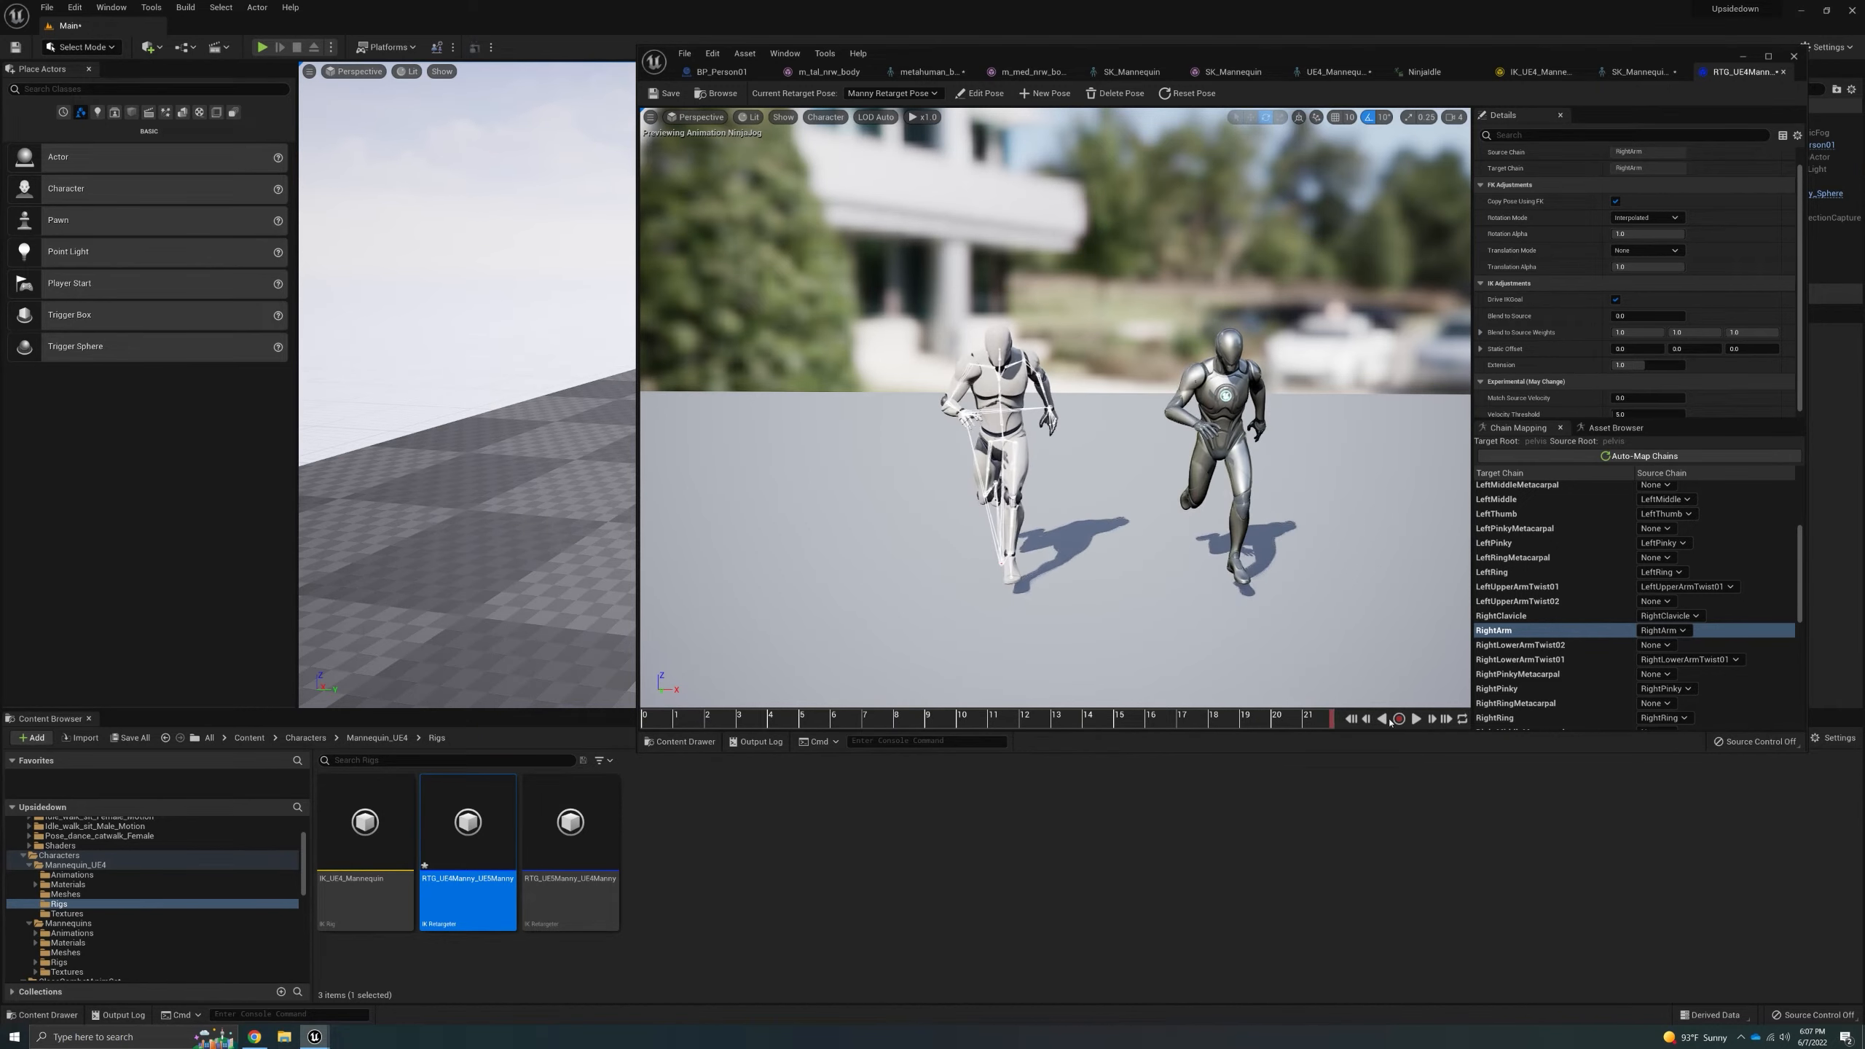
{"action": "left_click_drag", "start_coordinate": [902, 730], "coordinate": [1044, 729]}
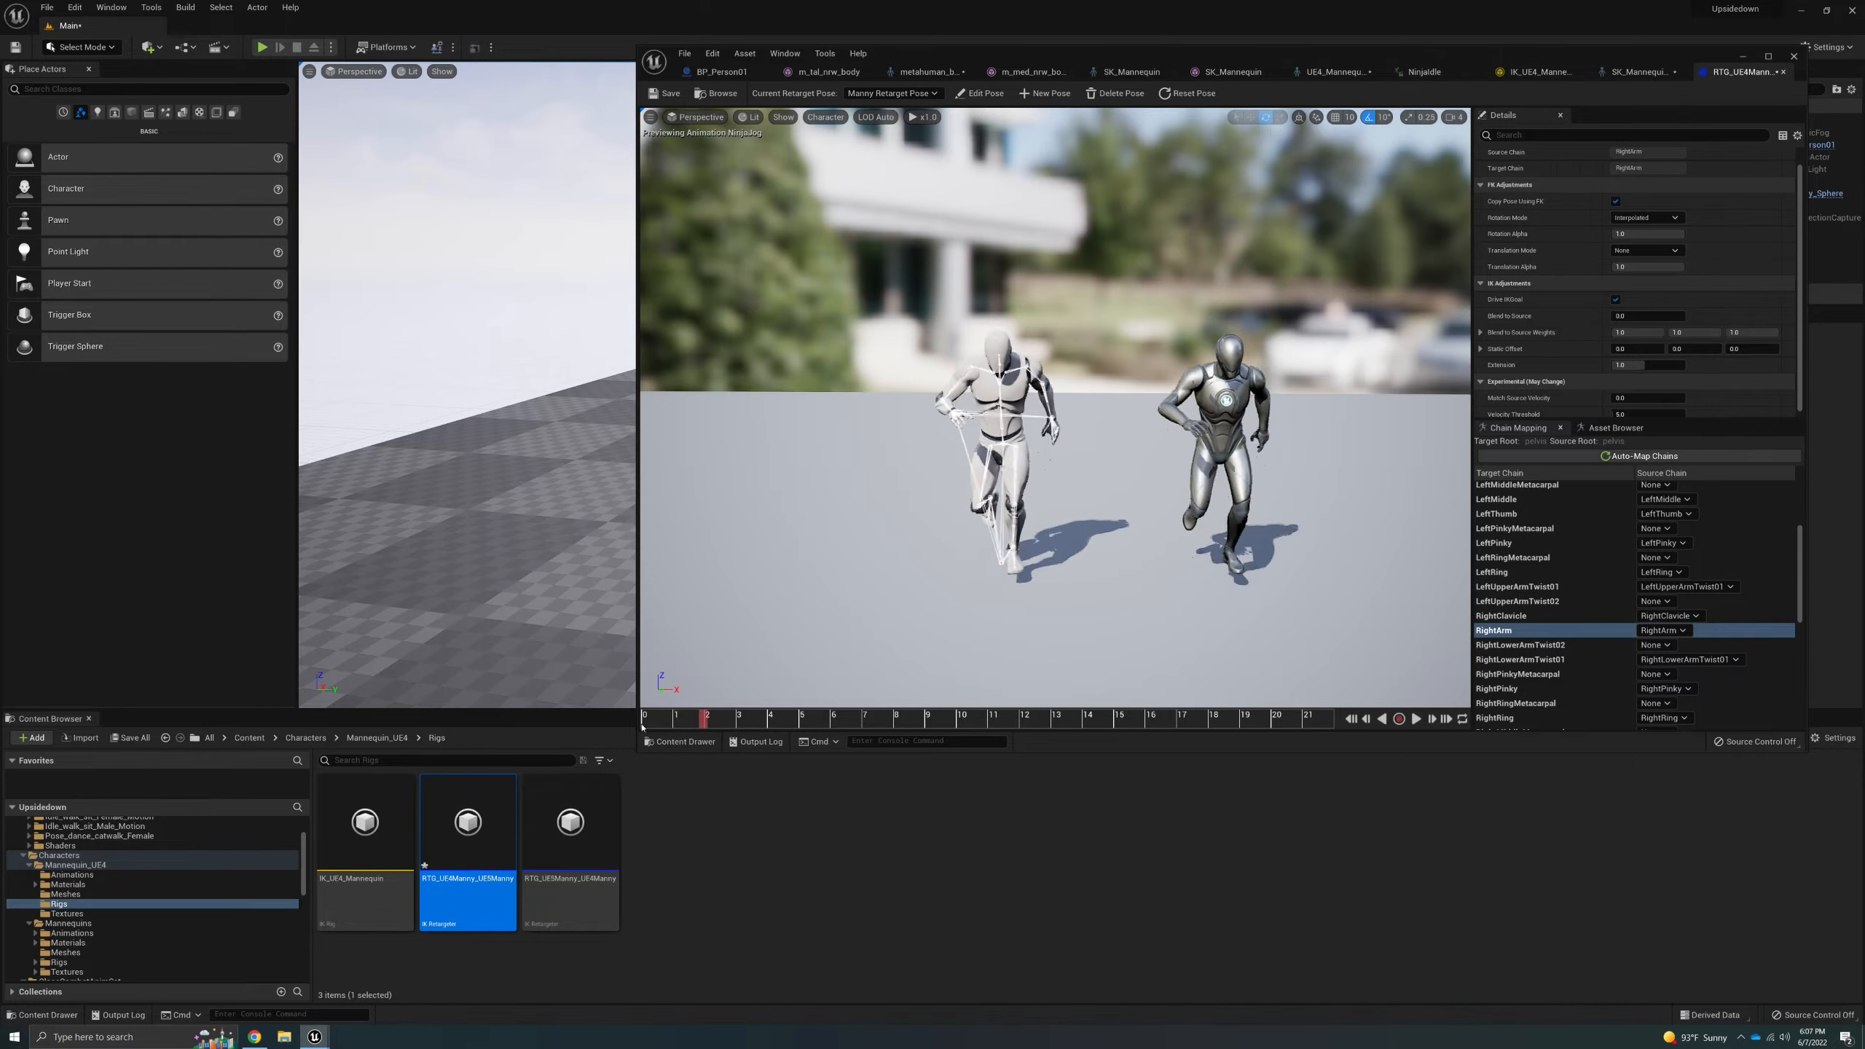
{"action": "left_click_drag", "start_coordinate": [930, 724], "coordinate": [1184, 727]}
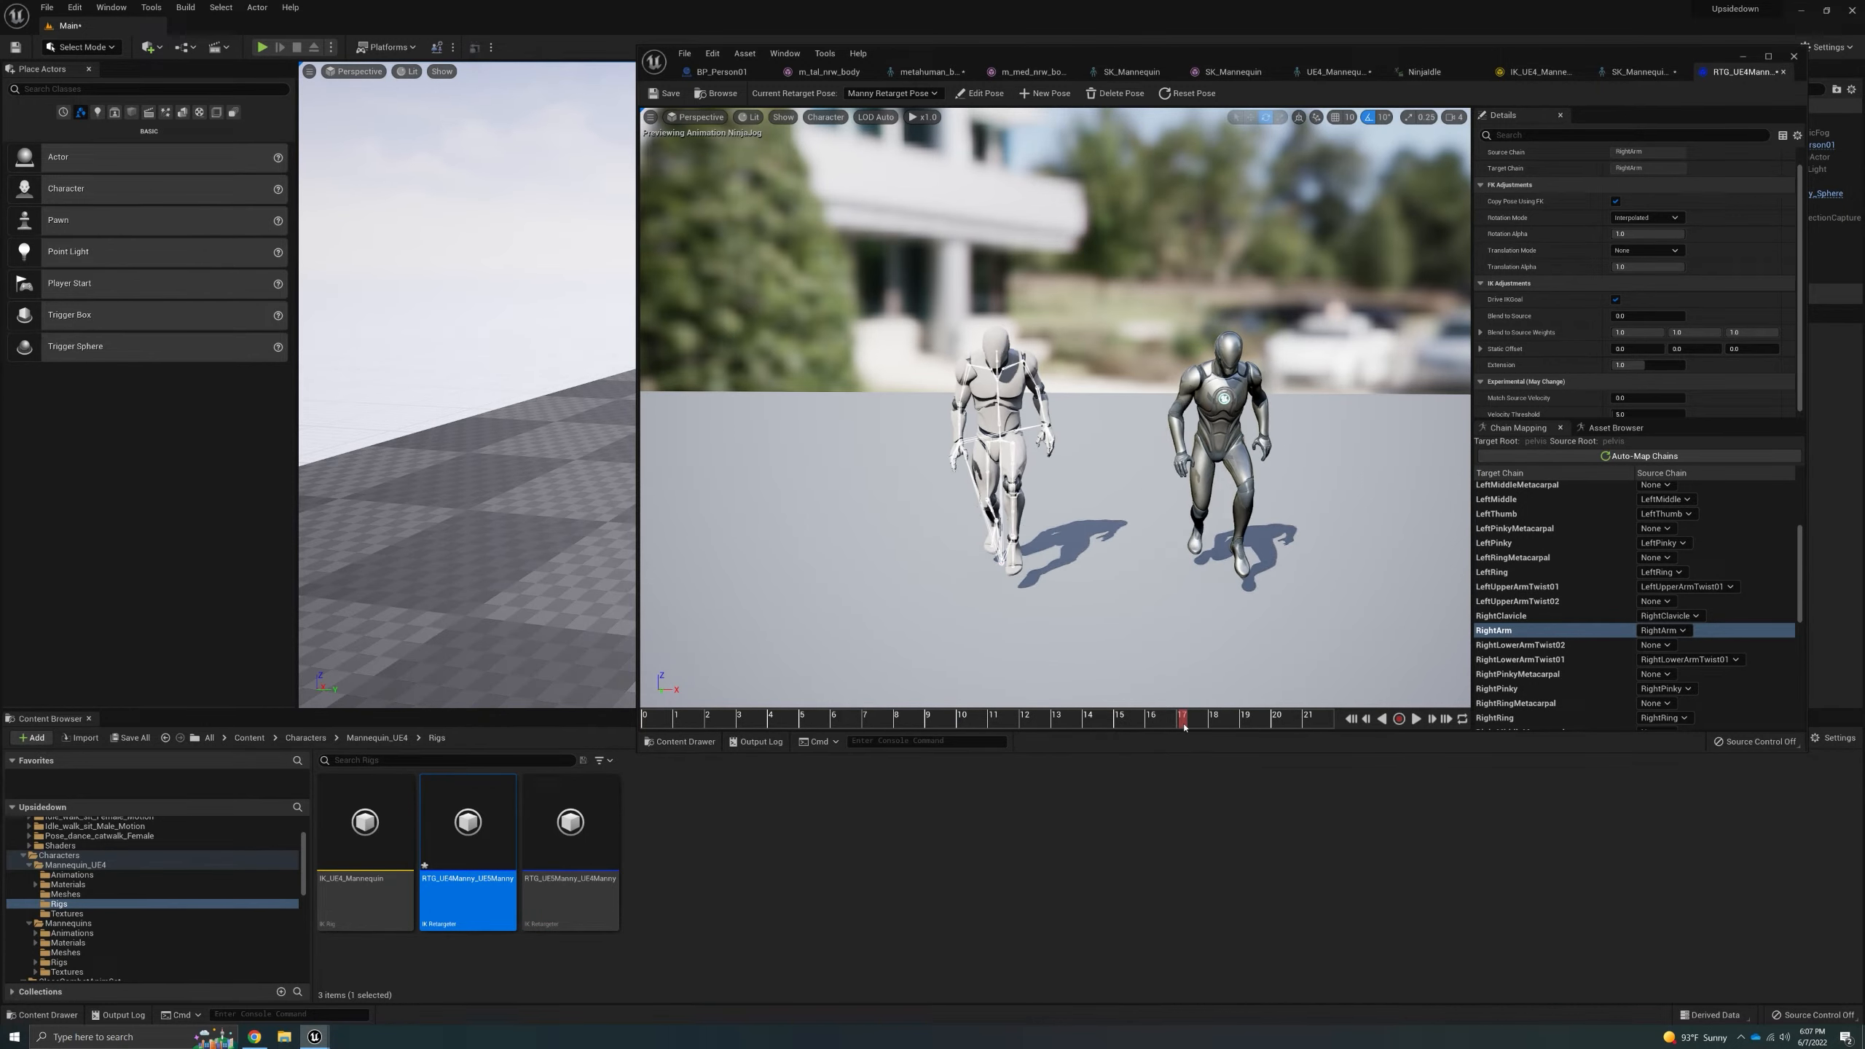
{"action": "left_click_drag", "start_coordinate": [844, 723], "coordinate": [672, 712]}
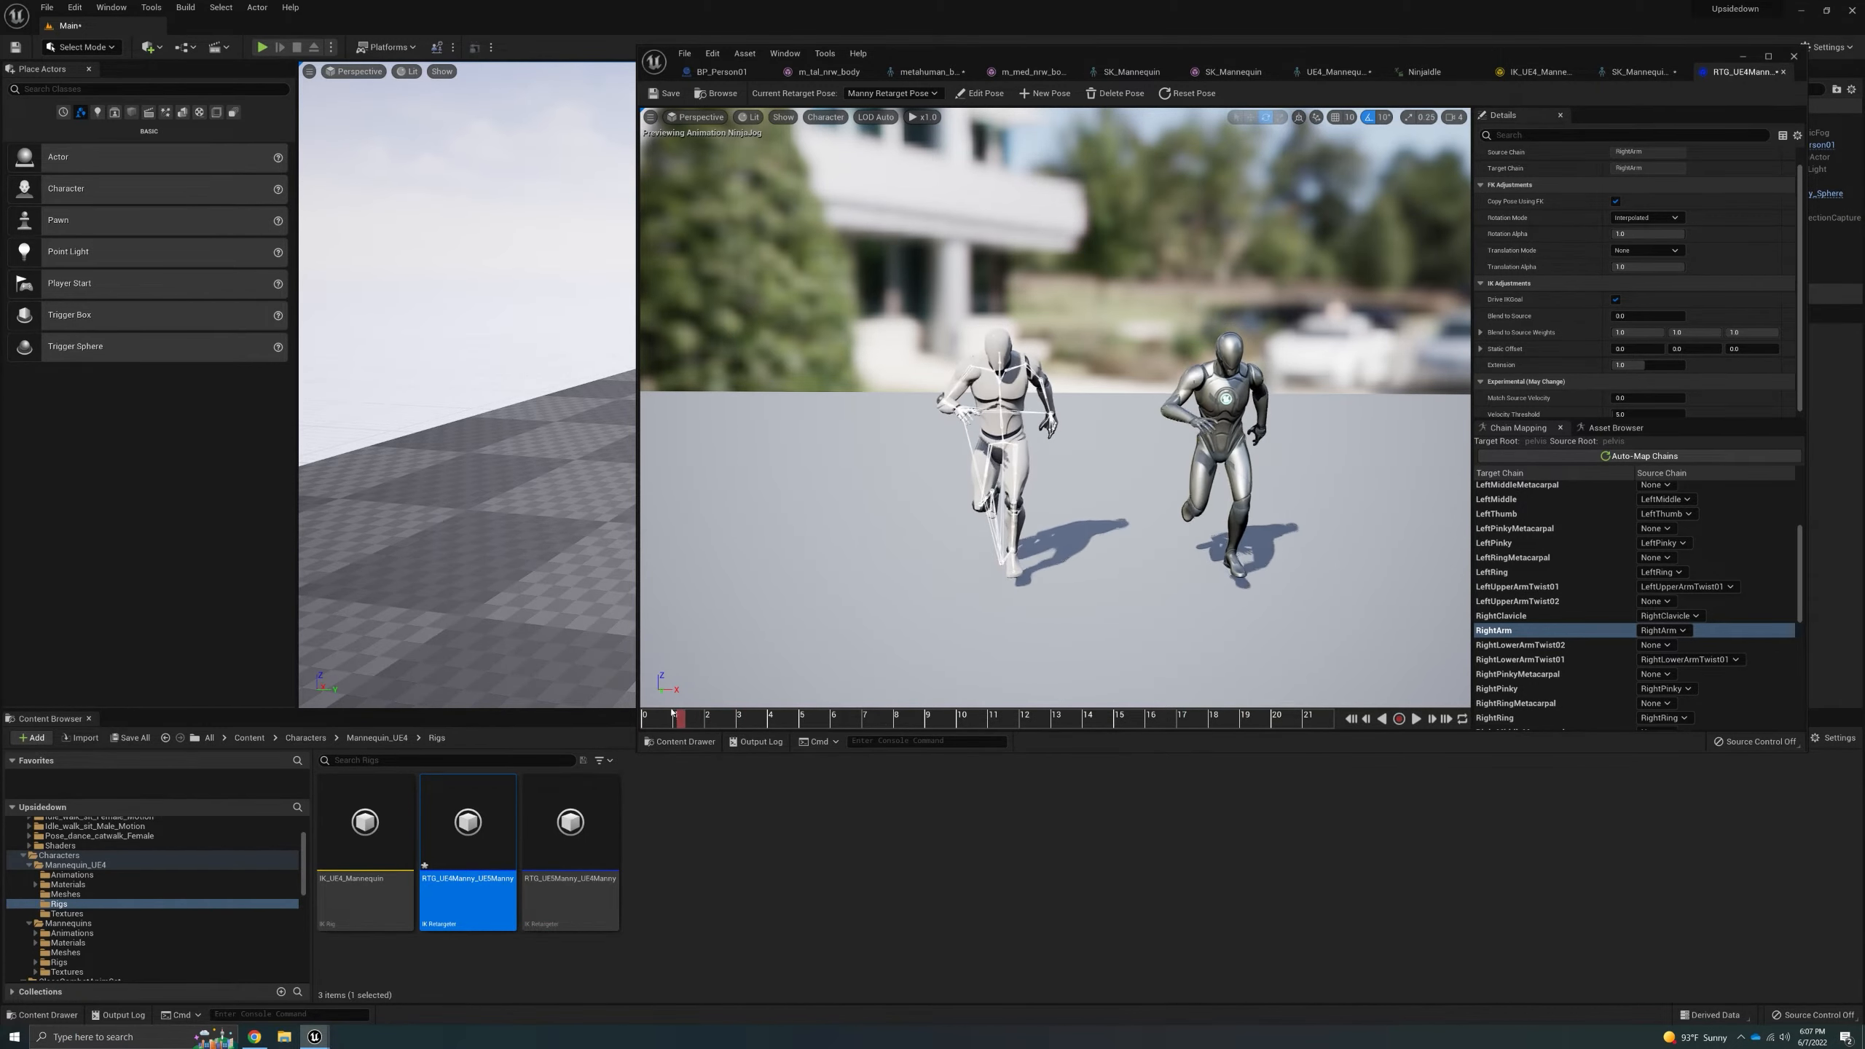
{"action": "left_click_drag", "start_coordinate": [895, 713], "coordinate": [1215, 704]}
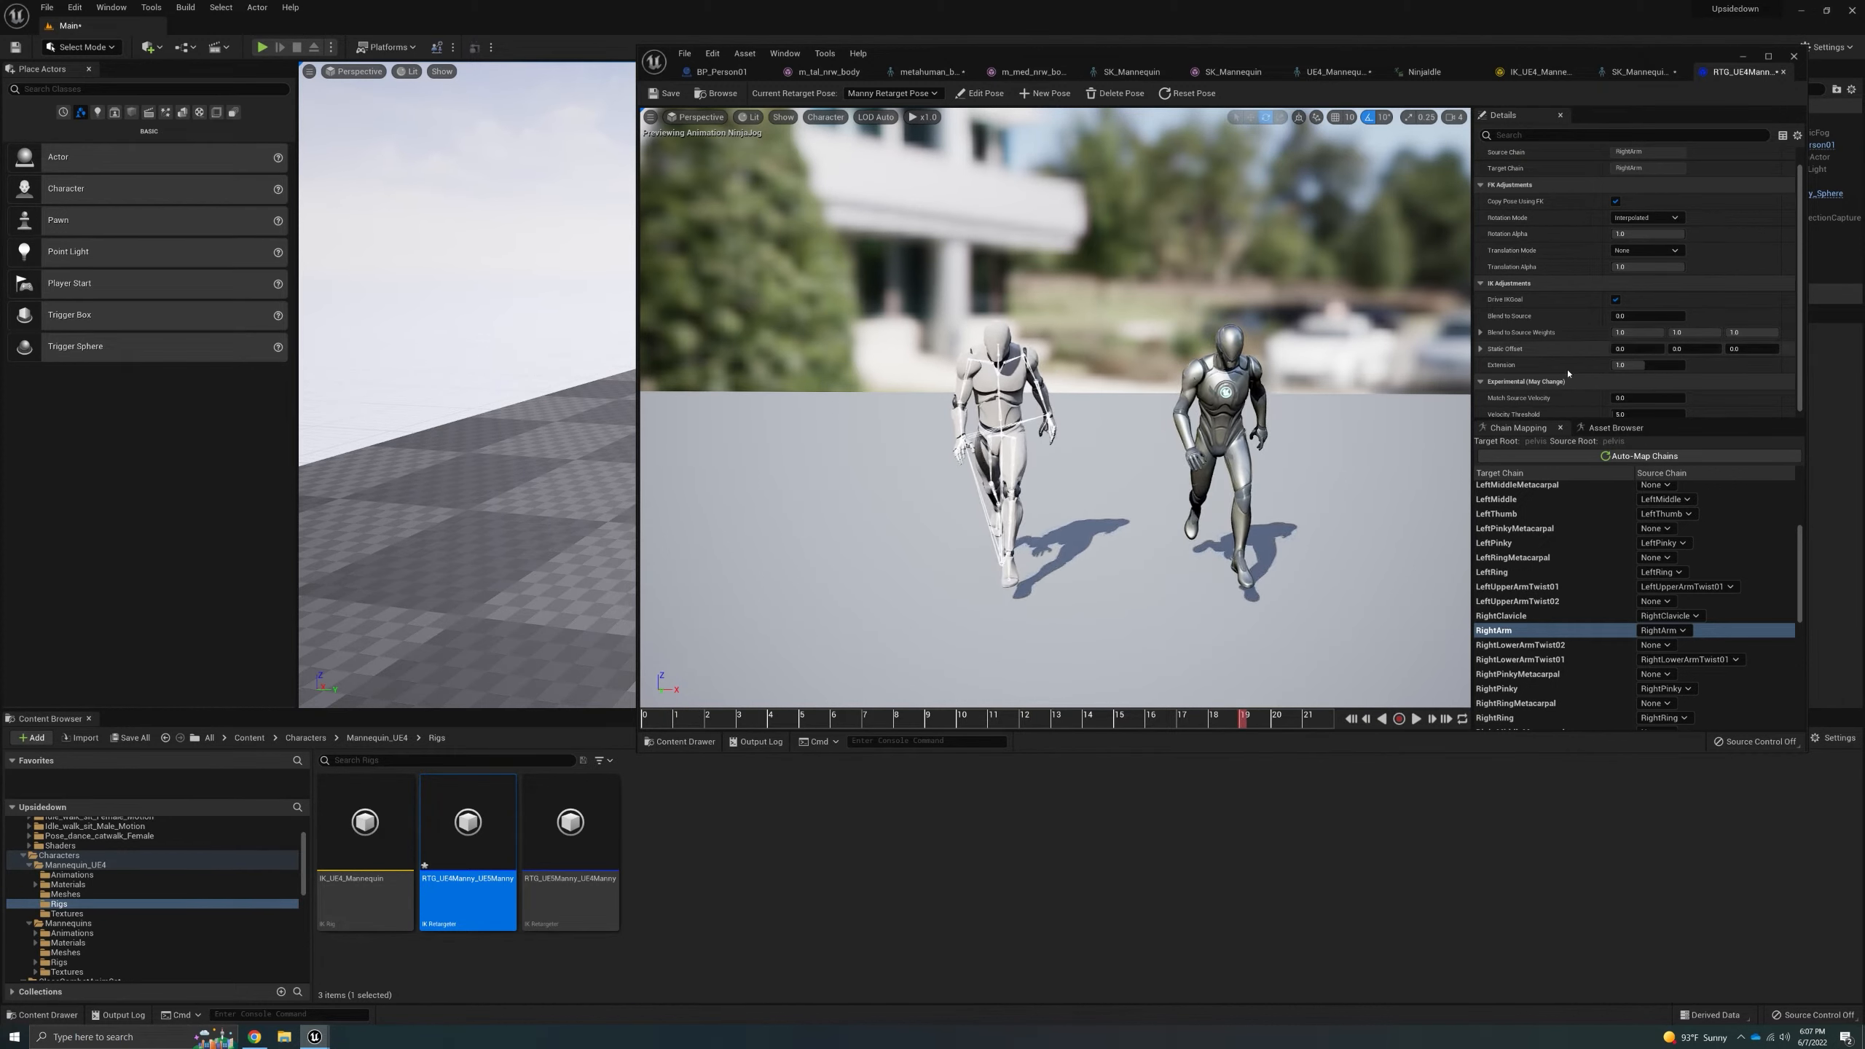
- Try an Extension of 0.1 on the RightArm chain and reset it to the default
{"action": "scroll", "coordinate": [1652, 386], "scroll_direction": "down", "scroll_amount": 1}
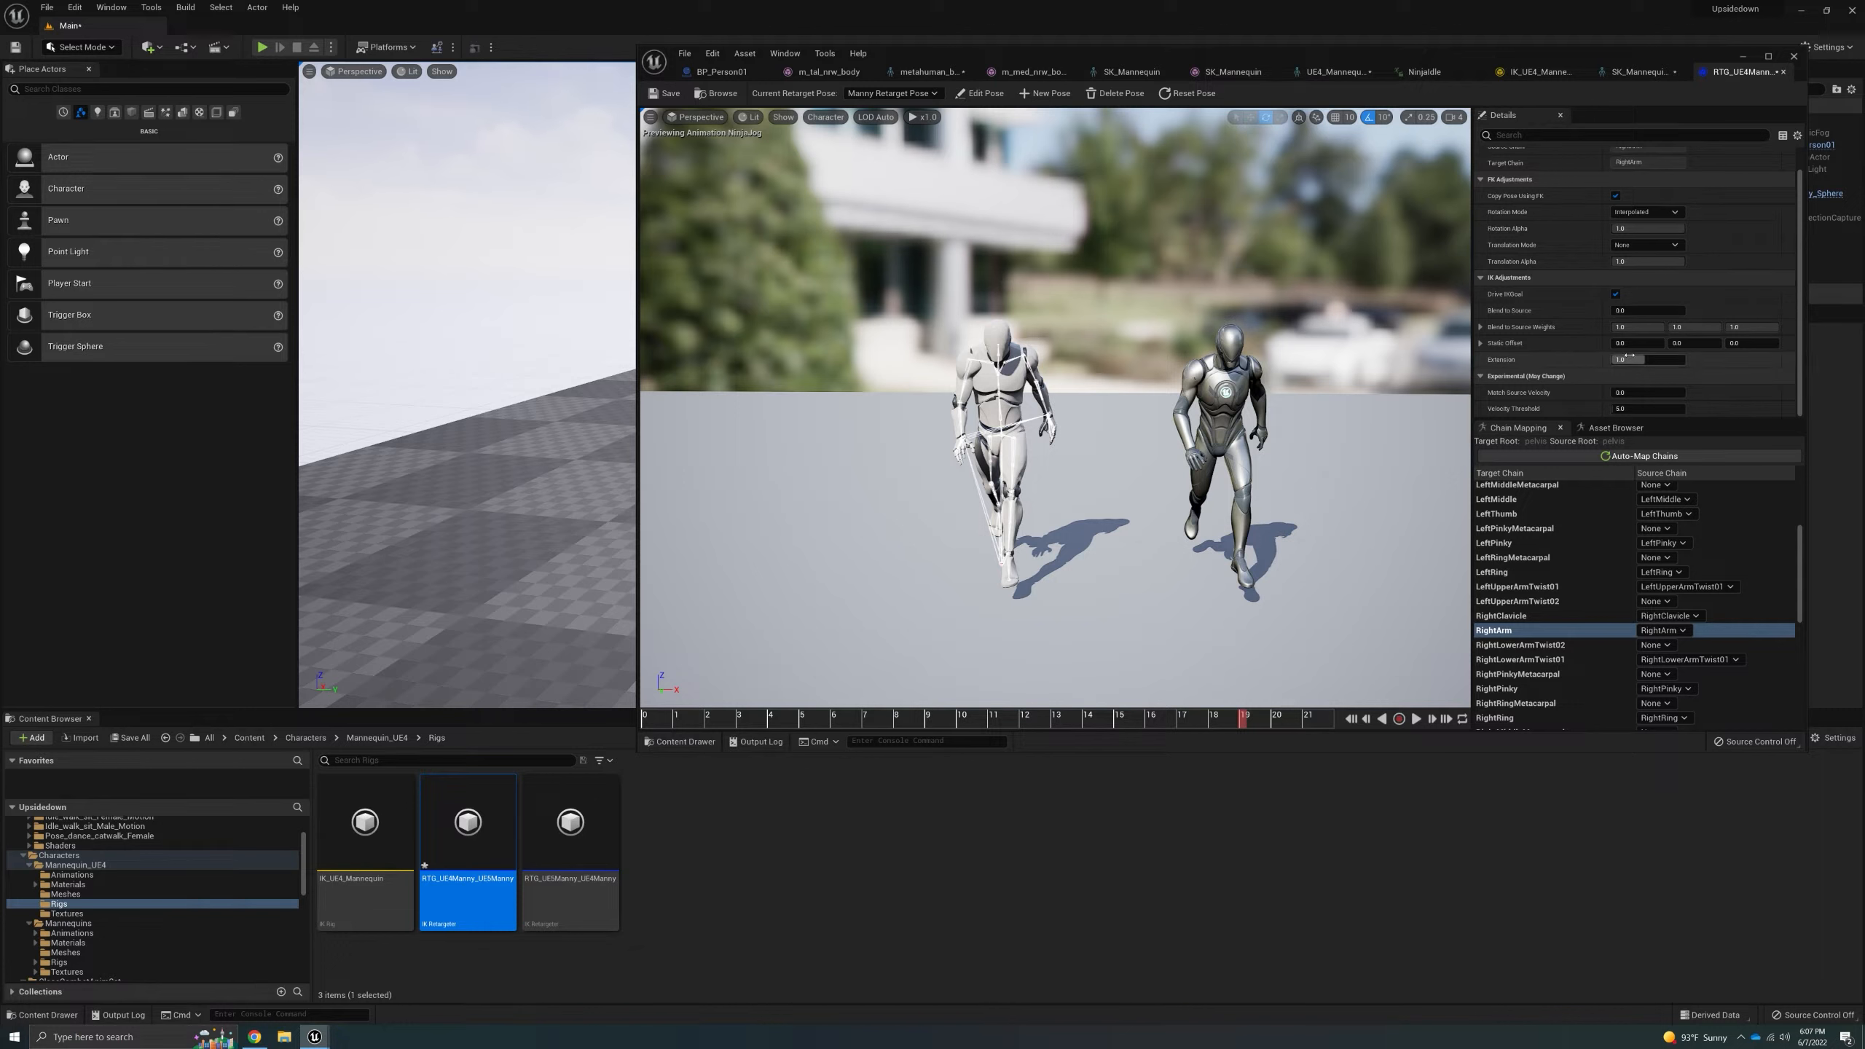
{"action": "left_click_drag", "start_coordinate": [1628, 357], "coordinate": [1604, 358]}
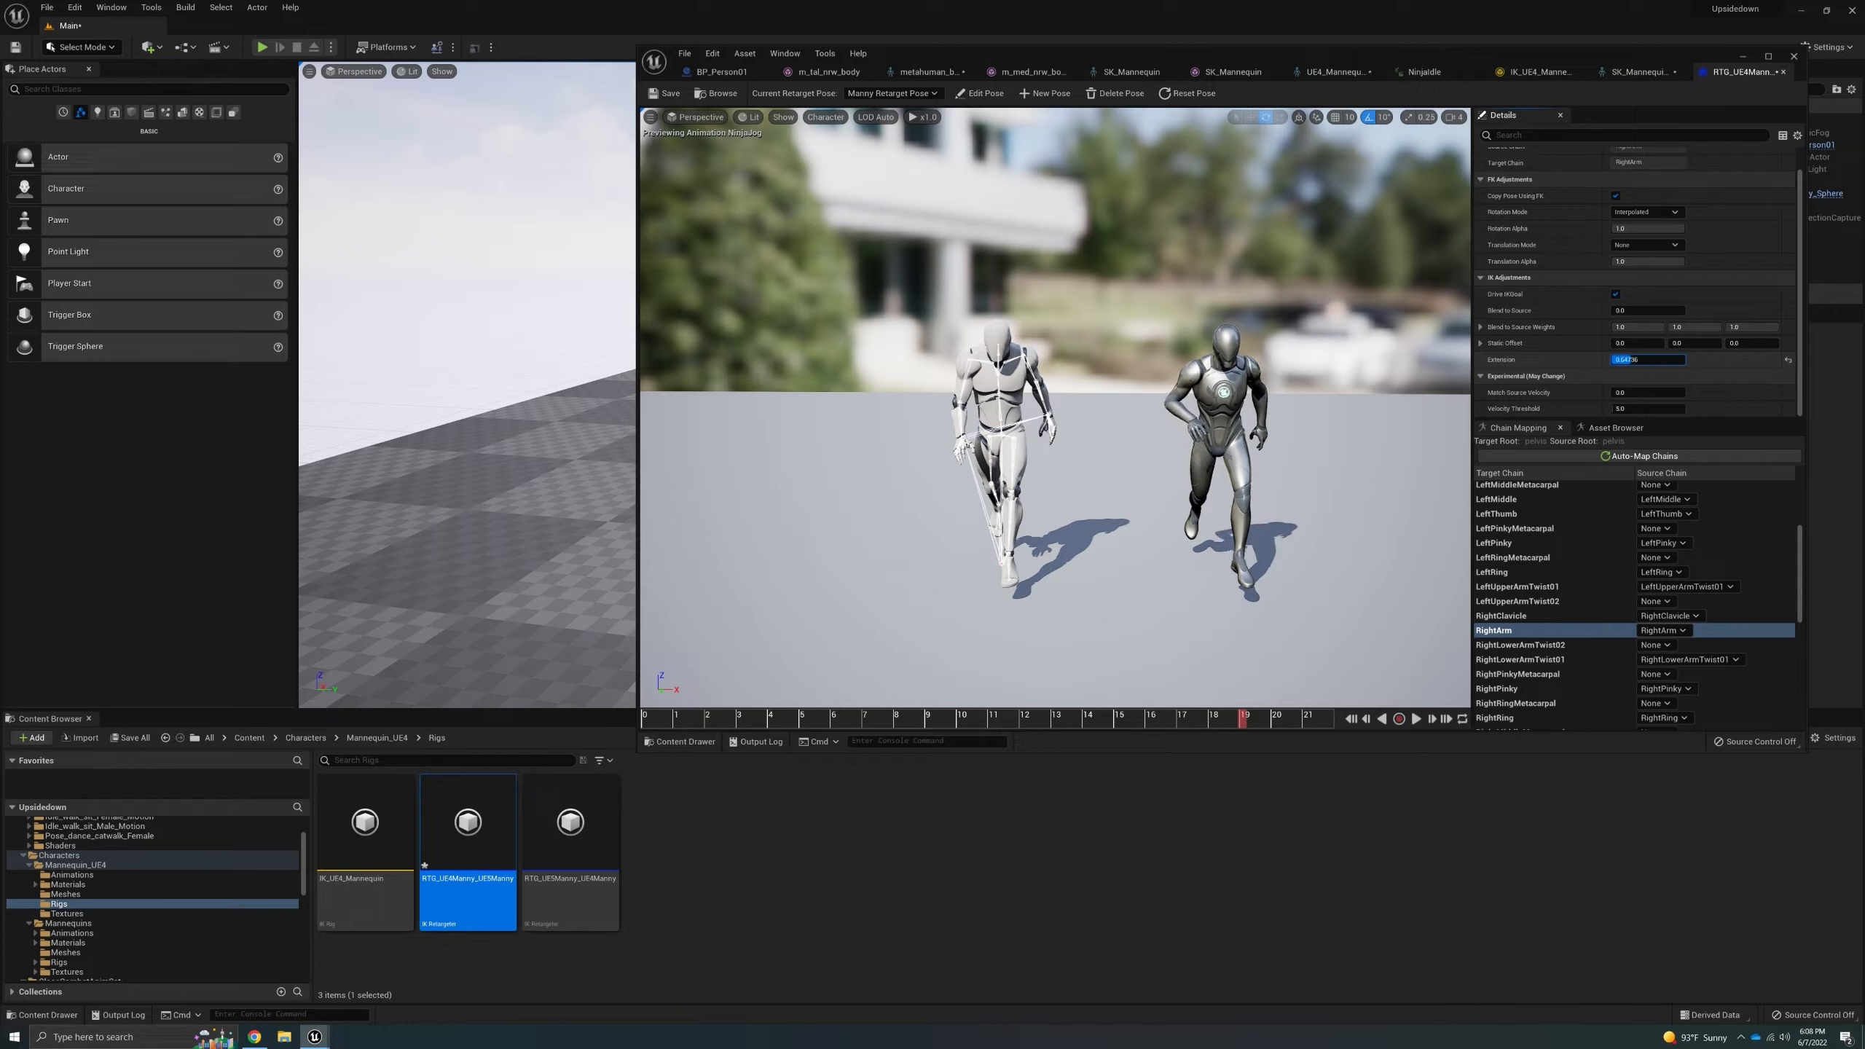
{"action": "type", "text": "0.1"}
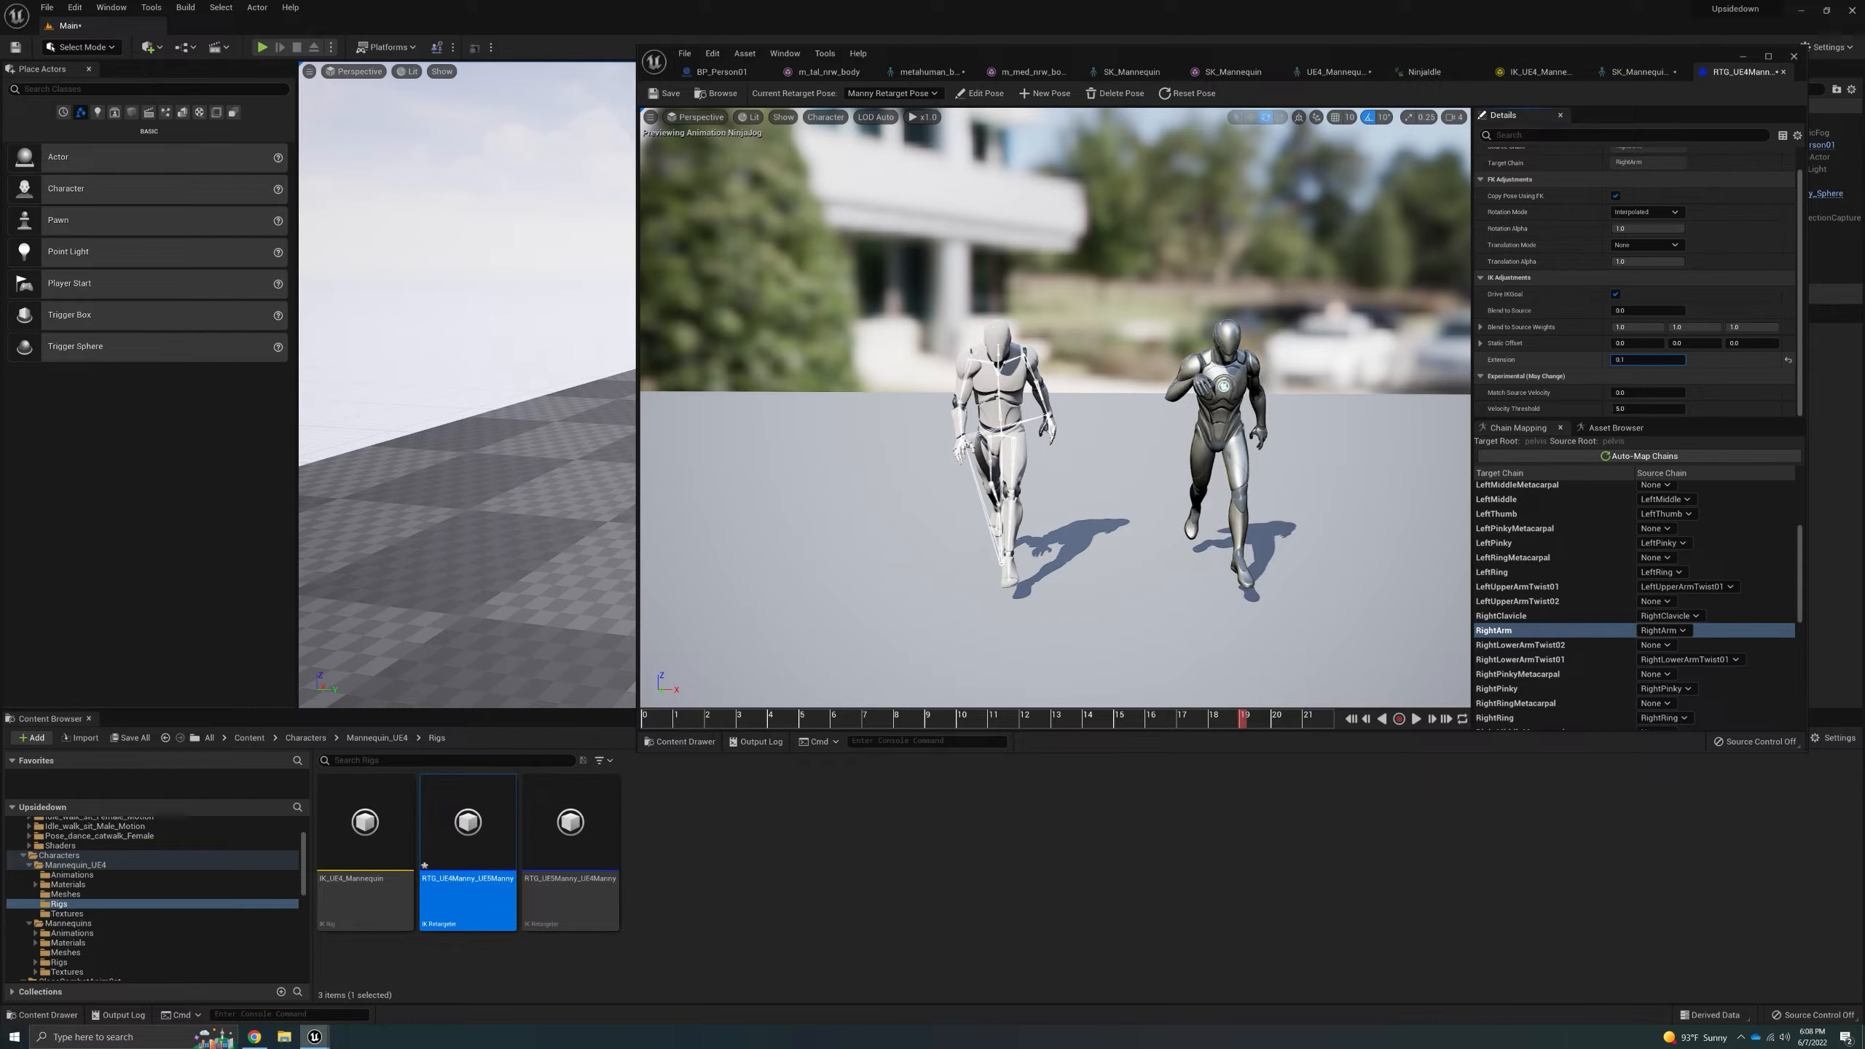
{"action": "left_click_drag", "start_coordinate": [1636, 359], "coordinate": [1648, 361]}
{"action": "left_click", "coordinate": [1635, 359]}
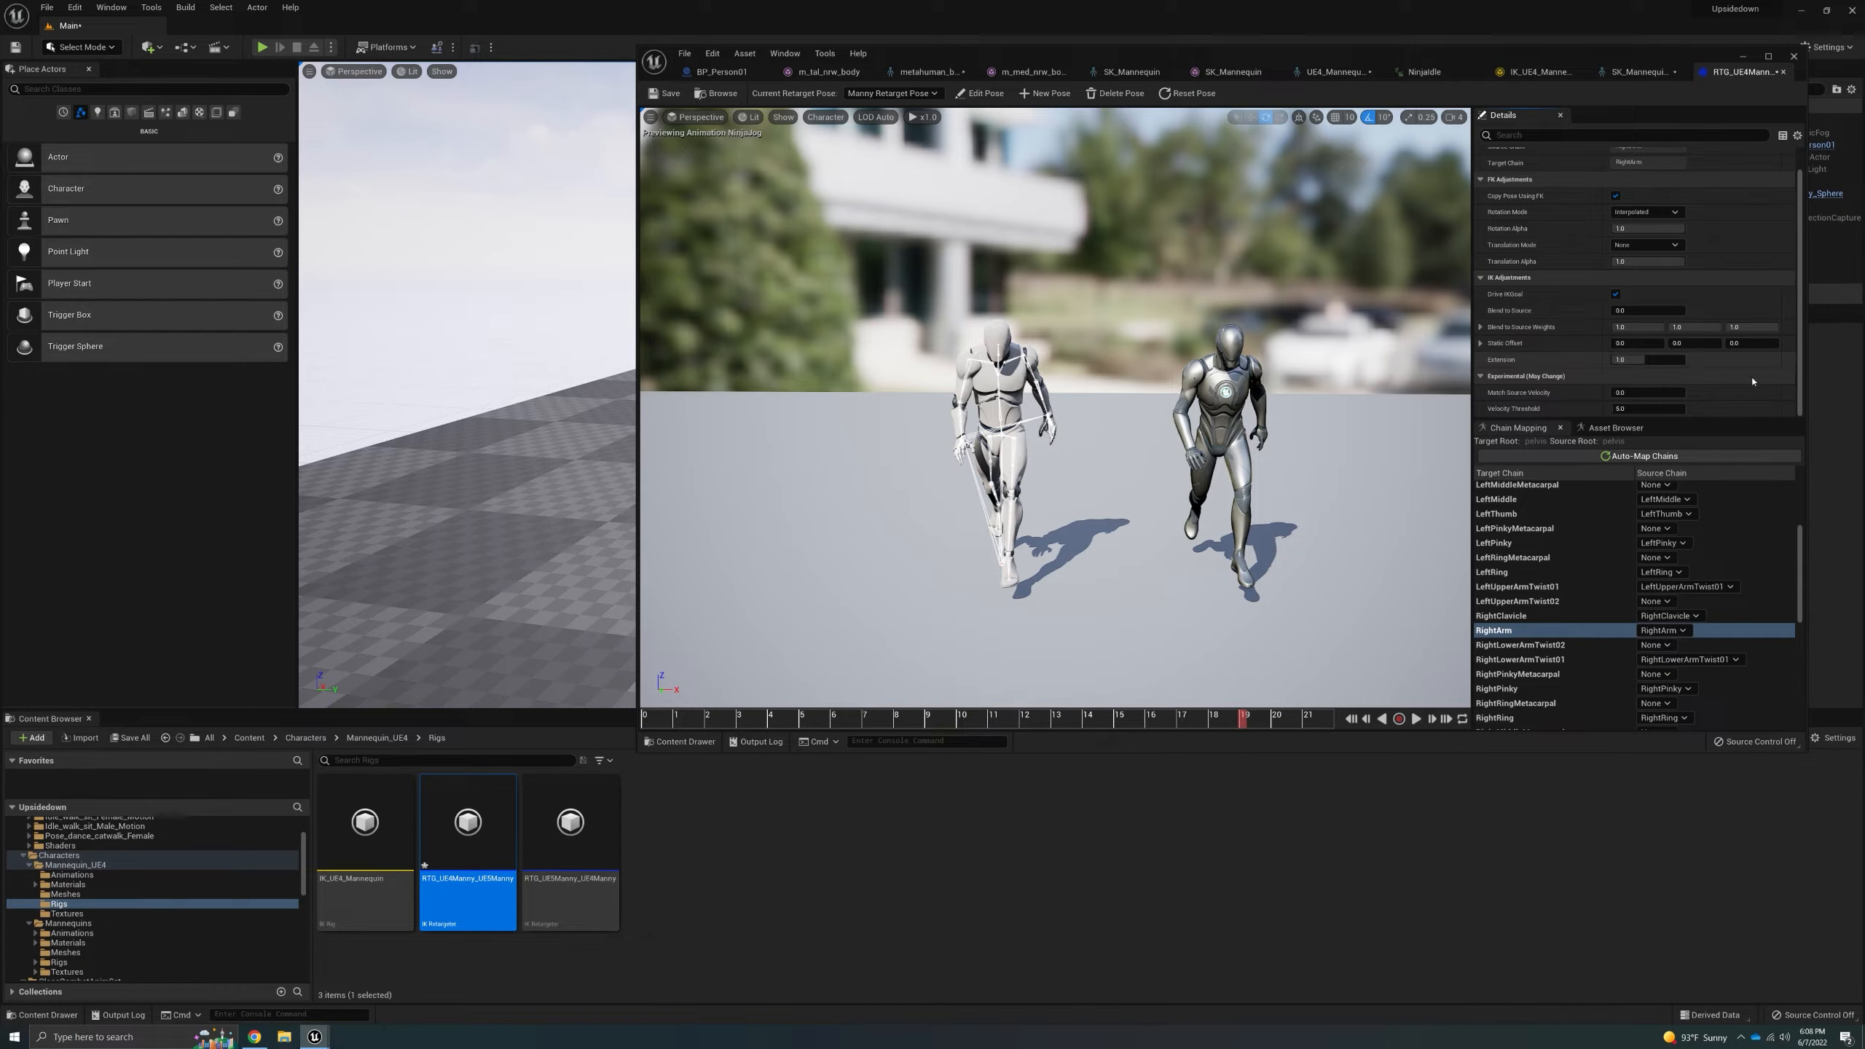
{"action": "left_click", "coordinate": [1787, 359]}
- Set the RightArm chain's Extension to 1.04 after trying 1.1, and resume the NinjaJog playback
{"action": "left_click", "coordinate": [1636, 359]}
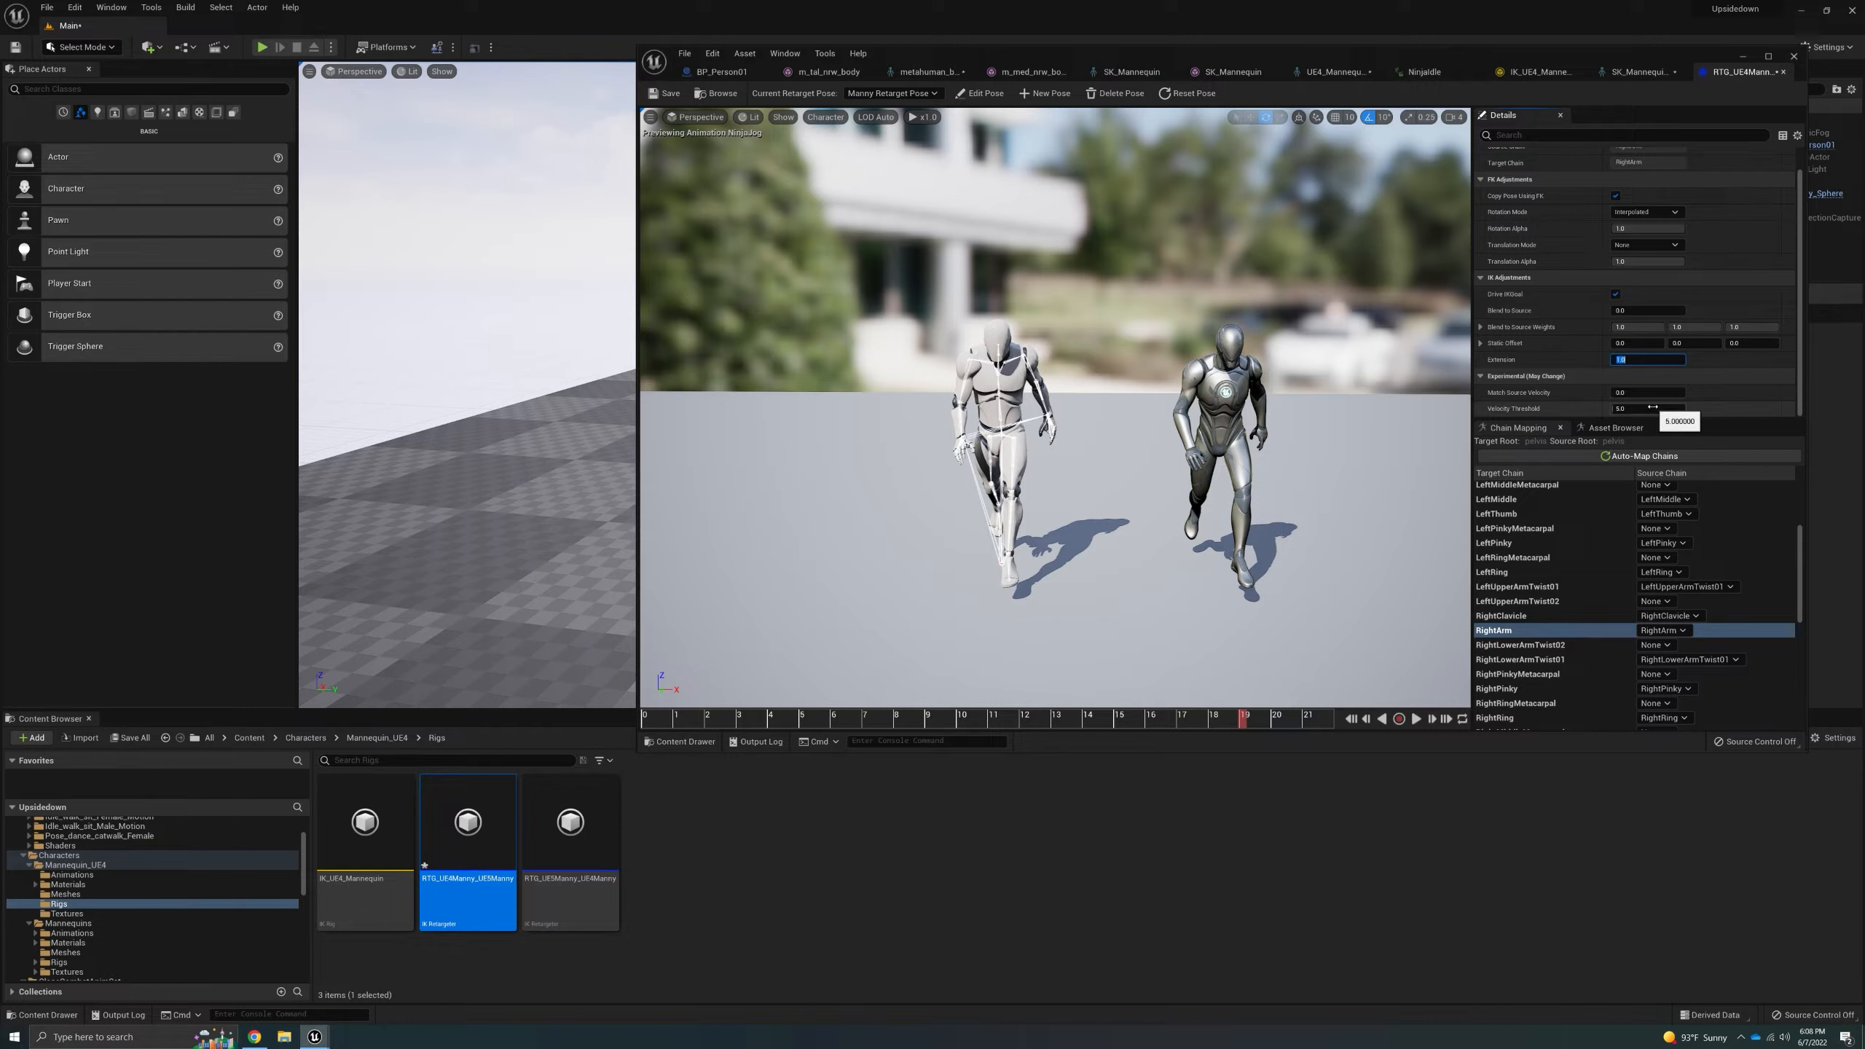
{"action": "type", "text": "1.1"}
{"action": "key", "text": "Return"}
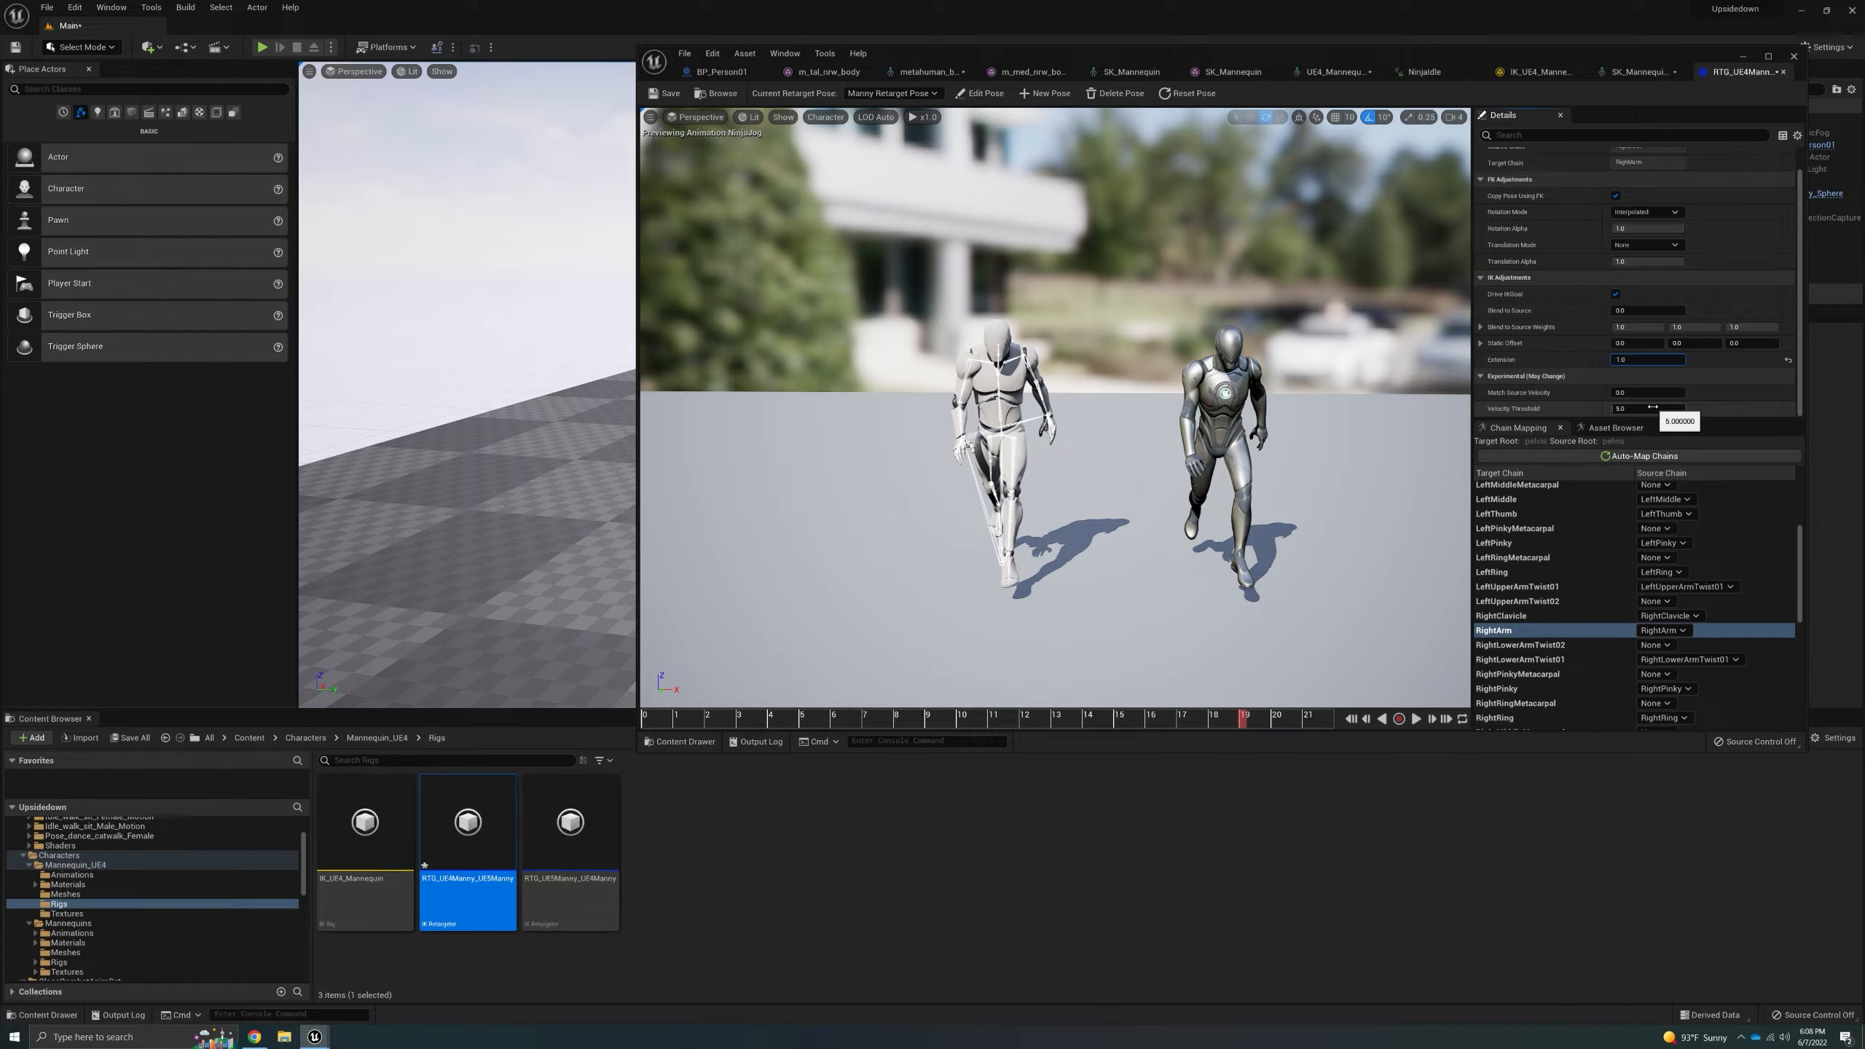
{"action": "type", "text": "1.04"}
{"action": "key", "text": "Return"}
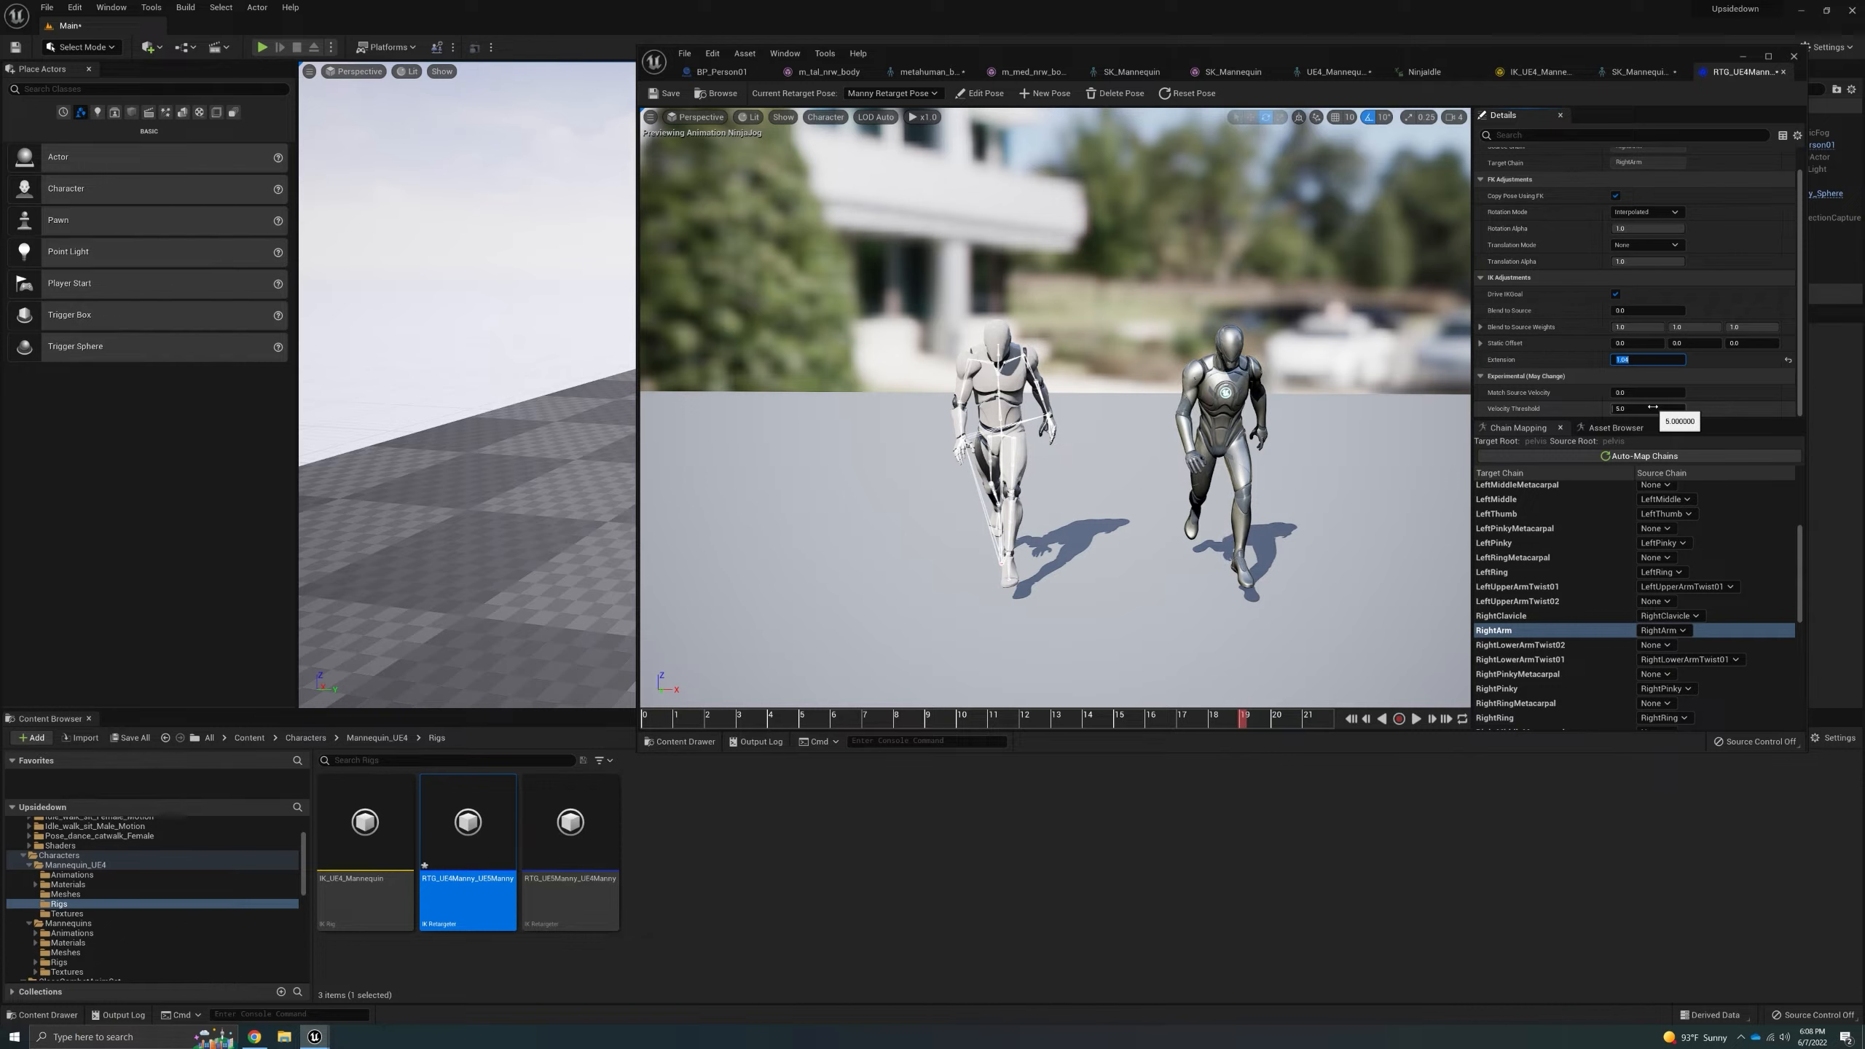
{"action": "left_click", "coordinate": [1415, 719]}
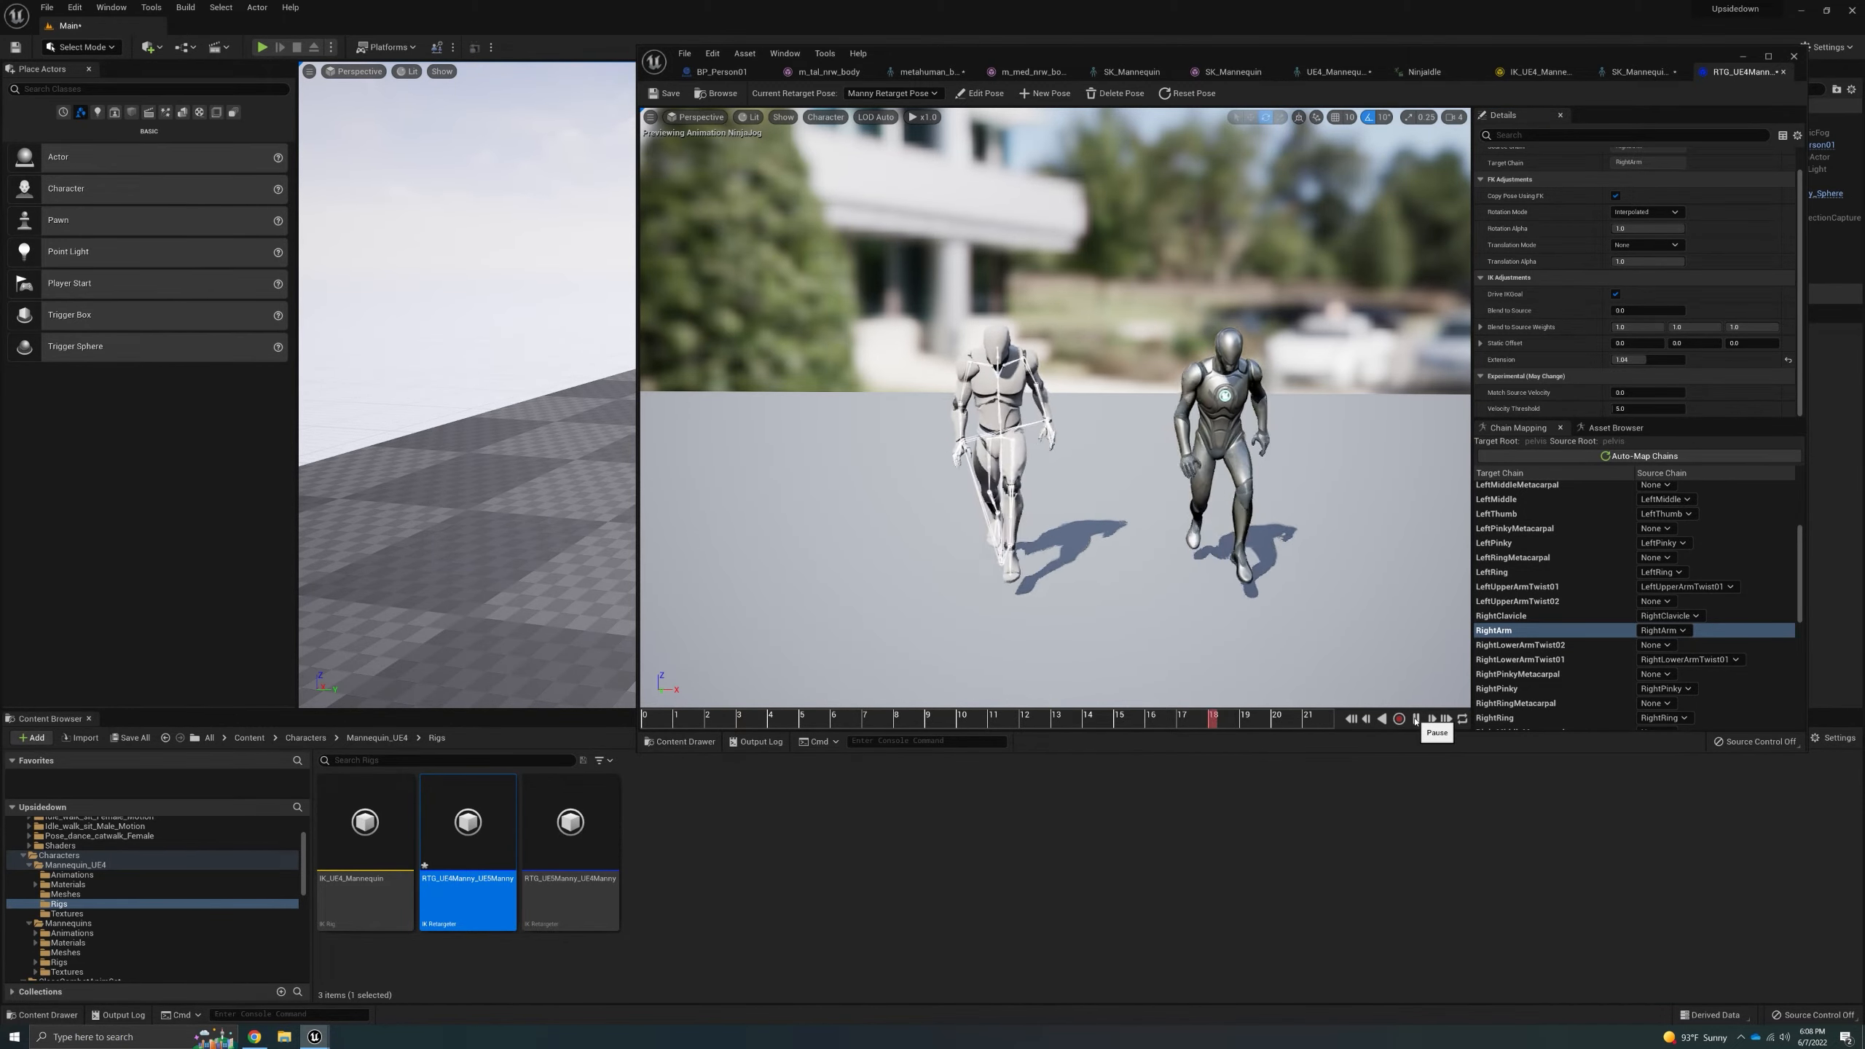
- Set the Extension of the LeftArm chain to 1.04 to match the right arm
{"action": "scroll", "coordinate": [1549, 592], "scroll_direction": "up", "scroll_amount": 2}
{"action": "scroll", "coordinate": [1549, 591], "scroll_direction": "up", "scroll_amount": 2}
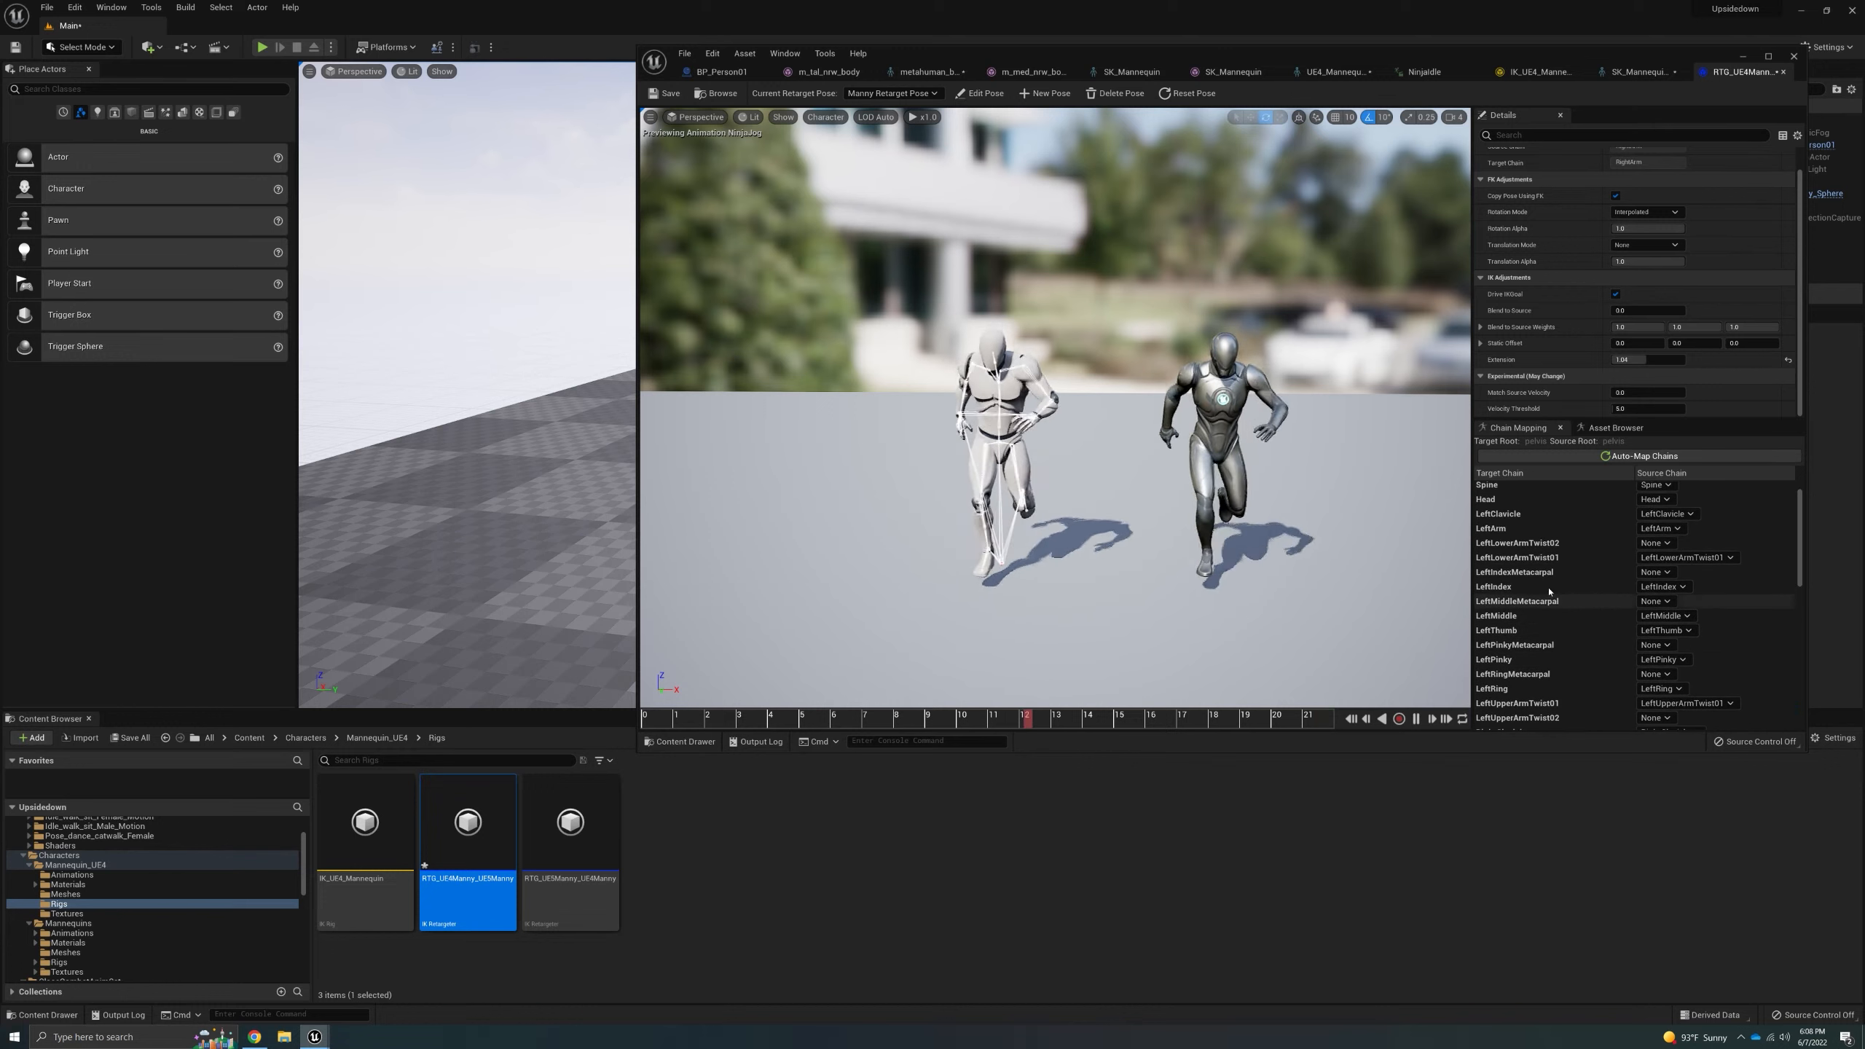
{"action": "left_click", "coordinate": [1542, 528]}
{"action": "left_click", "coordinate": [1638, 358]}
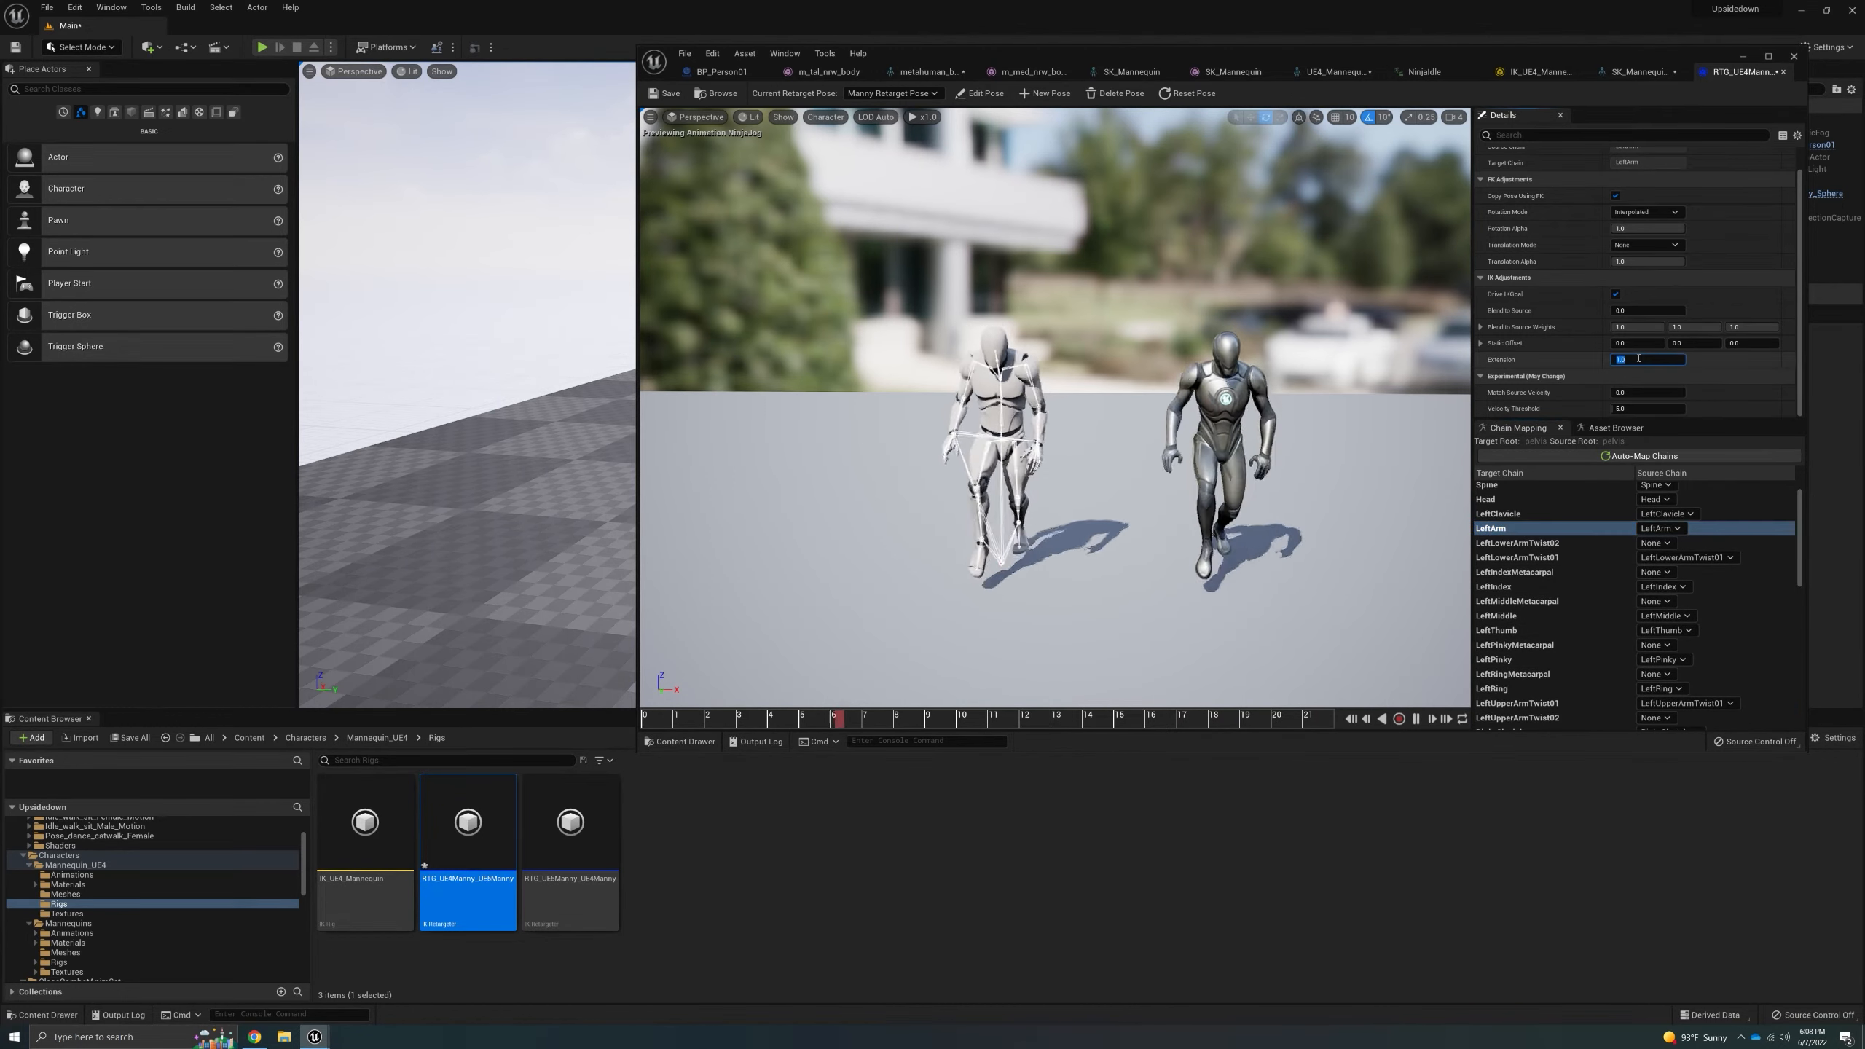
{"action": "type", "text": "1.04"}
{"action": "key", "text": "Return"}
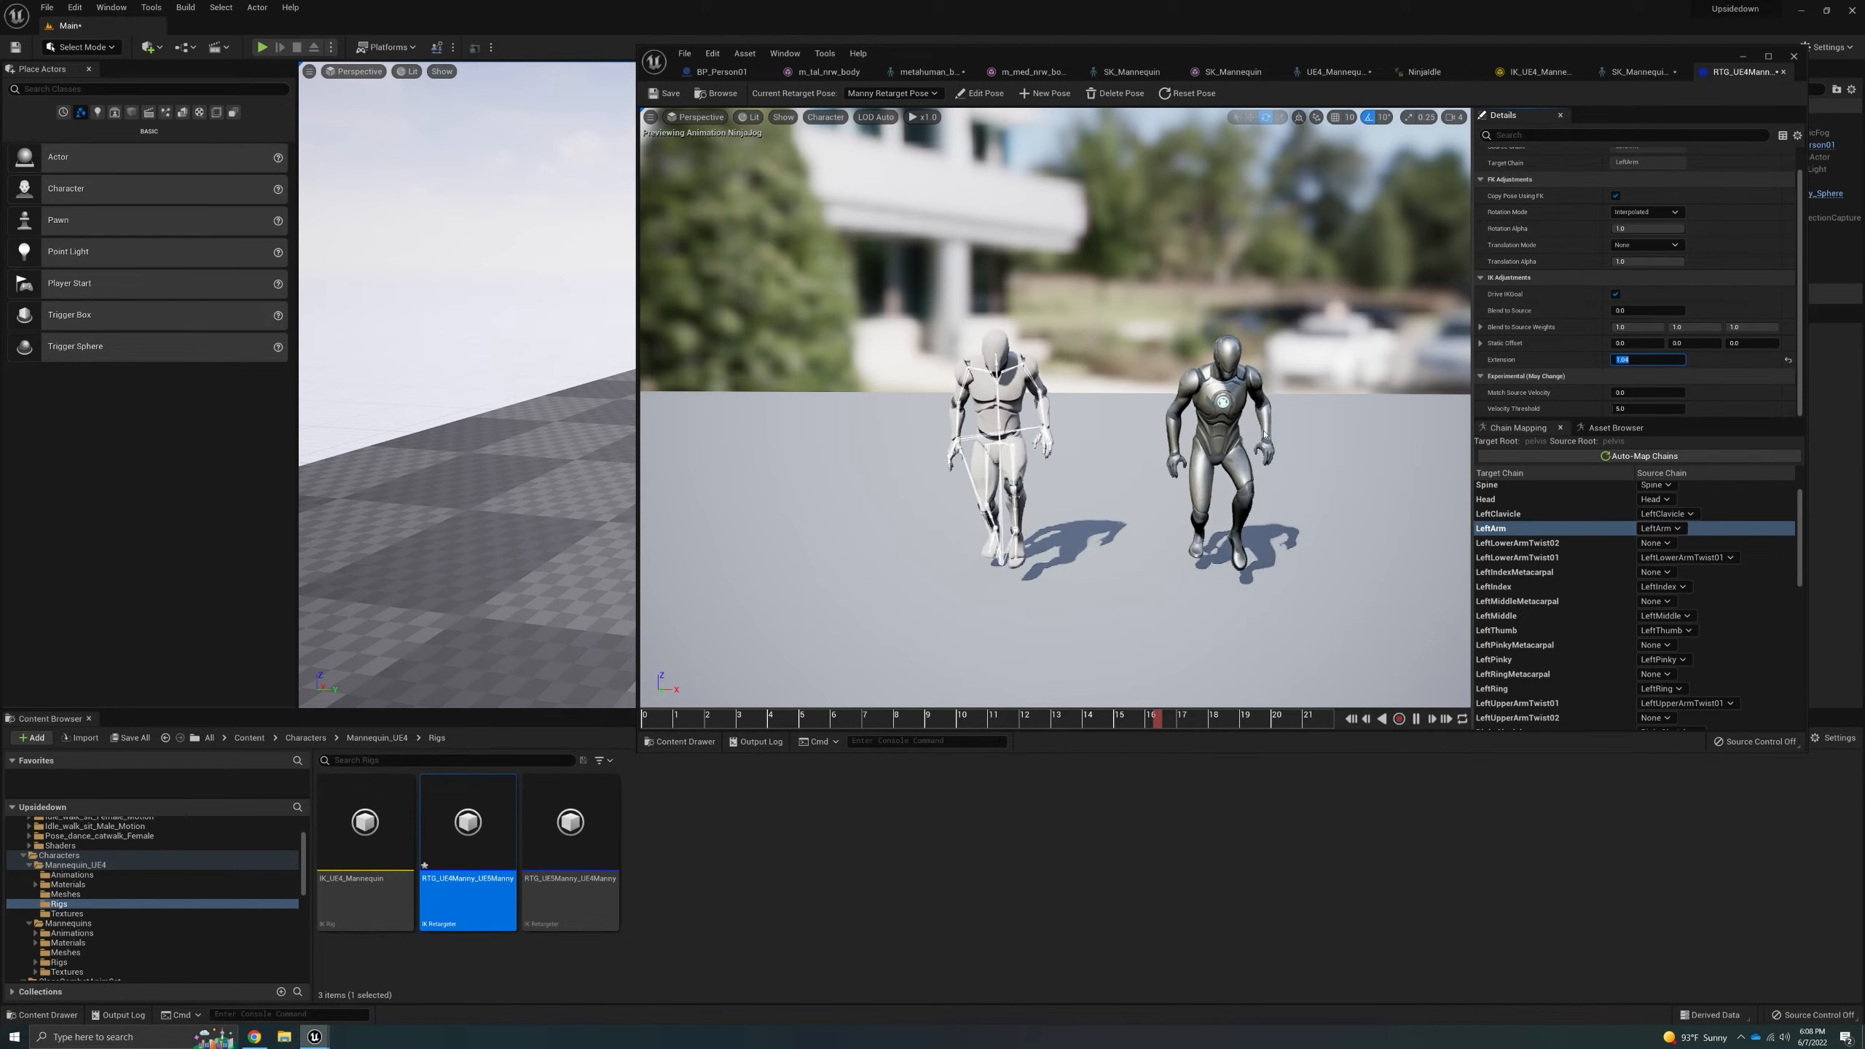
- Preview the NinjaFrontEvade animation on both mannequins and compare their poses
{"action": "left_click", "coordinate": [1613, 427]}
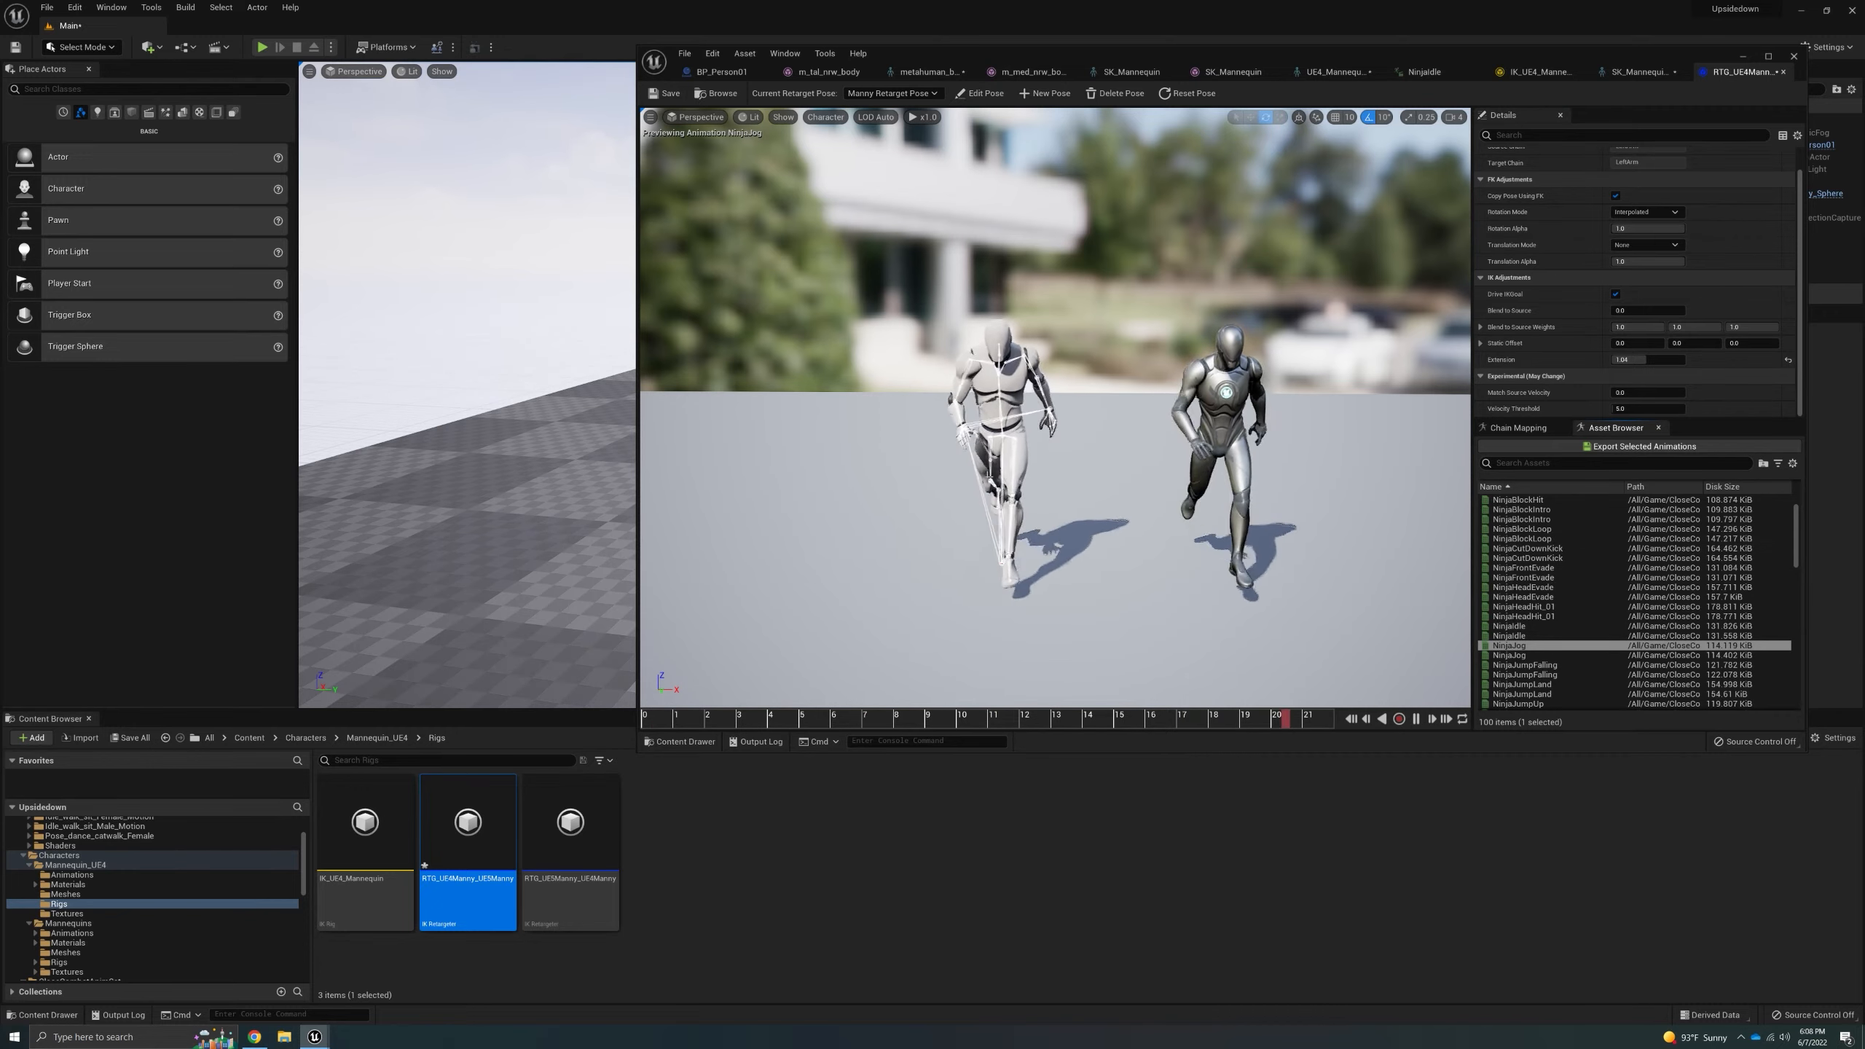
{"action": "left_click", "coordinate": [1592, 577]}
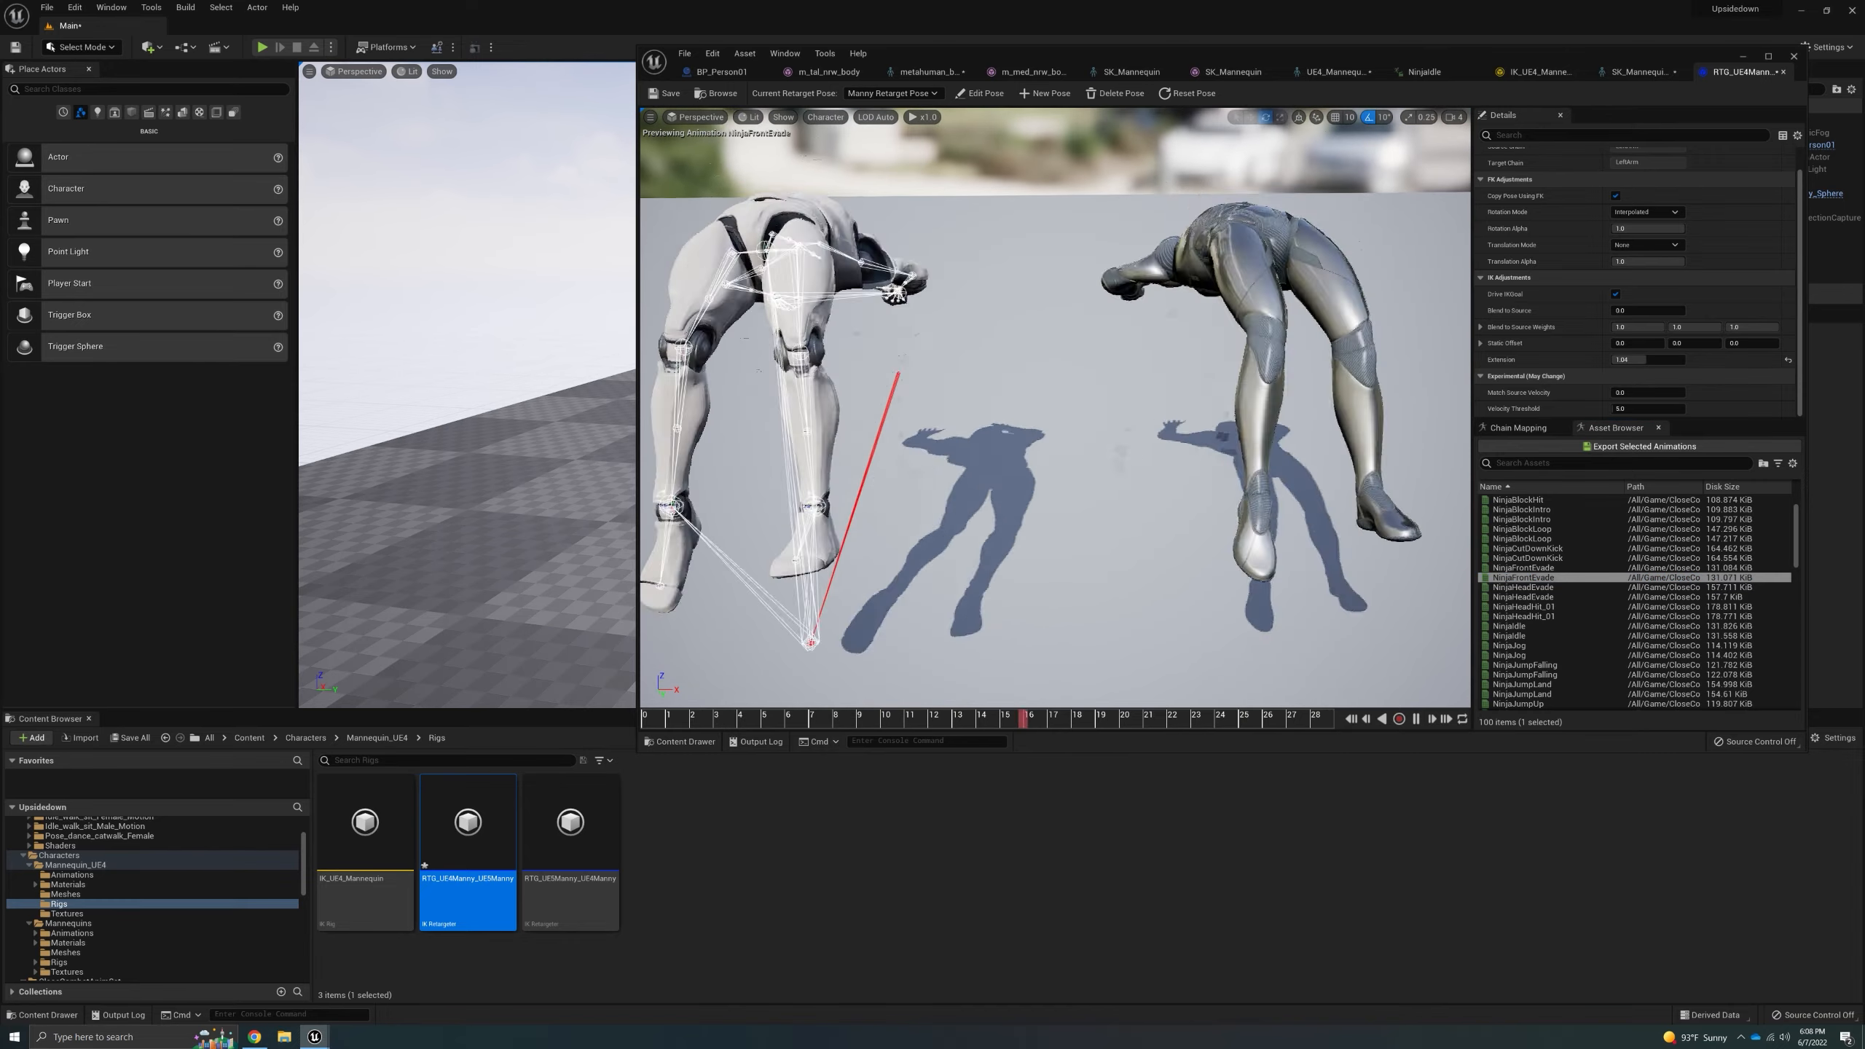
{"action": "right_click_drag", "start_coordinate": [1054, 408], "coordinate": [1027, 320]}
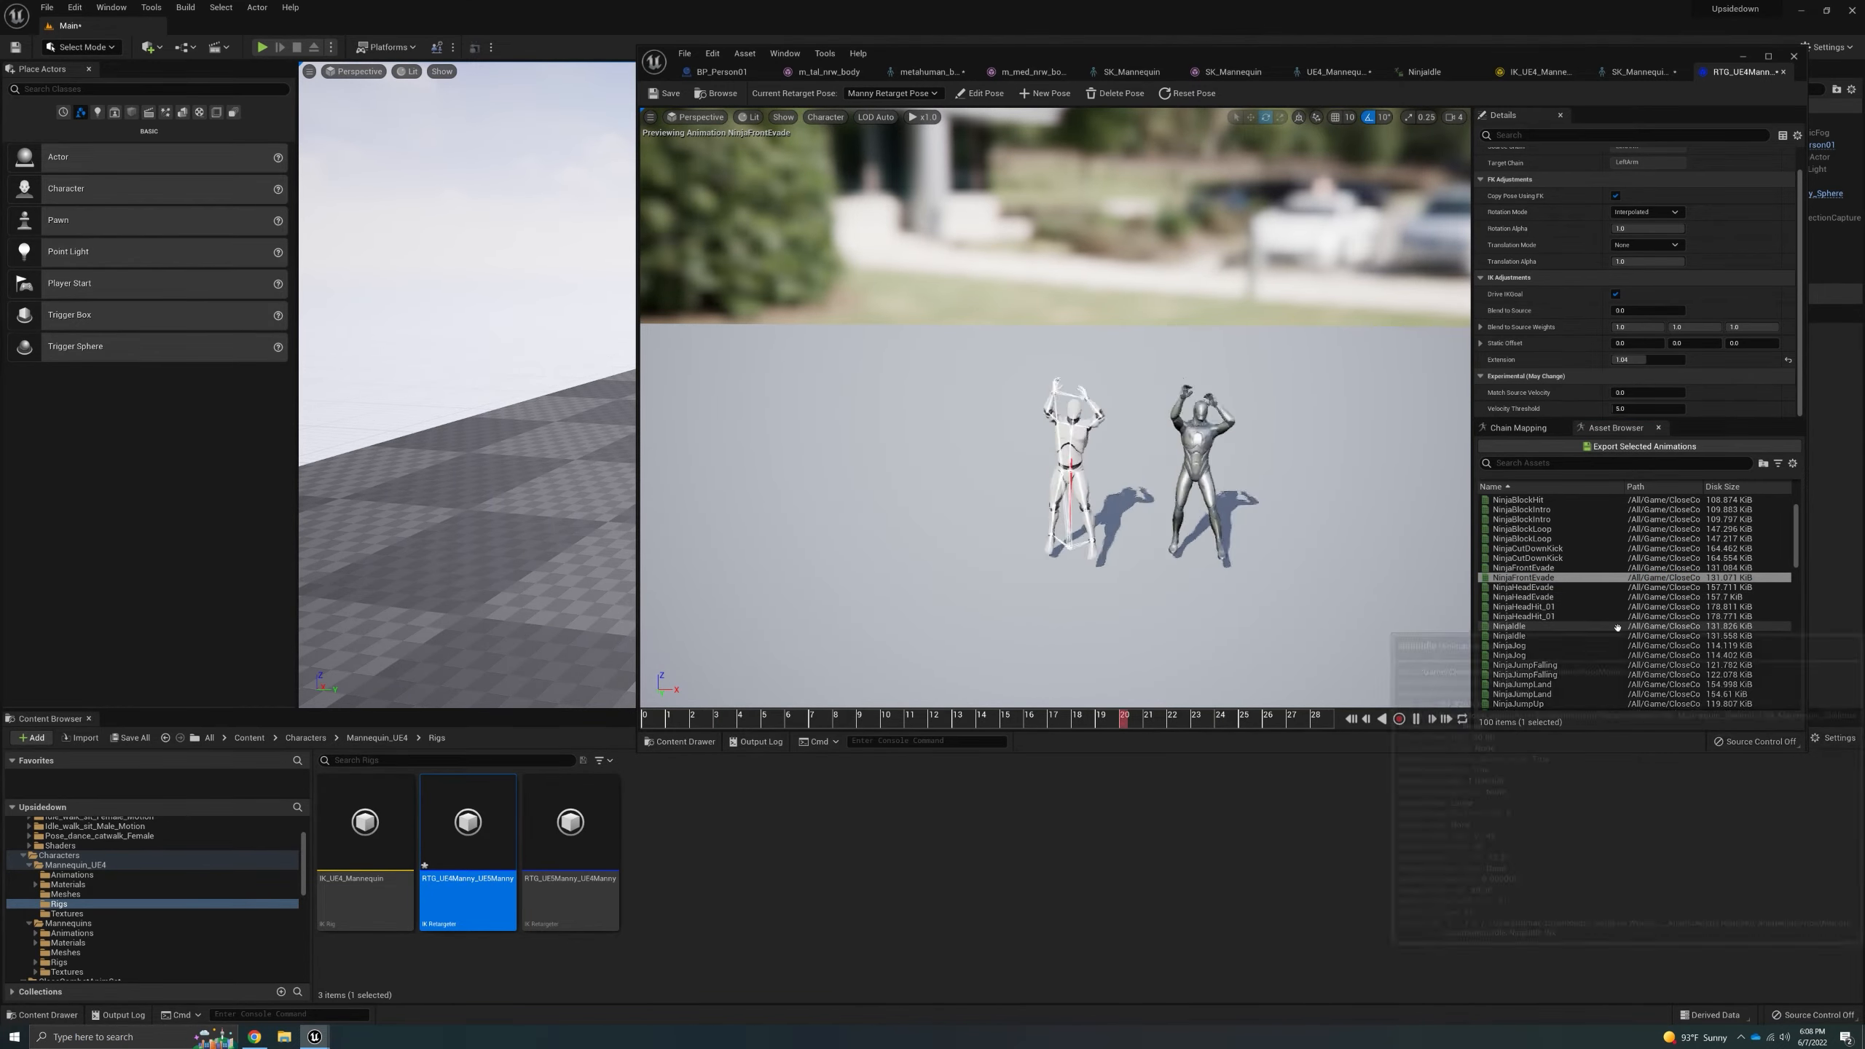
- Search the retargeter's assets for "idle" and export the retargeted NinjaIdle animation to the Content folder
{"action": "scroll", "coordinate": [1622, 624], "scroll_direction": "down", "scroll_amount": 4}
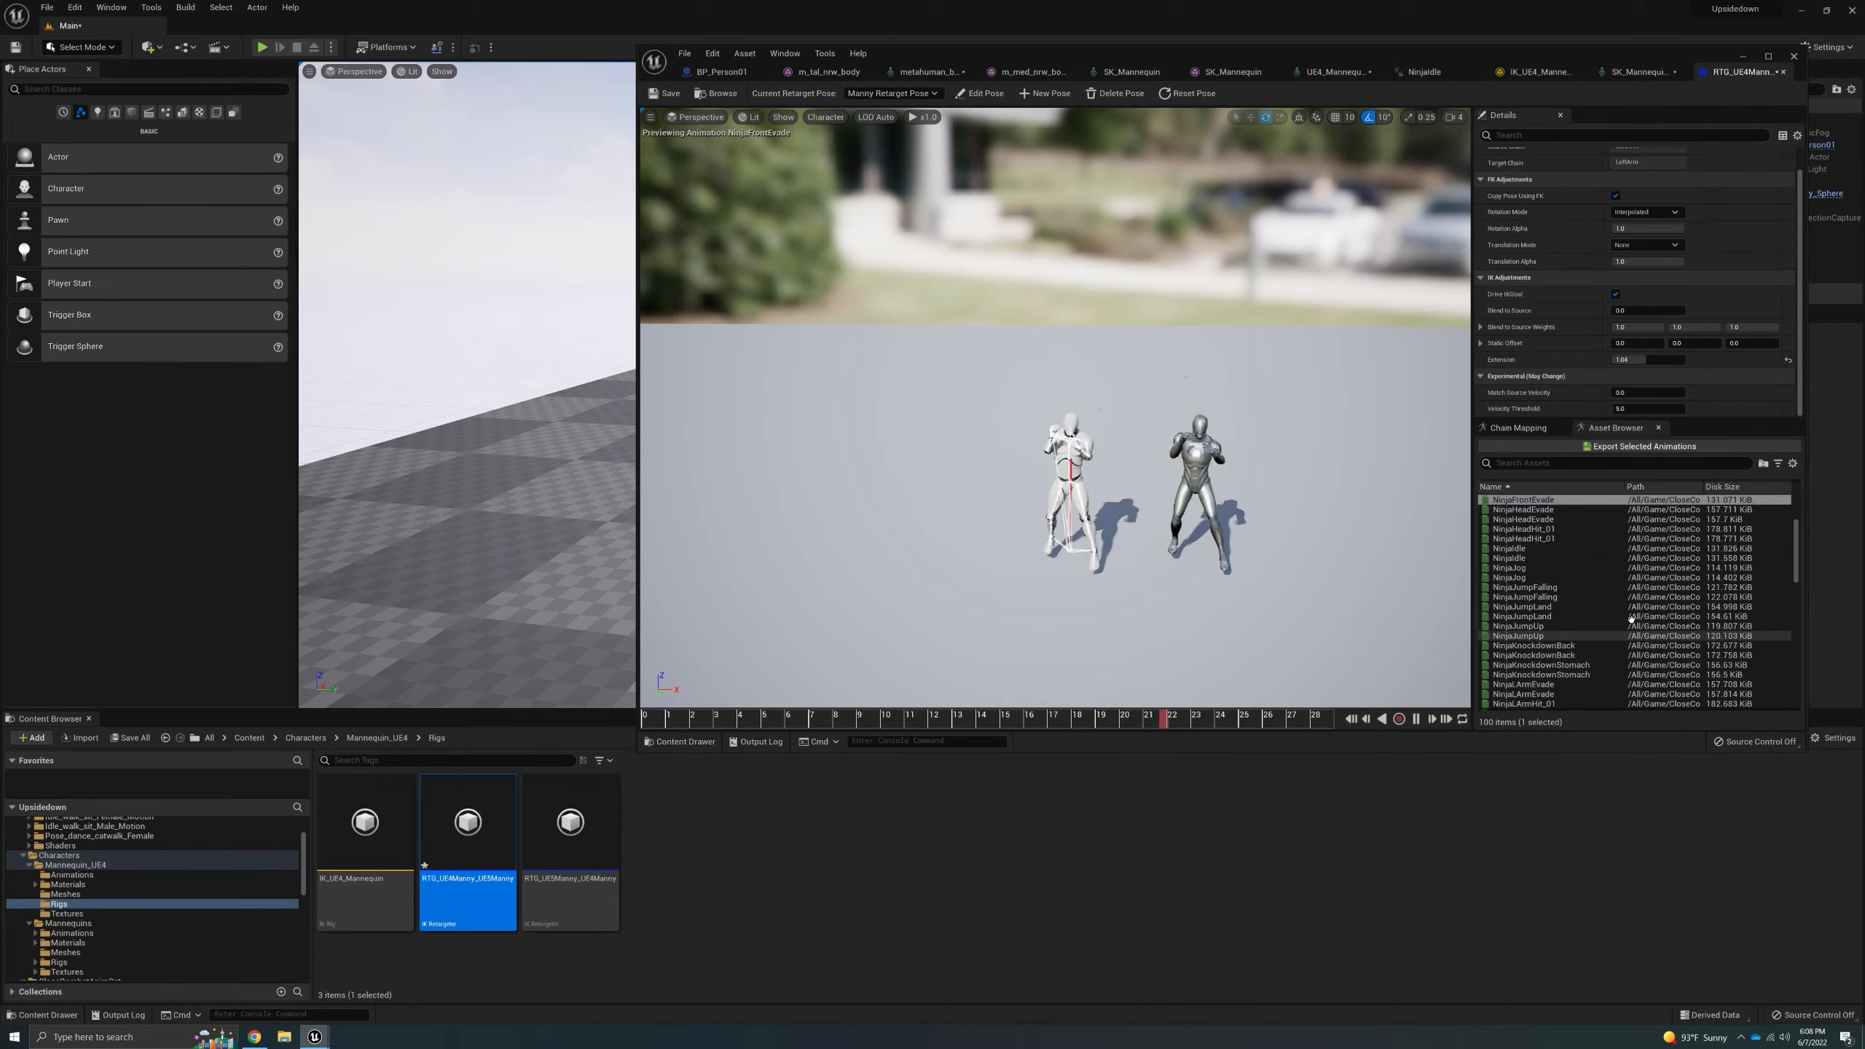
{"action": "scroll", "coordinate": [1630, 619], "scroll_direction": "up", "scroll_amount": 5}
{"action": "left_click", "coordinate": [1569, 463]}
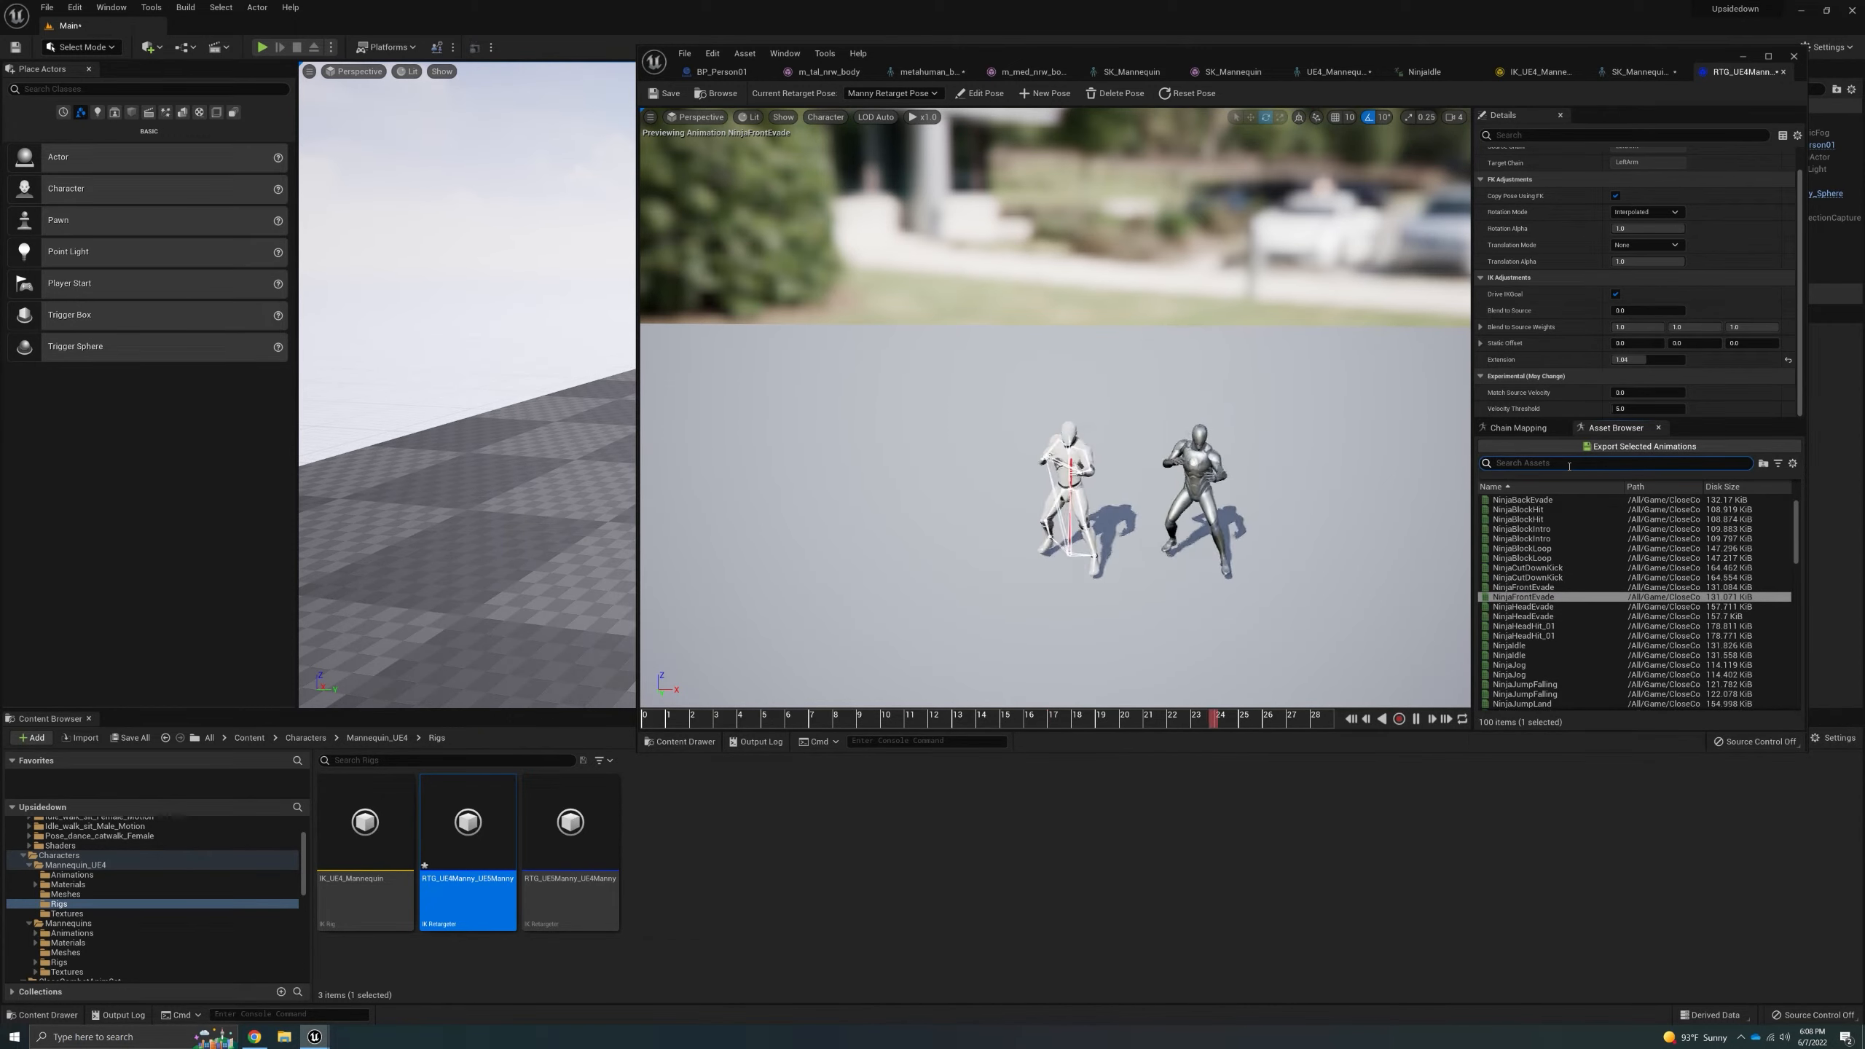
{"action": "type", "text": "idle"}
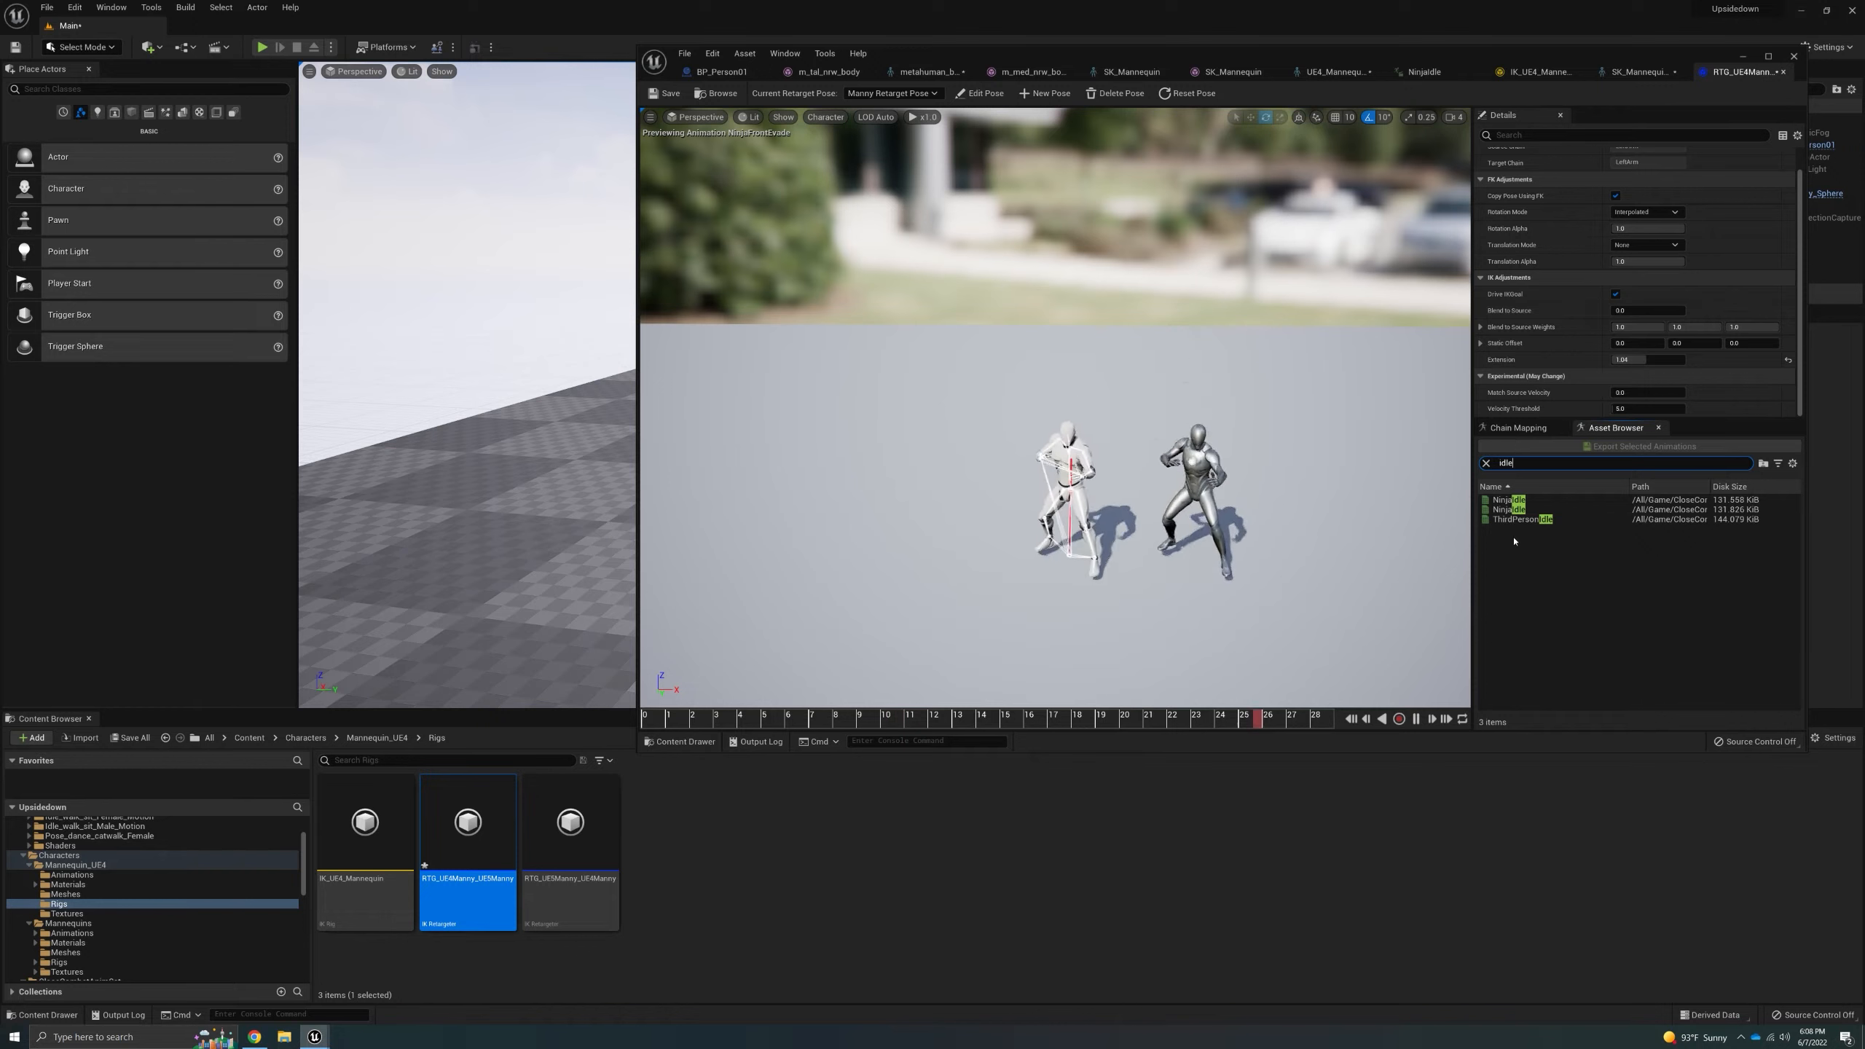
{"action": "left_click", "coordinate": [1522, 509]}
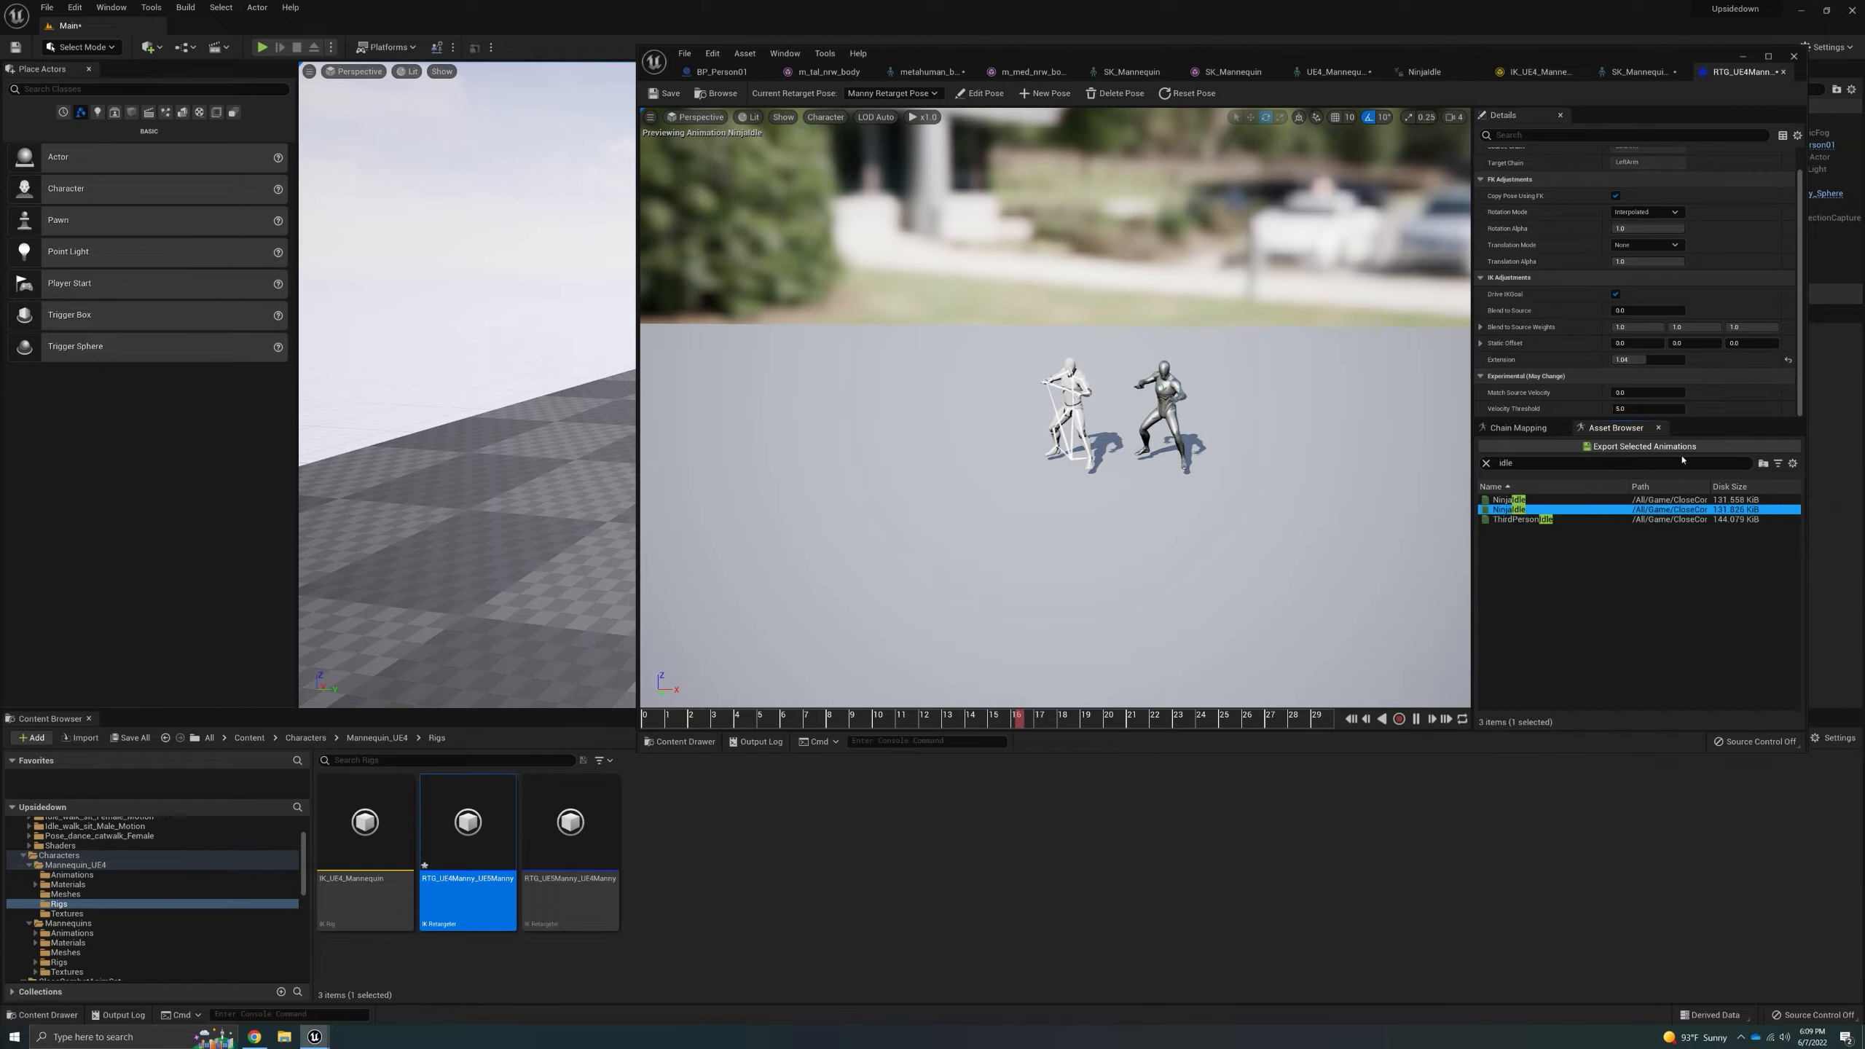
{"action": "left_click", "coordinate": [1571, 446]}
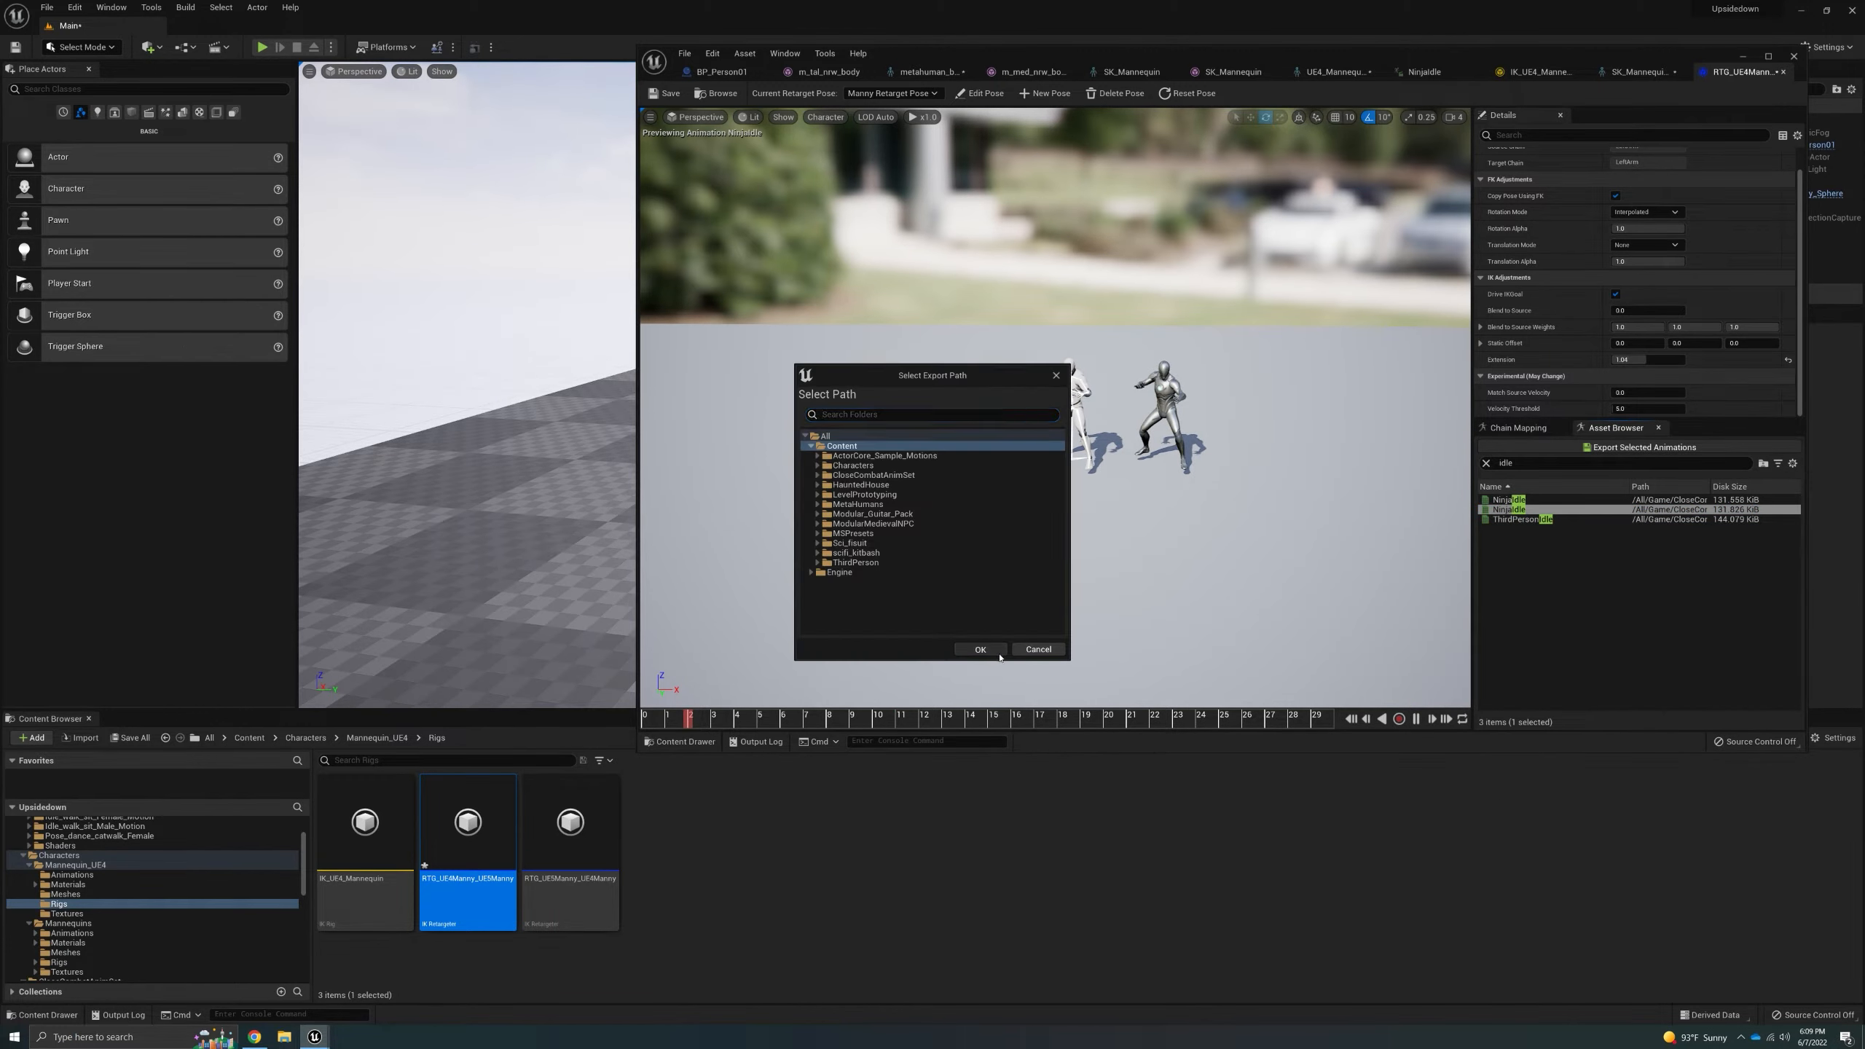
{"action": "left_click", "coordinate": [979, 649]}
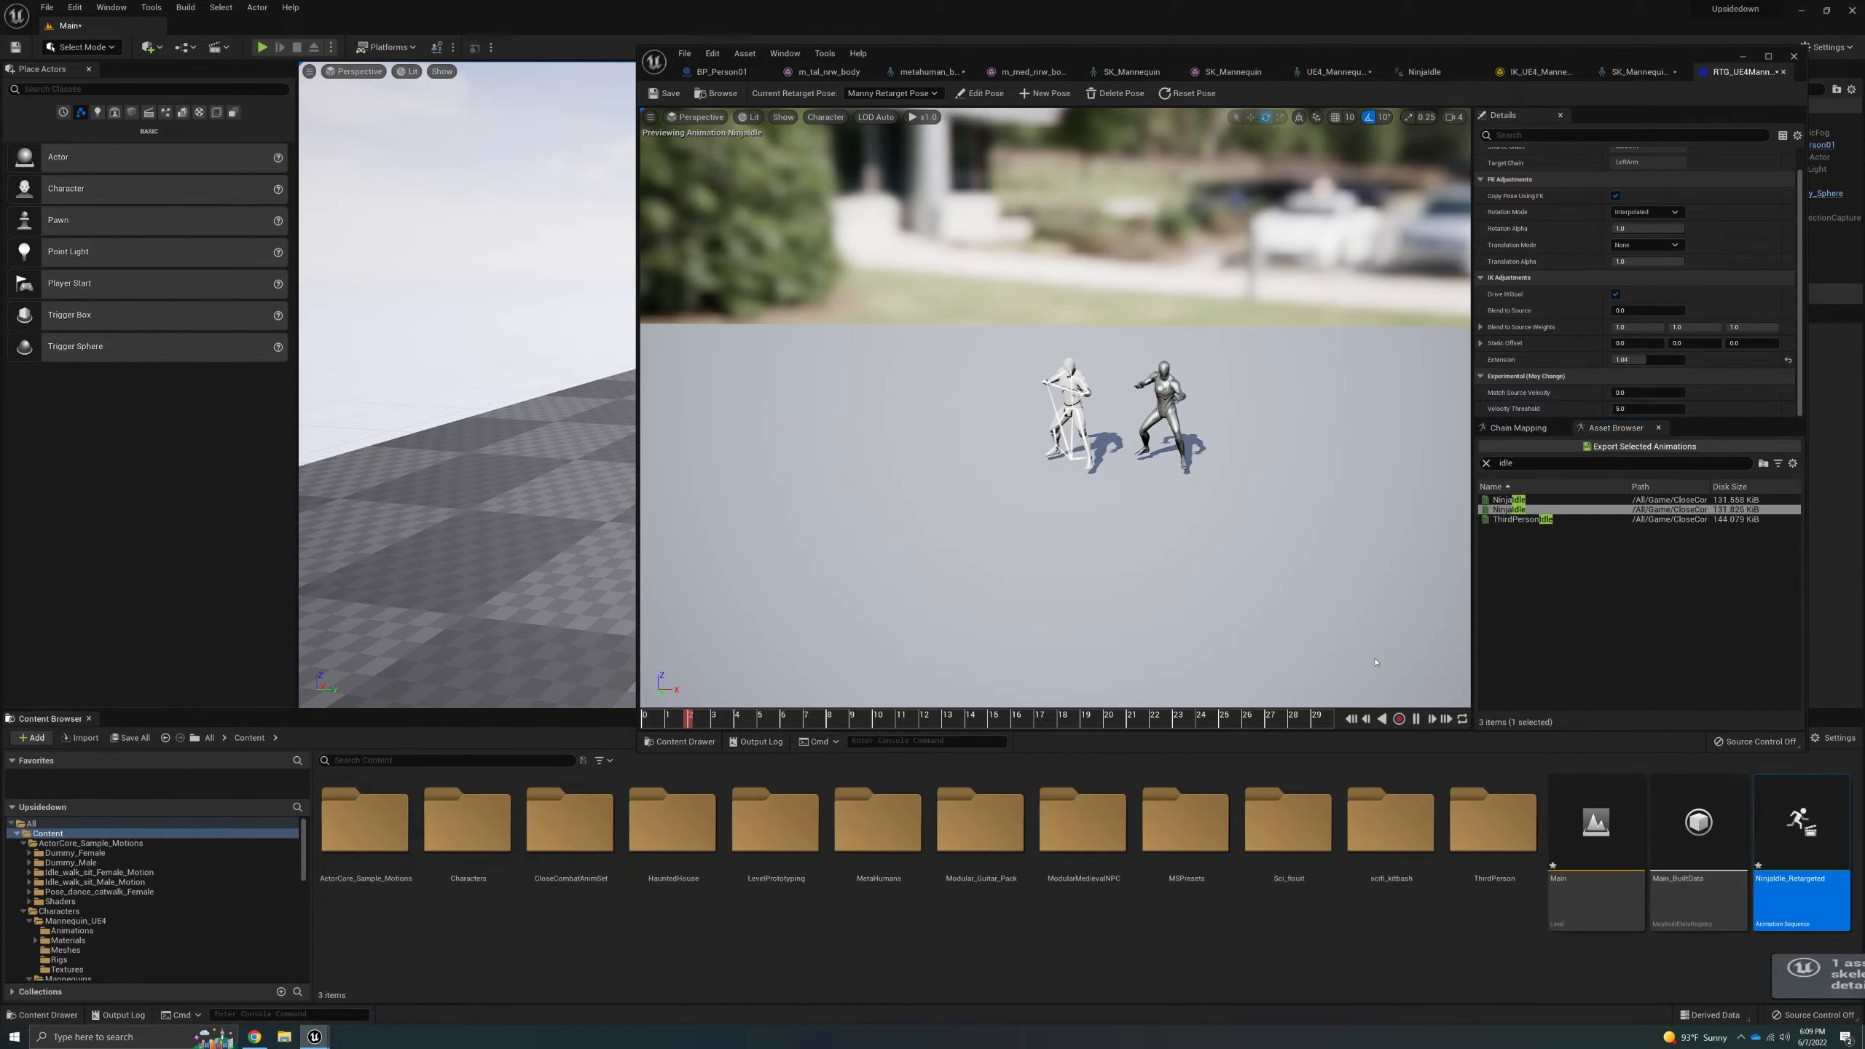
- Clear the asset search and preview the NinjaBackEvade, Jog_Fwd and NinjaCutDownKick animations on both mannequins
{"action": "left_click", "coordinate": [1485, 463]}
{"action": "left_click", "coordinate": [1536, 520]}
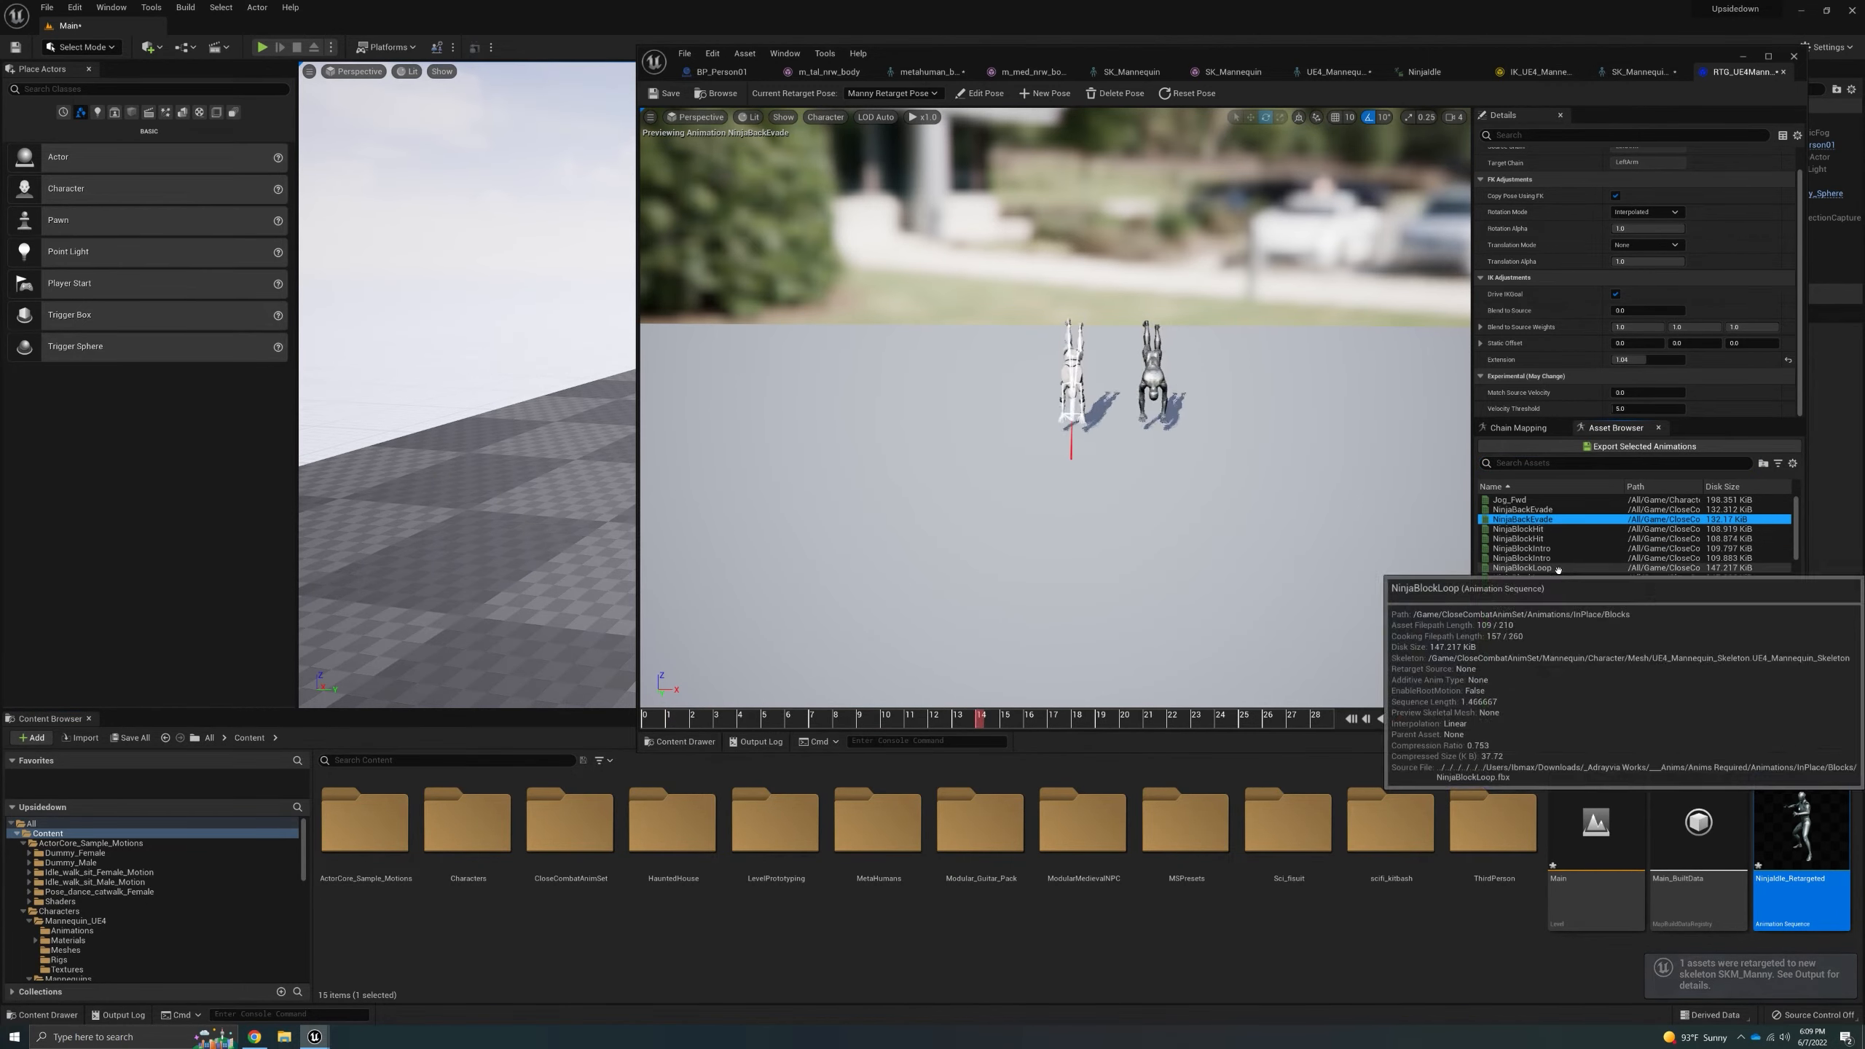
{"action": "left_click", "coordinate": [1552, 500]}
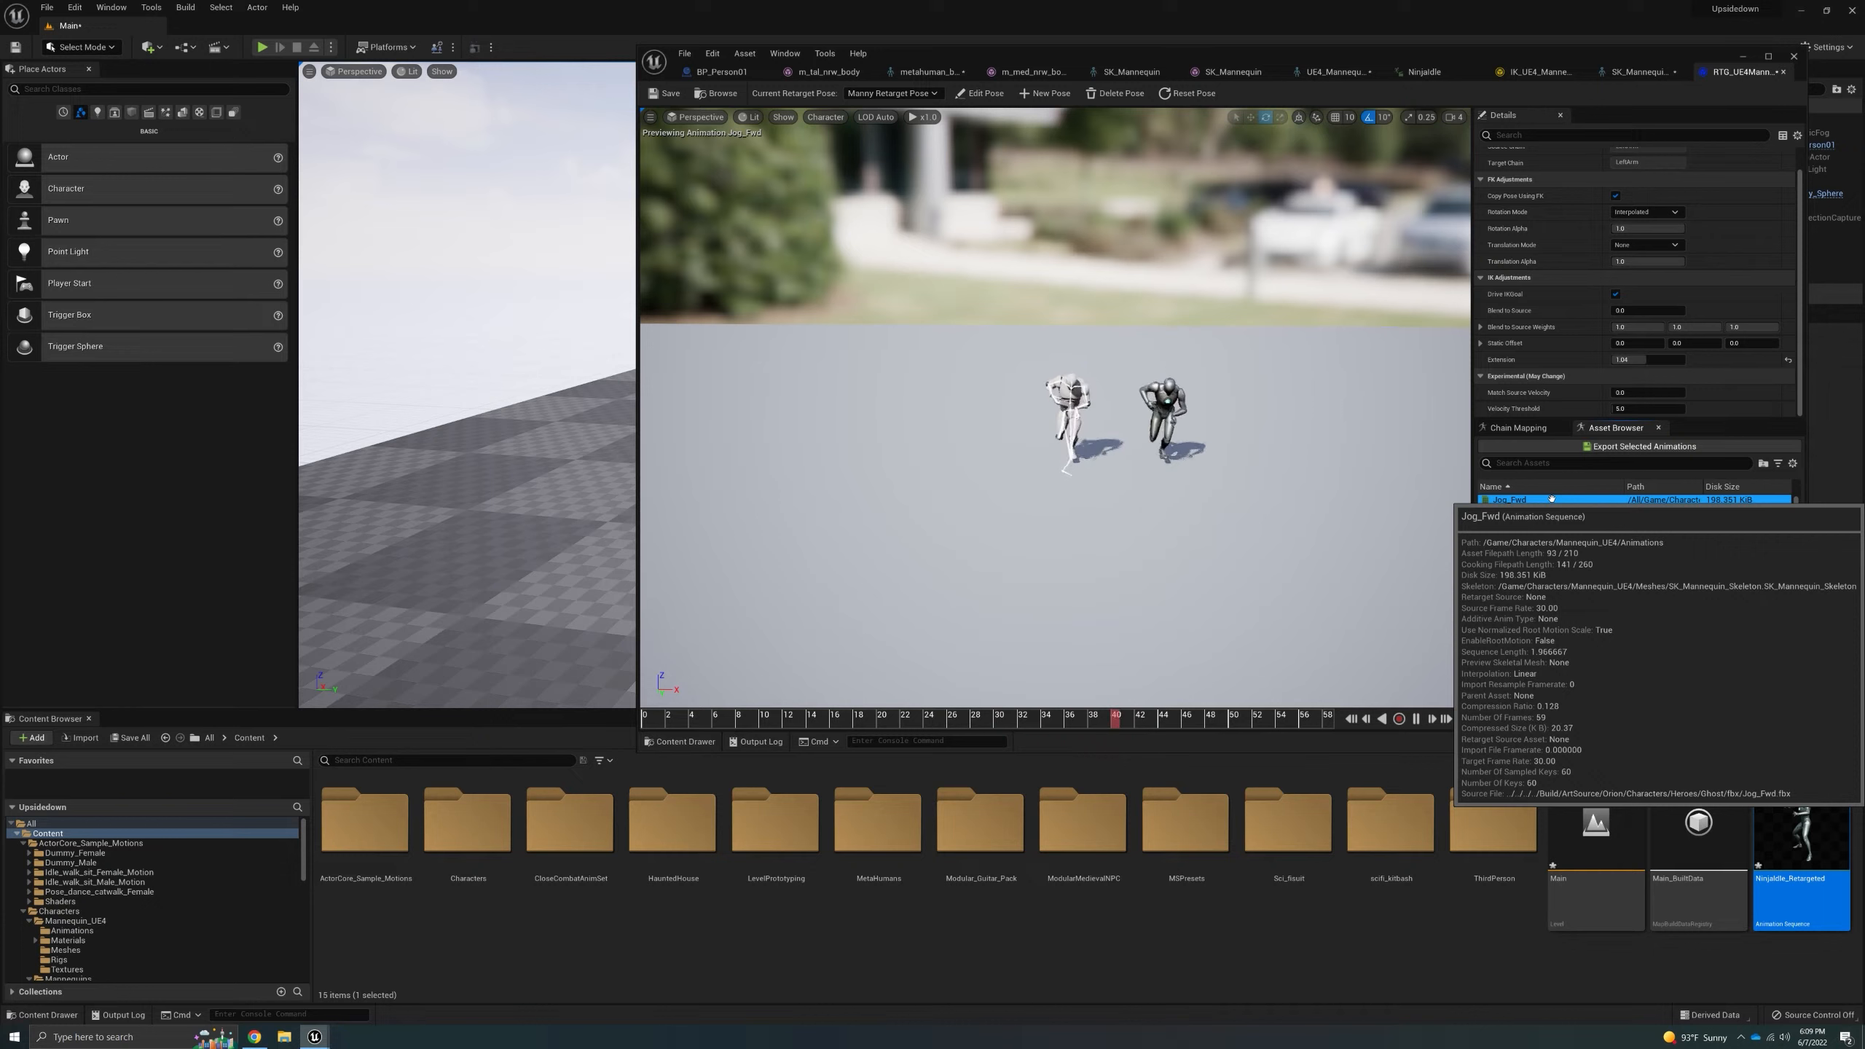
{"action": "left_click", "coordinate": [1558, 510]}
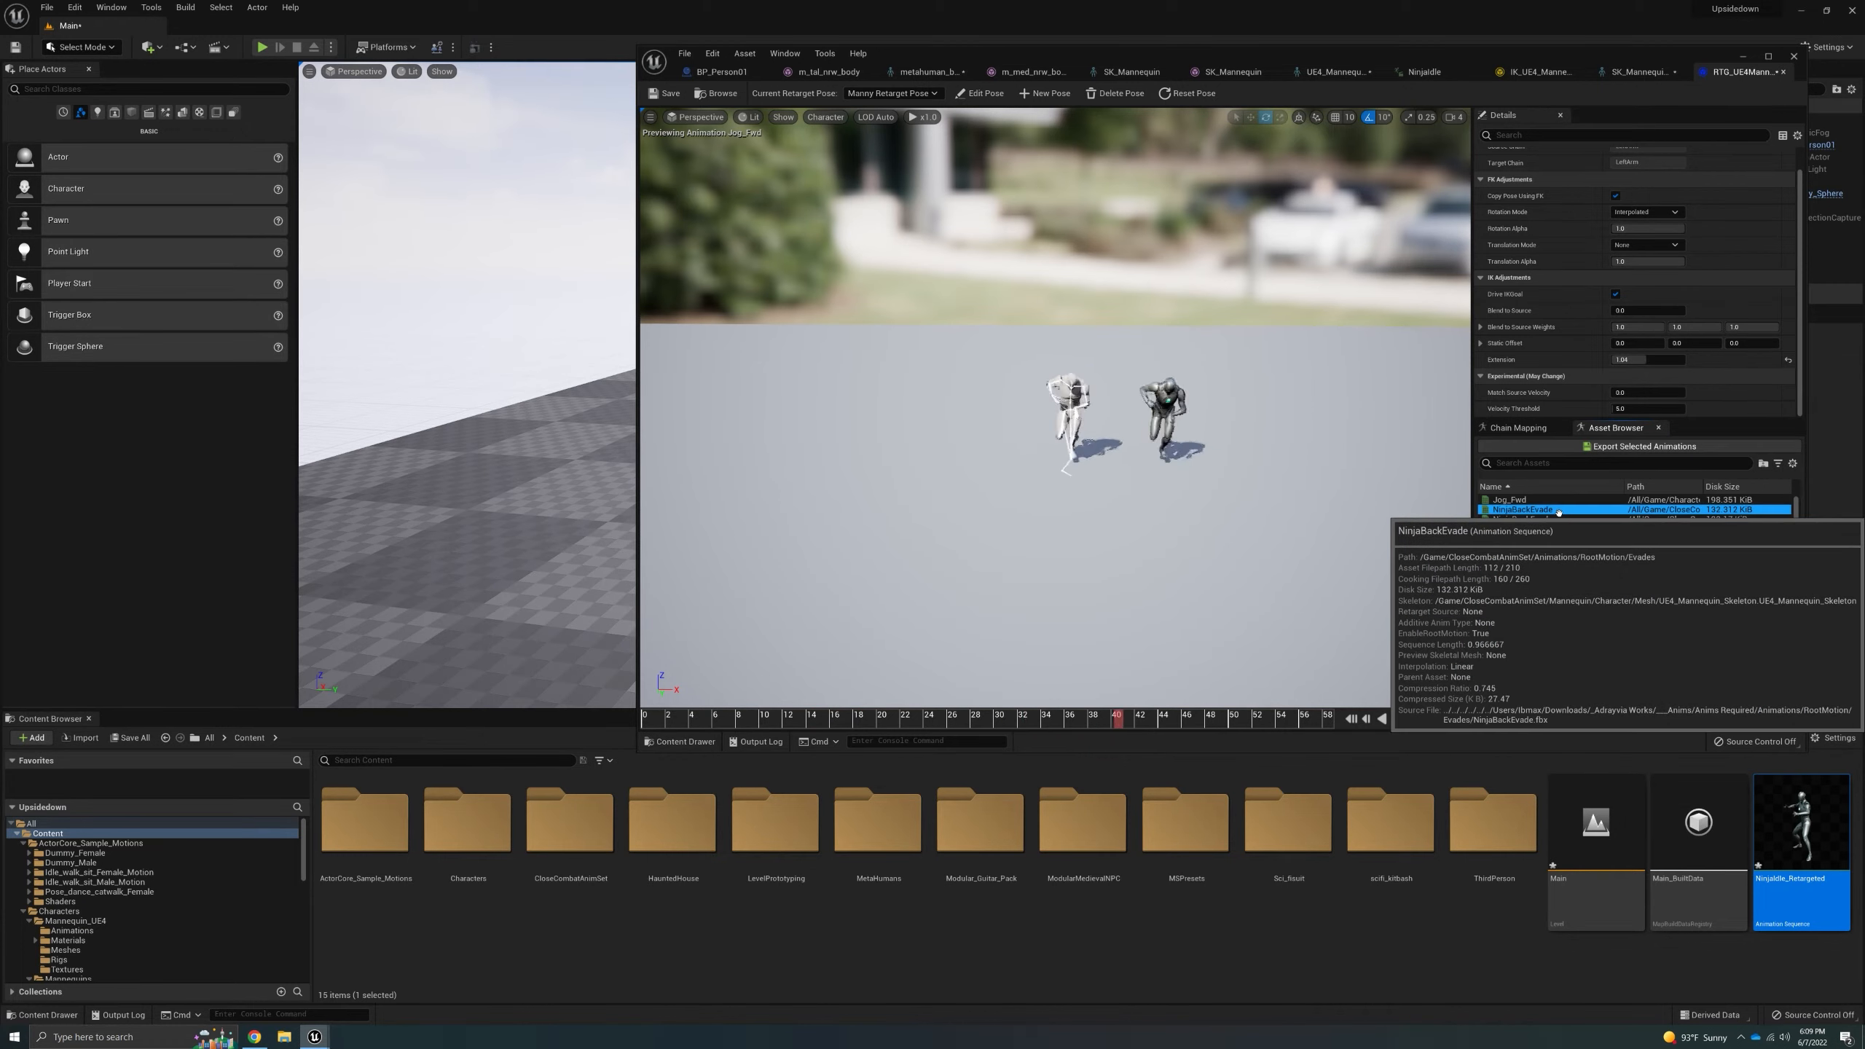
{"action": "left_click", "coordinate": [1564, 520]}
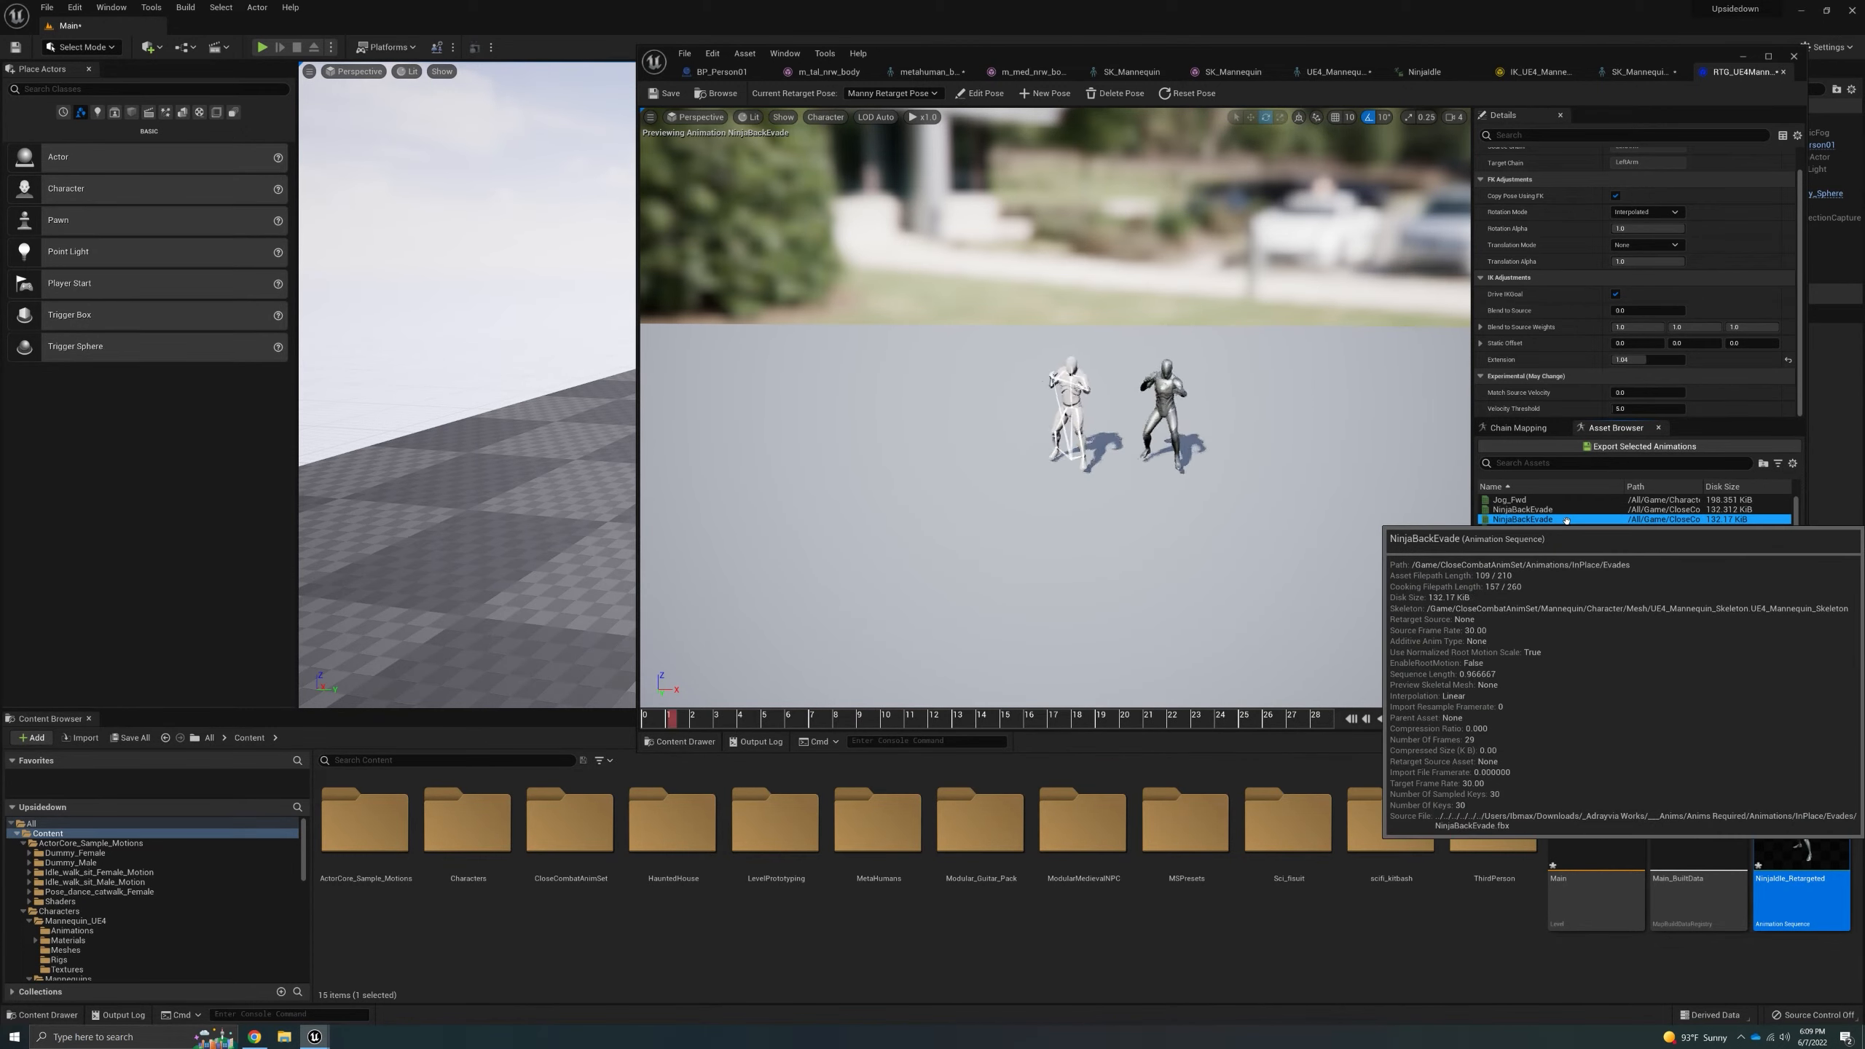
{"action": "left_click", "coordinate": [1568, 511]}
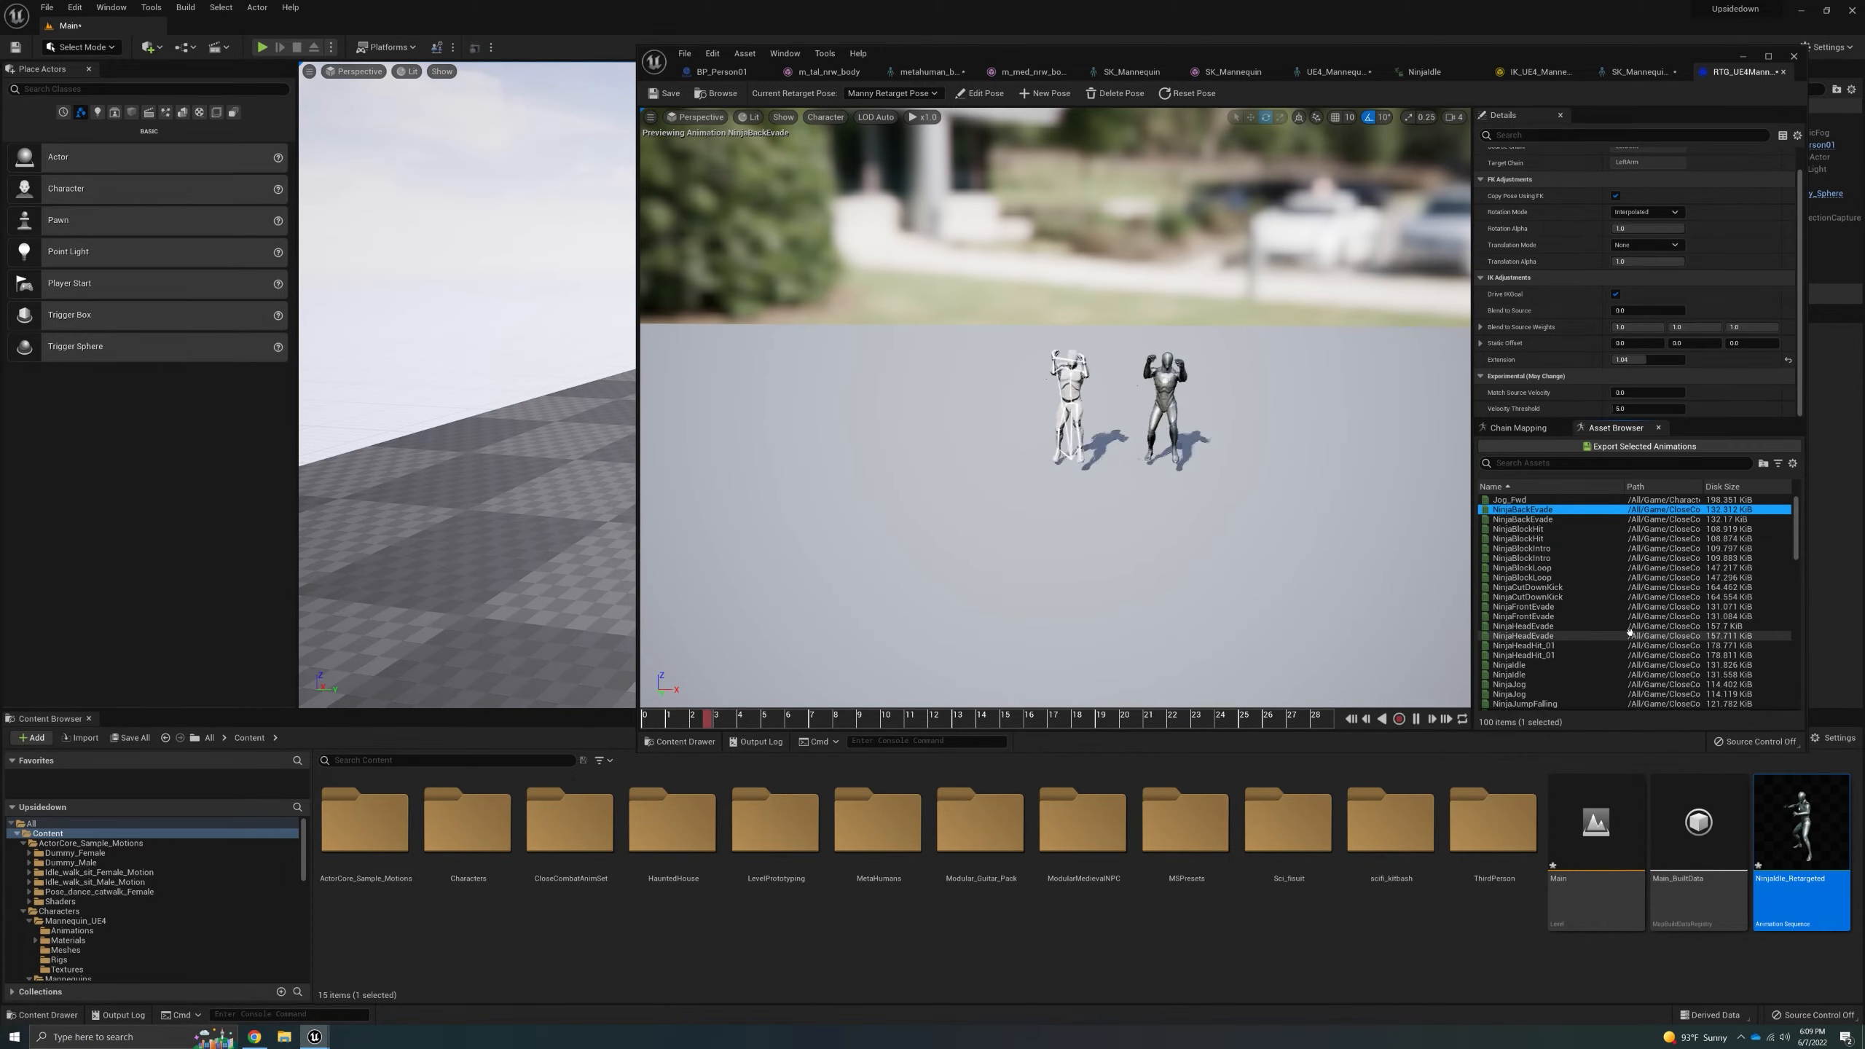
{"action": "left_click", "coordinate": [1606, 589]}
- Export the retargeted NinjaBackEvade, NinjaCutDownKick, NinjaJog and NinjaJumpFalling animations together to the Content folder
{"action": "left_click", "coordinate": [1576, 511]}
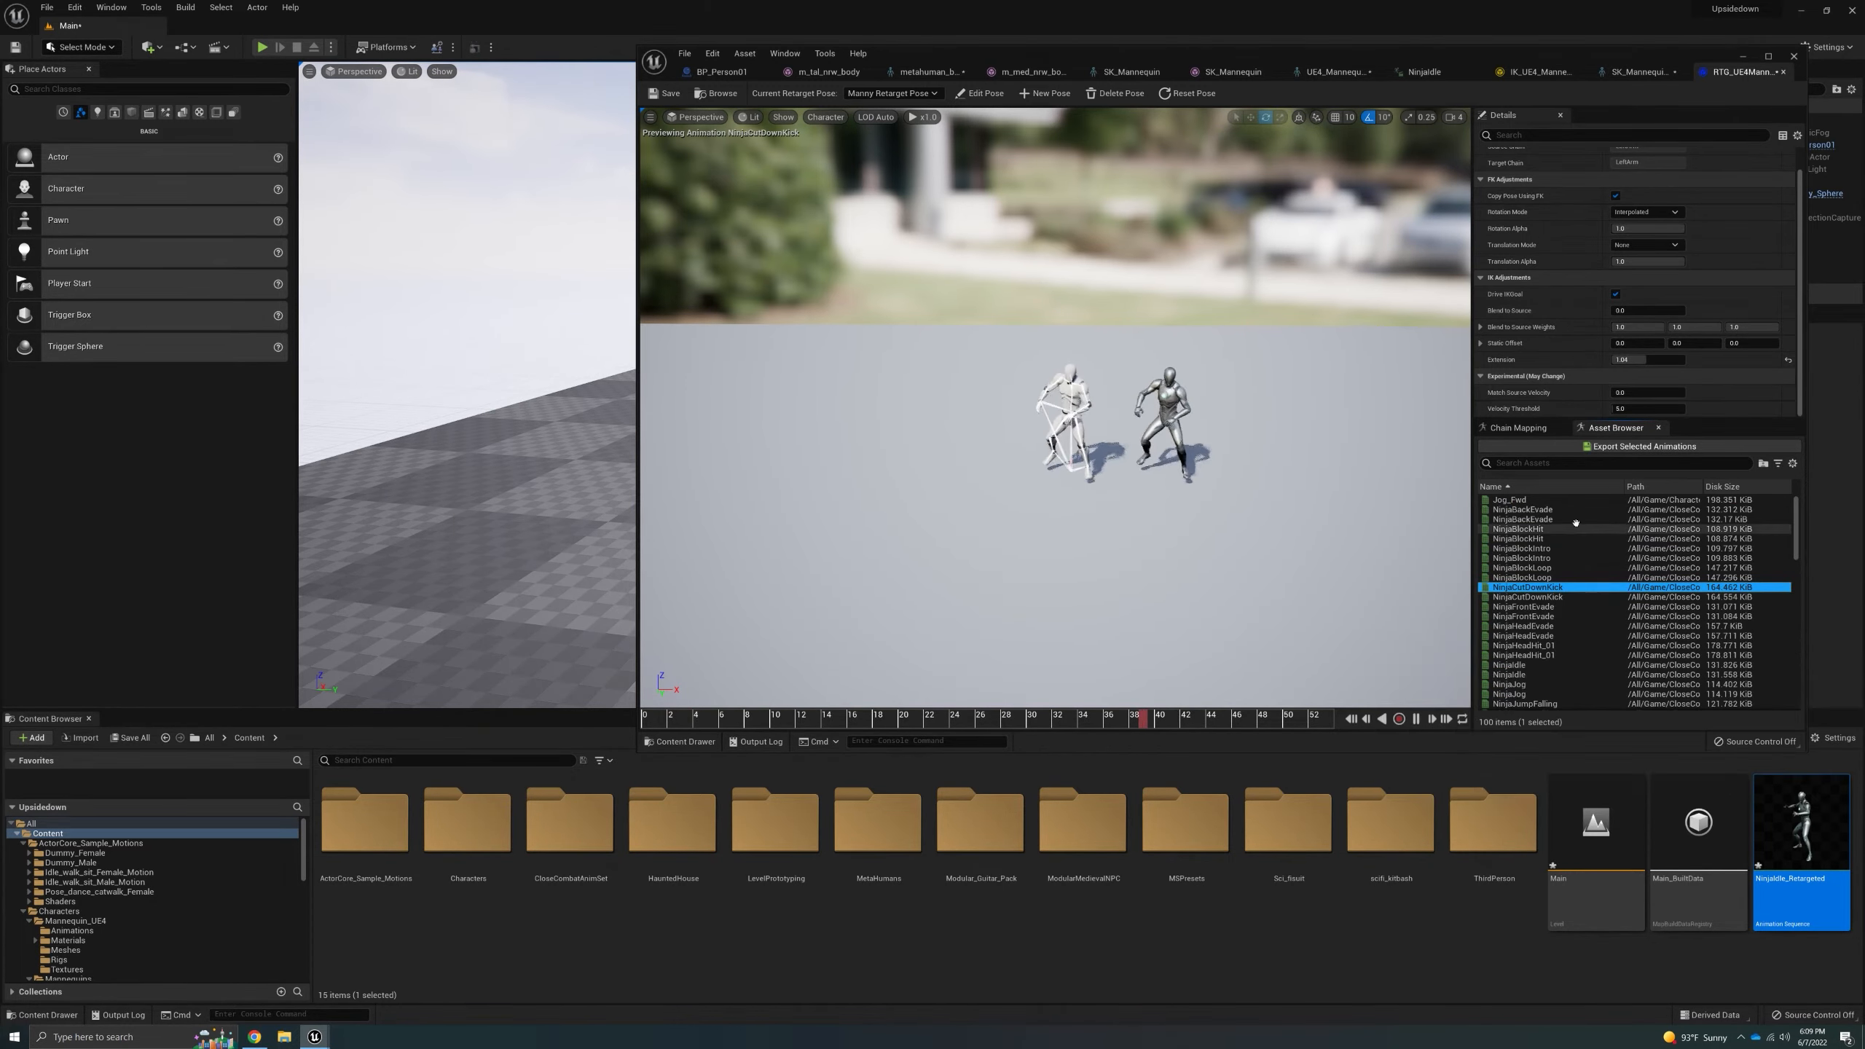
{"action": "left_click", "coordinate": [1589, 587]}
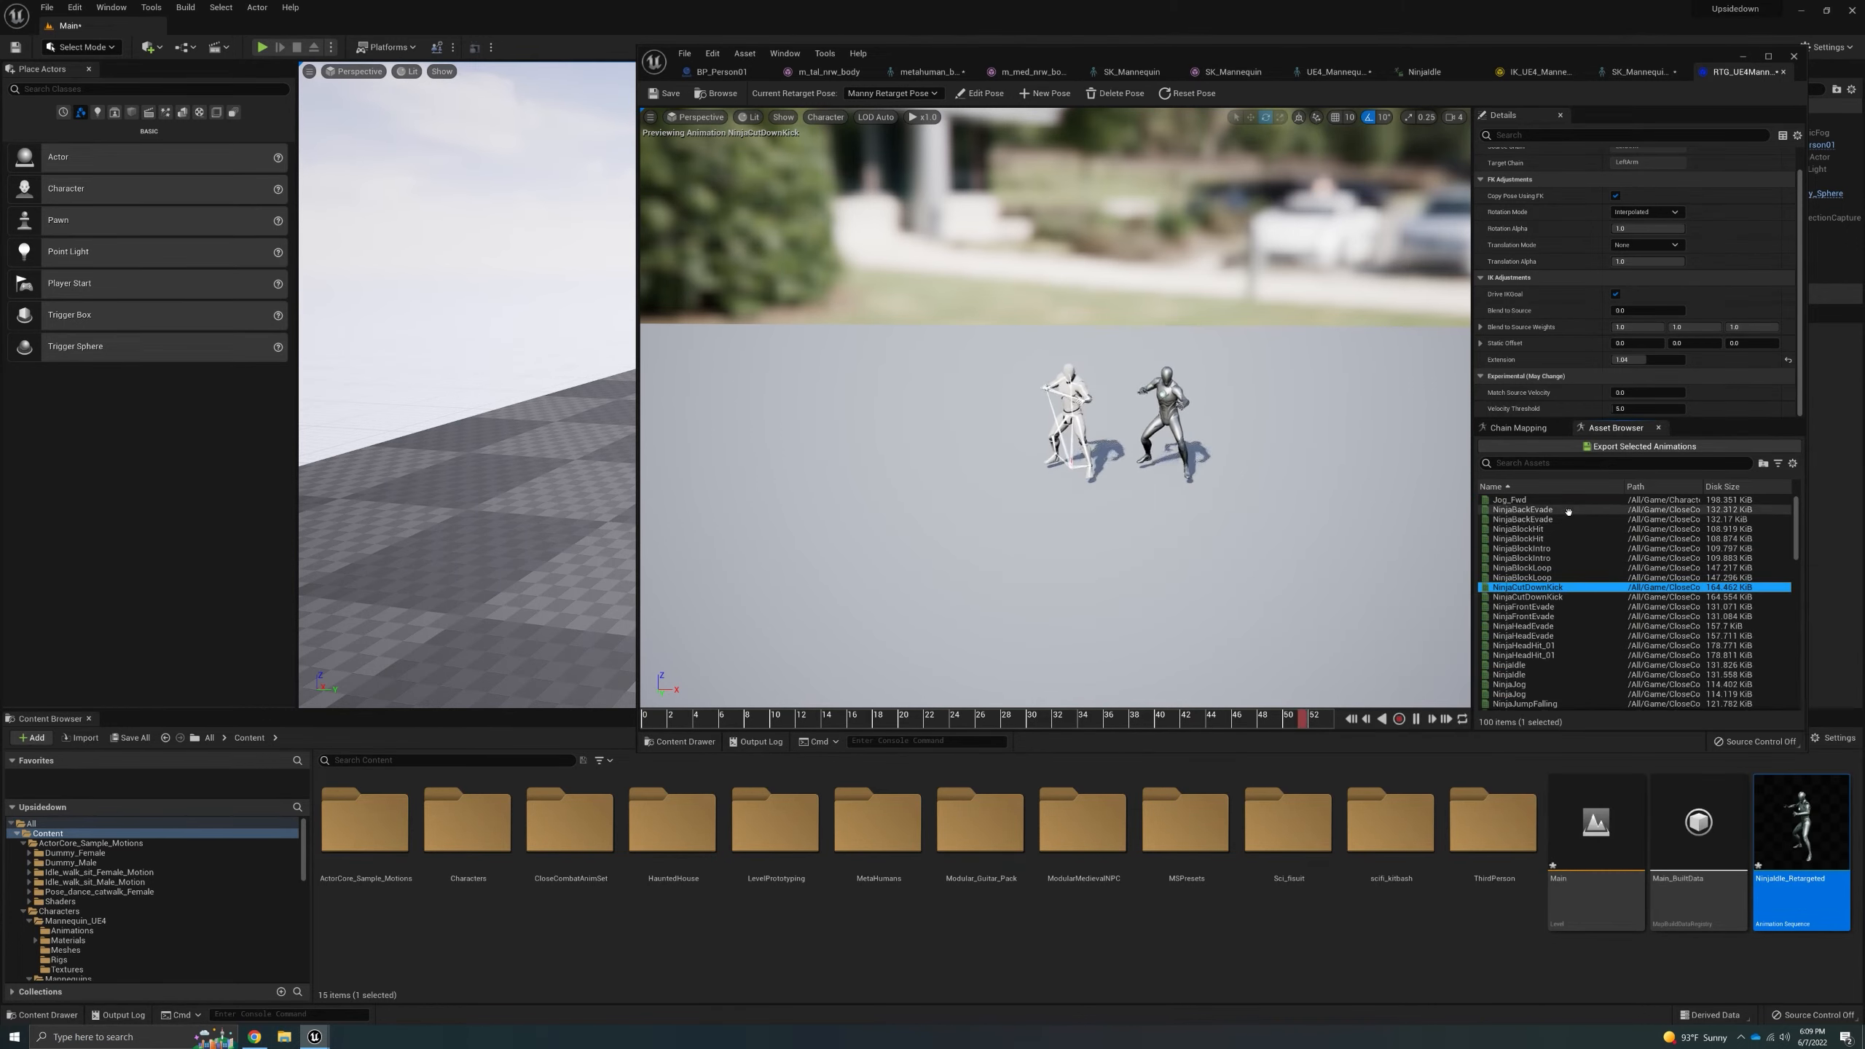
{"action": "scroll", "coordinate": [1615, 616], "scroll_direction": "down", "scroll_amount": 2}
{"action": "scroll", "coordinate": [1633, 638], "scroll_direction": "down", "scroll_amount": 4}
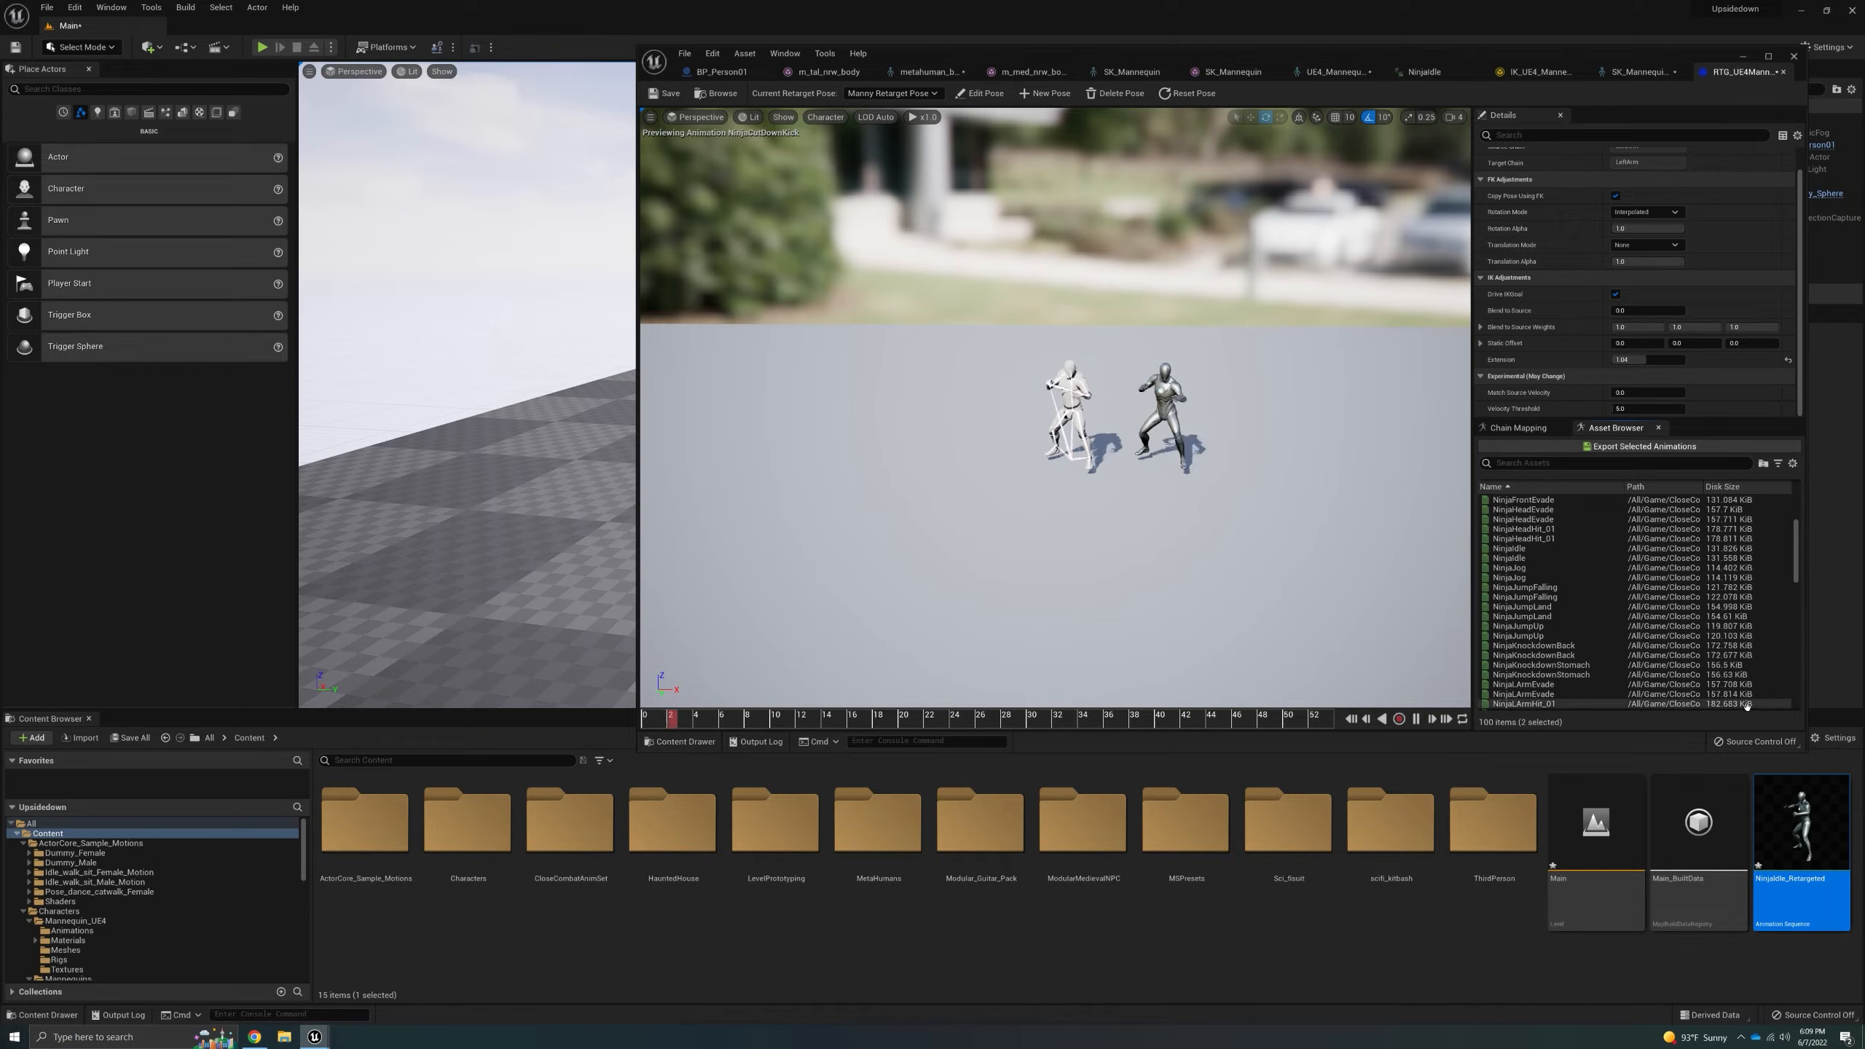
{"action": "left_click", "coordinate": [1583, 570], "text": "ctrl"}
{"action": "scroll", "coordinate": [1603, 613], "scroll_direction": "down", "scroll_amount": 1}
{"action": "scroll", "coordinate": [1603, 614], "scroll_direction": "down", "scroll_amount": 1}
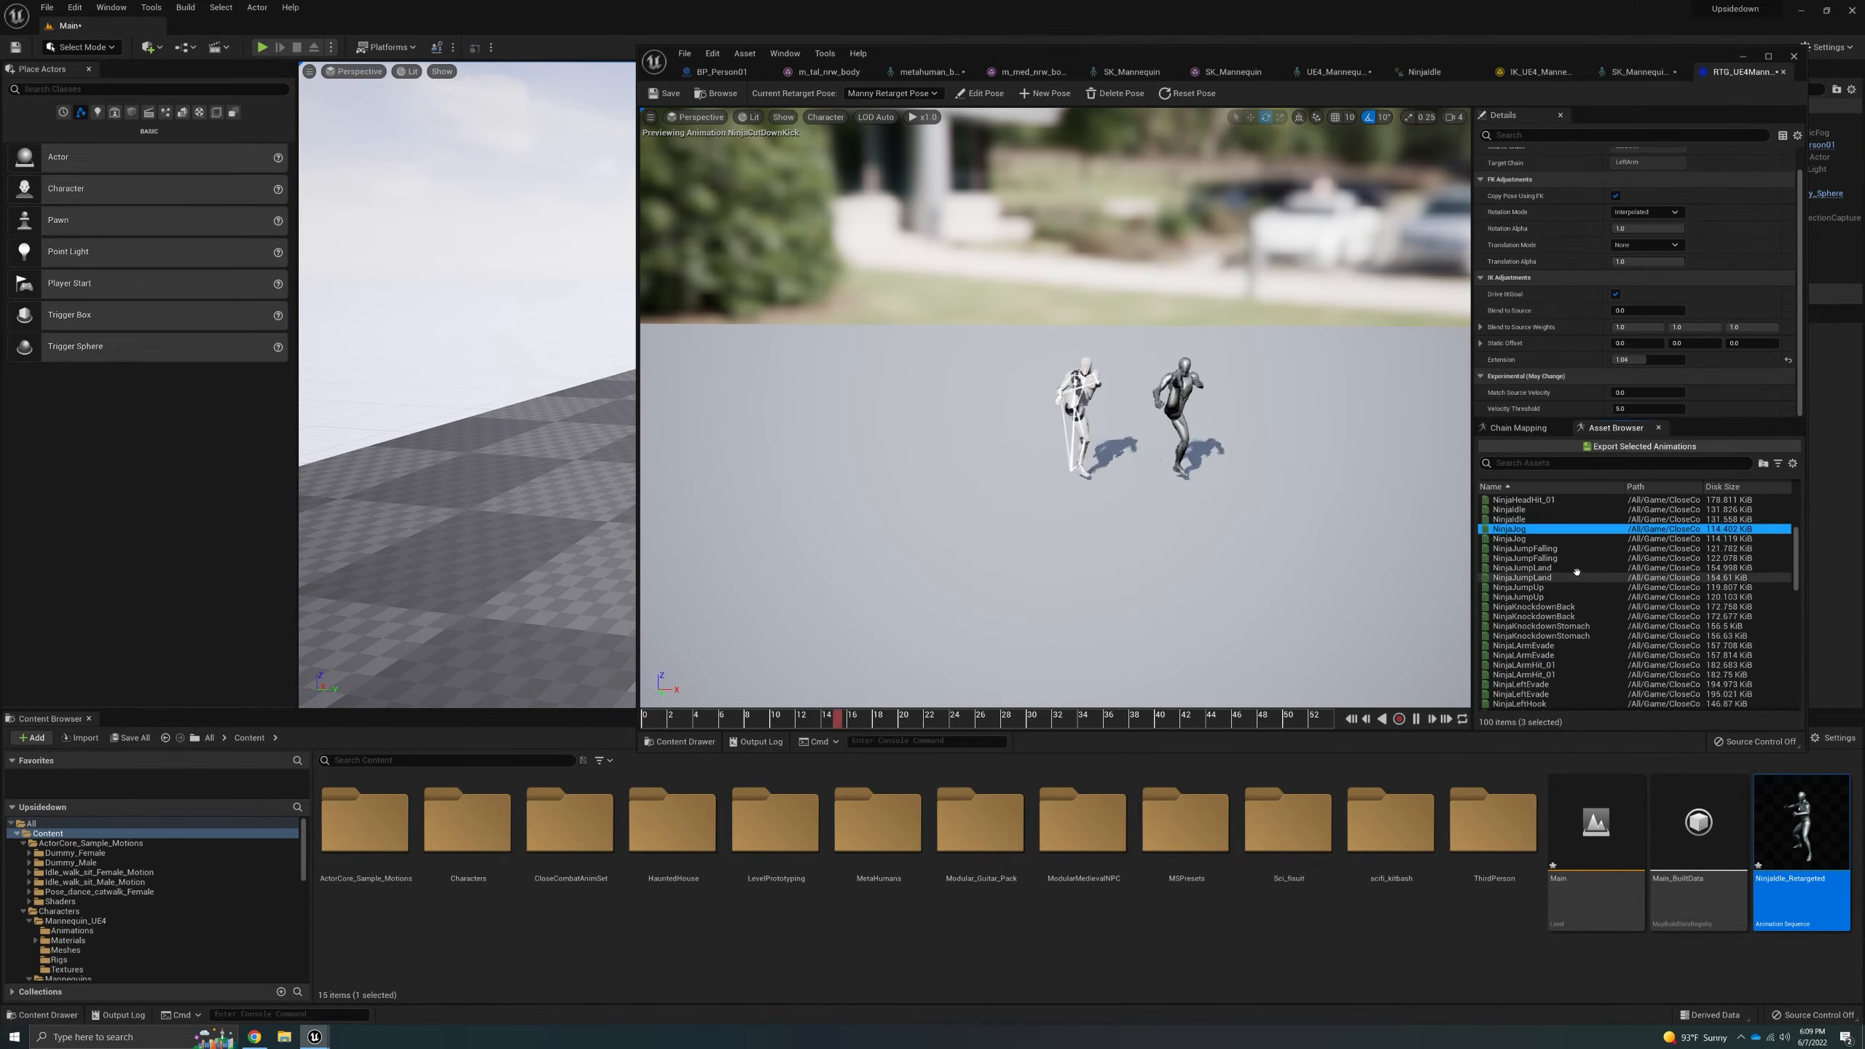
{"action": "left_click", "coordinate": [1681, 548], "text": "ctrl"}
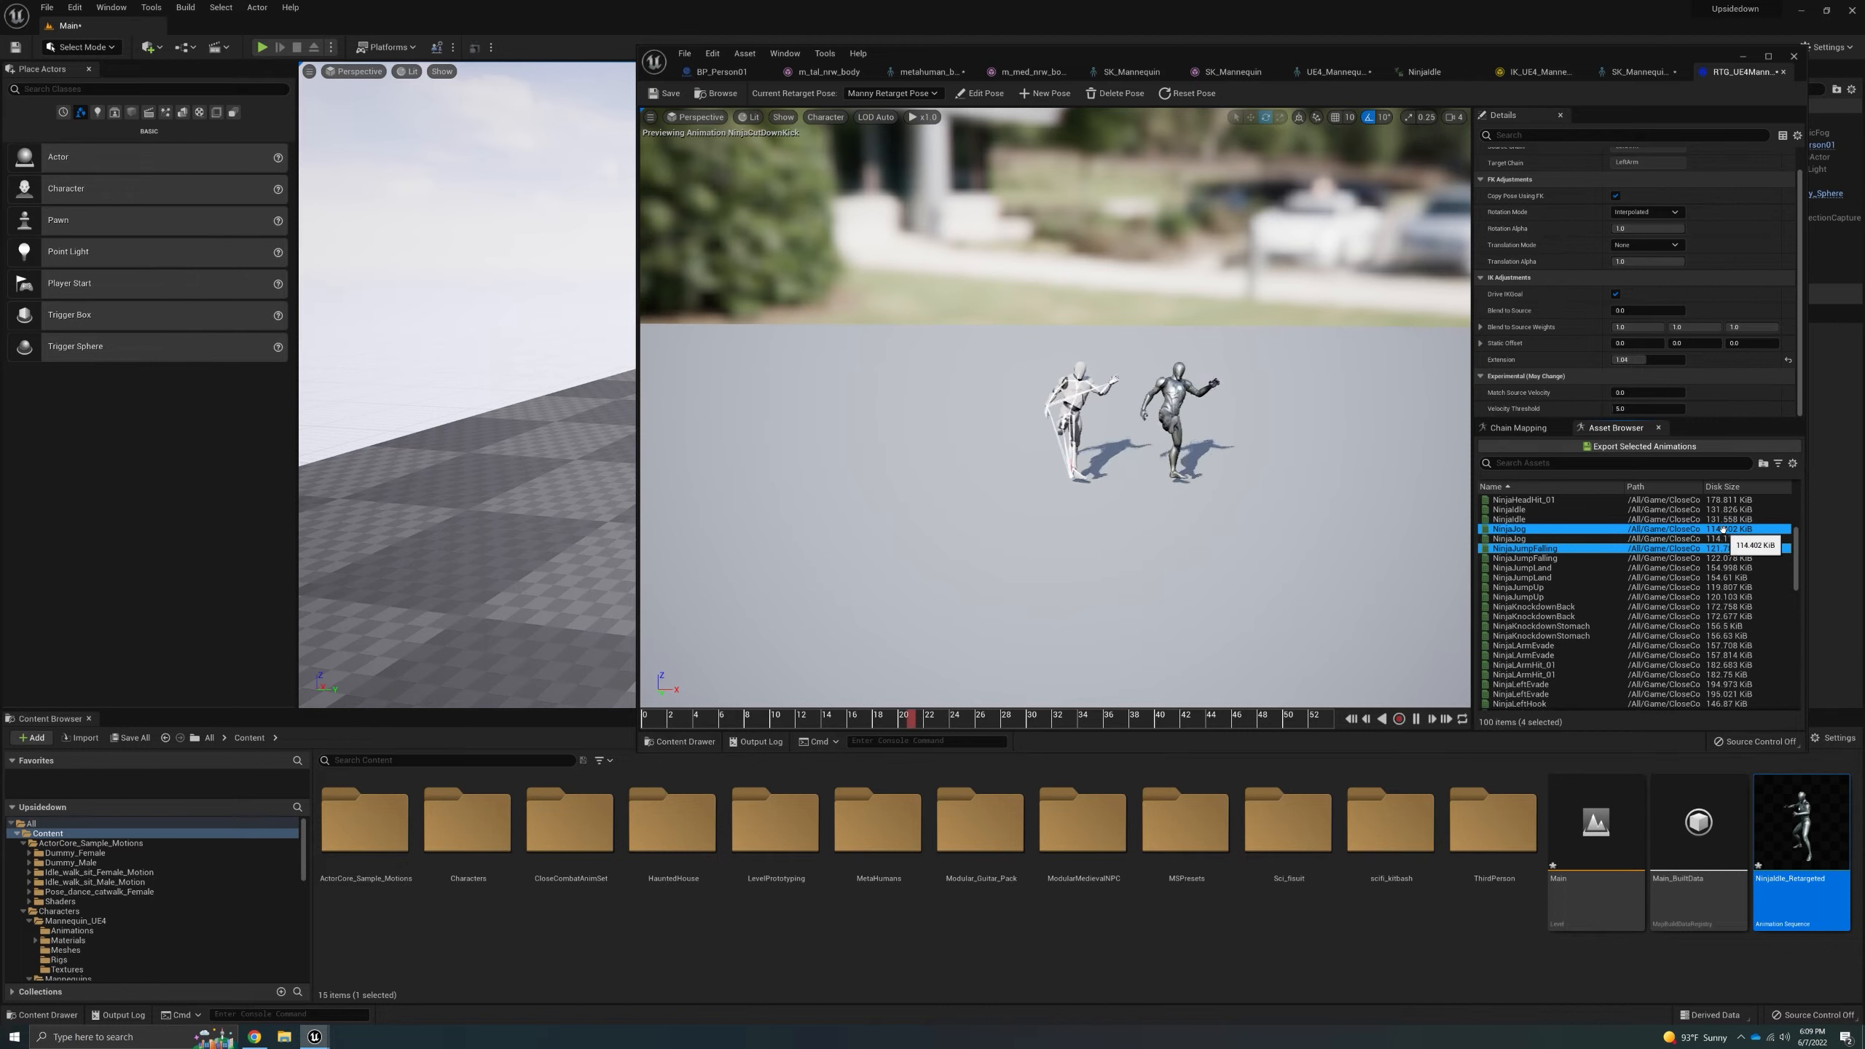
{"action": "left_click", "coordinate": [1644, 446]}
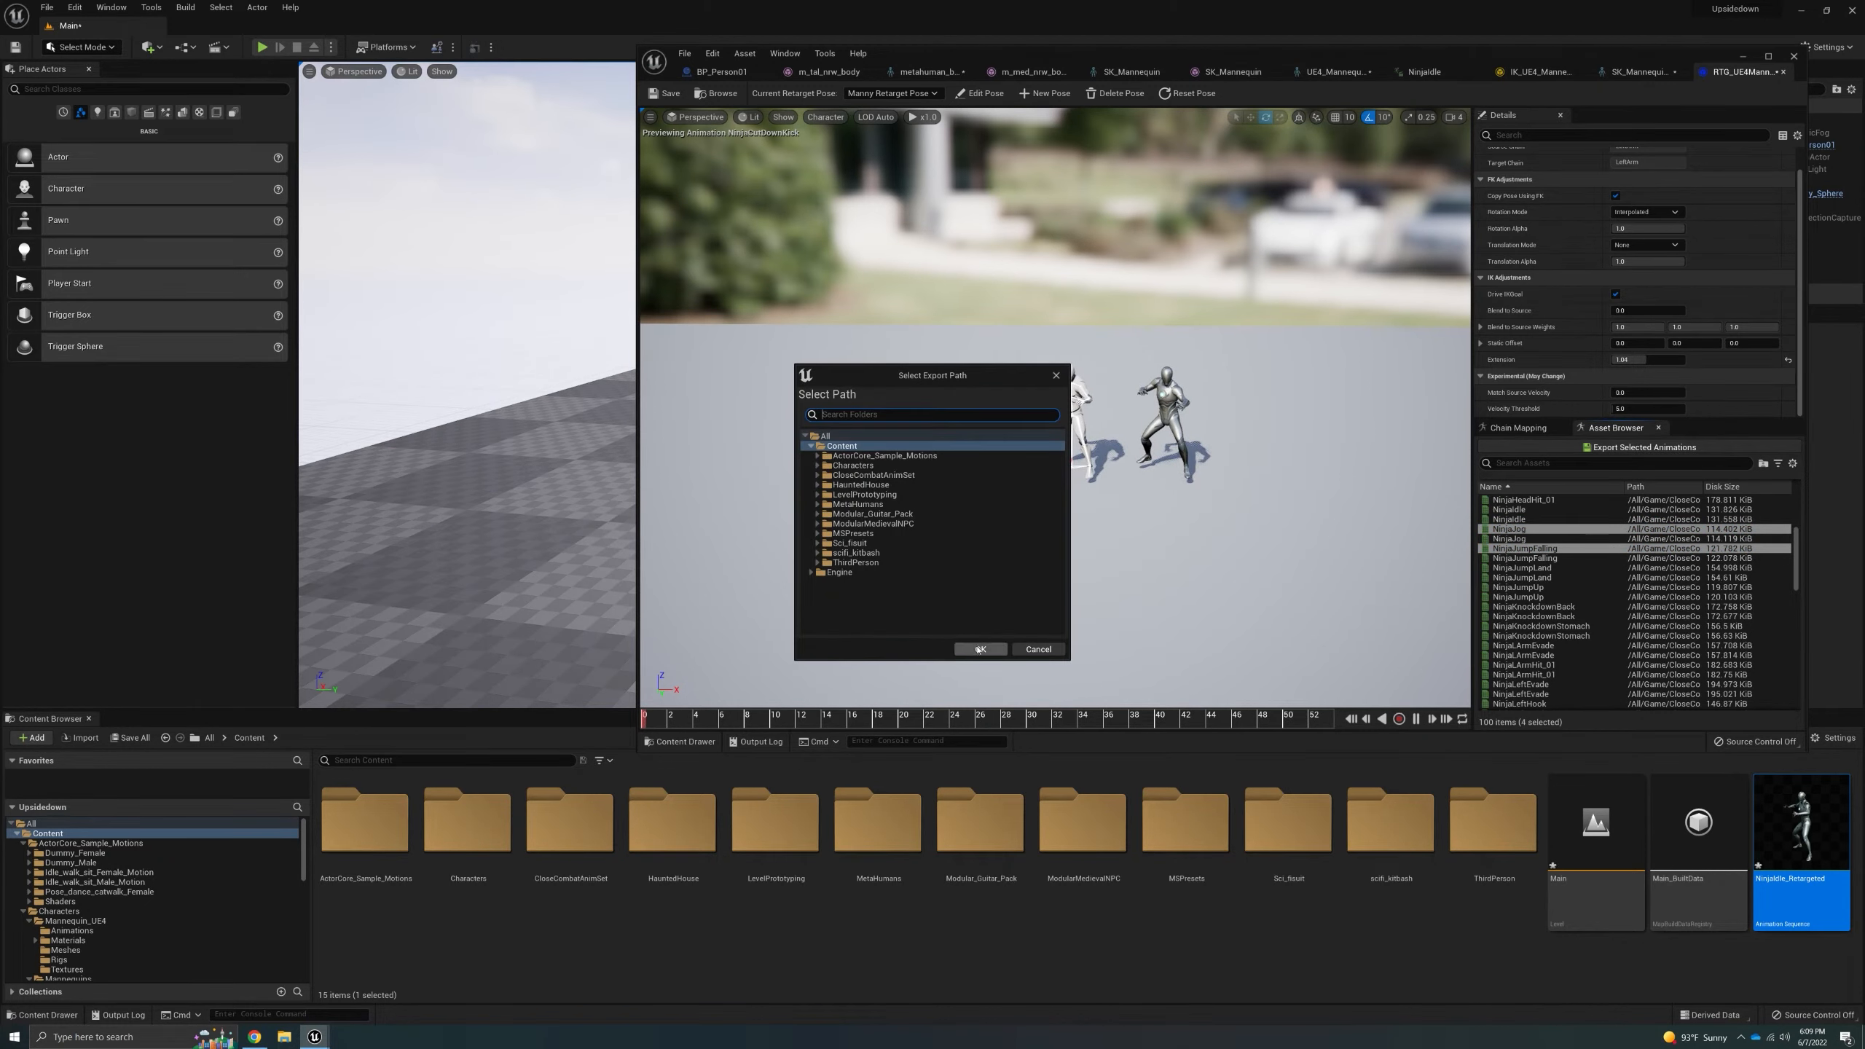
{"action": "left_click", "coordinate": [980, 649]}
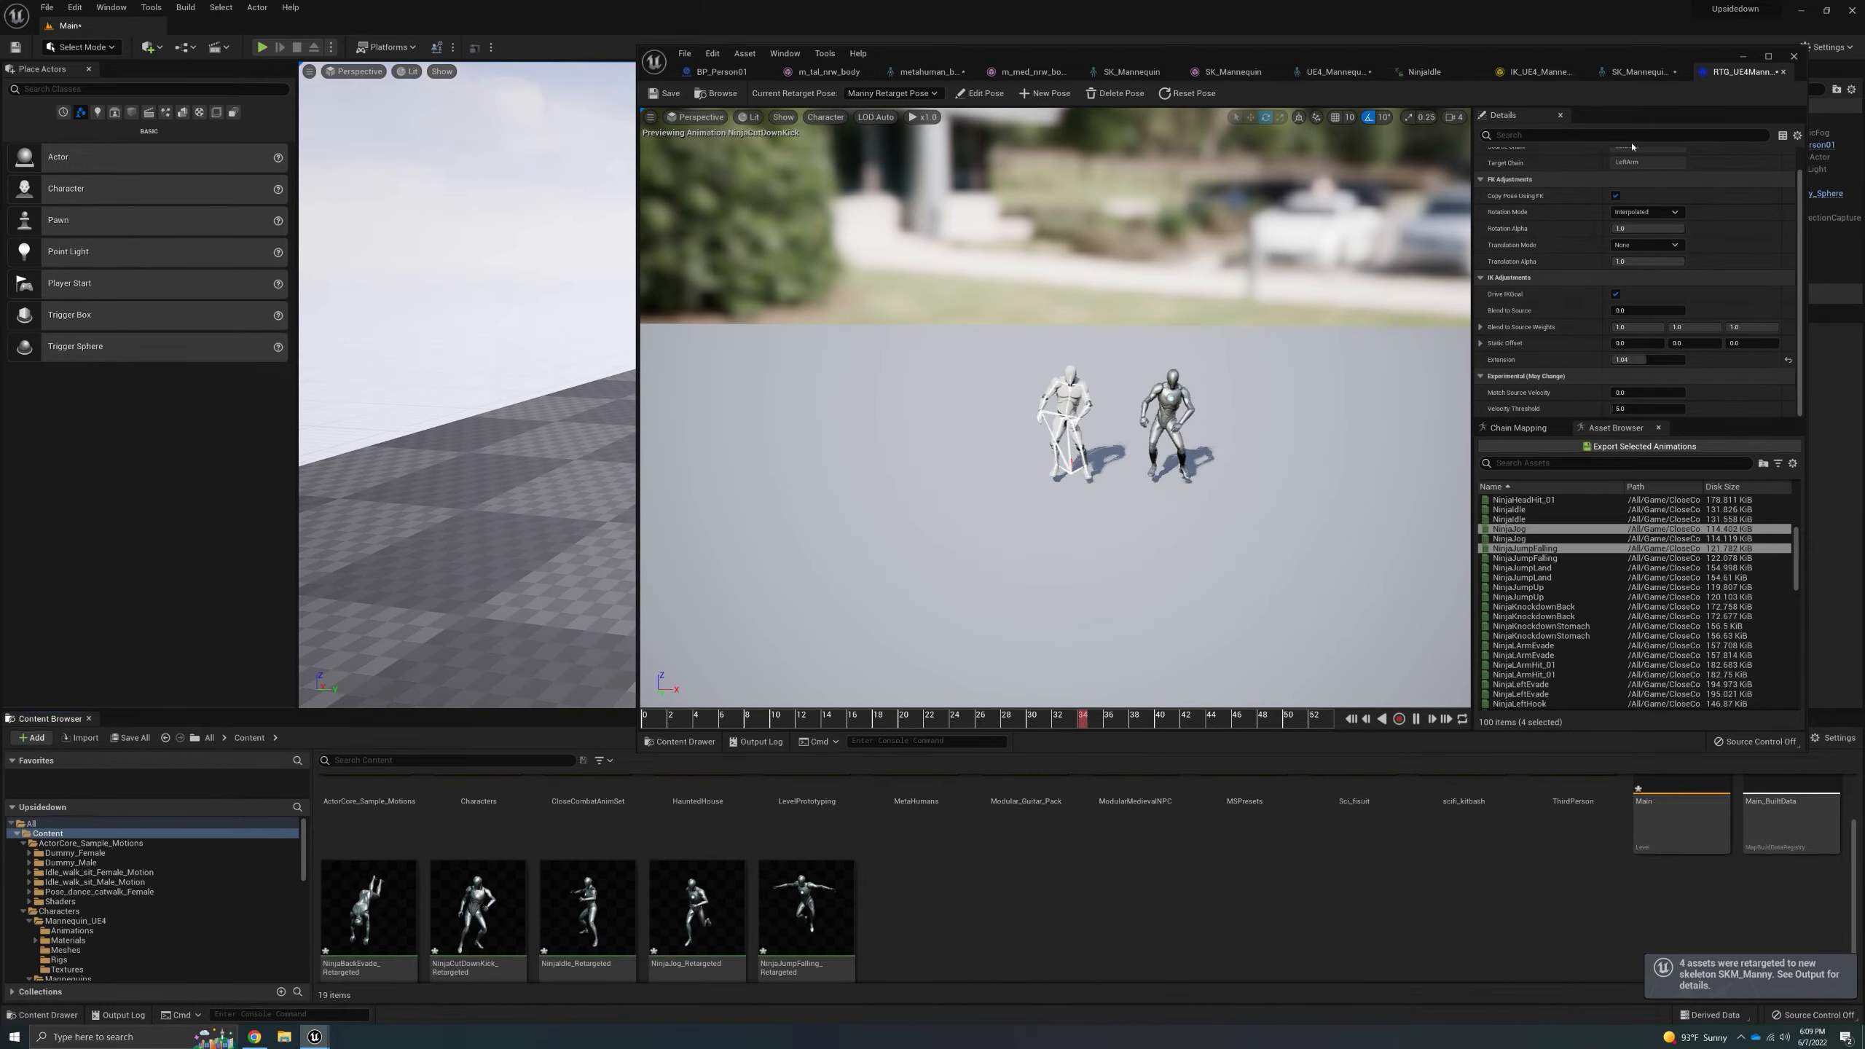
- Return to the Main level and create a level sequence named test in the Content folder
{"action": "left_click", "coordinate": [1742, 56]}
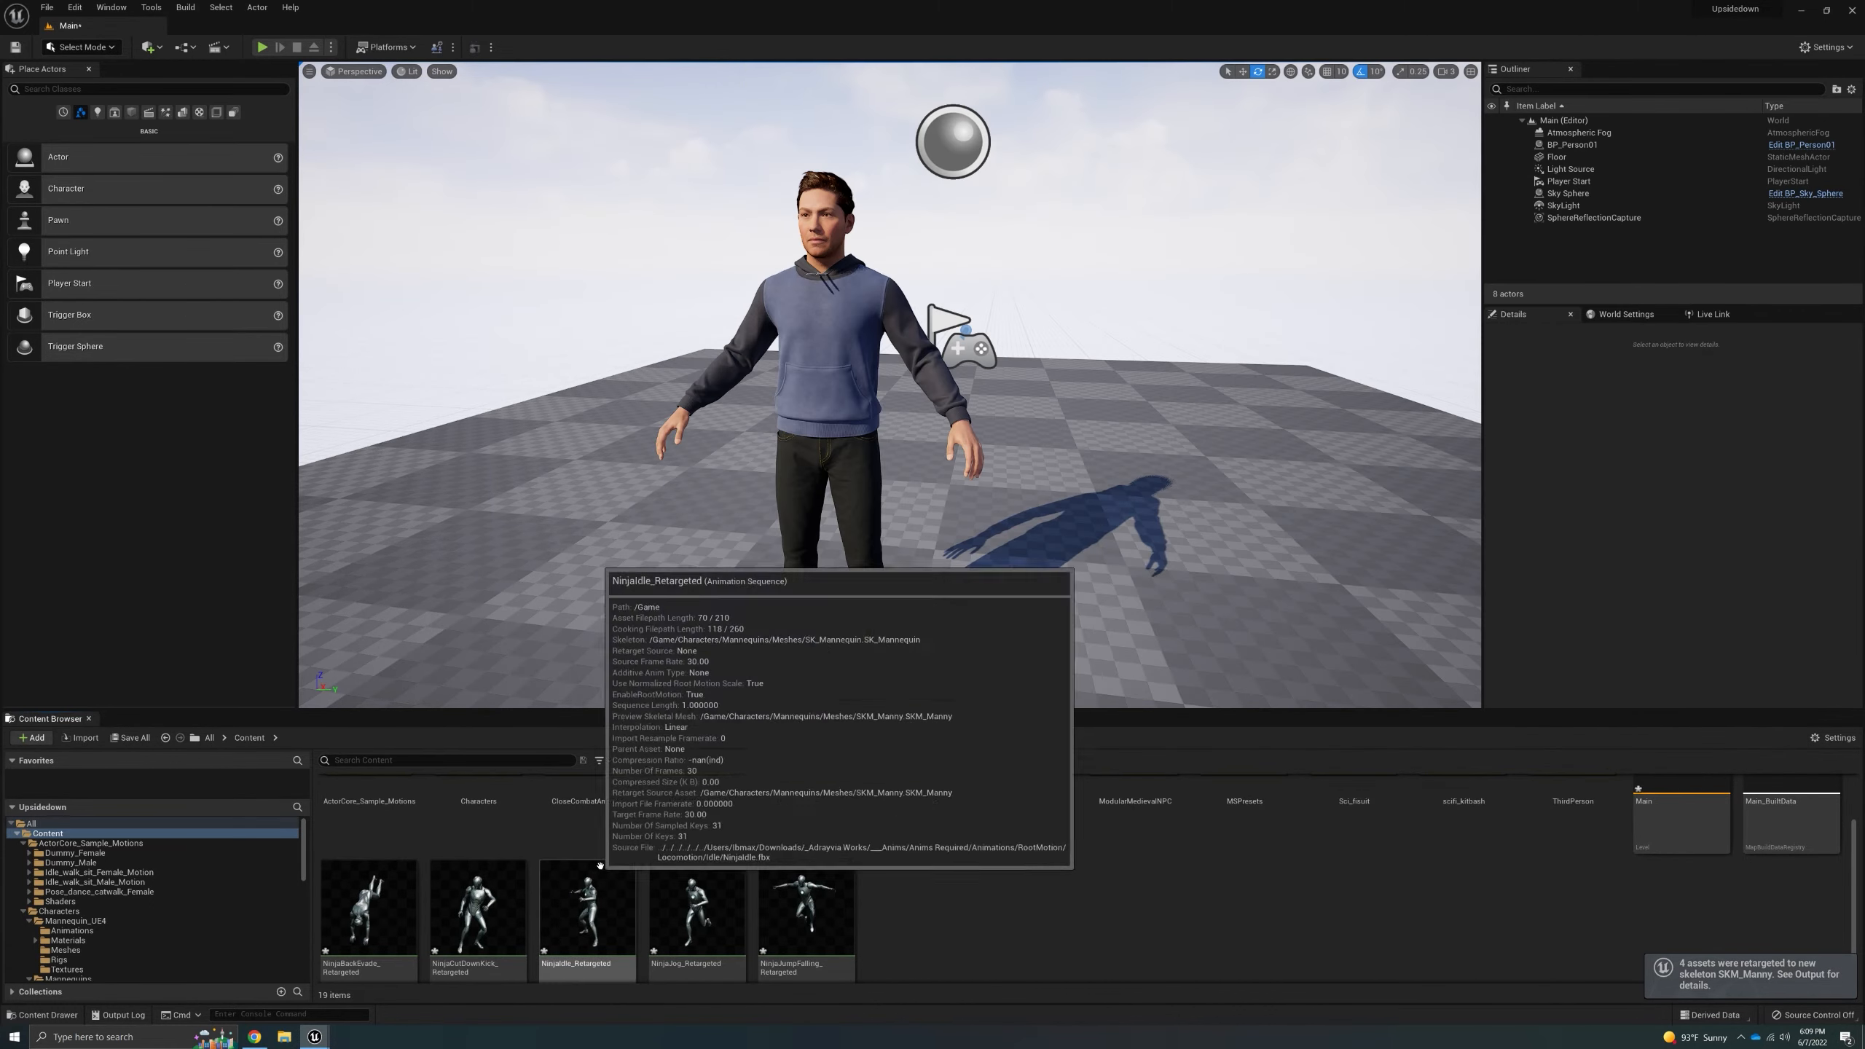
{"action": "left_click", "coordinate": [836, 484]}
{"action": "key", "text": "f"}
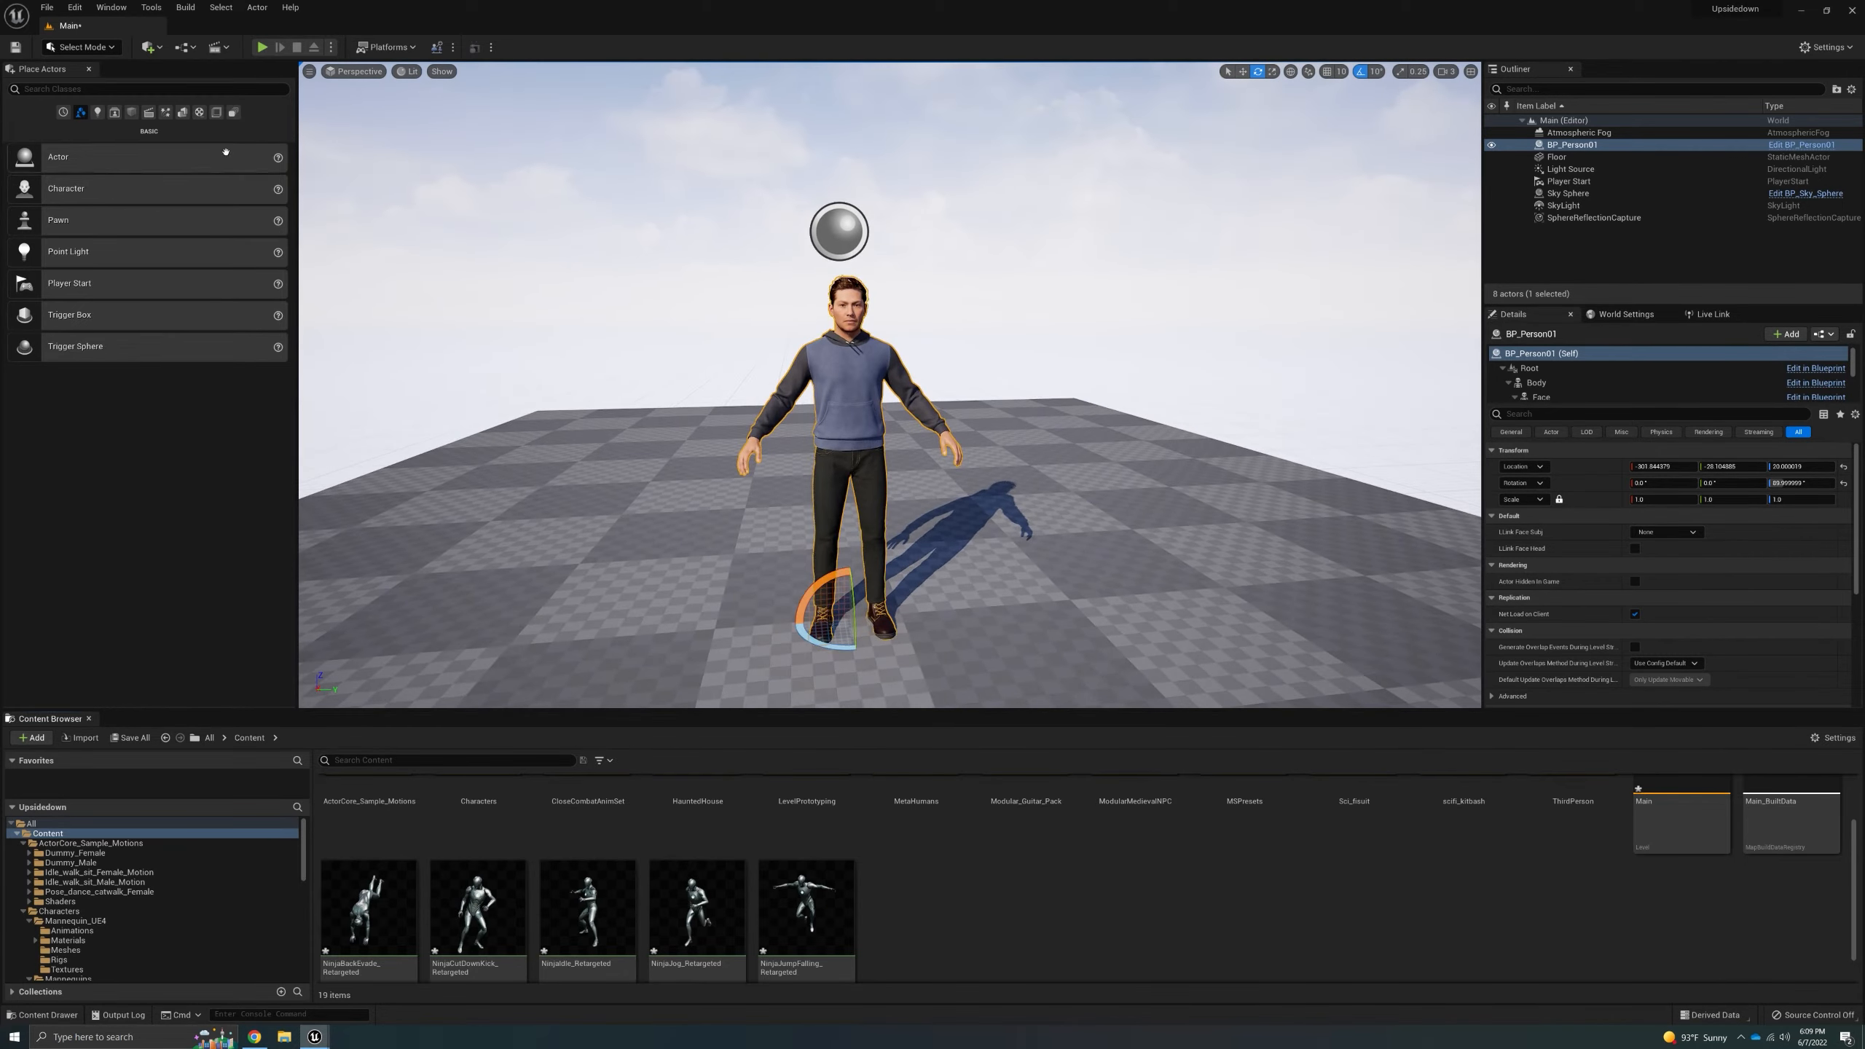
{"action": "left_click", "coordinate": [215, 47]}
{"action": "left_click", "coordinate": [257, 82]}
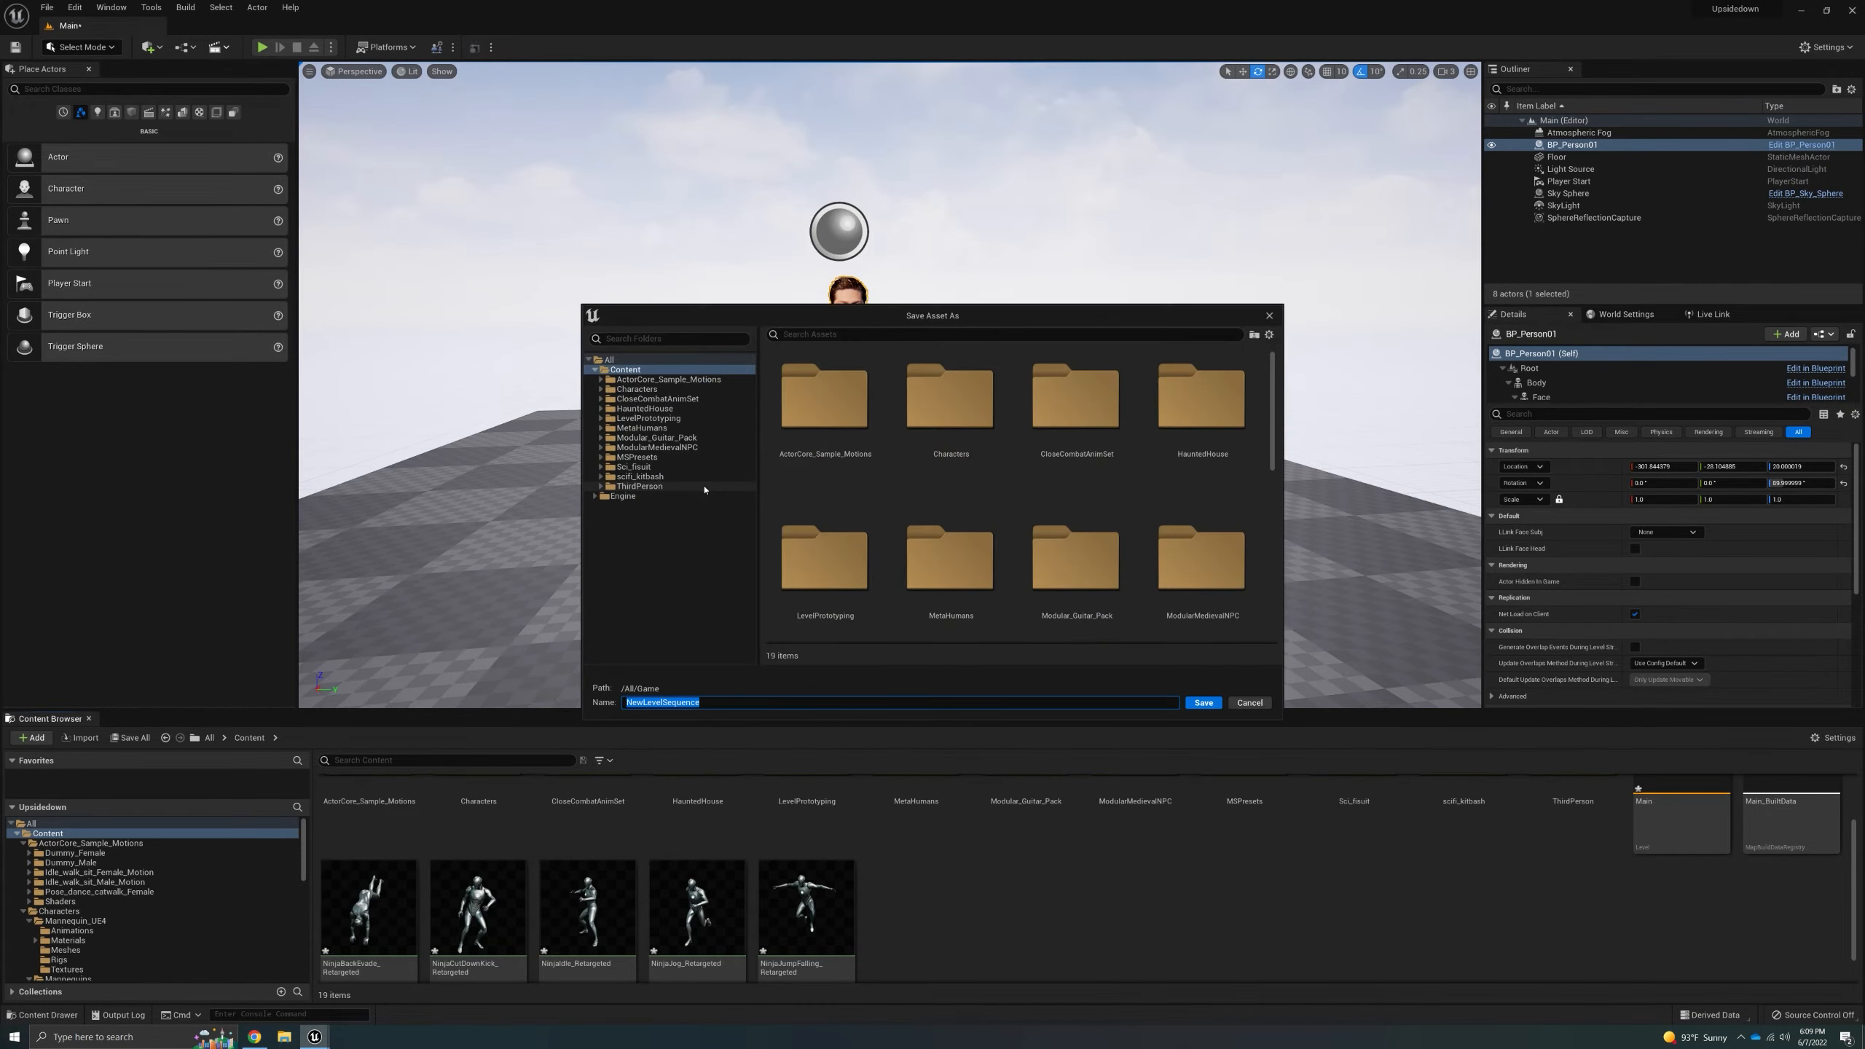
{"action": "type", "text": "test"}
{"action": "key", "text": "Return"}
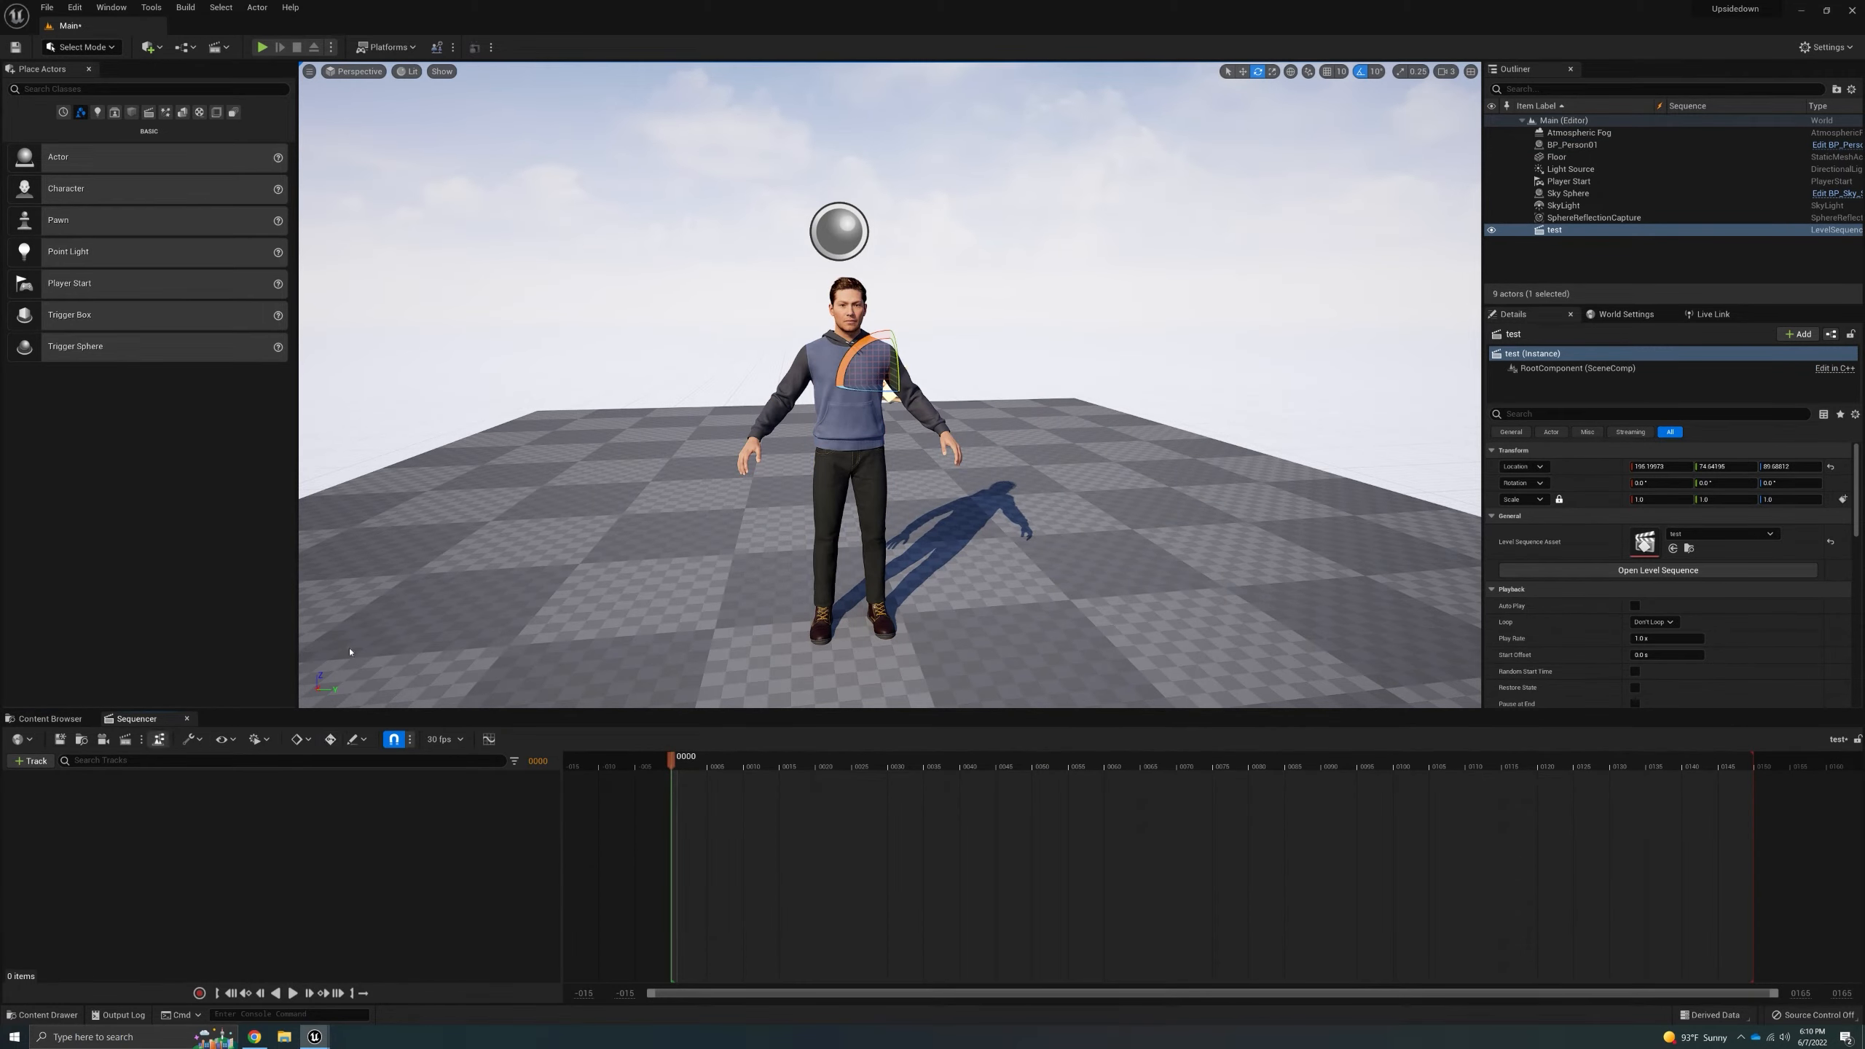
- Add the BP_Person01 actor to the test sequence and inspect its body and face control rig tracks
{"action": "left_click", "coordinate": [1571, 145]}
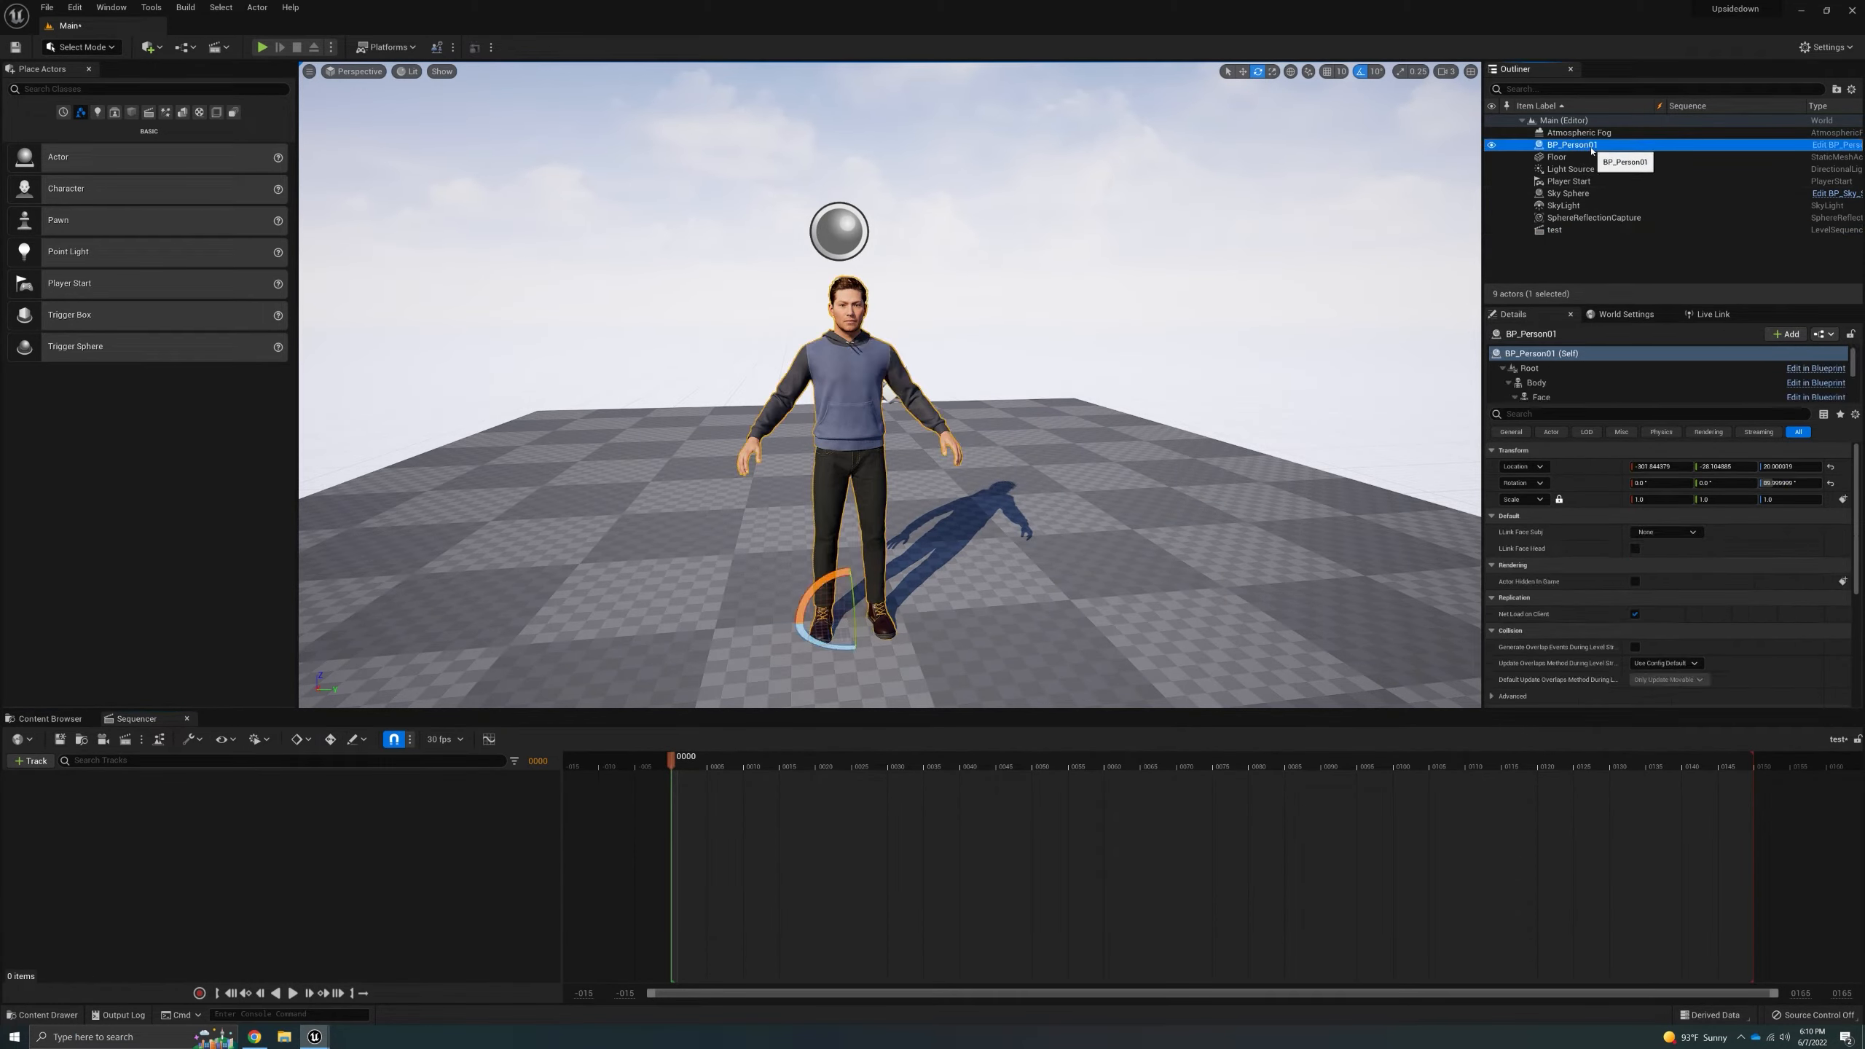
{"action": "left_click_drag", "start_coordinate": [1571, 145], "coordinate": [463, 836]}
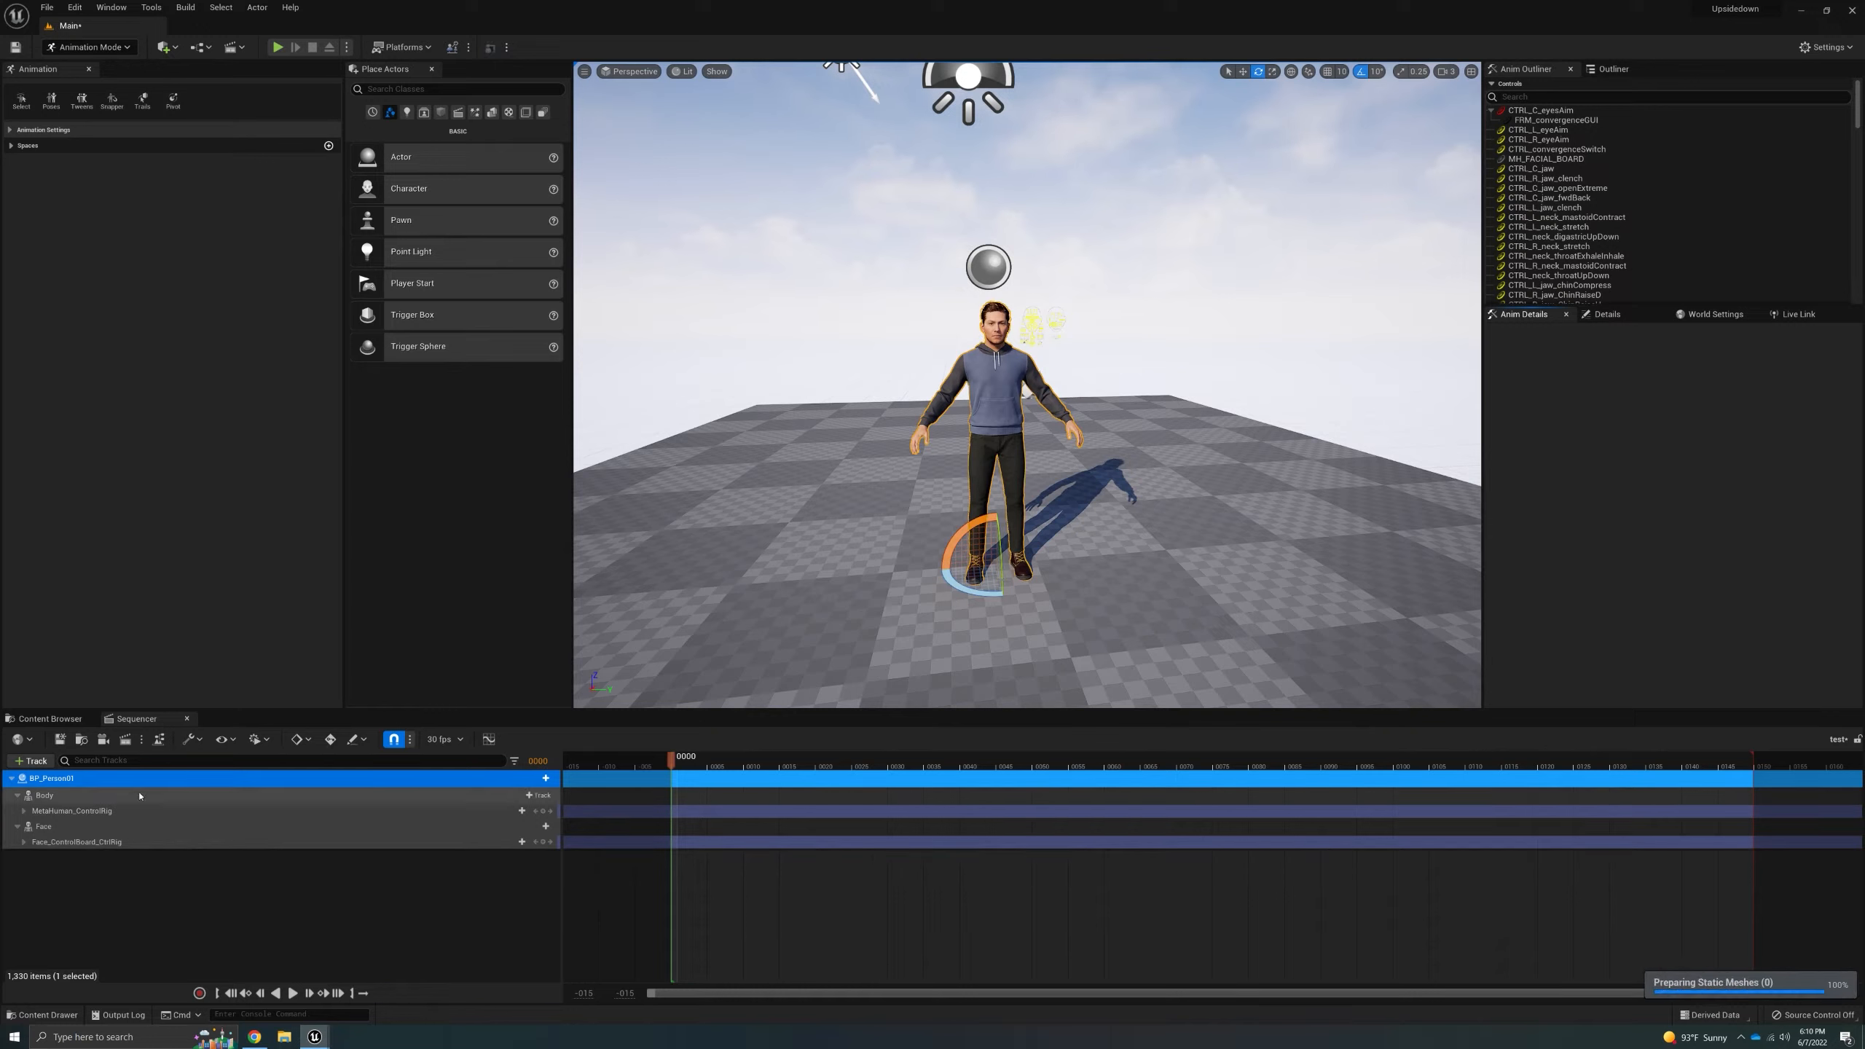
{"action": "left_click", "coordinate": [62, 810]}
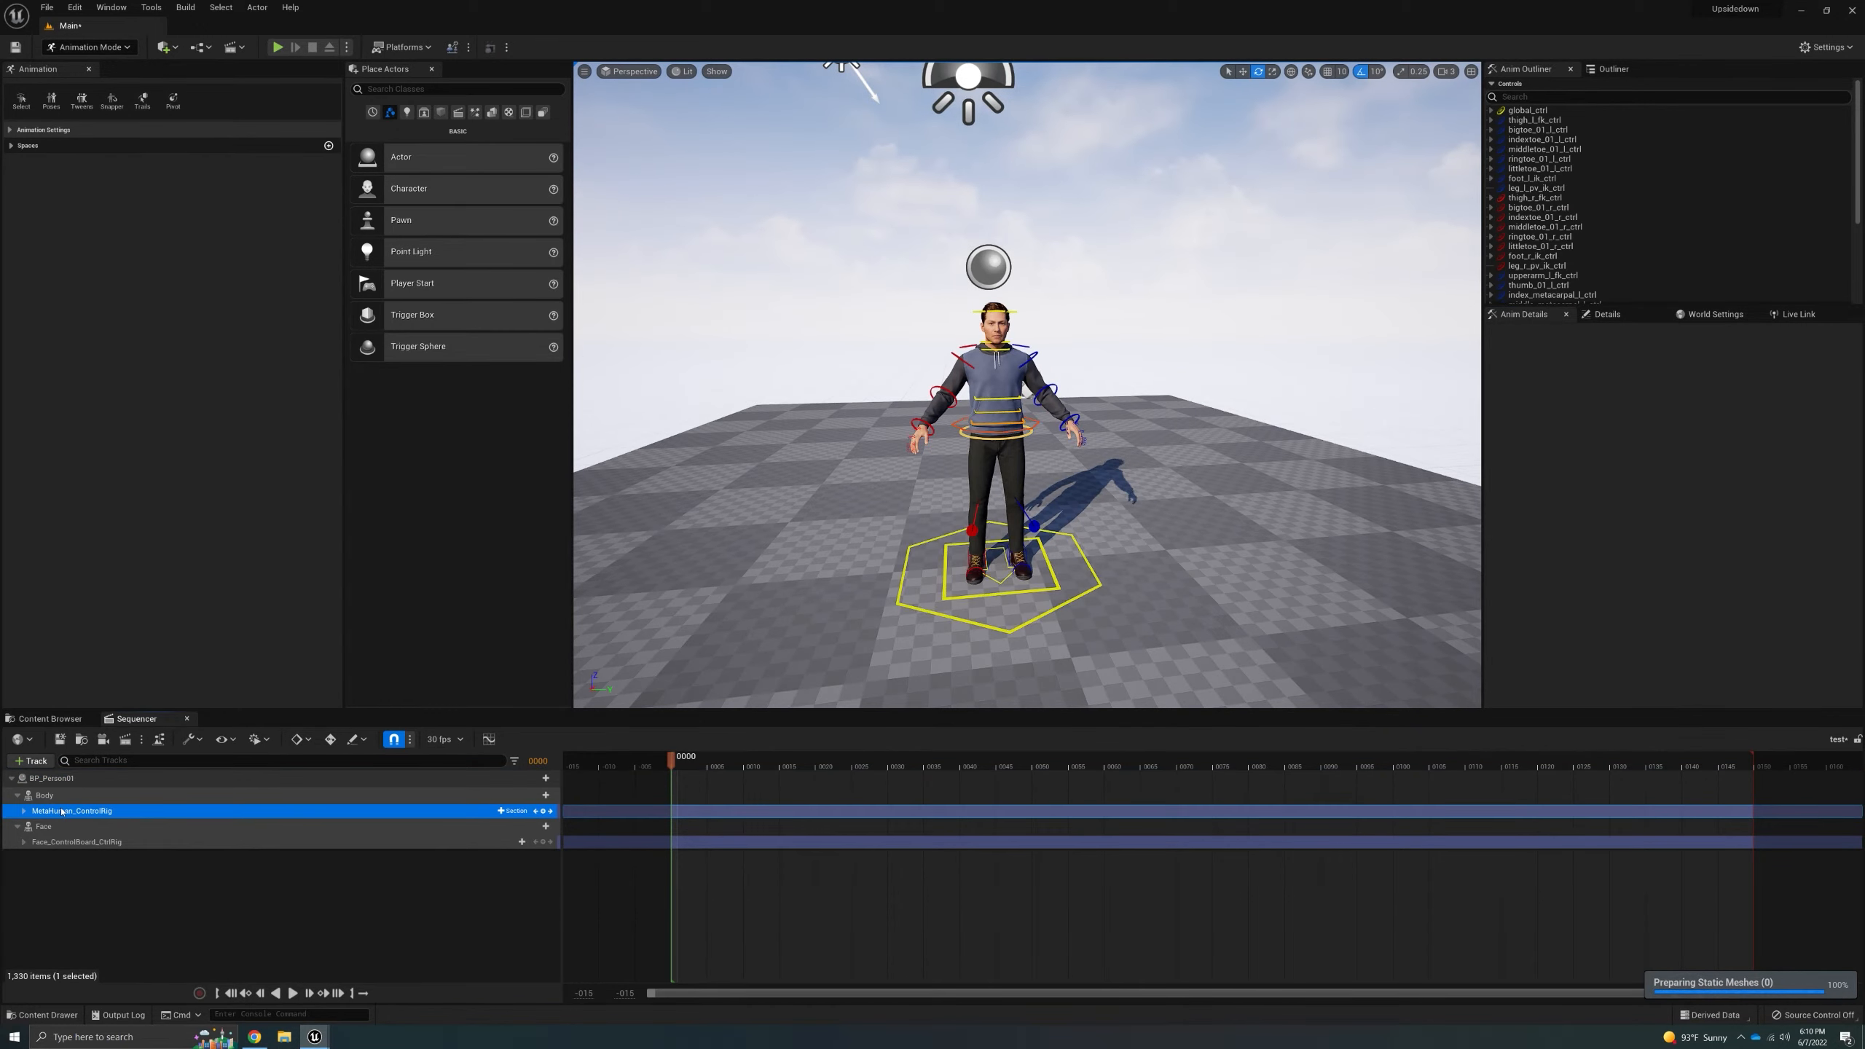
{"action": "left_click", "coordinate": [113, 842]}
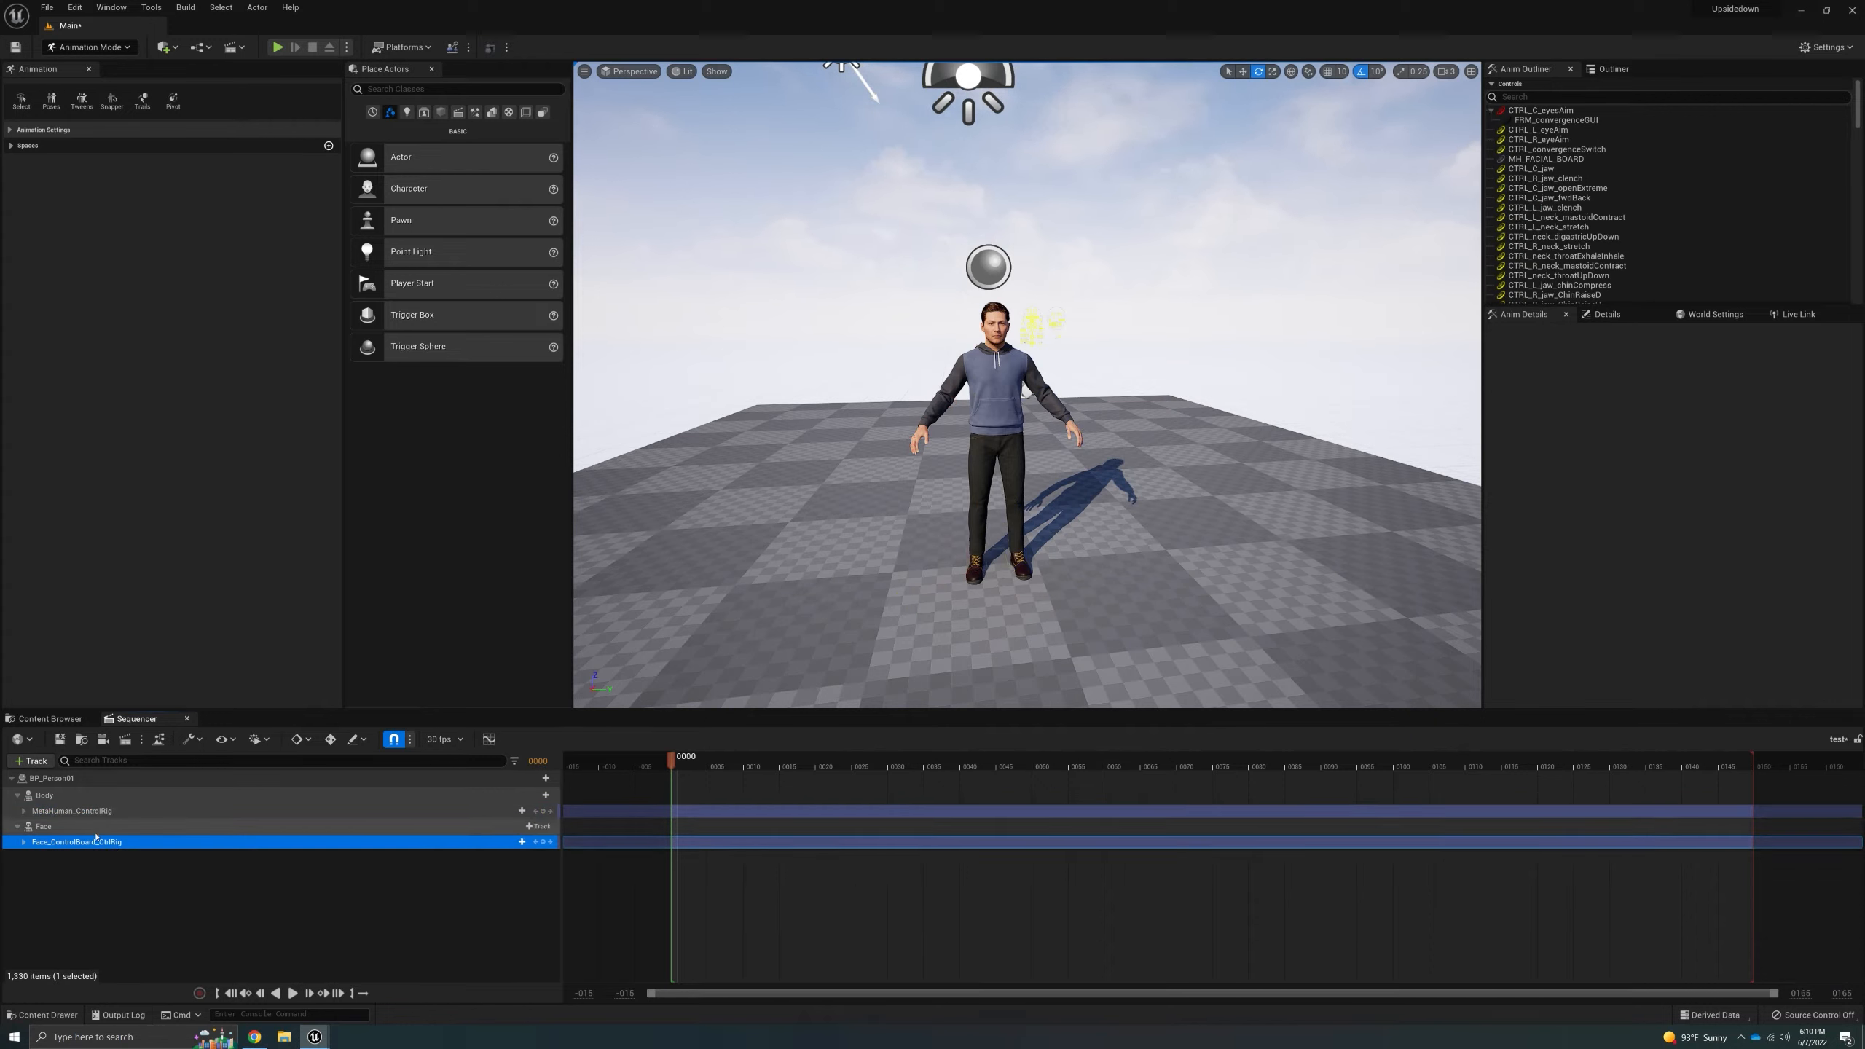
{"action": "left_click", "coordinate": [140, 815]}
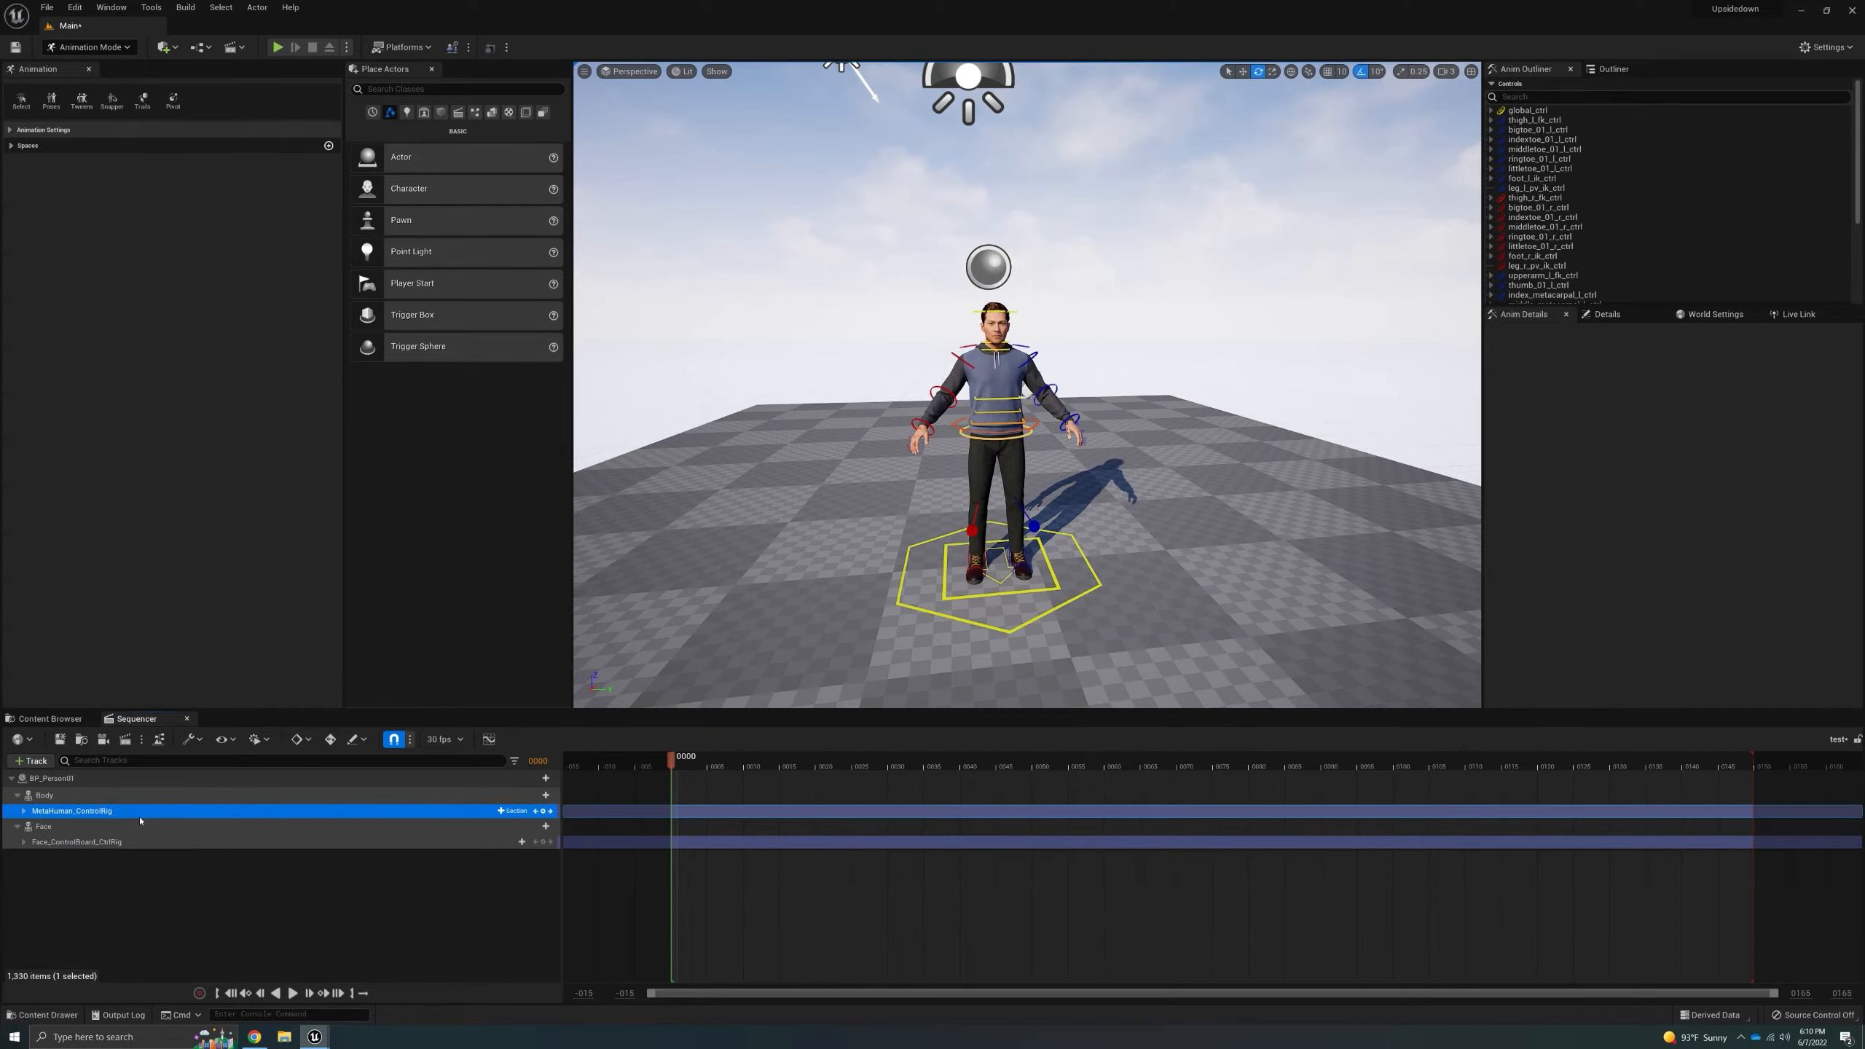
{"action": "left_click", "coordinate": [162, 848]}
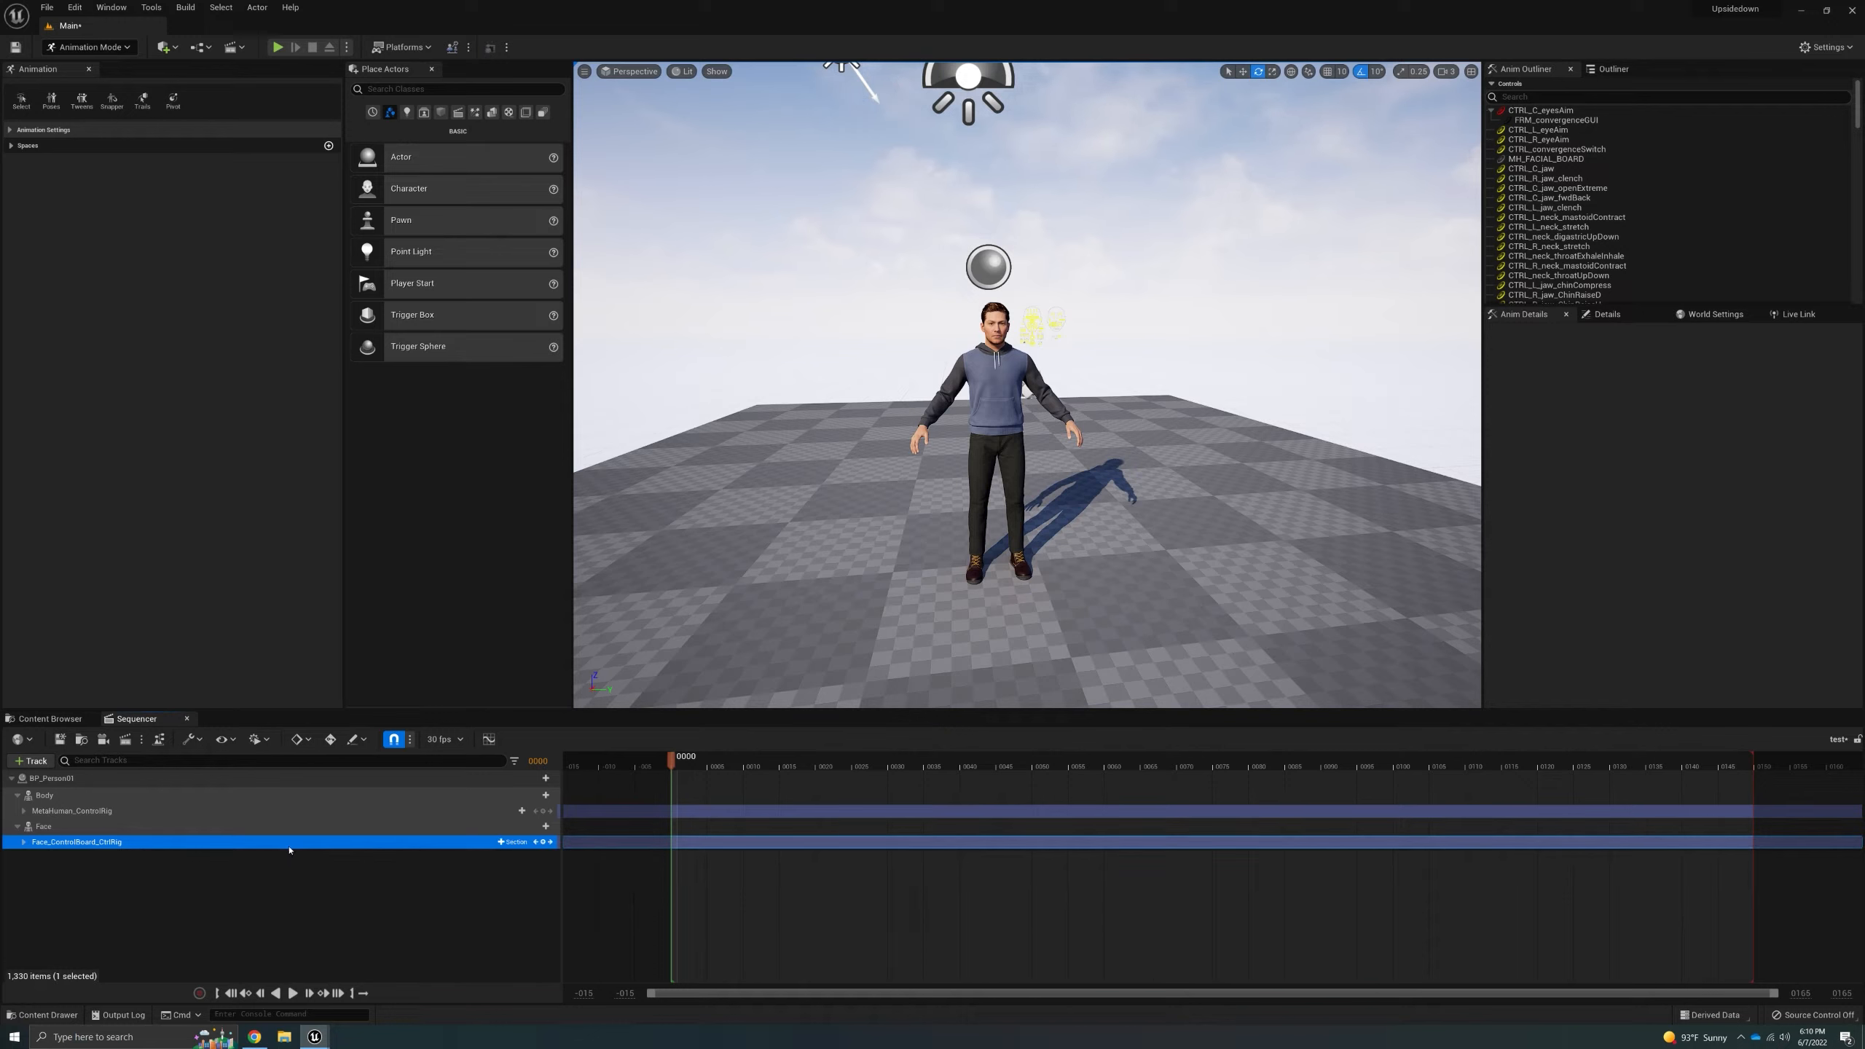
{"action": "left_click", "coordinate": [268, 794]}
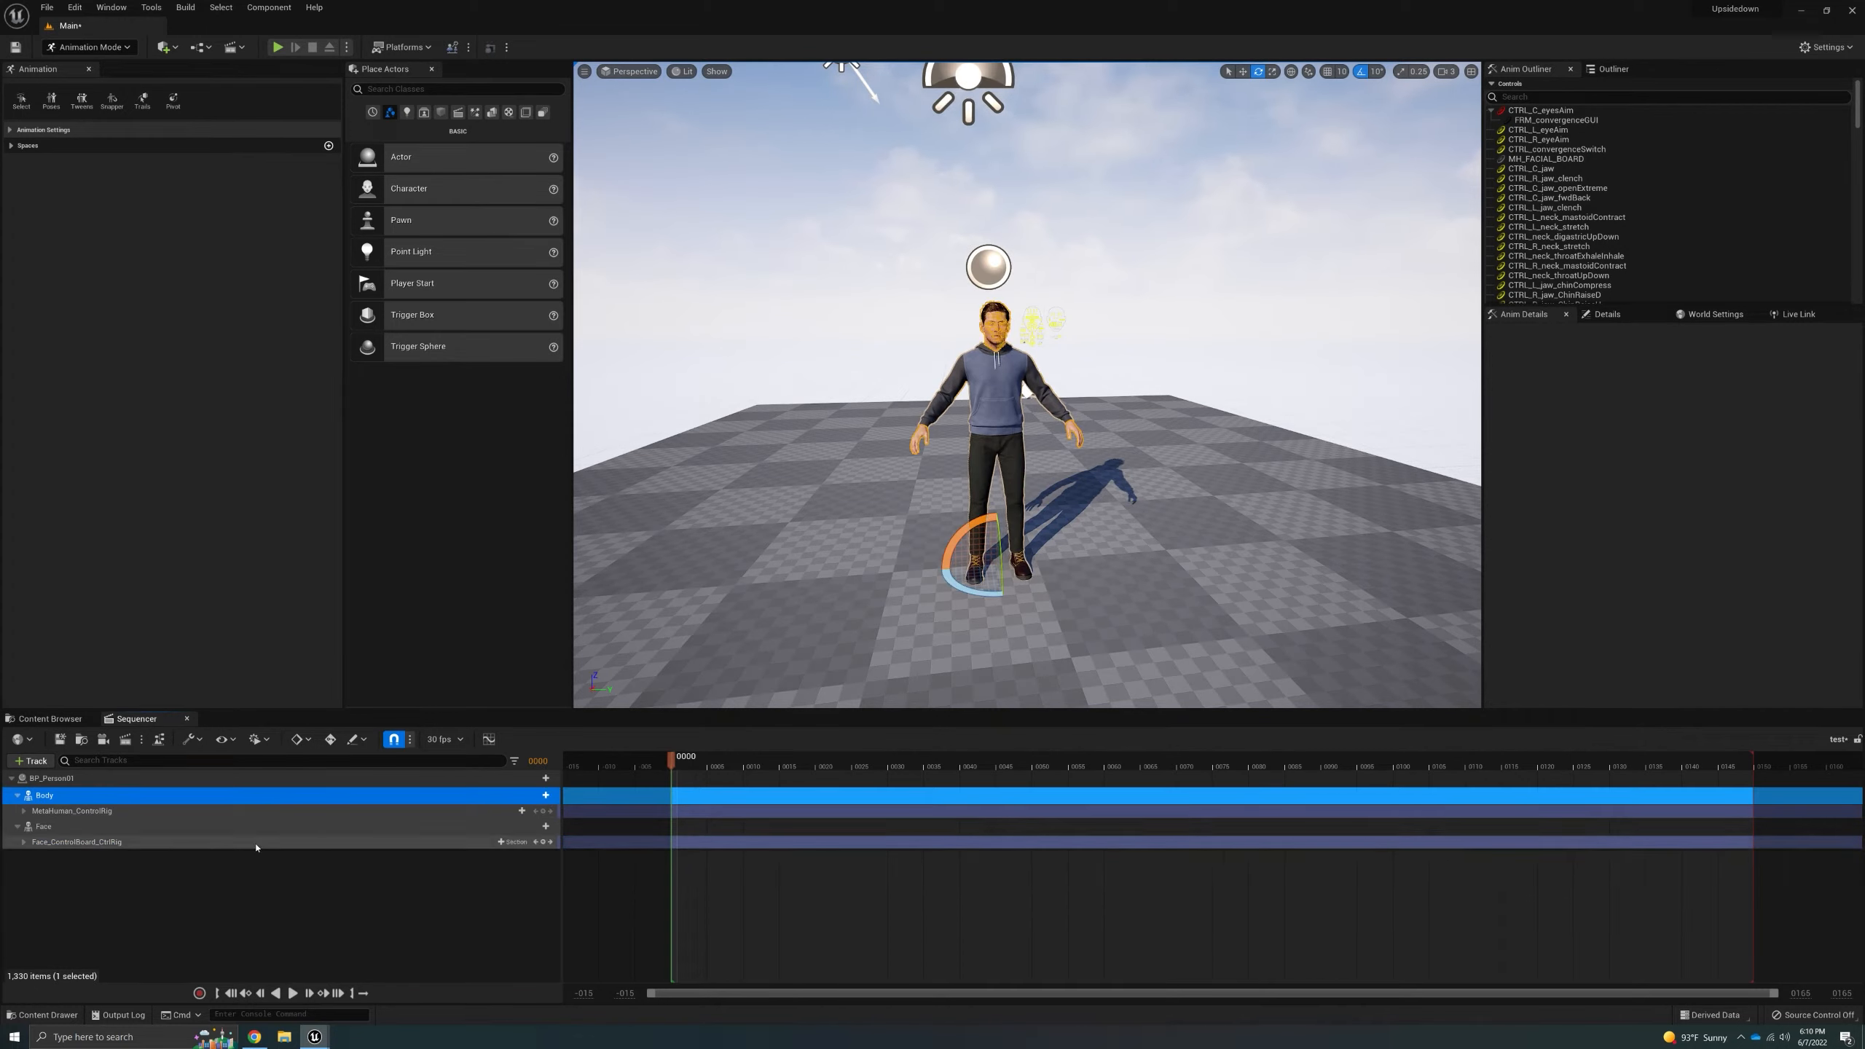
{"action": "key", "text": "Delete"}
{"action": "left_click", "coordinate": [192, 811]}
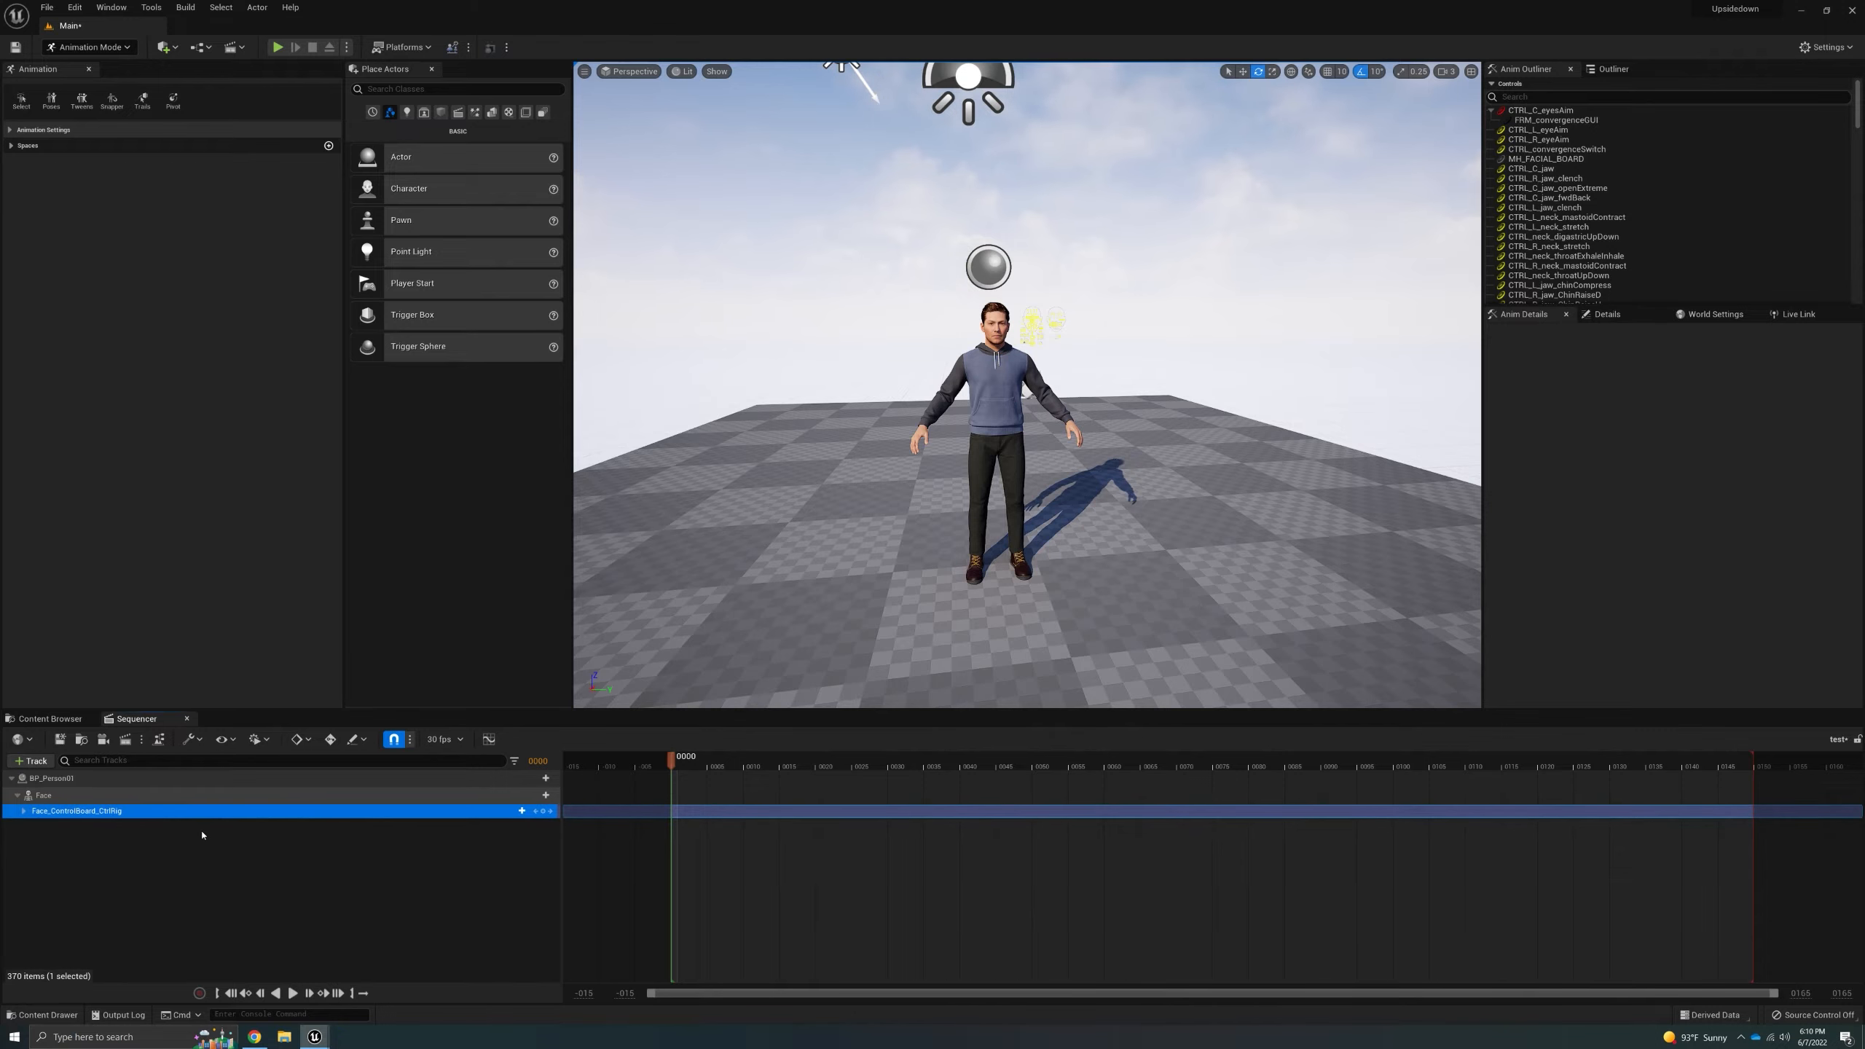
{"action": "key", "text": "Delete"}
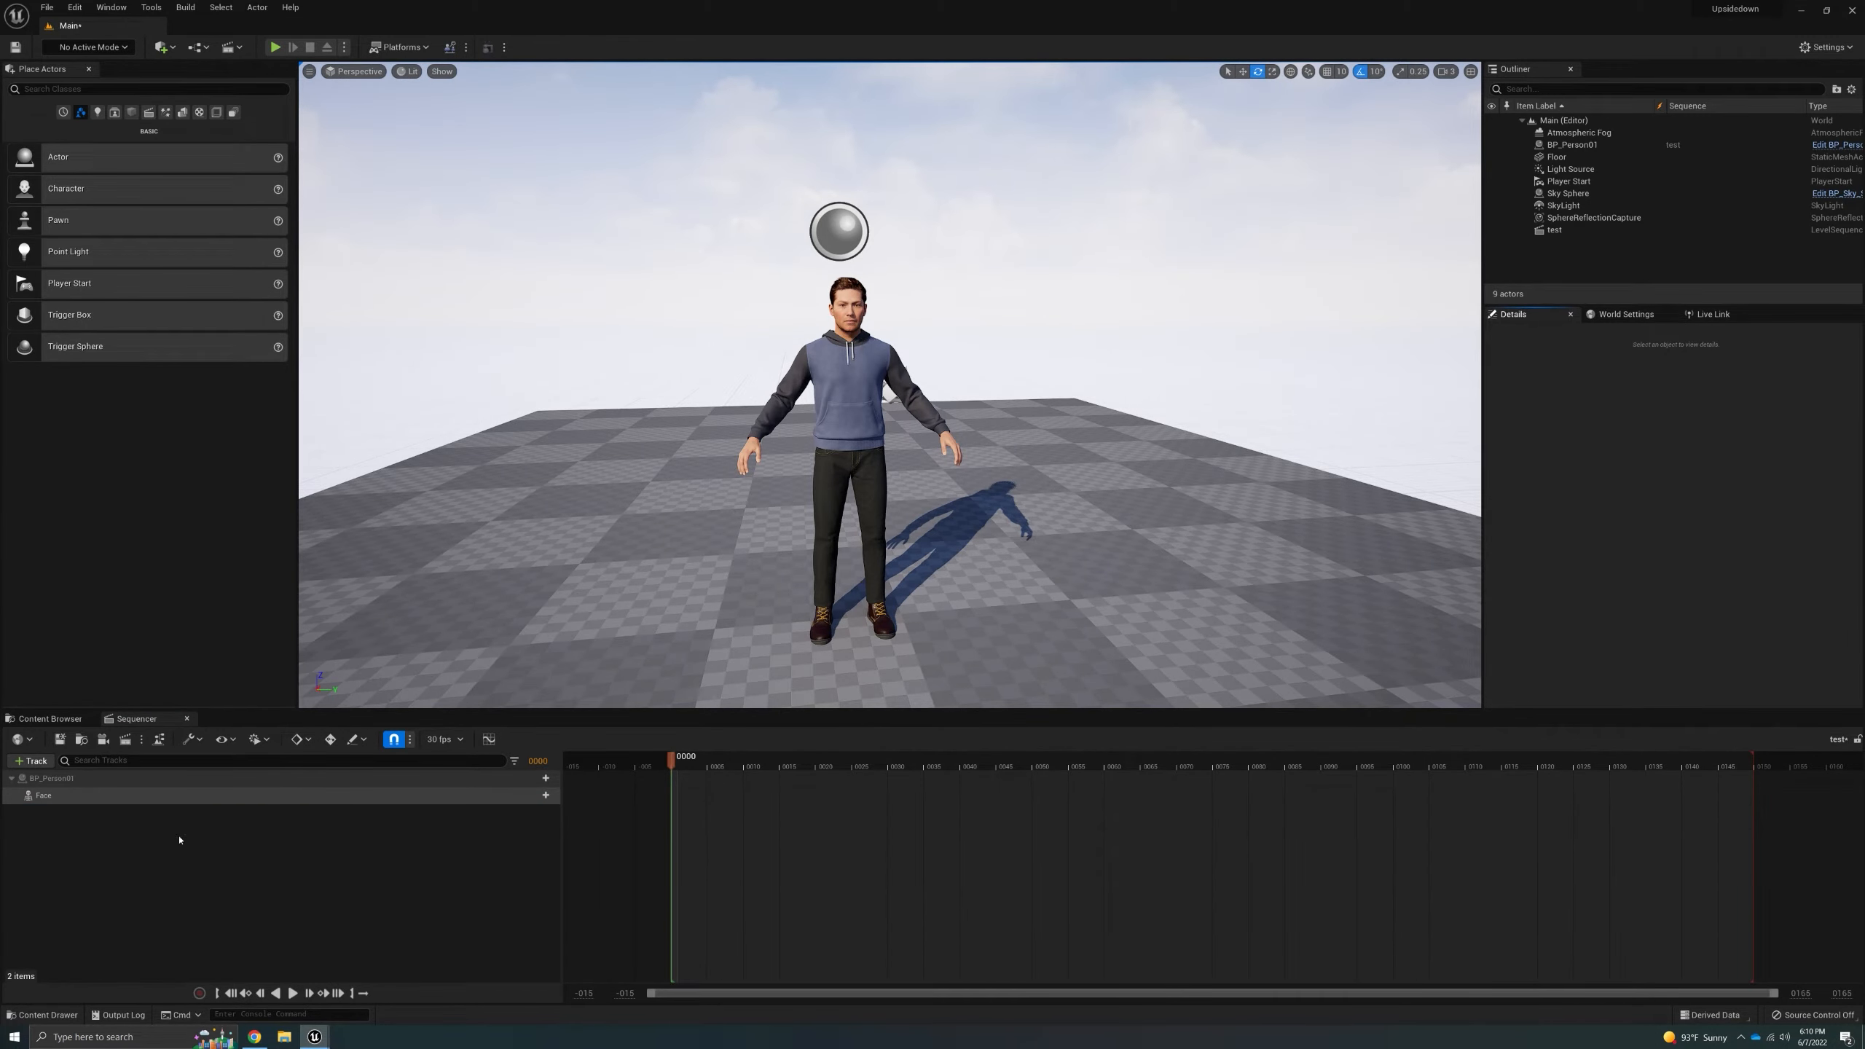
{"action": "key", "text": "ctrl+z"}
{"action": "key", "text": "ctrl+z"}
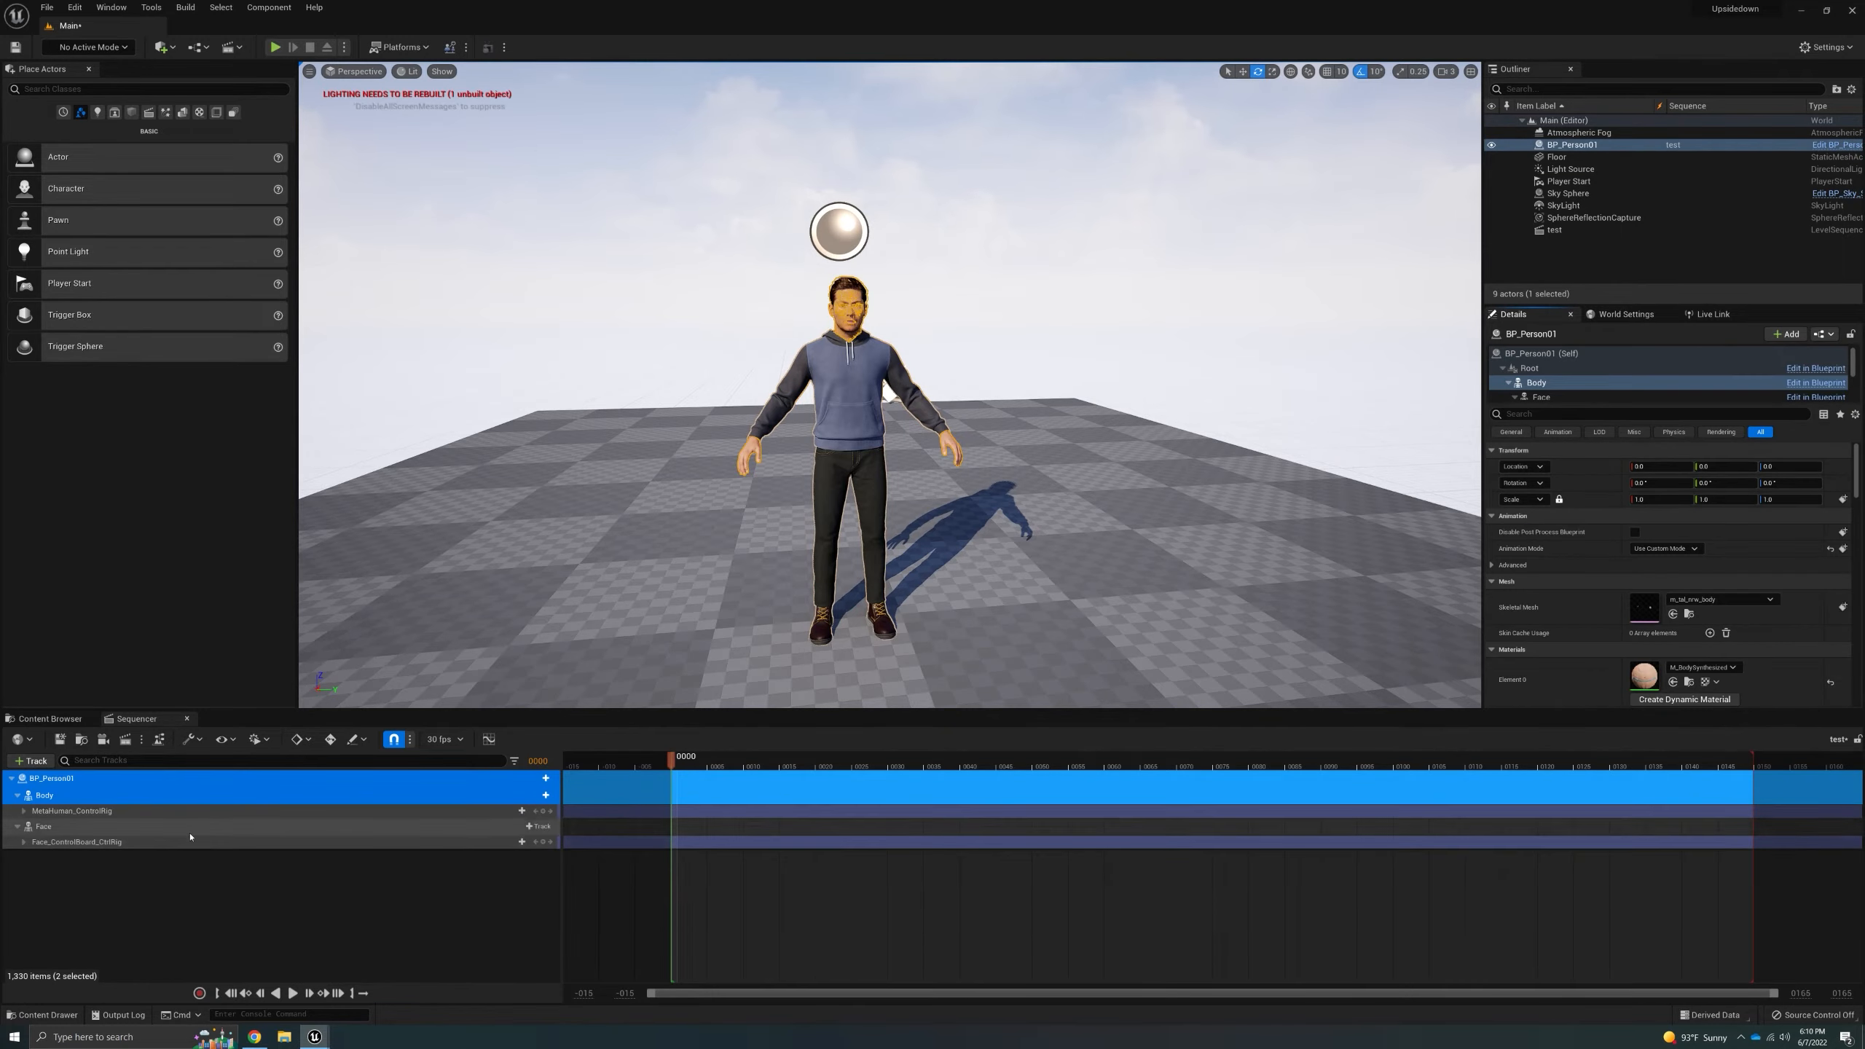
- Delete the MetaHuman_ControlRig and Face_ControlBoard_CtrlRig tracks from BP_Person01, keeping its Body and Face tracks
{"action": "left_click", "coordinate": [192, 811]}
{"action": "key", "text": "Delete"}
{"action": "left_click", "coordinate": [191, 827]}
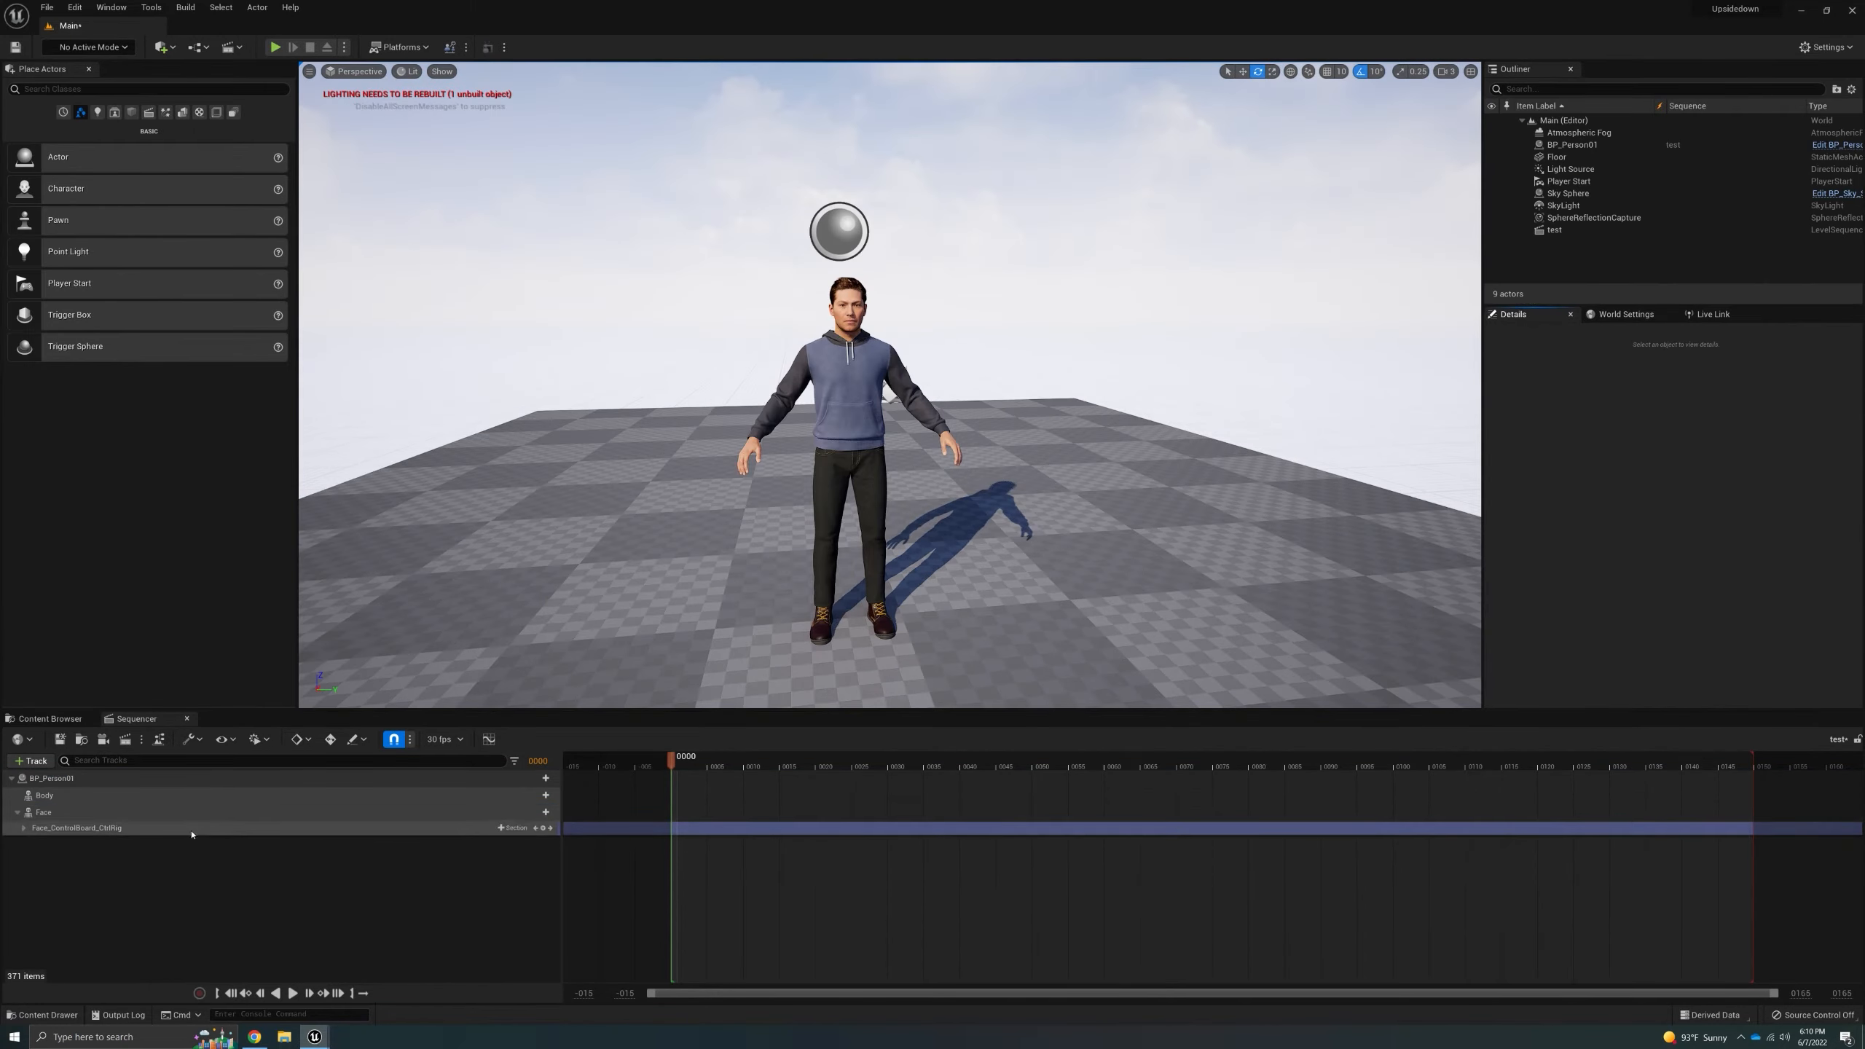
{"action": "key", "text": "Delete"}
- Add the NinjaIdle_Retargeted animation to BP_Person01's Body track and extend its clip to the end of the playback range
{"action": "left_click", "coordinate": [184, 795]}
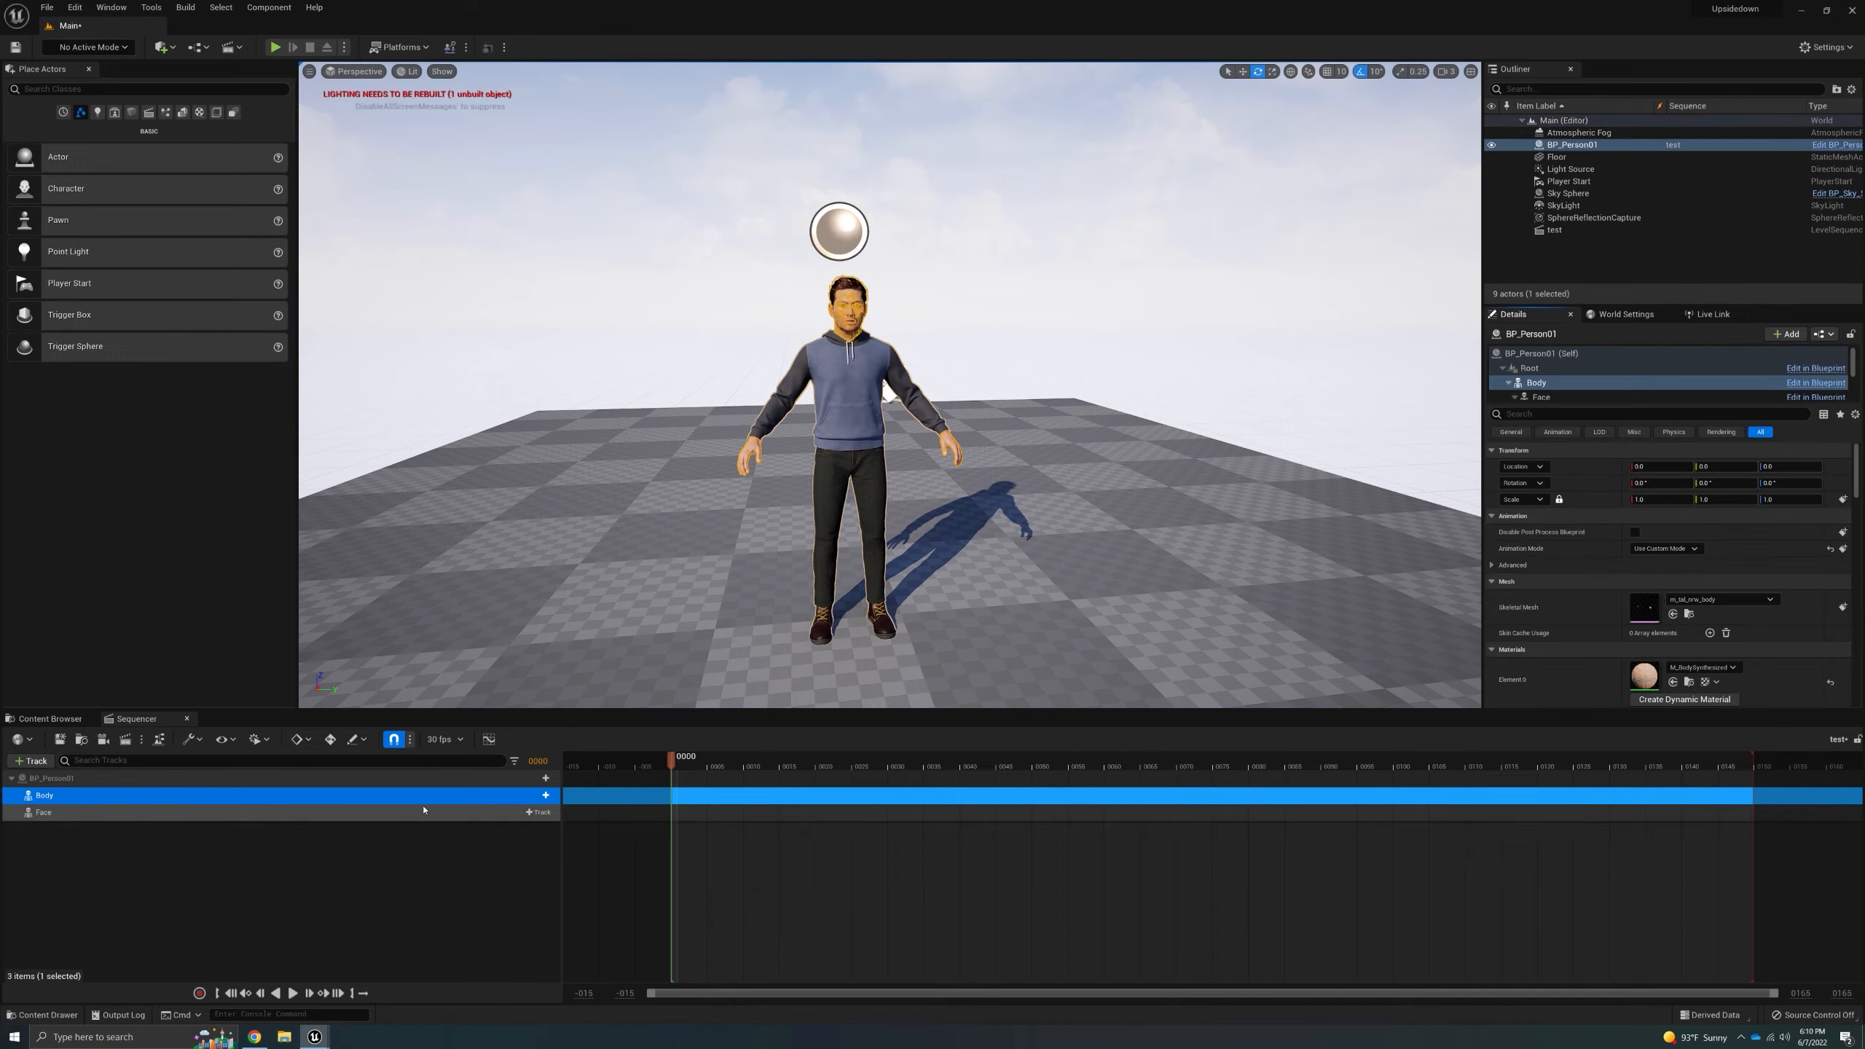
{"action": "left_click", "coordinate": [541, 795]}
{"action": "mouse_move", "coordinate": [645, 201]}
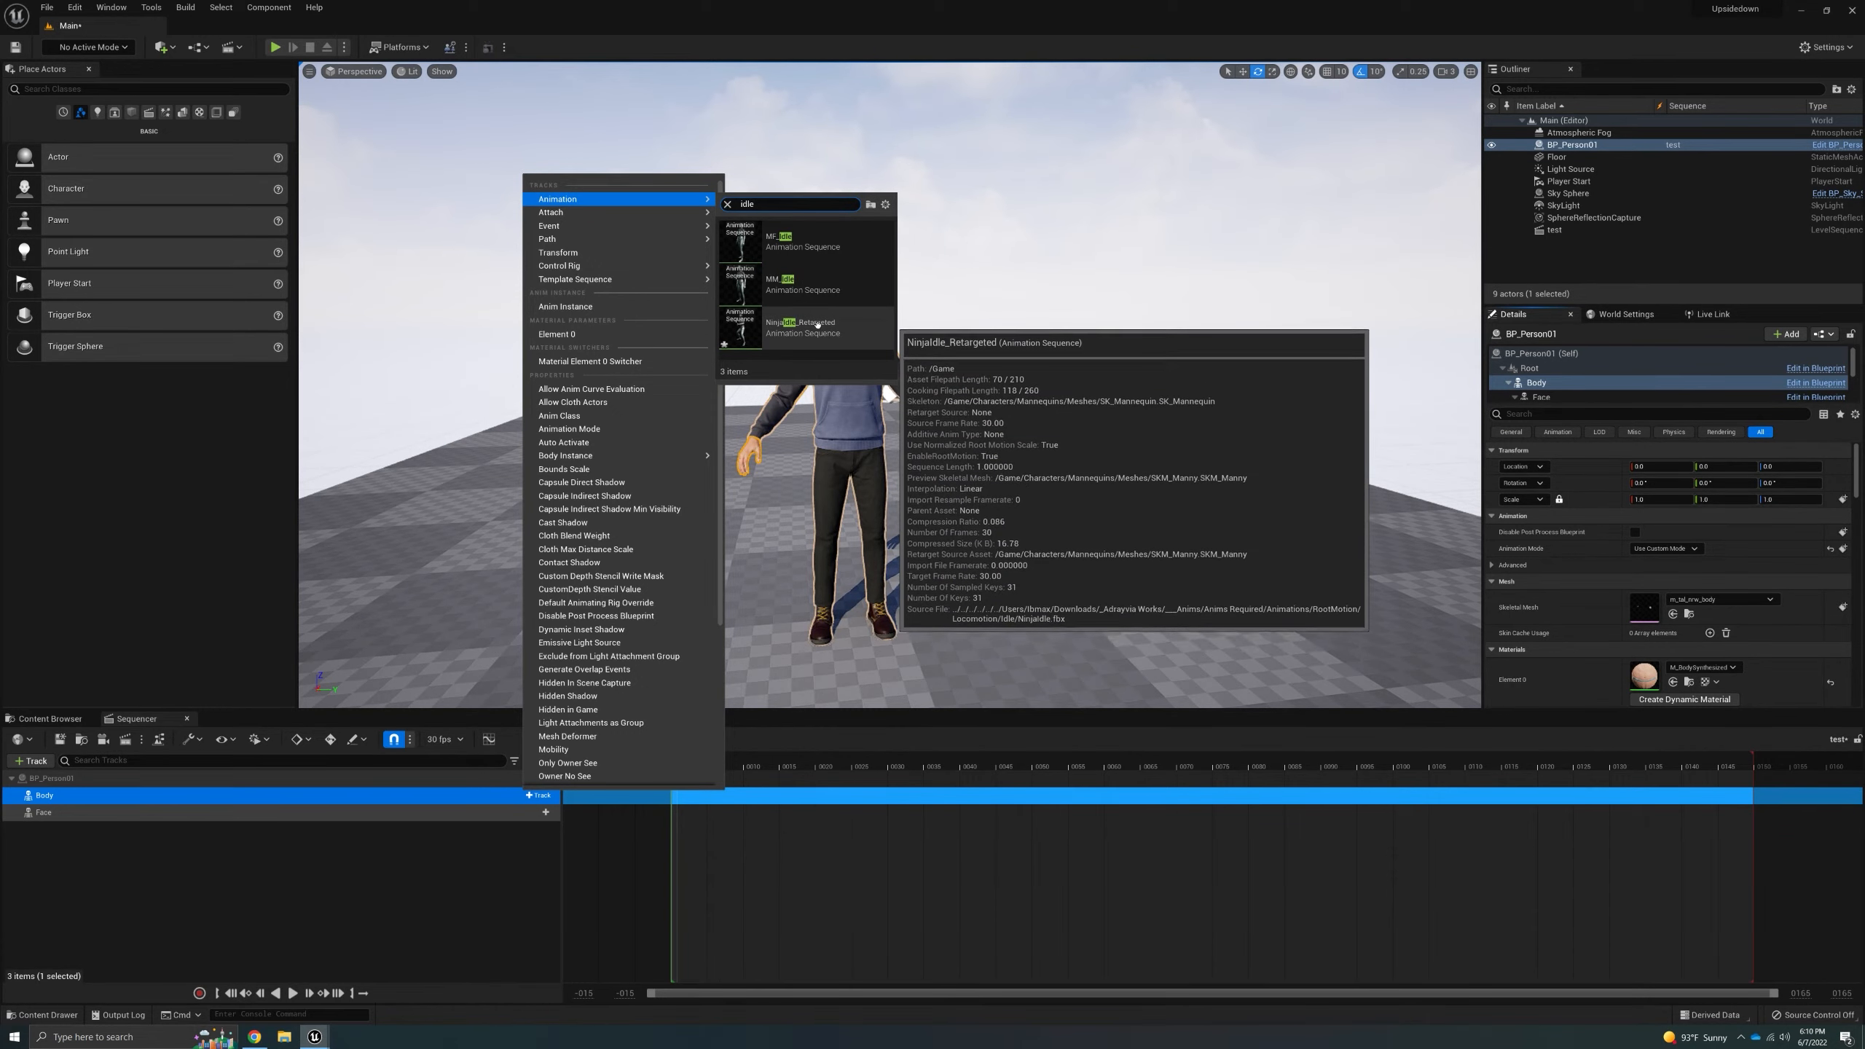
{"action": "left_click", "coordinate": [810, 333]}
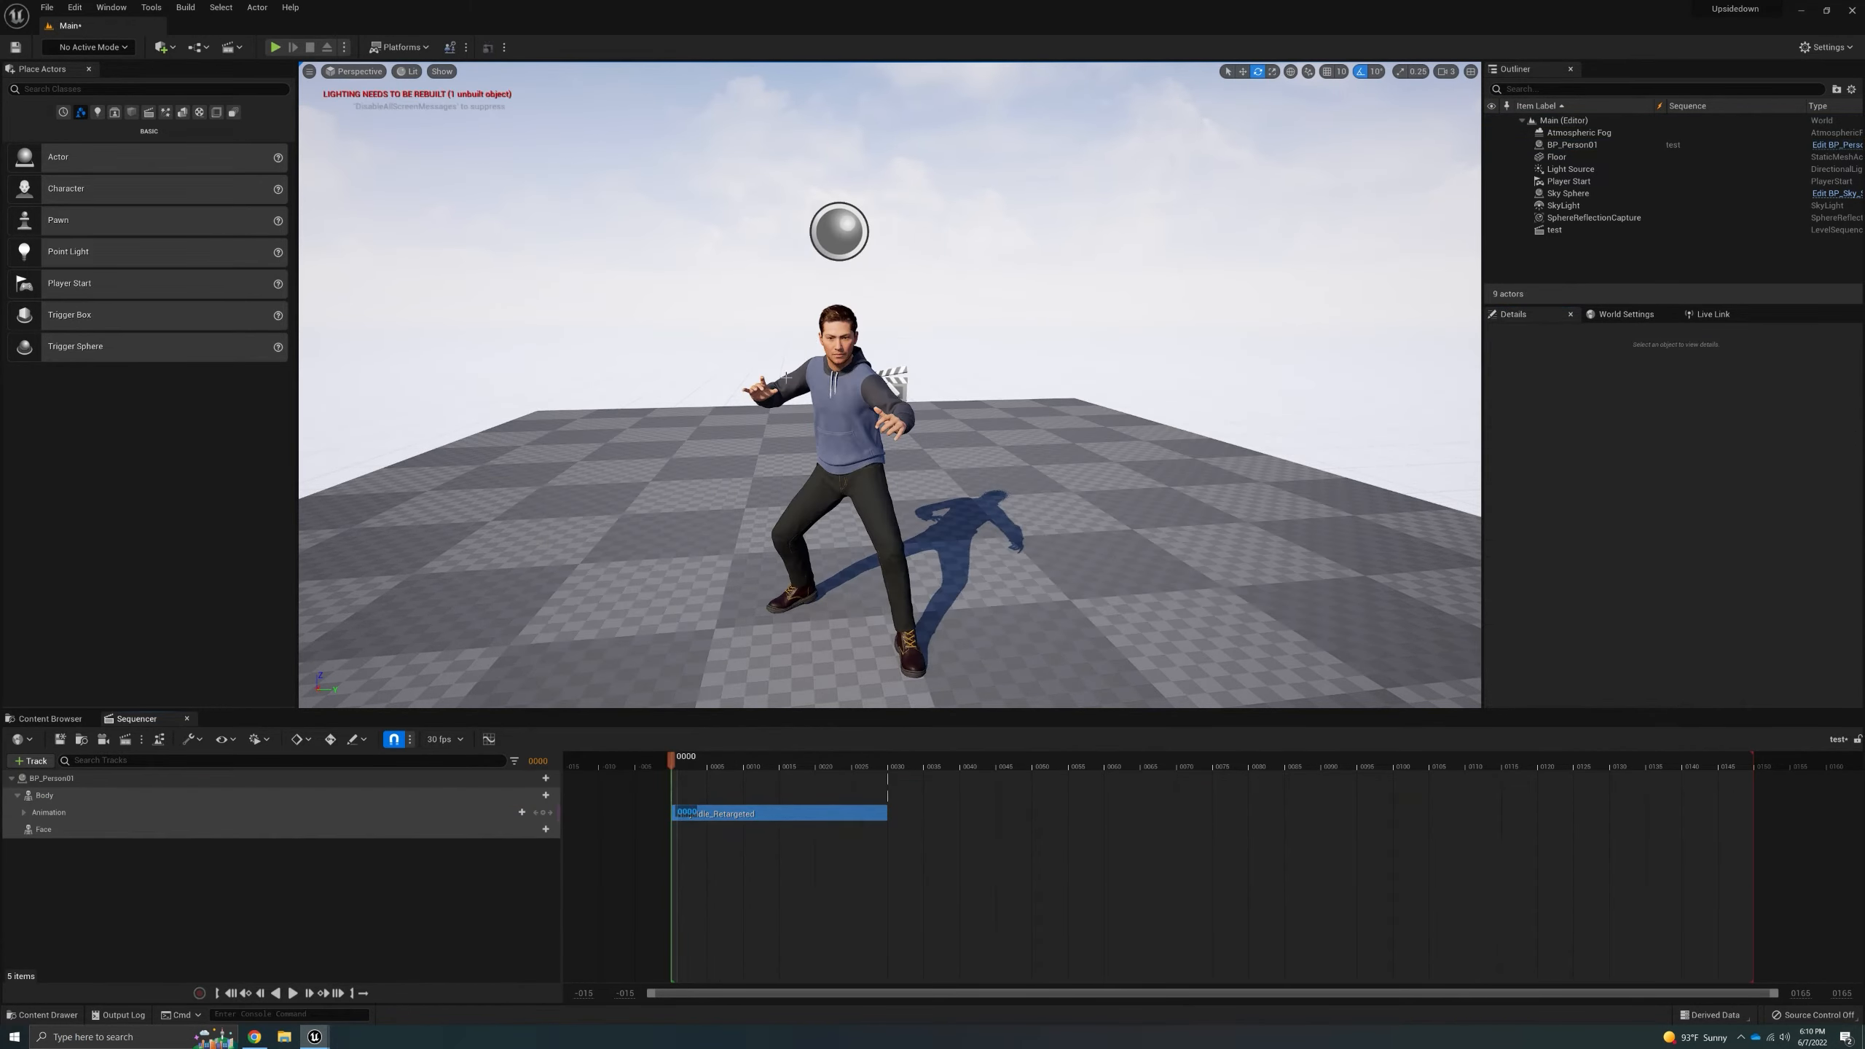
{"action": "left_click_drag", "start_coordinate": [704, 766], "coordinate": [780, 784]}
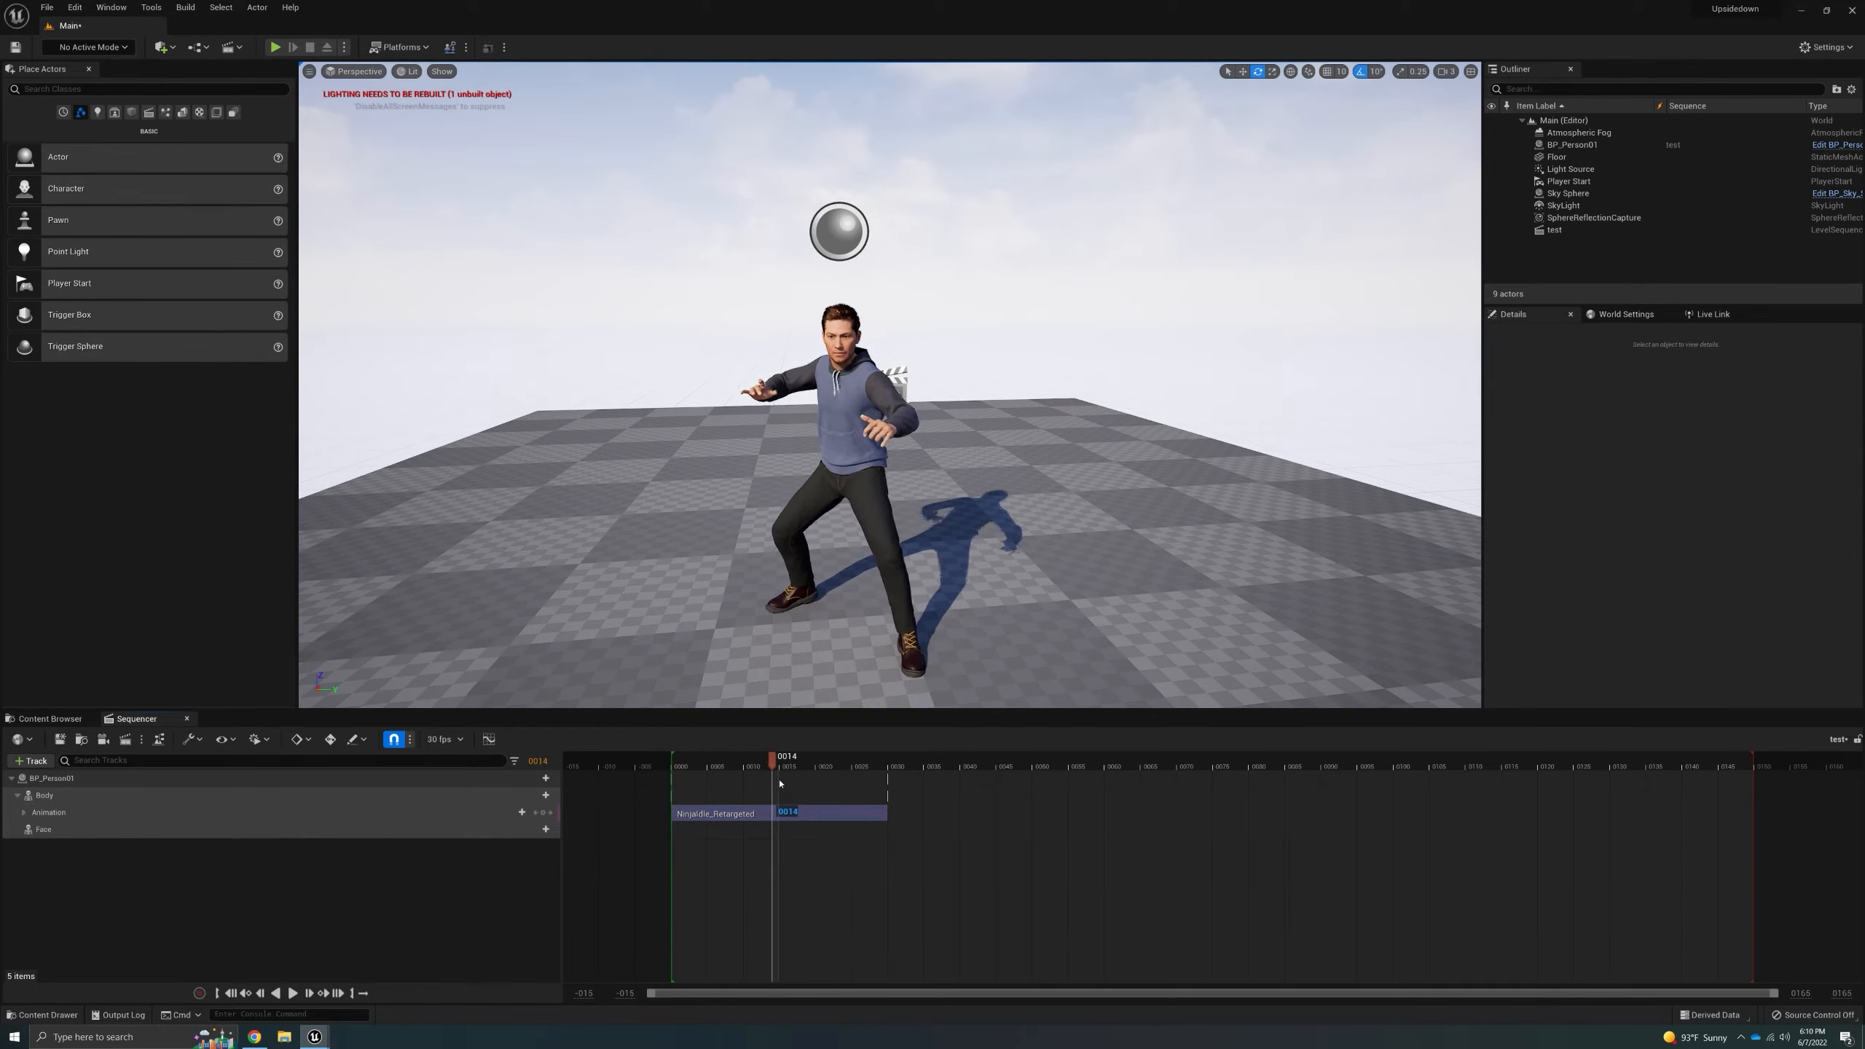
{"action": "left_click_drag", "start_coordinate": [887, 812], "coordinate": [1753, 804]}
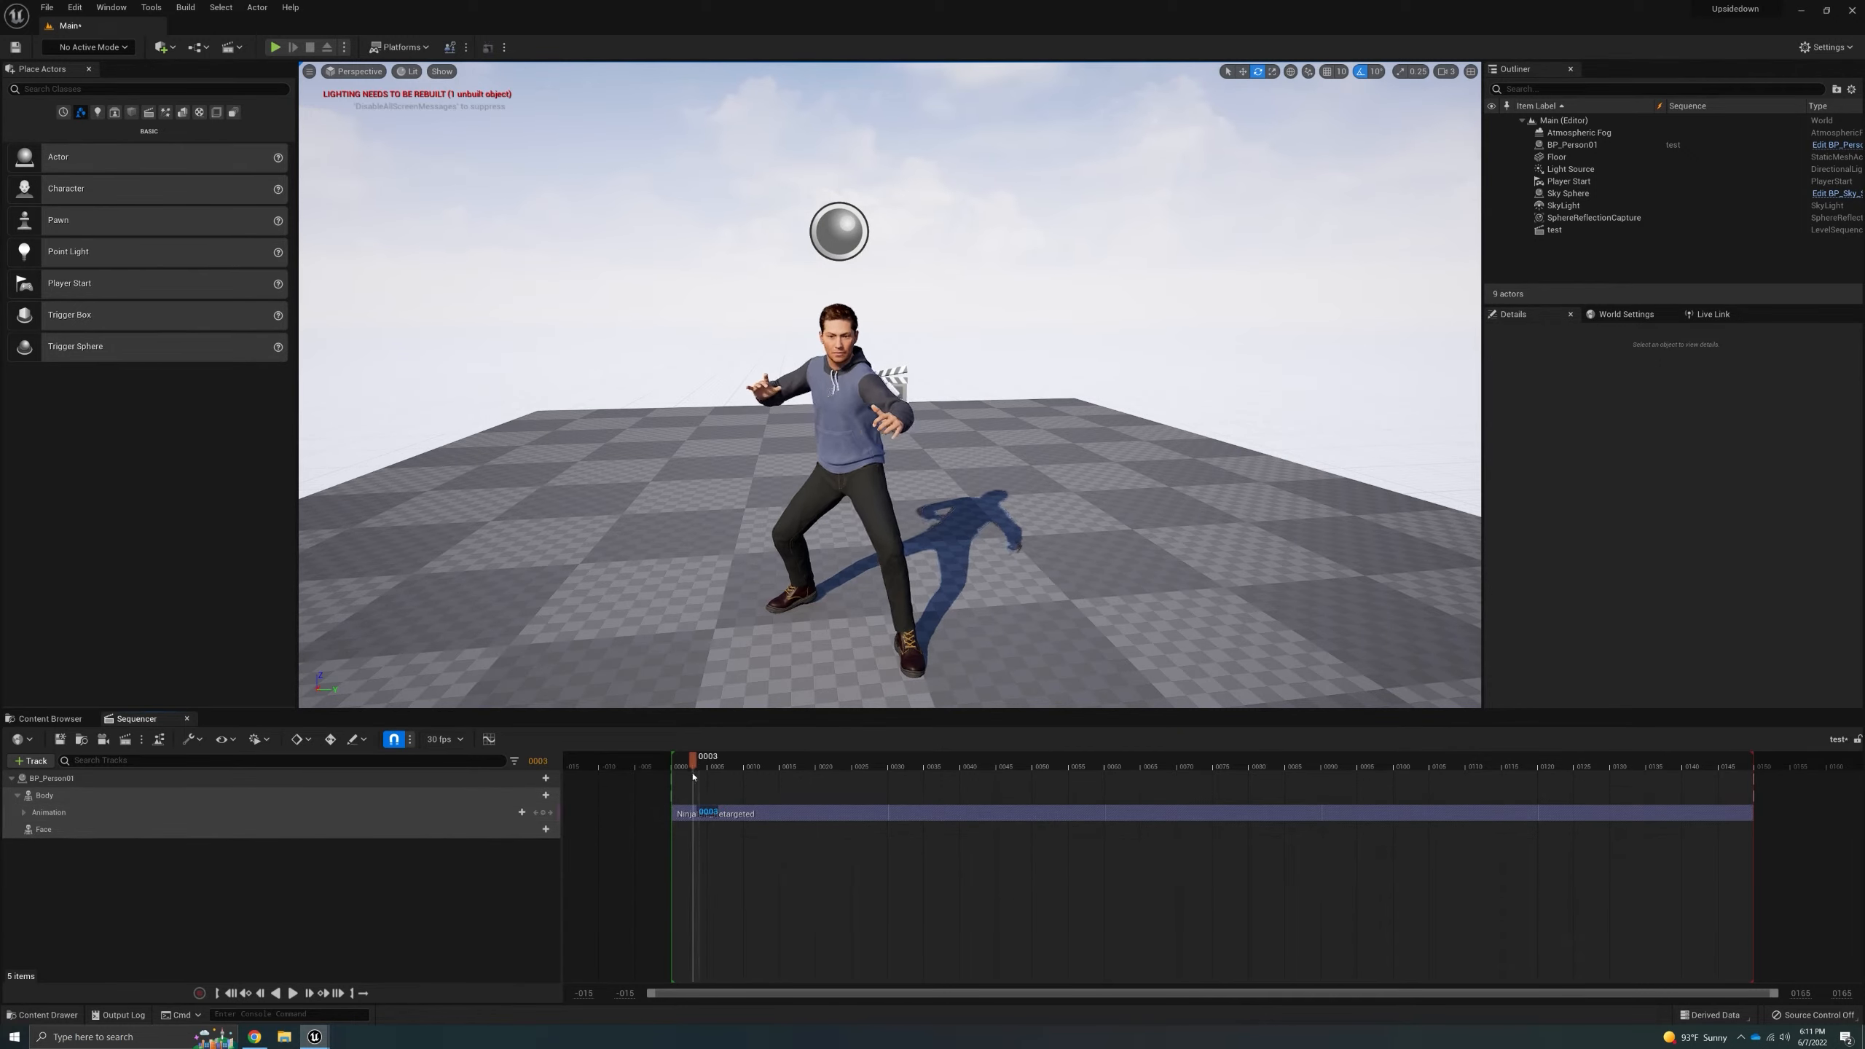
- Switch the view to the Cinematic Viewport, frame the character more closely, and play the idle animation
{"action": "left_click", "coordinate": [357, 73]}
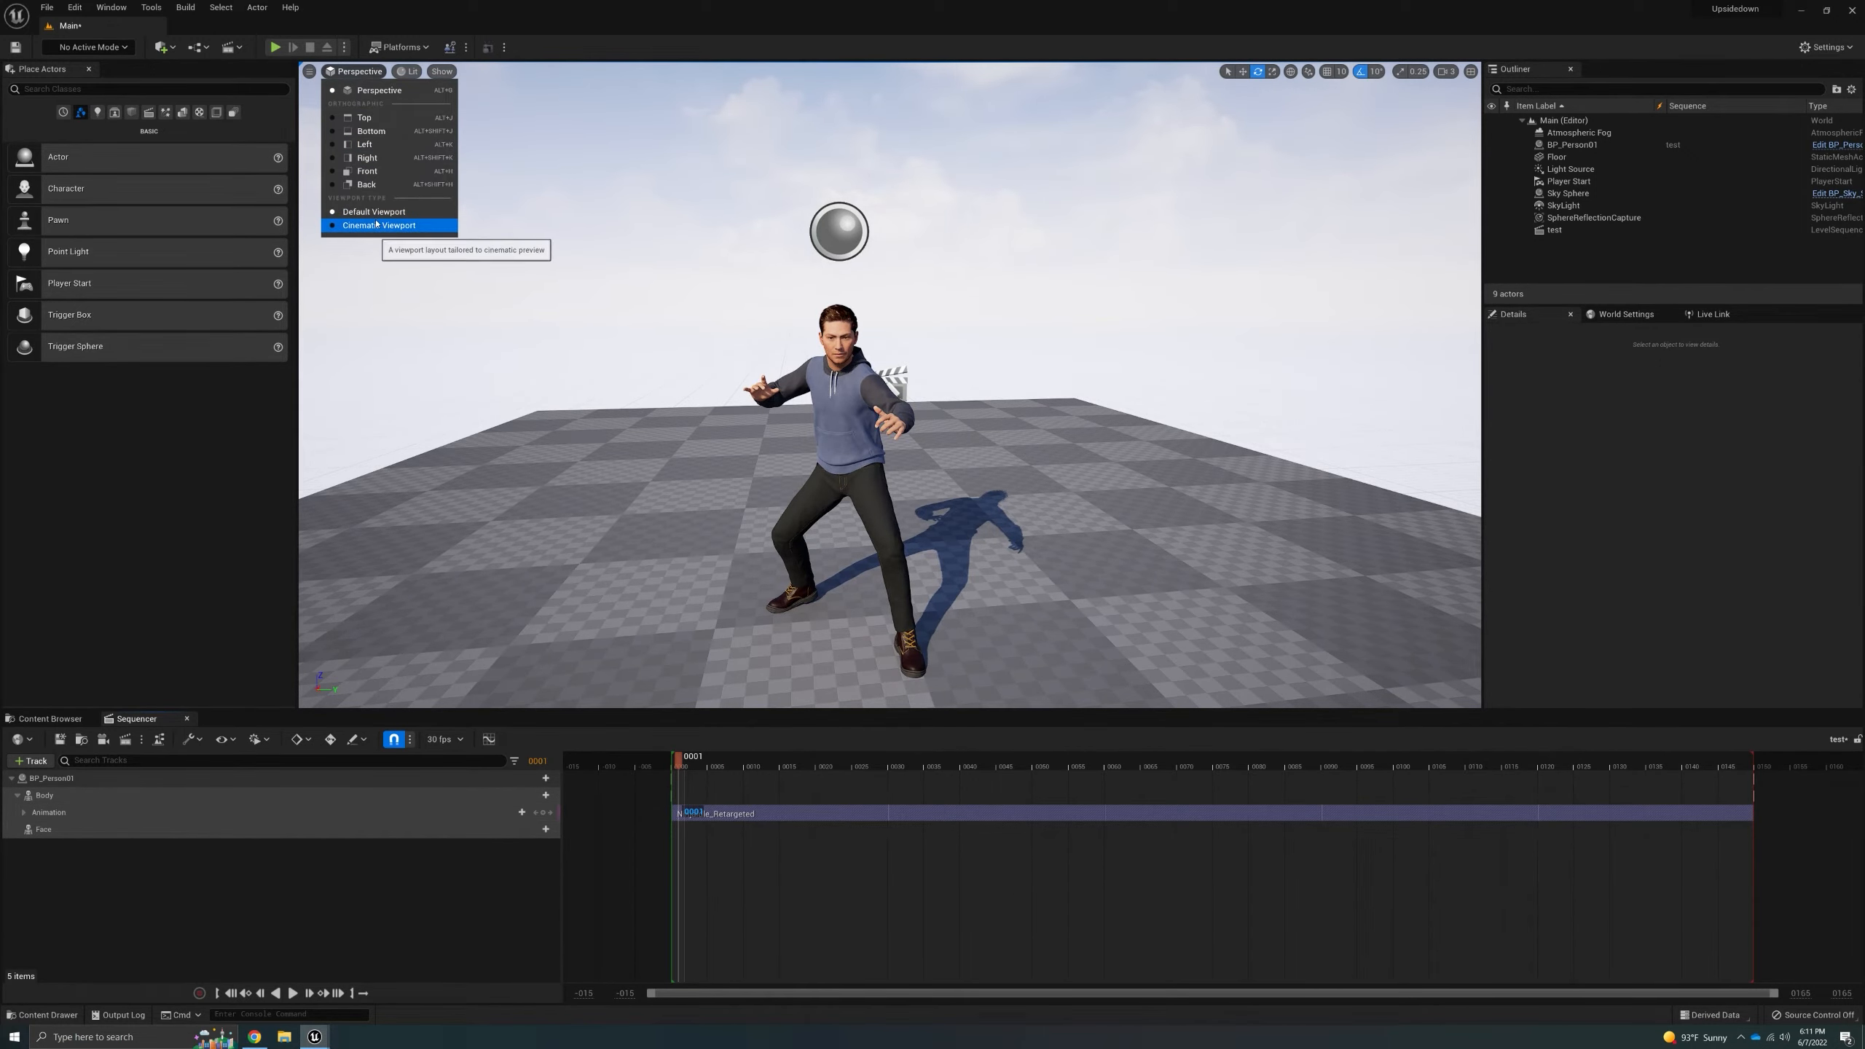
{"action": "left_click", "coordinate": [375, 225]}
{"action": "right_click_drag", "start_coordinate": [850, 515], "coordinate": [822, 572]}
{"action": "key", "text": "w"}
{"action": "key", "text": "w"}
{"action": "key", "text": "s"}
{"action": "key", "text": "w"}
{"action": "key", "text": "a"}
{"action": "key", "text": "s"}
{"action": "key", "text": "a"}
{"action": "key", "text": "d"}
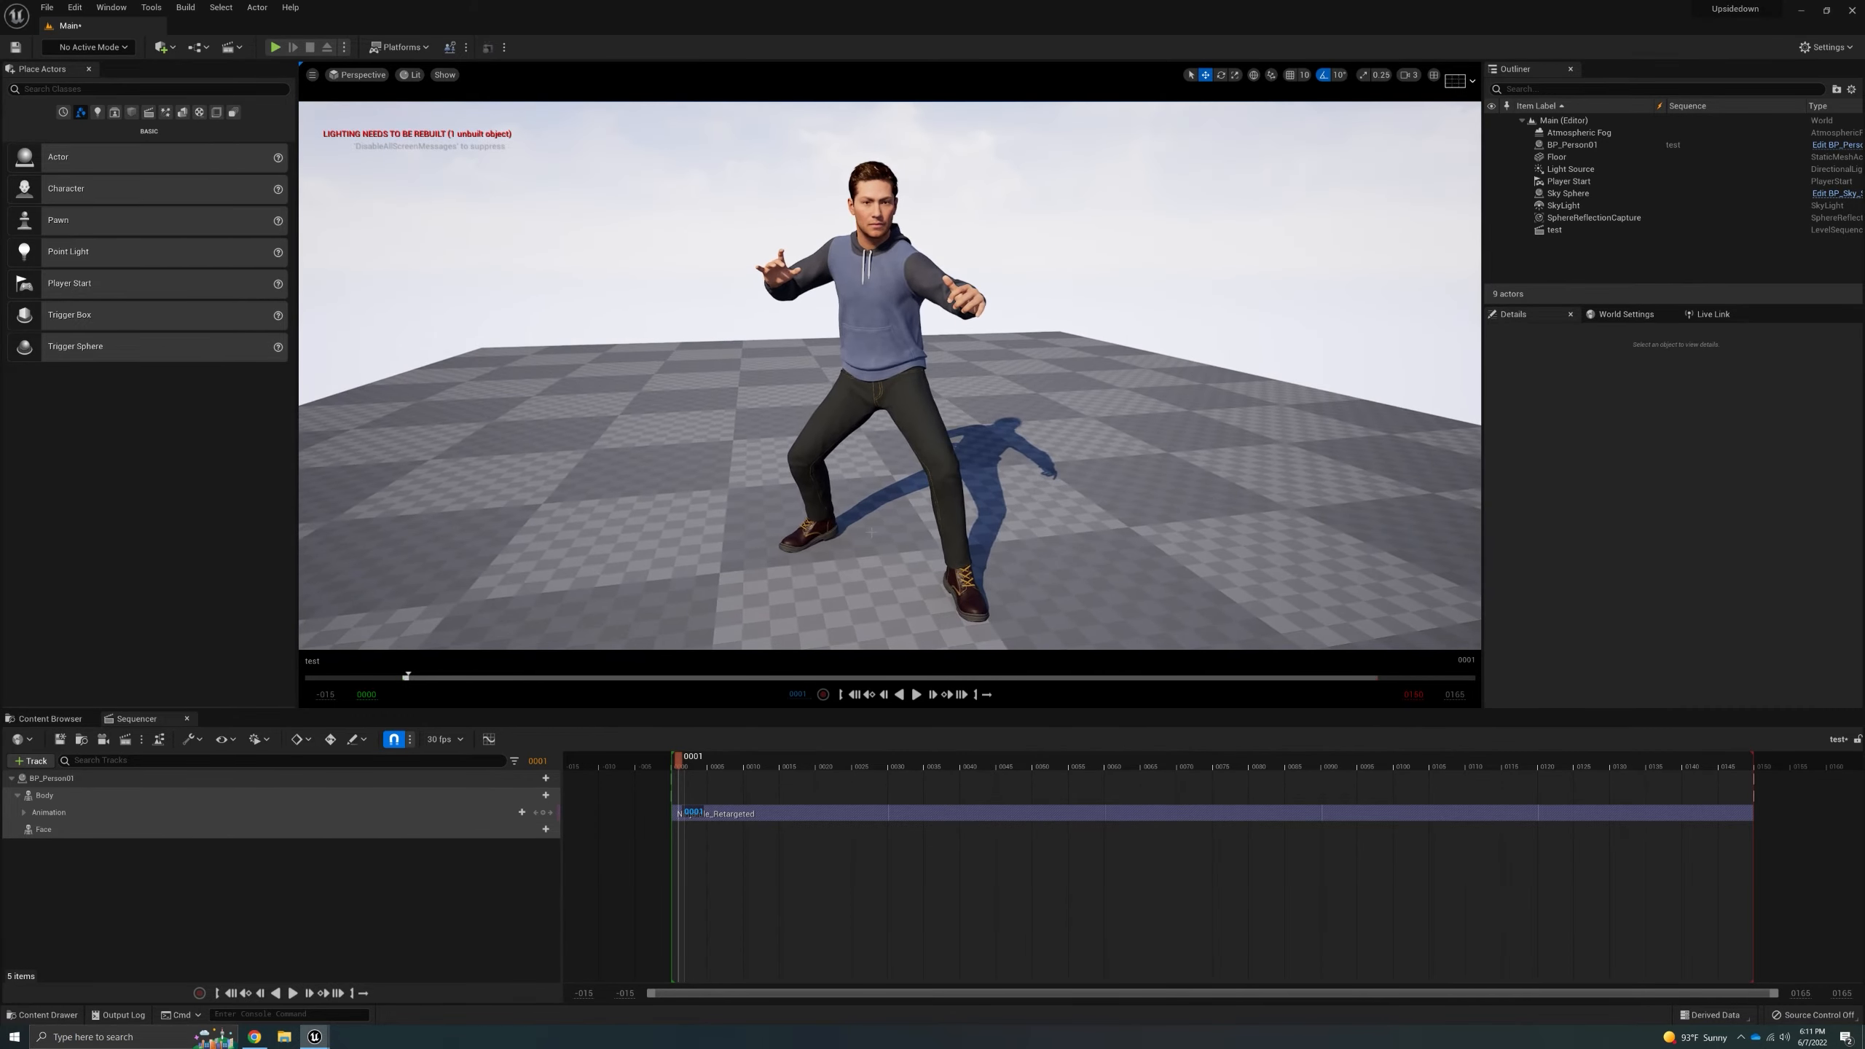
{"action": "left_click", "coordinate": [915, 698]}
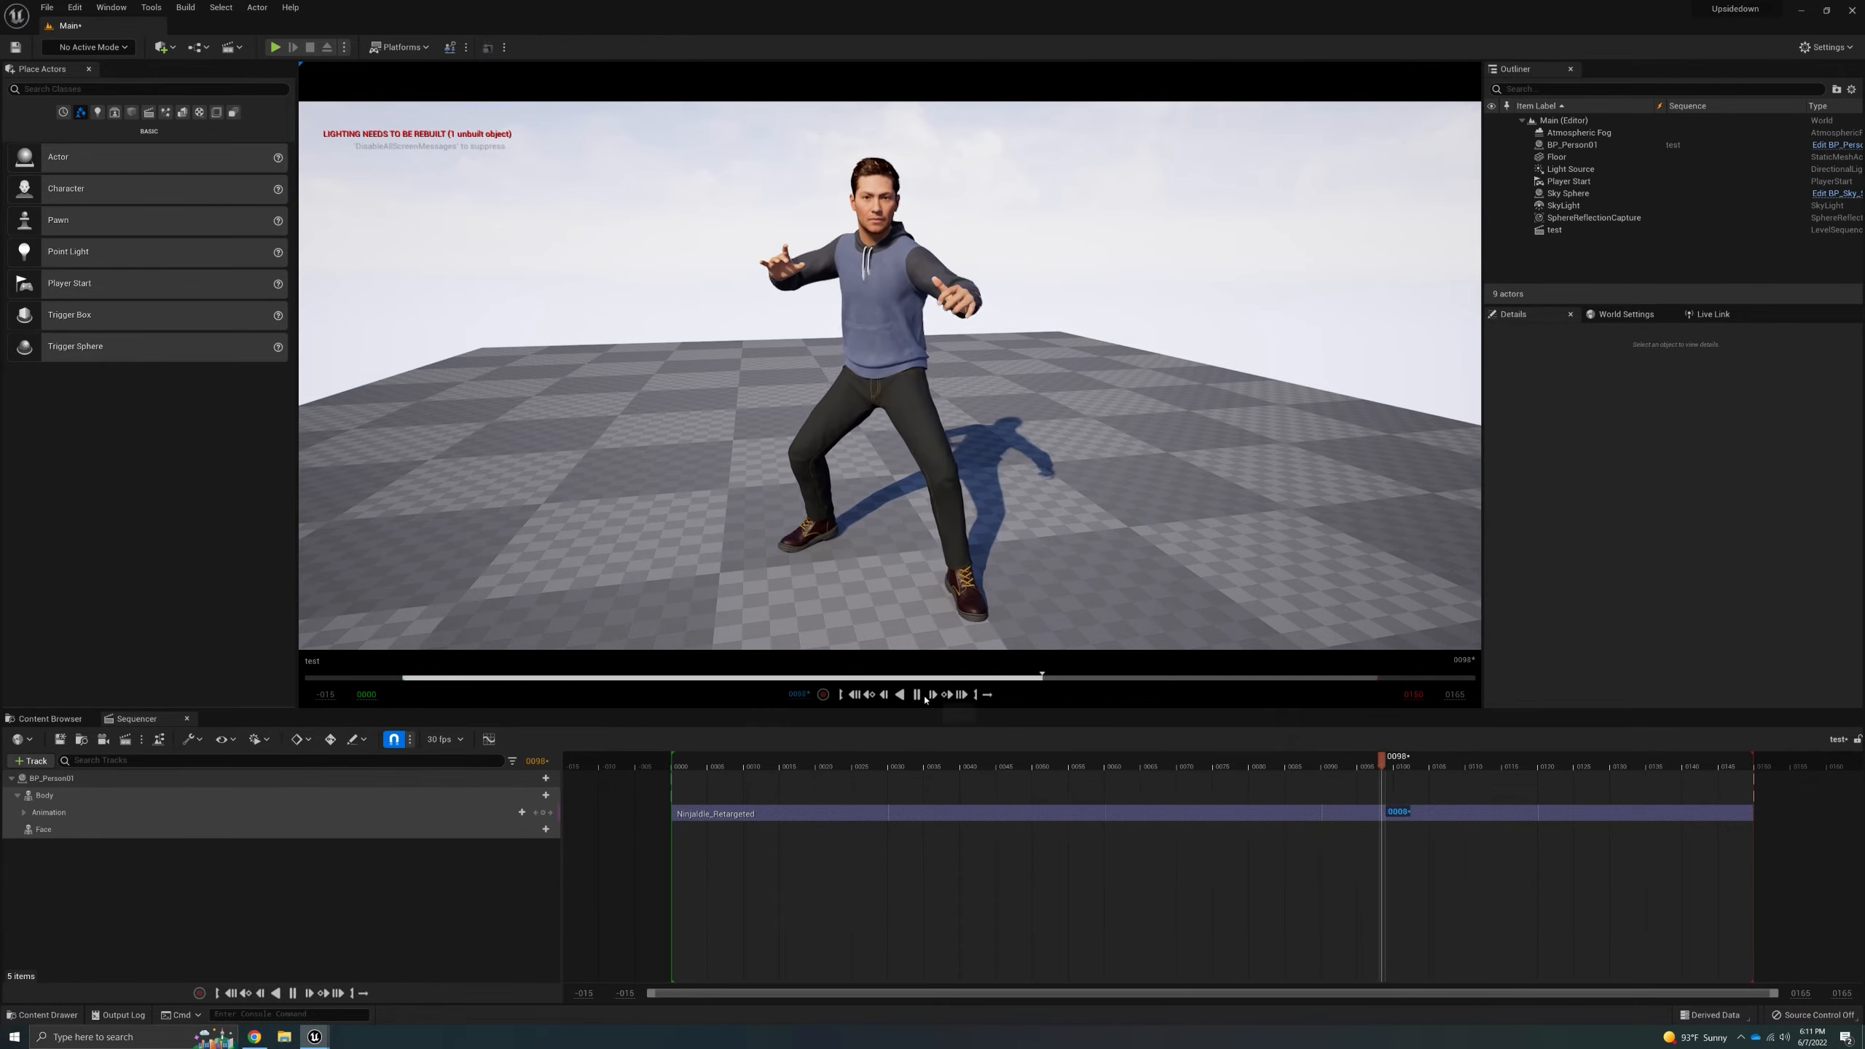
{"action": "left_click", "coordinate": [917, 695]}
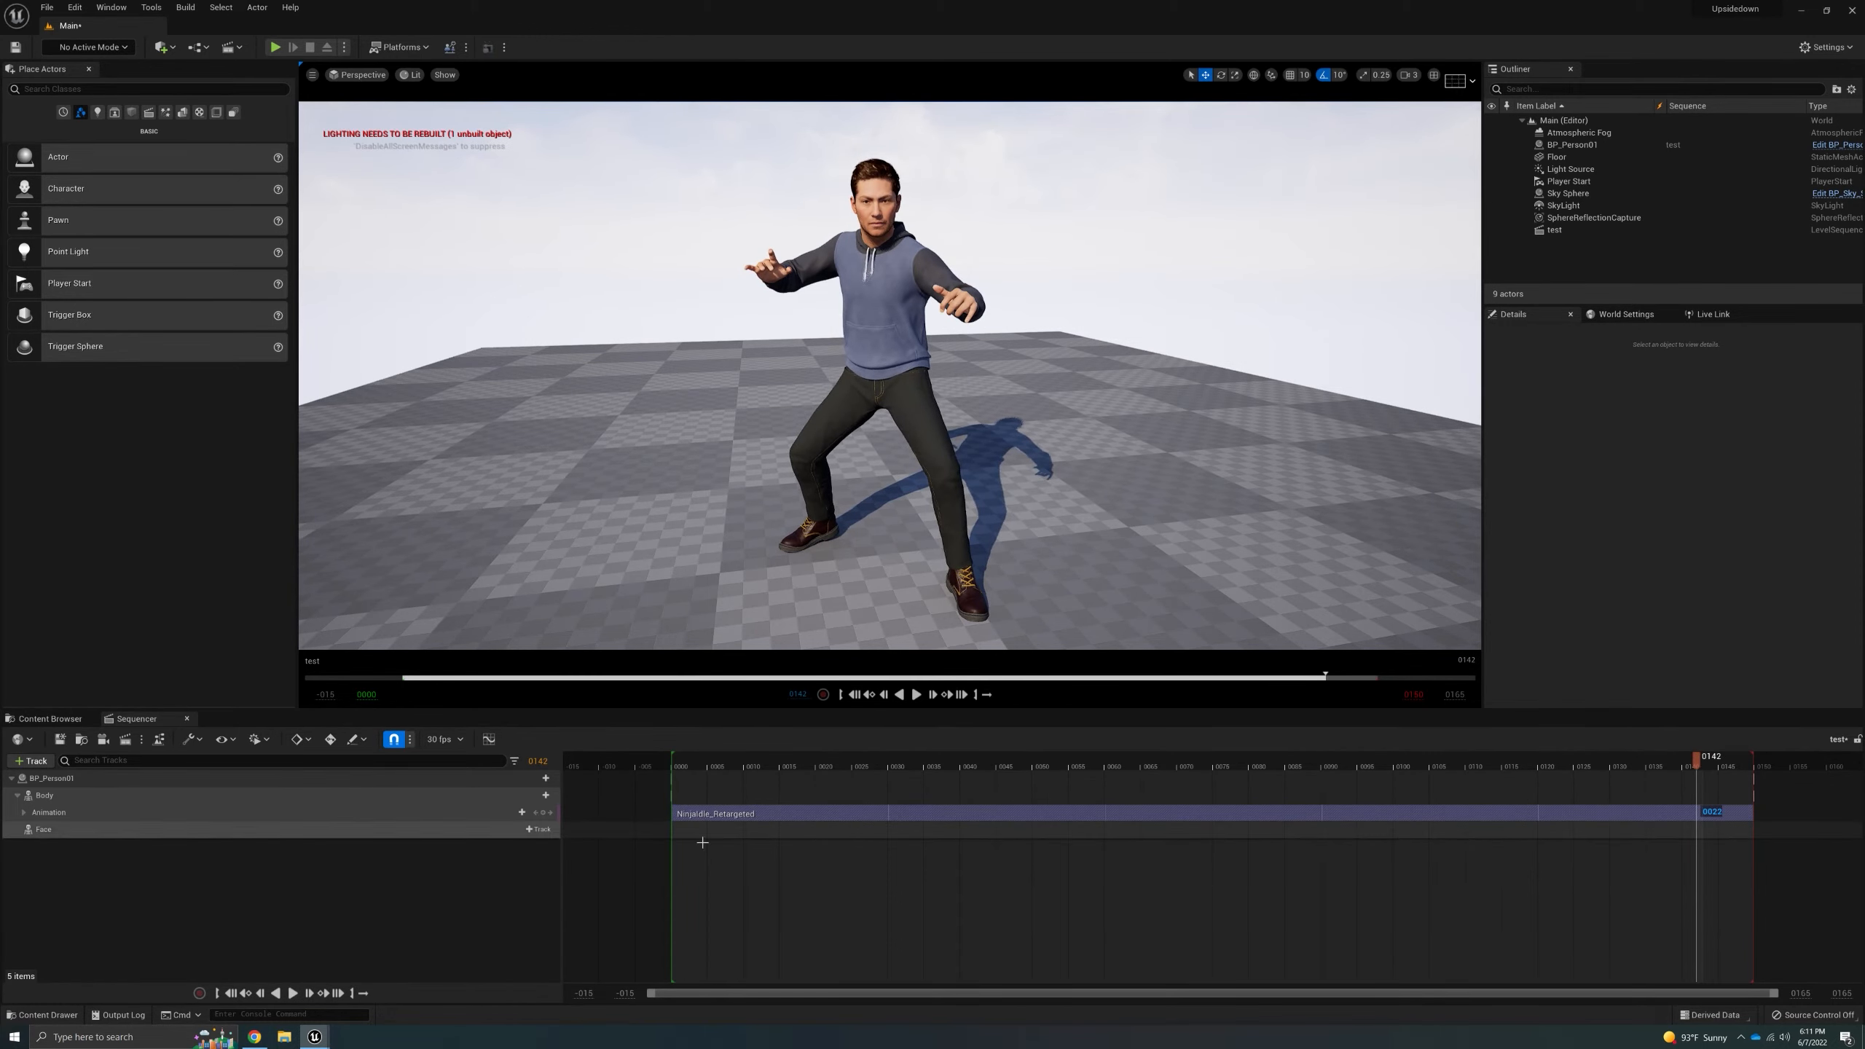
- Replace the idle clip on the Body's Animation track with NinjaBackEvade_Retargeted, starting at frame 1
{"action": "left_click", "coordinate": [770, 813]}
{"action": "key", "text": "Delete"}
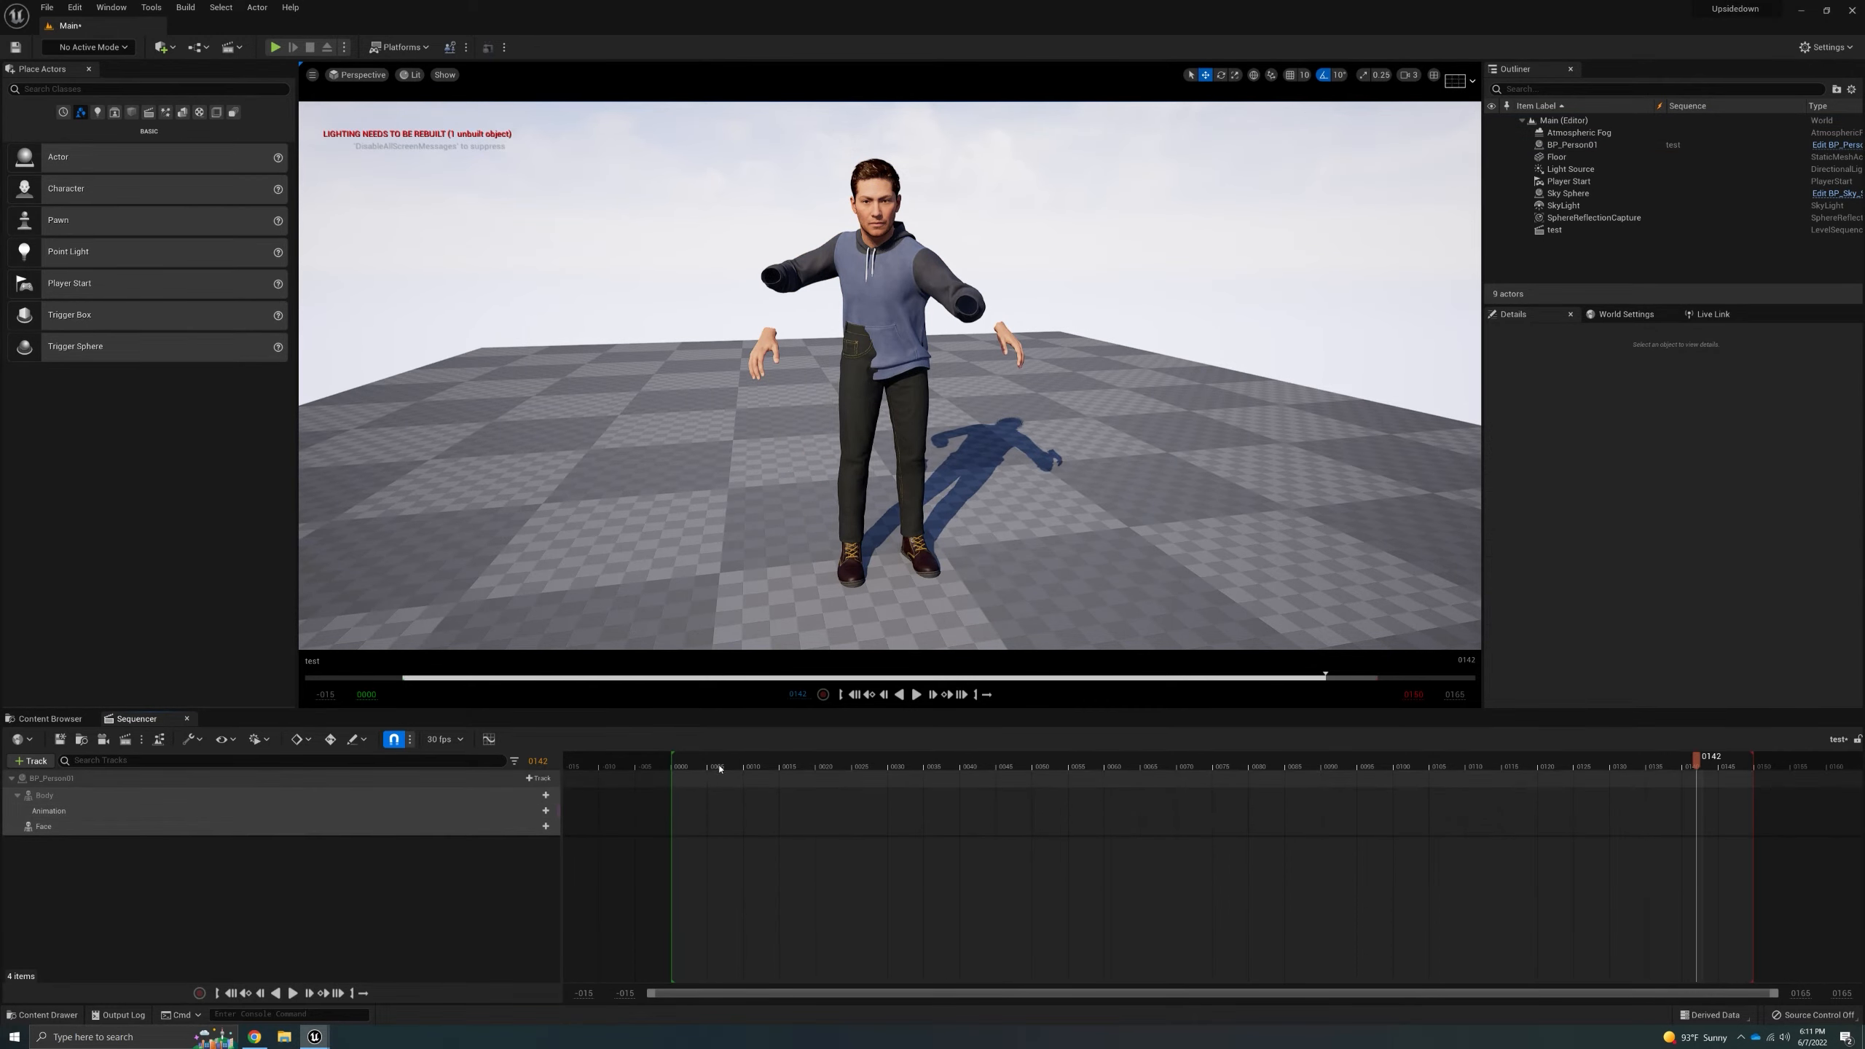
{"action": "left_click_drag", "start_coordinate": [705, 765], "coordinate": [677, 765]}
{"action": "left_click", "coordinate": [534, 809]}
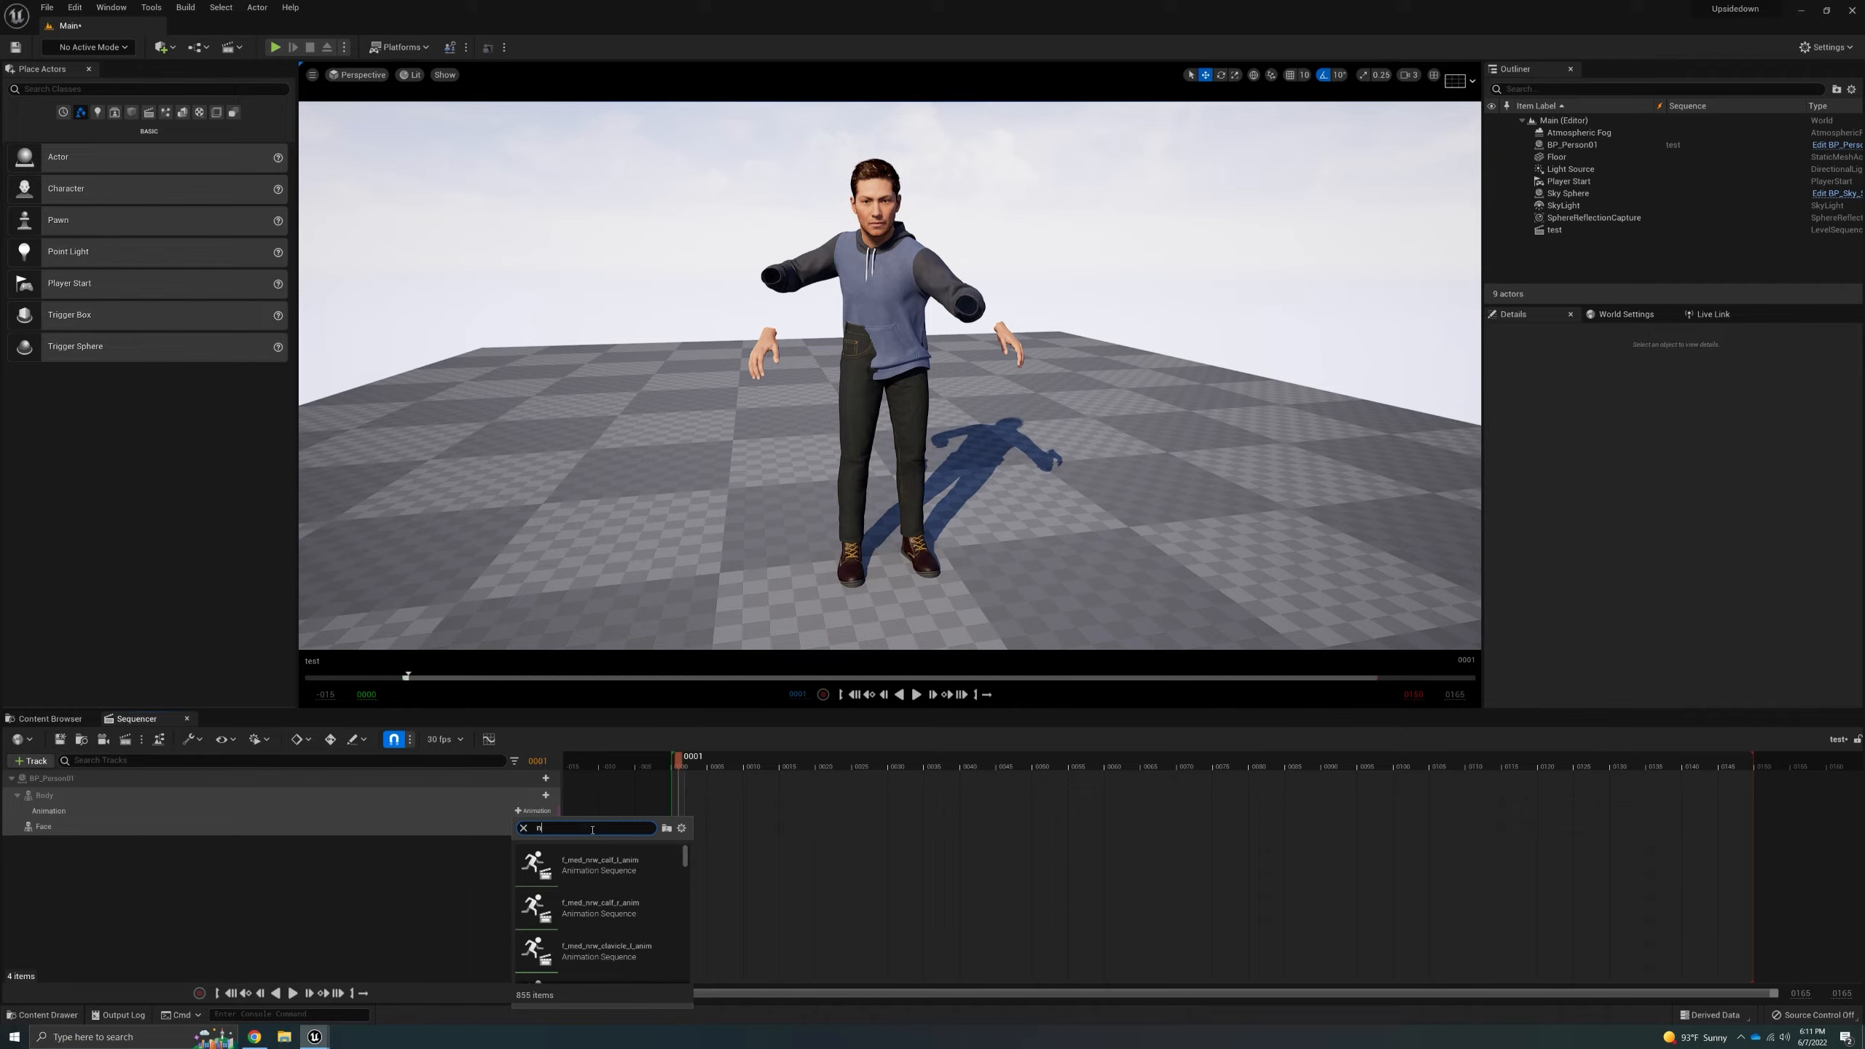
{"action": "type", "text": "ninj"}
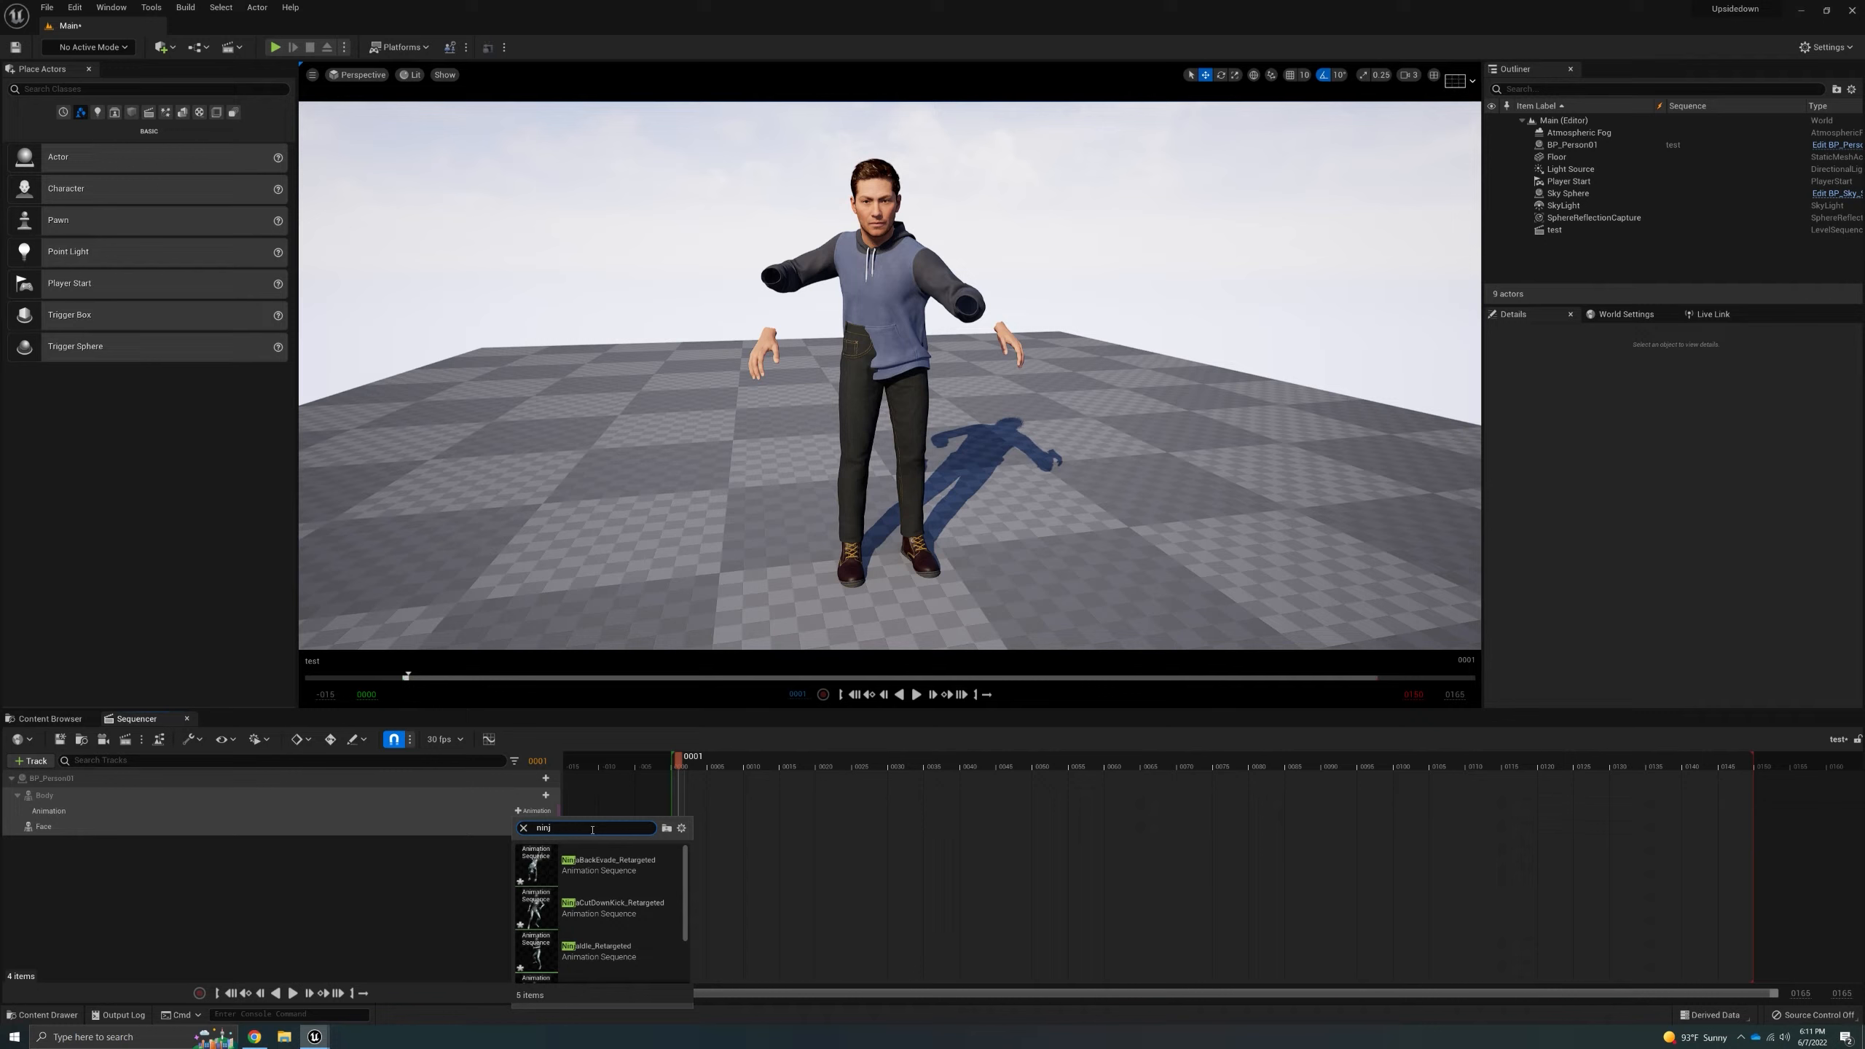
{"action": "left_click", "coordinate": [608, 864]}
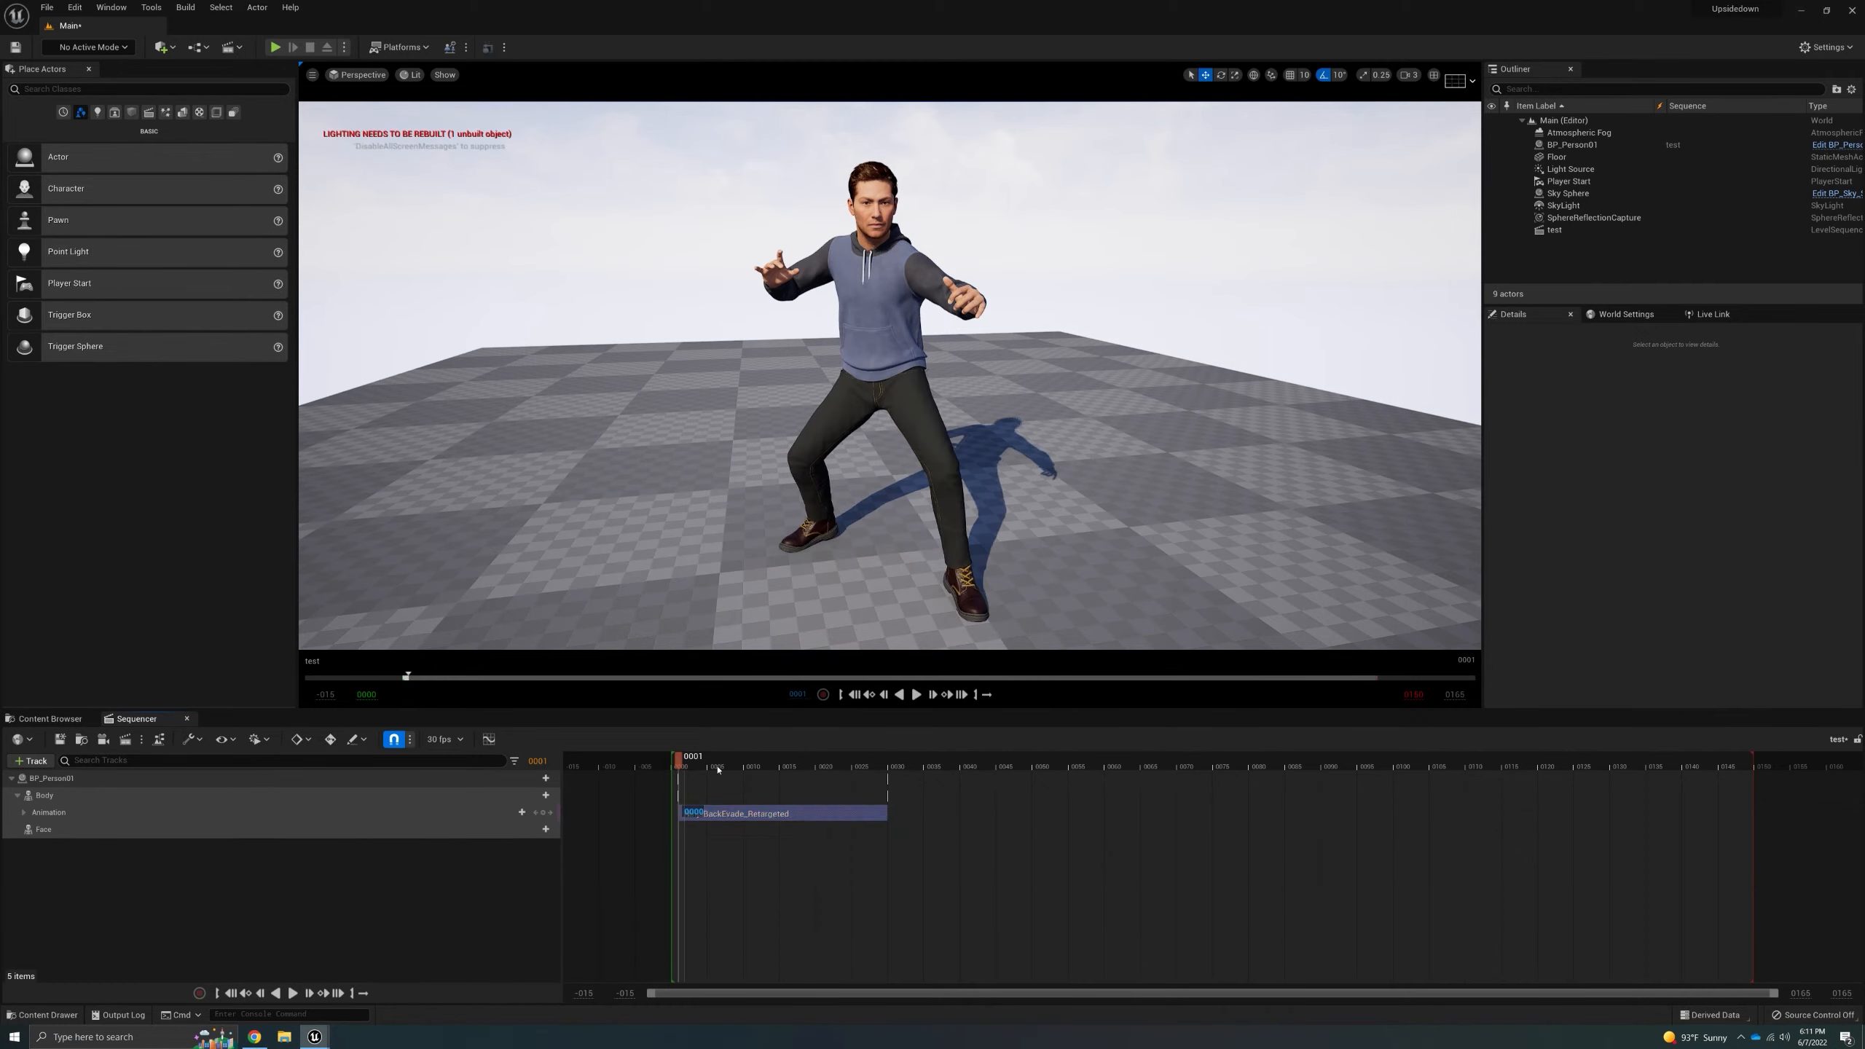
{"action": "left_click_drag", "start_coordinate": [682, 761], "coordinate": [682, 815]}
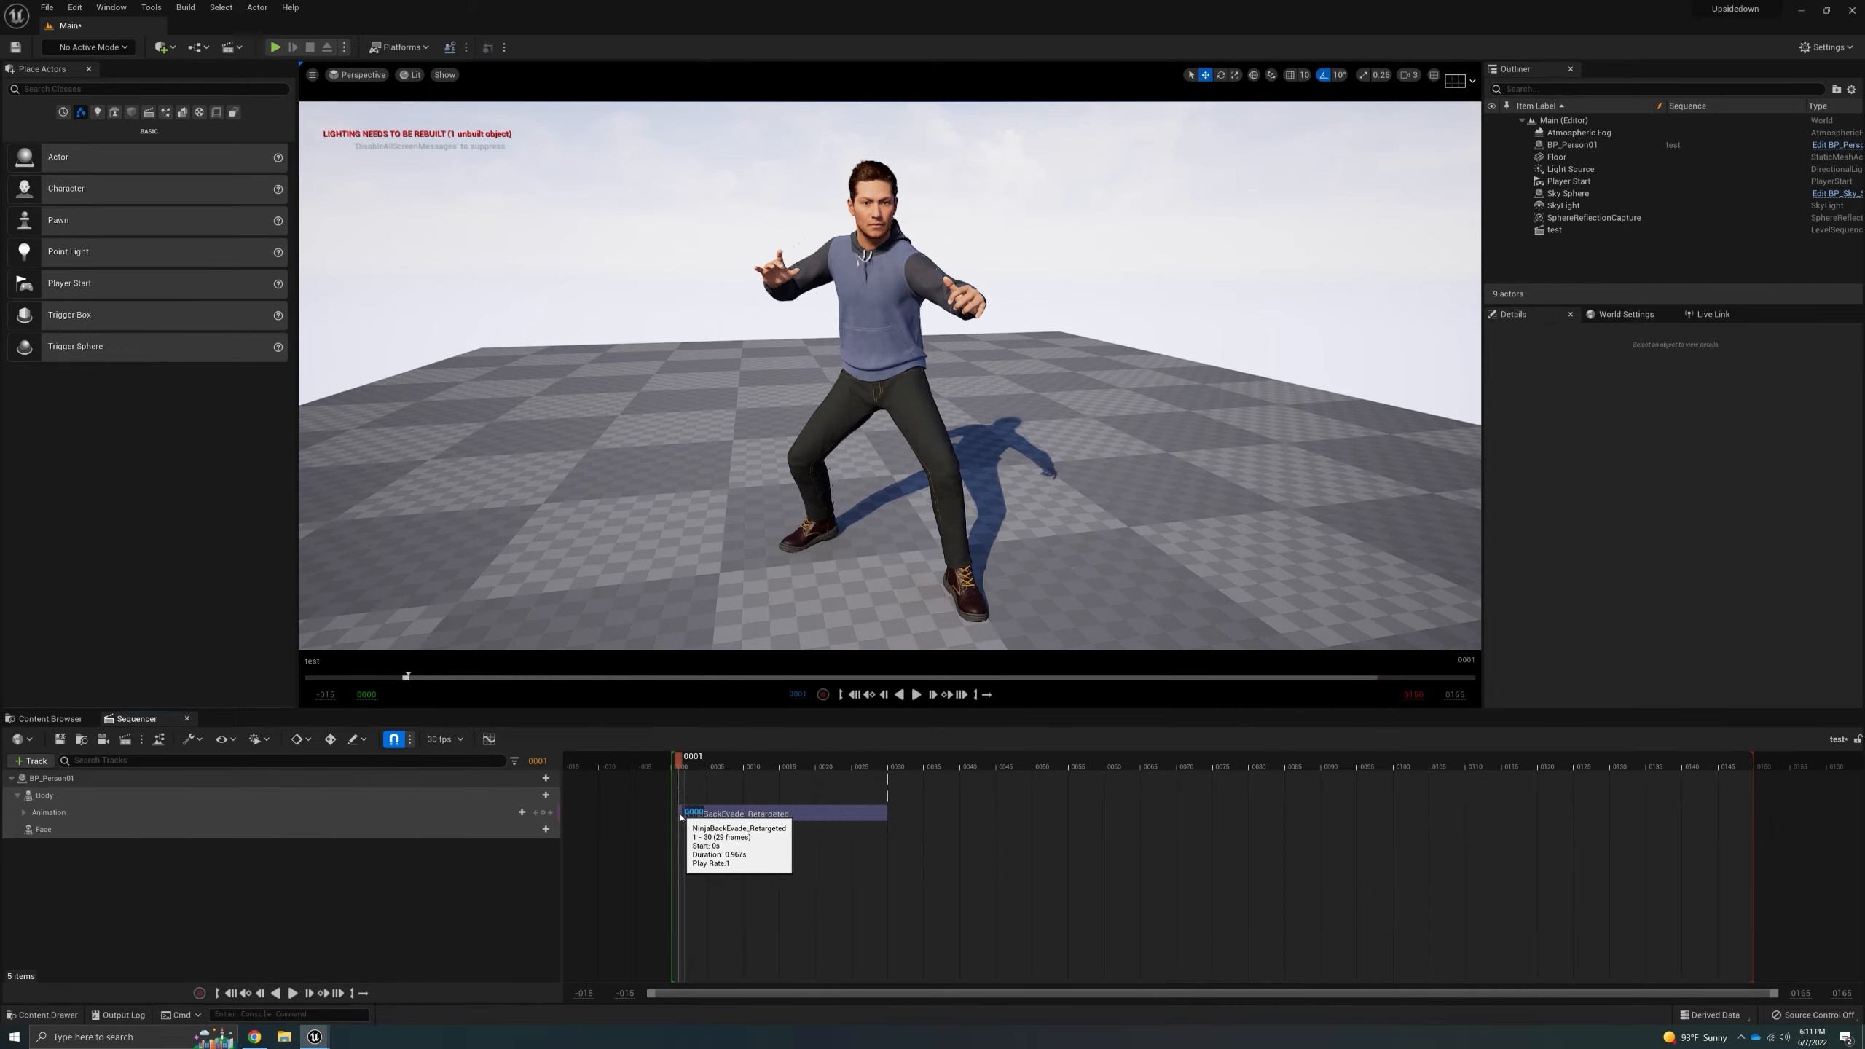
- Play the NinjaBackEvade_Retargeted clip and extend its end to about frame 98
{"action": "left_click", "coordinate": [916, 694]}
{"action": "left_click", "coordinate": [916, 694]}
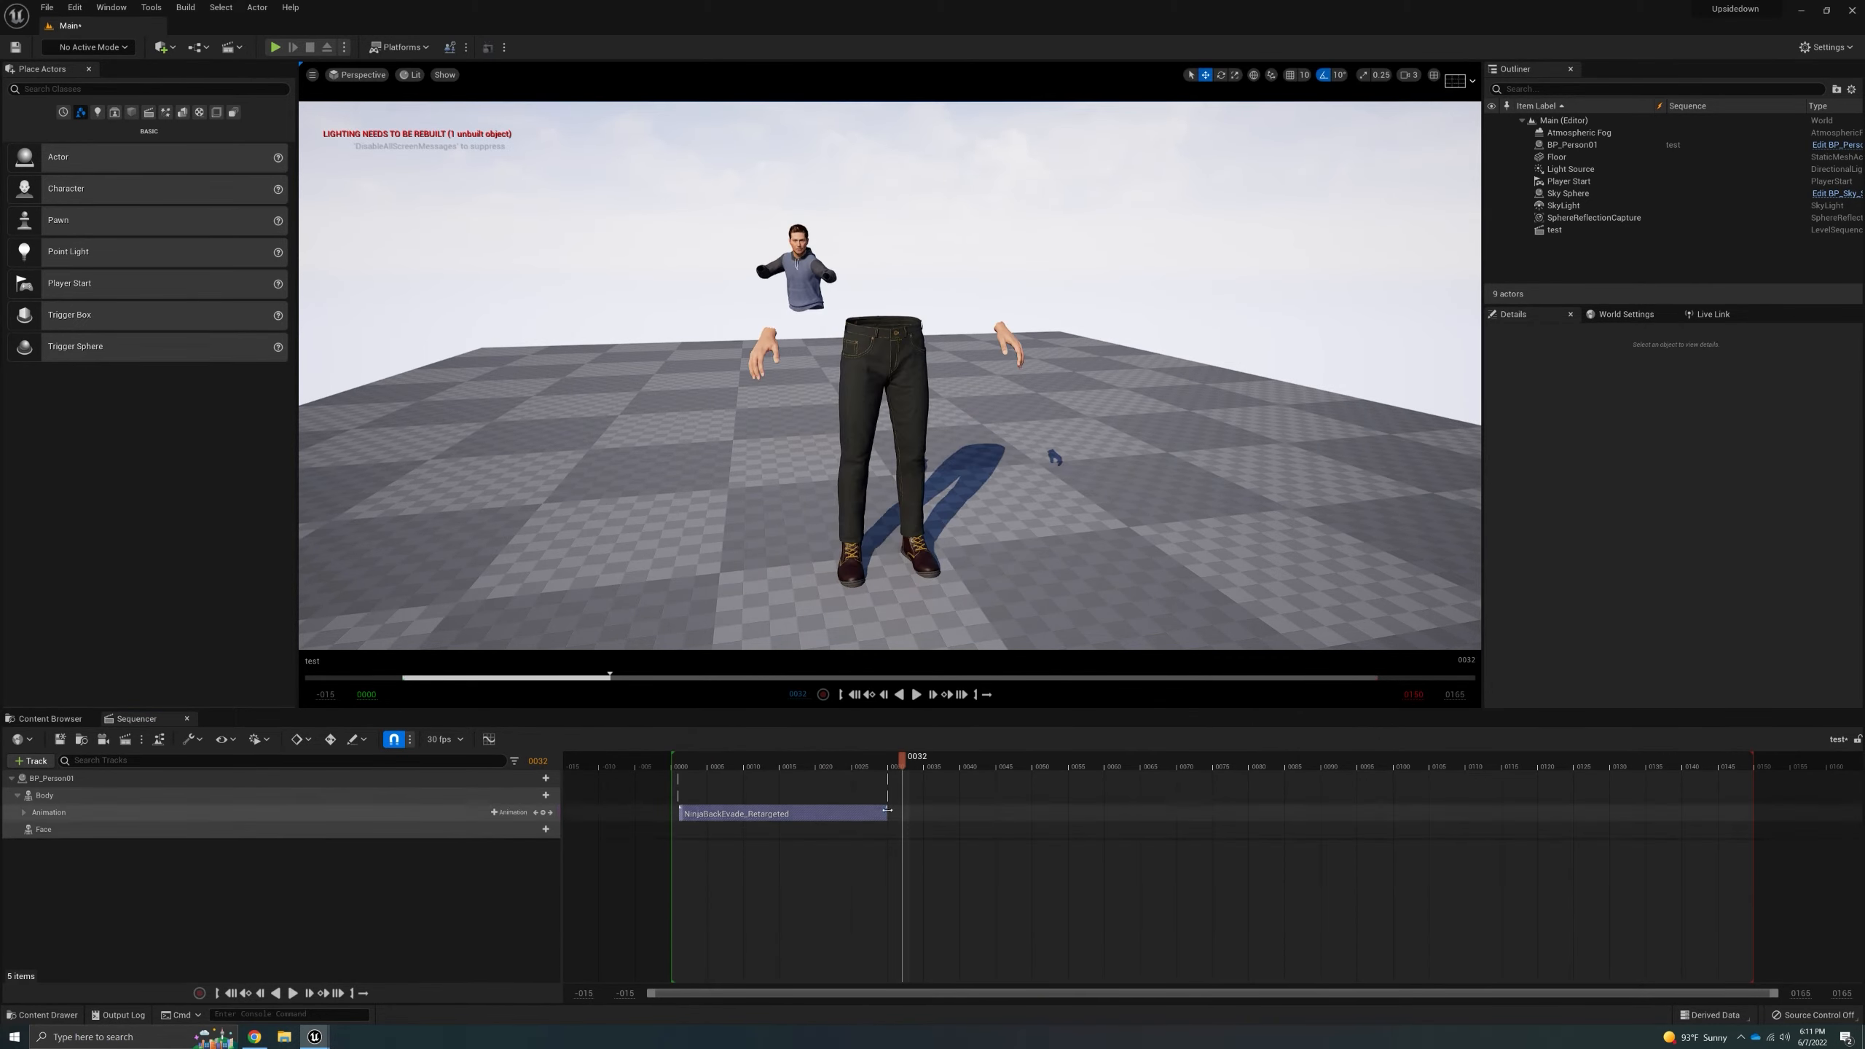
{"action": "left_click_drag", "start_coordinate": [887, 810], "coordinate": [959, 809]}
{"action": "left_click_drag", "start_coordinate": [1286, 806], "coordinate": [1378, 806]}
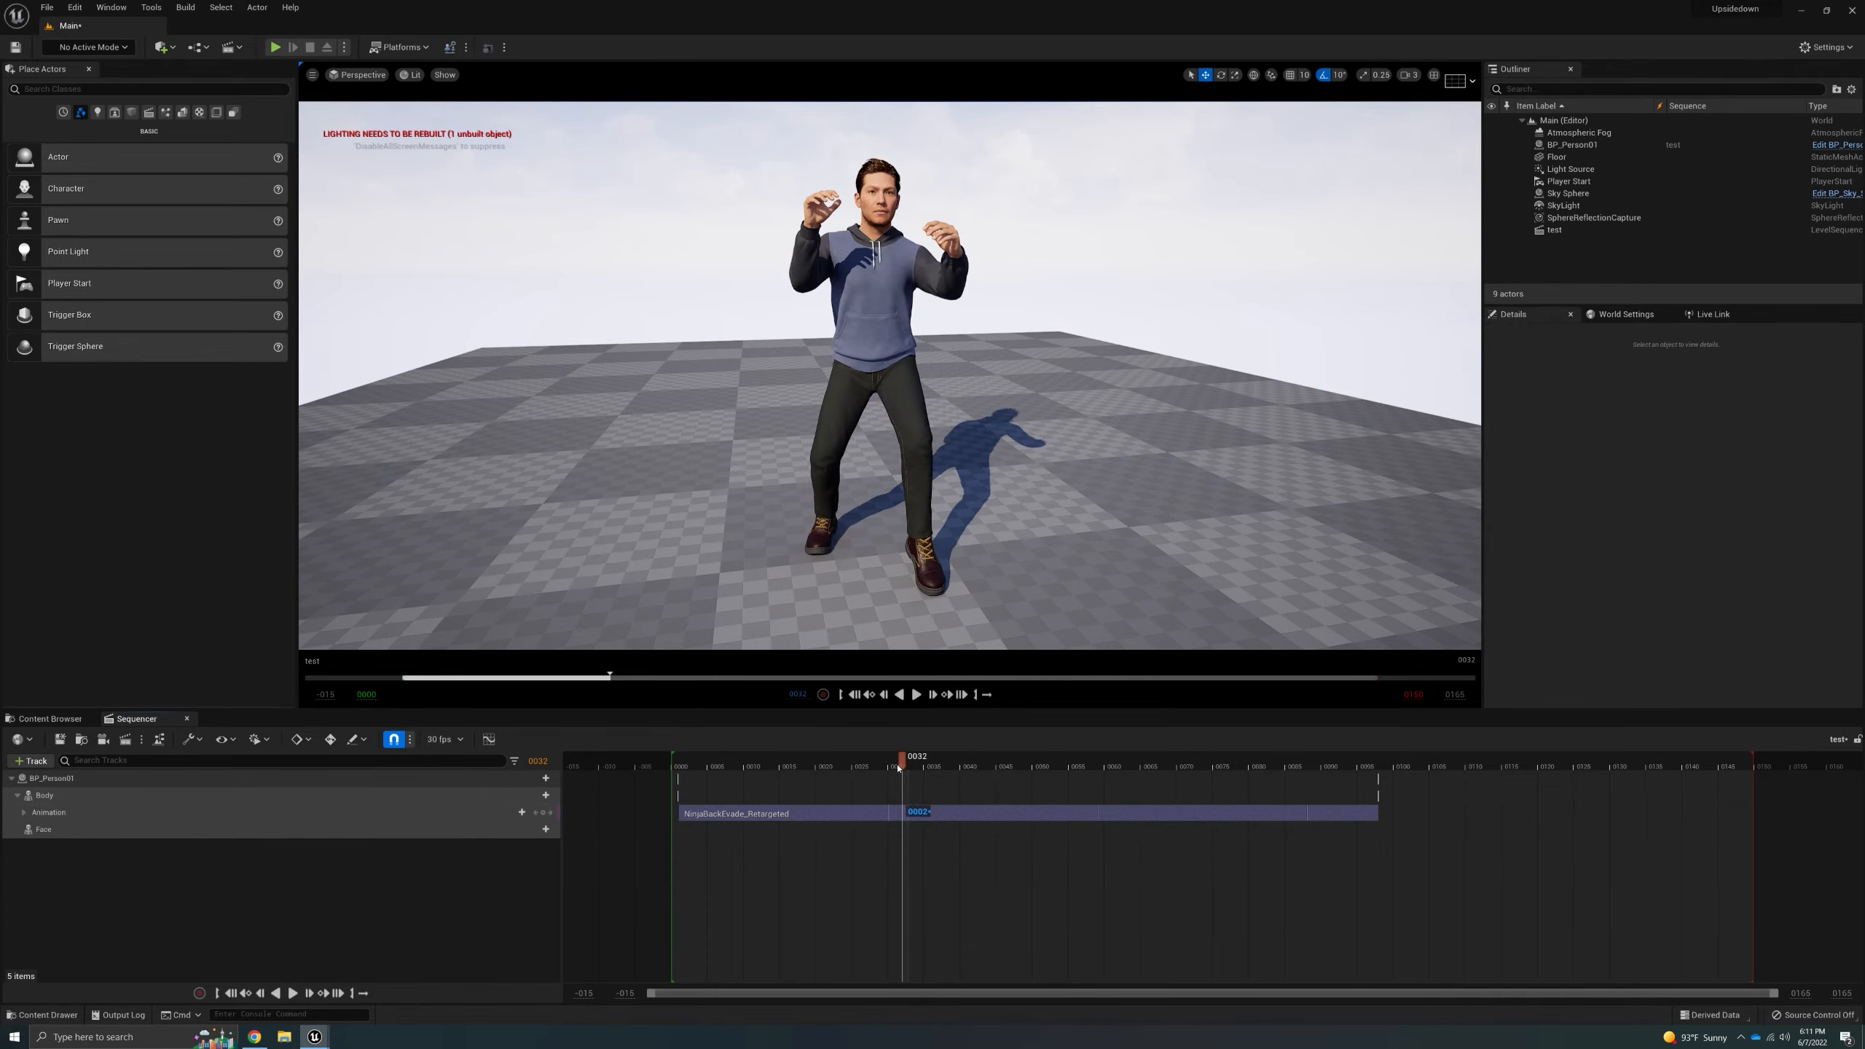
{"action": "left_click_drag", "start_coordinate": [902, 761], "coordinate": [684, 811]}
- Replace the back evade clip with NinjaJumpFalling_Retargeted at frame 2 and scrub through its first frames
{"action": "left_click", "coordinate": [737, 814]}
{"action": "key", "text": "Delete"}
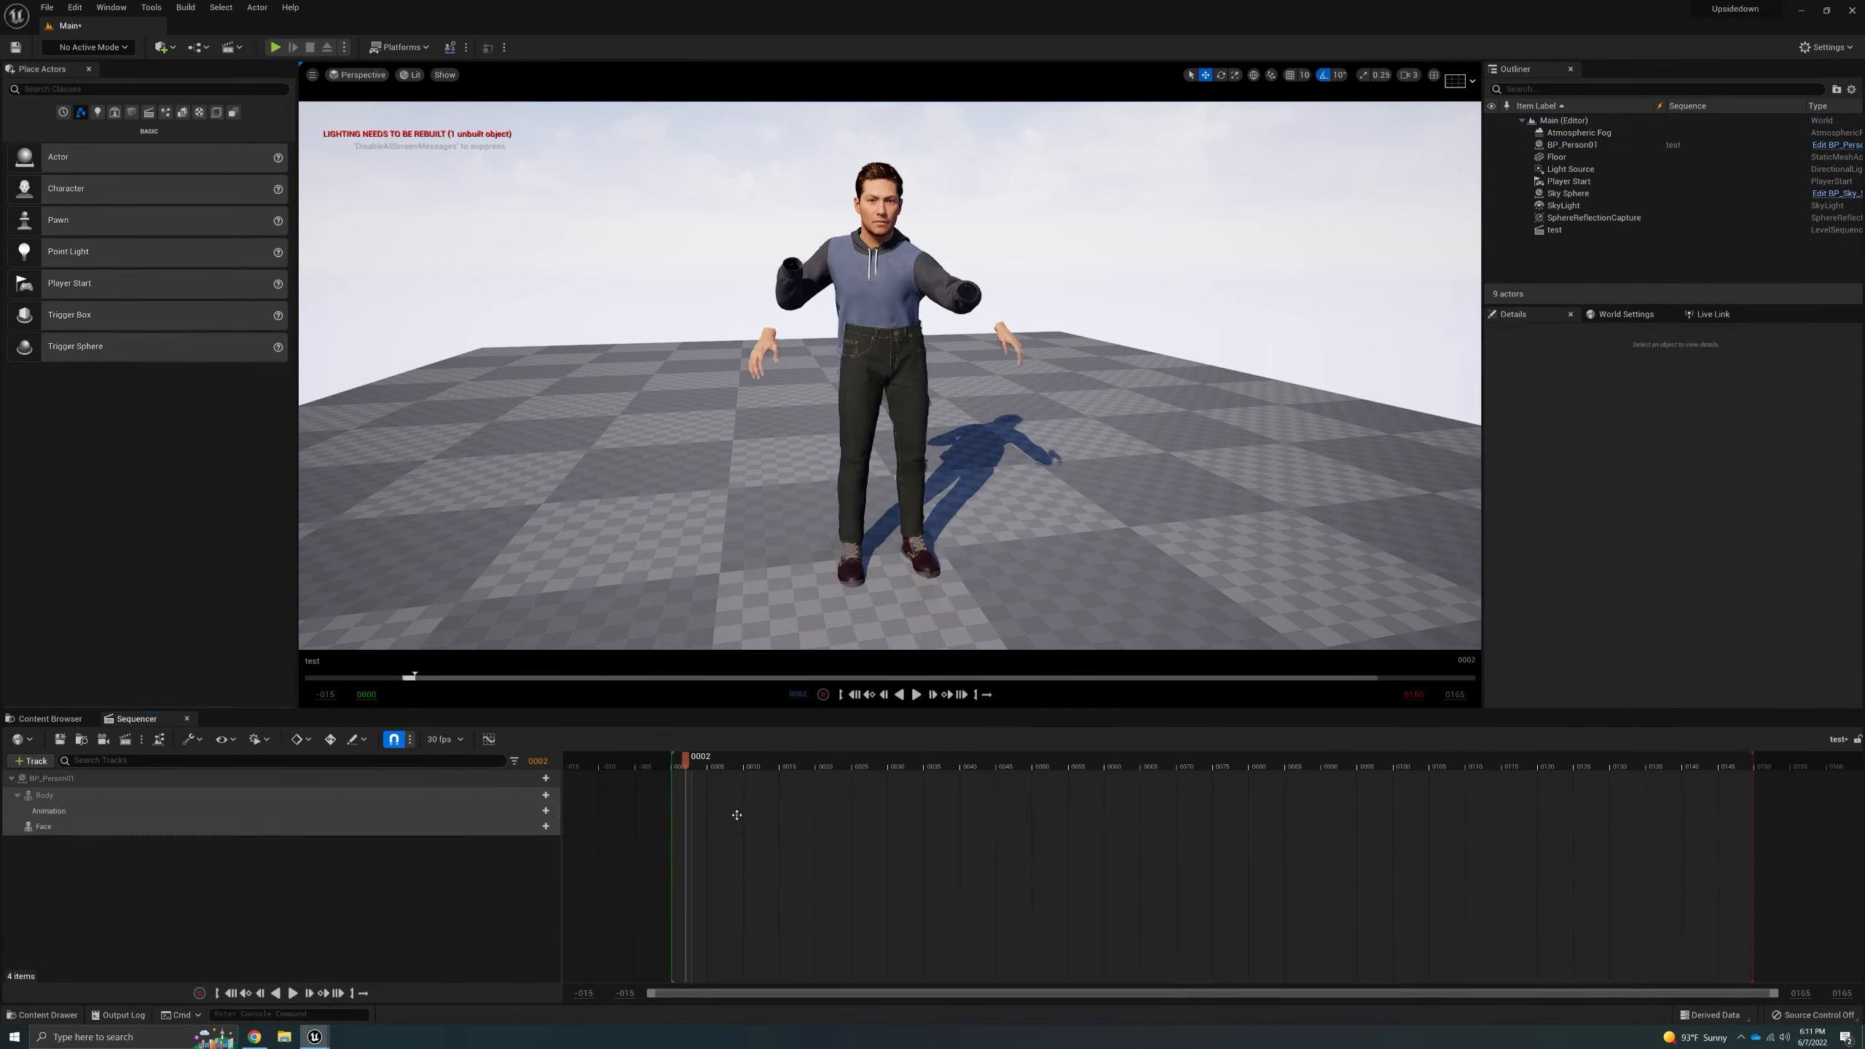
{"action": "left_click", "coordinate": [526, 811]}
{"action": "scroll", "coordinate": [645, 911], "scroll_direction": "down", "scroll_amount": 5}
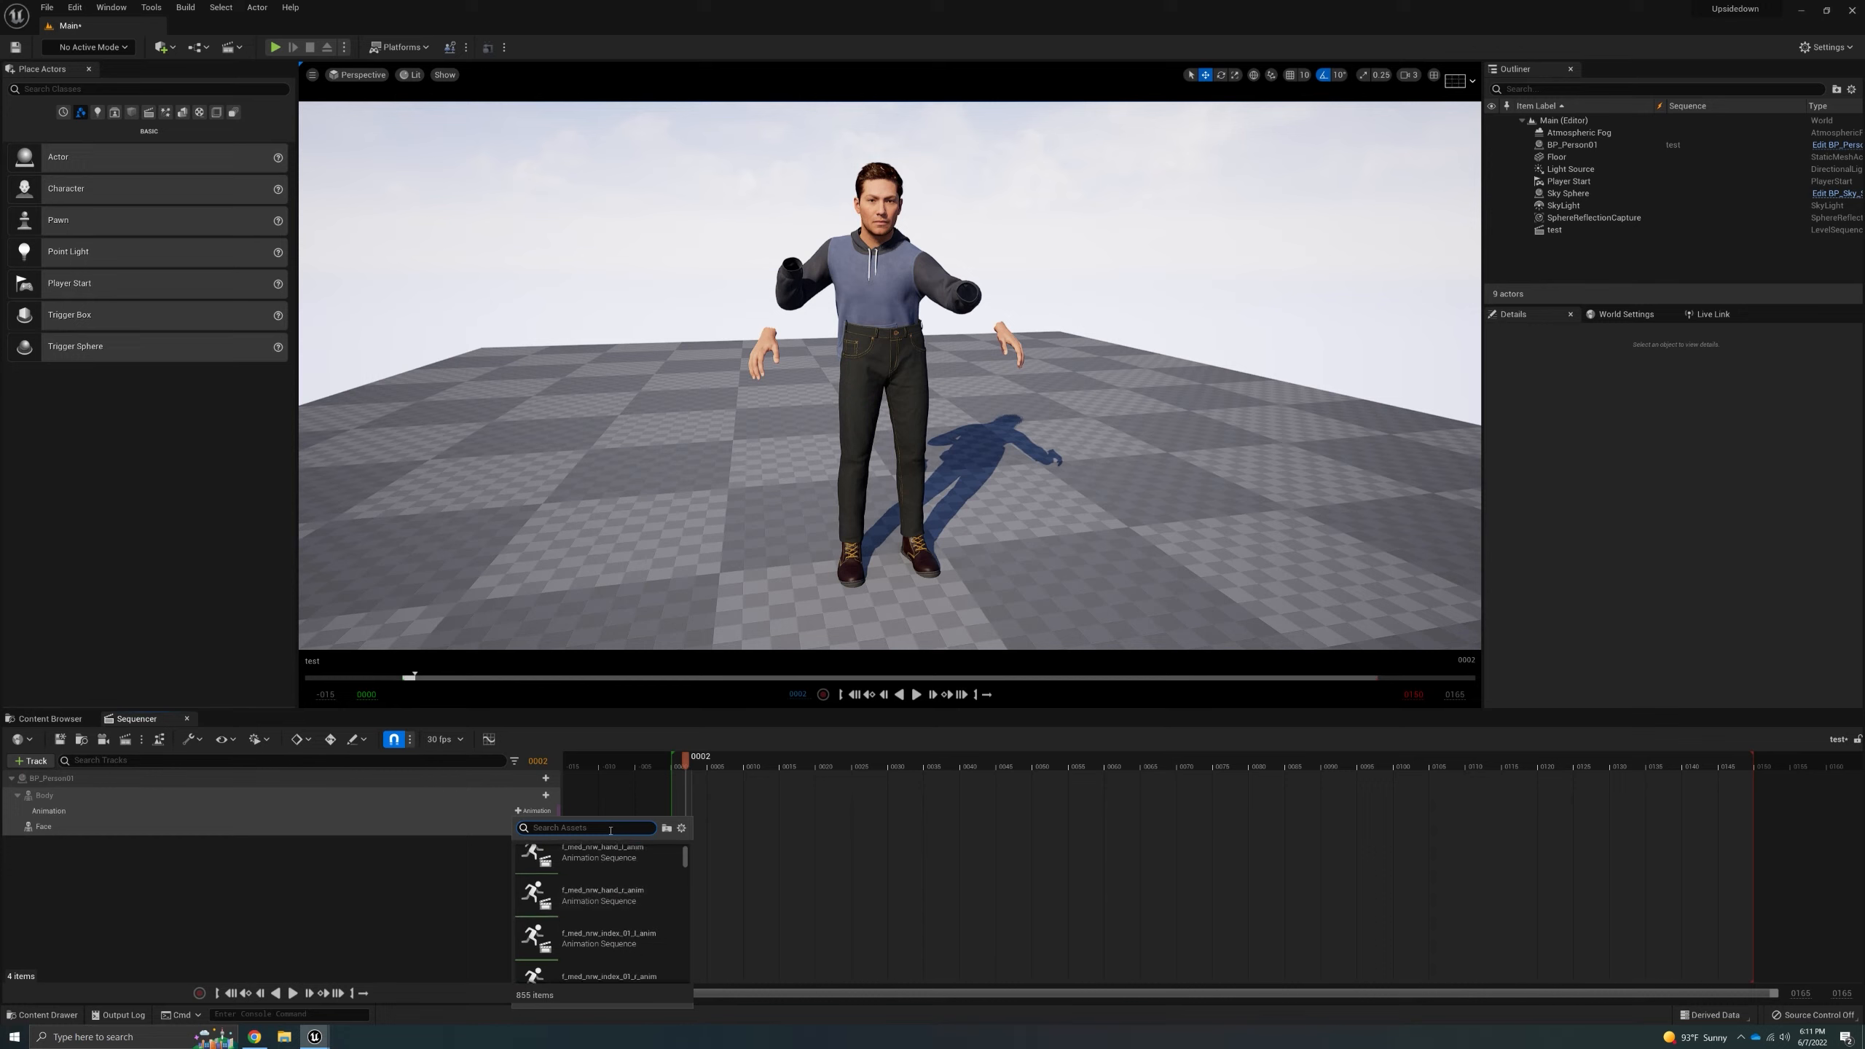
{"action": "type", "text": "ninja"}
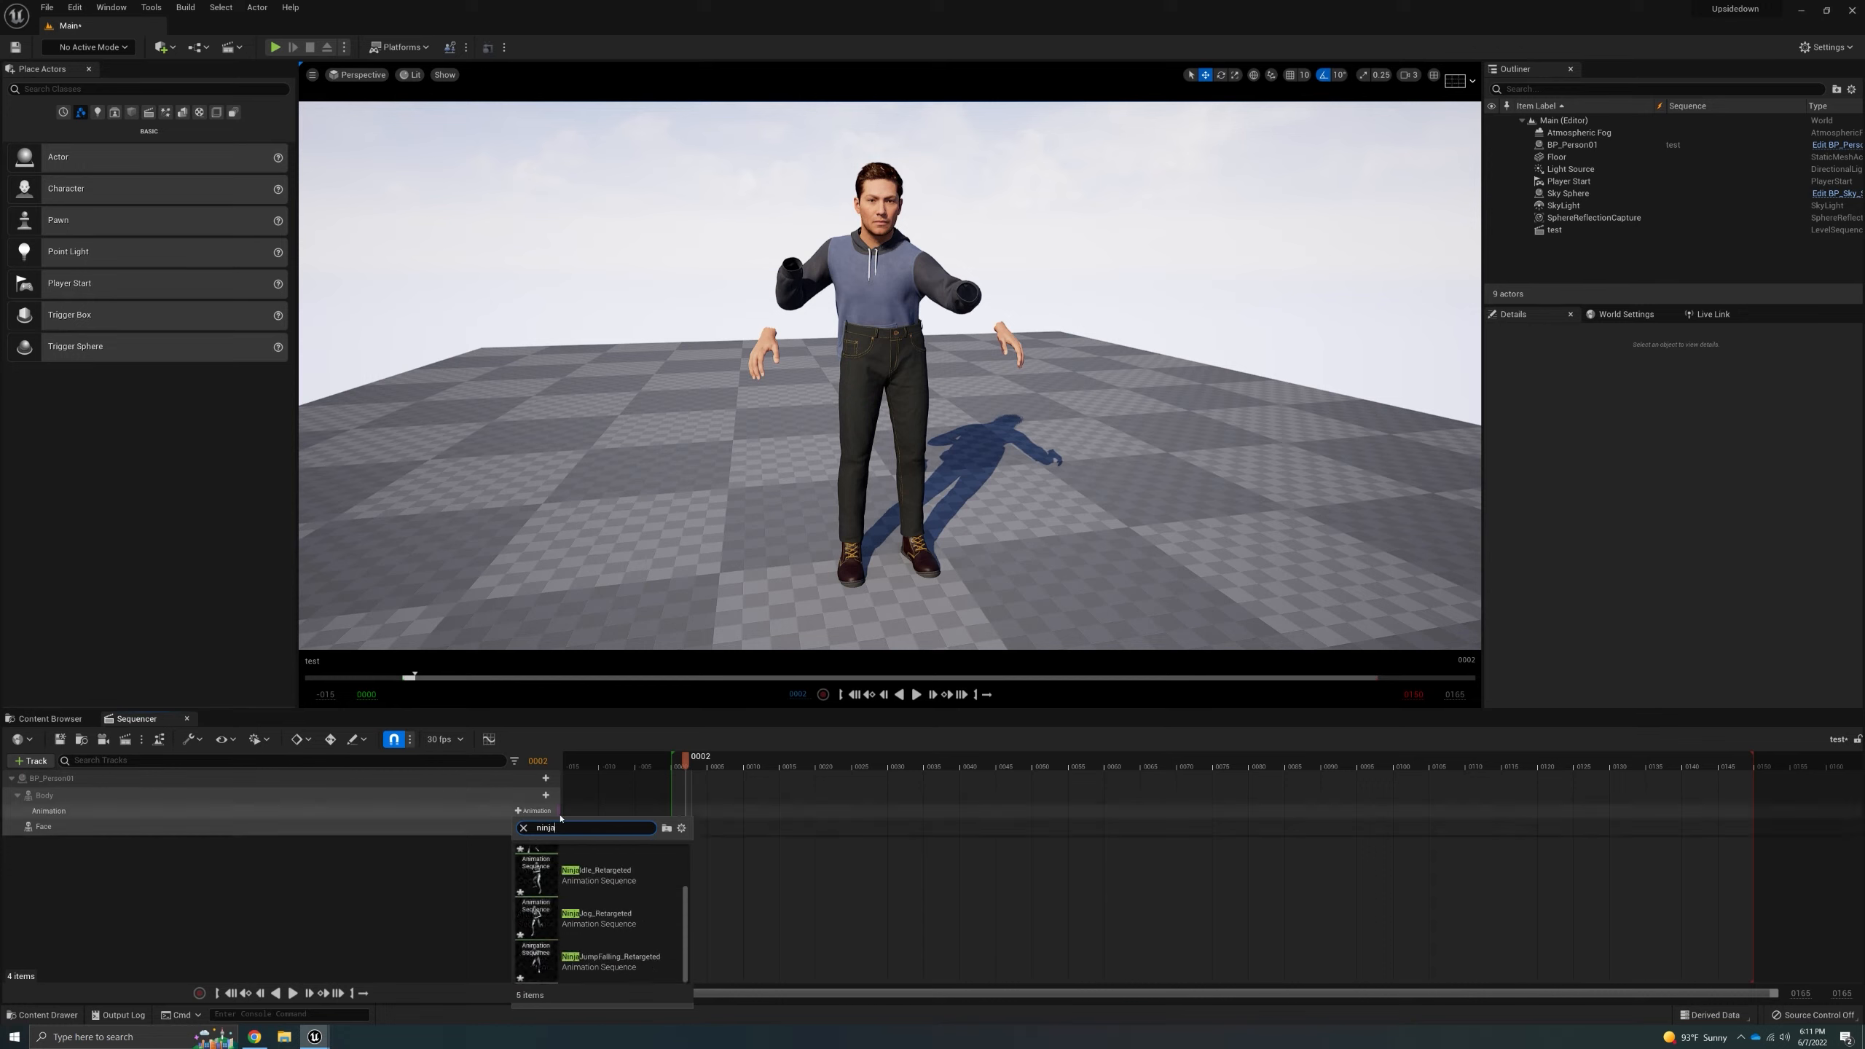
{"action": "left_click", "coordinate": [624, 961]}
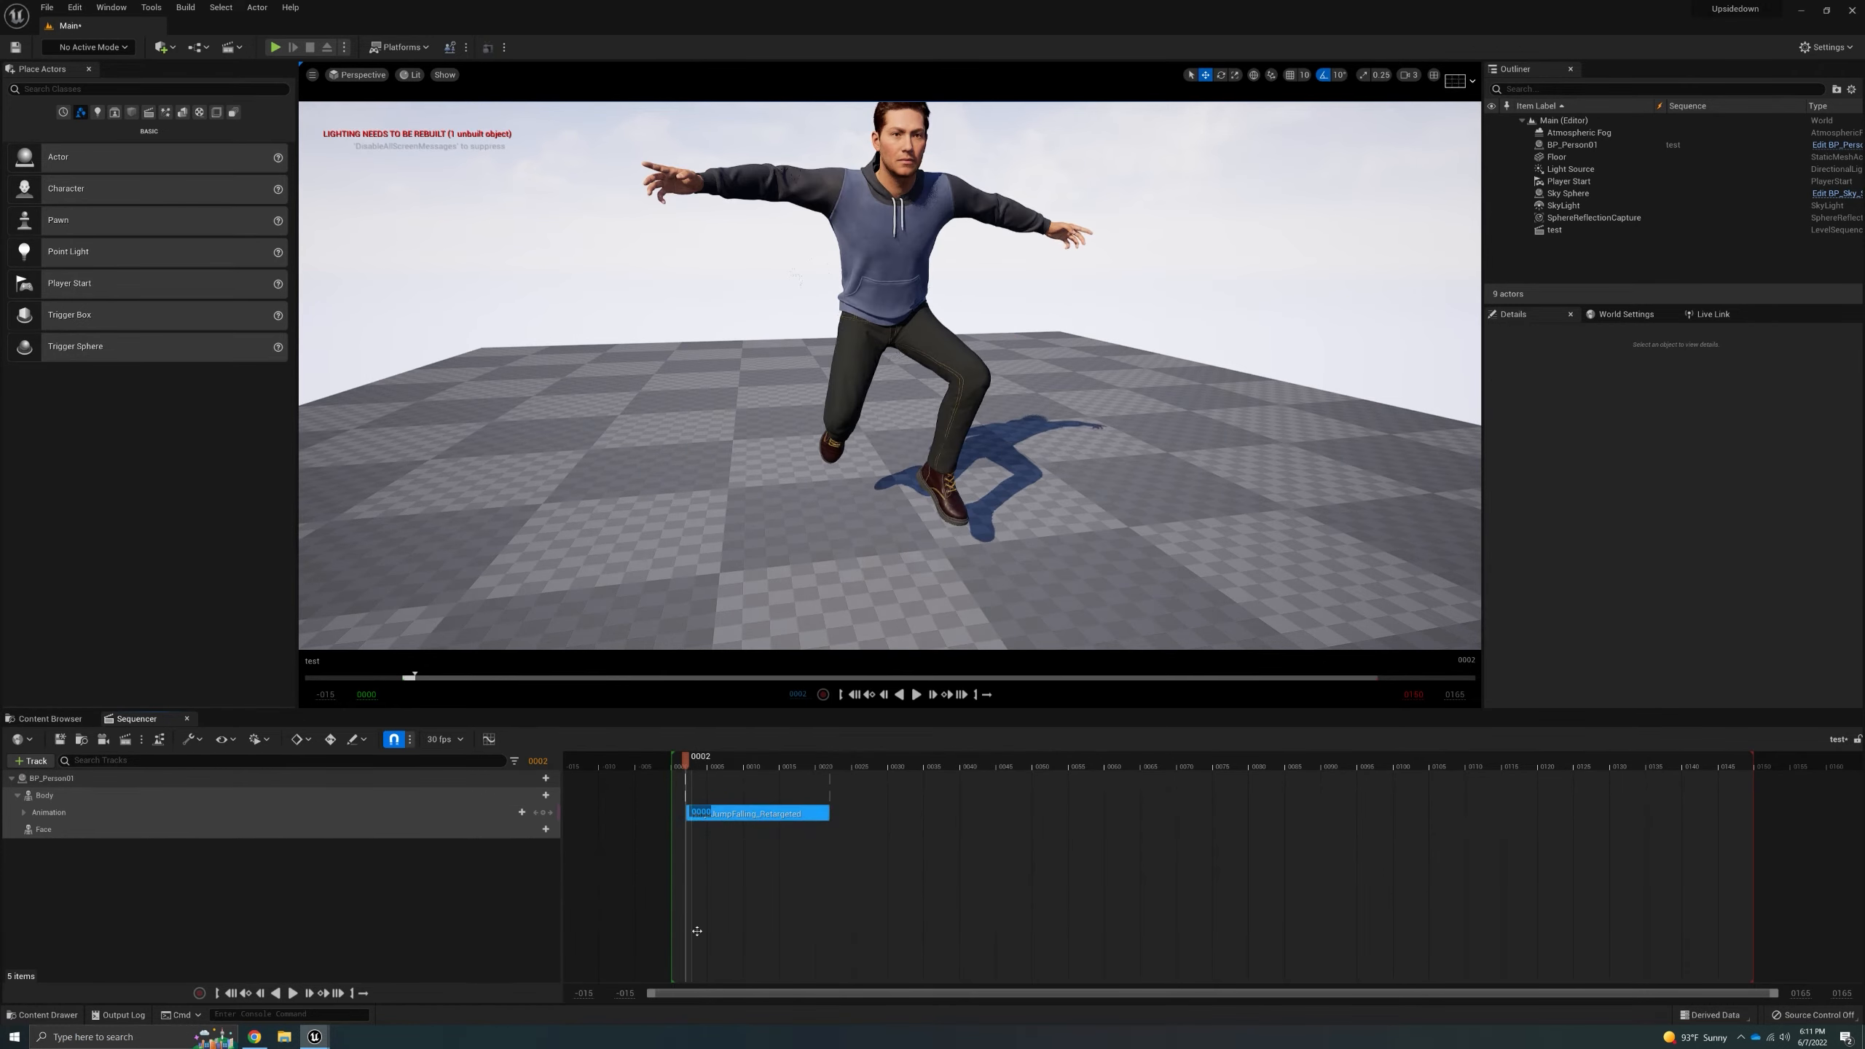
{"action": "mouse_move", "coordinate": [688, 765]}
{"action": "left_mouse_down"}
{"action": "mouse_move", "coordinate": [803, 765]}
{"action": "mouse_move", "coordinate": [722, 767]}
{"action": "left_mouse_up"}
- Replace the jump falling clip on the Body's Animation track with NinjaCutDownKick_Retargeted, starting at frame 7
{"action": "left_click", "coordinate": [705, 814]}
{"action": "key", "text": "Delete"}
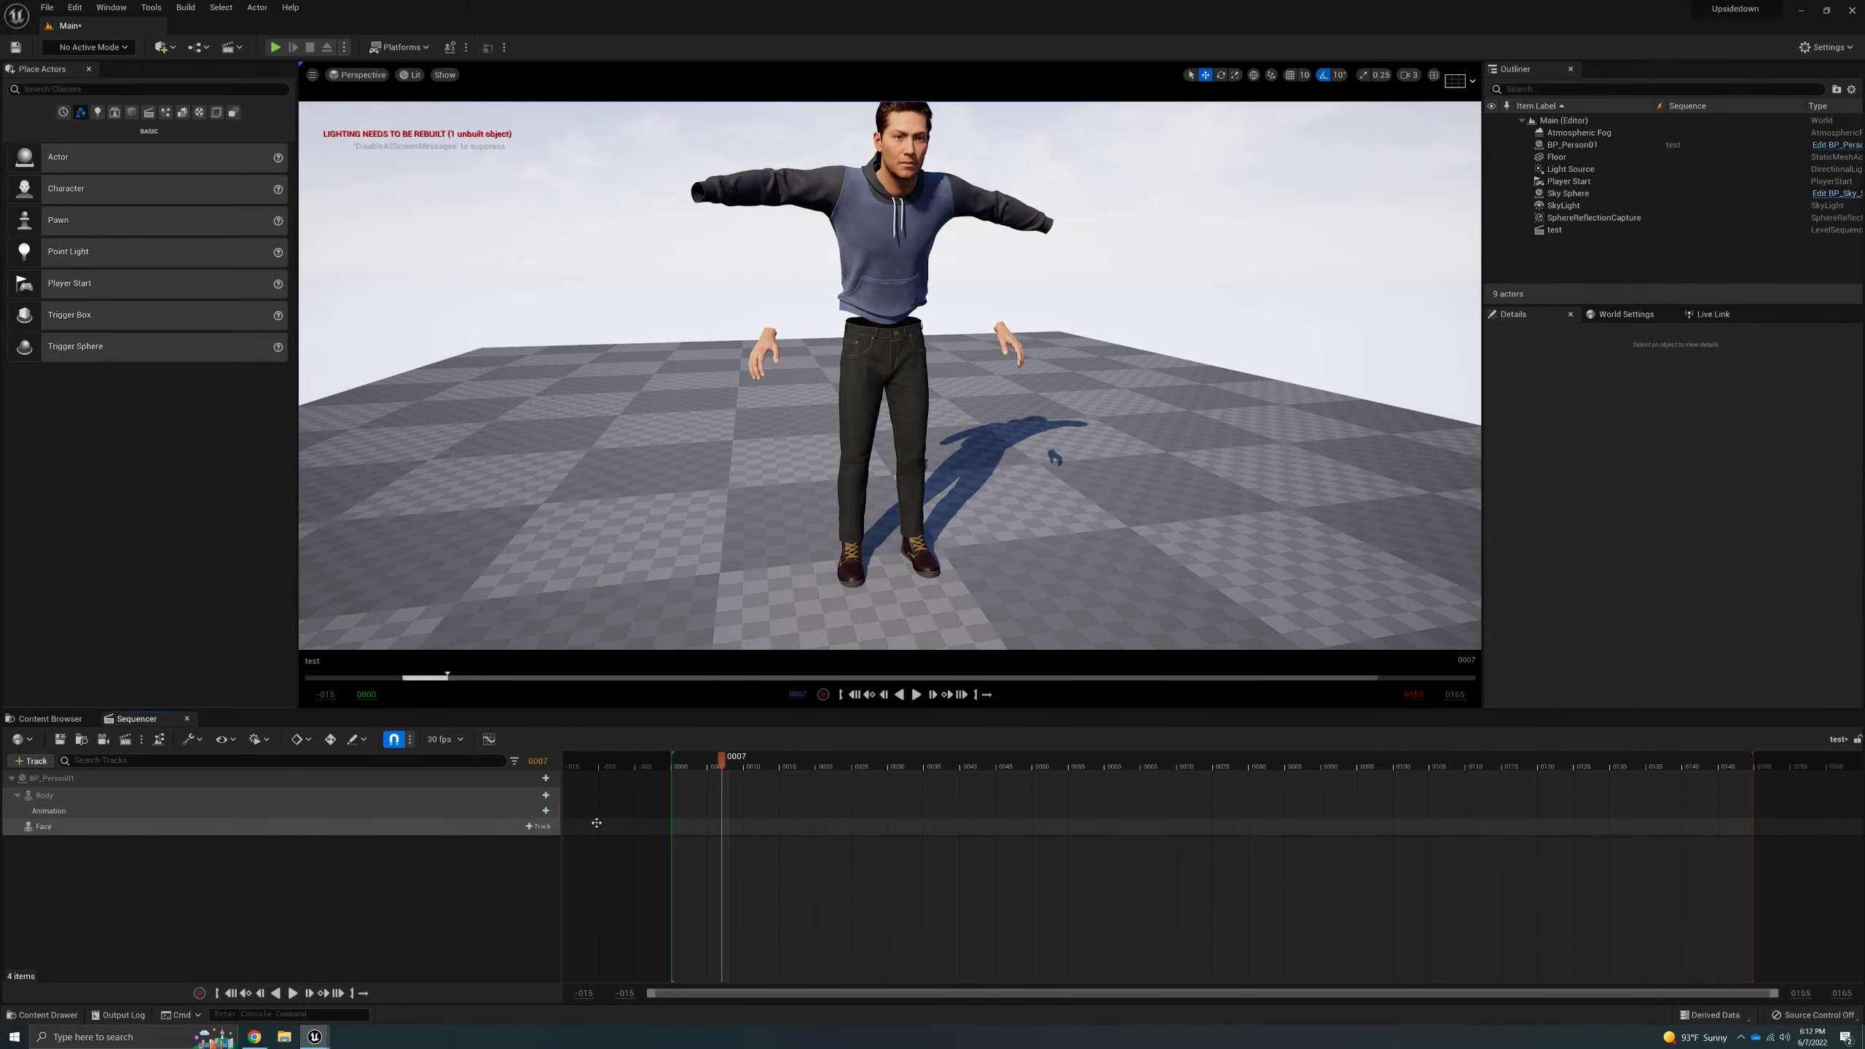
{"action": "left_click", "coordinate": [533, 811]}
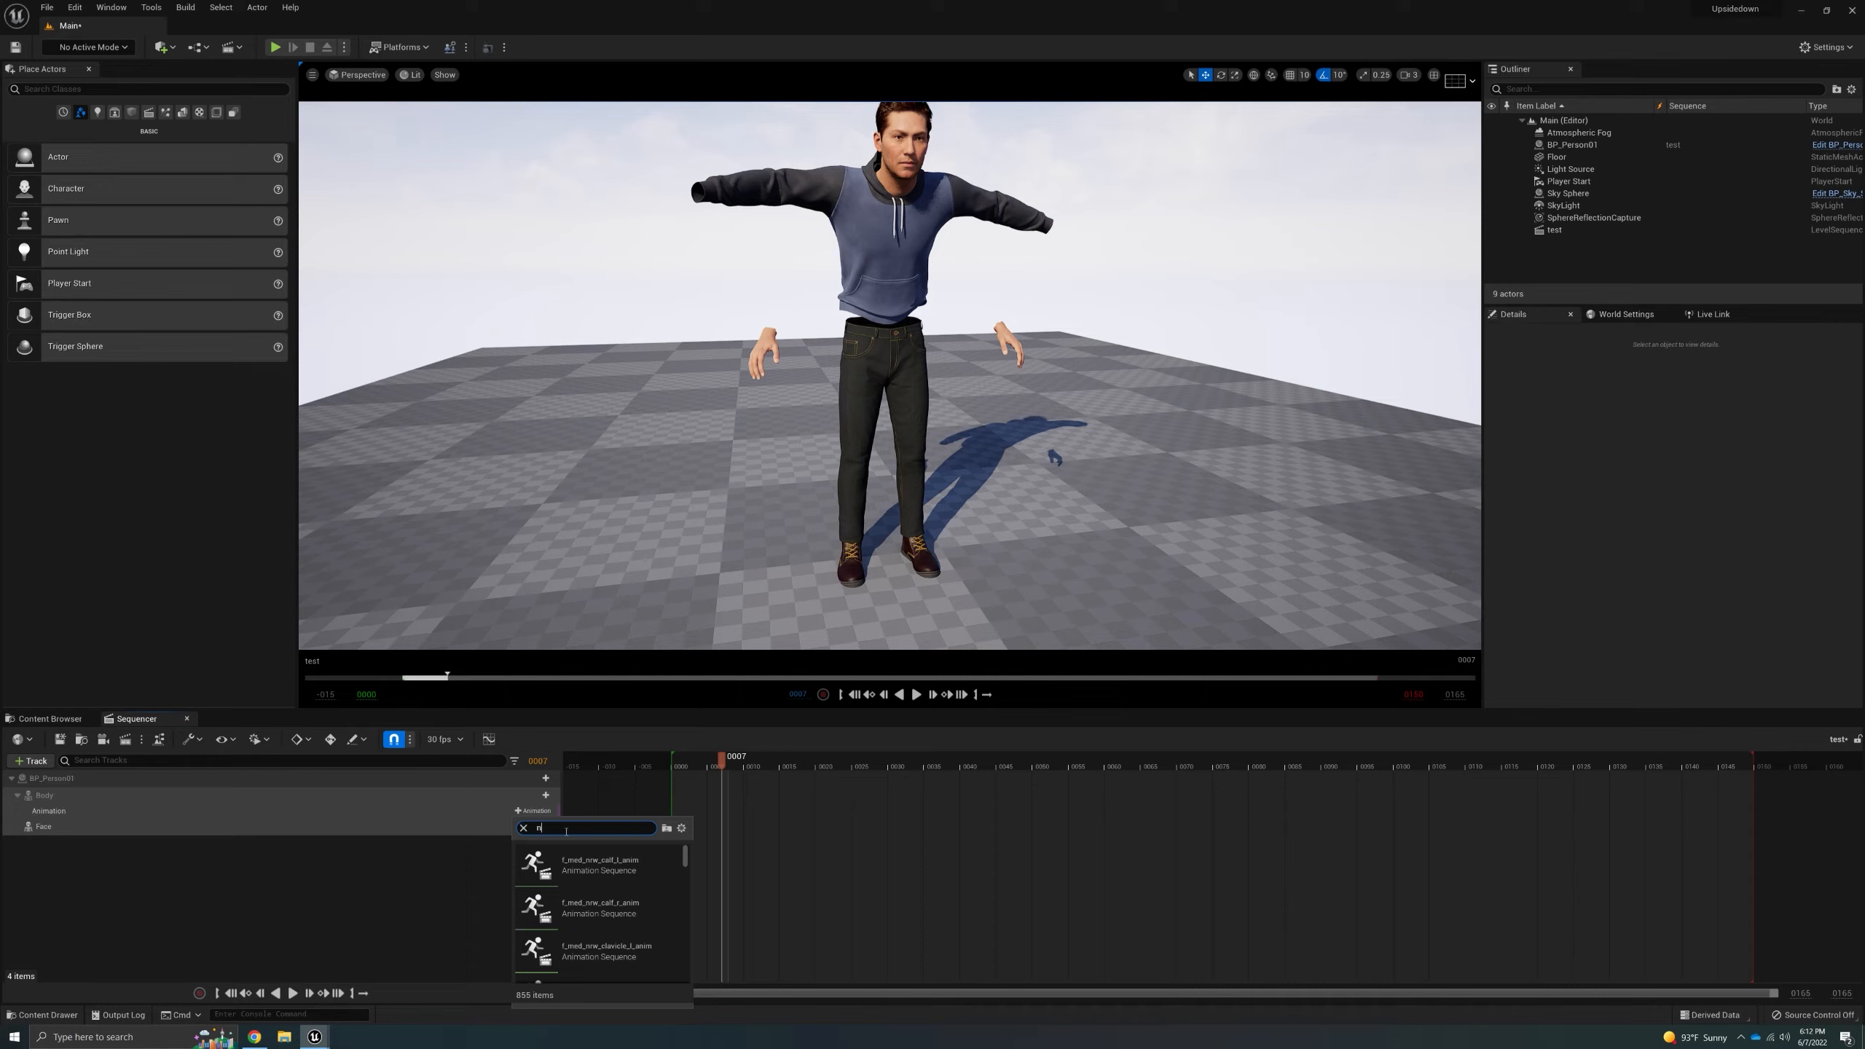
{"action": "type", "text": "ninja"}
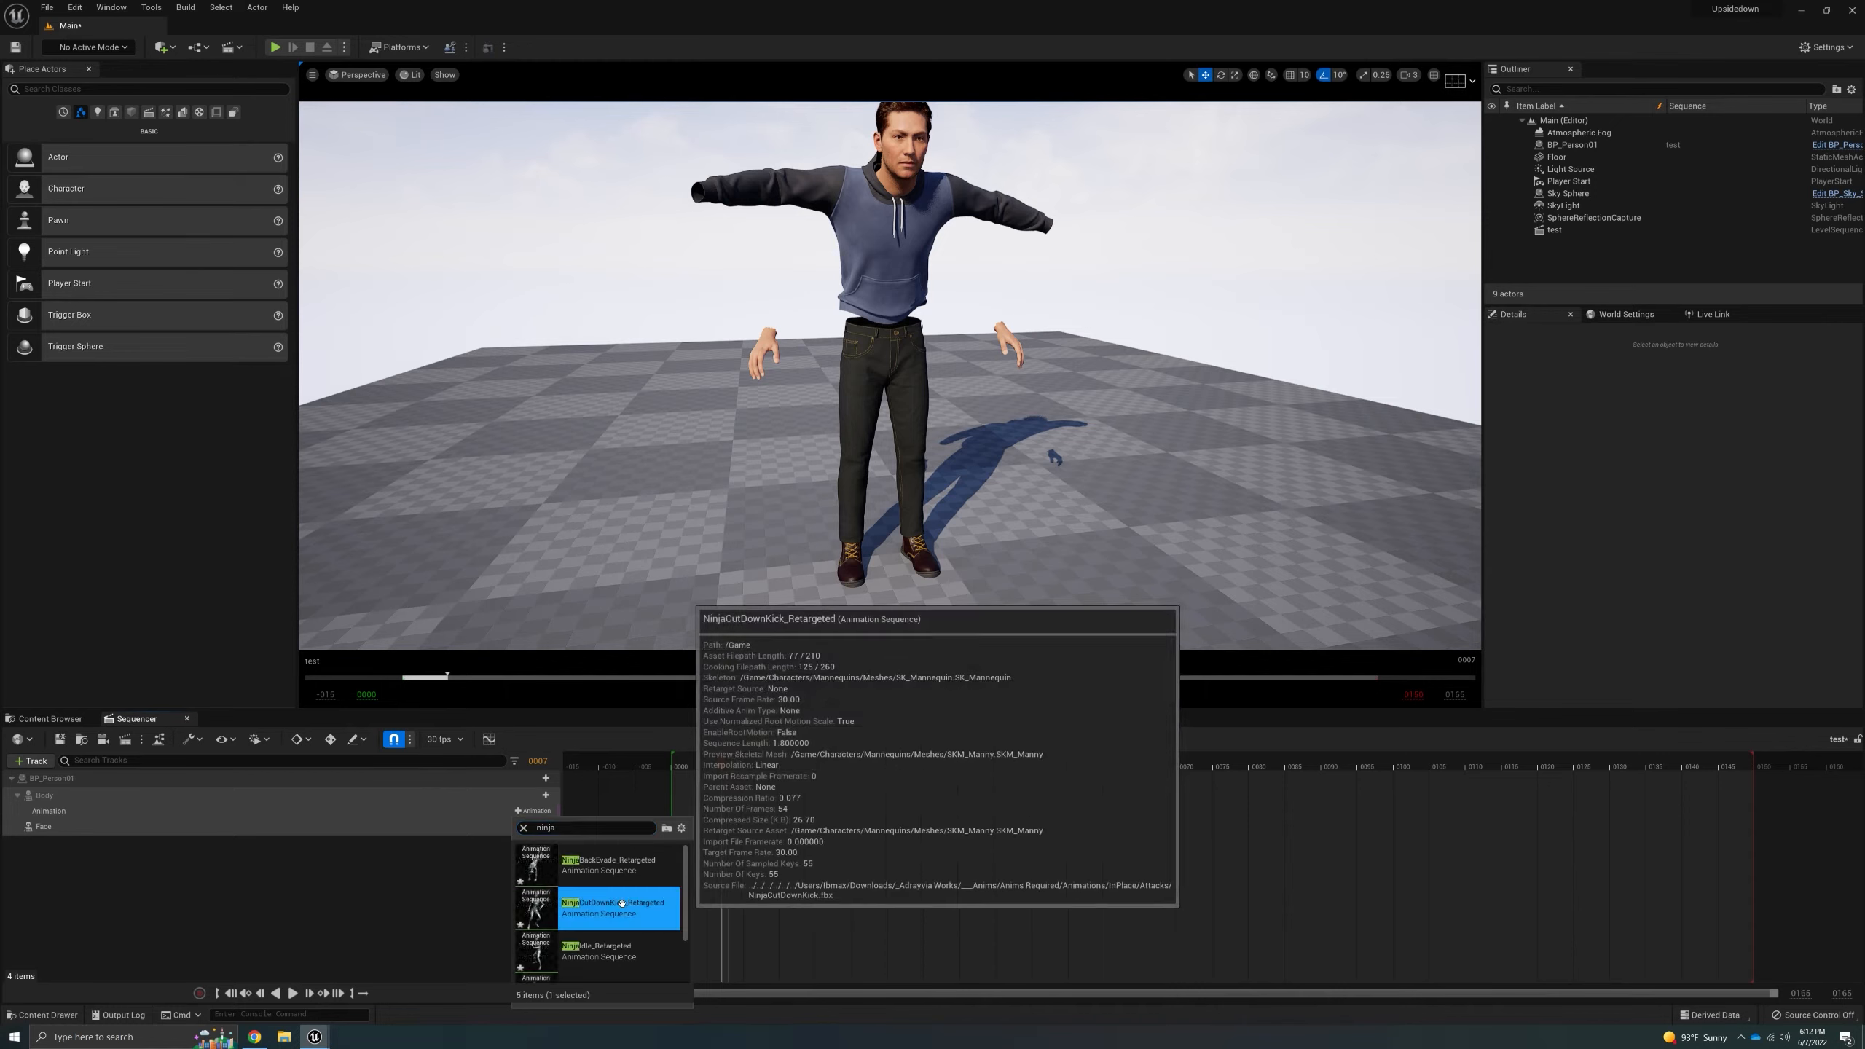
{"action": "left_click", "coordinate": [613, 907]}
{"action": "left_click_drag", "start_coordinate": [726, 766], "coordinate": [722, 813]}
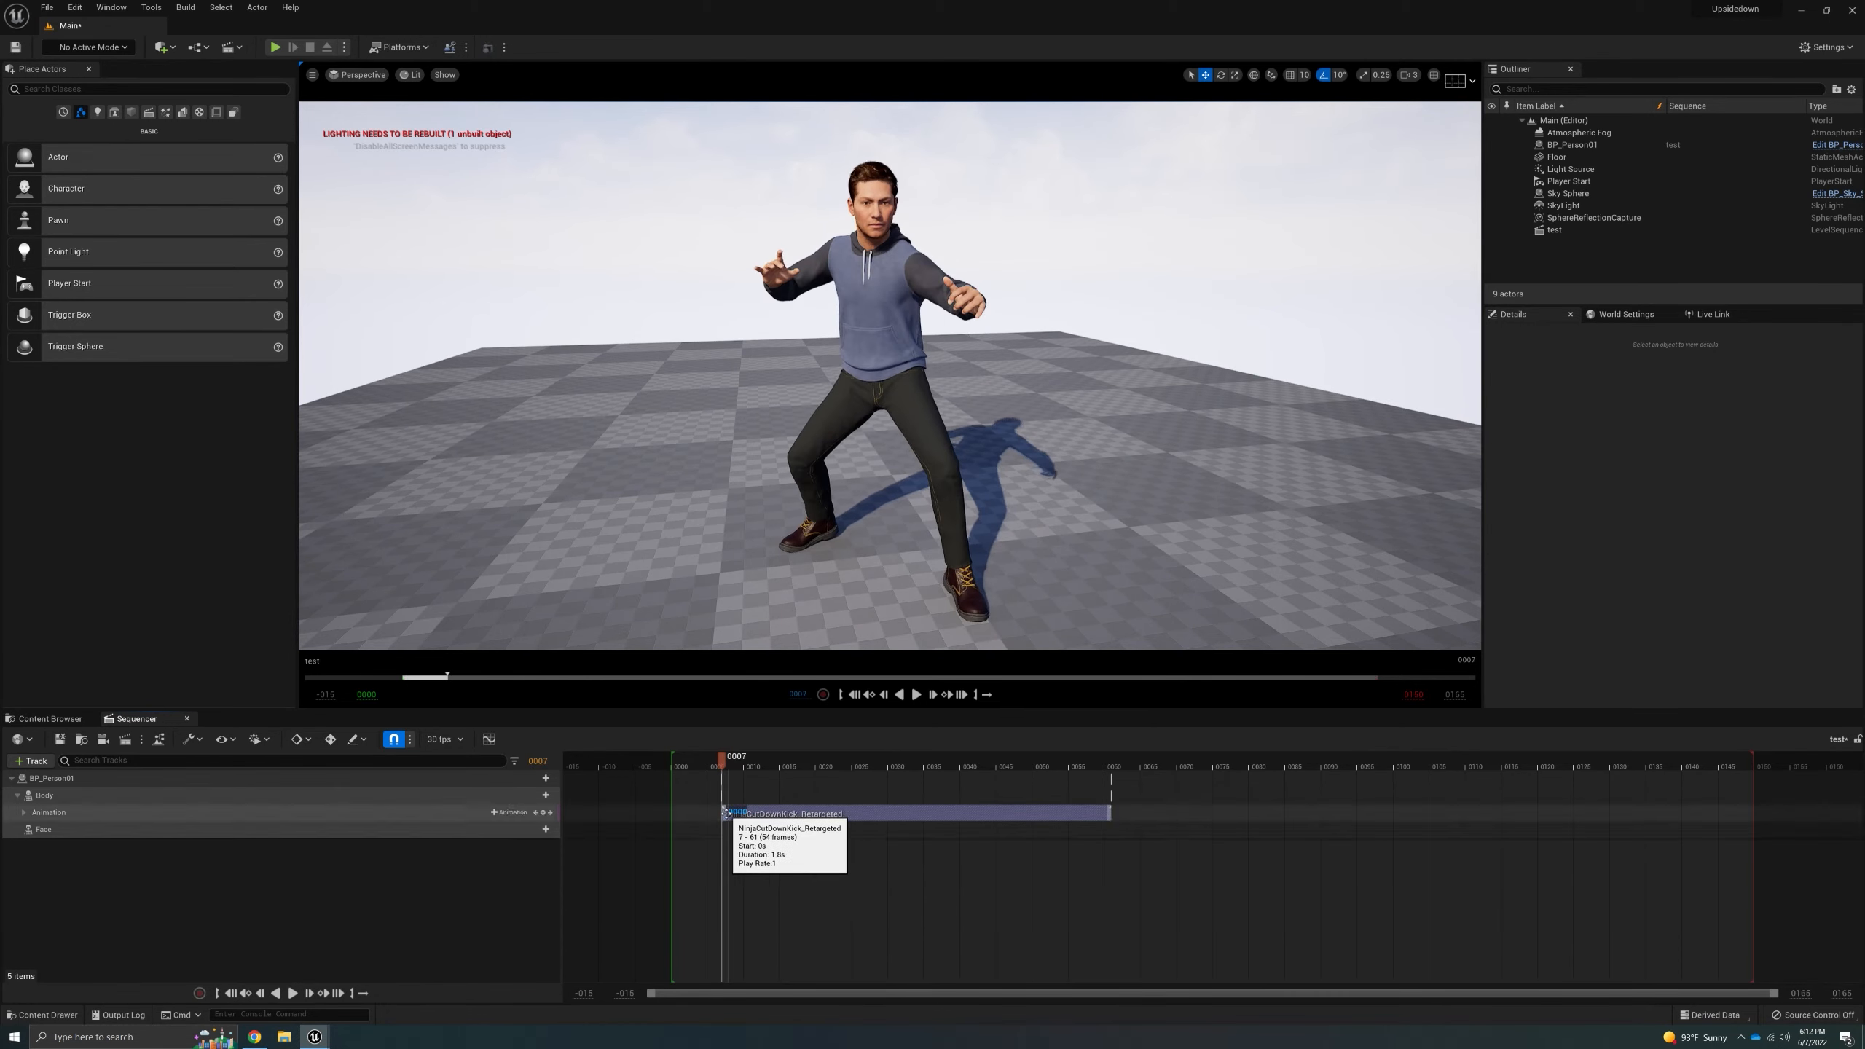
- Play the NinjaCutDownKick_Retargeted clip repeatedly from frame 7 to examine the kick motion on the MetaHuman
{"action": "right_click_drag", "start_coordinate": [881, 412], "coordinate": [932, 491]}
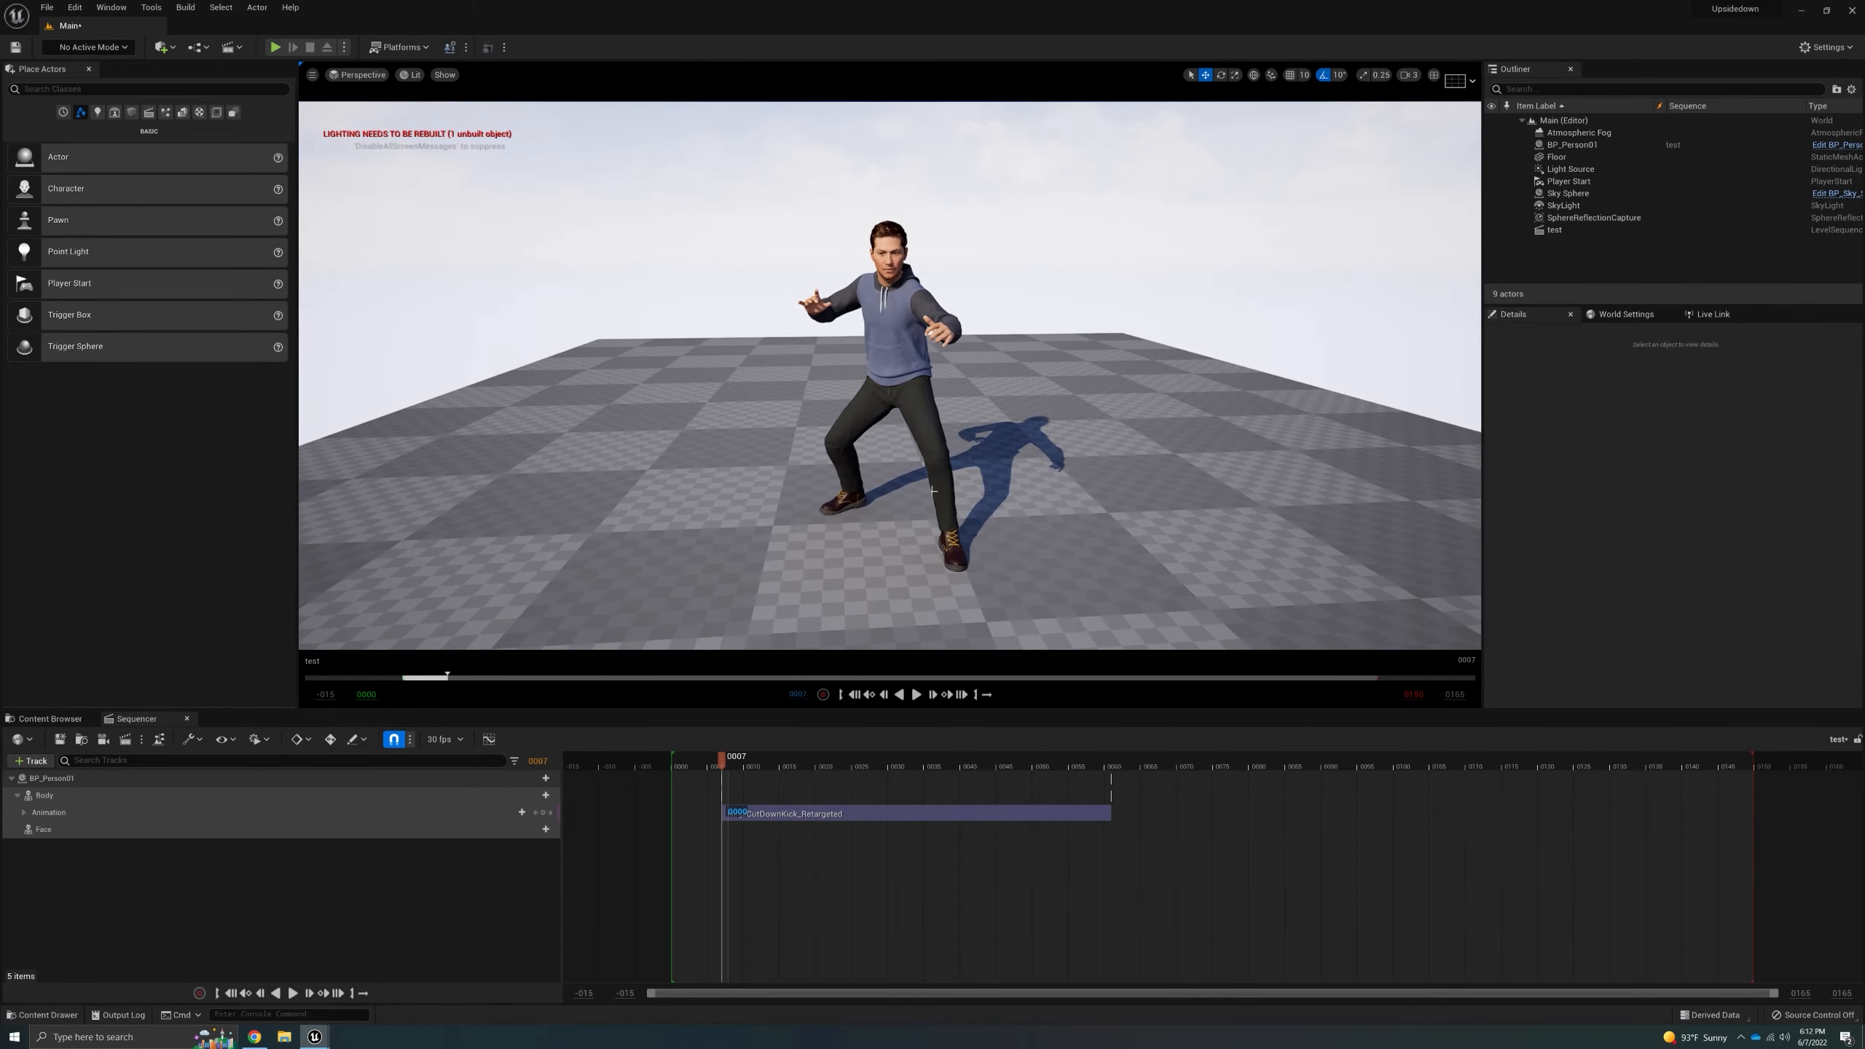
{"action": "left_click", "coordinate": [916, 695]}
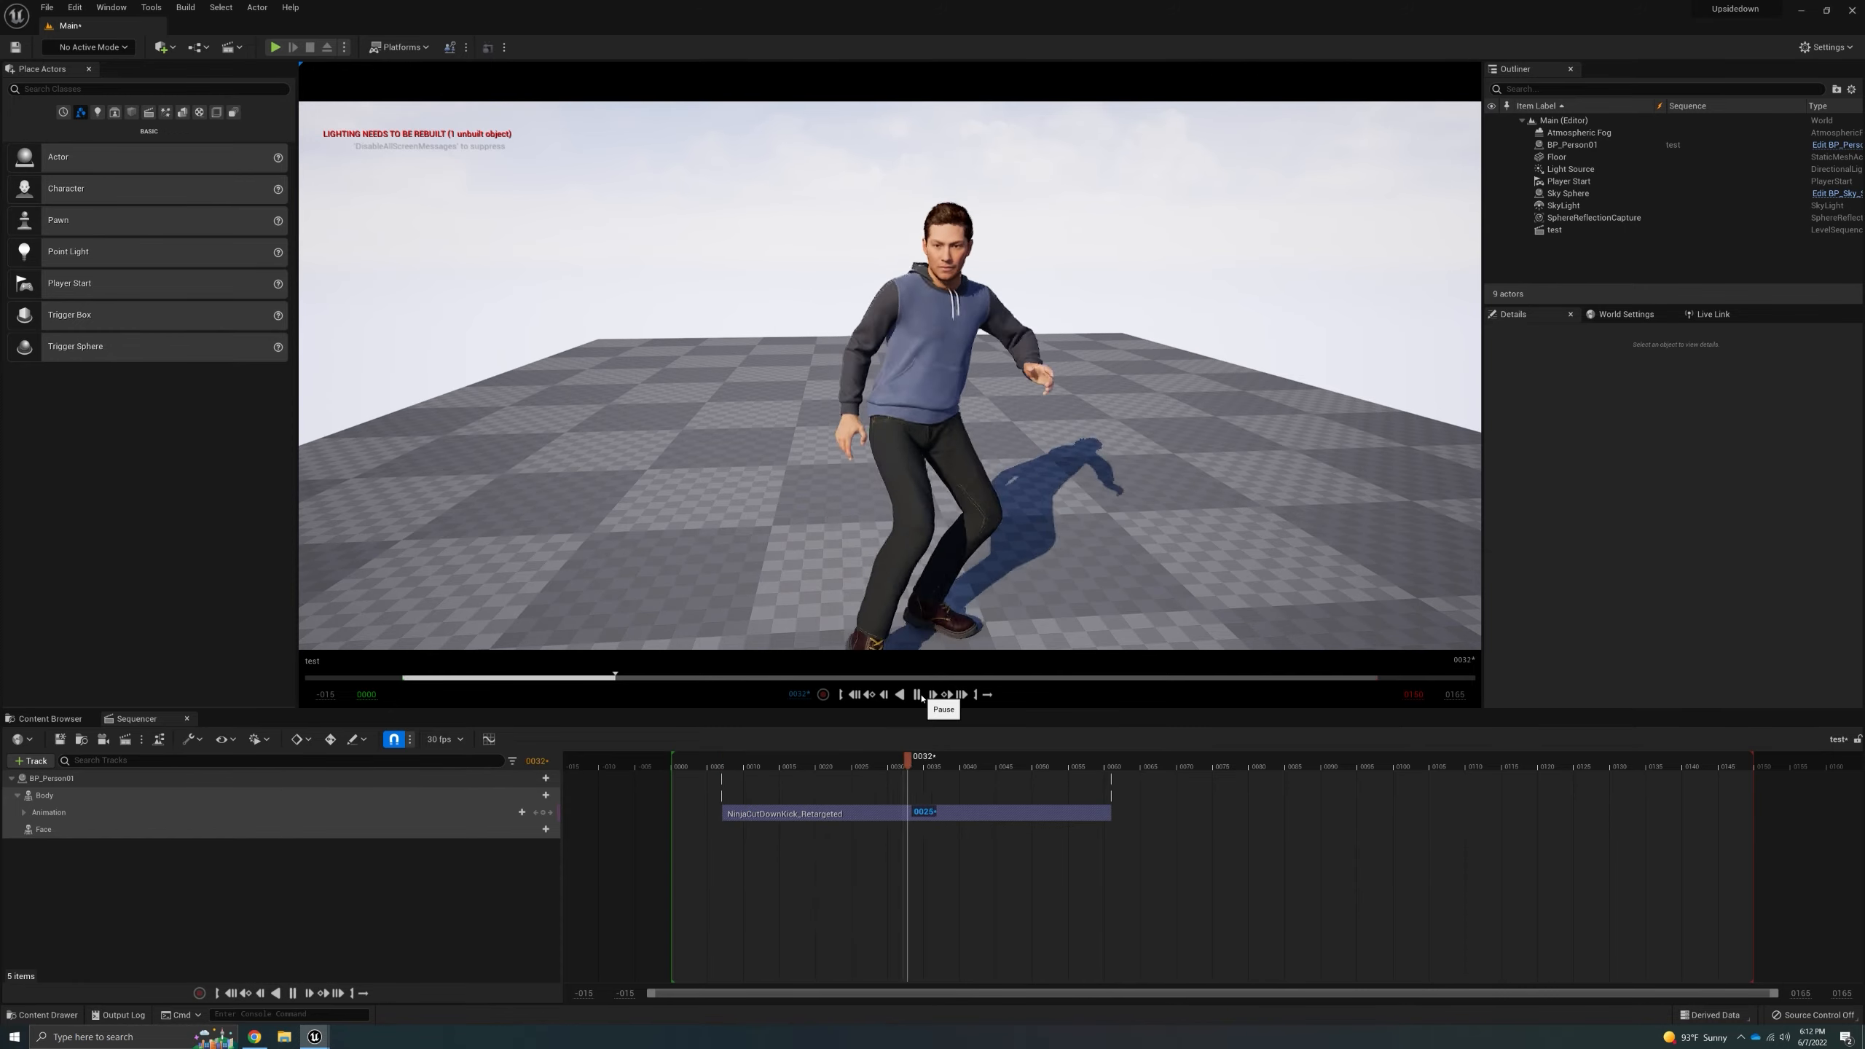
{"action": "left_click_drag", "start_coordinate": [743, 764], "coordinate": [723, 766]}
{"action": "left_click", "coordinate": [917, 698]}
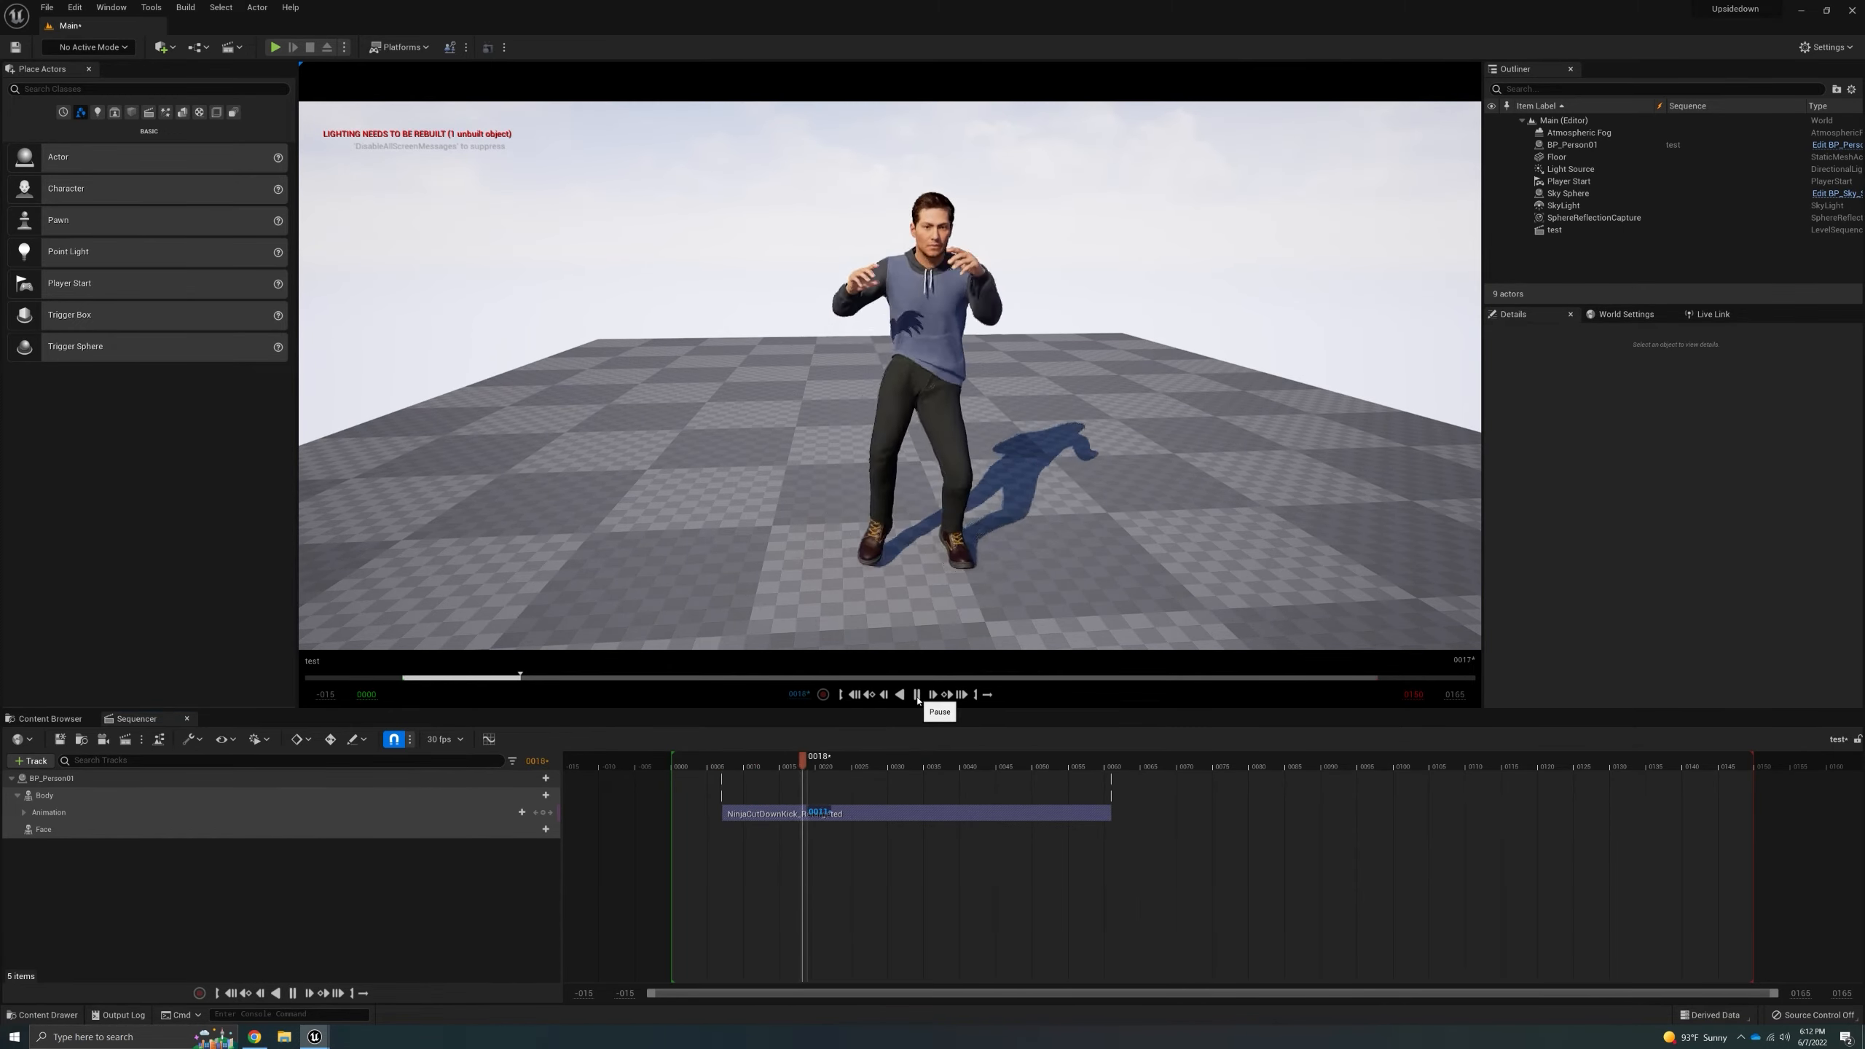
{"action": "left_click", "coordinate": [916, 698]}
{"action": "left_click_drag", "start_coordinate": [922, 765], "coordinate": [725, 778]}
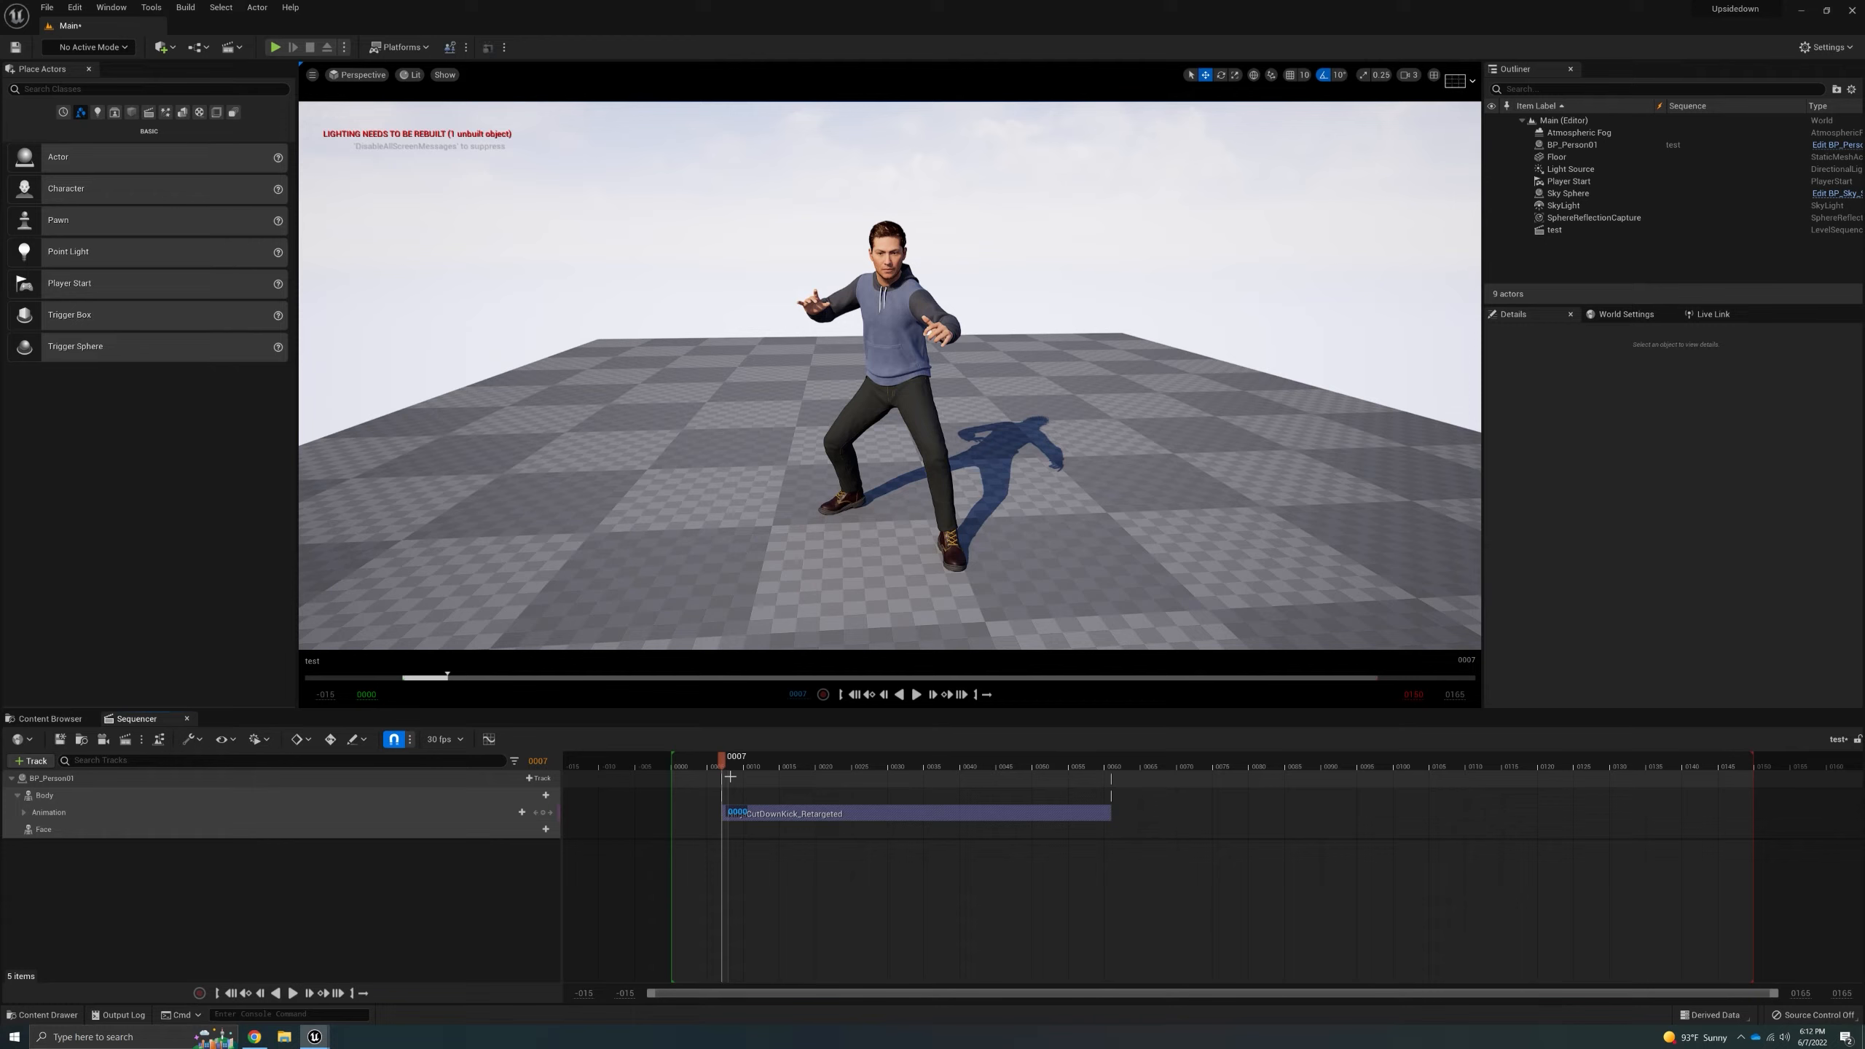
{"action": "left_click", "coordinate": [917, 695]}
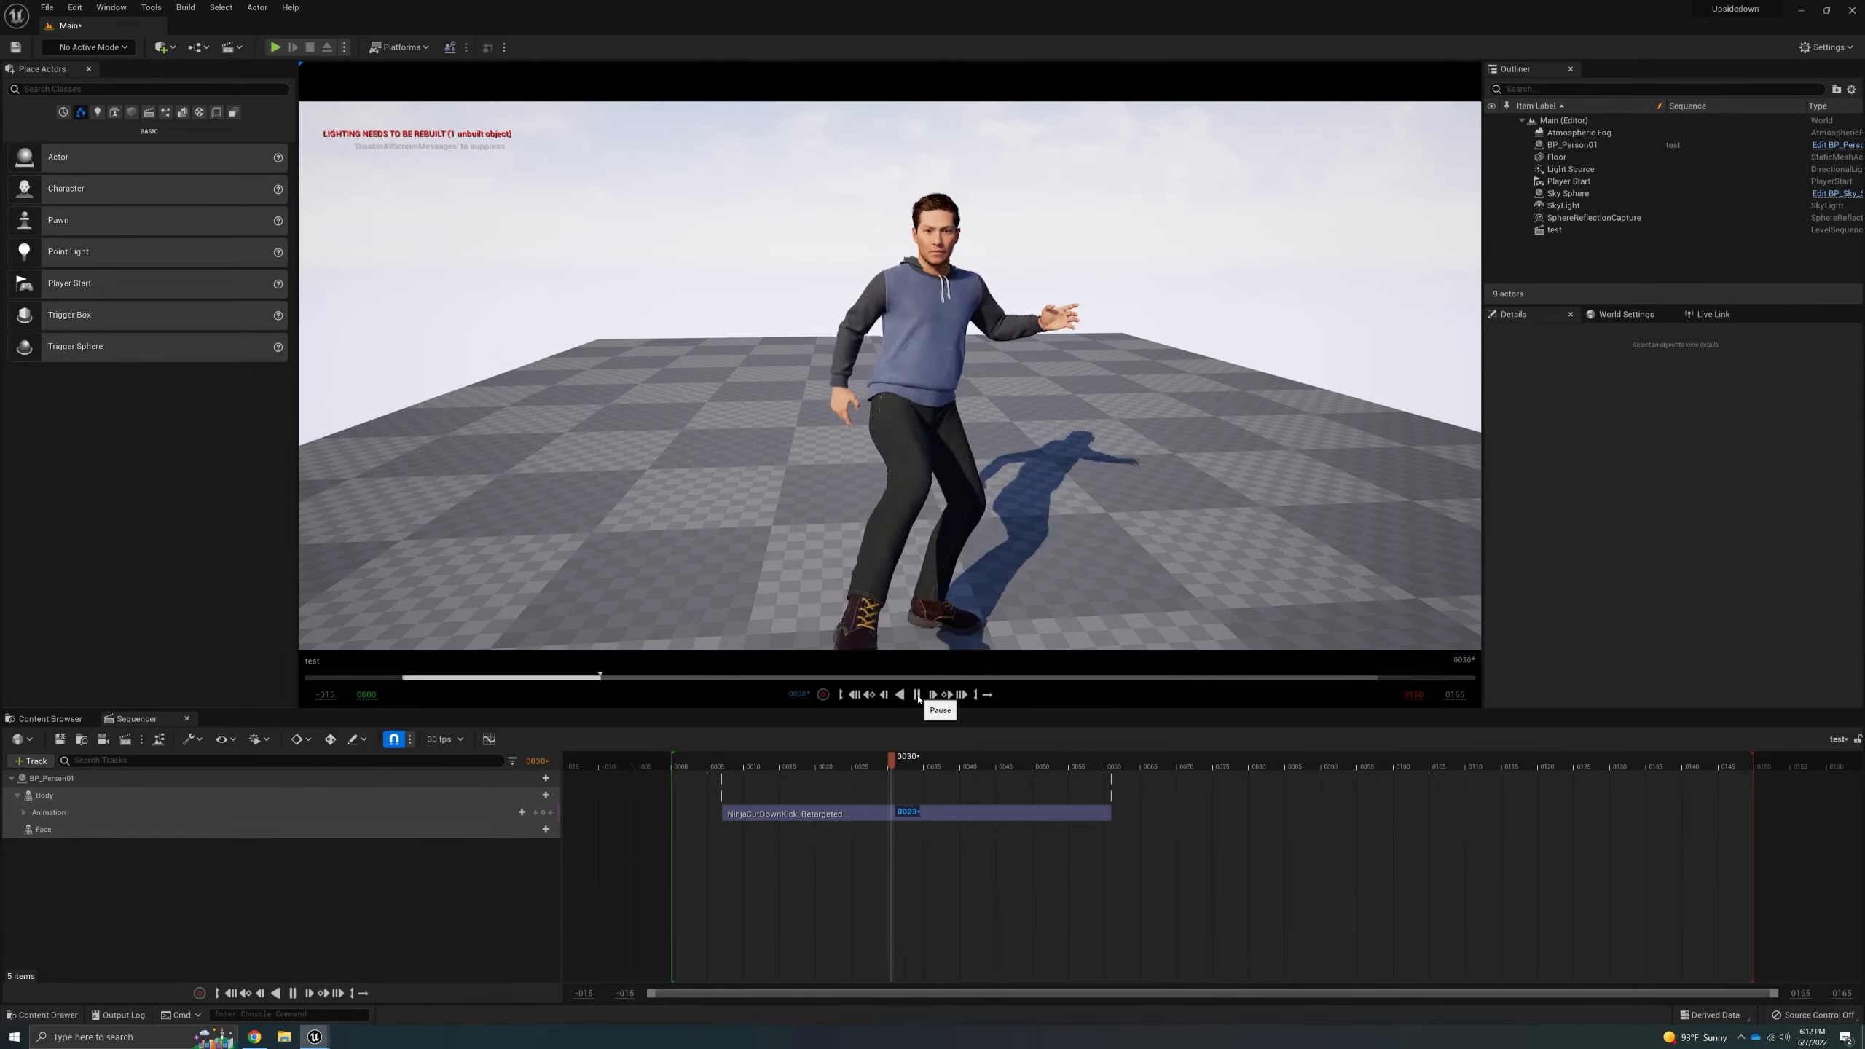
{"action": "left_click_drag", "start_coordinate": [765, 769], "coordinate": [725, 778]}
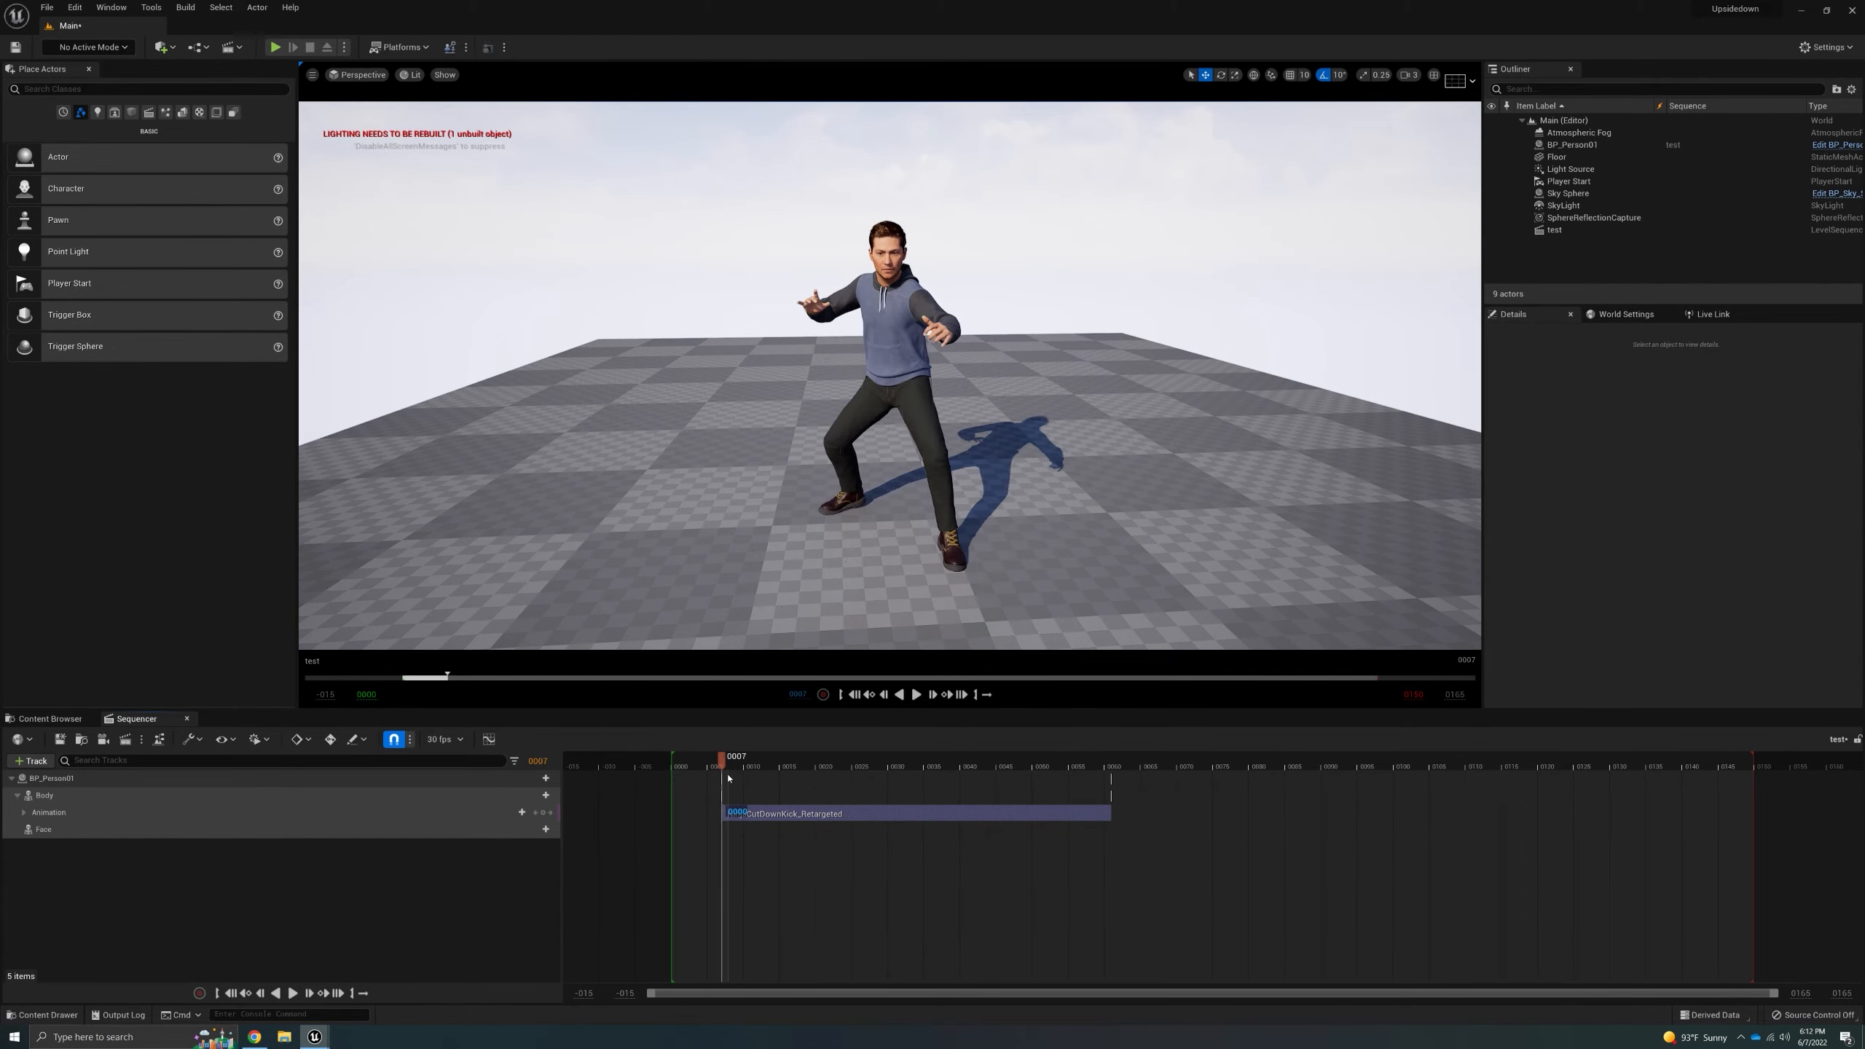
{"action": "left_click", "coordinate": [915, 701]}
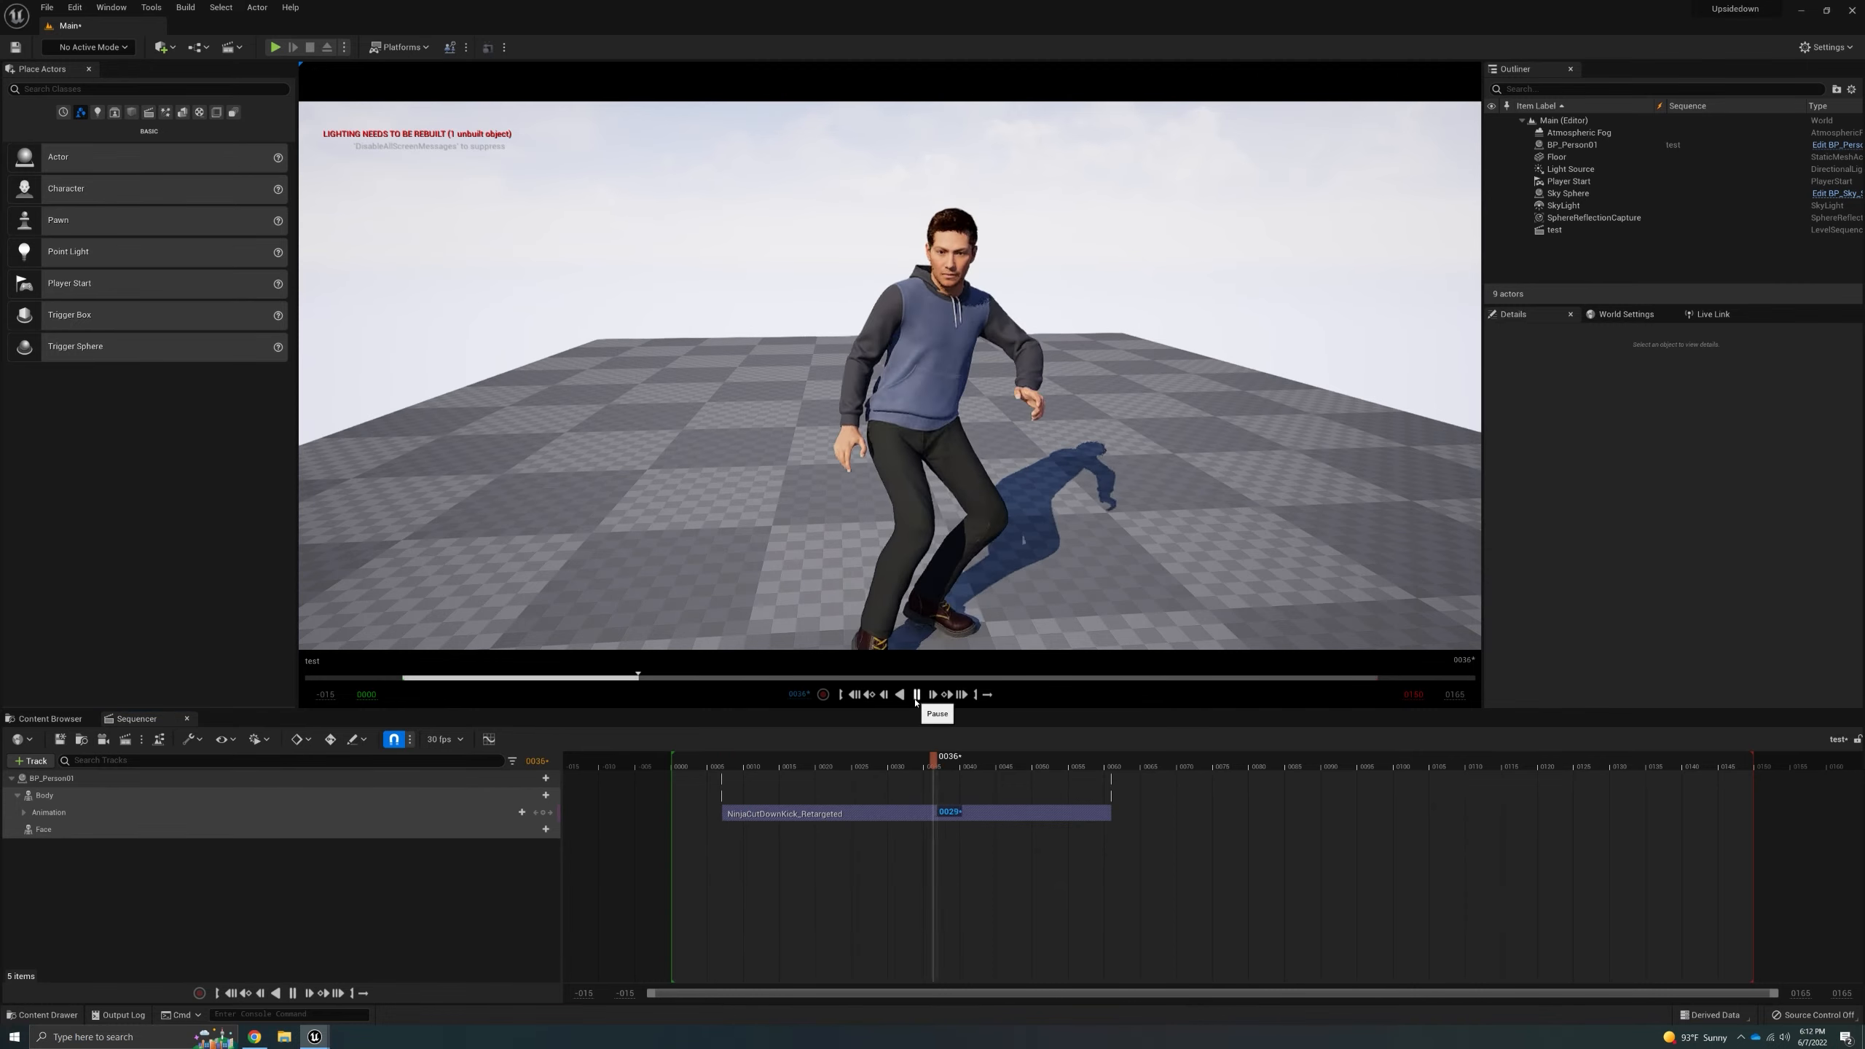
{"action": "left_click", "coordinate": [916, 701]}
{"action": "left_click_drag", "start_coordinate": [922, 770], "coordinate": [726, 783]}
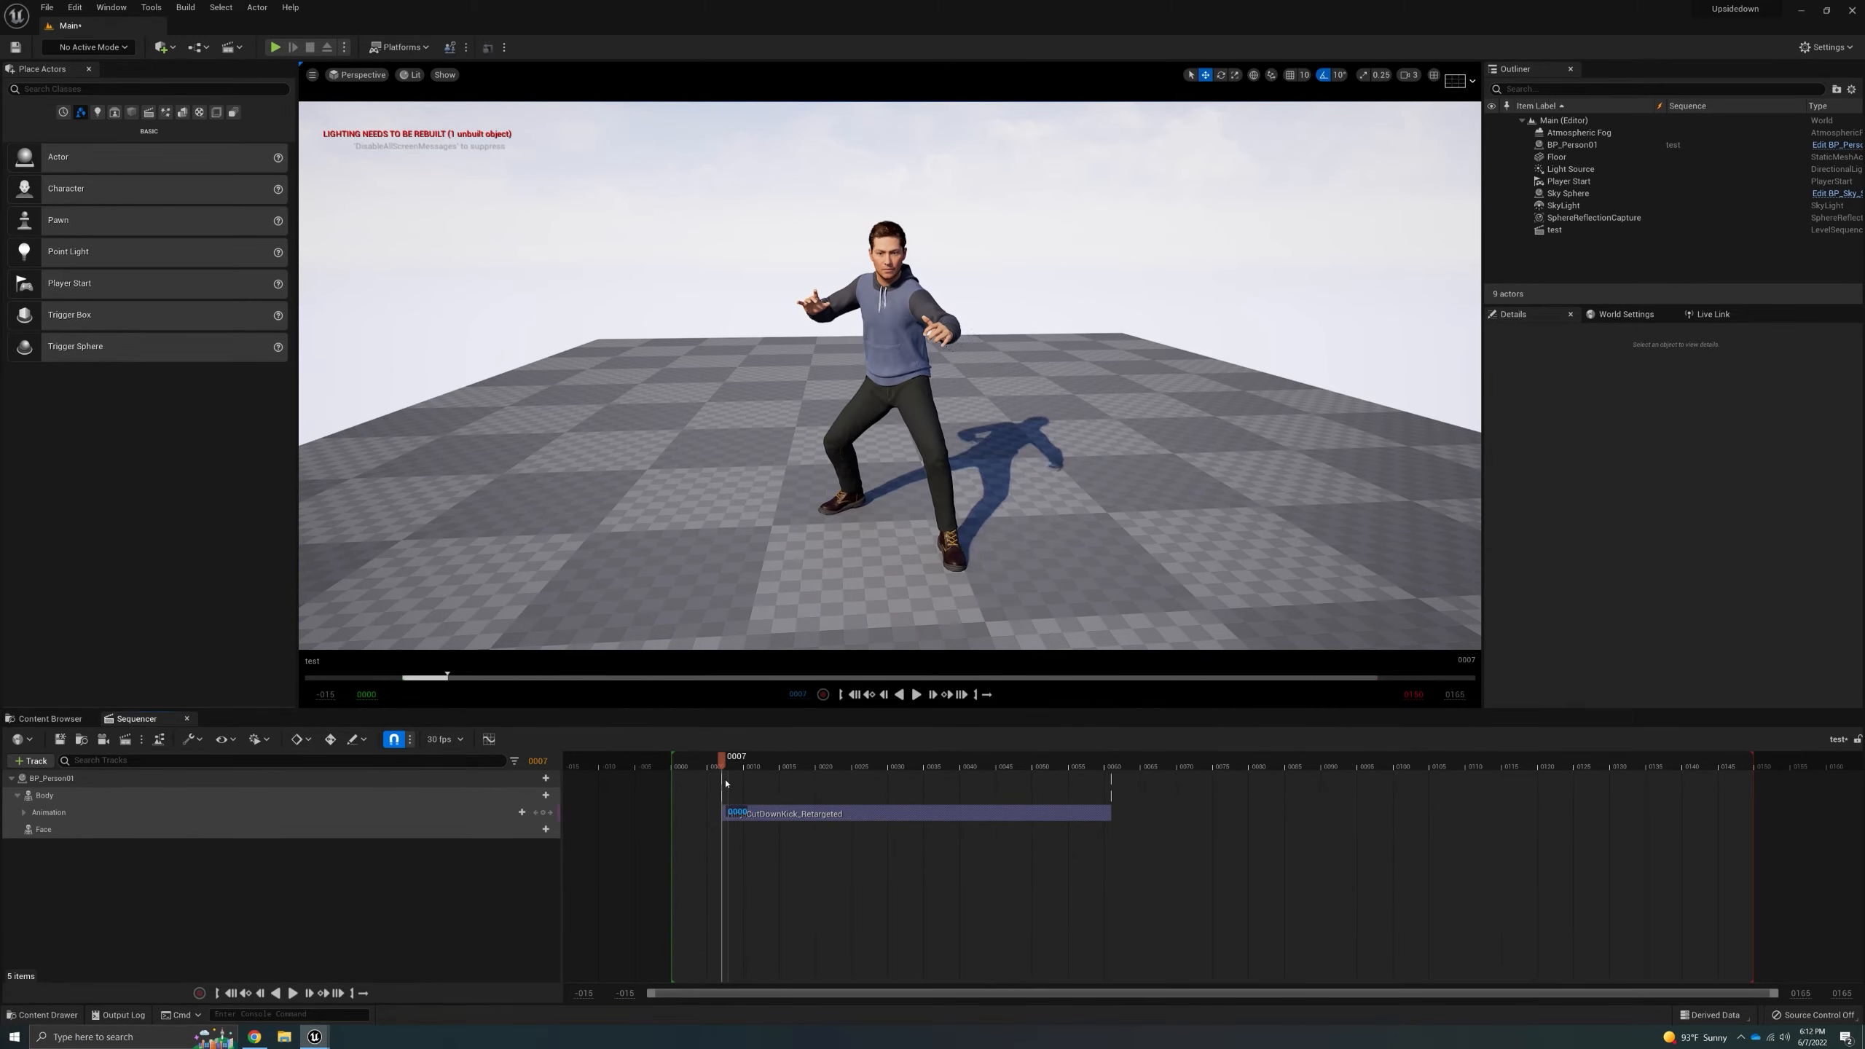
{"action": "left_click", "coordinate": [916, 695]}
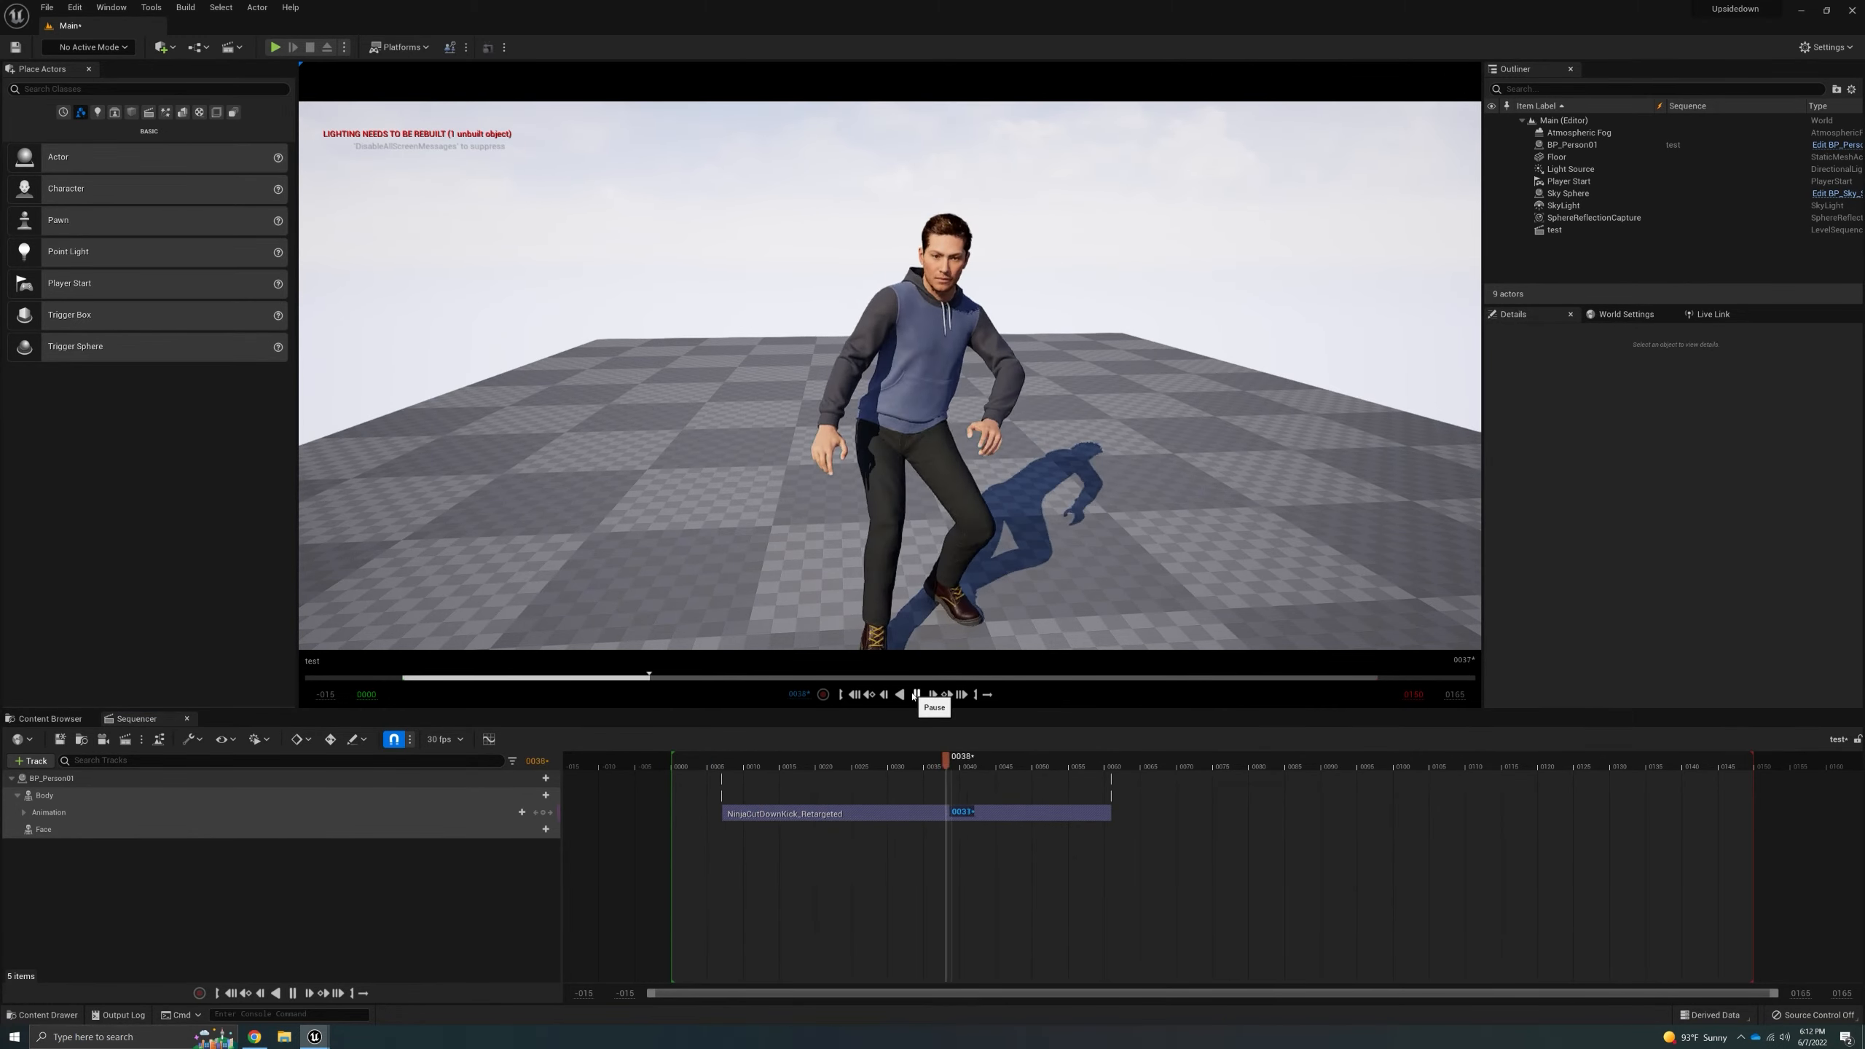
{"action": "left_click", "coordinate": [915, 695]}
{"action": "left_click_drag", "start_coordinate": [980, 762], "coordinate": [722, 768]}
{"action": "left_click", "coordinate": [917, 695]}
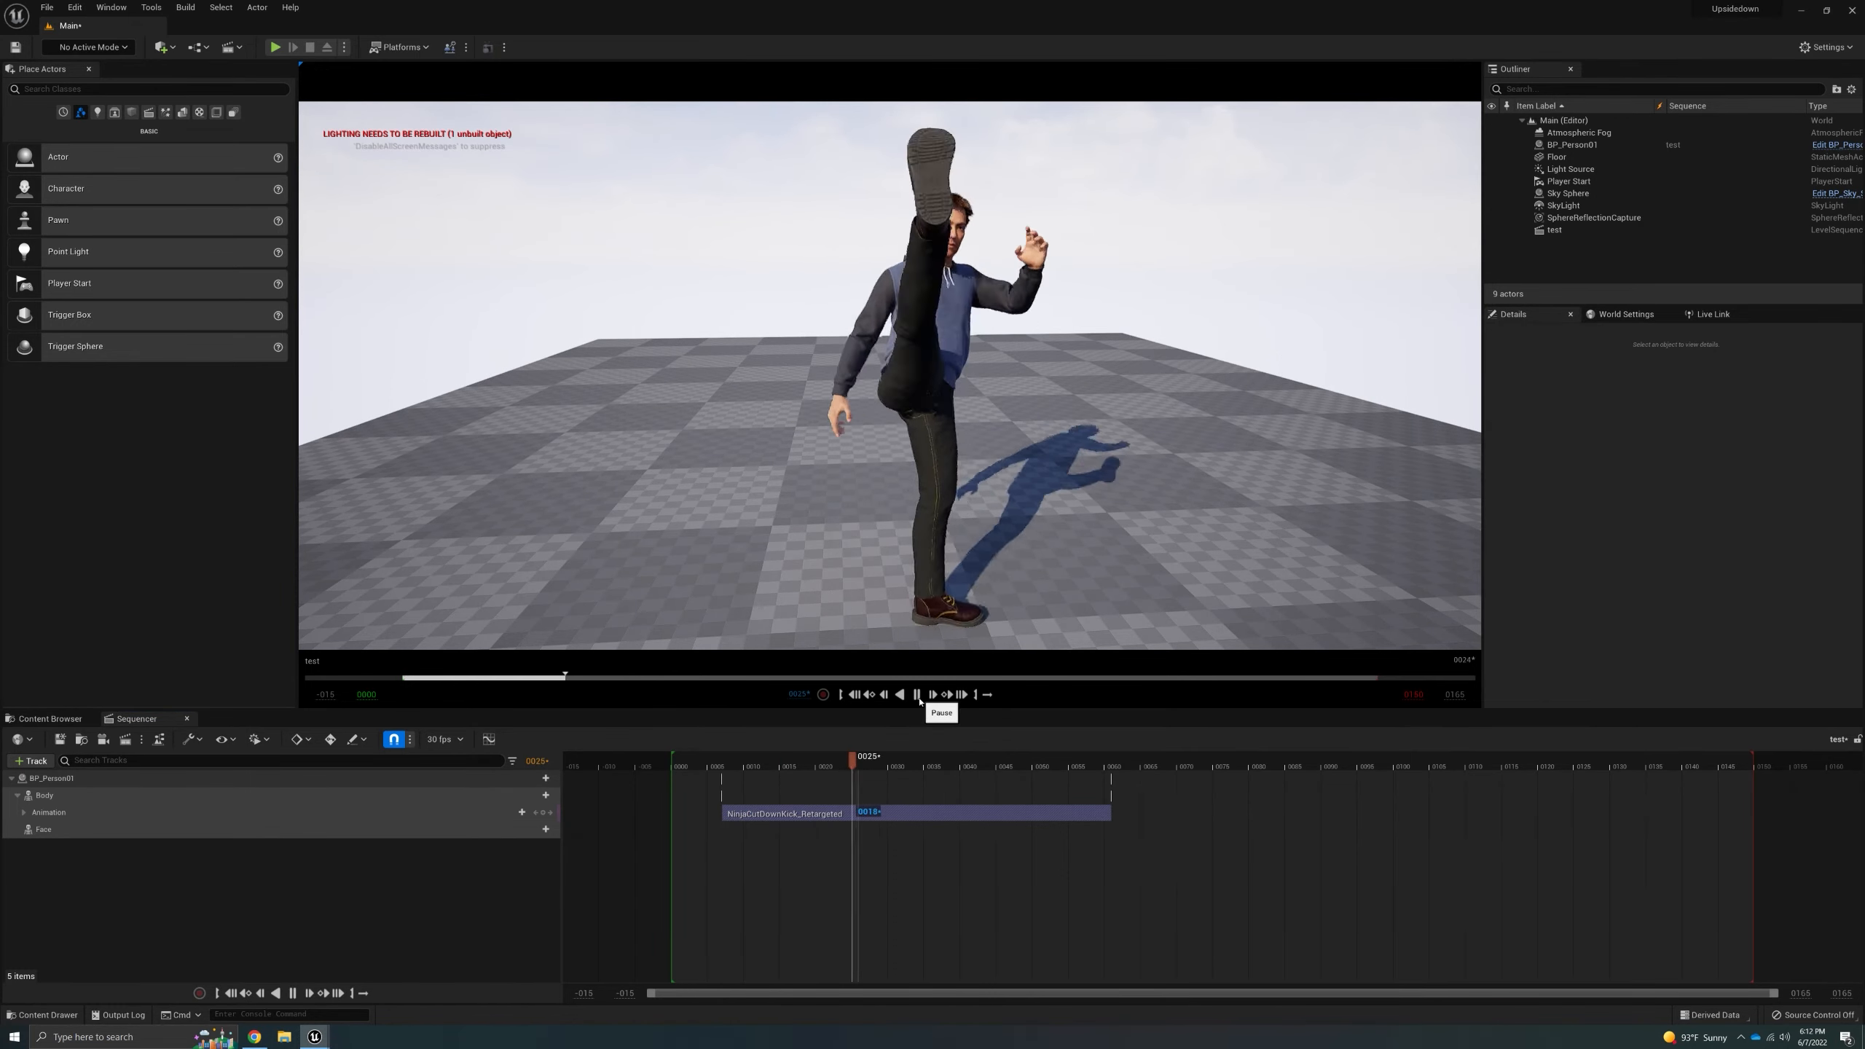
{"action": "left_click", "coordinate": [918, 695]}
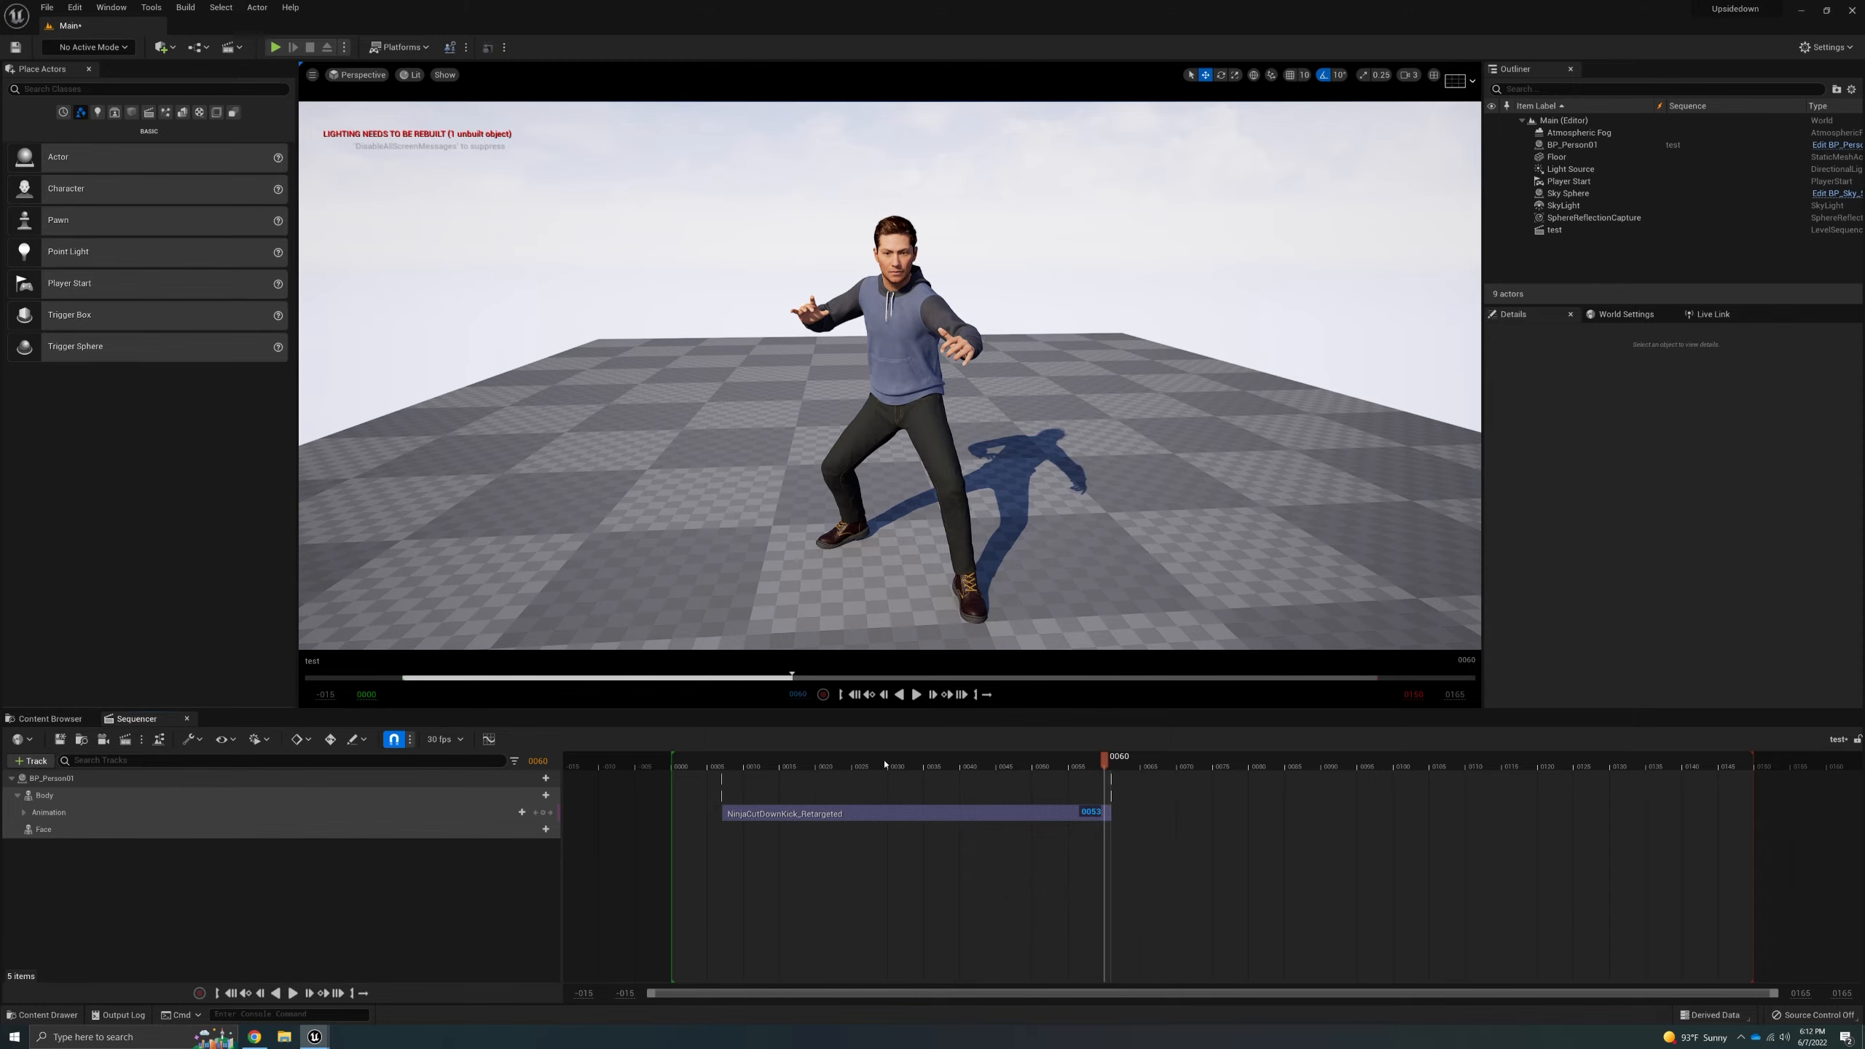
- Replay the NinjaCutDownKick_Retargeted clip from frame 7 past its end, and return the playhead to frame 10
{"action": "left_click_drag", "start_coordinate": [729, 788], "coordinate": [720, 830]}
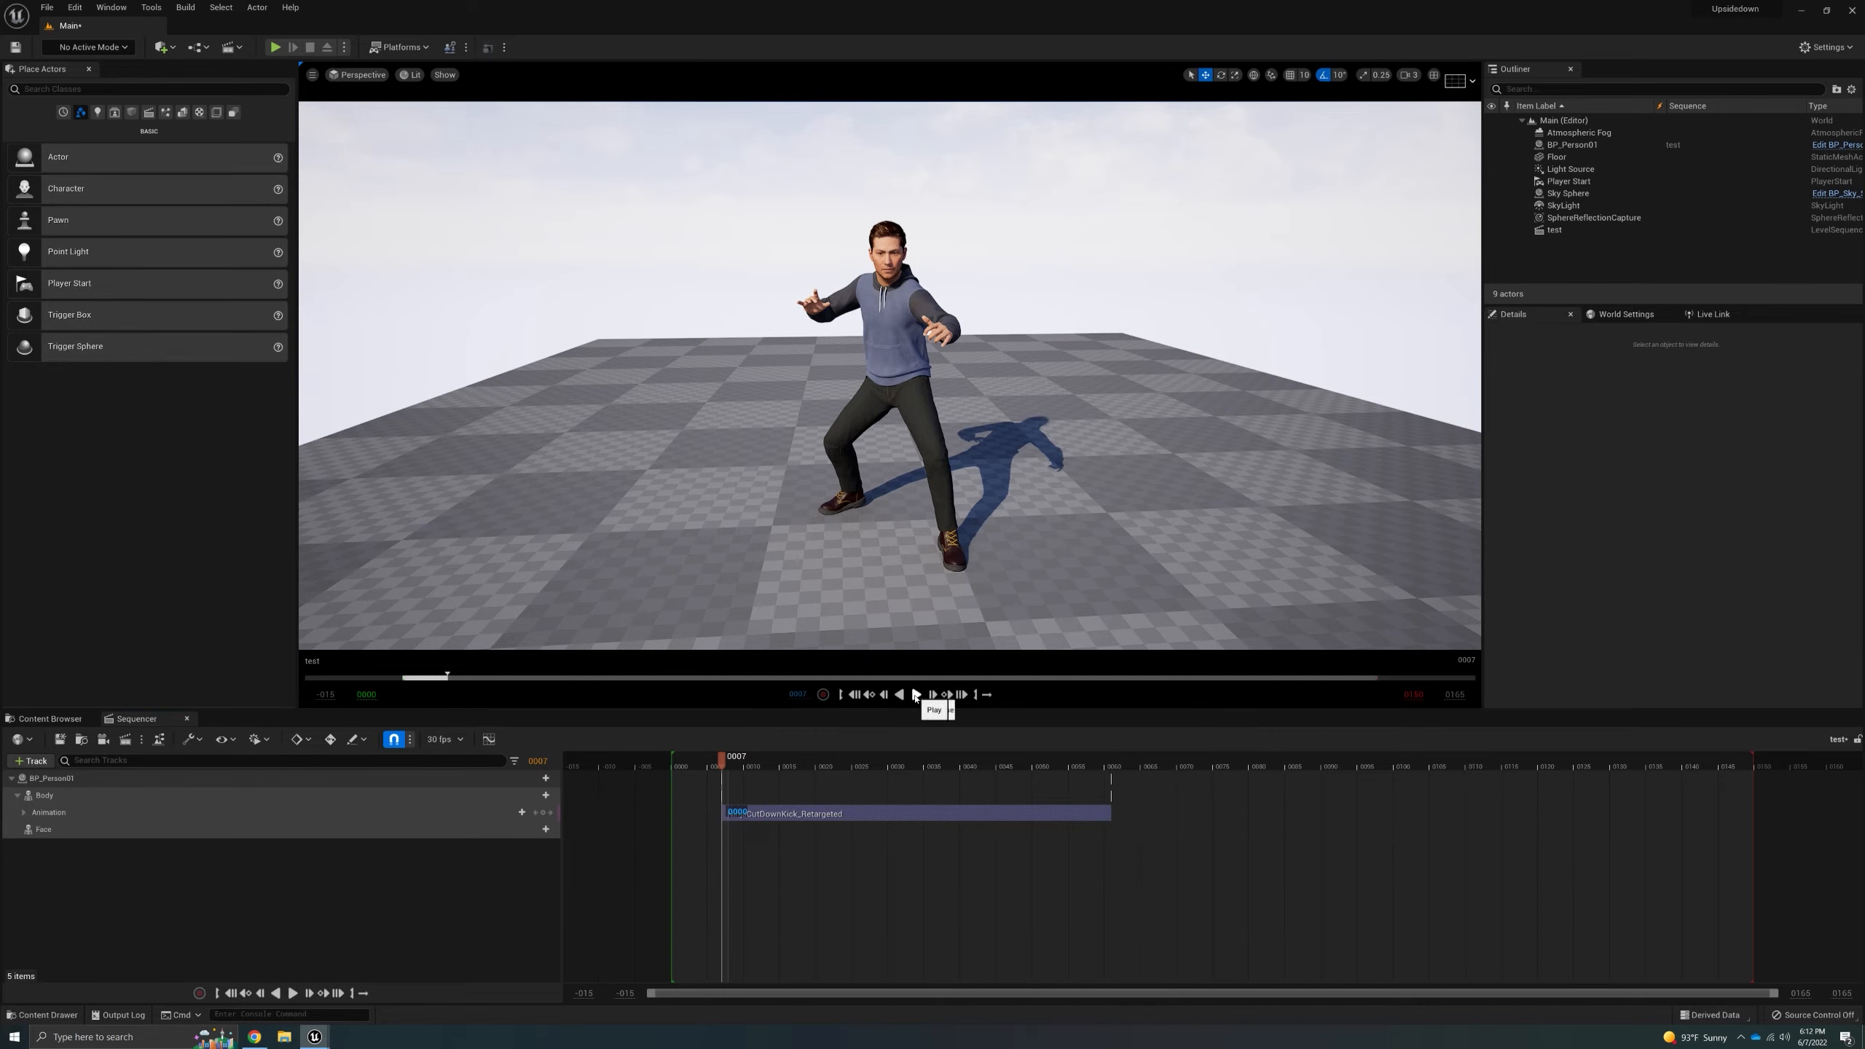
{"action": "left_click", "coordinate": [916, 695]}
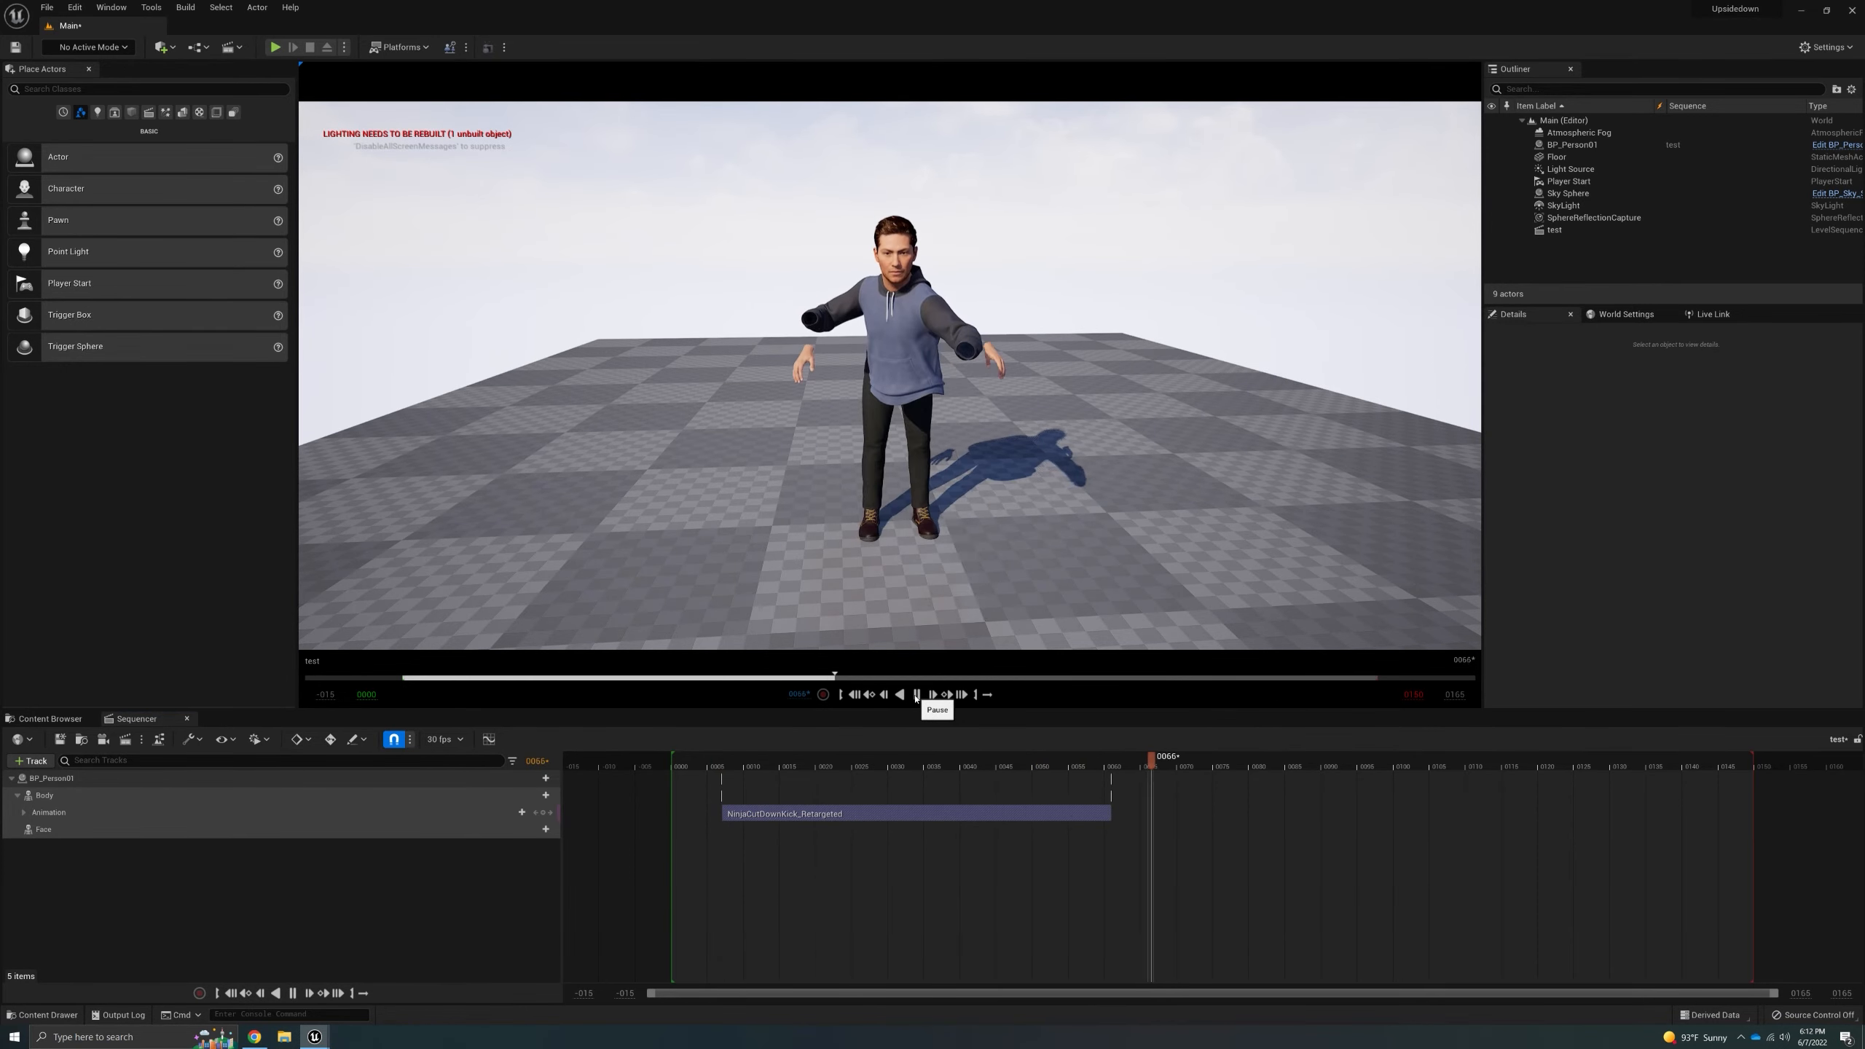
{"action": "left_click", "coordinate": [915, 697]}
{"action": "left_click_drag", "start_coordinate": [878, 761], "coordinate": [748, 778]}
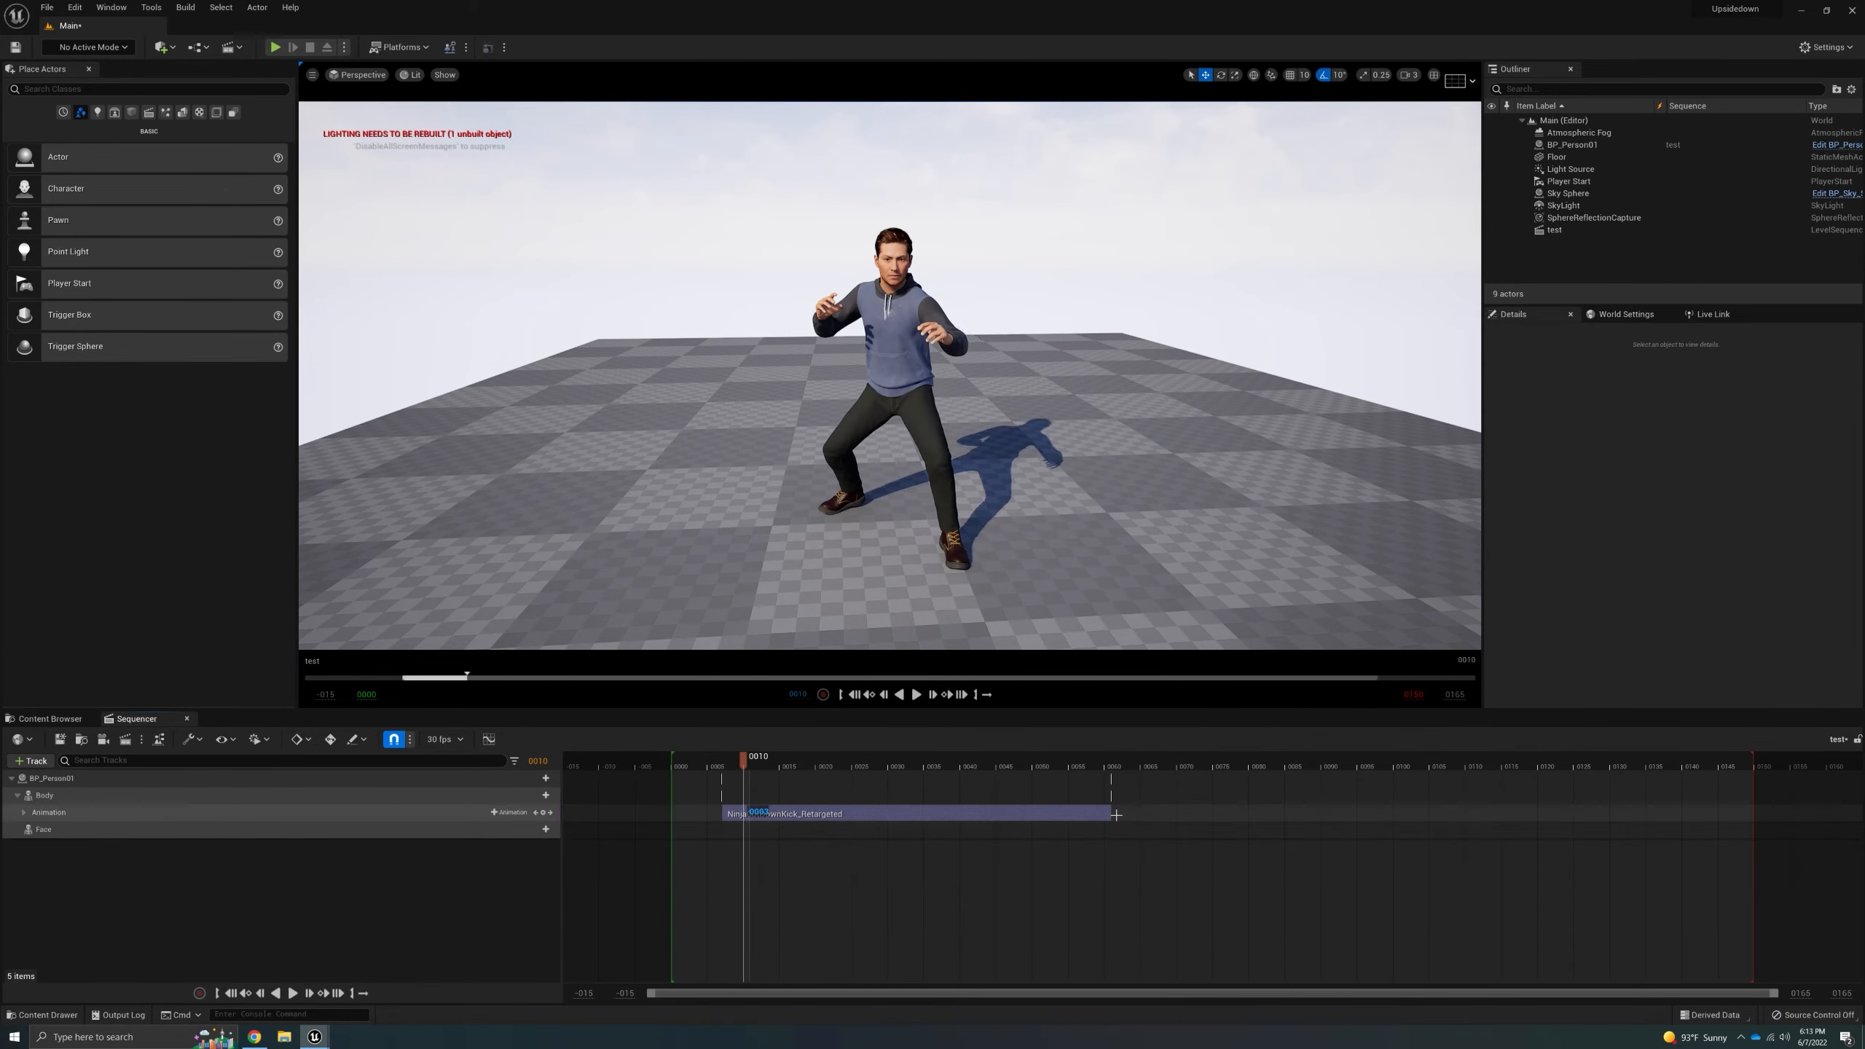
- Extend the kick clip to fill the whole playback range from frame 0, and play it back from the start
{"action": "left_click_drag", "start_coordinate": [1068, 814], "coordinate": [1751, 813]}
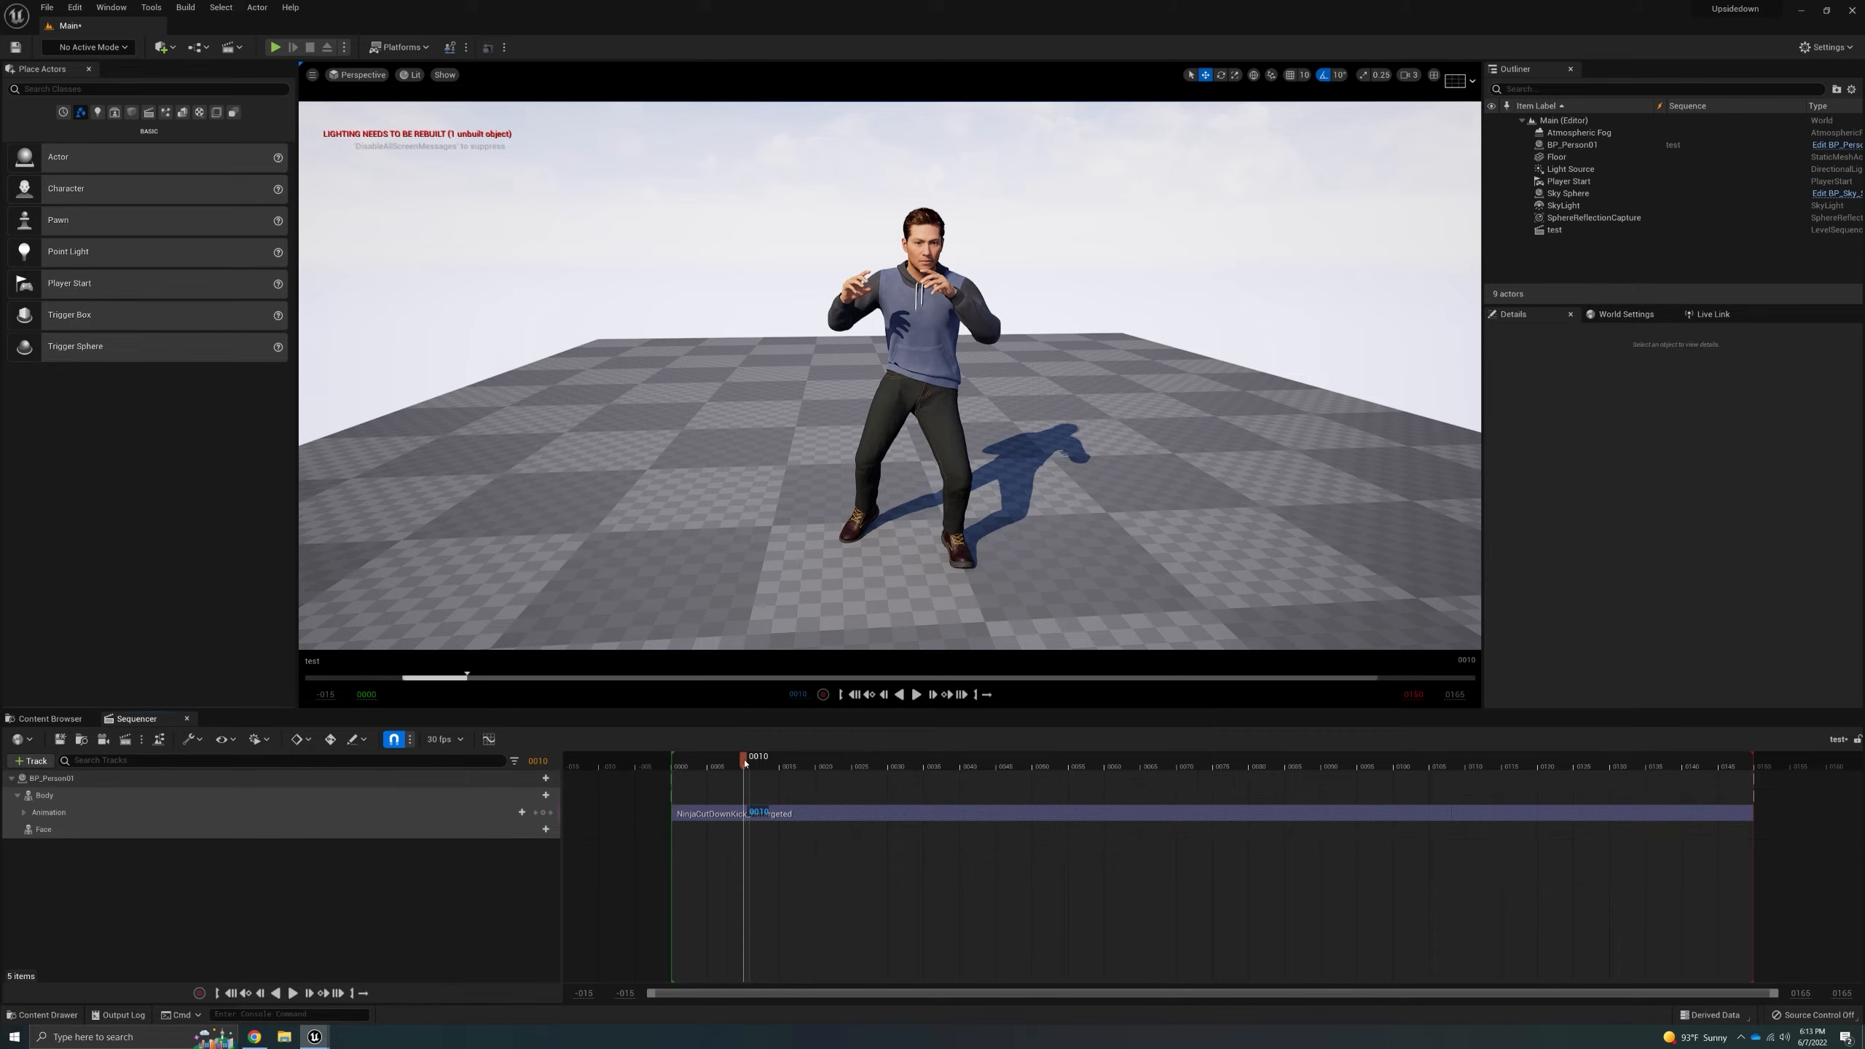
{"action": "left_click_drag", "start_coordinate": [743, 777], "coordinate": [668, 777]}
{"action": "left_click", "coordinate": [916, 694]}
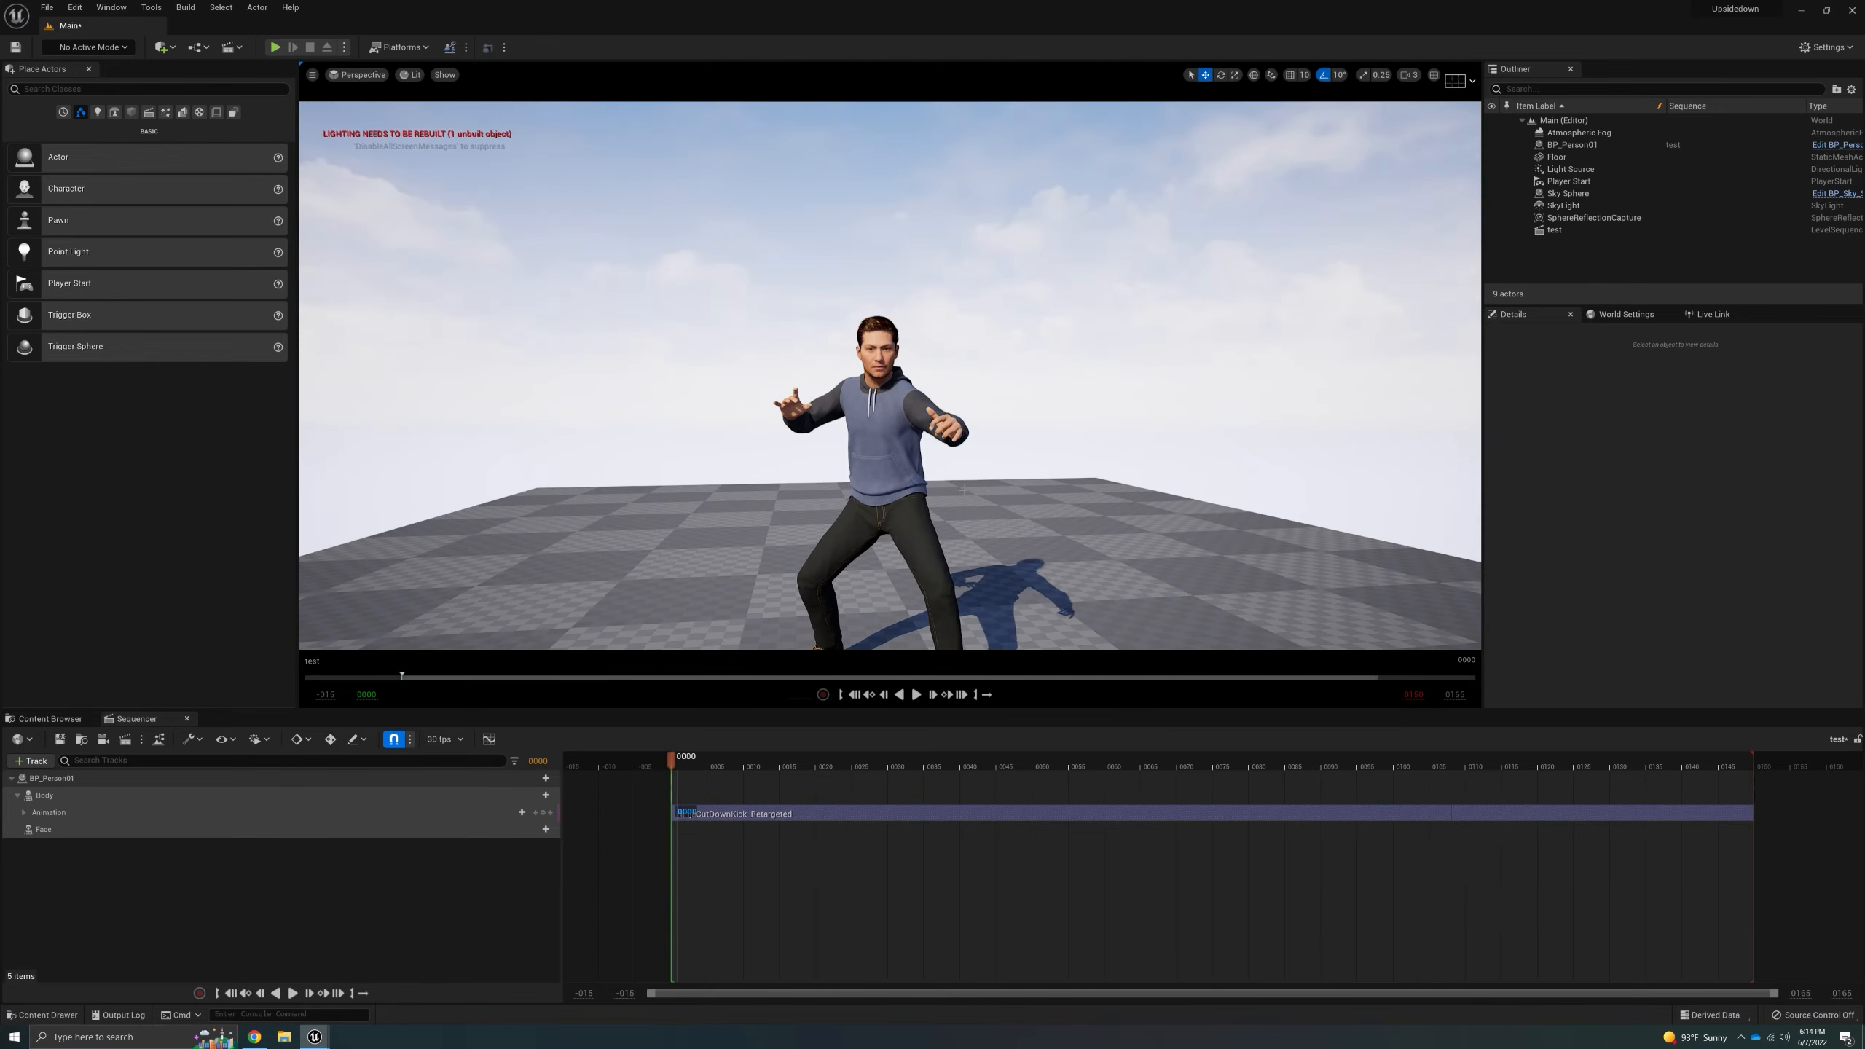
{"action": "key", "text": "s"}
{"action": "right_click_drag", "start_coordinate": [1016, 364], "coordinate": [973, 426]}
{"action": "key", "text": "w"}
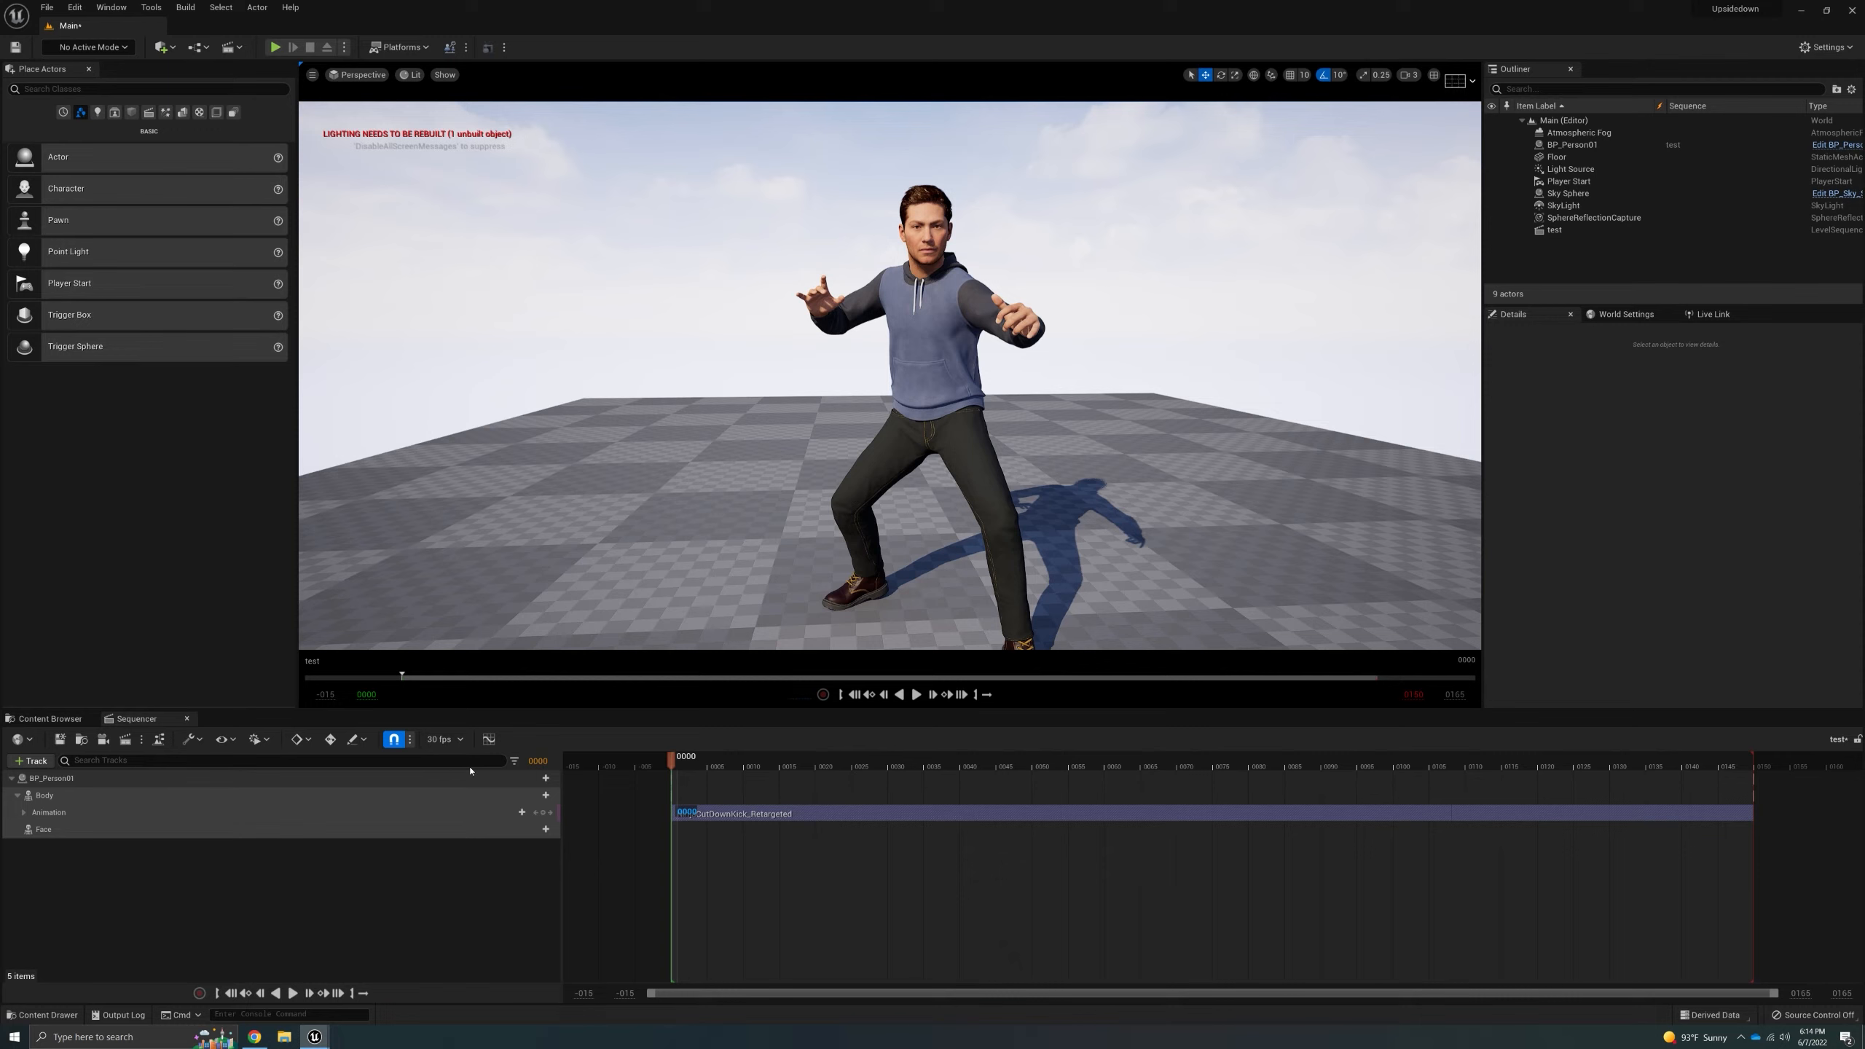
{"action": "left_click_drag", "start_coordinate": [803, 676], "coordinate": [409, 727]}
{"action": "scroll", "coordinate": [818, 568], "scroll_direction": "down", "scroll_amount": 5}
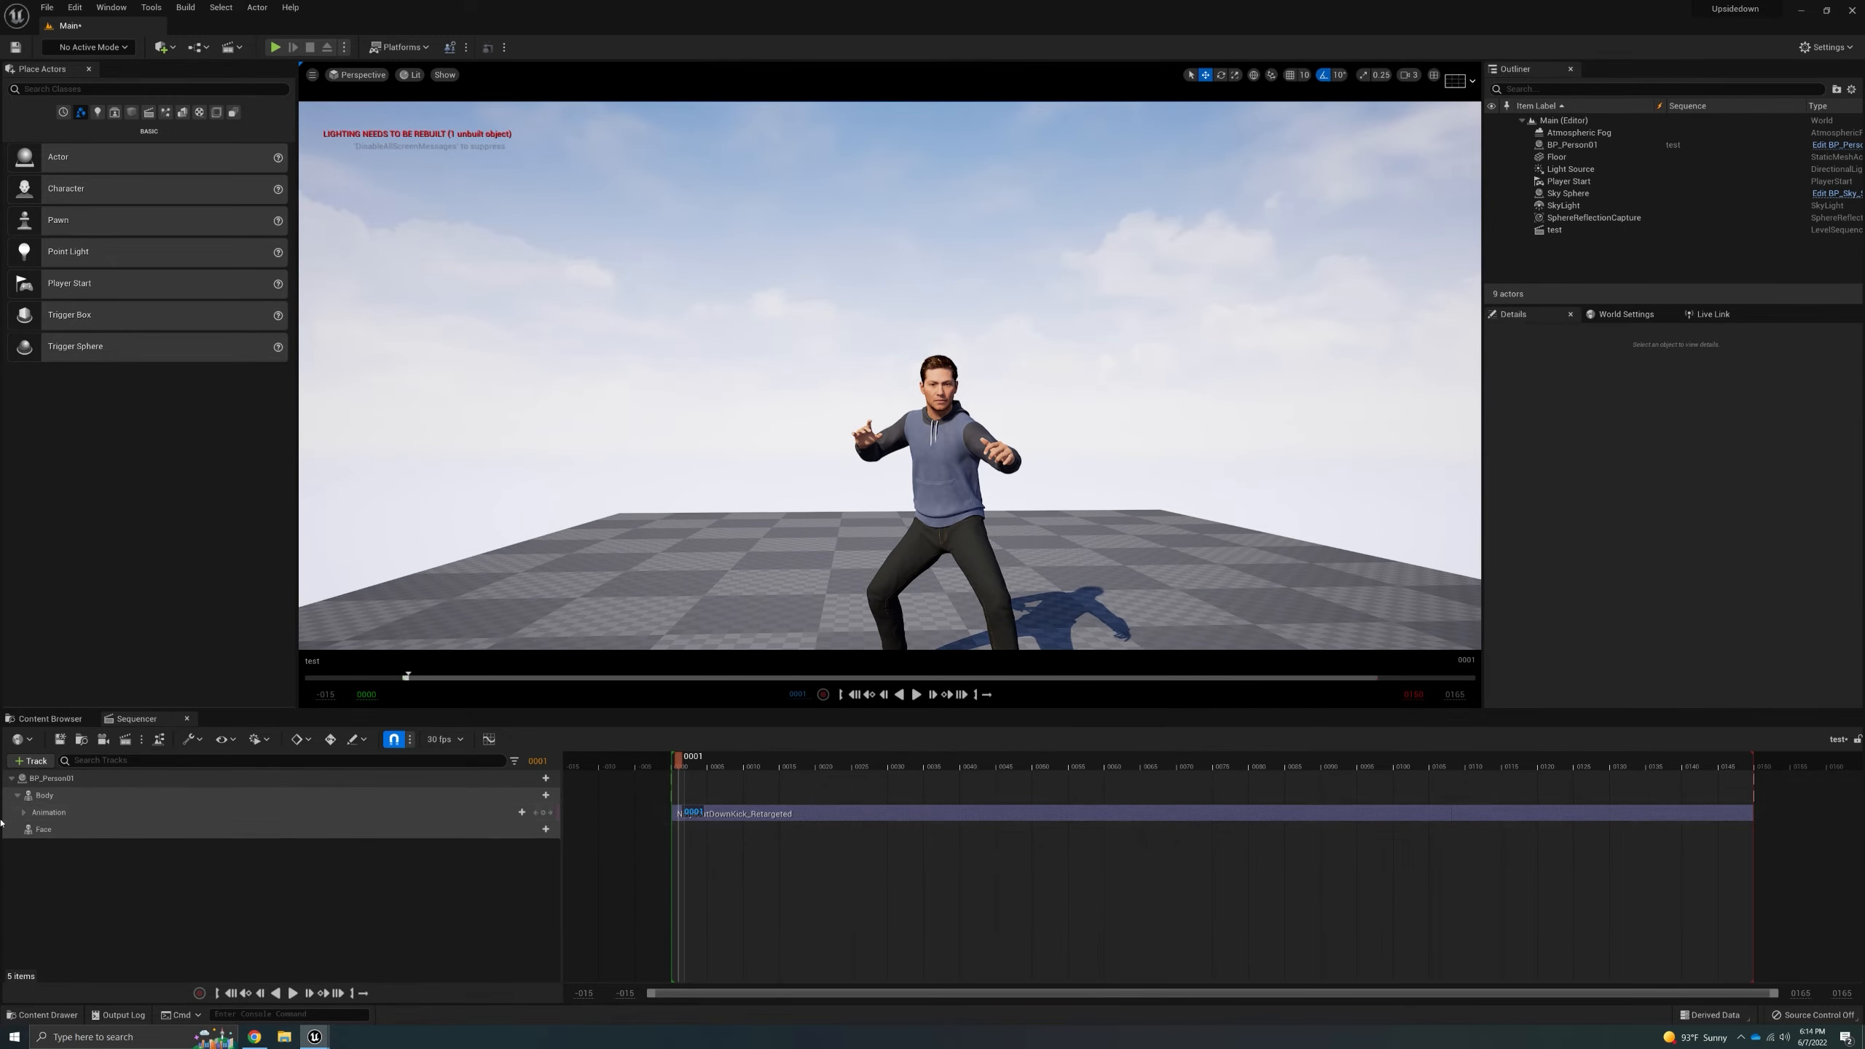
- Bake the Body's kick animation to MetaHuman_ControlRig, keeping the default export options and key reduction off
{"action": "right_click", "coordinate": [69, 798]}
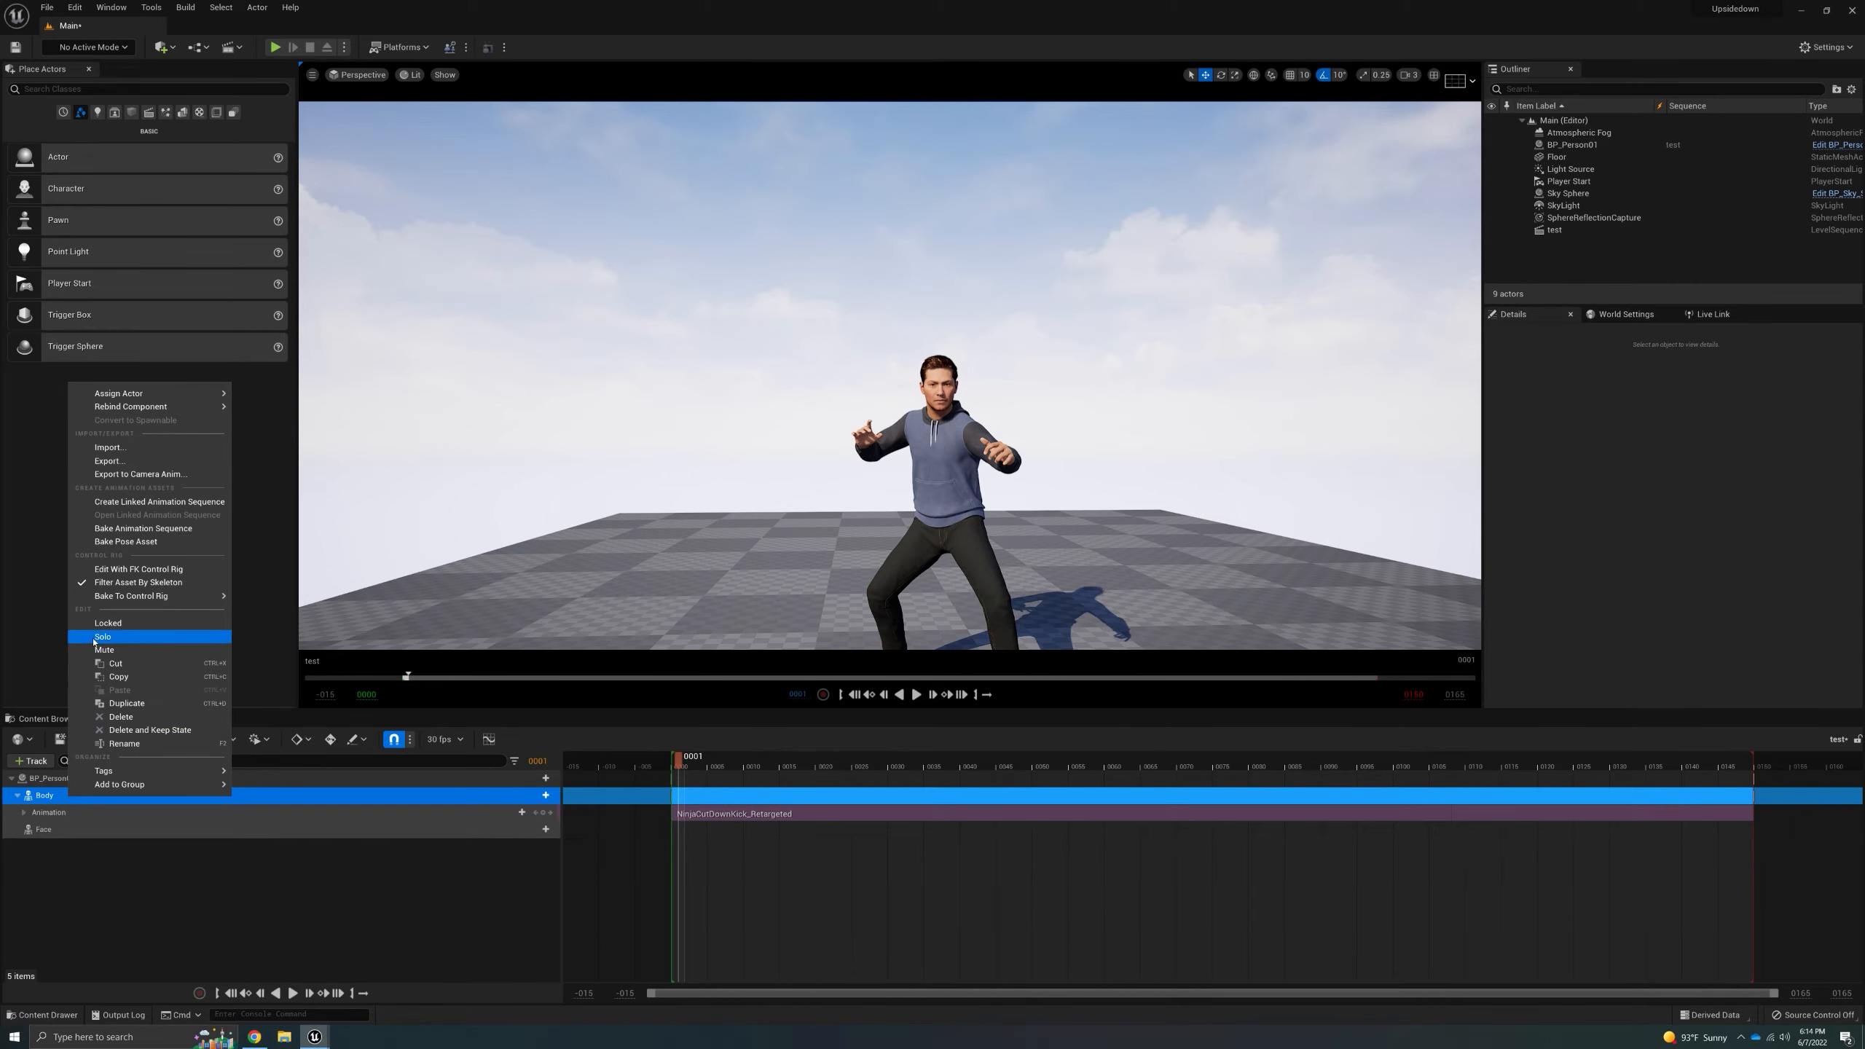
{"action": "mouse_move", "coordinate": [212, 596]}
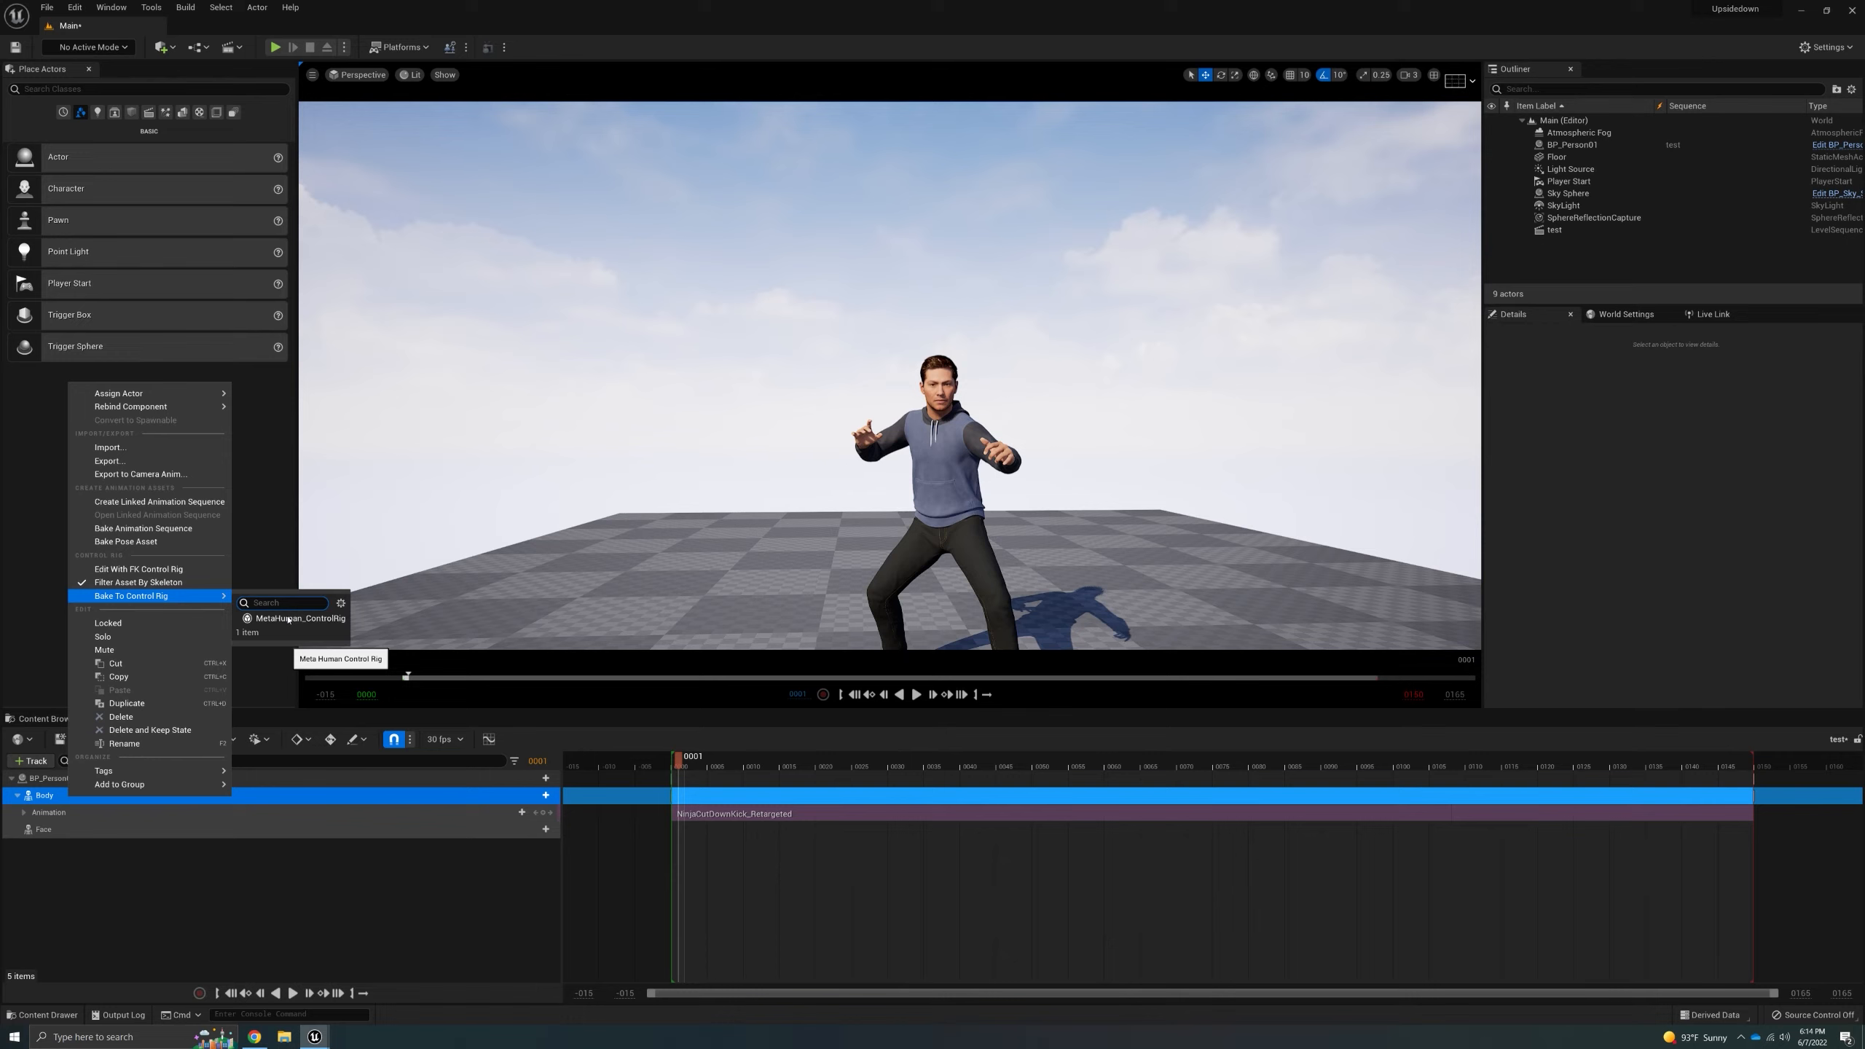
{"action": "left_click", "coordinate": [288, 619]}
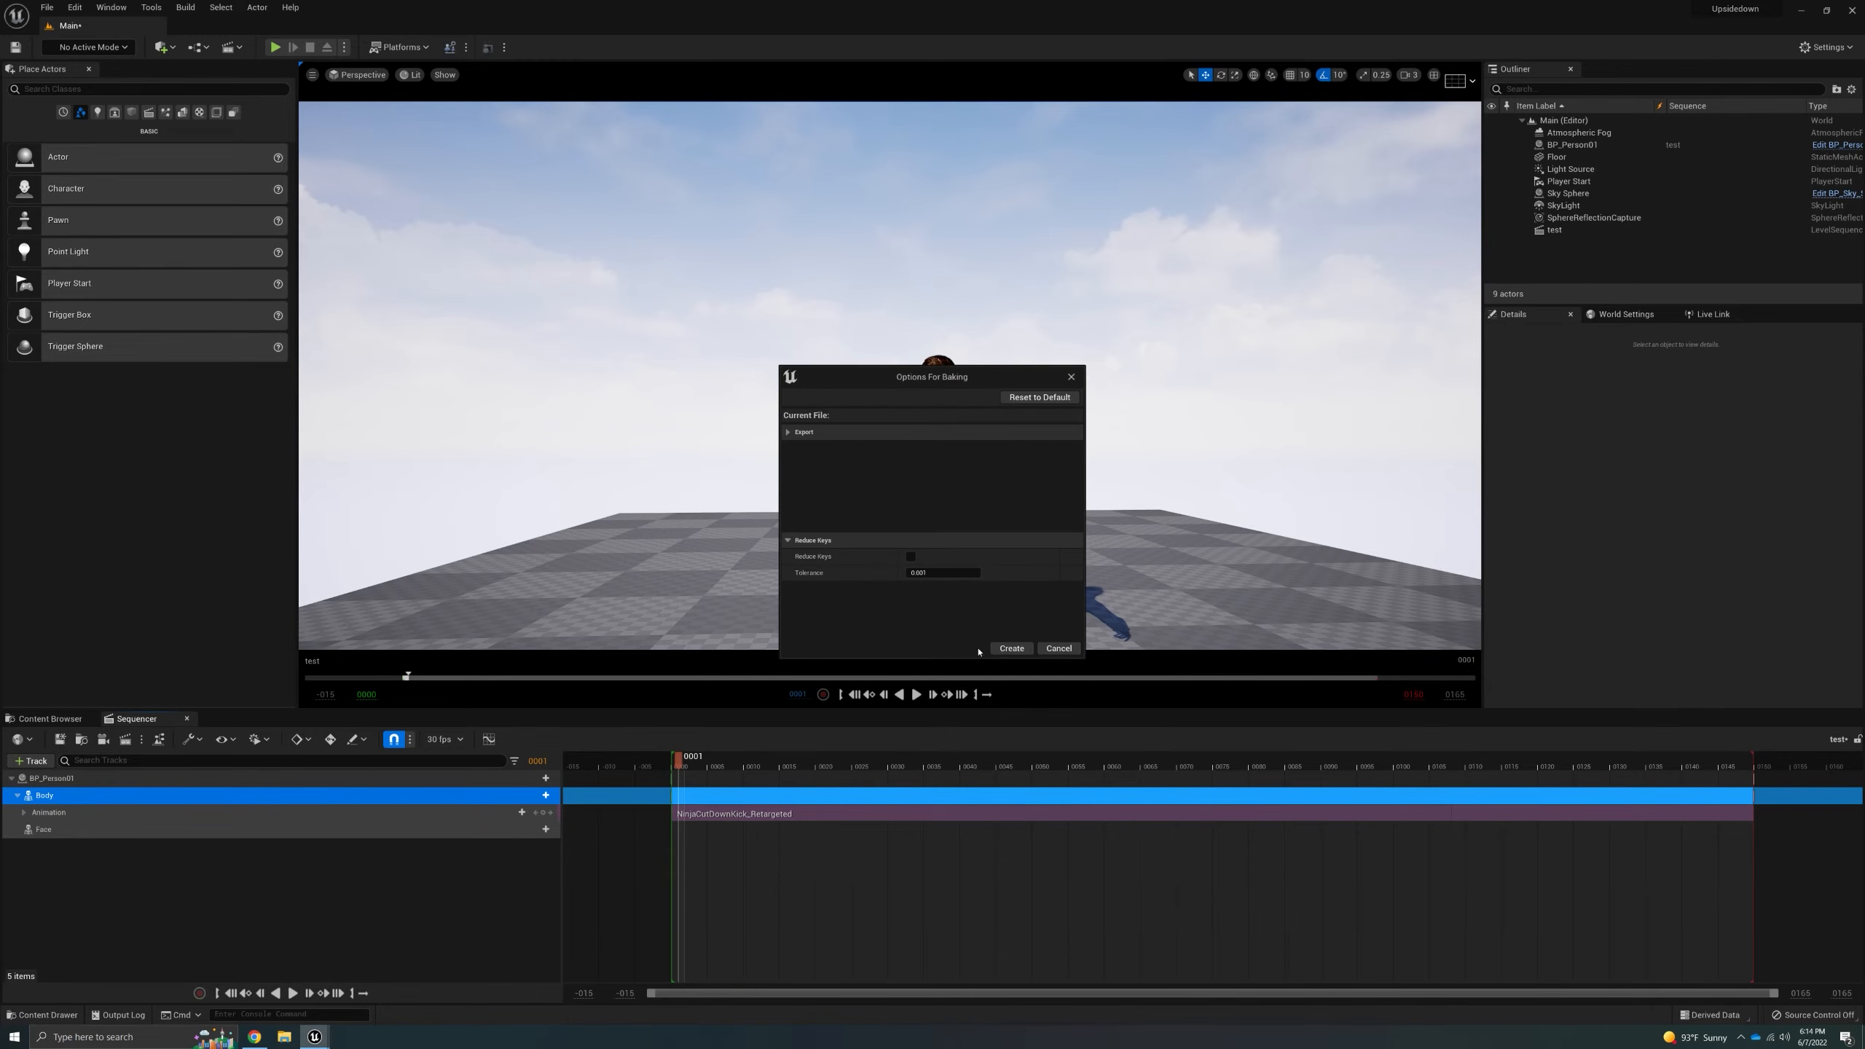
{"action": "left_click", "coordinate": [787, 433]}
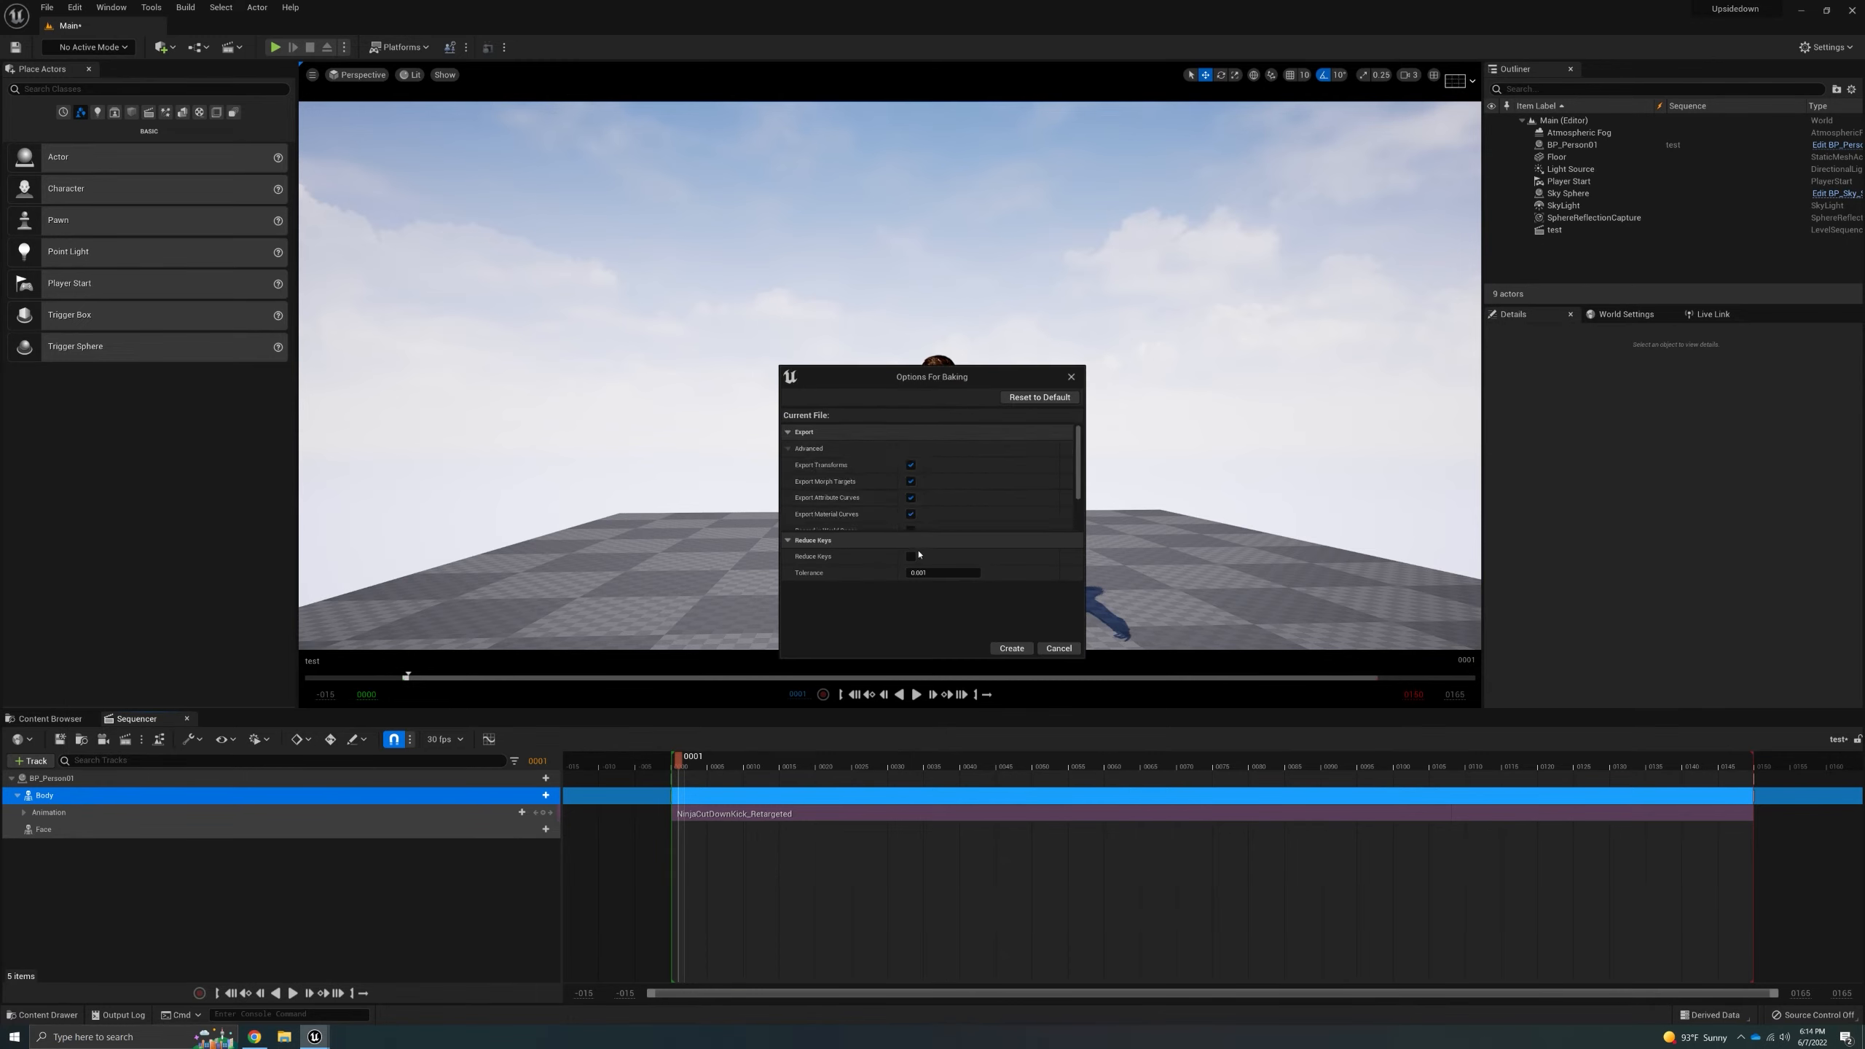
{"action": "scroll", "coordinate": [1067, 518], "scroll_direction": "down", "scroll_amount": 2}
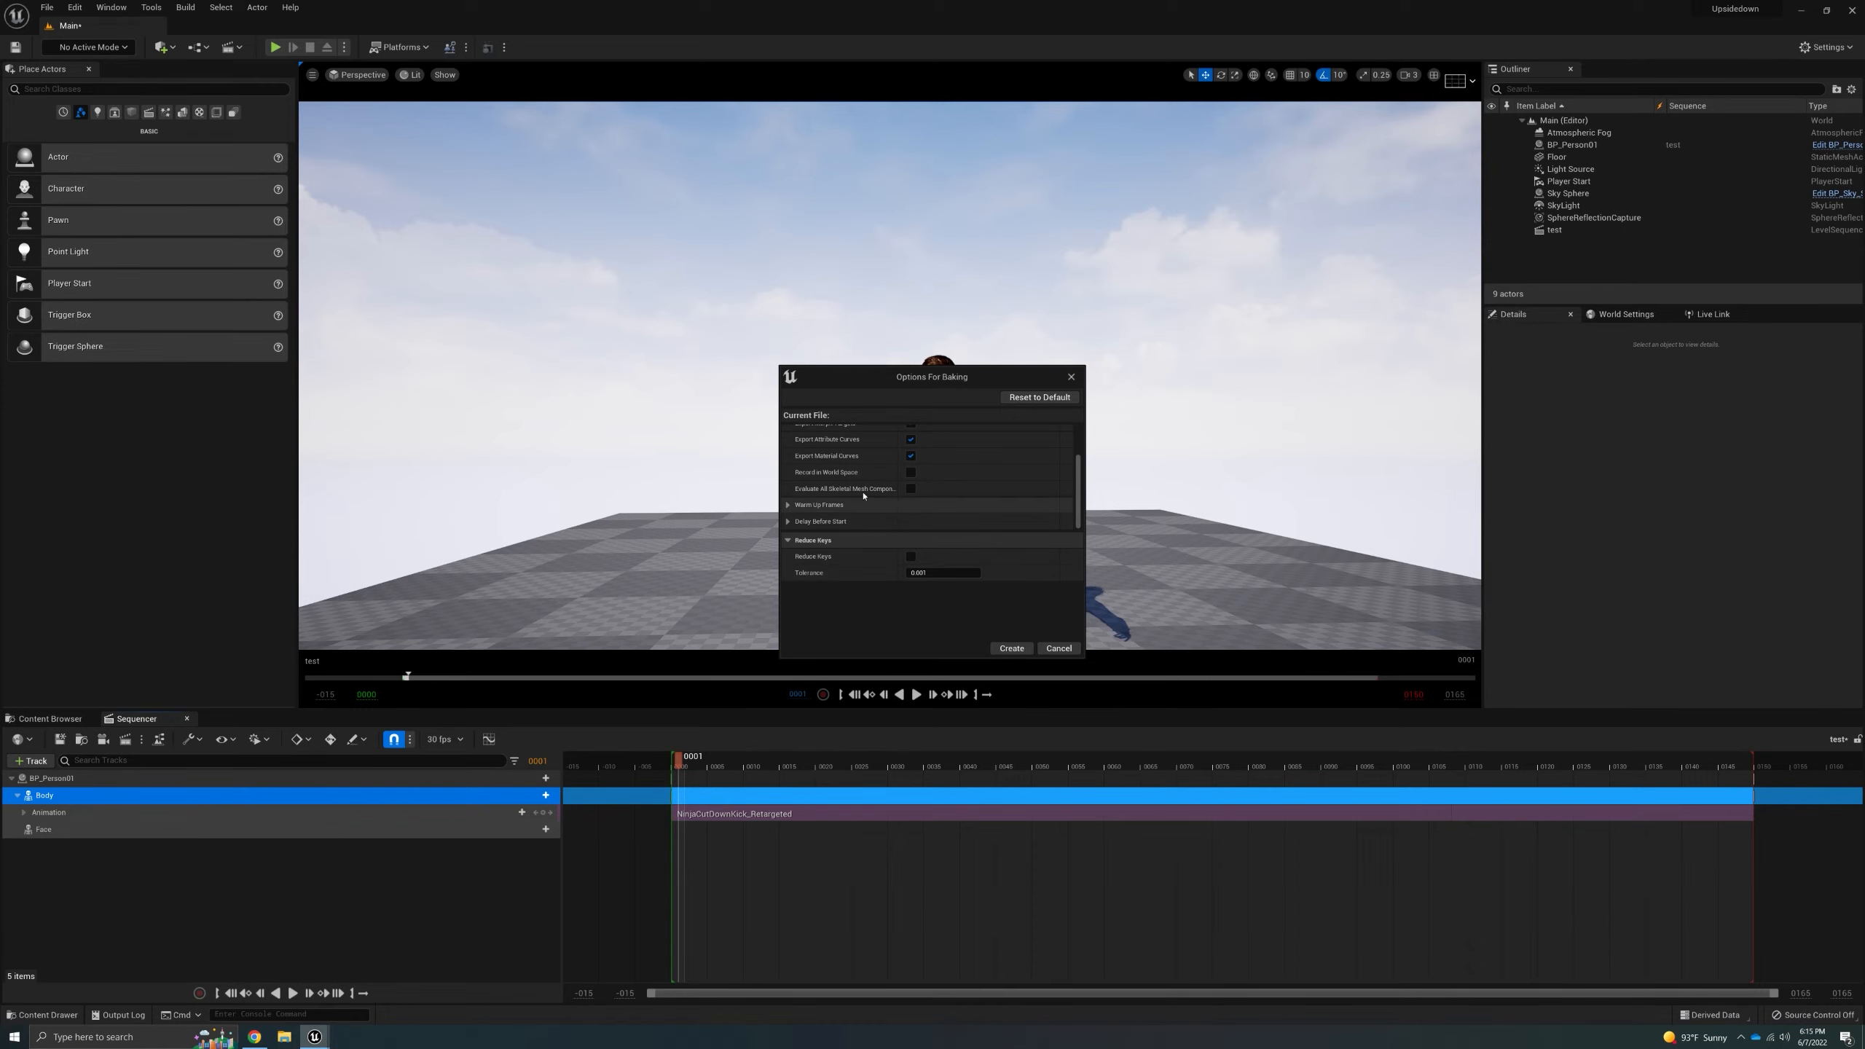
{"action": "left_click", "coordinate": [1012, 647]}
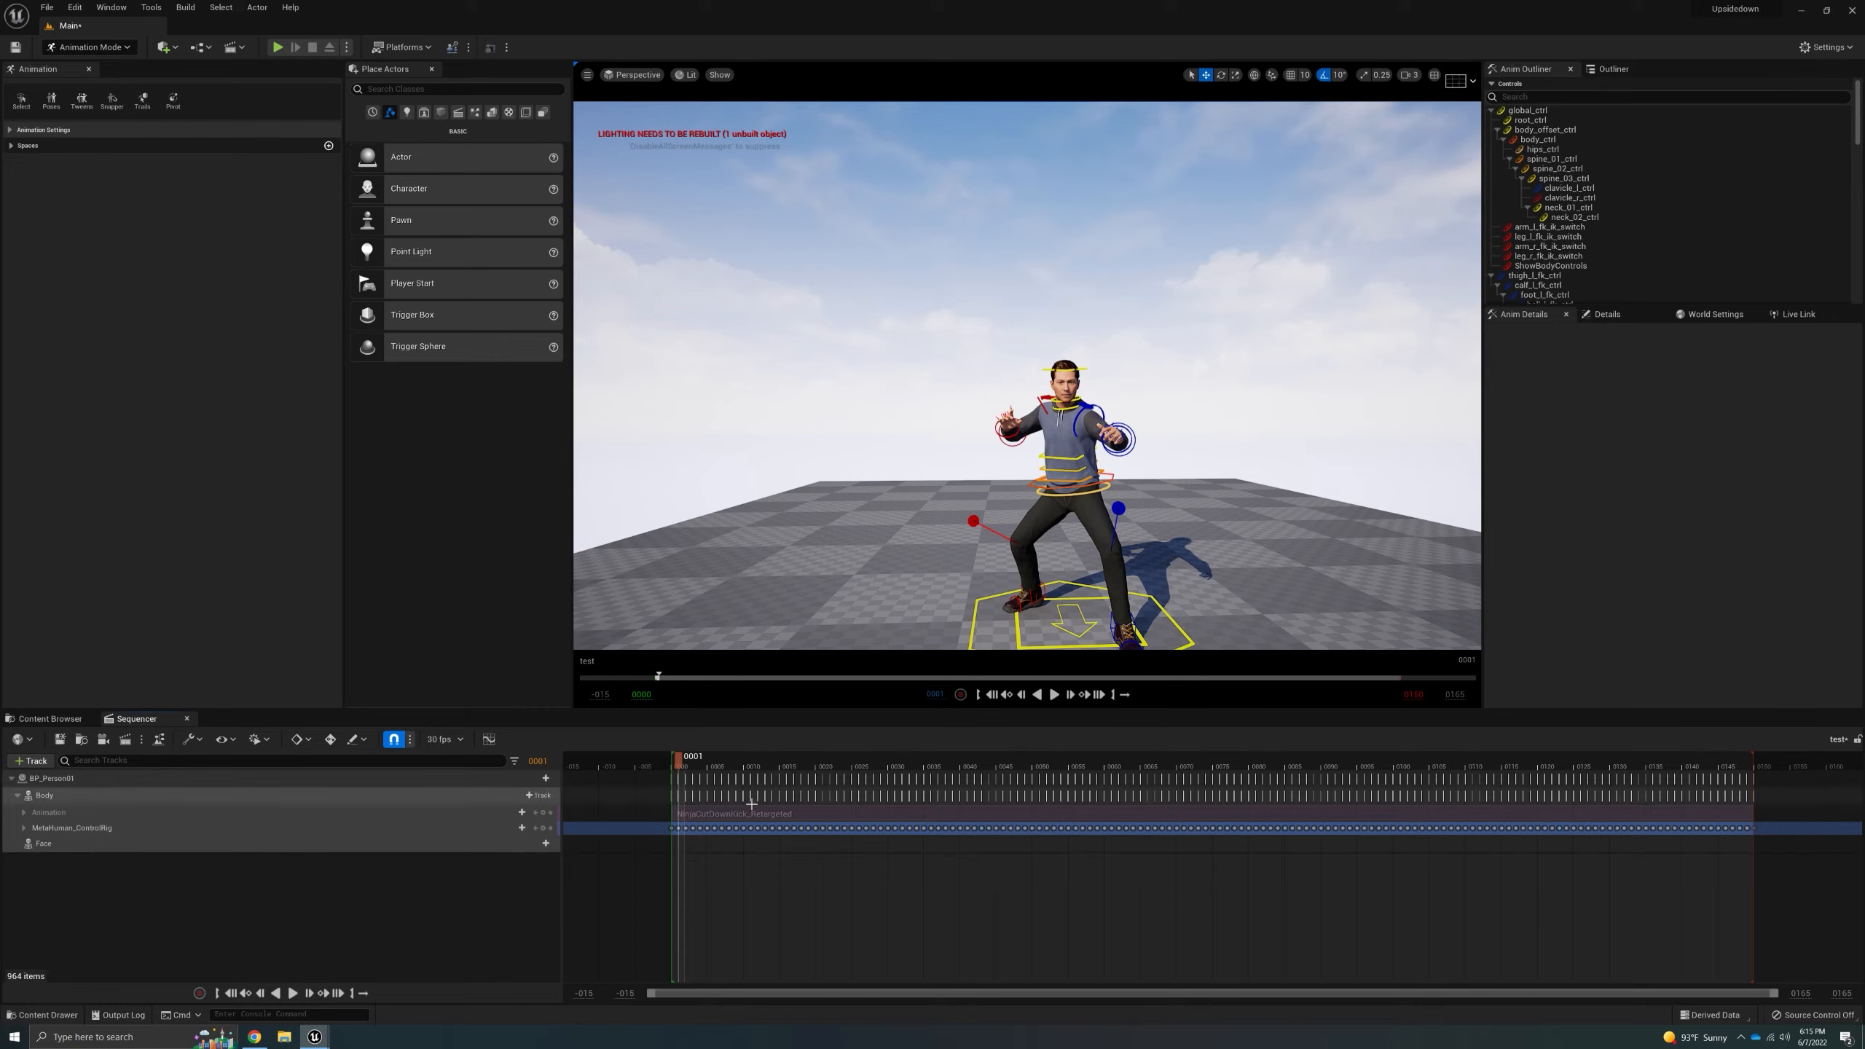
- Add an Additive section to the MetaHuman_ControlRig track at frame 1
{"action": "left_click_drag", "start_coordinate": [678, 756], "coordinate": [680, 794]}
{"action": "left_click", "coordinate": [208, 827]}
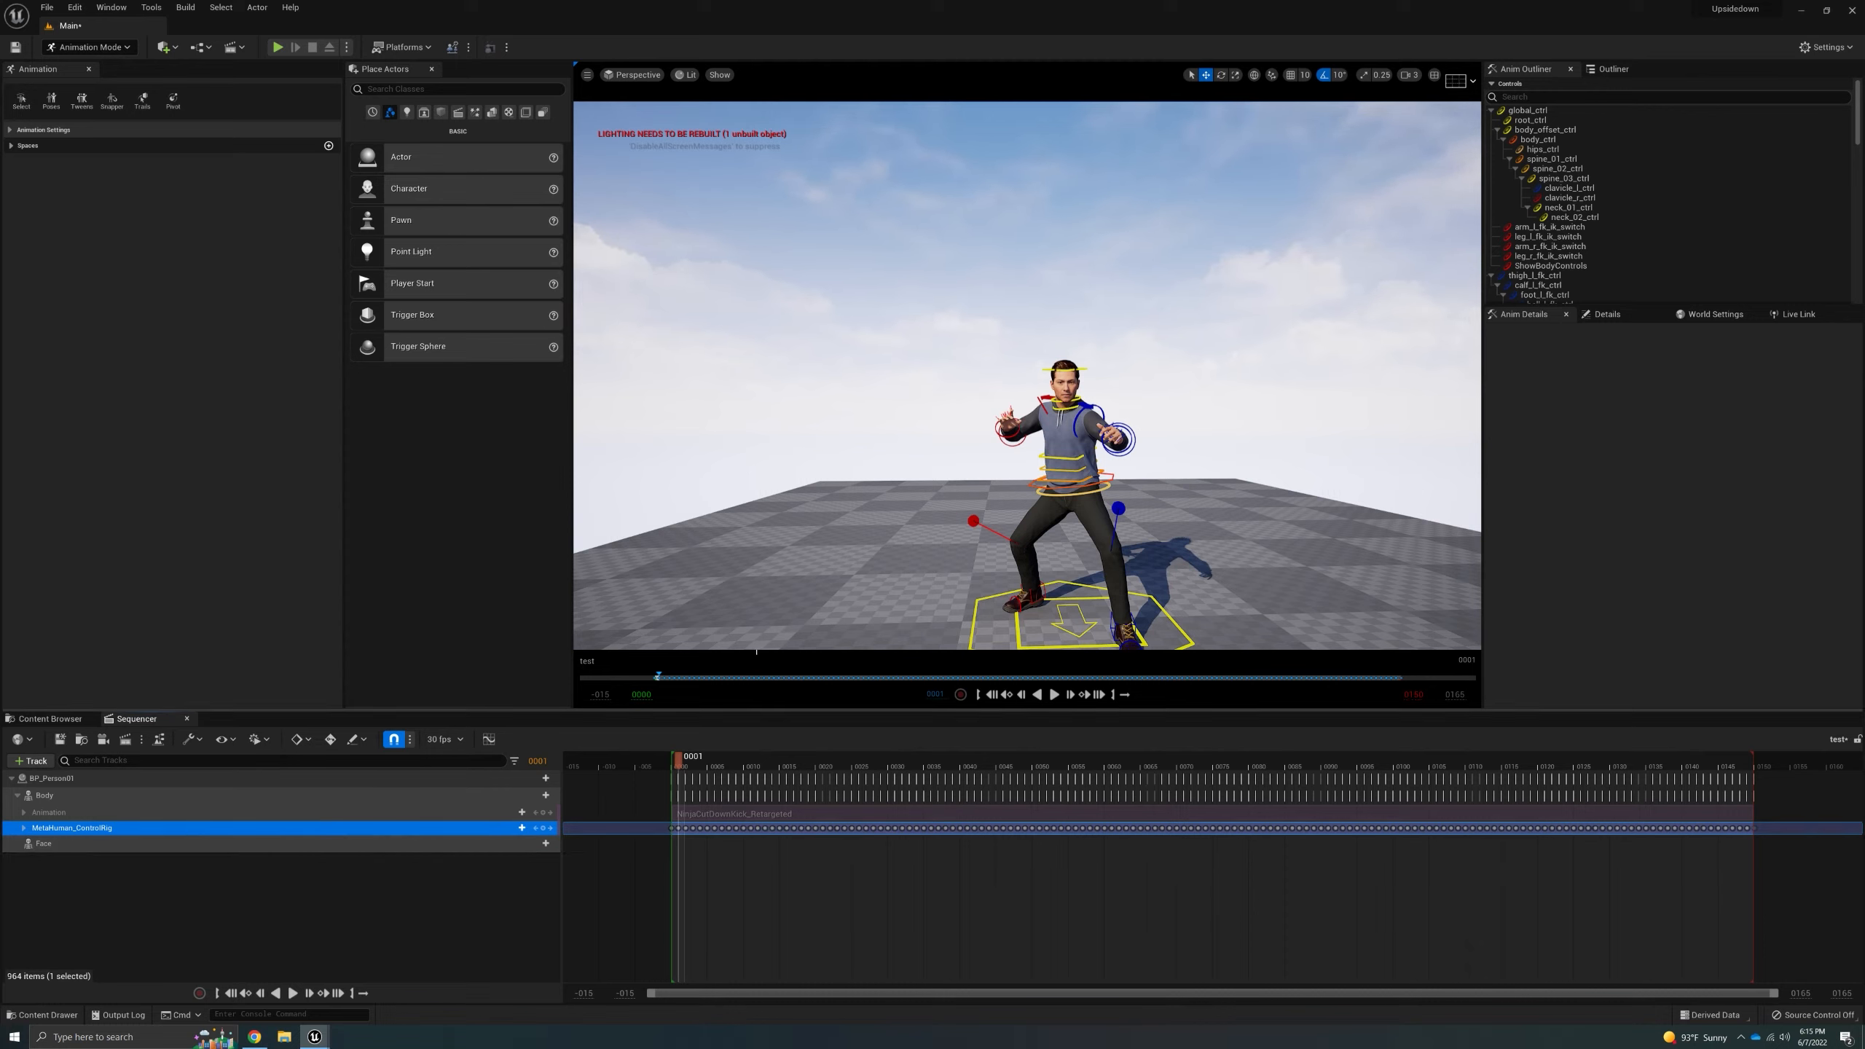
{"action": "left_click", "coordinate": [512, 827]}
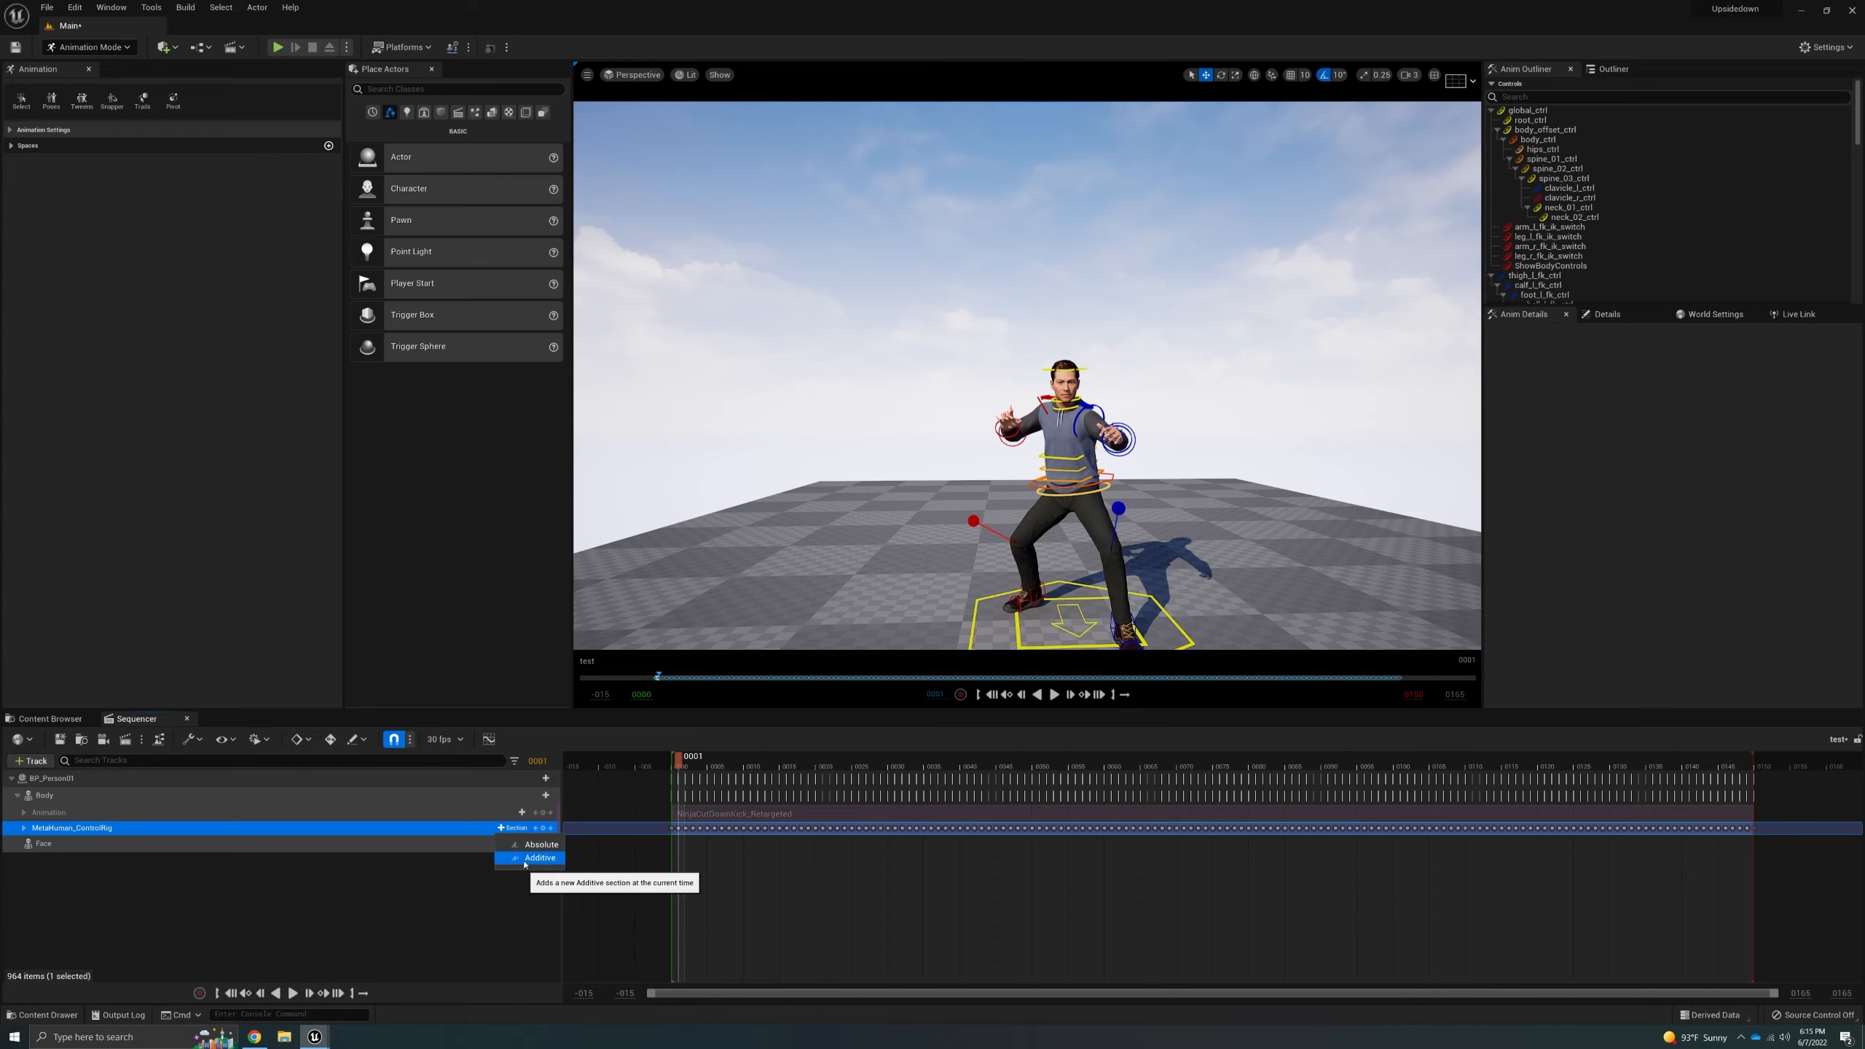
{"action": "left_click", "coordinate": [523, 858]}
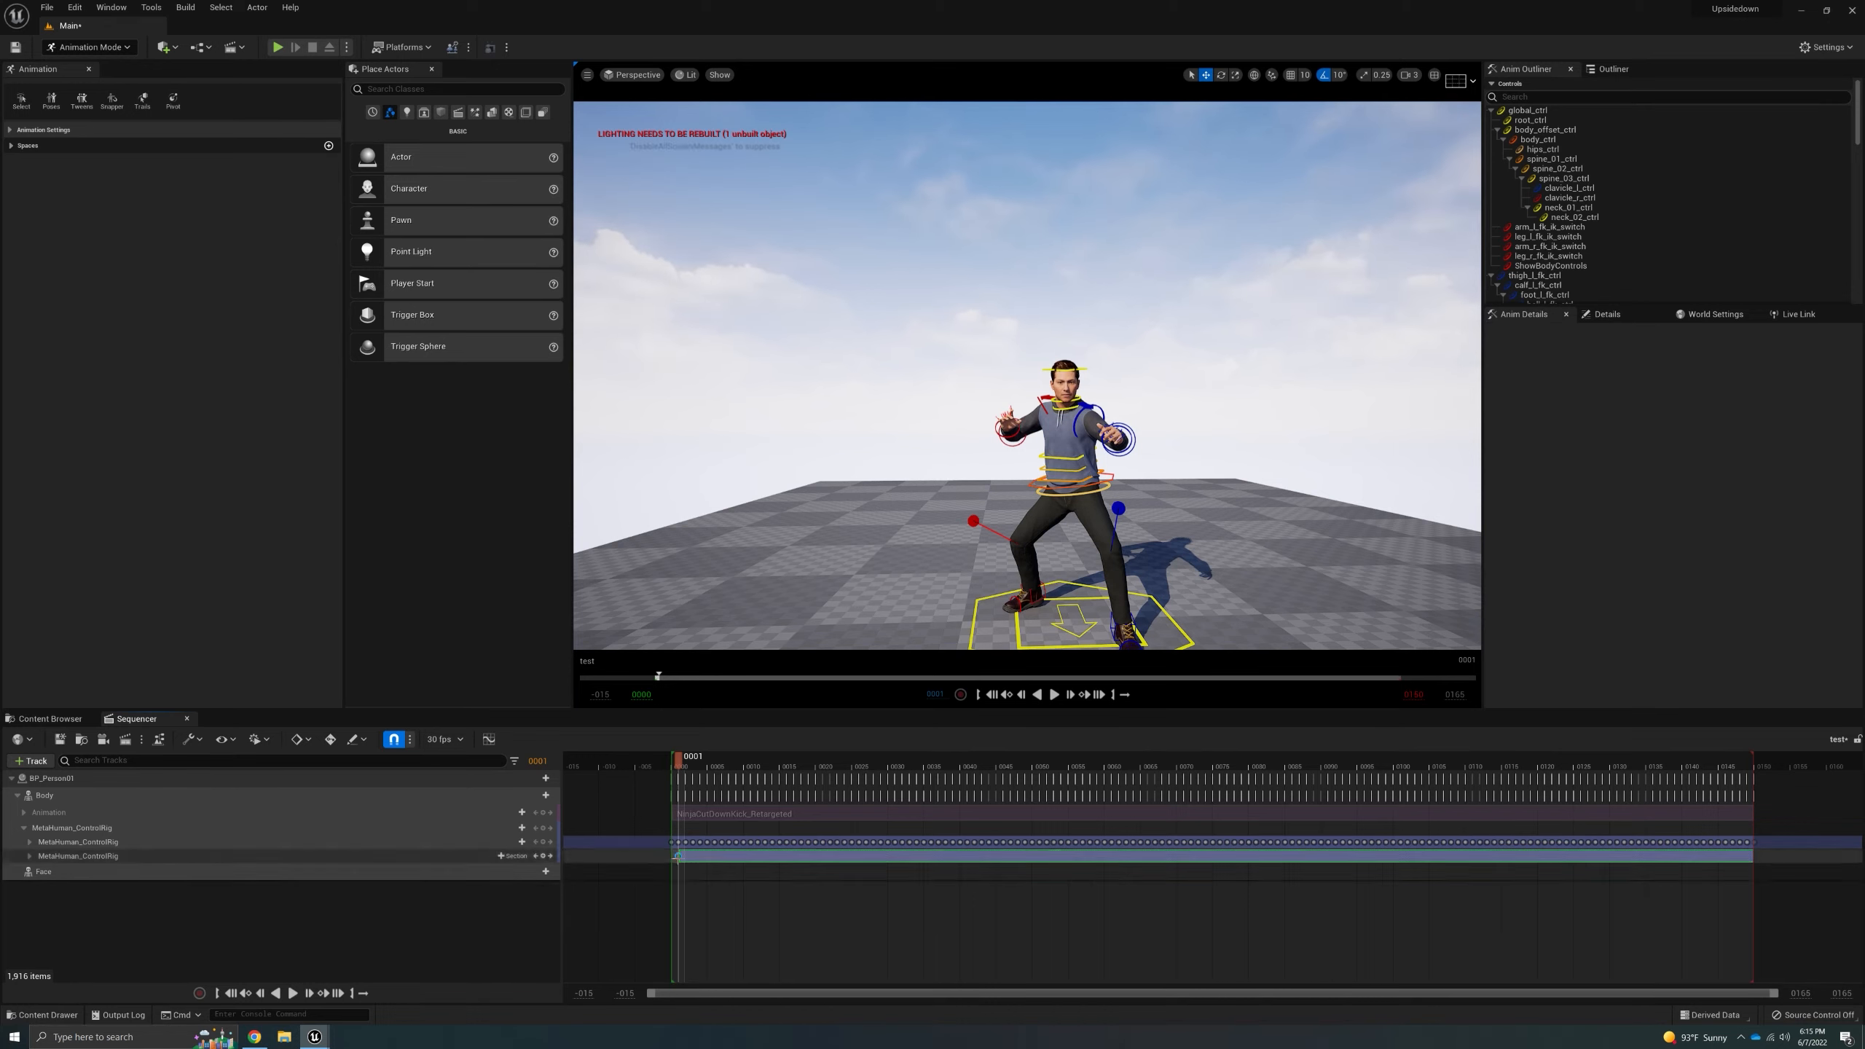
{"action": "right_click", "coordinate": [677, 856]}
{"action": "left_click", "coordinate": [789, 802]}
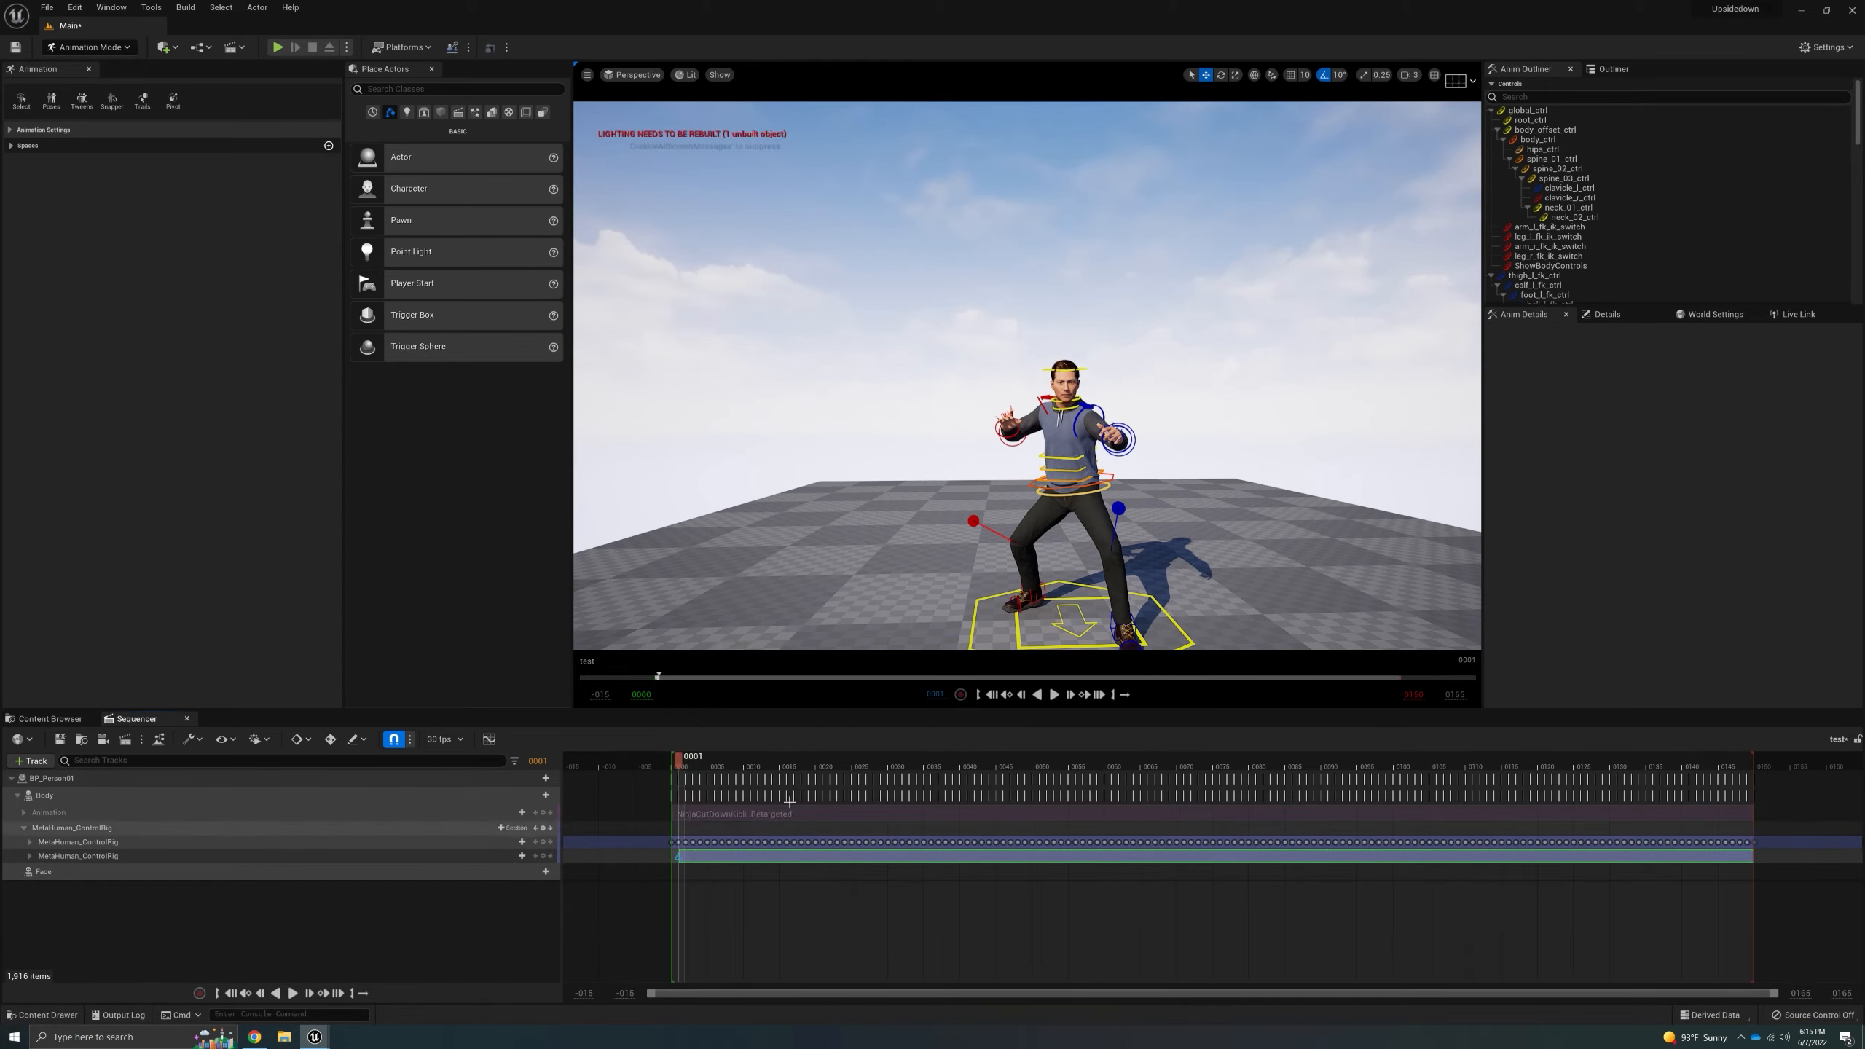
- Rotate head_ctrl and key it in the additive section at frame 1, with auto-keying turned on
{"action": "right_click_drag", "start_coordinate": [1027, 470], "coordinate": [1064, 433]}
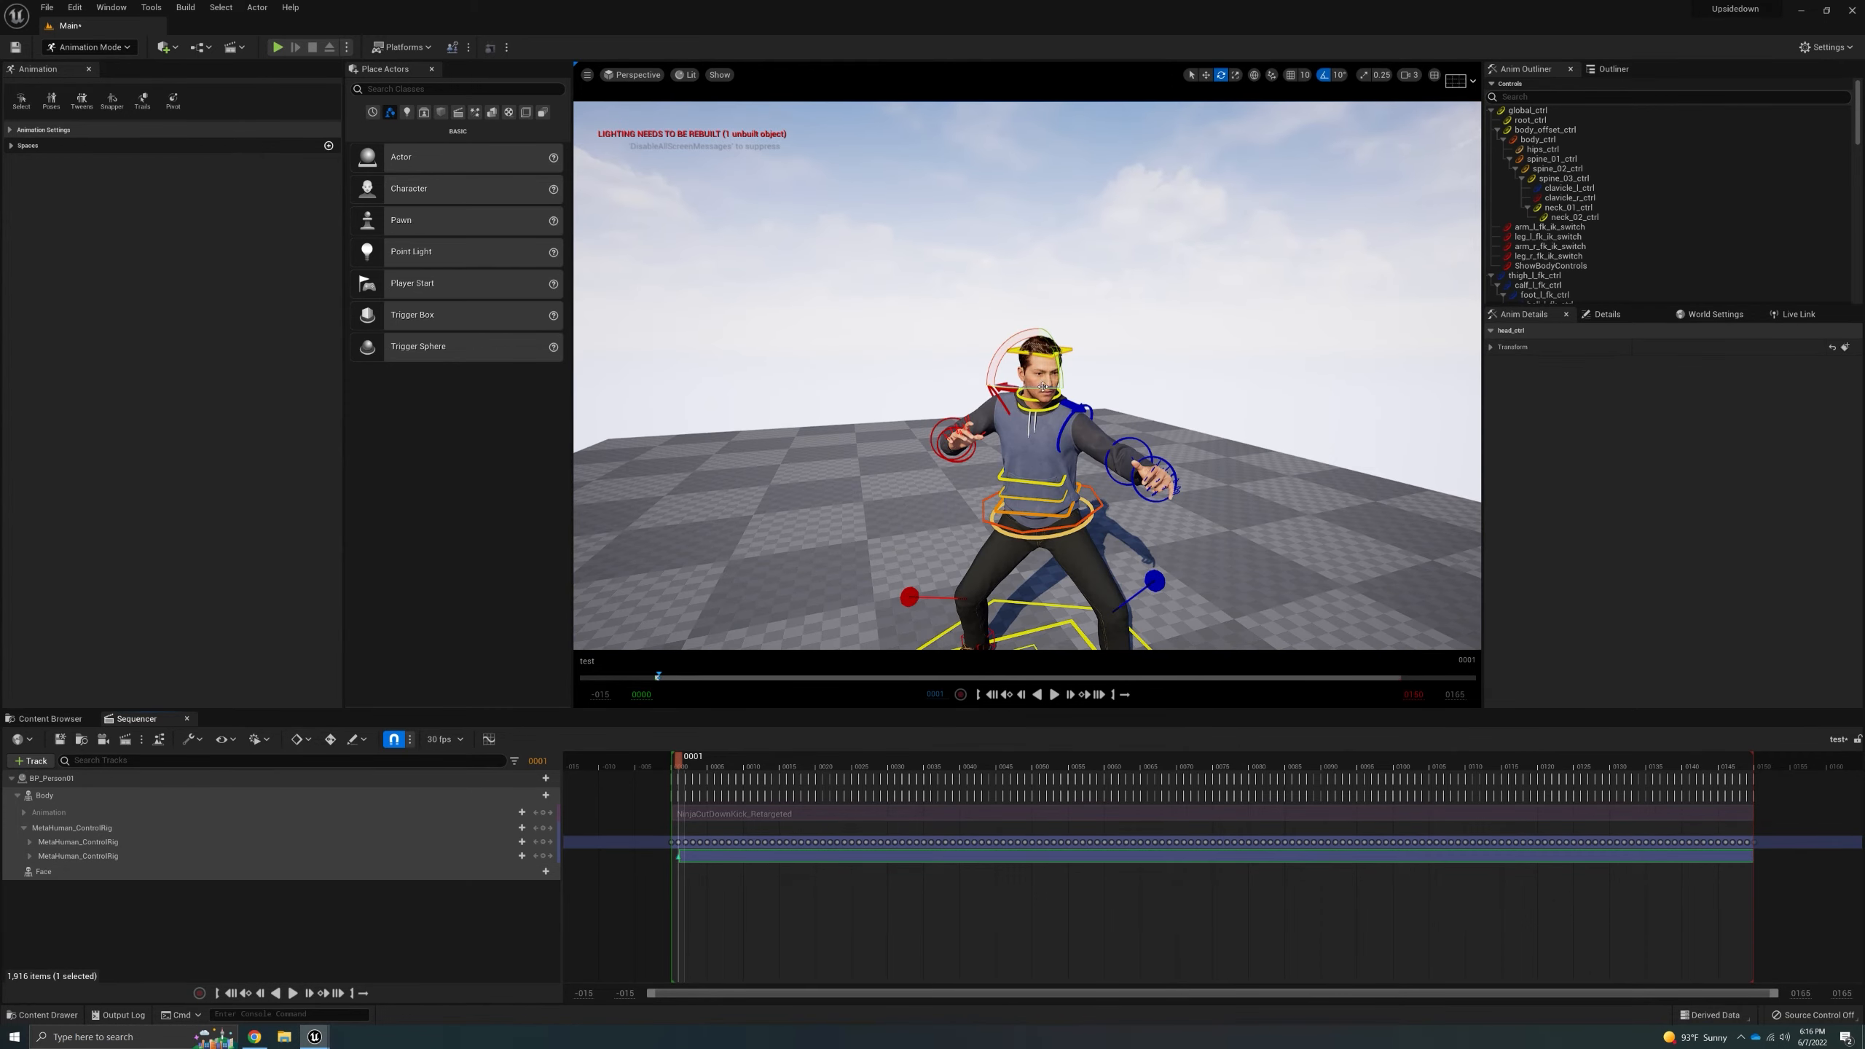
{"action": "left_click_drag", "start_coordinate": [1042, 386], "coordinate": [1009, 386]}
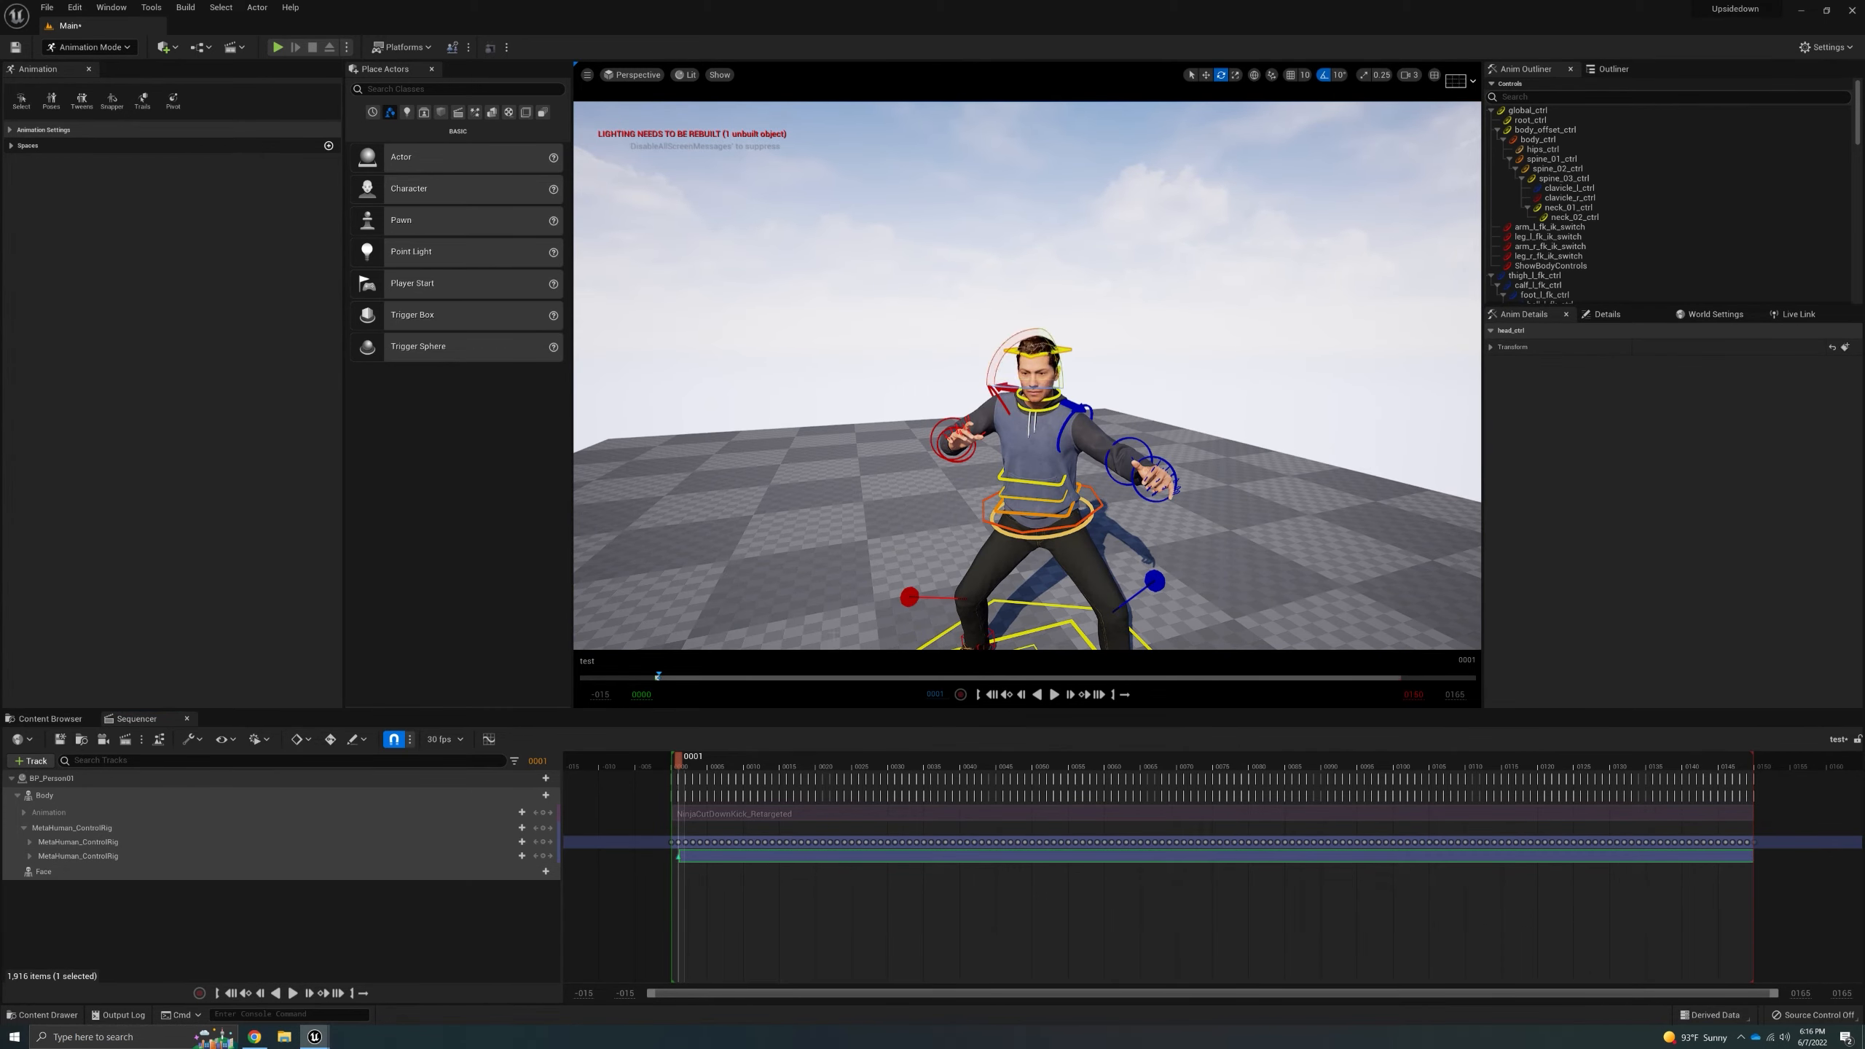
{"action": "left_click", "coordinate": [544, 858]}
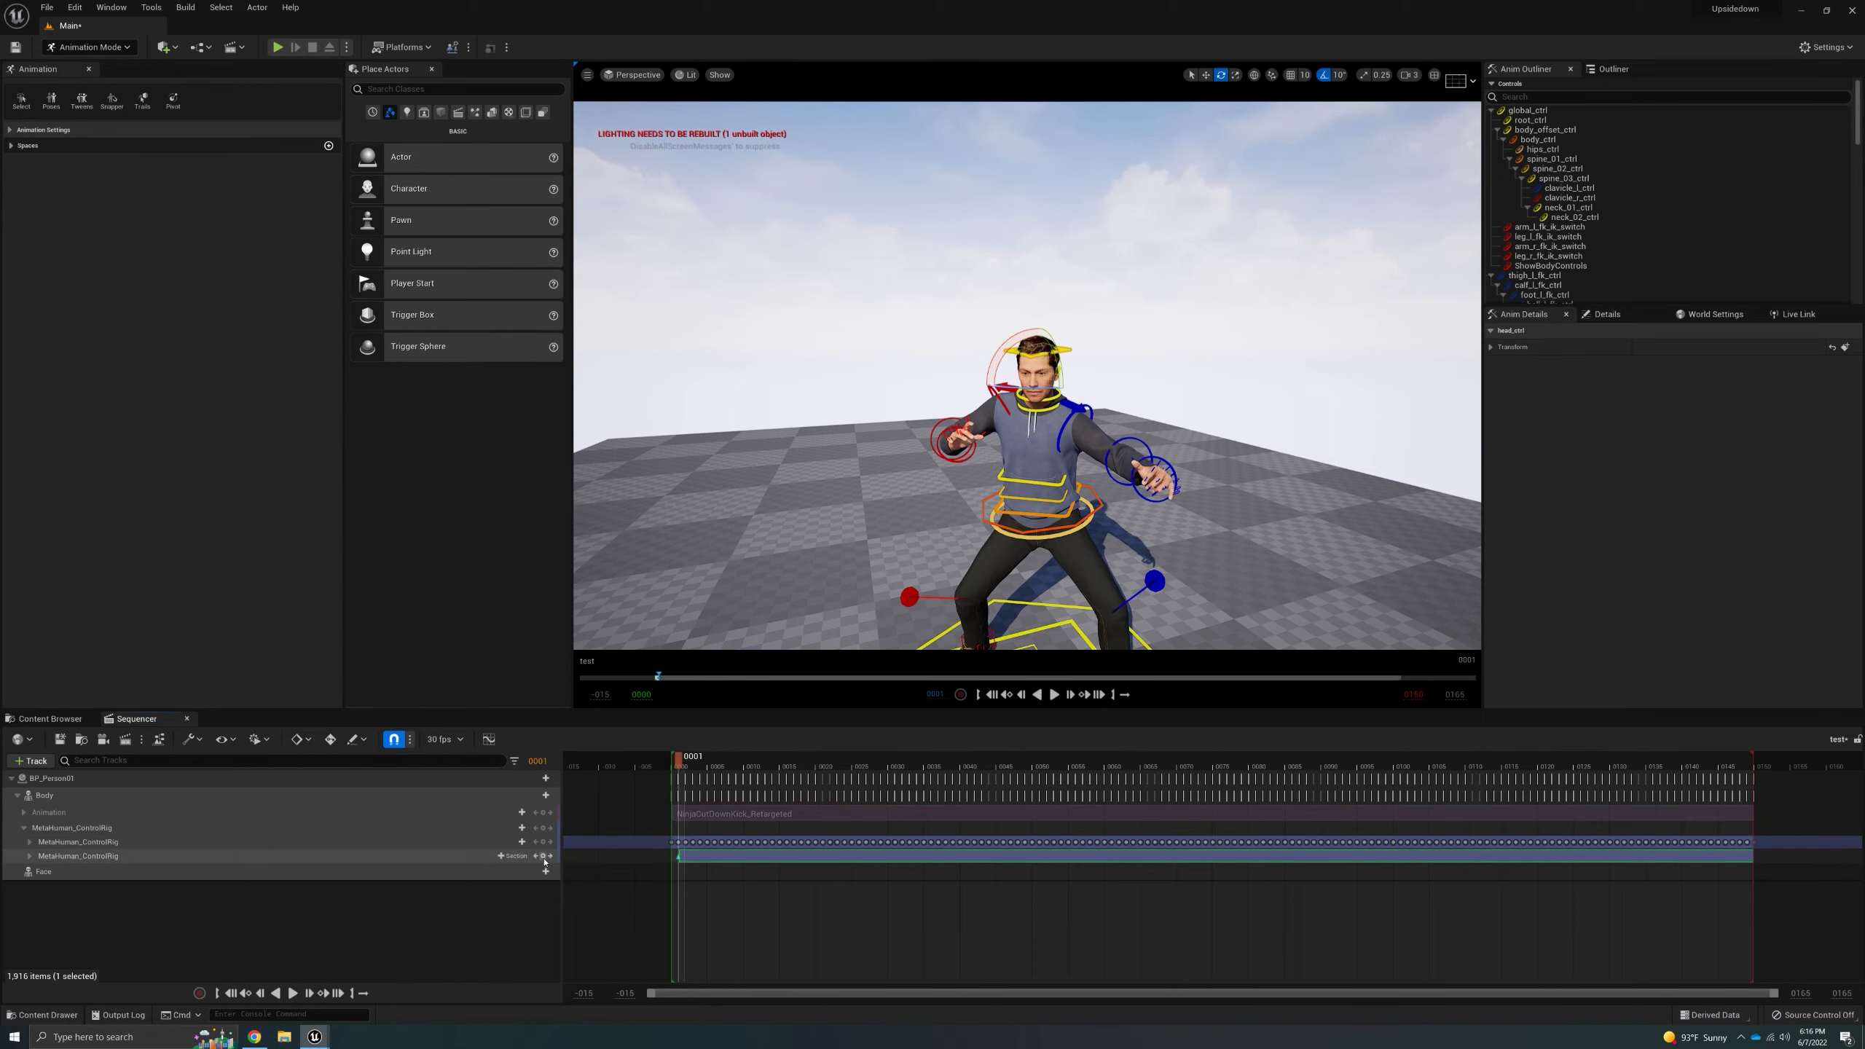
{"action": "left_click", "coordinate": [331, 739]}
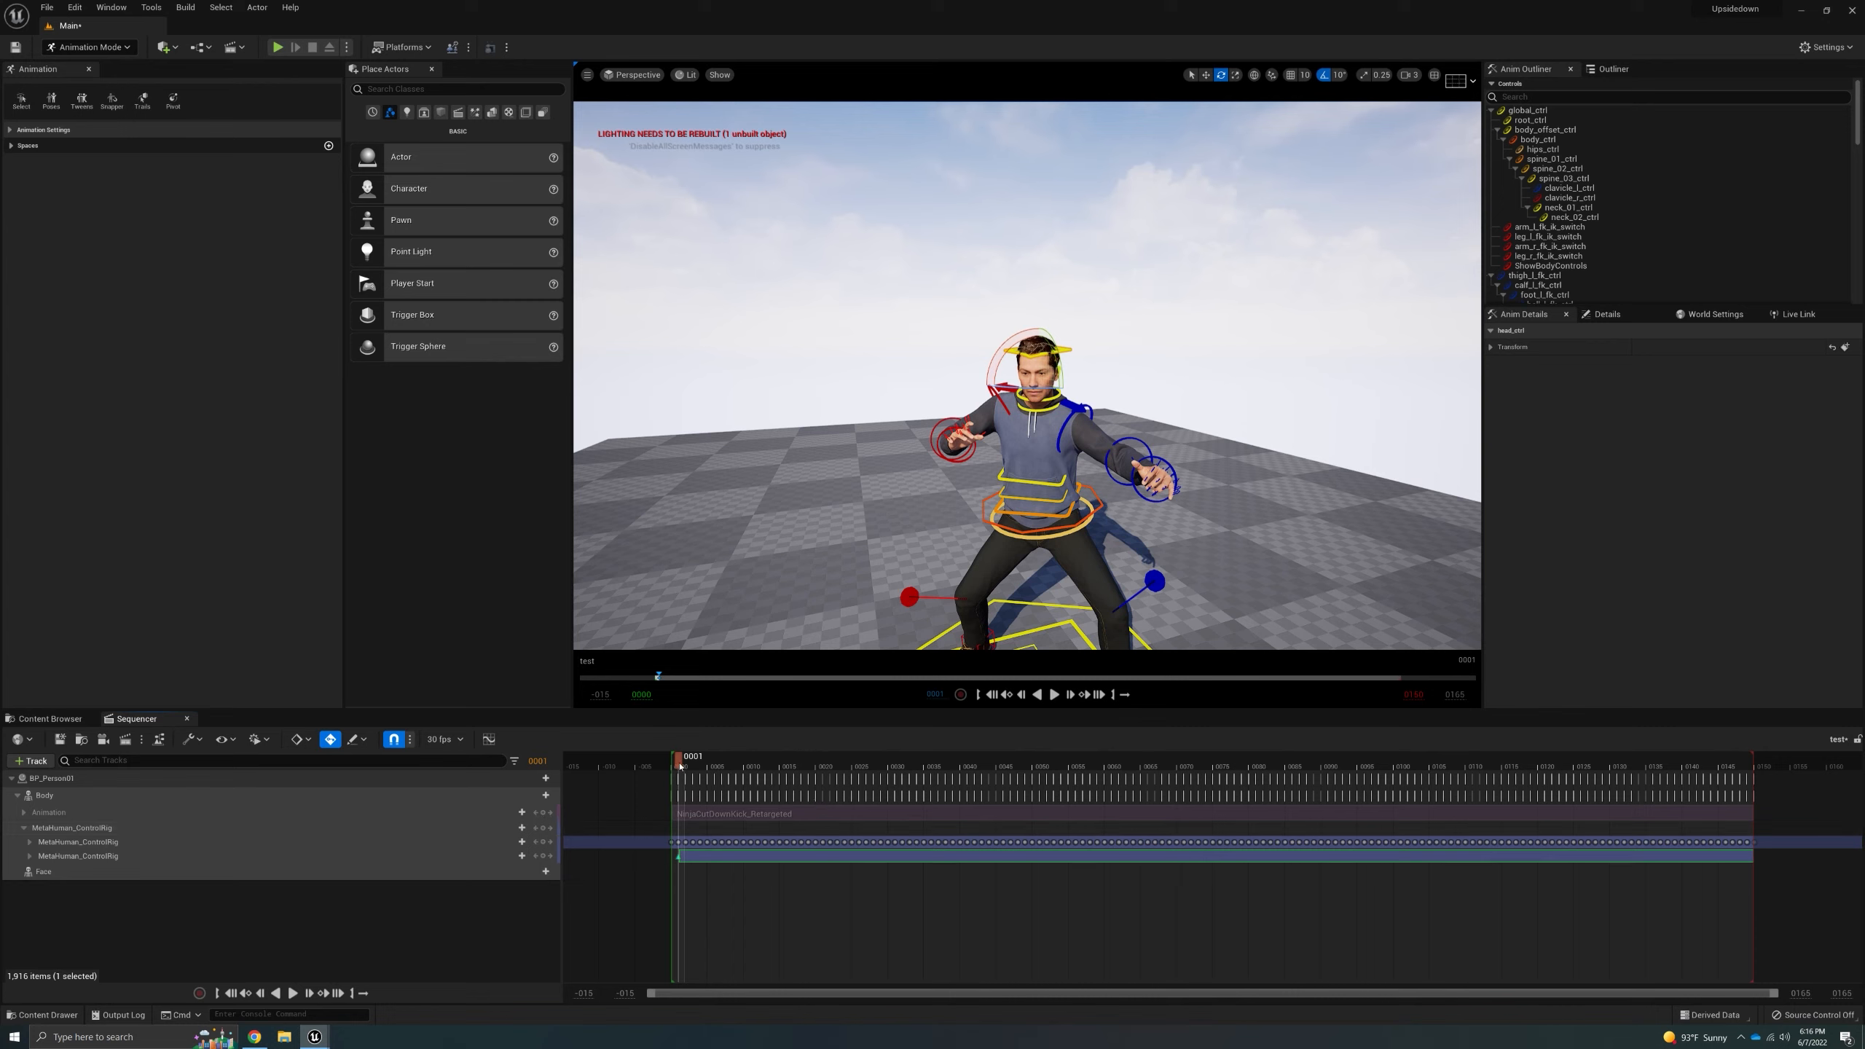
{"action": "left_click_drag", "start_coordinate": [690, 768], "coordinate": [679, 856]}
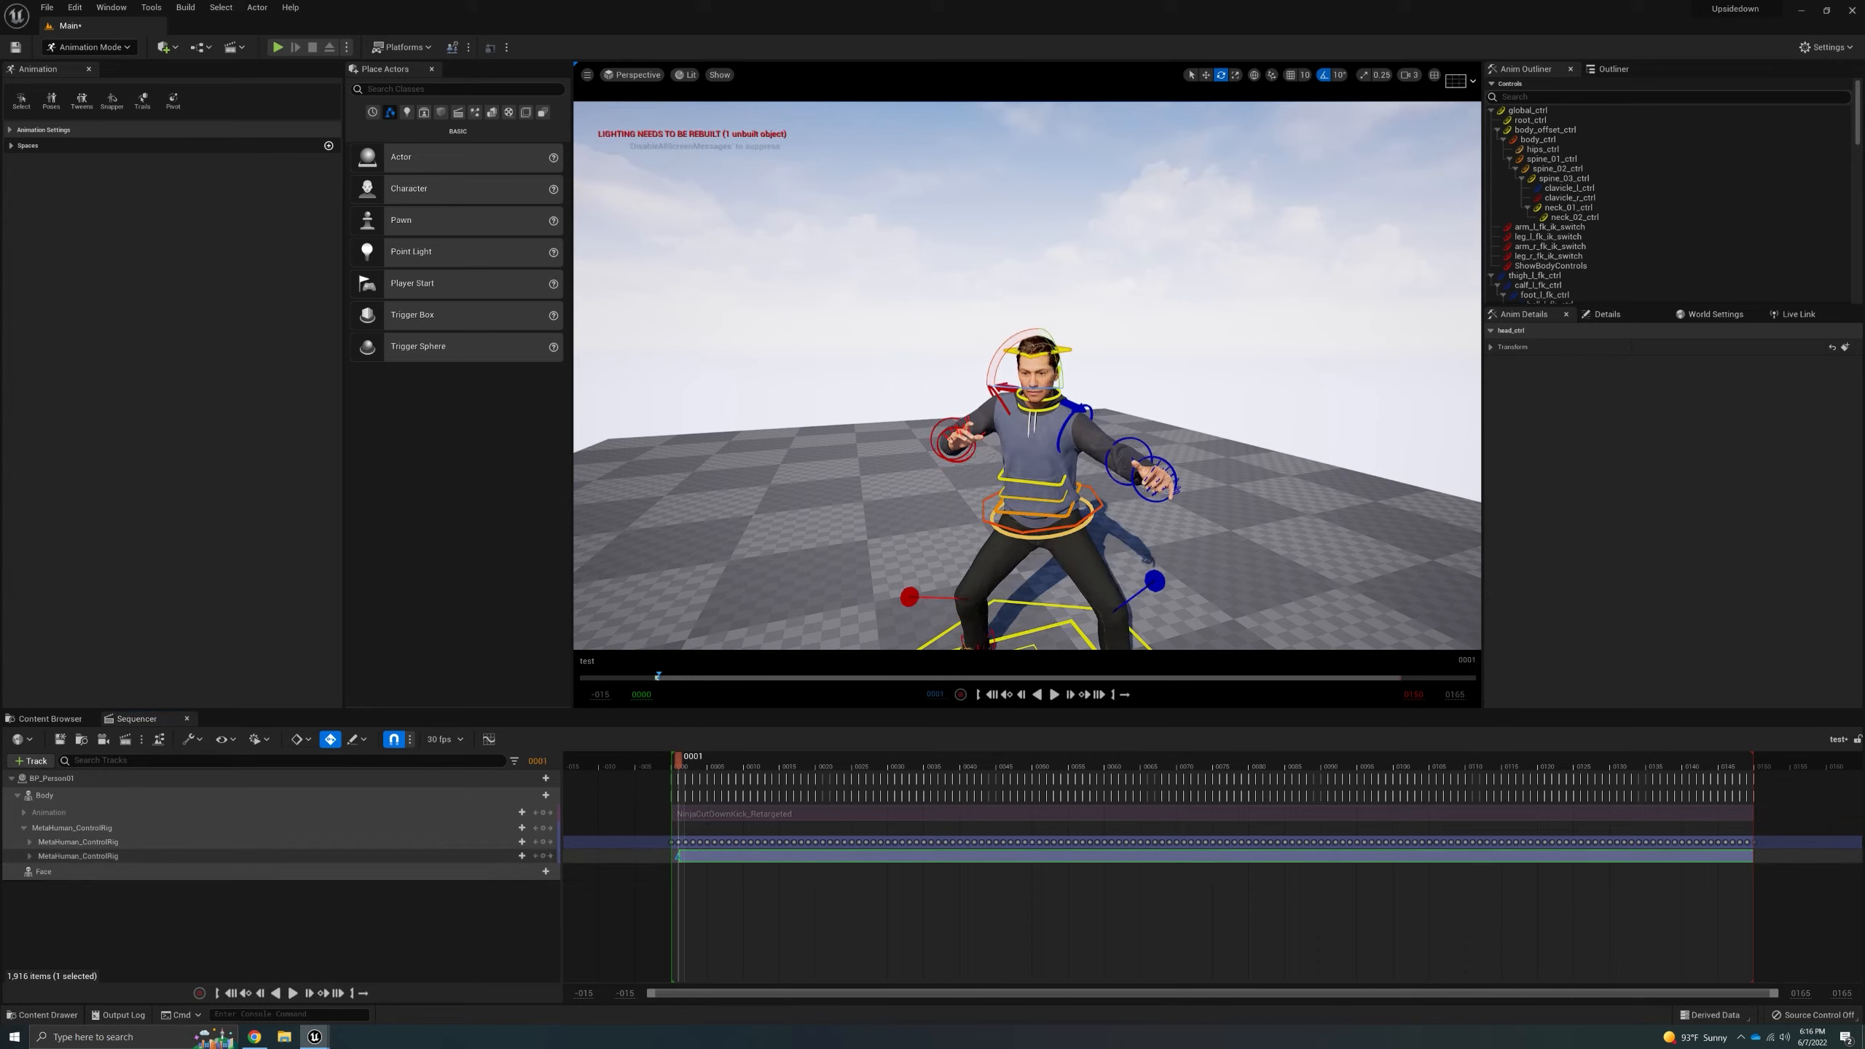
- Rotate lowerarm_r_fk_ctrl to raise the right forearm at frame 1, and scrub the first frames to check the additive pose
{"action": "left_click", "coordinate": [944, 429]}
{"action": "left_click_drag", "start_coordinate": [959, 430], "coordinate": [950, 474]}
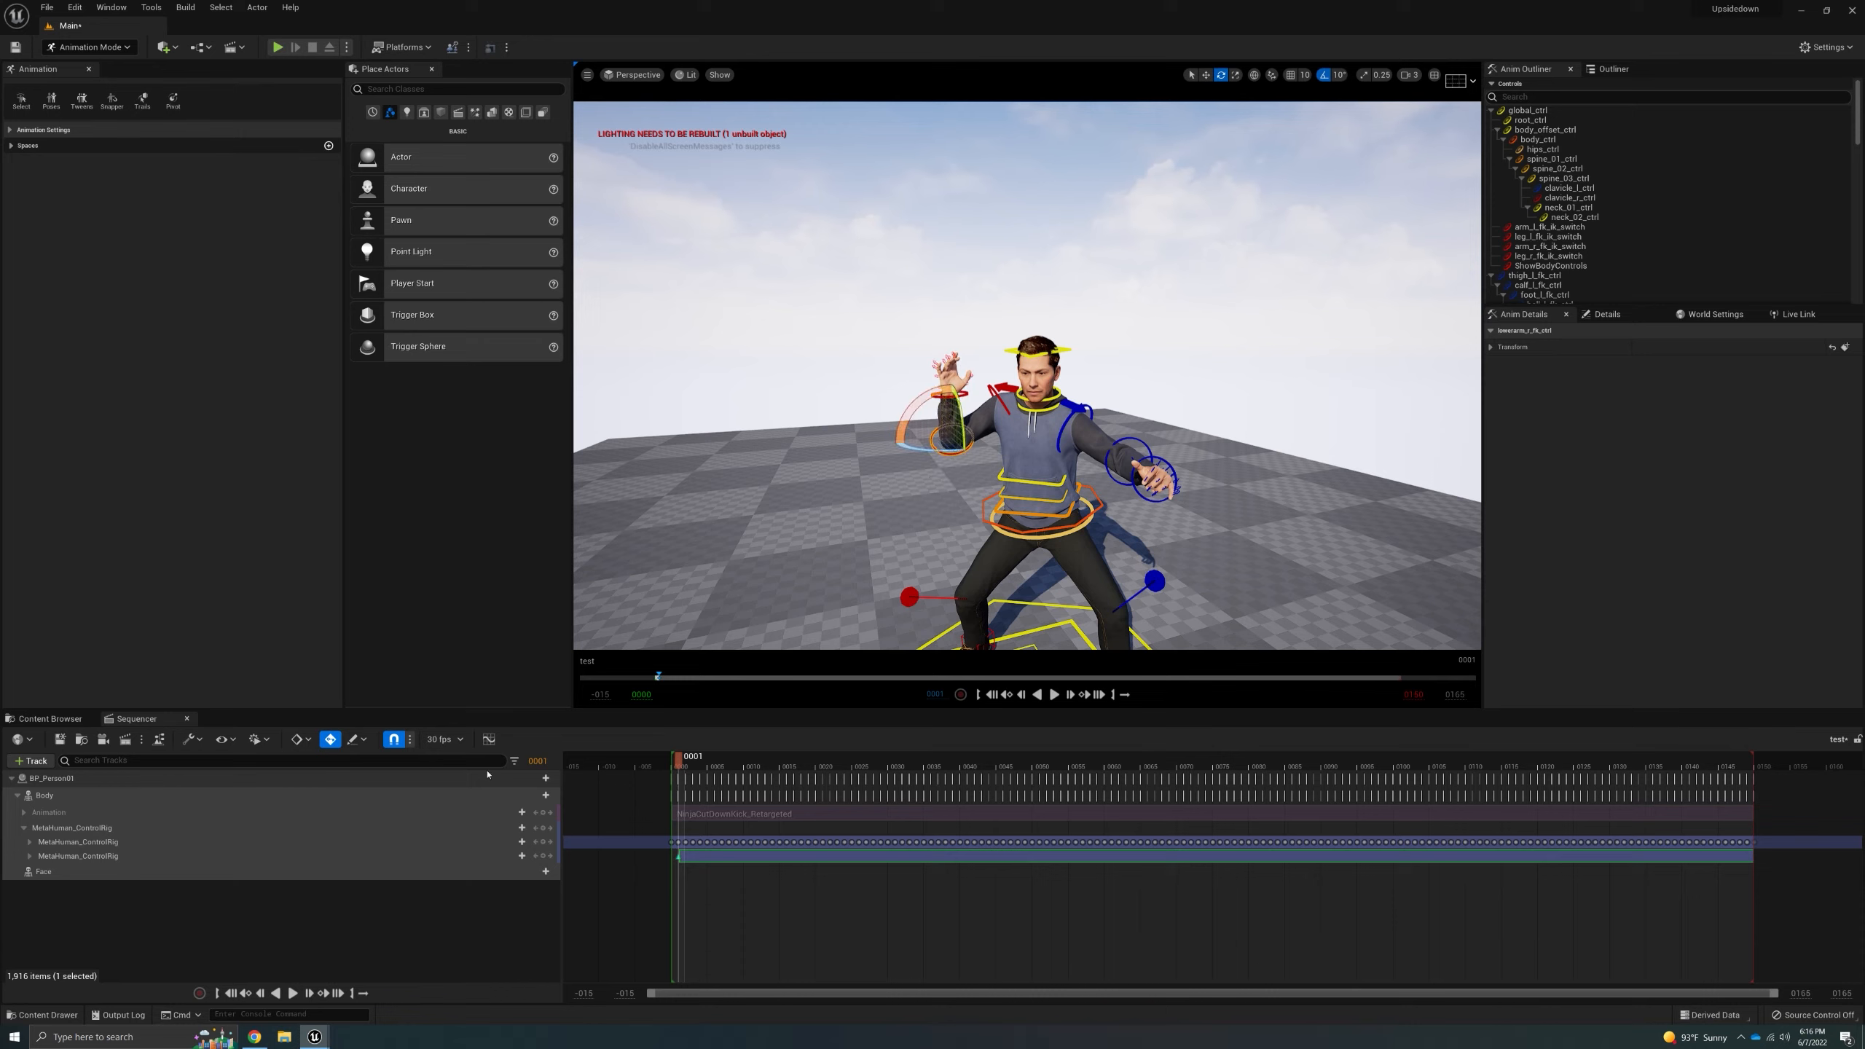
{"action": "left_click", "coordinate": [713, 767]}
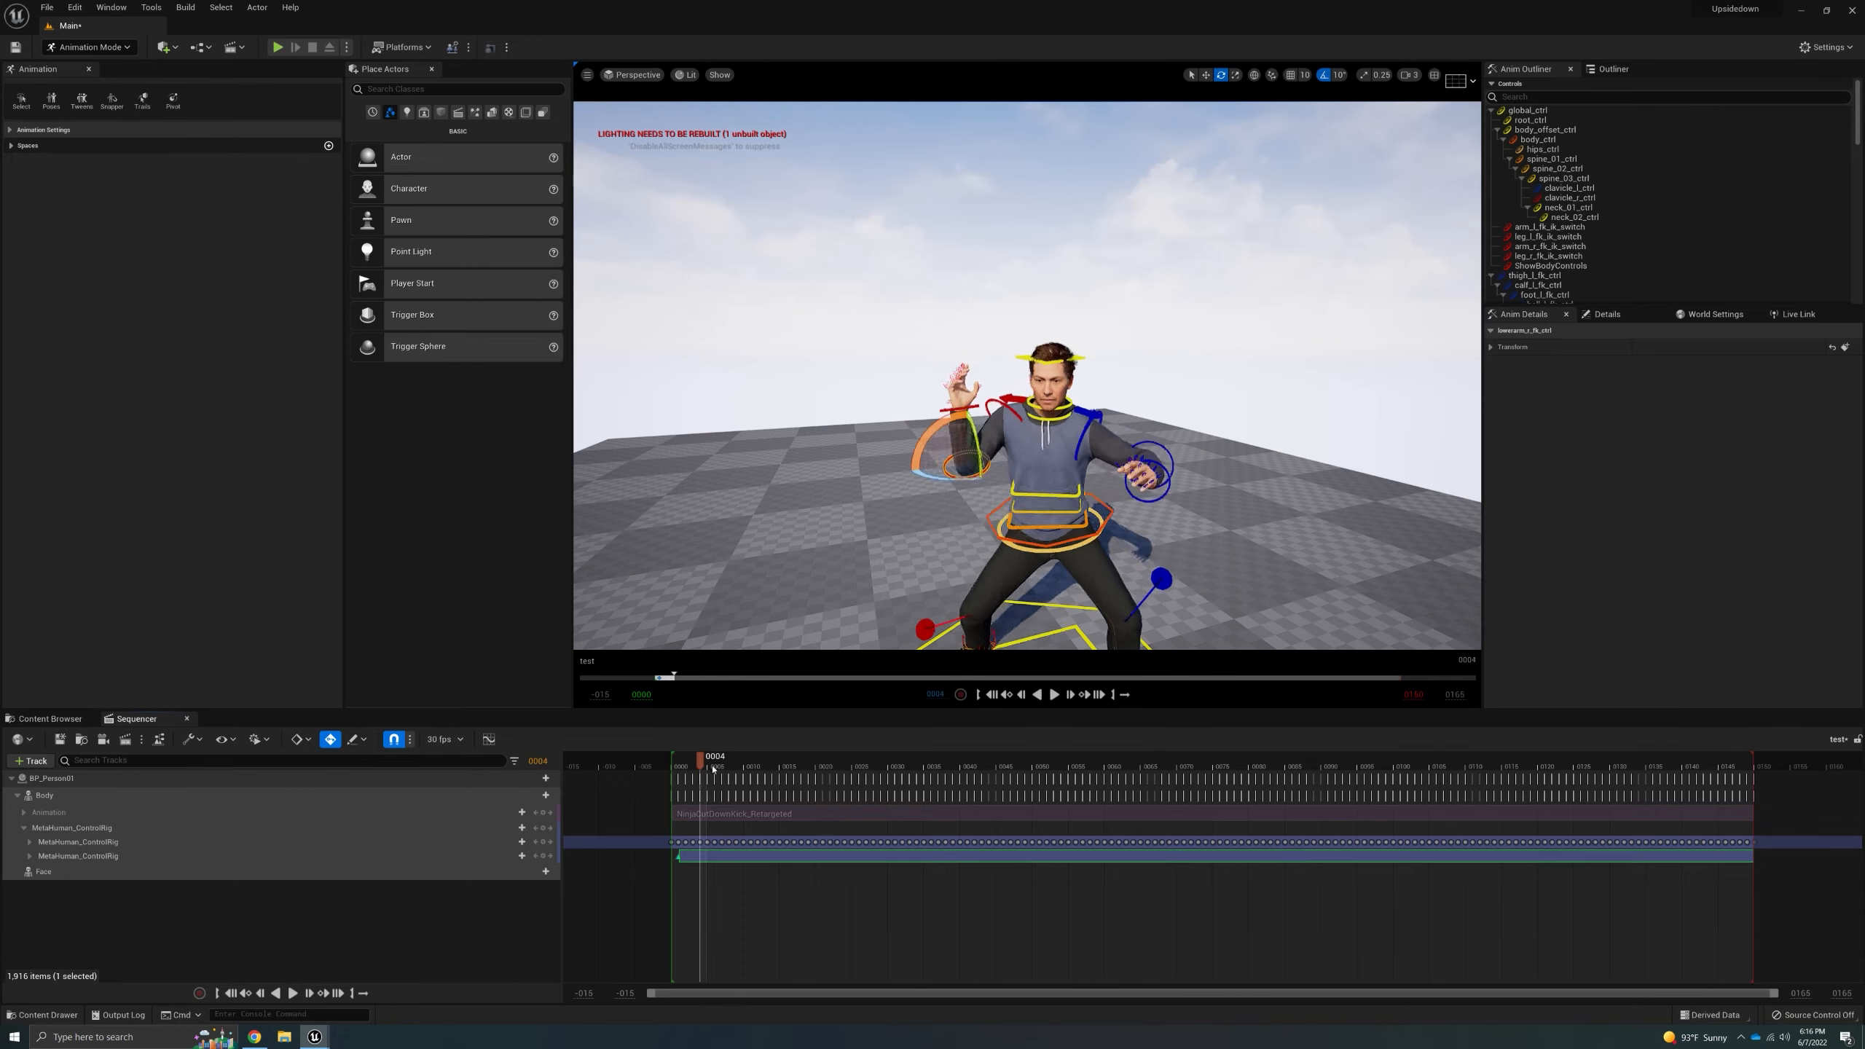
{"action": "mouse_move", "coordinate": [713, 767]}
{"action": "left_mouse_down"}
{"action": "mouse_move", "coordinate": [949, 767]}
{"action": "mouse_move", "coordinate": [748, 767]}
{"action": "mouse_move", "coordinate": [694, 787]}
{"action": "mouse_move", "coordinate": [1033, 779]}
{"action": "mouse_move", "coordinate": [679, 780]}
{"action": "mouse_move", "coordinate": [1184, 771]}
{"action": "mouse_move", "coordinate": [683, 780]}
{"action": "left_mouse_up"}
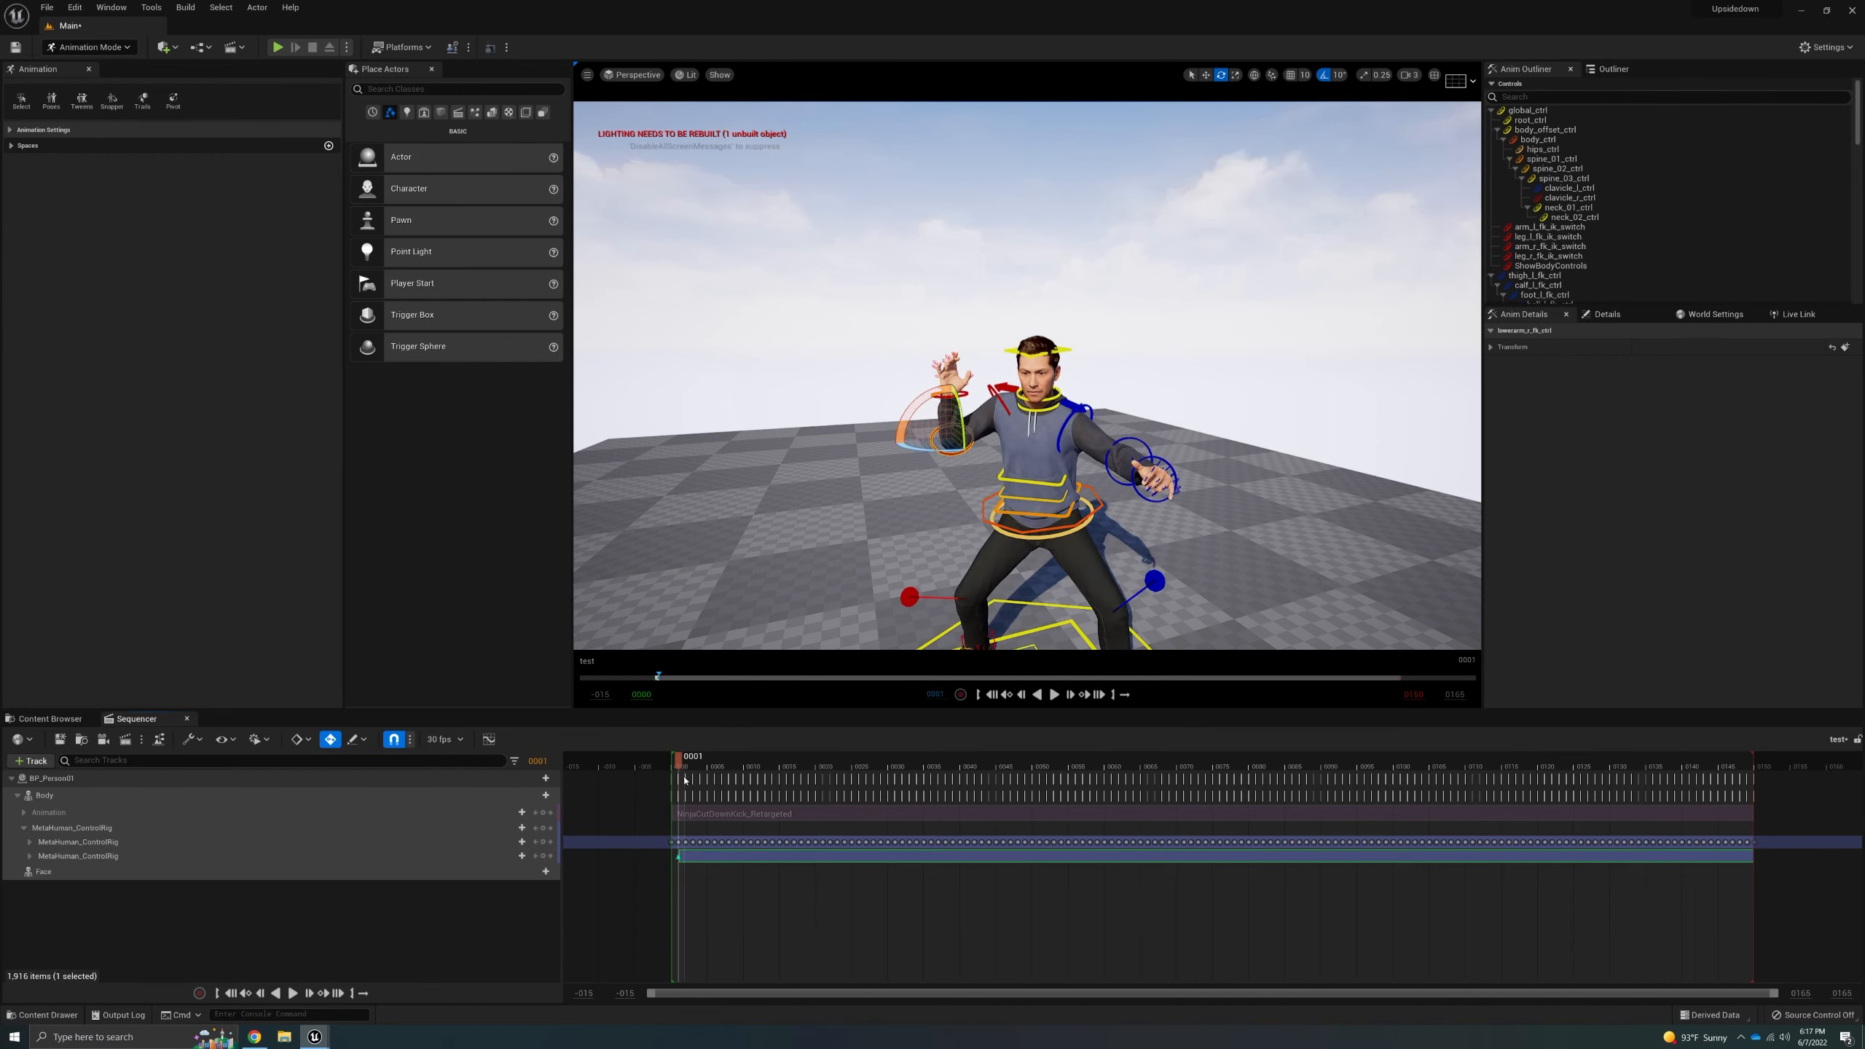
- Delete the pose key from the additive control rig section and set the playhead to frame 0
{"action": "mouse_move", "coordinate": [678, 783]}
{"action": "left_mouse_down"}
{"action": "mouse_move", "coordinate": [809, 783]}
{"action": "mouse_move", "coordinate": [683, 806]}
{"action": "left_mouse_up"}
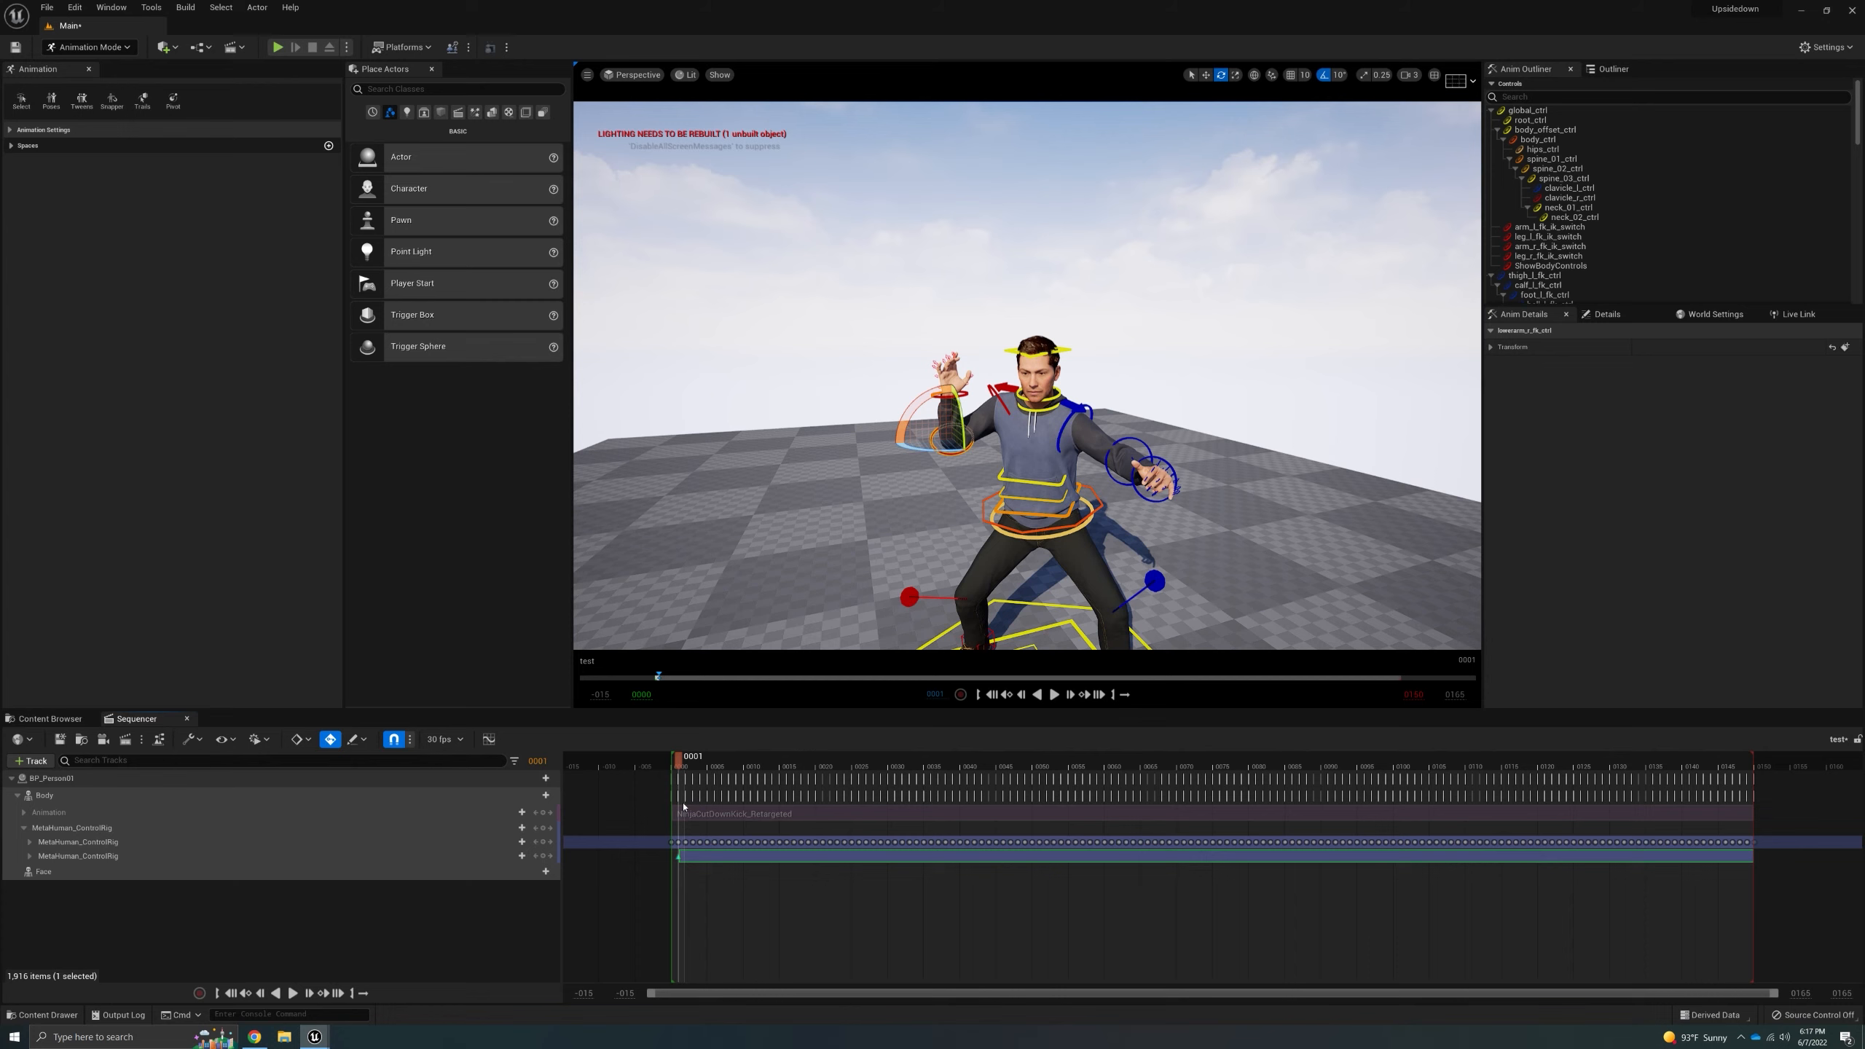
{"action": "left_click_drag", "start_coordinate": [683, 806], "coordinate": [684, 908]}
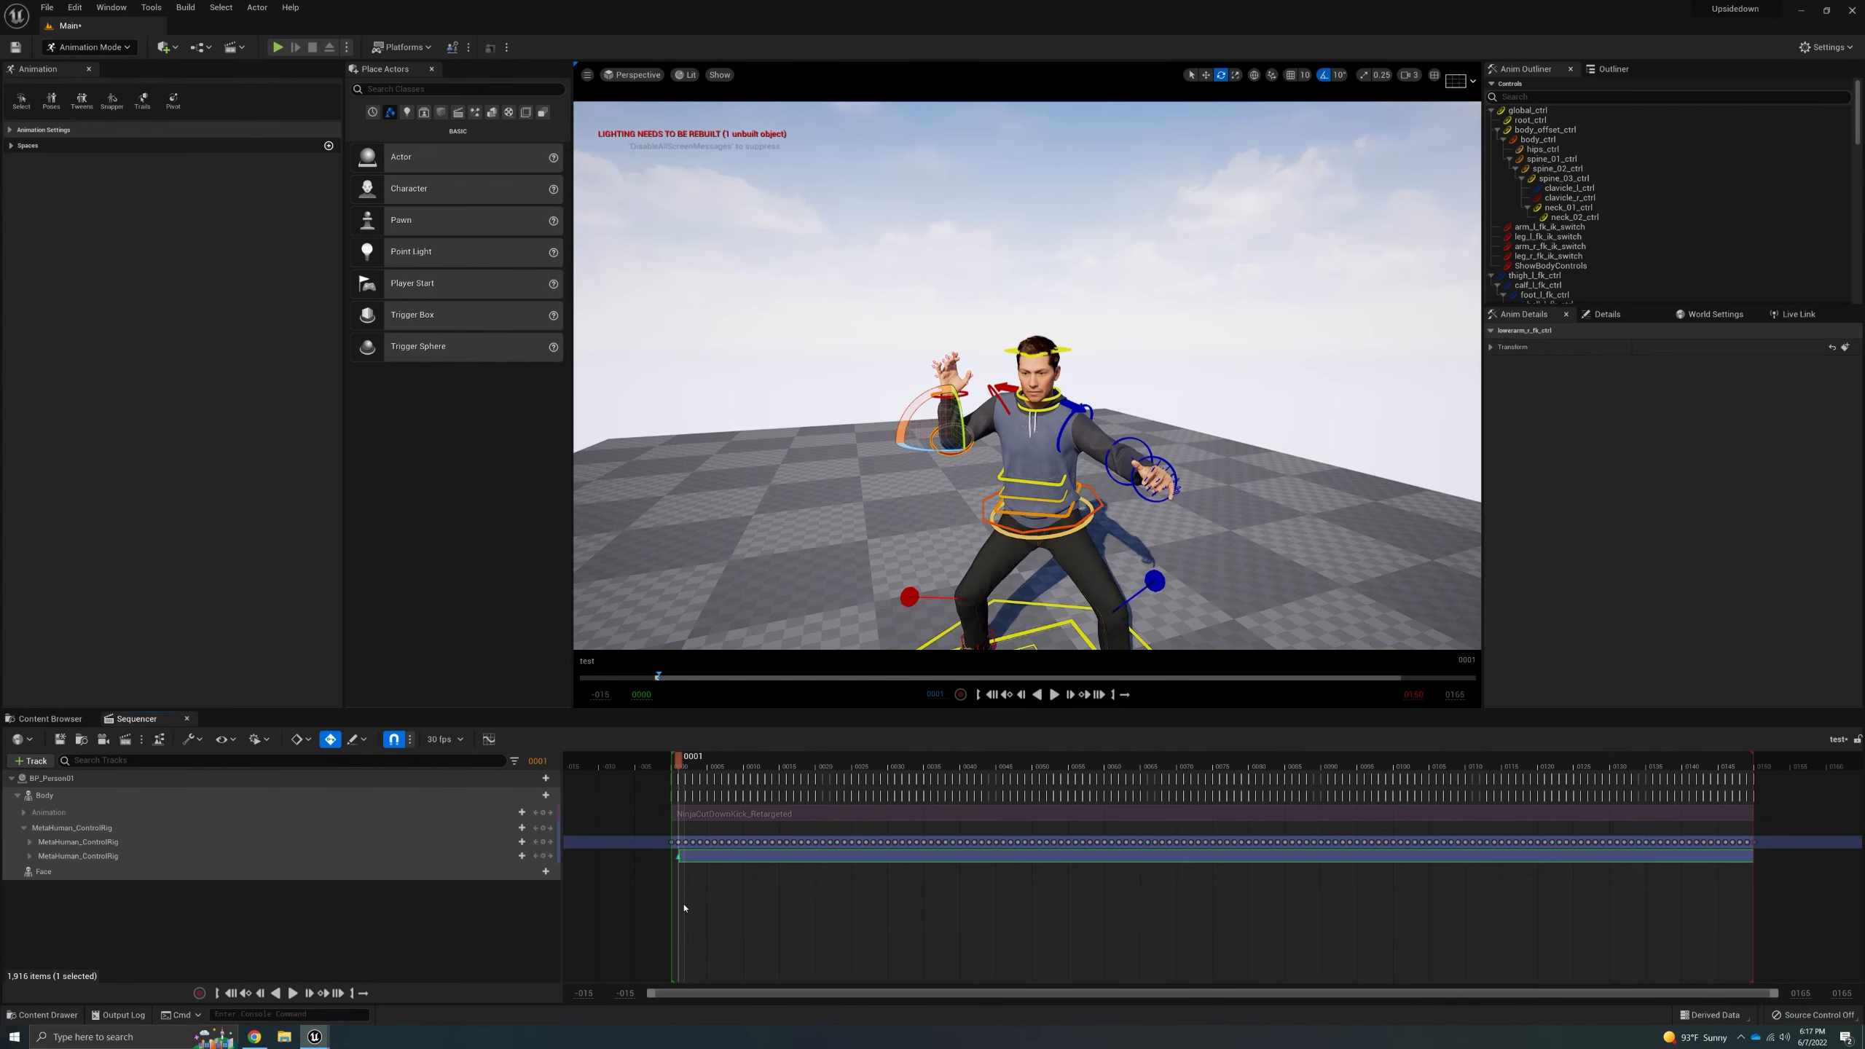
{"action": "right_click", "coordinate": [679, 857]}
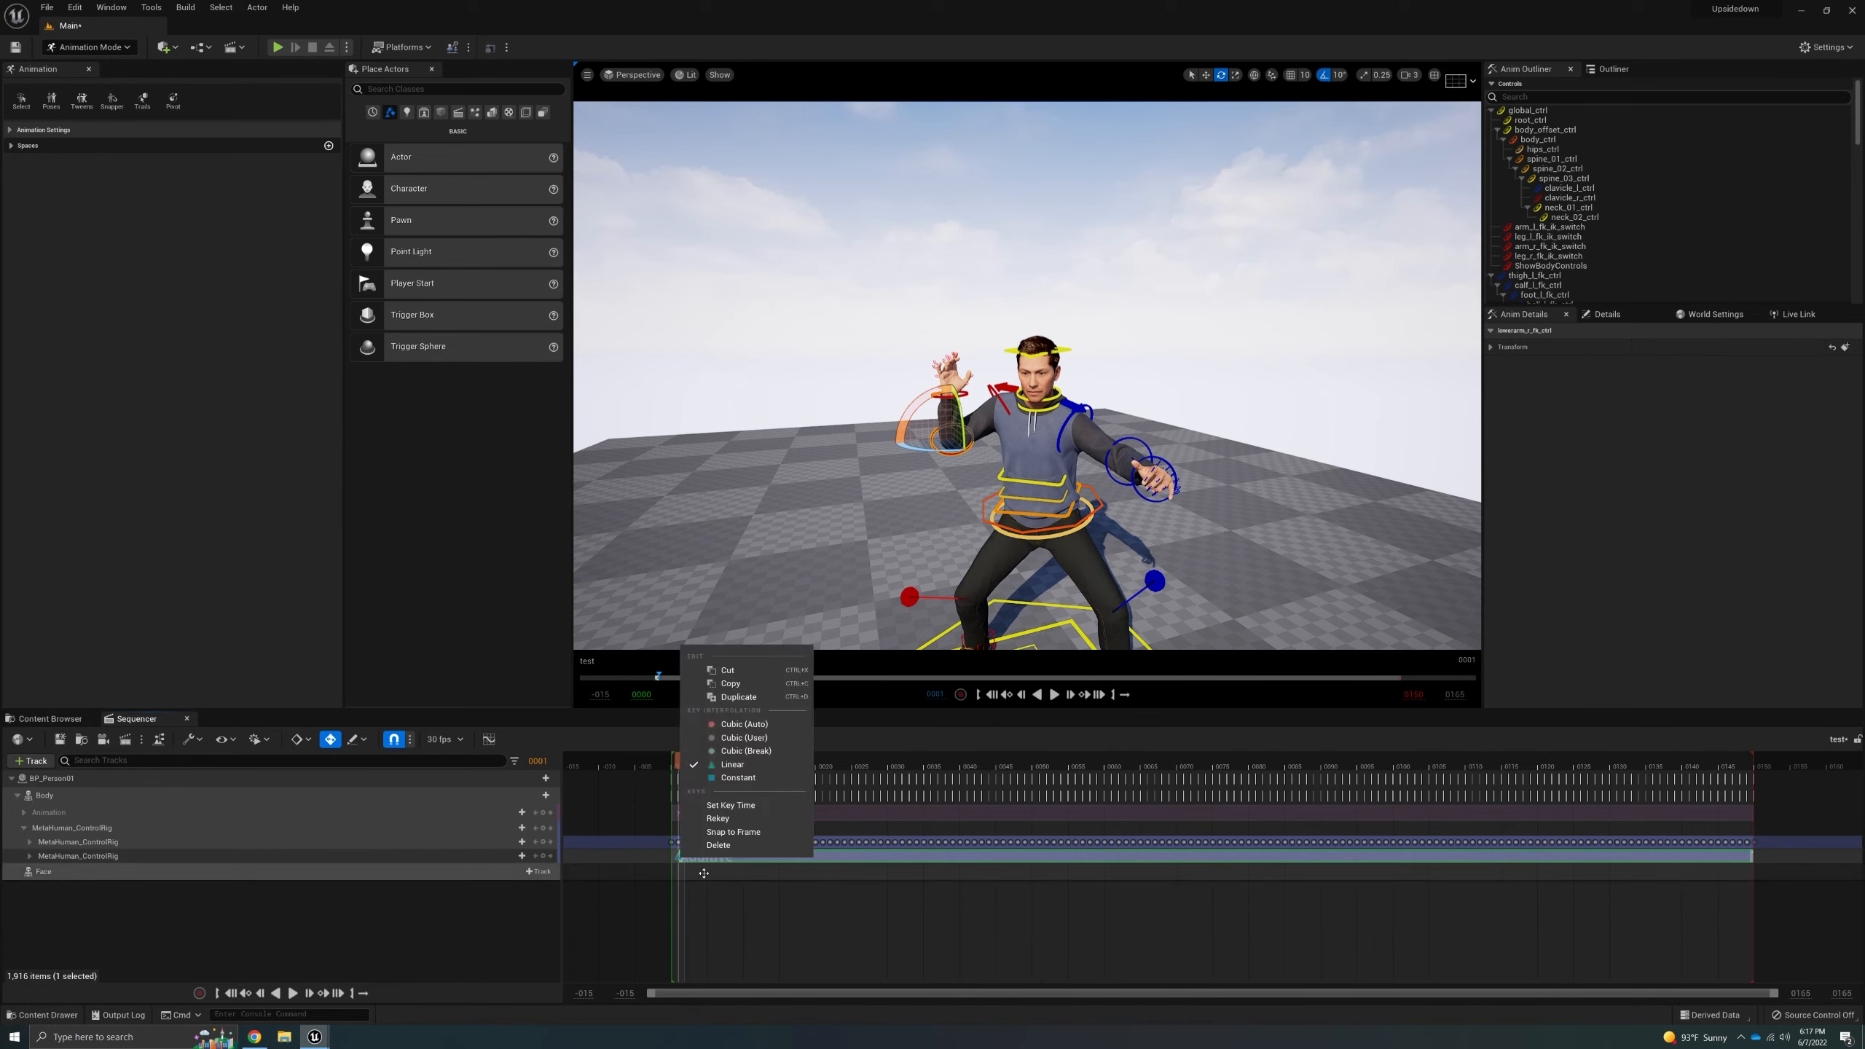
{"action": "left_click", "coordinate": [693, 874]}
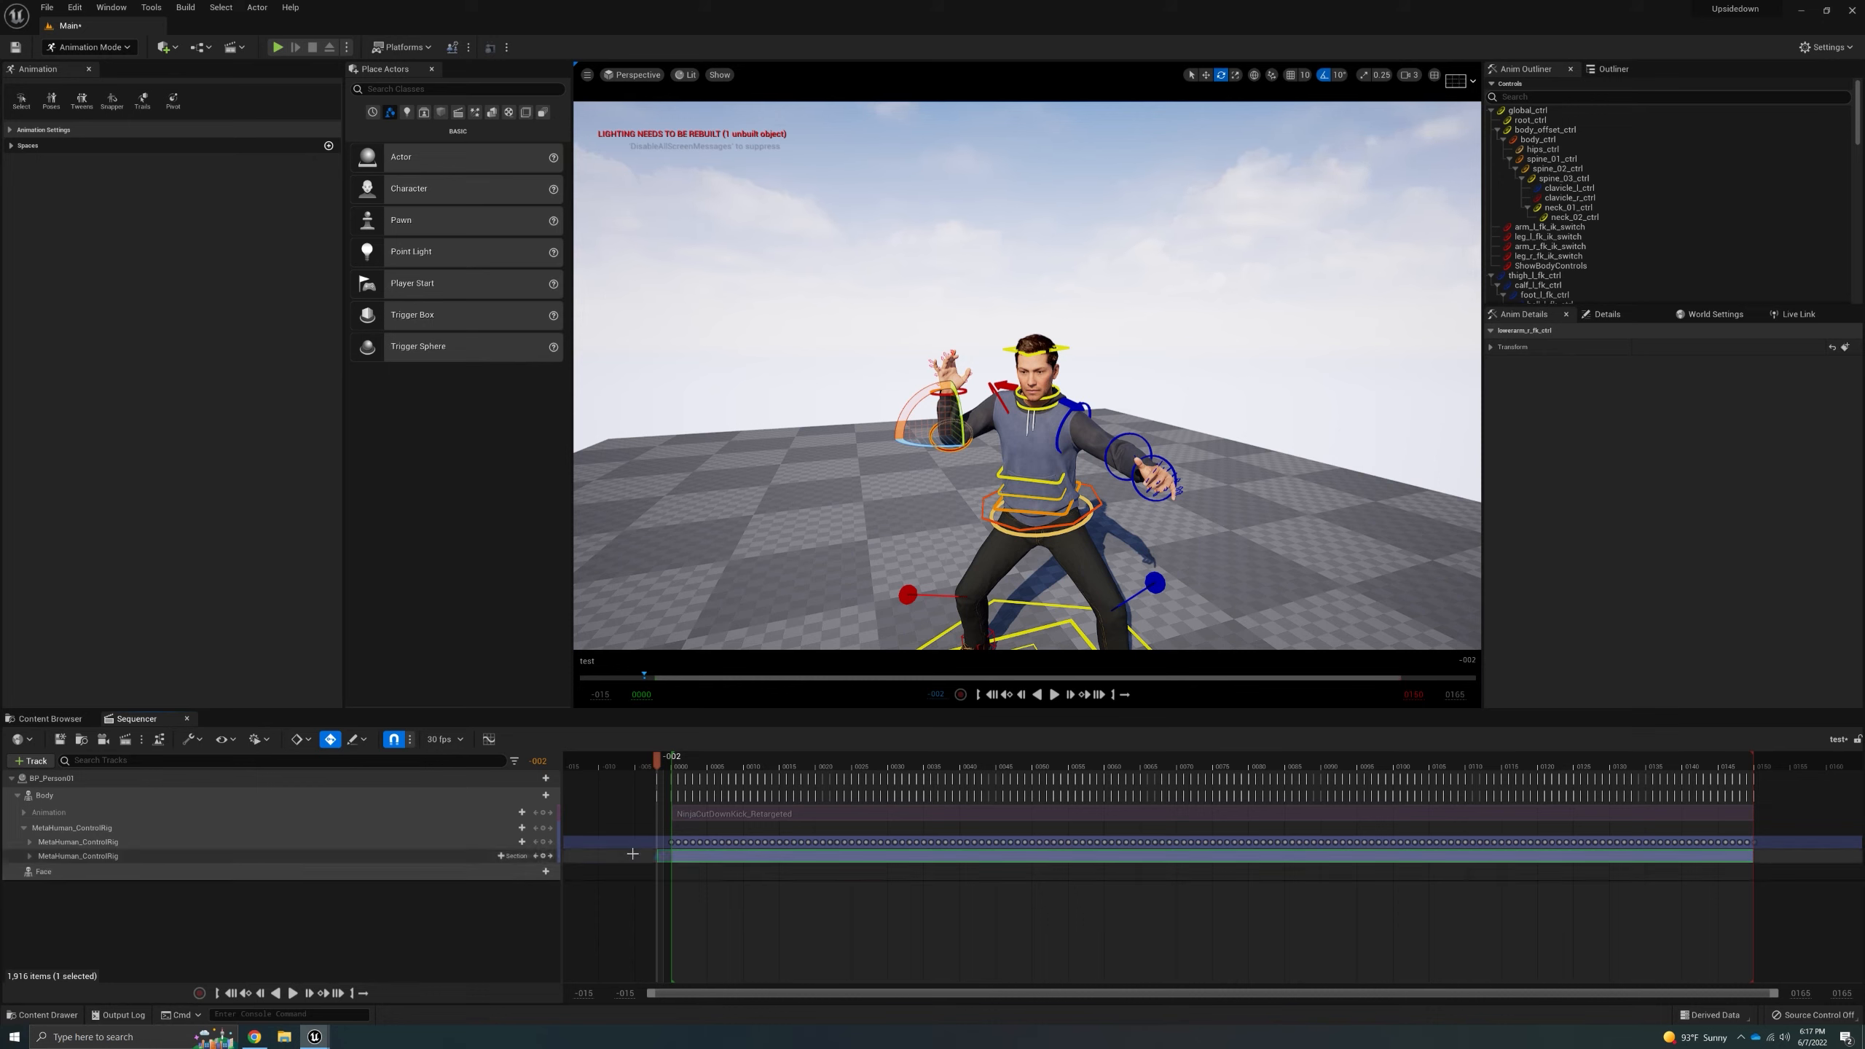
{"action": "key", "text": "Delete"}
{"action": "mouse_move", "coordinate": [660, 767]}
{"action": "left_mouse_down"}
{"action": "mouse_move", "coordinate": [986, 797]}
{"action": "mouse_move", "coordinate": [670, 797]}
{"action": "left_mouse_up"}
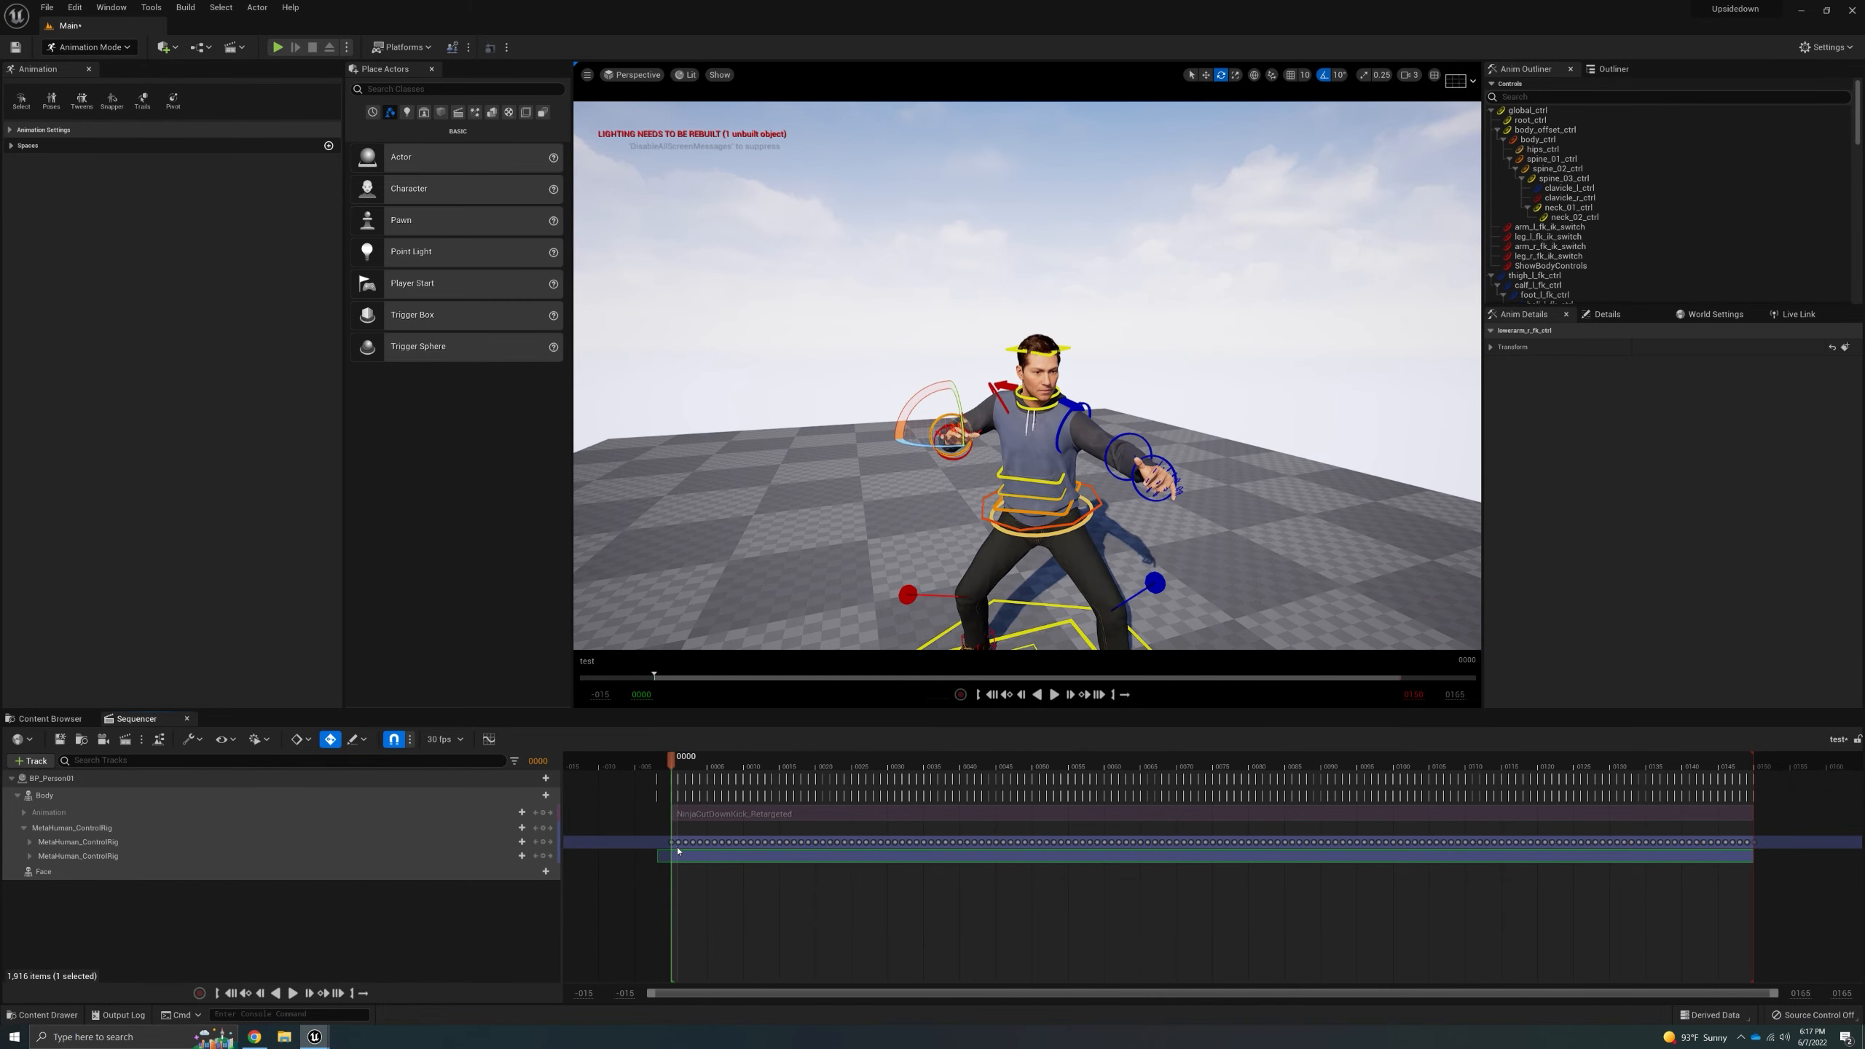
- Collapse the MetaHuman_ControlRig track and bake the Face to Face_ControlBoard_CtrlRig with the default options
{"action": "left_click", "coordinate": [23, 827]}
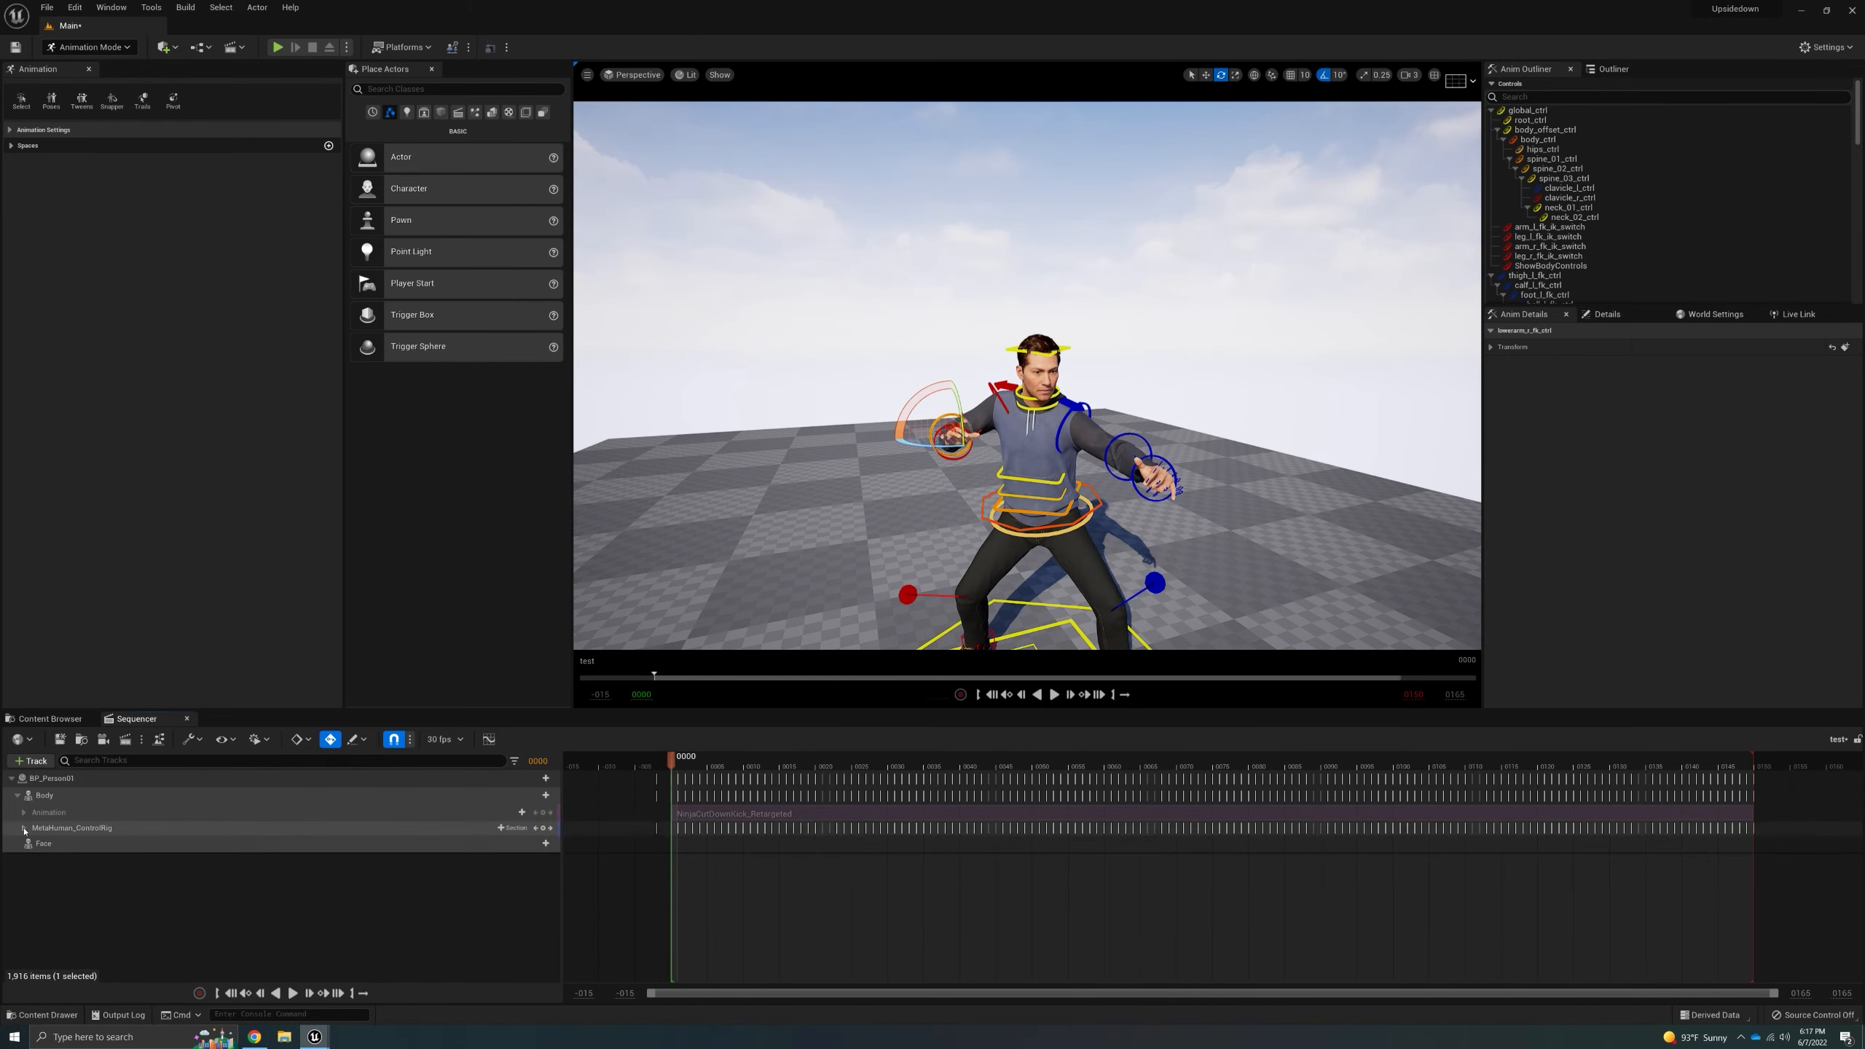
{"action": "left_click", "coordinate": [81, 850]}
{"action": "right_click", "coordinate": [81, 851]}
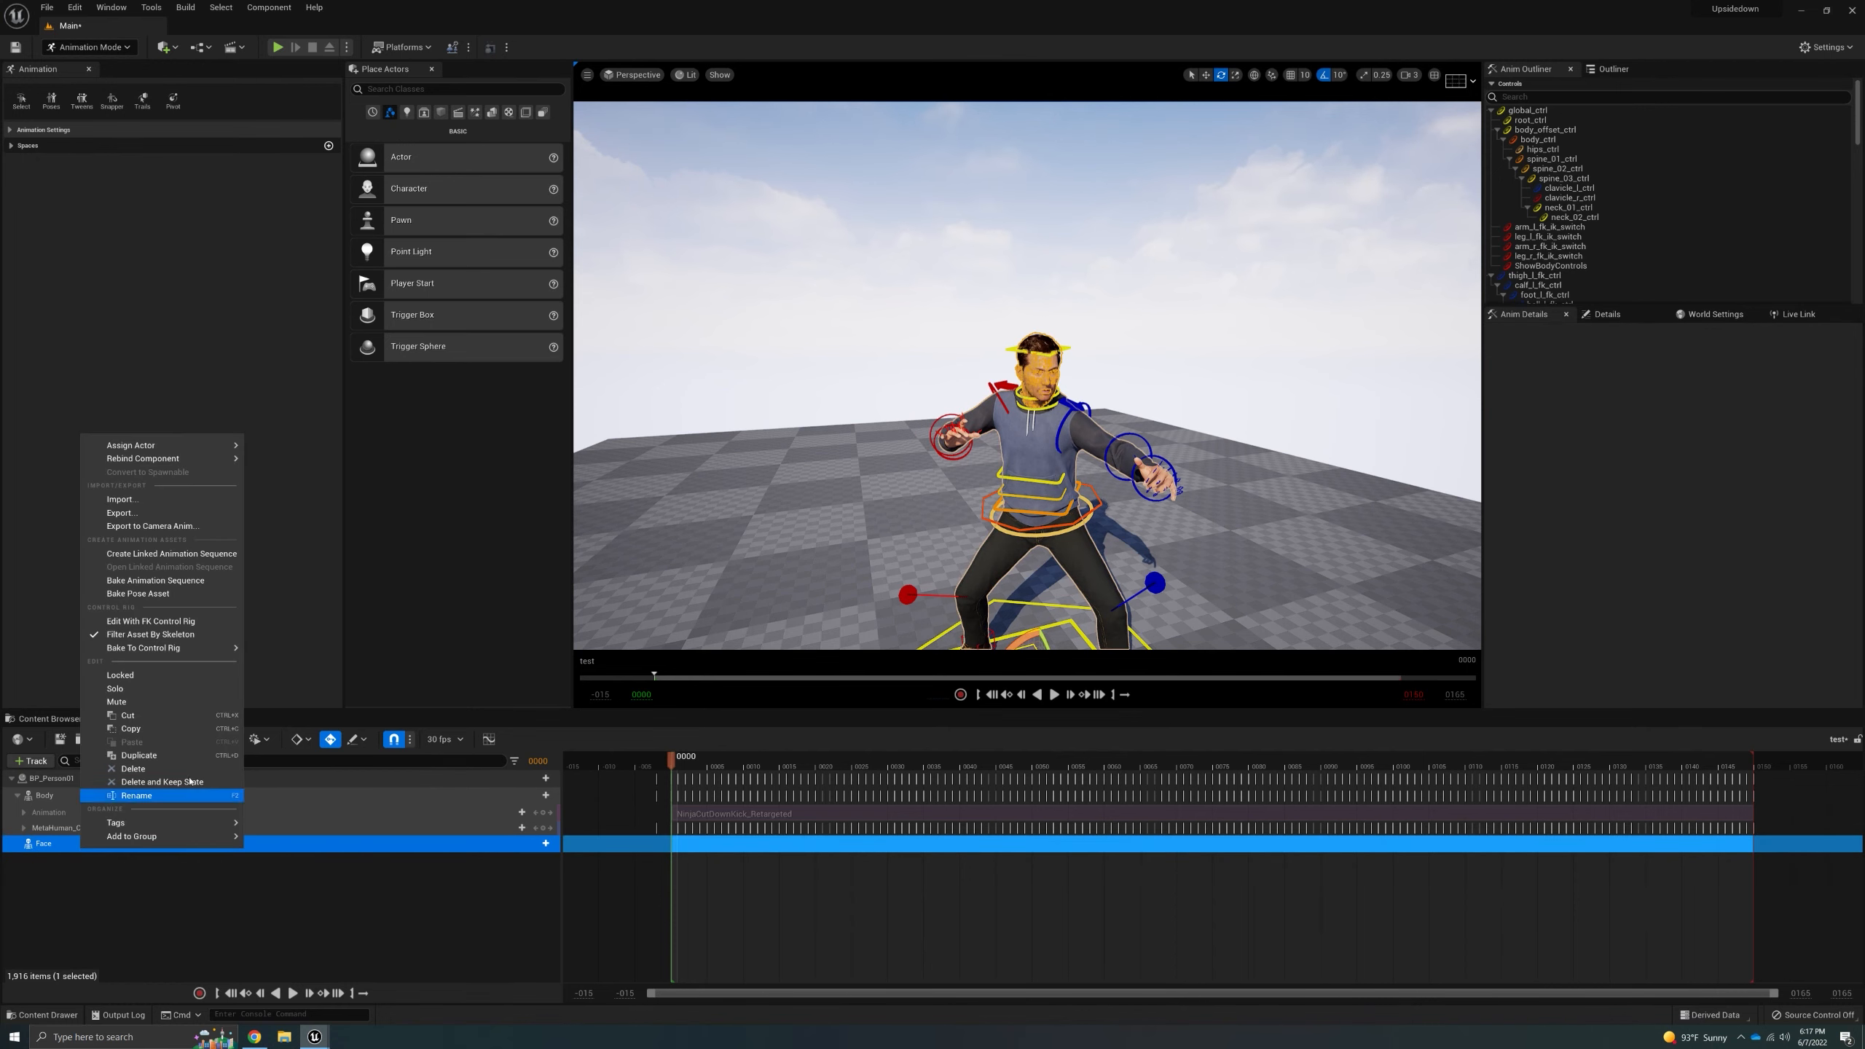
{"action": "mouse_move", "coordinate": [183, 647]}
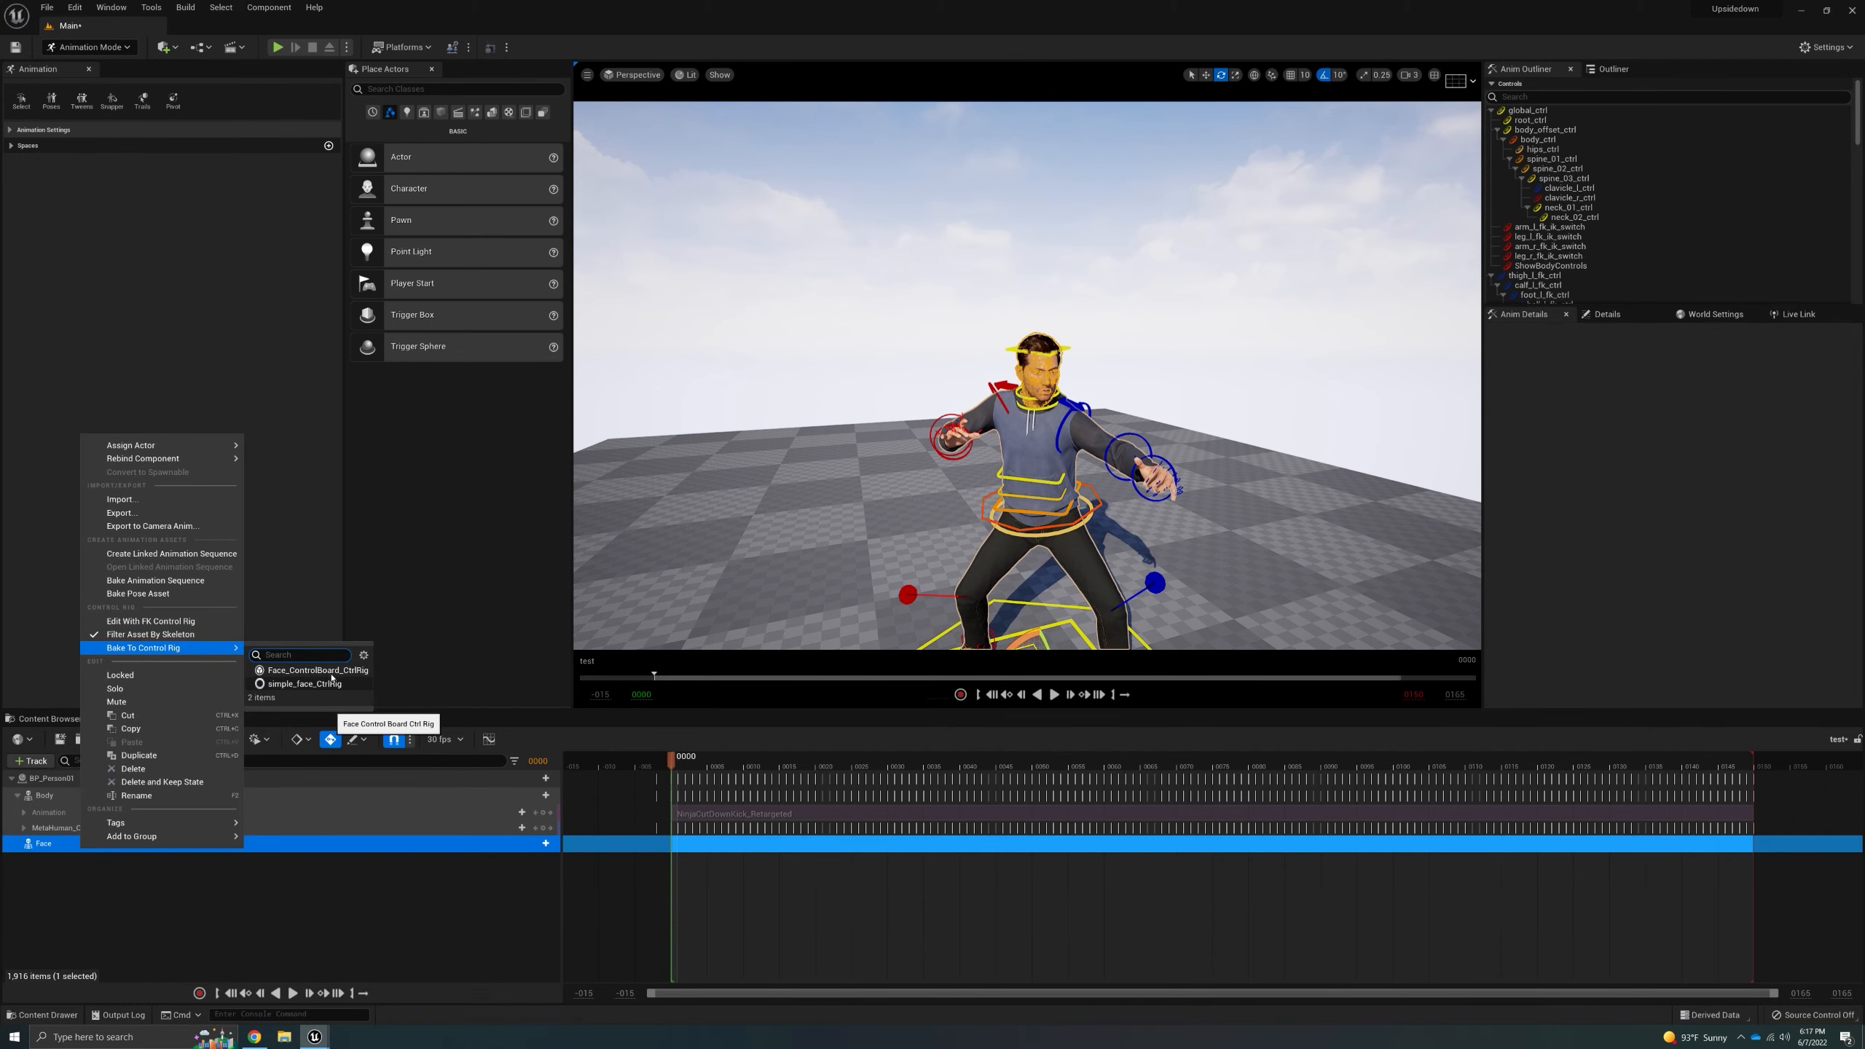
{"action": "left_click", "coordinate": [307, 673]}
{"action": "left_click", "coordinate": [307, 673]}
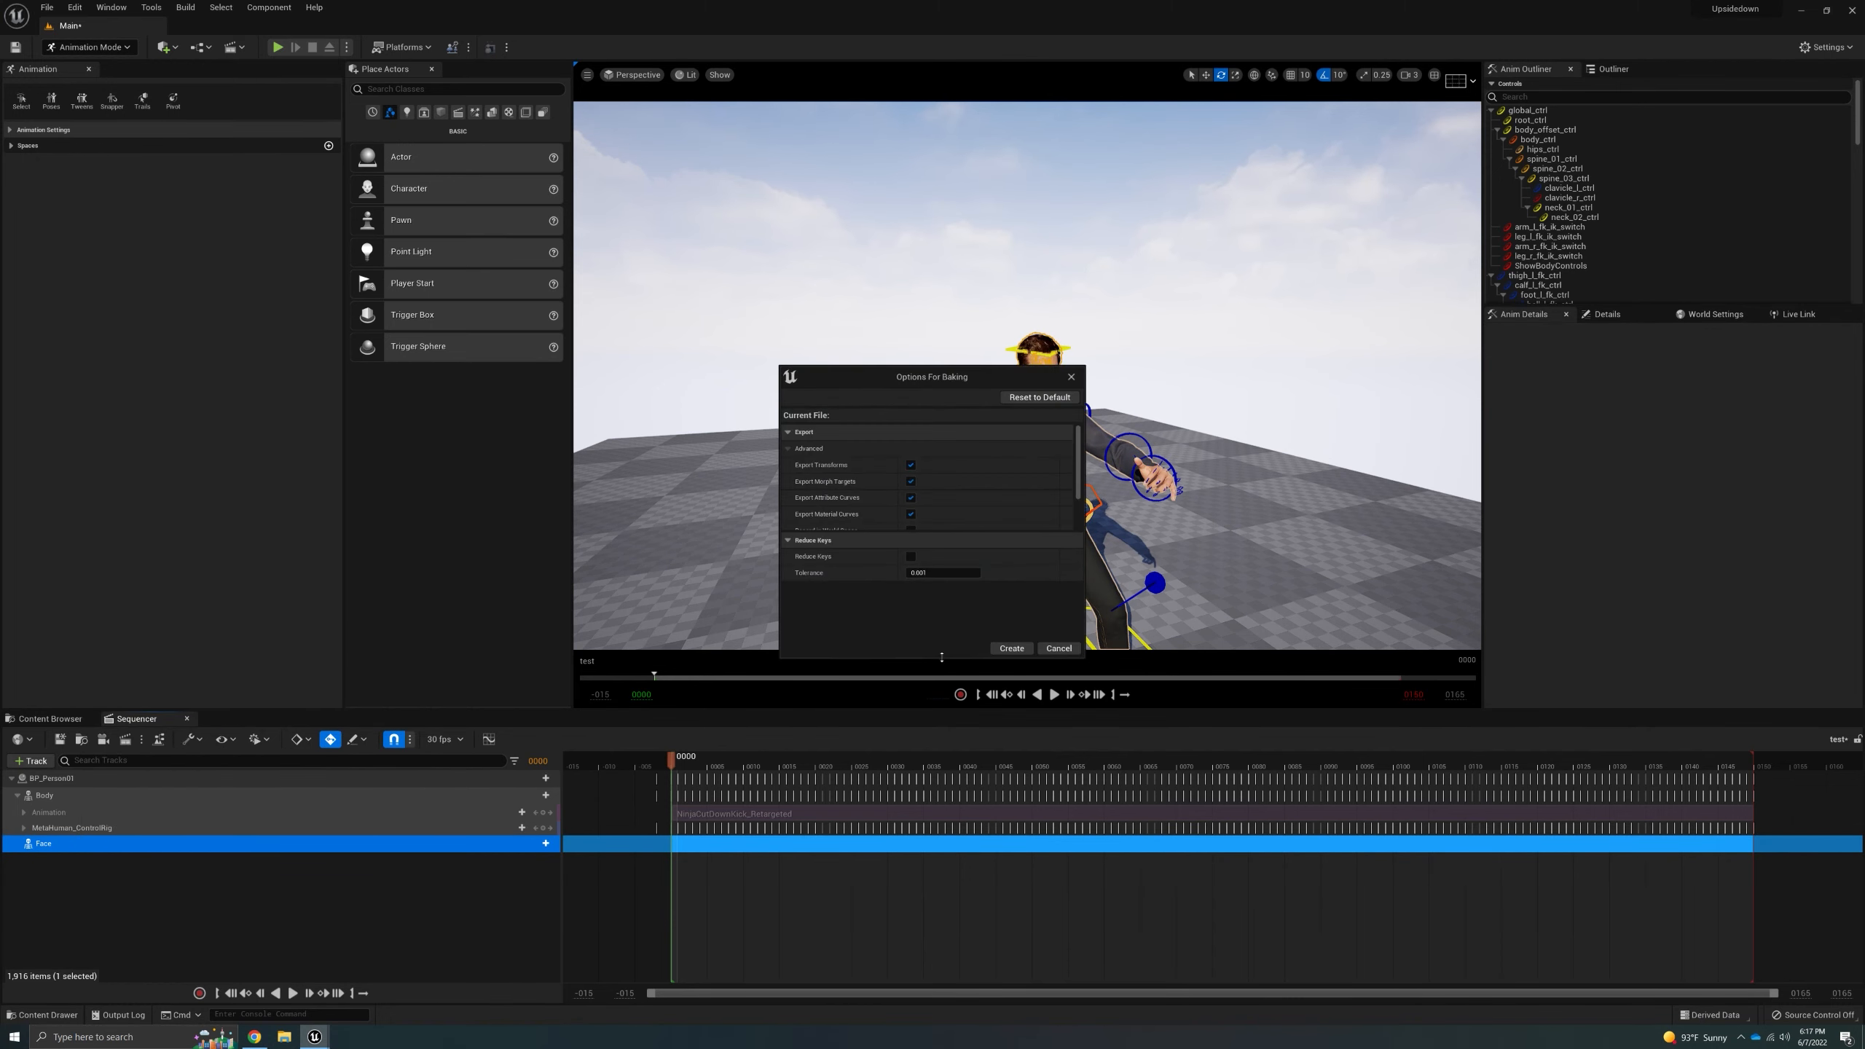
{"action": "left_click", "coordinate": [1011, 647]}
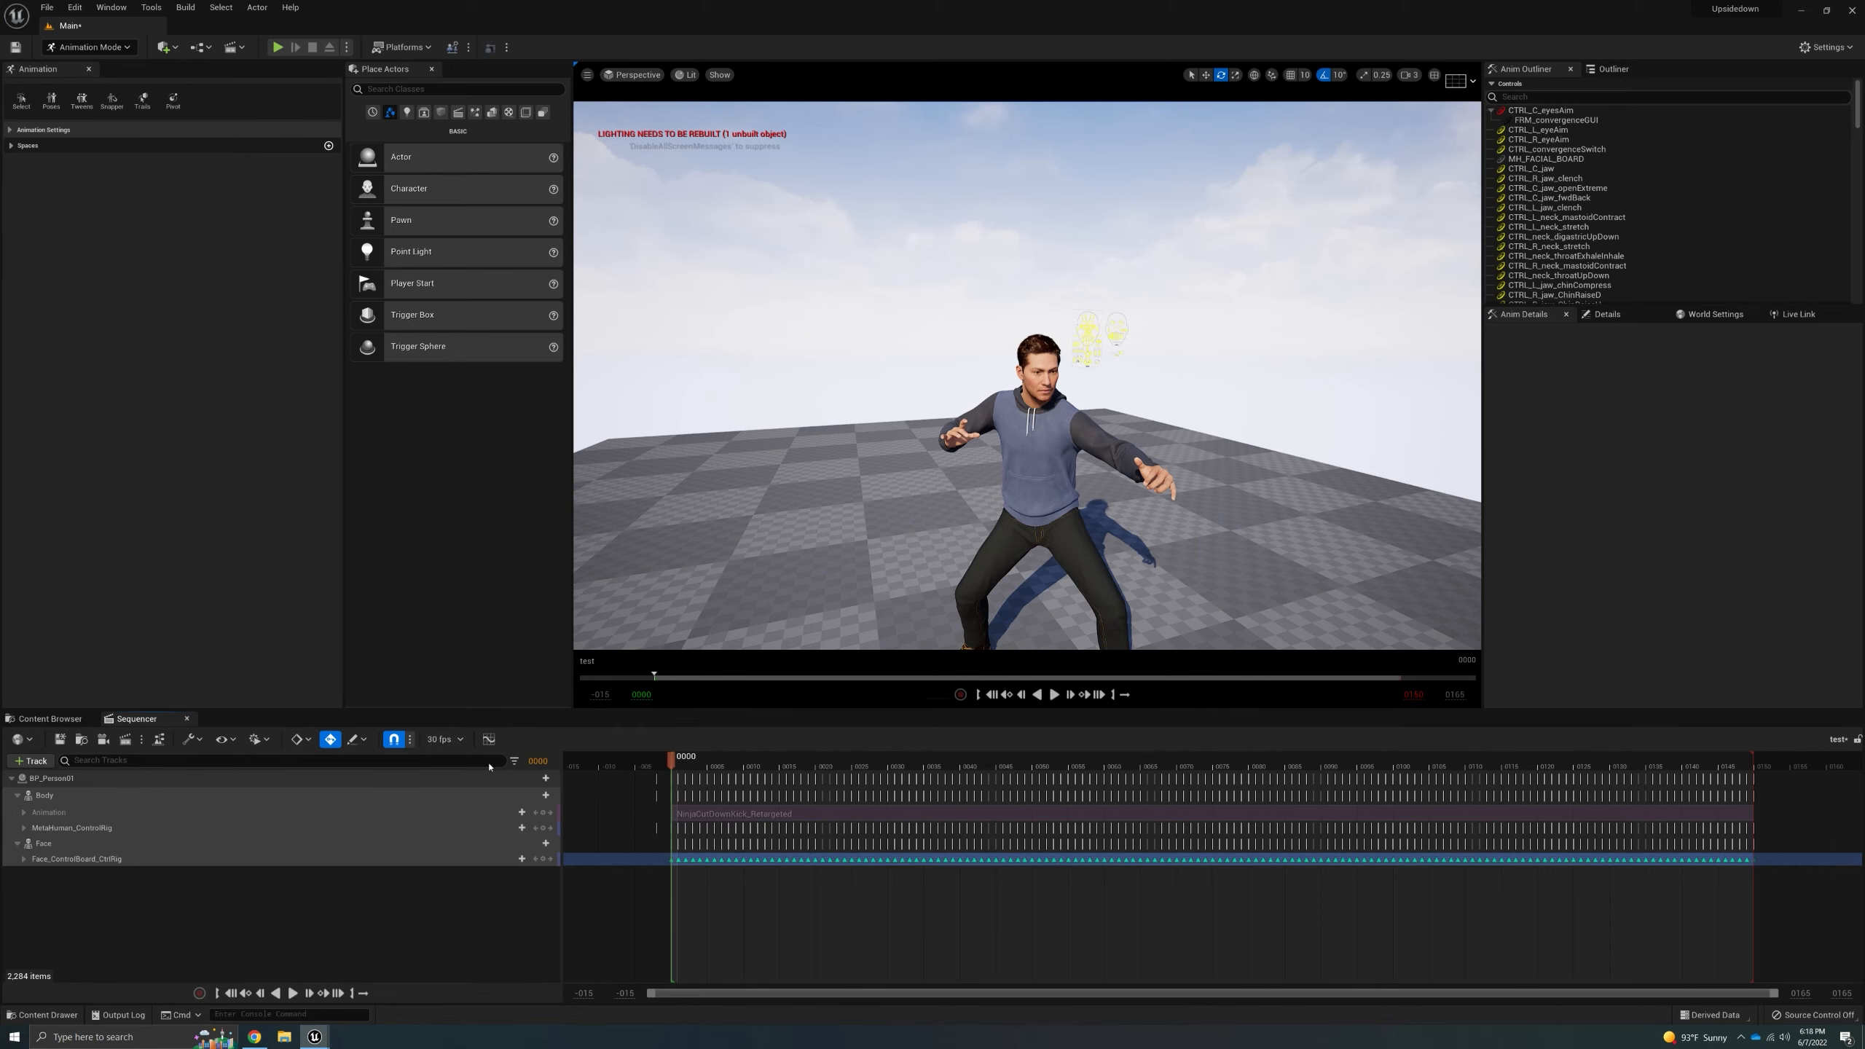
- Add an additive section to the Face_ControlBoard_CtrlRig track
{"action": "mouse_move", "coordinate": [990, 474]}
{"action": "right_mouse_down"}
{"action": "mouse_move", "coordinate": [962, 489]}
{"action": "mouse_move", "coordinate": [921, 464]}
{"action": "mouse_move", "coordinate": [910, 489]}
{"action": "mouse_move", "coordinate": [988, 510]}
{"action": "mouse_move", "coordinate": [976, 477]}
{"action": "right_mouse_up"}
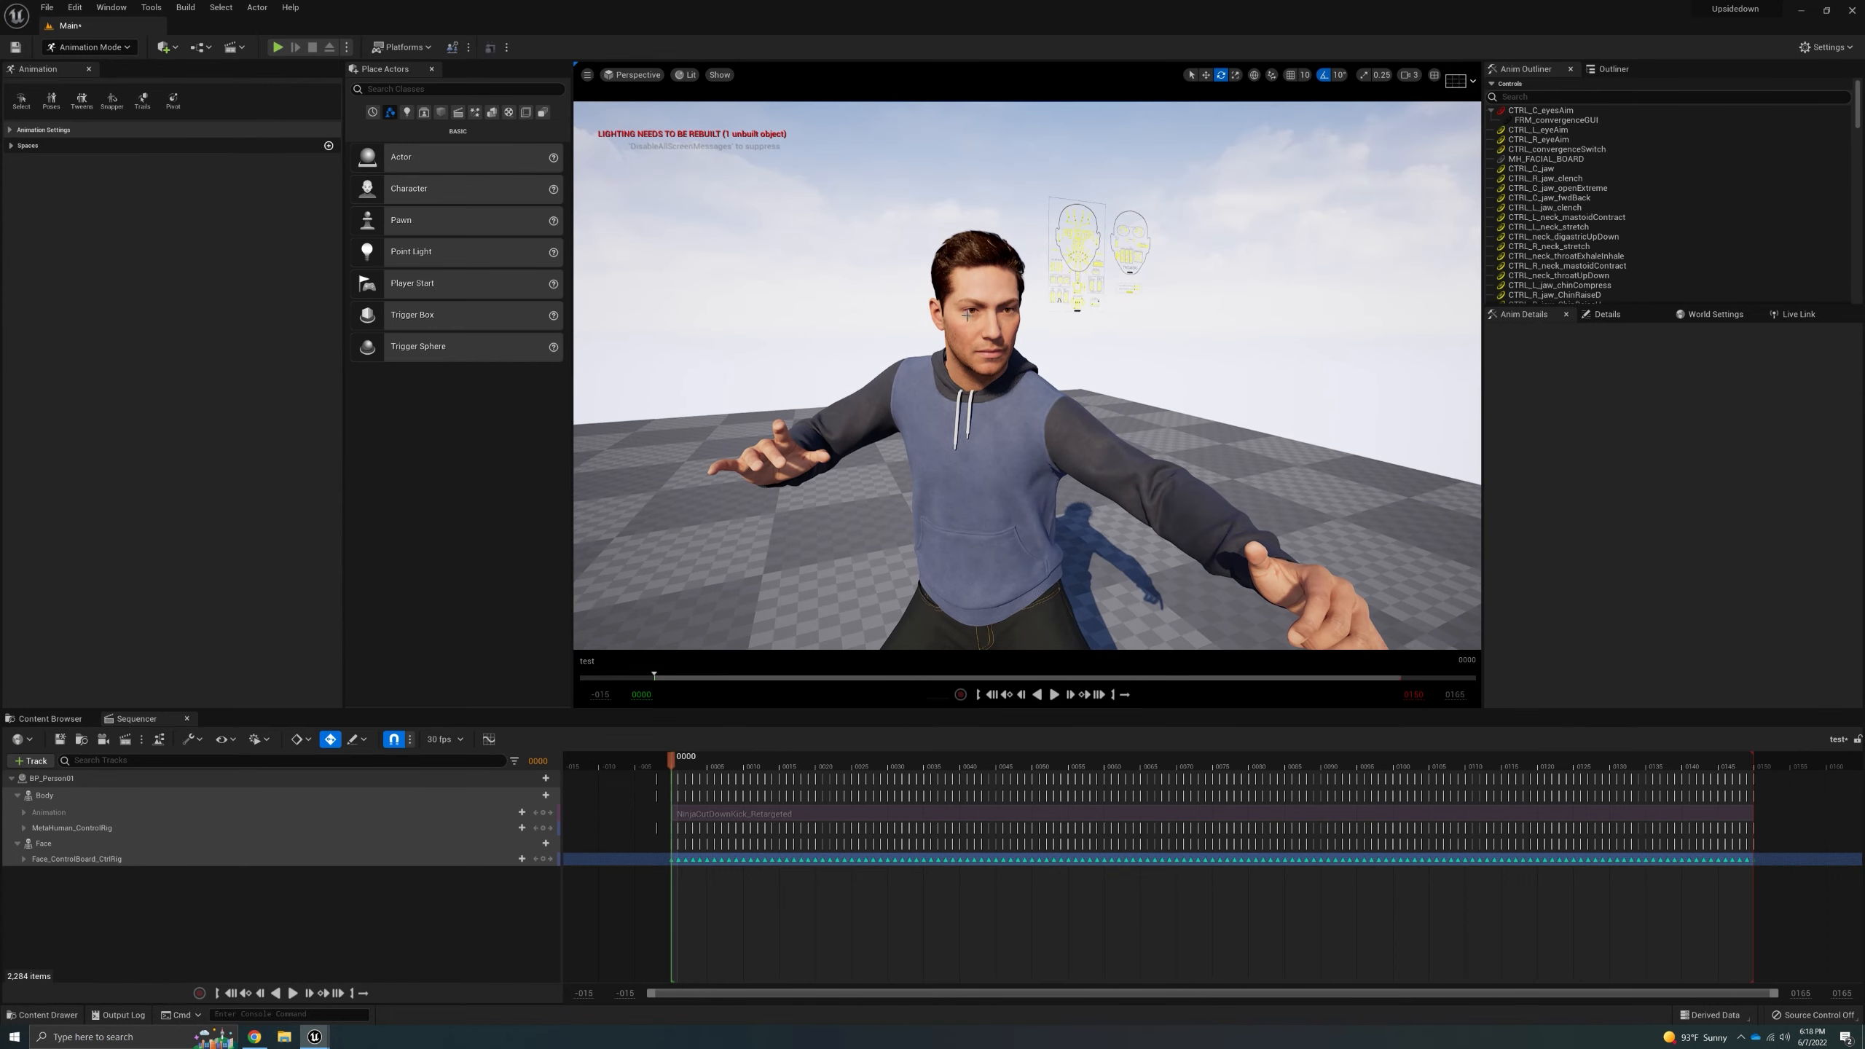
{"action": "left_click", "coordinate": [22, 858]}
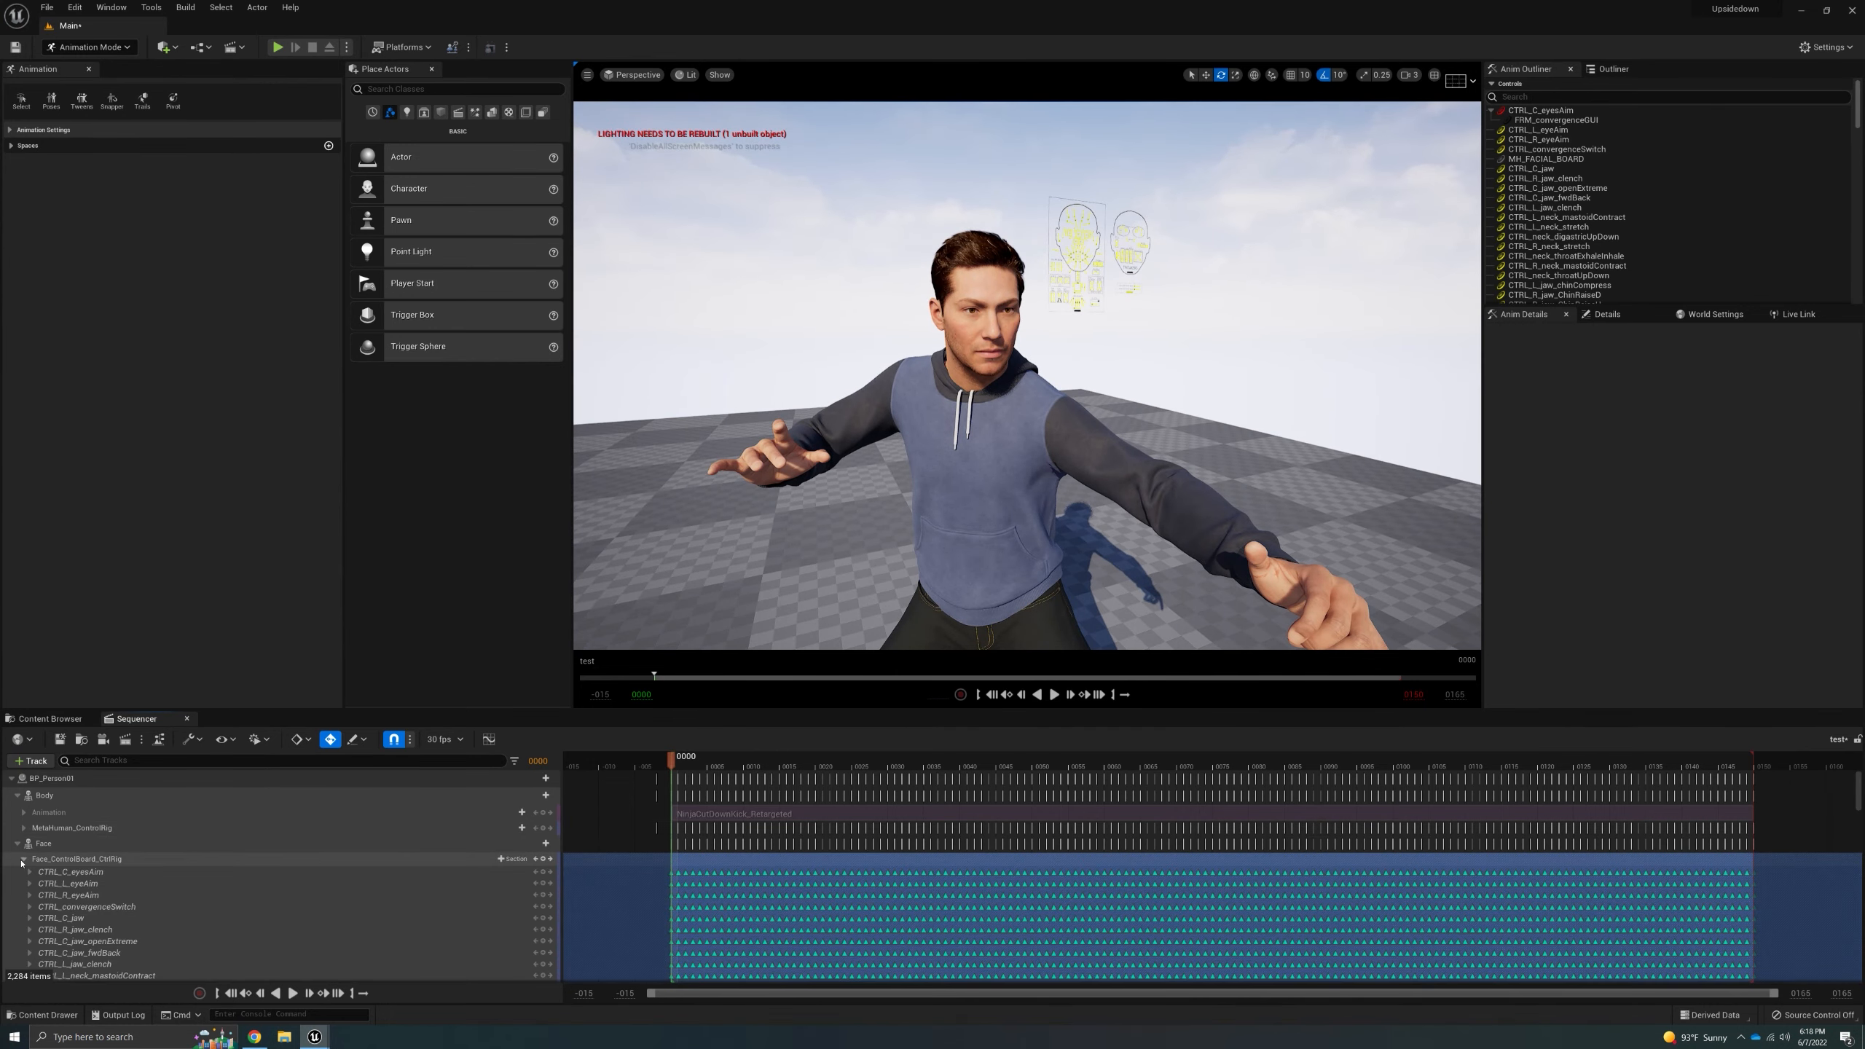
{"action": "left_click", "coordinate": [22, 859]}
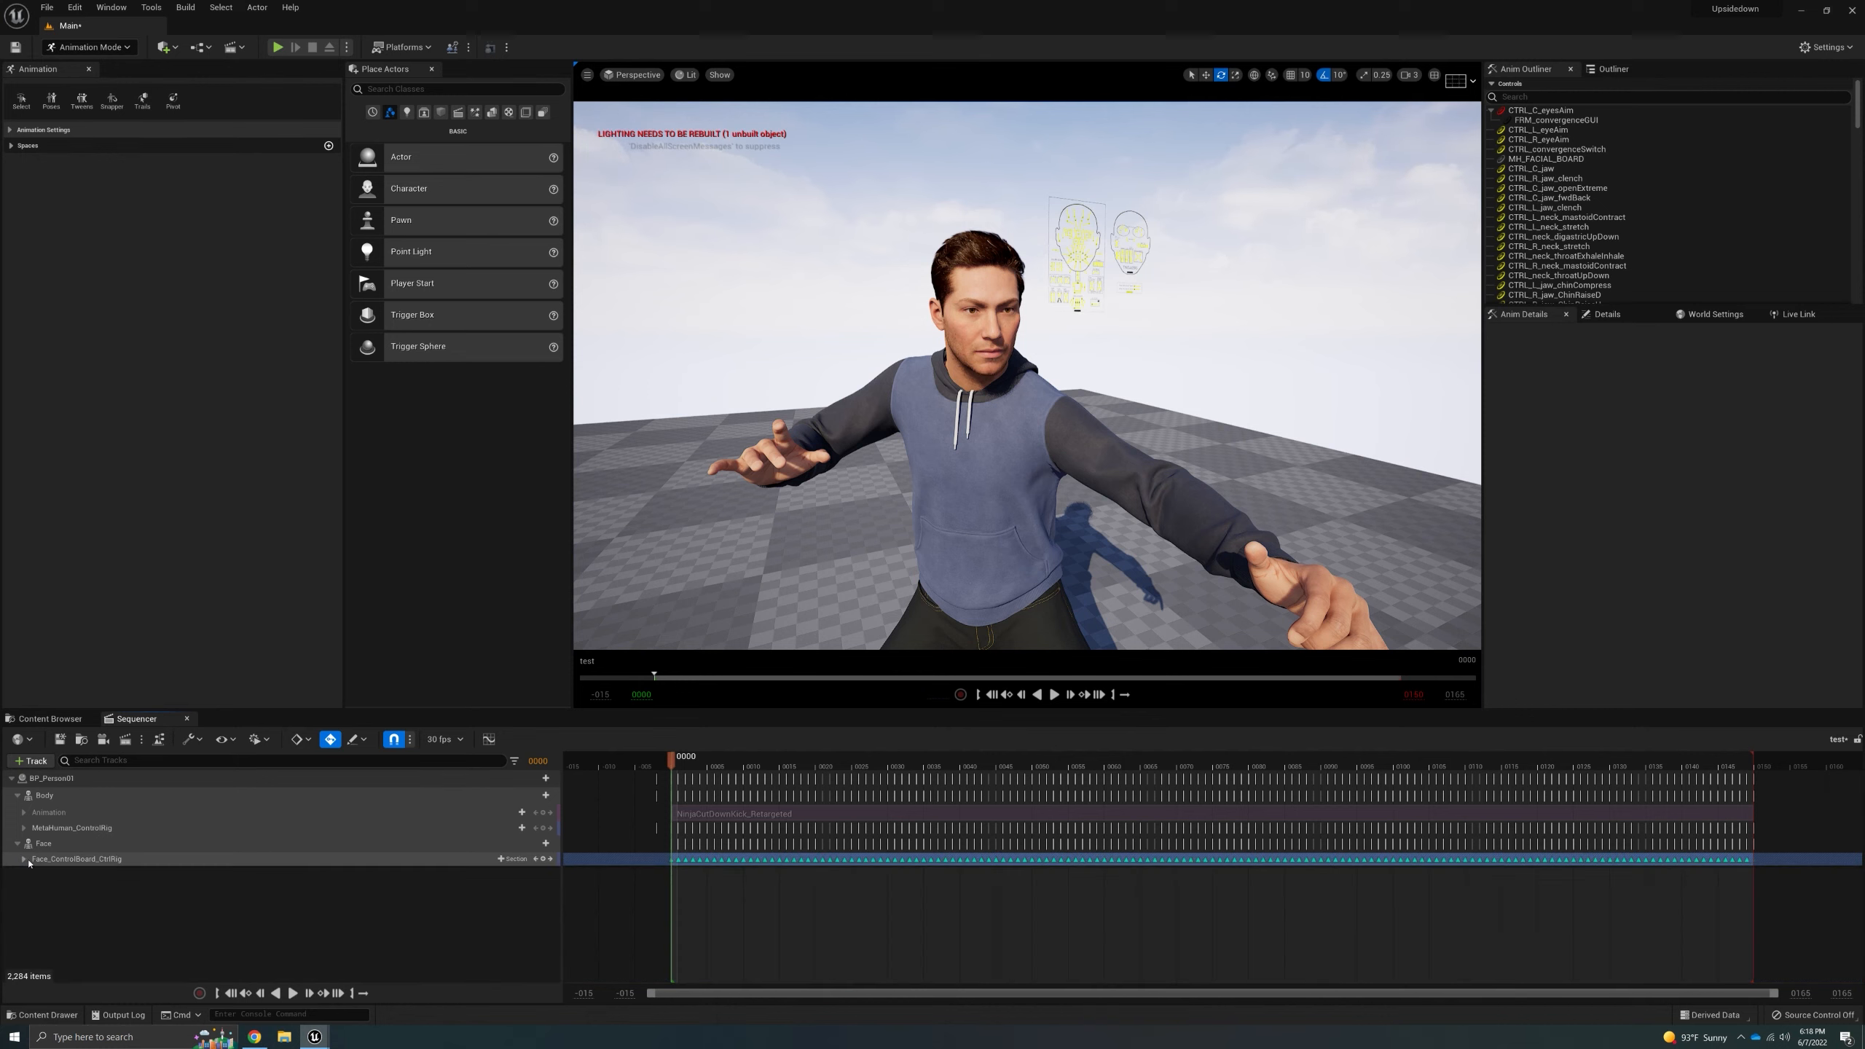
{"action": "left_click", "coordinate": [512, 859]}
{"action": "left_click", "coordinate": [527, 891]}
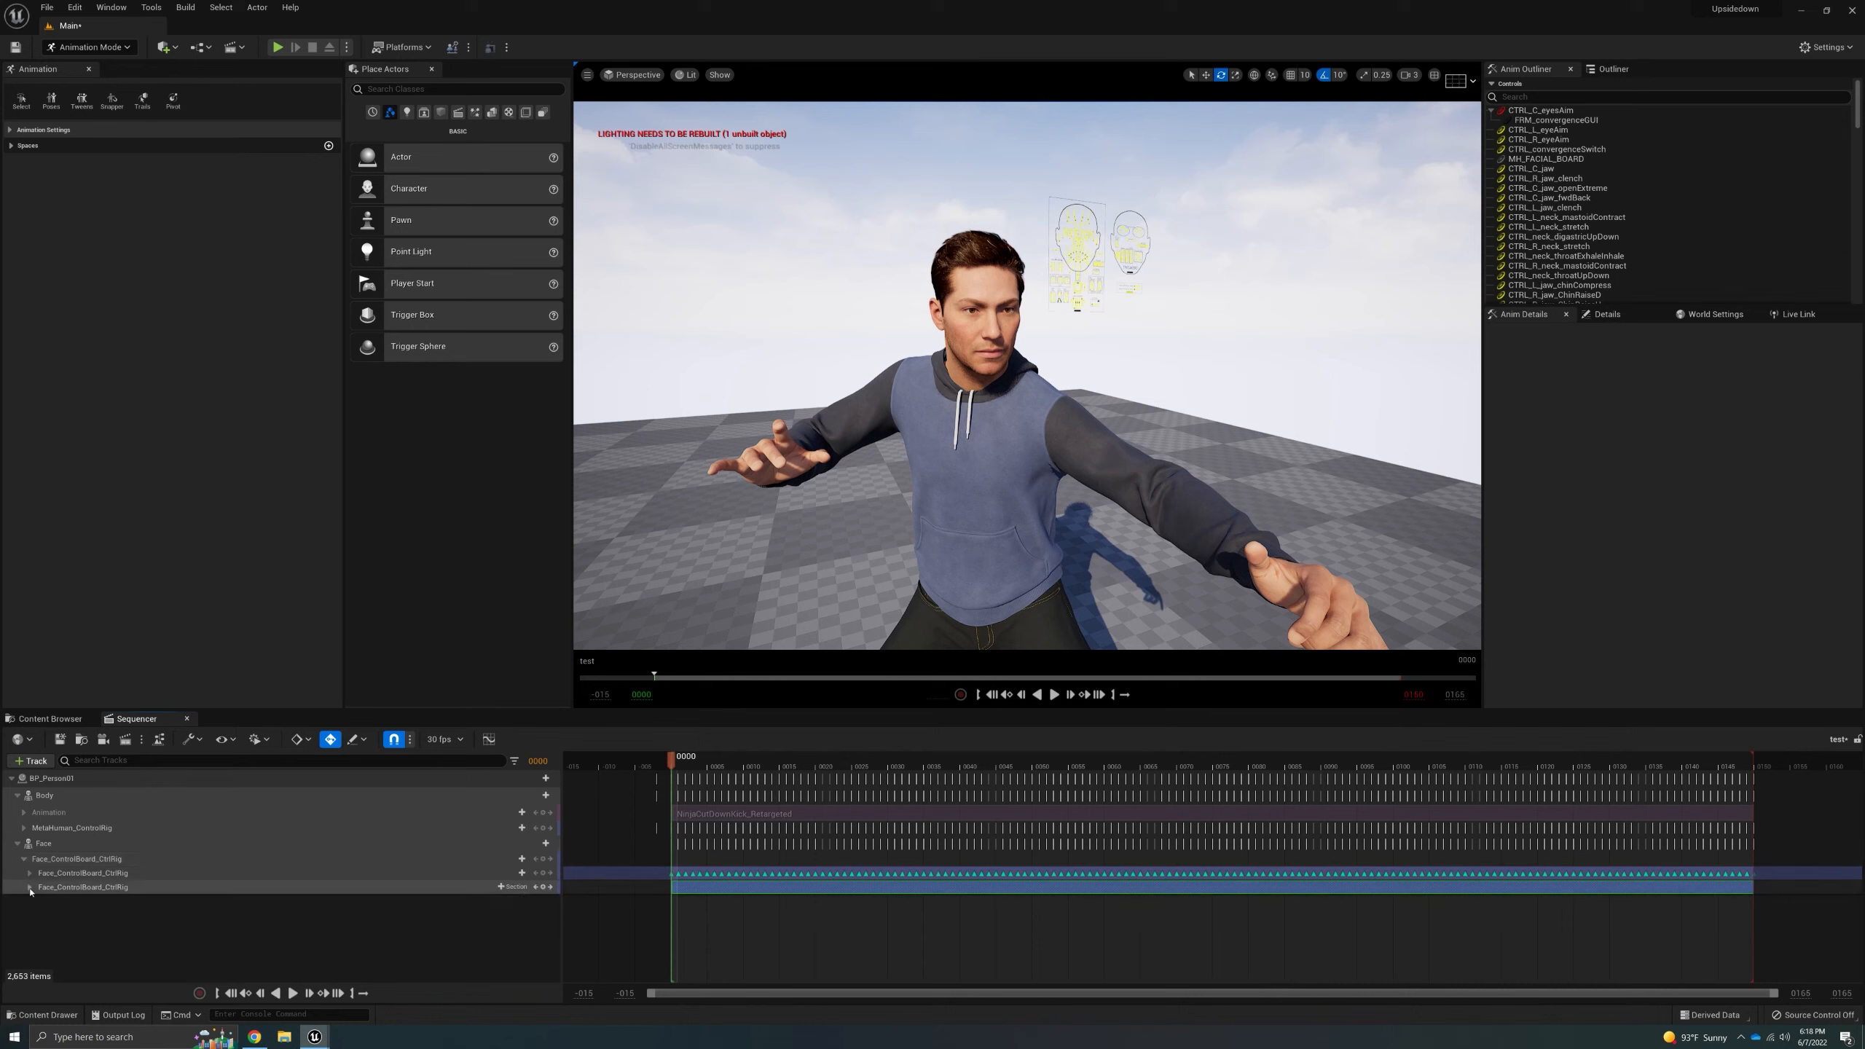
- Key the new Face_ControlBoard_CtrlRig section at frame 0 and check its list of face controls
{"action": "left_click", "coordinate": [71, 892]}
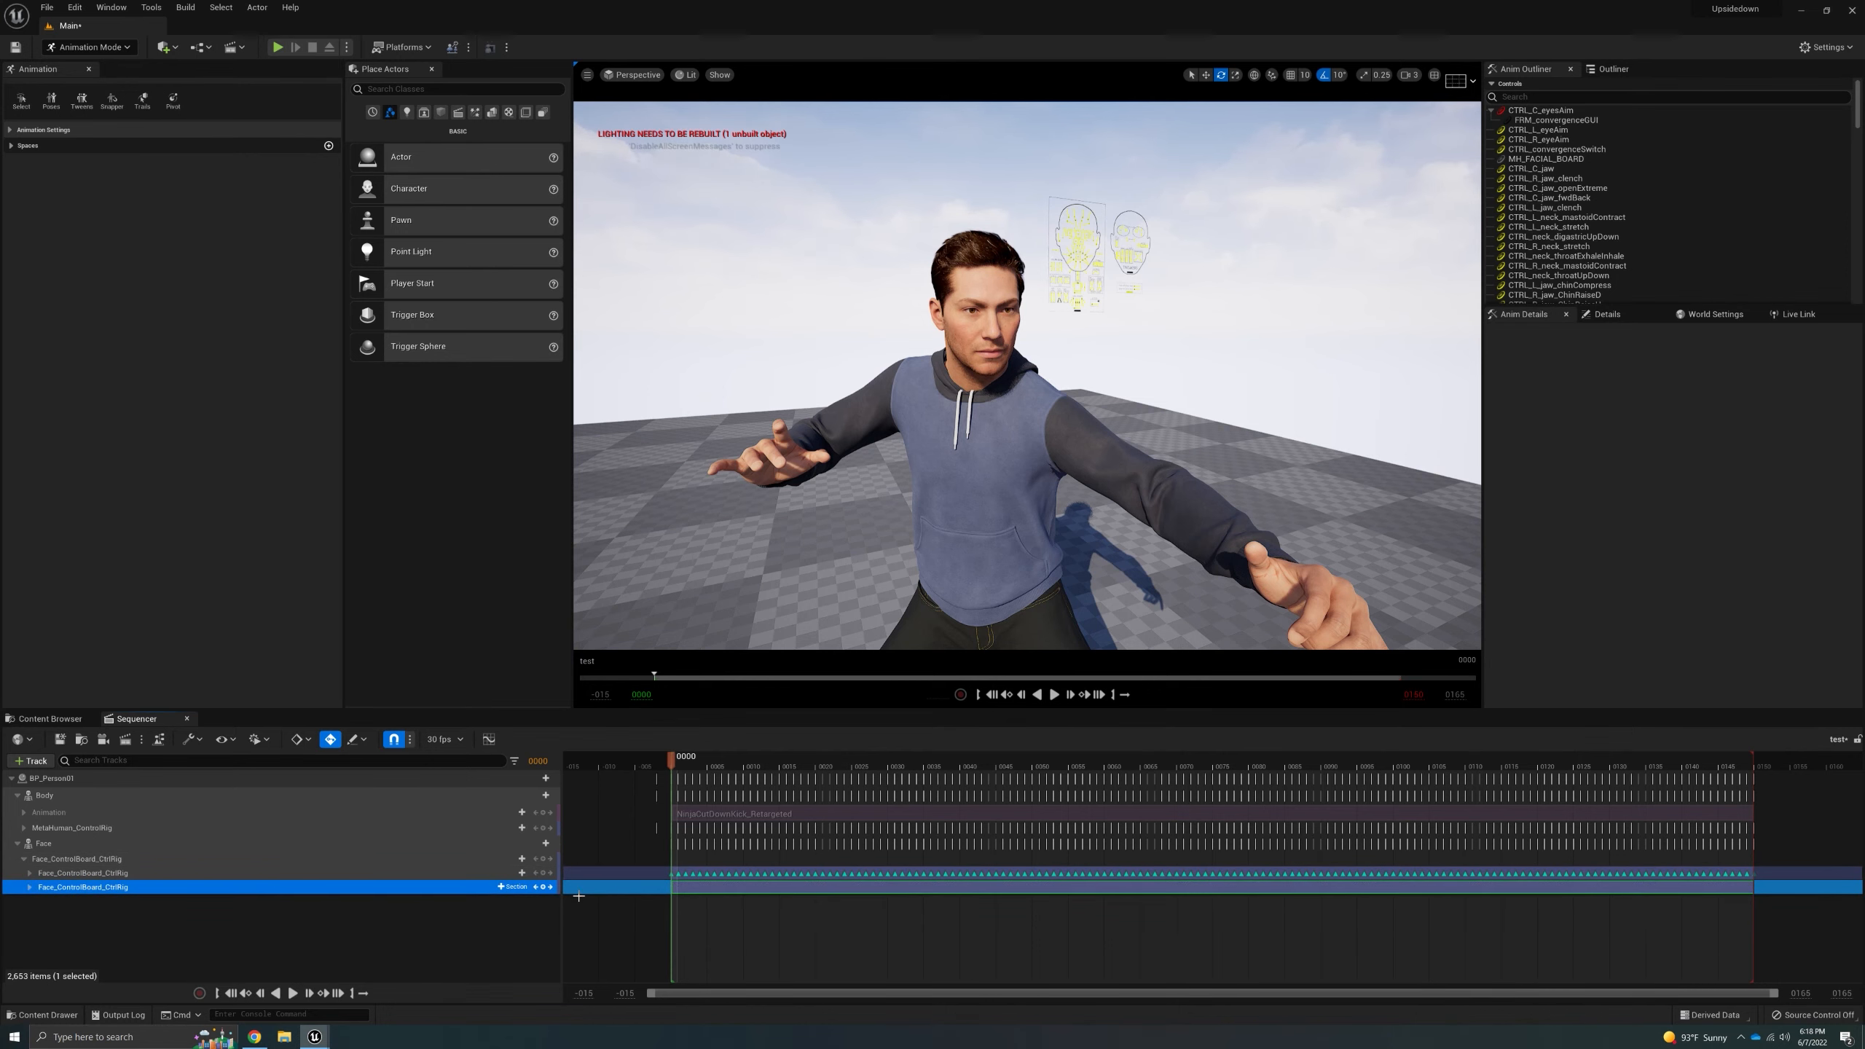
{"action": "left_click", "coordinate": [544, 887]}
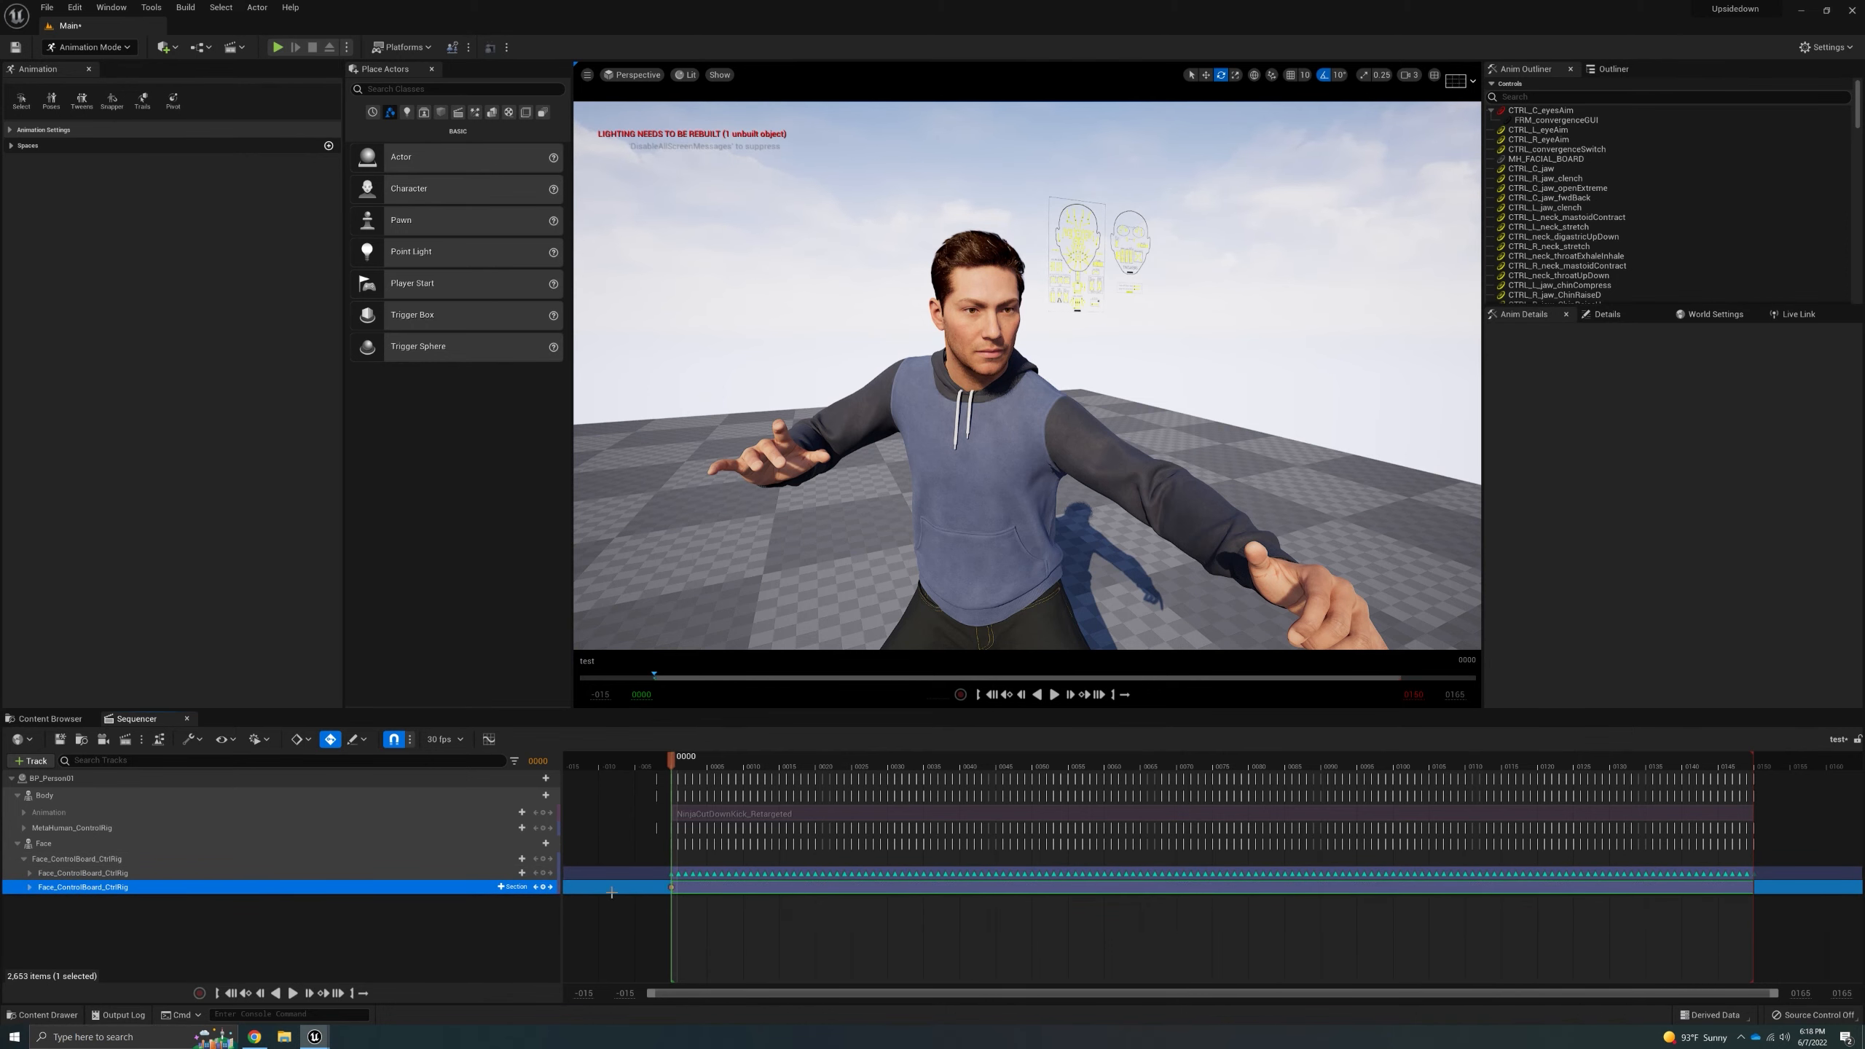
{"action": "right_click", "coordinate": [671, 887]}
{"action": "left_click", "coordinate": [722, 795]}
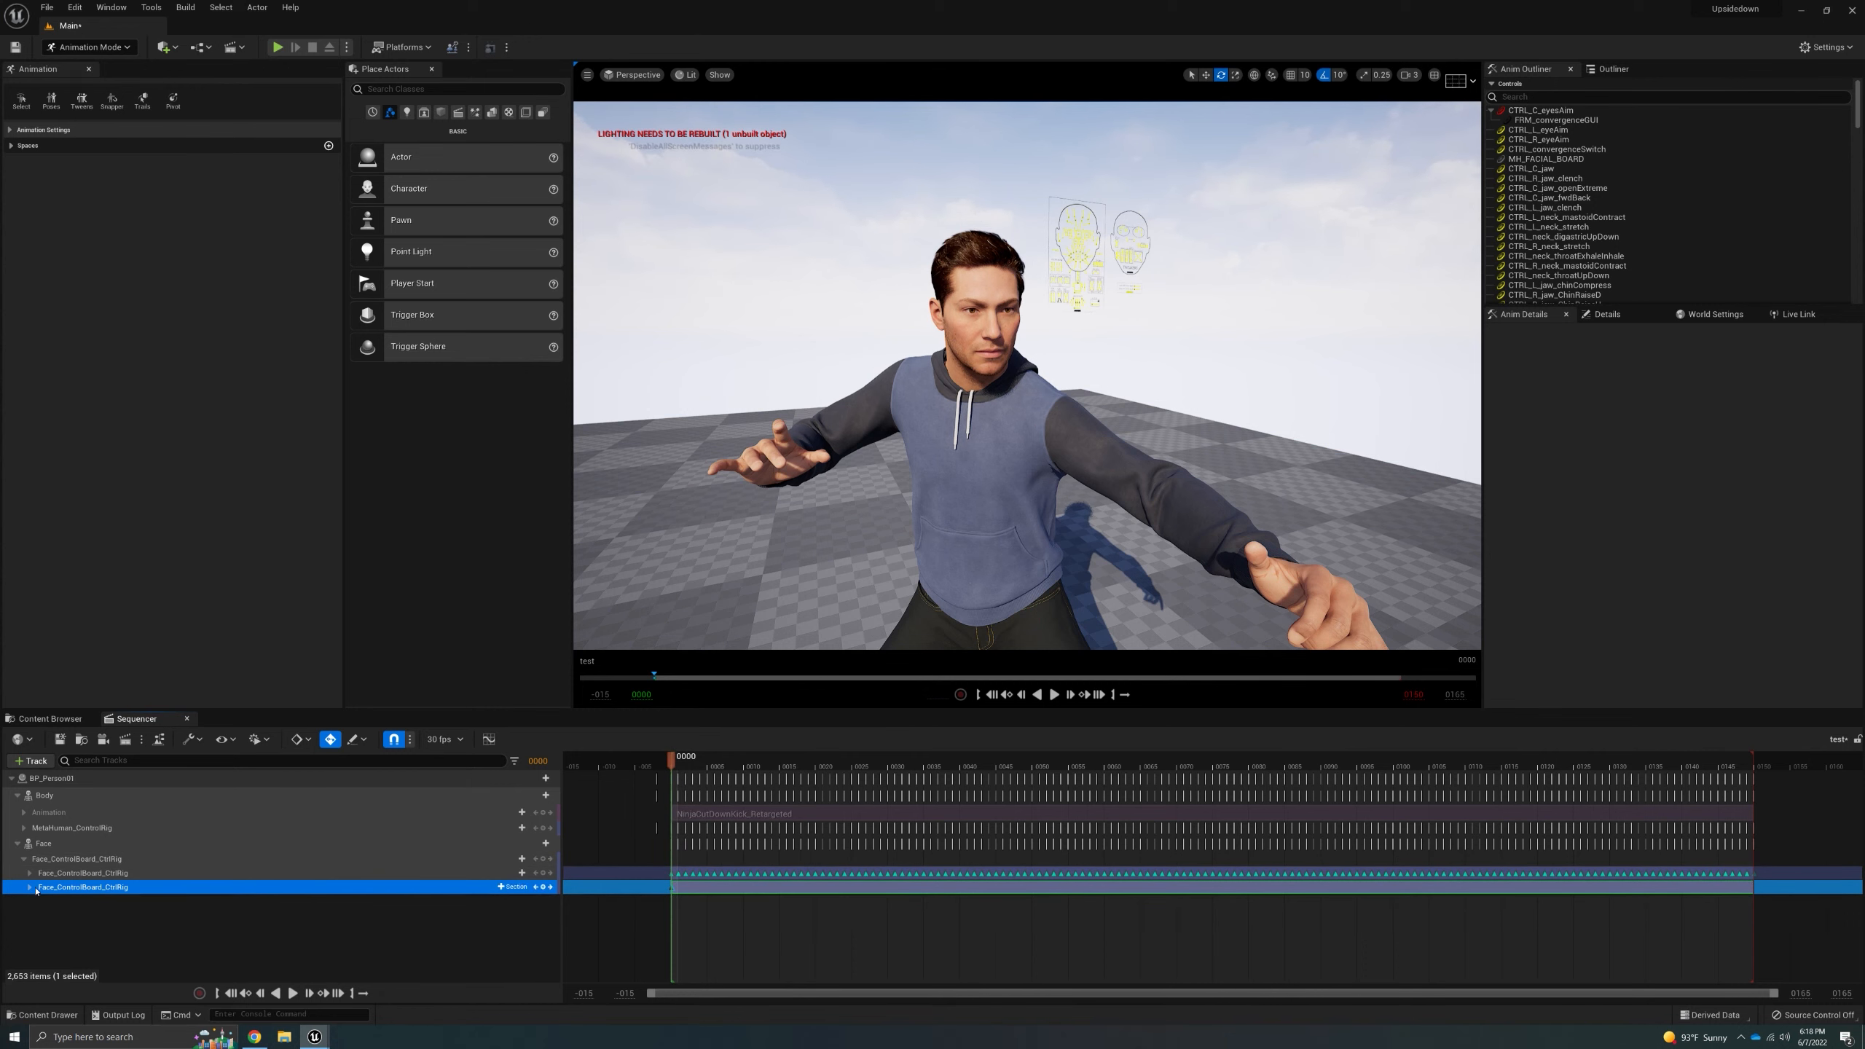
{"action": "left_click", "coordinate": [30, 887]}
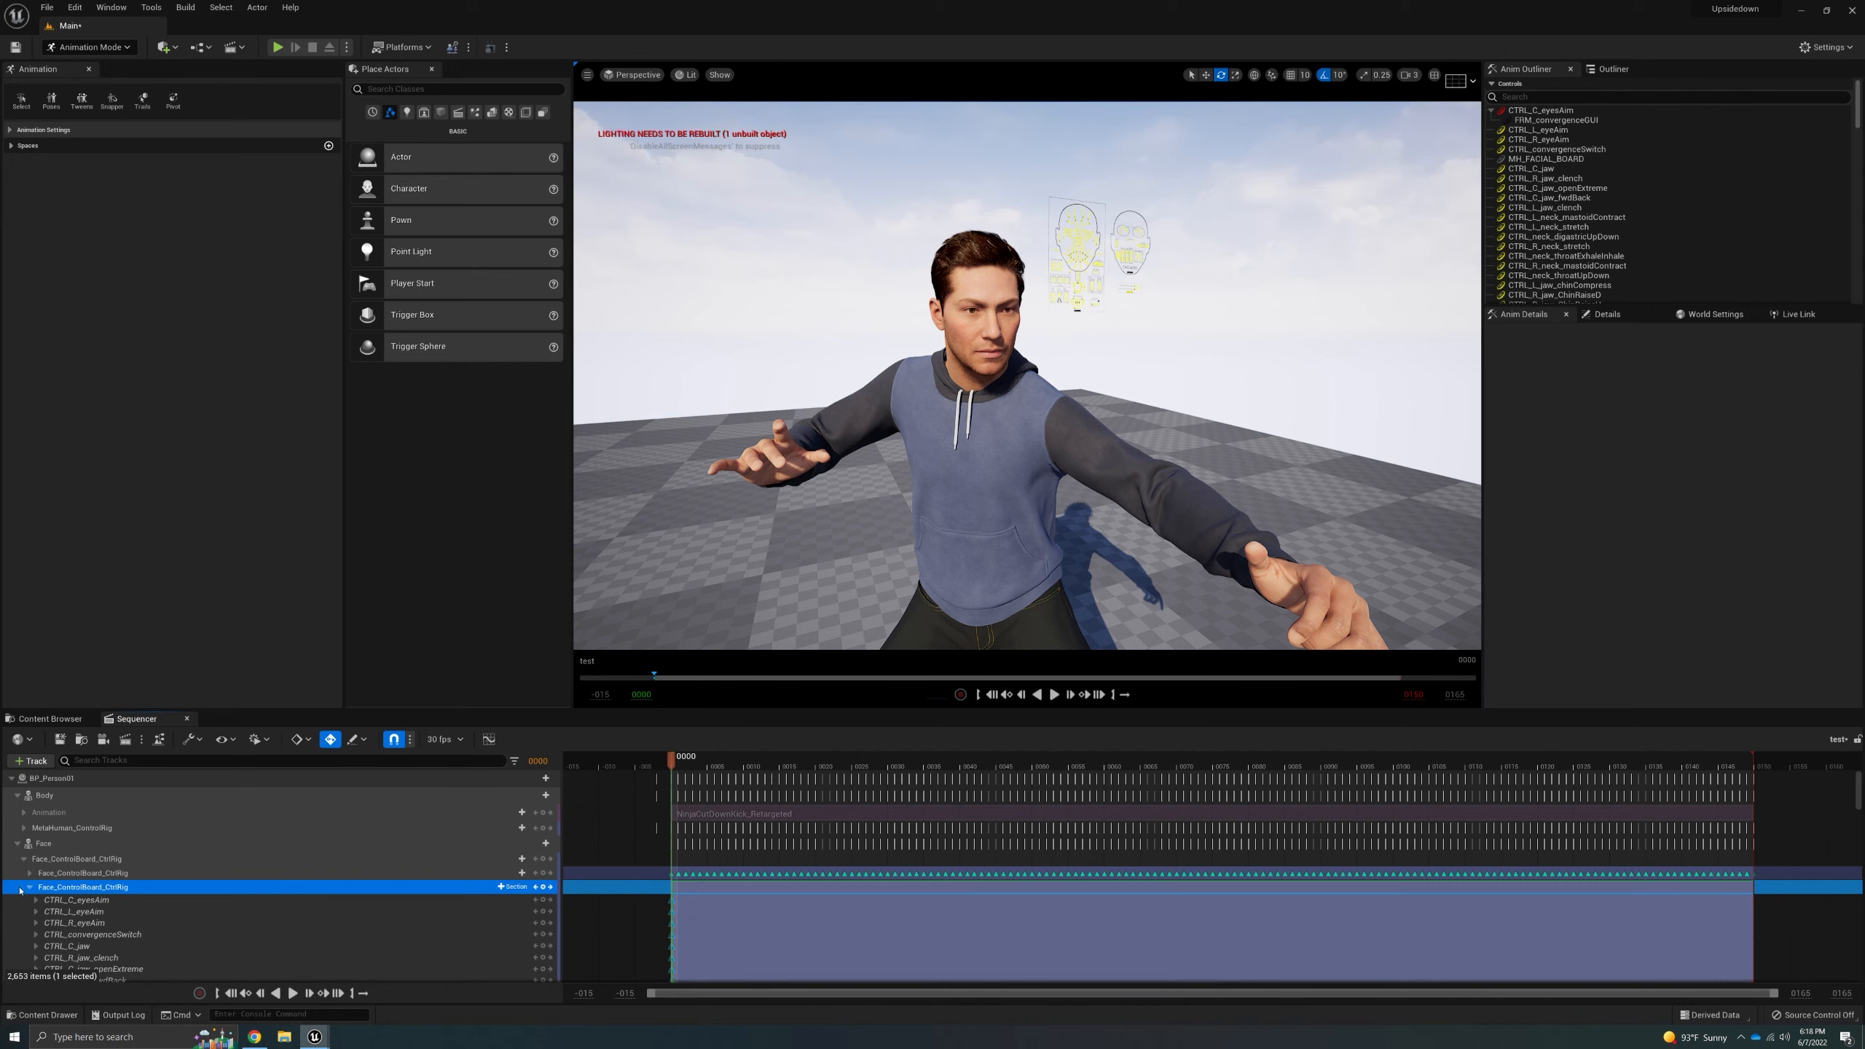
{"action": "left_click", "coordinate": [28, 887]}
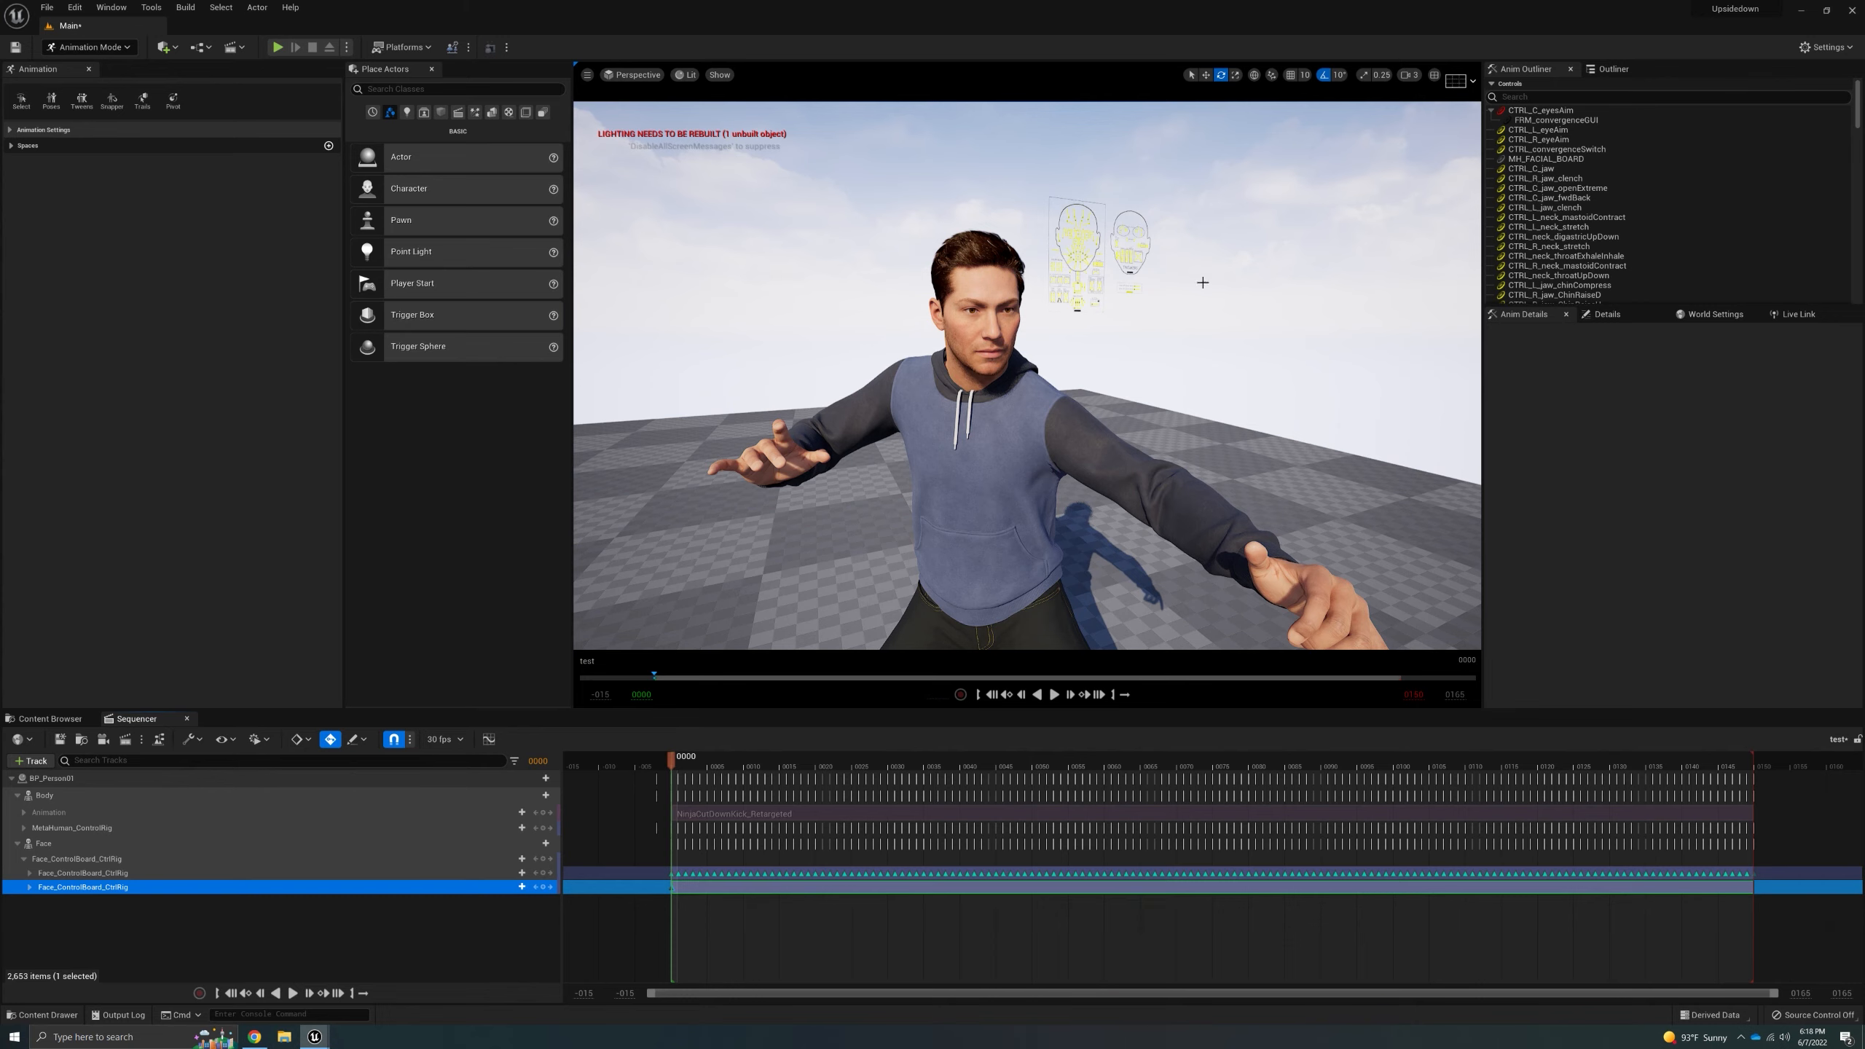
- Select CTRL_R_brow_down on the floating face board and switch the transform gizmo to local space
{"action": "right_click_drag", "start_coordinate": [1203, 282], "coordinate": [1106, 246]}
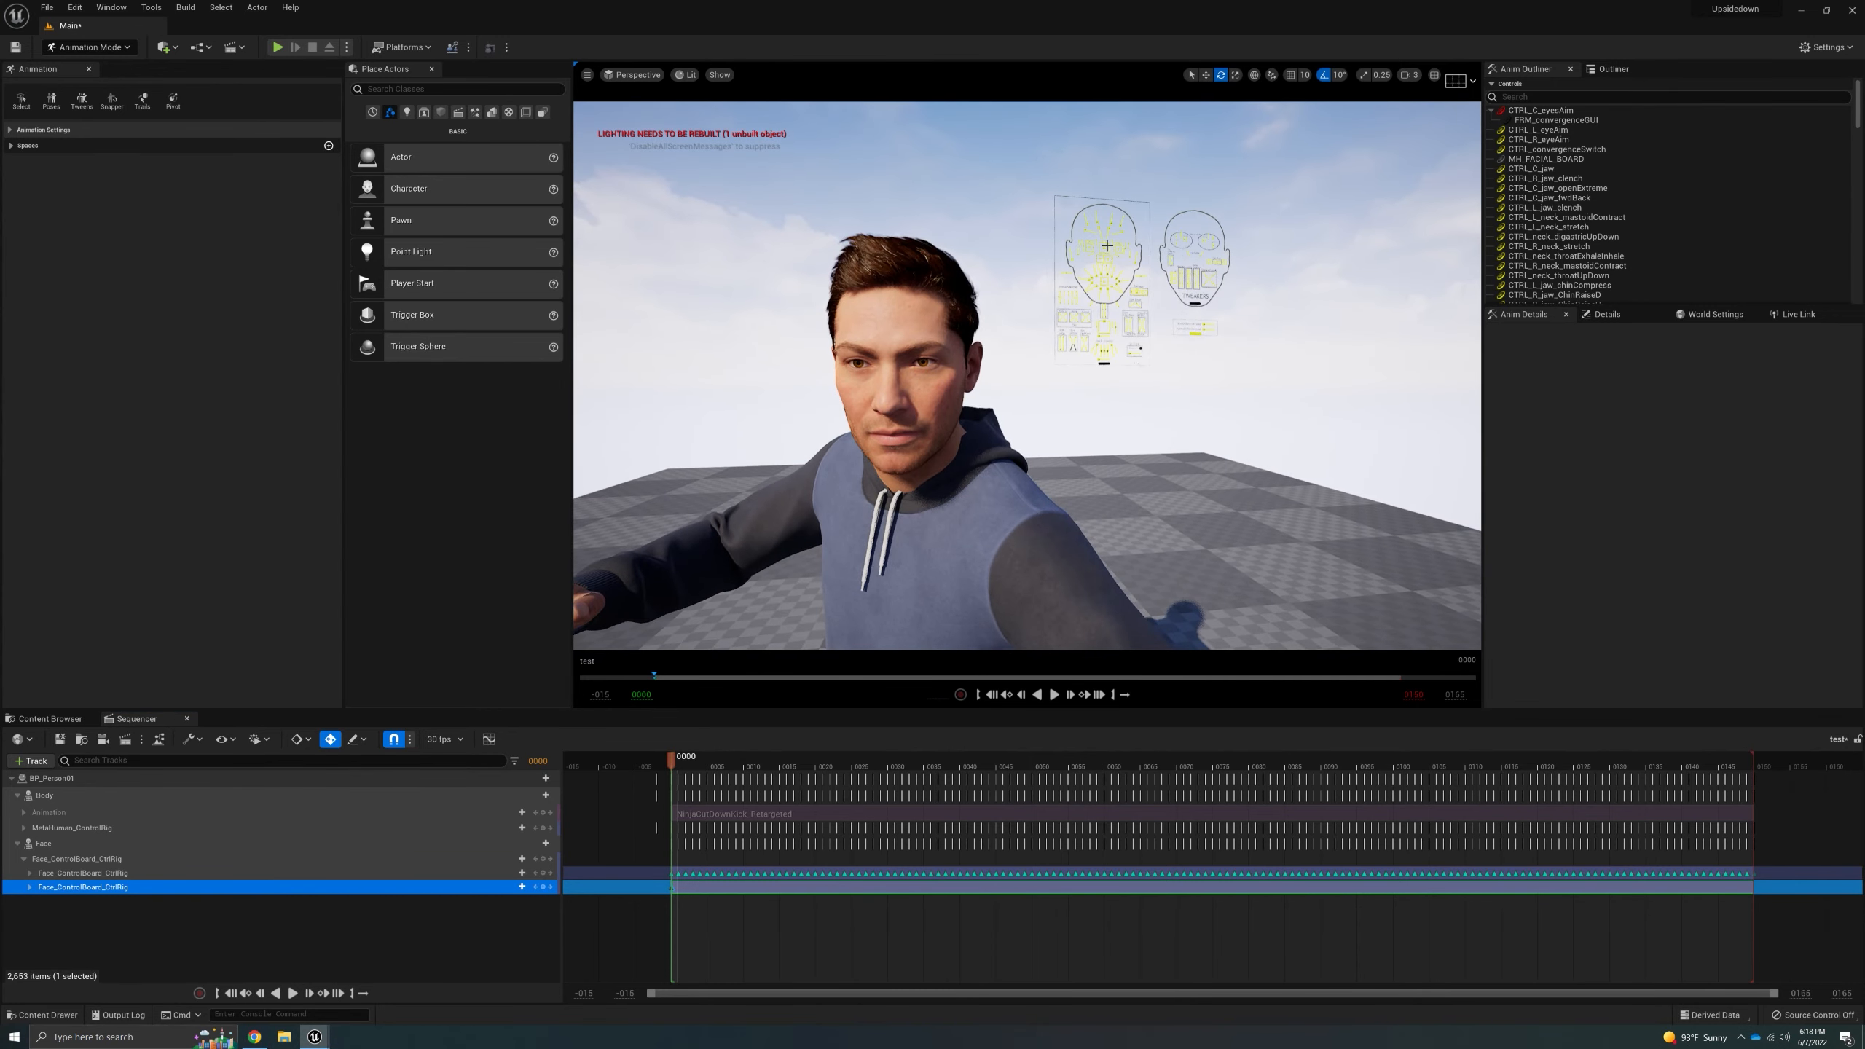
{"action": "right_click_drag", "start_coordinate": [1019, 376], "coordinate": [1006, 341]}
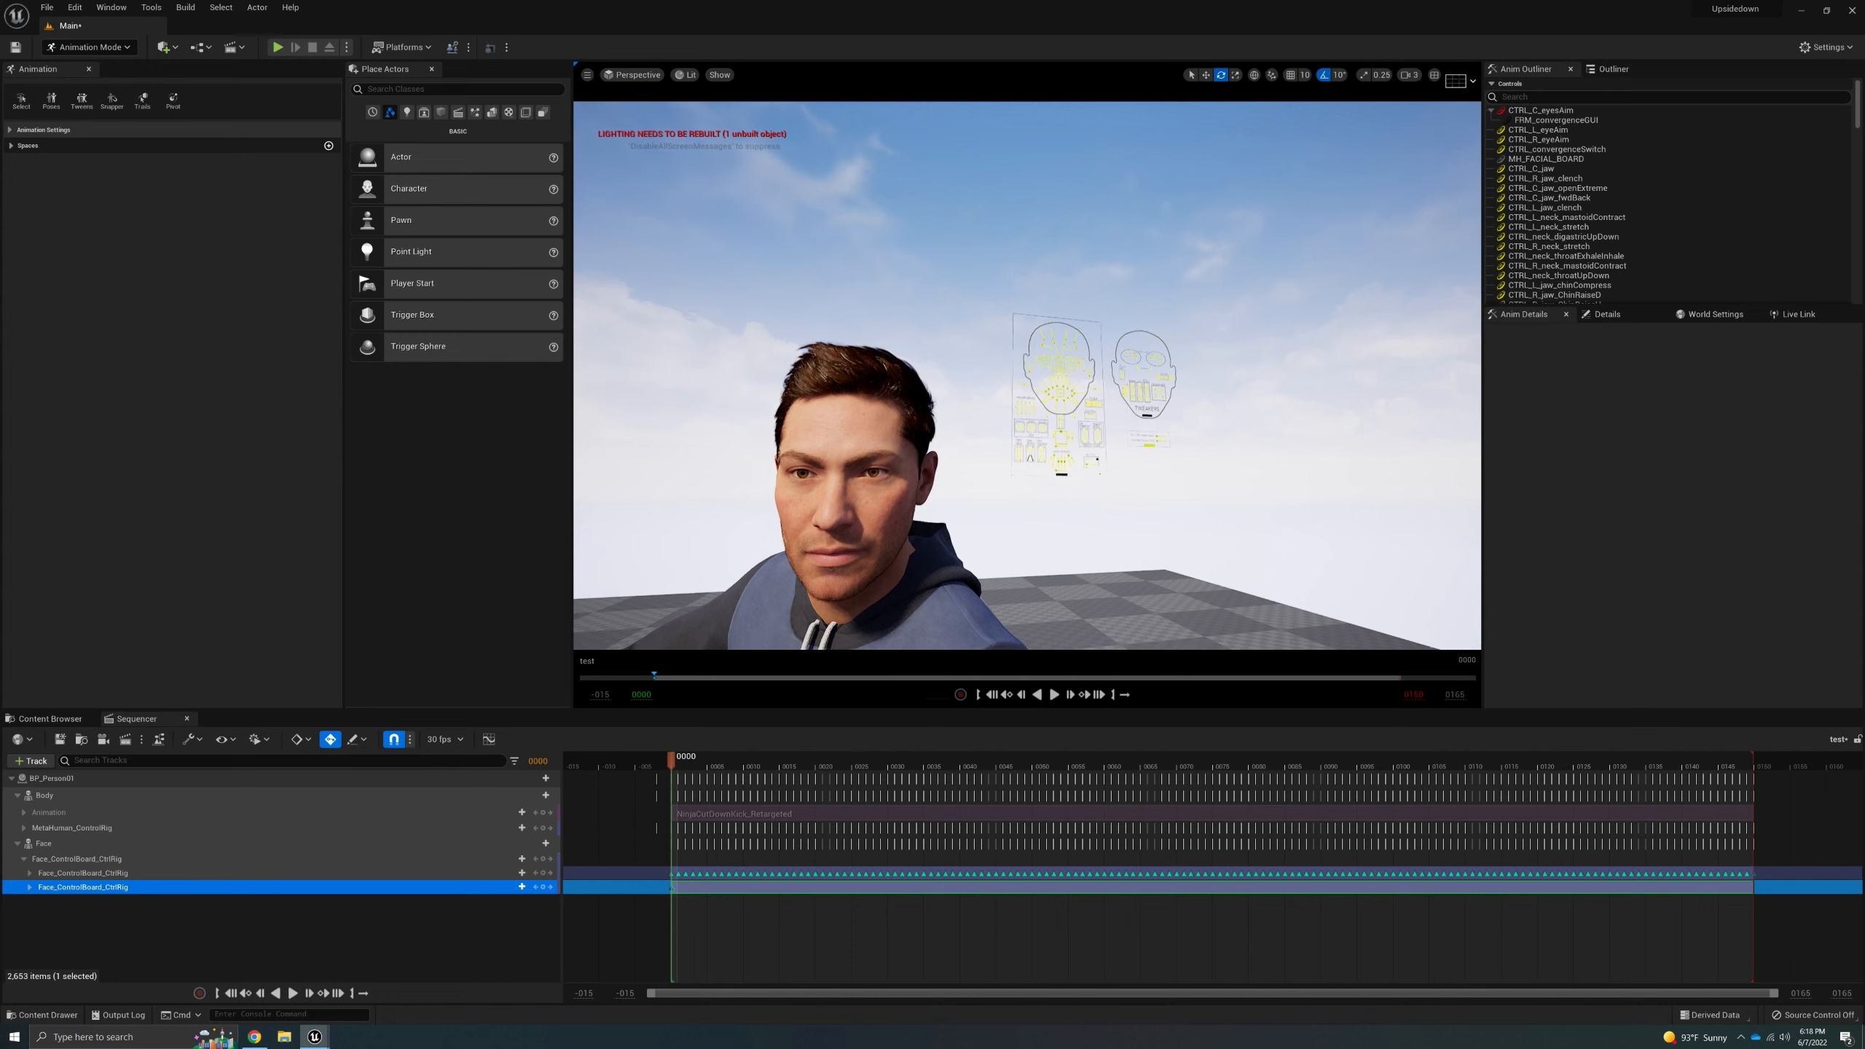
{"action": "left_click", "coordinate": [1053, 343]}
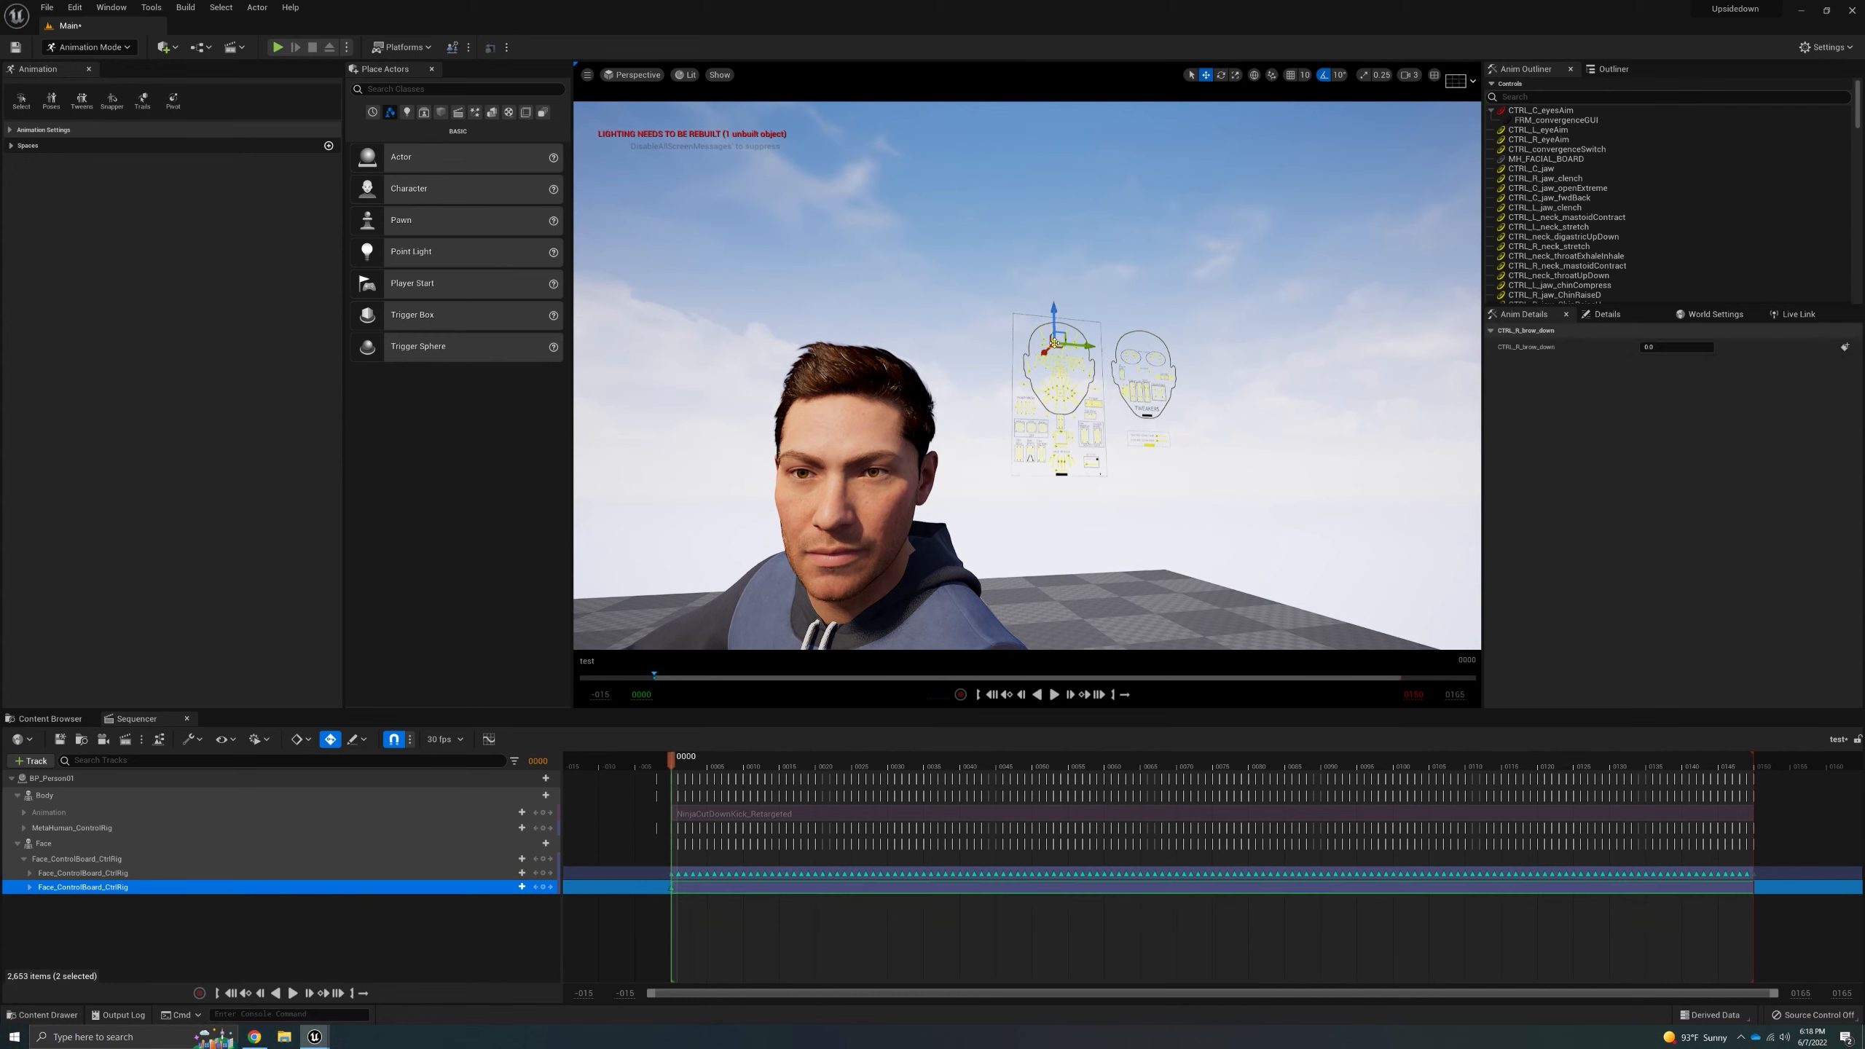
{"action": "left_click", "coordinate": [1253, 74]}
{"action": "left_click_drag", "start_coordinate": [1065, 385], "coordinate": [1068, 393]}
- Move CTRL_R_brow_lateral and CTRL_L_brow_lateral inward on the face board to furrow both brows
{"action": "mouse_move", "coordinate": [1067, 393]}
{"action": "right_mouse_down"}
{"action": "mouse_move", "coordinate": [1005, 353]}
{"action": "mouse_move", "coordinate": [1050, 399]}
{"action": "right_mouse_up"}
{"action": "key", "text": "d"}
{"action": "key", "text": "w"}
{"action": "left_click", "coordinate": [1097, 387]}
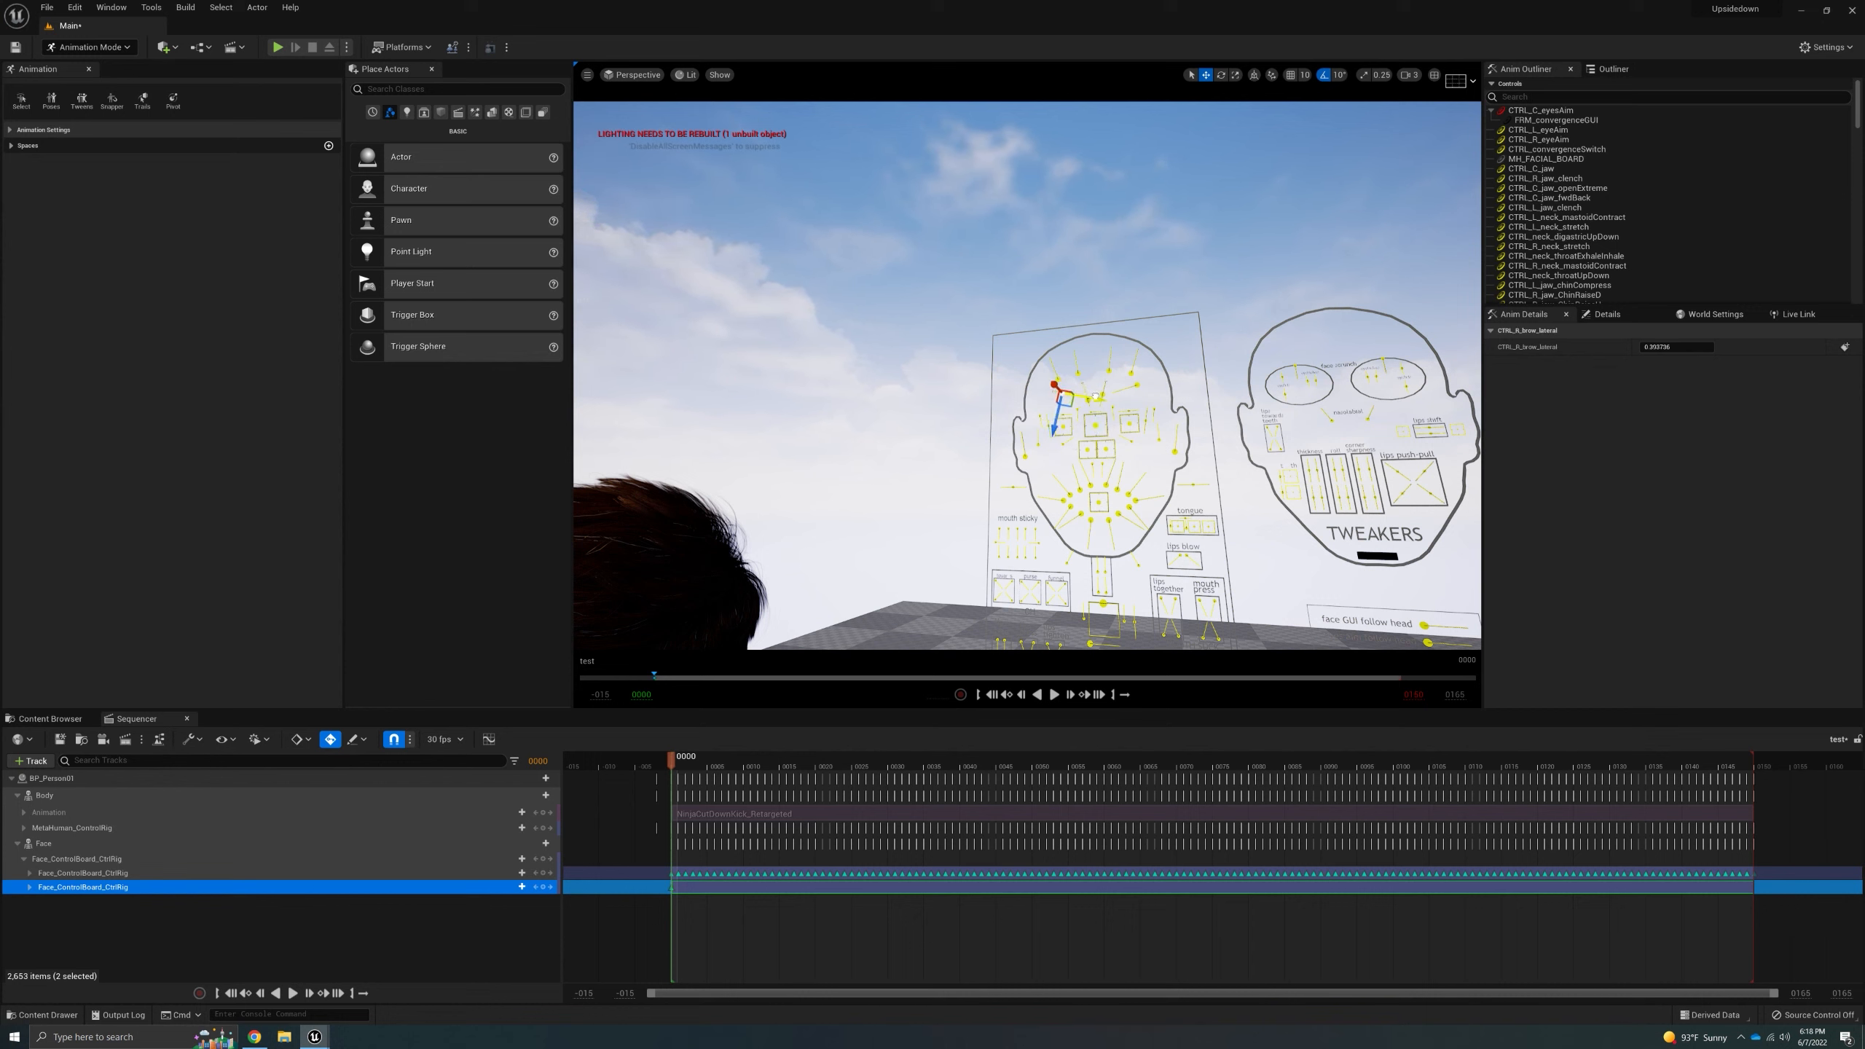
{"action": "left_click", "coordinate": [1136, 384]}
{"action": "left_click_drag", "start_coordinate": [1111, 390], "coordinate": [1096, 399]}
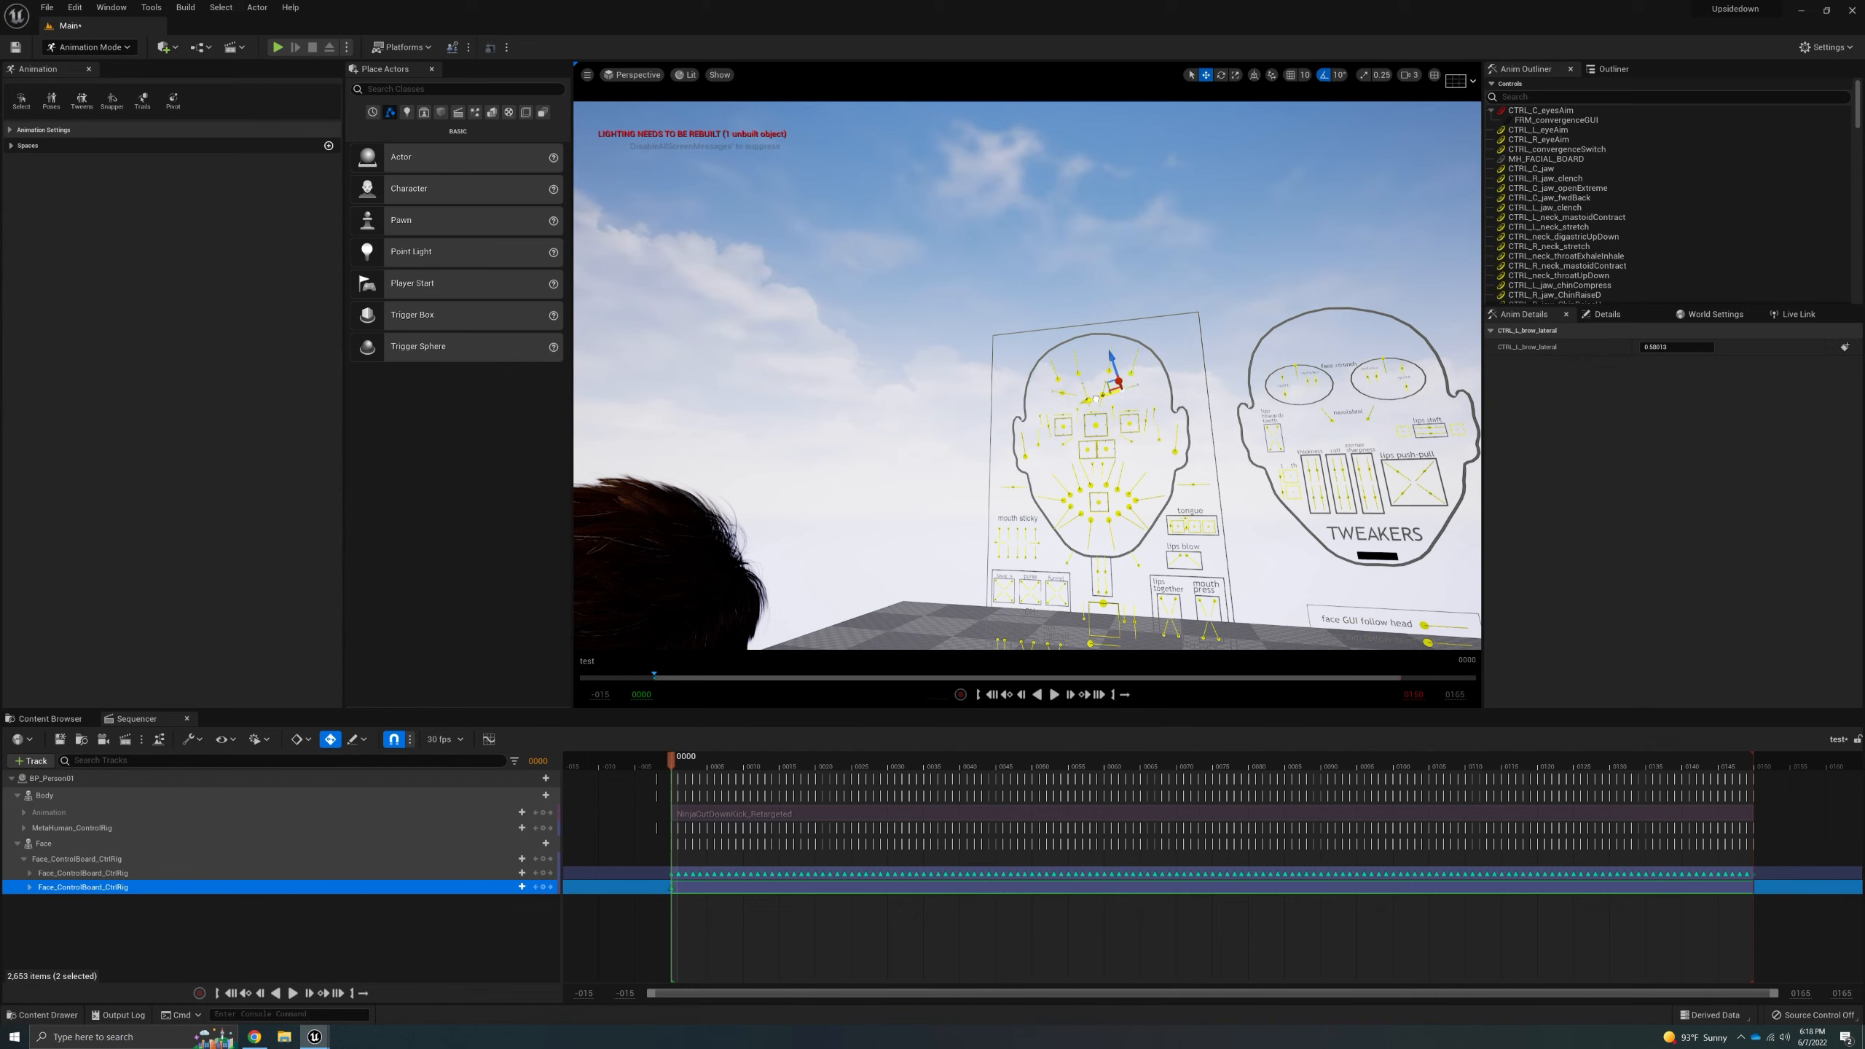
{"action": "key", "text": "s"}
{"action": "right_click_drag", "start_coordinate": [1025, 463], "coordinate": [922, 470]}
{"action": "key", "text": "w"}
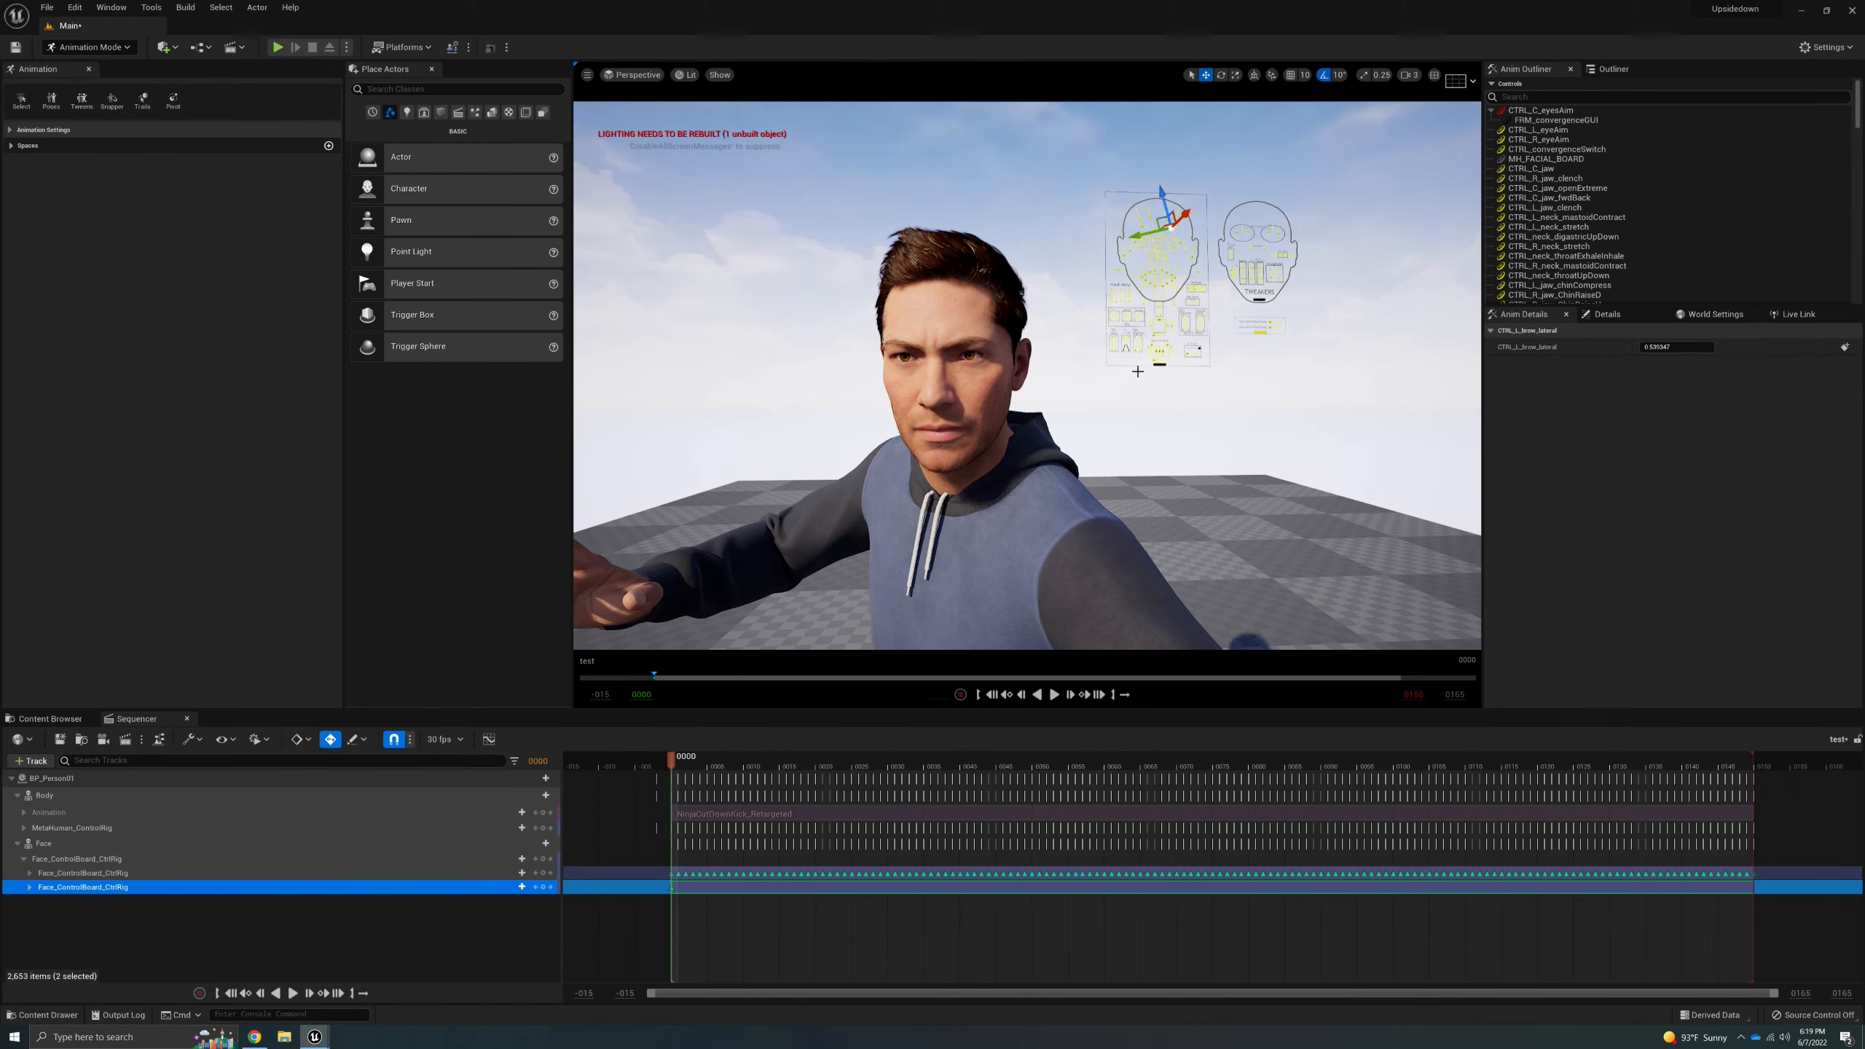
- Squint both eyes by moving CTRL_R_eye_squintInner to about 0.88 and CTRL_L_eye_squintInner to 1.0
{"action": "right_click_drag", "start_coordinate": [1060, 428], "coordinate": [962, 428]}
{"action": "key", "text": "w"}
{"action": "key", "text": "s"}
{"action": "key", "text": "w"}
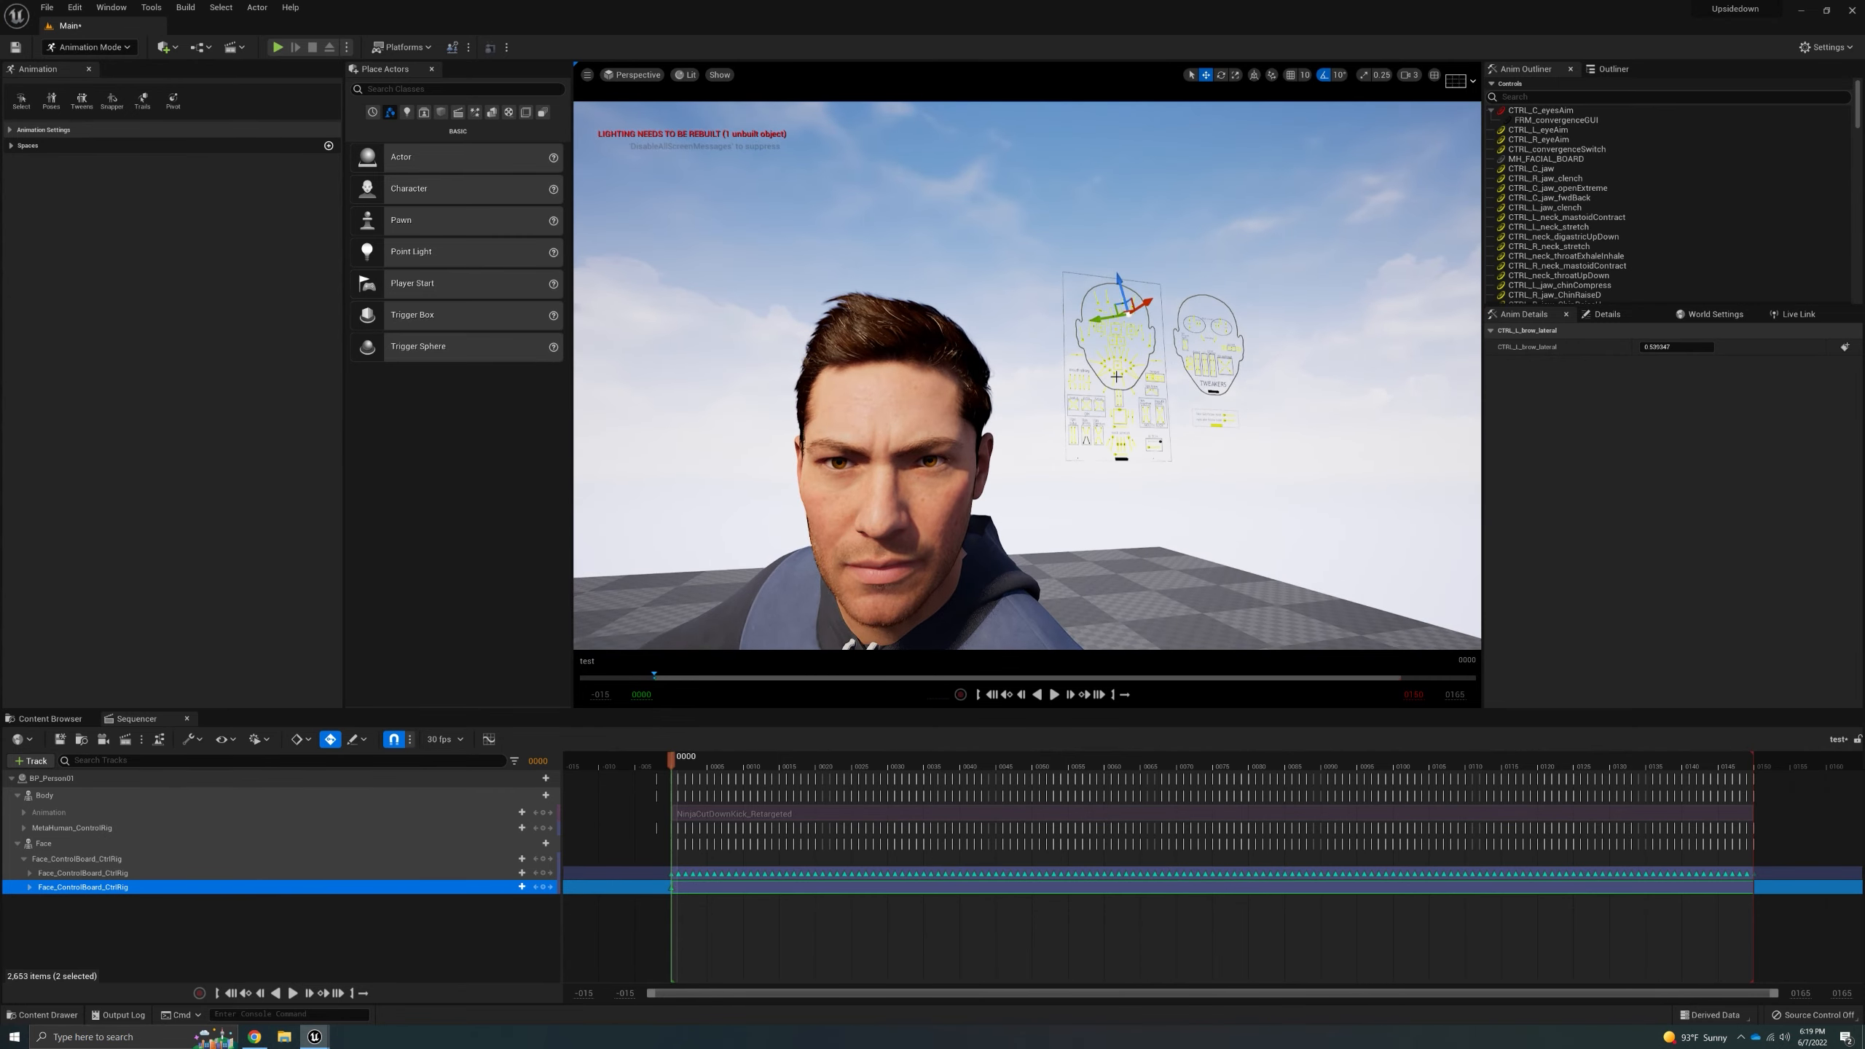
{"action": "key", "text": "w"}
{"action": "right_click_drag", "start_coordinate": [1116, 377], "coordinate": [1116, 344]}
{"action": "right_click_drag", "start_coordinate": [1152, 319], "coordinate": [1156, 326]}
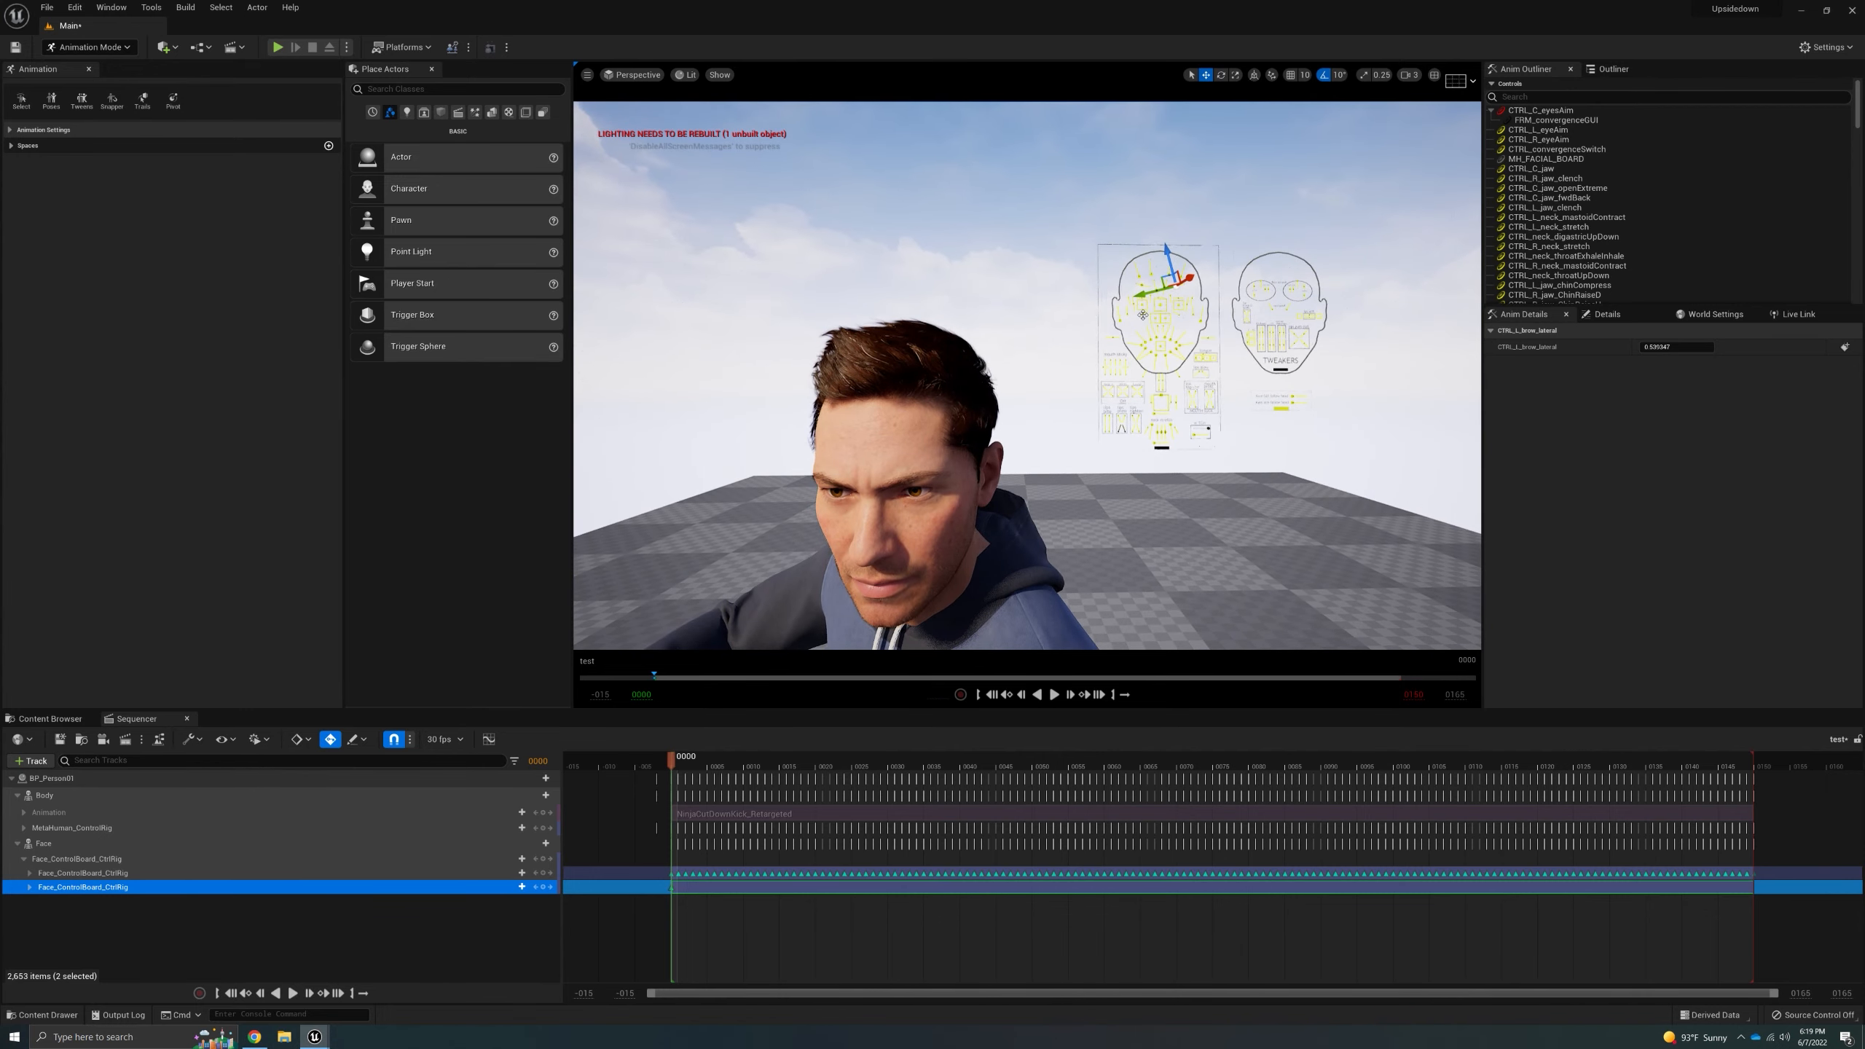
{"action": "left_click", "coordinate": [1142, 314]}
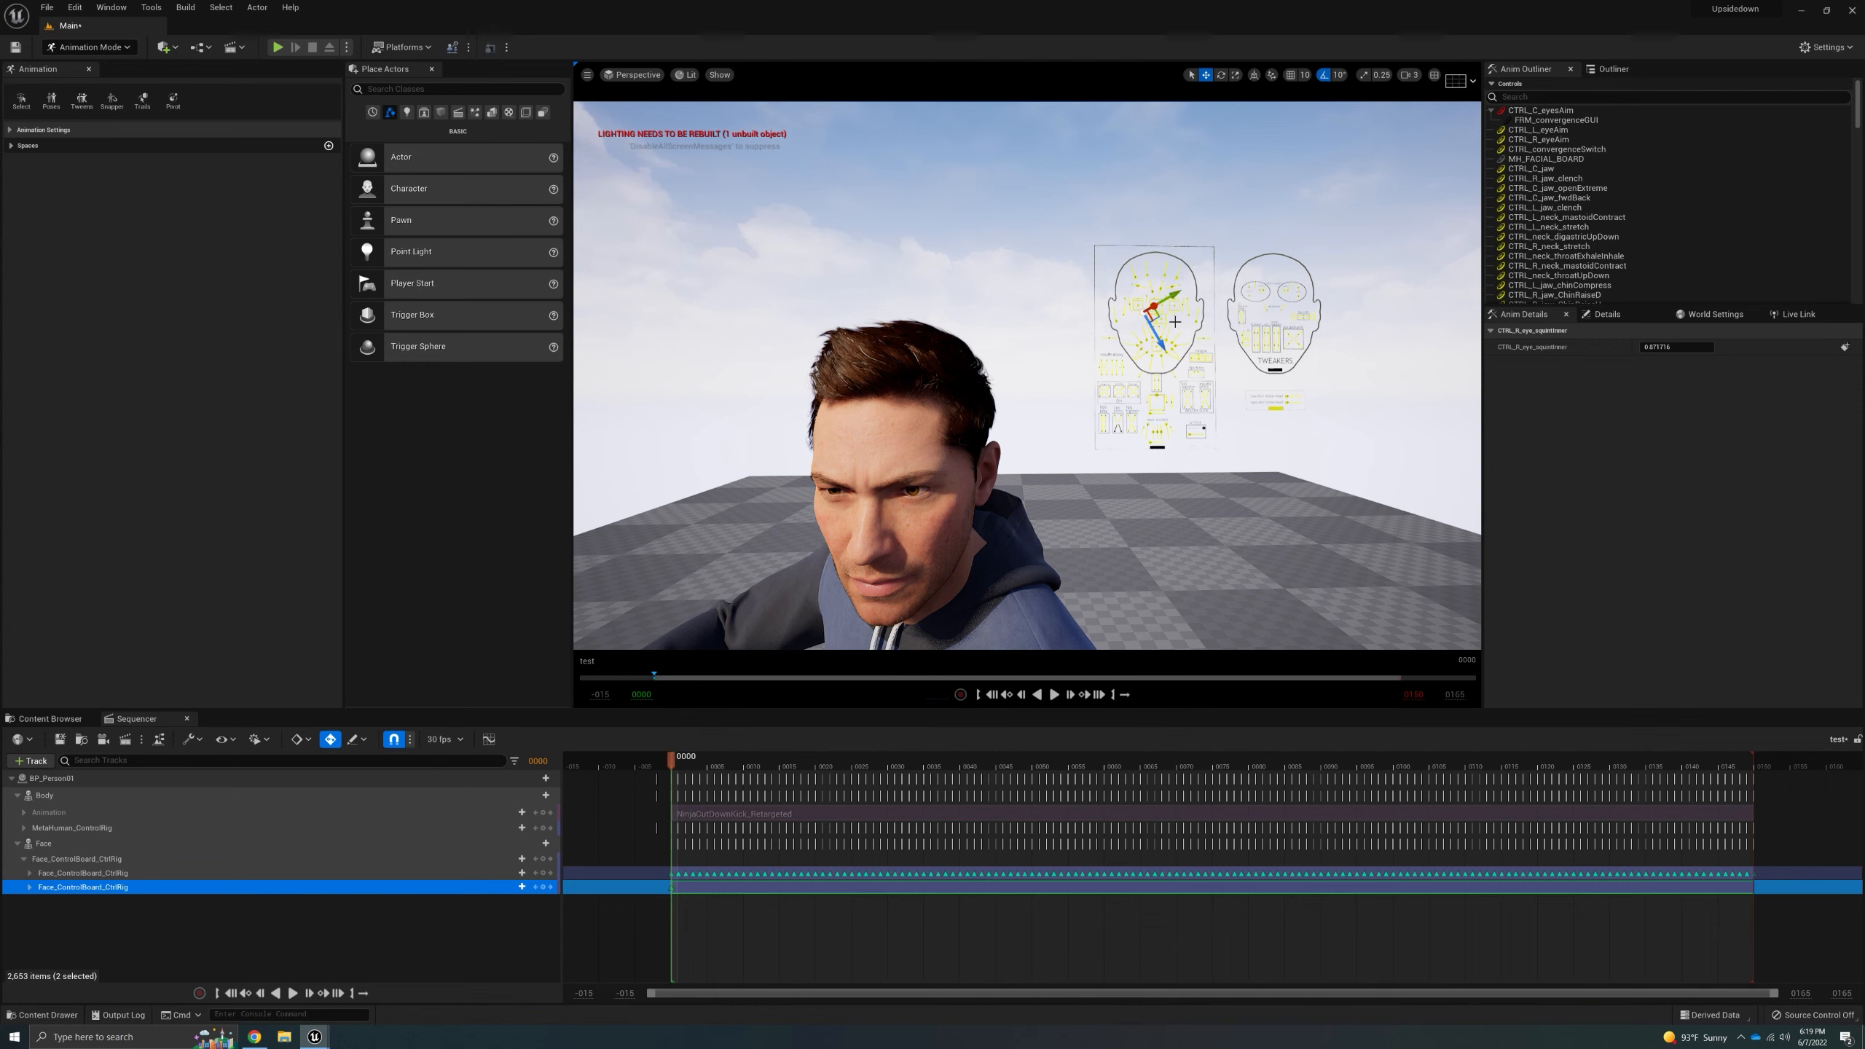
{"action": "left_click", "coordinate": [1173, 317]}
{"action": "left_click_drag", "start_coordinate": [1158, 308], "coordinate": [1151, 305]}
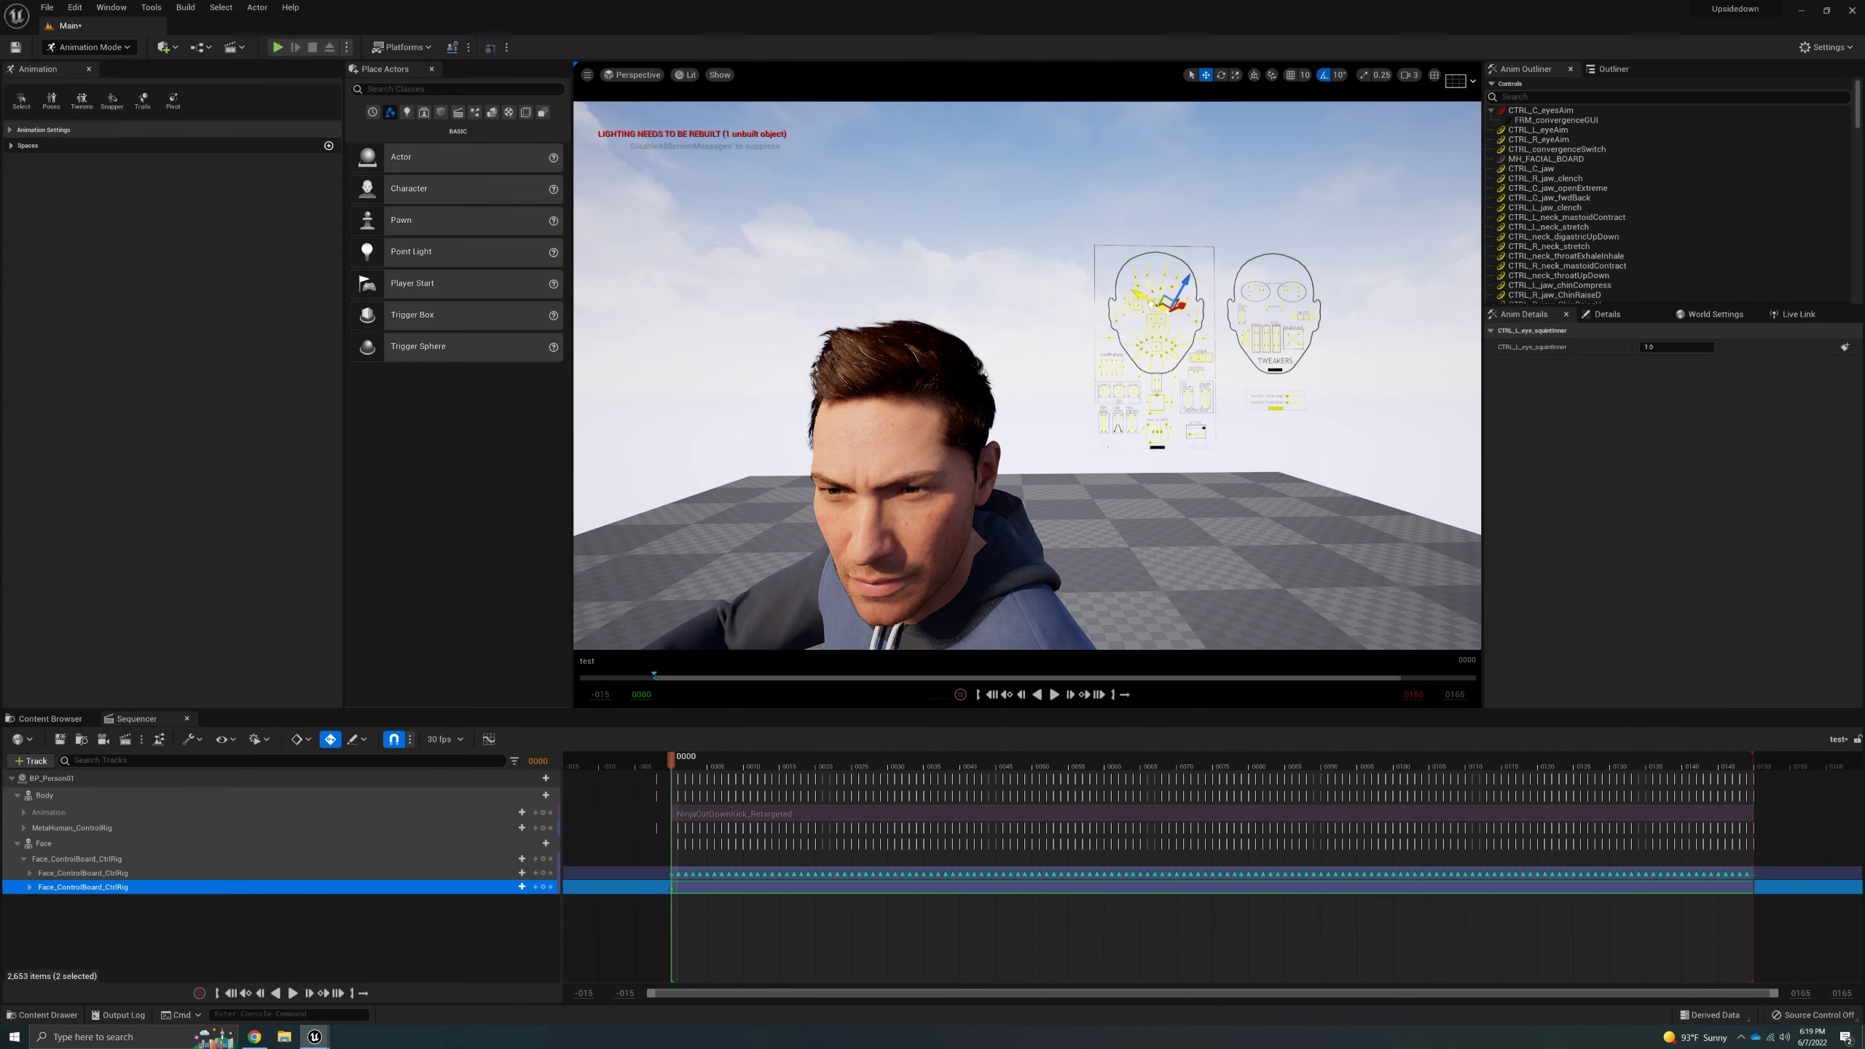
- Move CTRL_R_mouth_upperLipRaise upward on the face board to lift the right side of the upper lip
{"action": "right_click_drag", "start_coordinate": [981, 474], "coordinate": [1027, 470]}
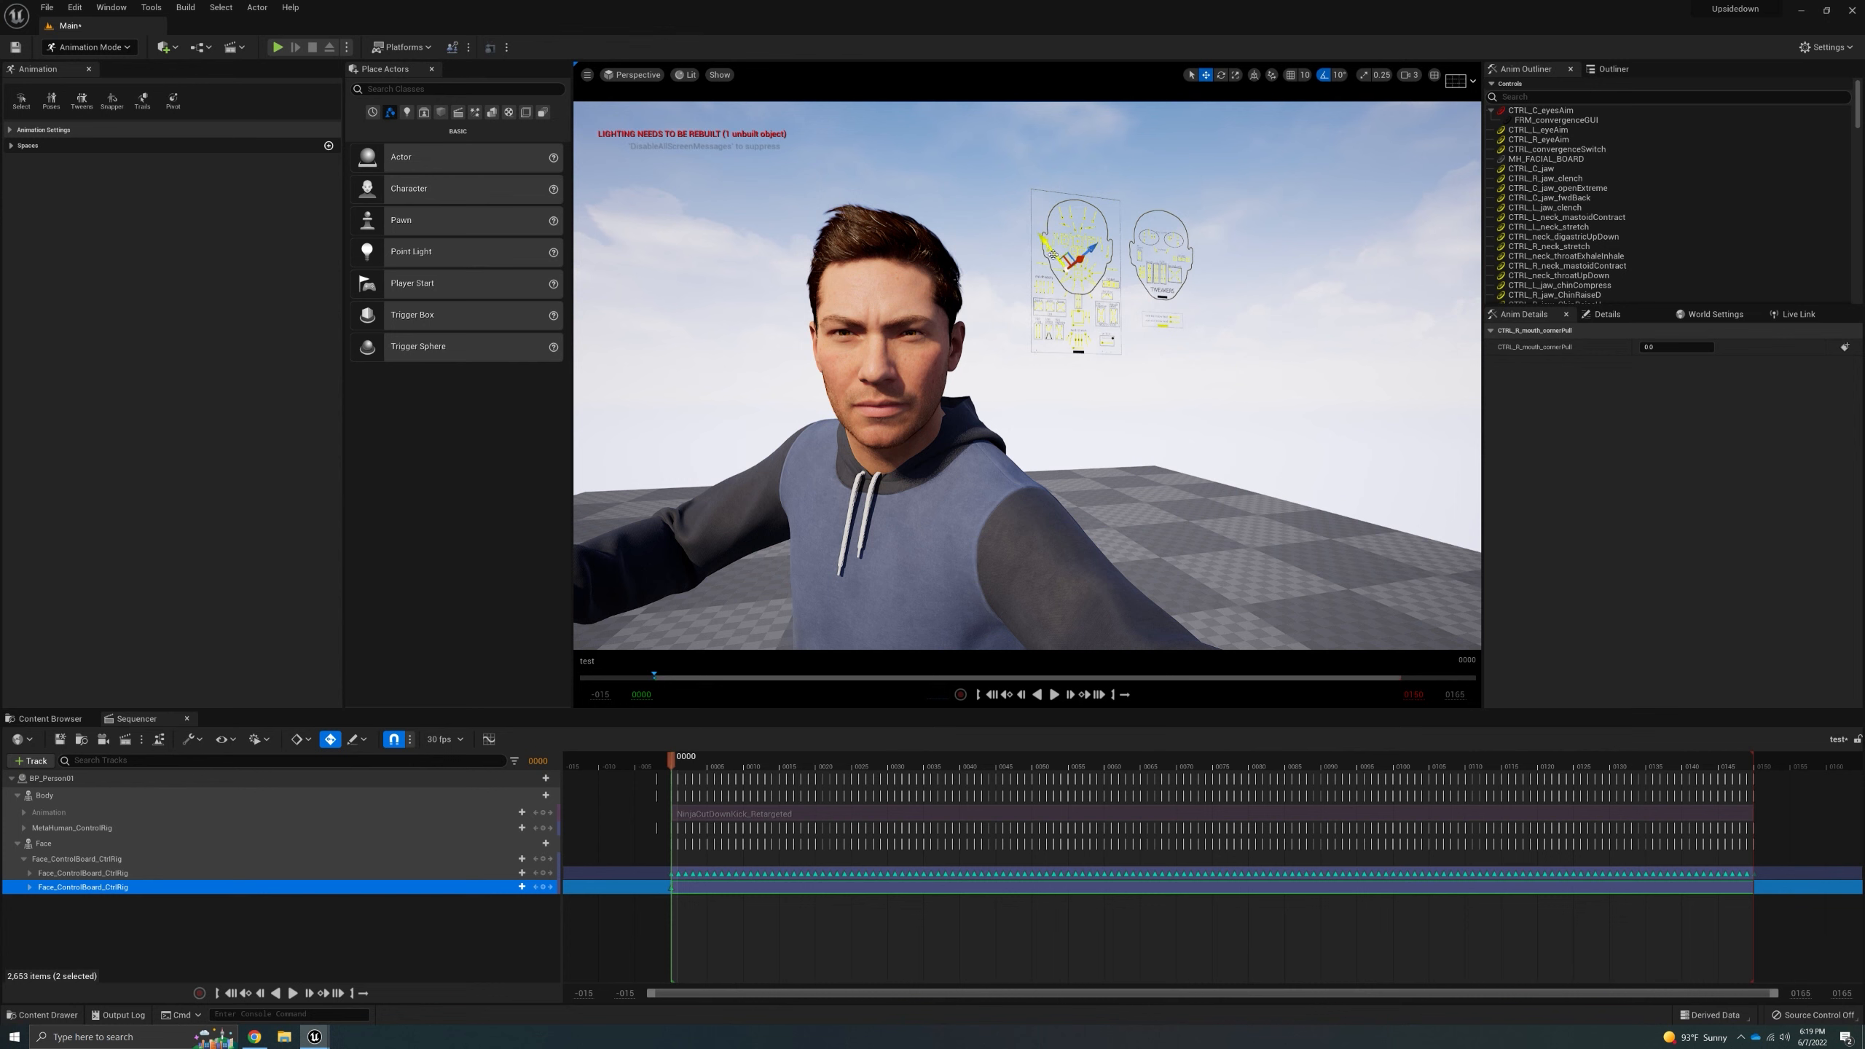
{"action": "left_click_drag", "start_coordinate": [1052, 254], "coordinate": [1047, 249]}
{"action": "left_click", "coordinate": [1076, 265]}
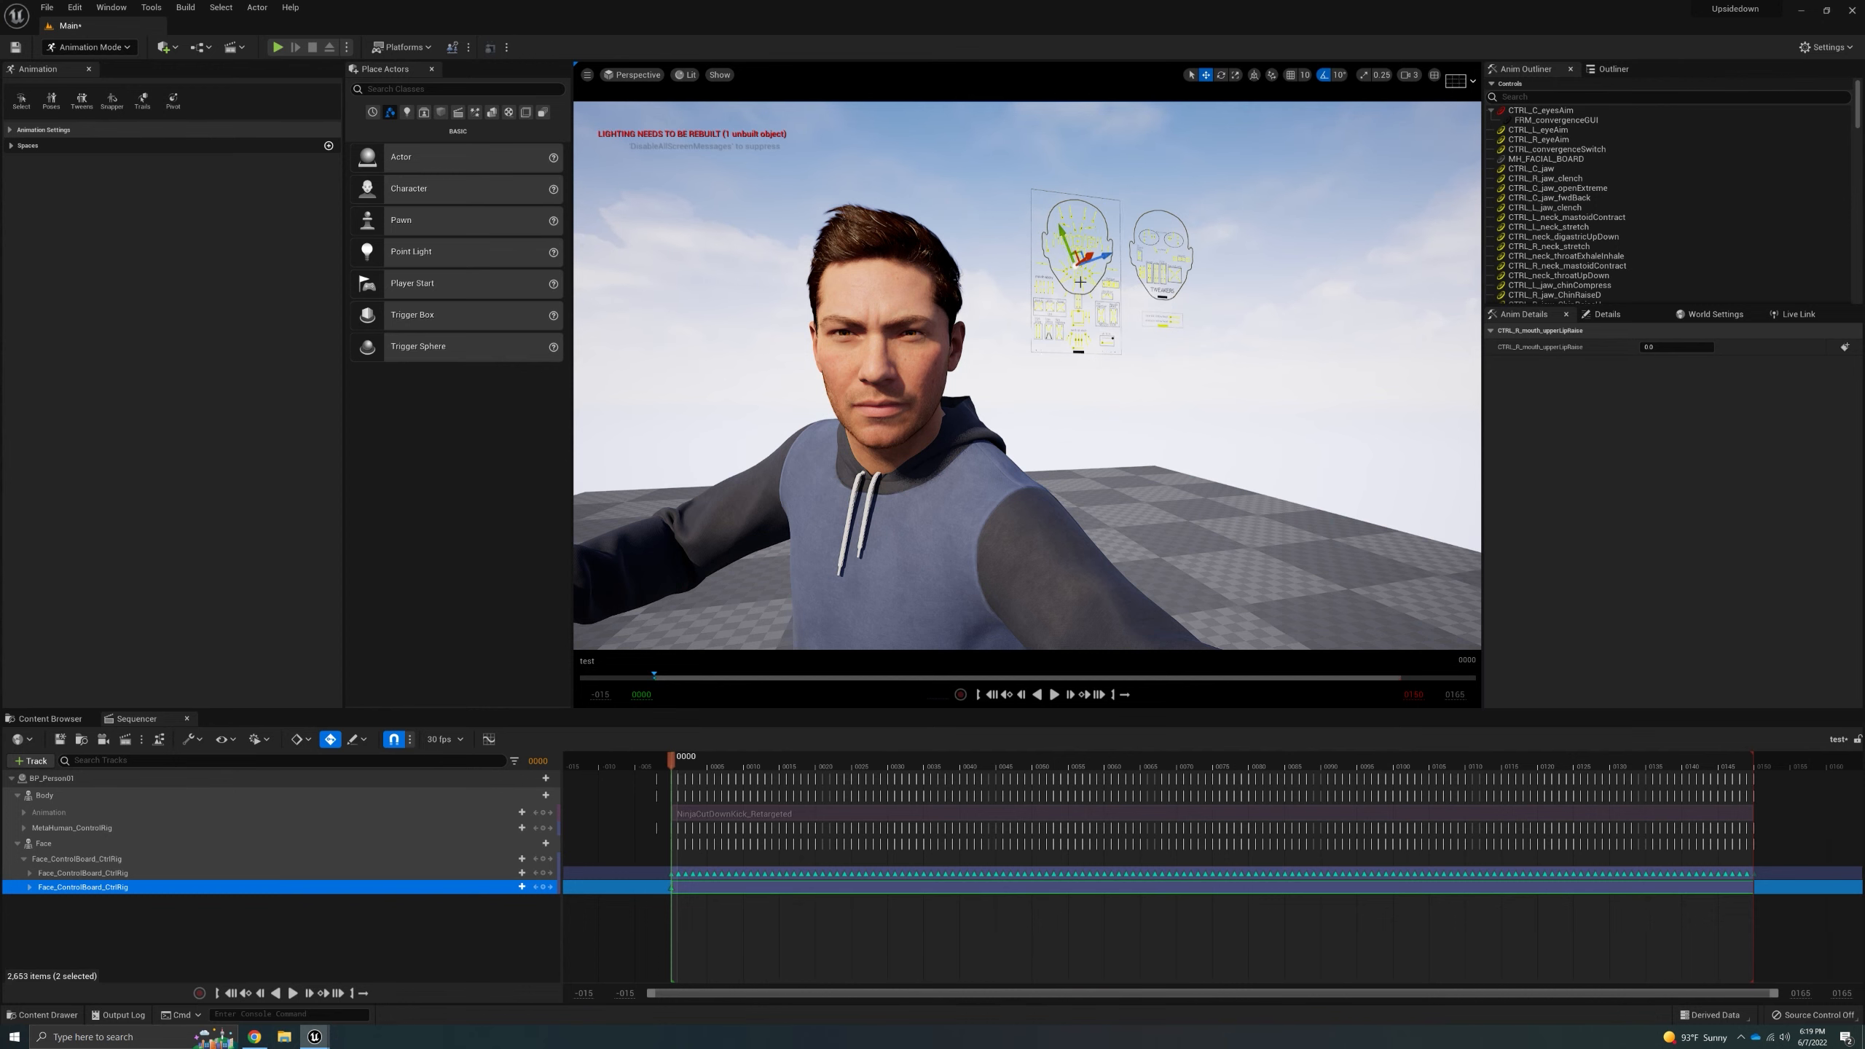
{"action": "right_click_drag", "start_coordinate": [1080, 280], "coordinate": [1032, 318]}
{"action": "key", "text": "w"}
{"action": "key", "text": "w"}
{"action": "key", "text": "s"}
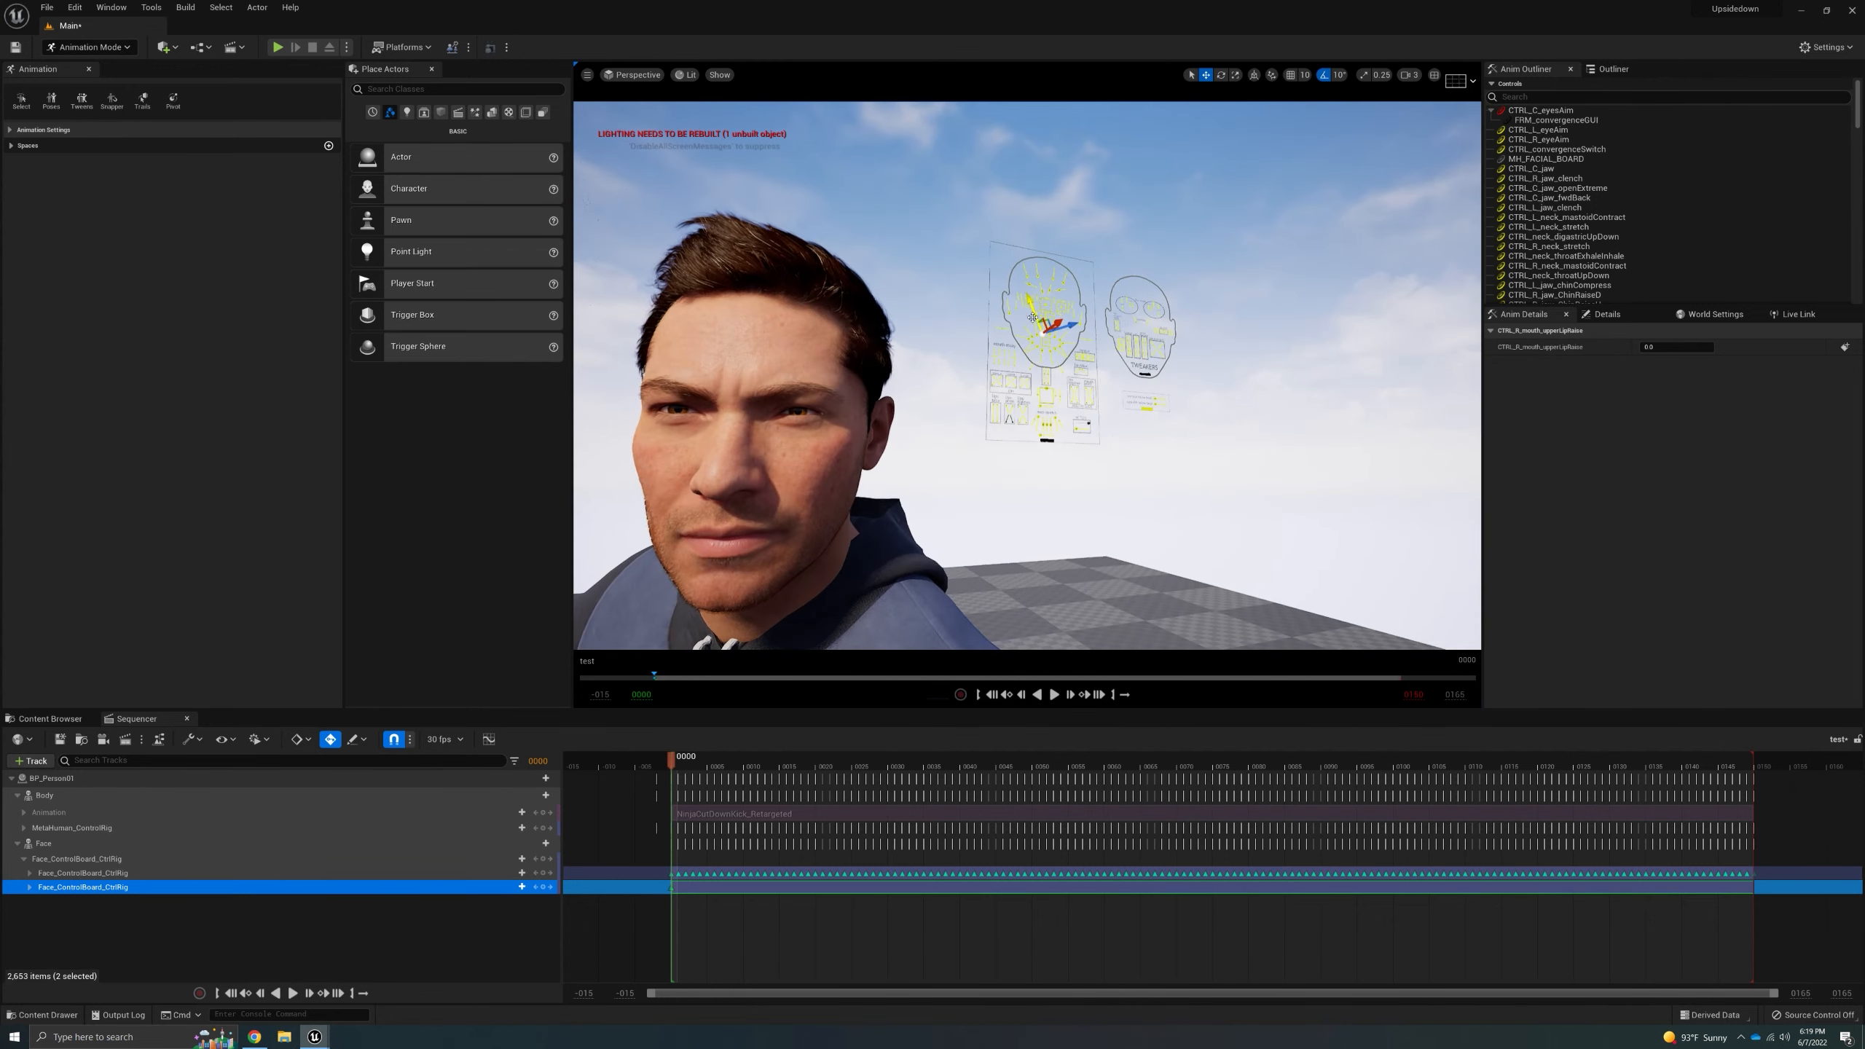
{"action": "left_click_drag", "start_coordinate": [1033, 307], "coordinate": [1031, 293]}
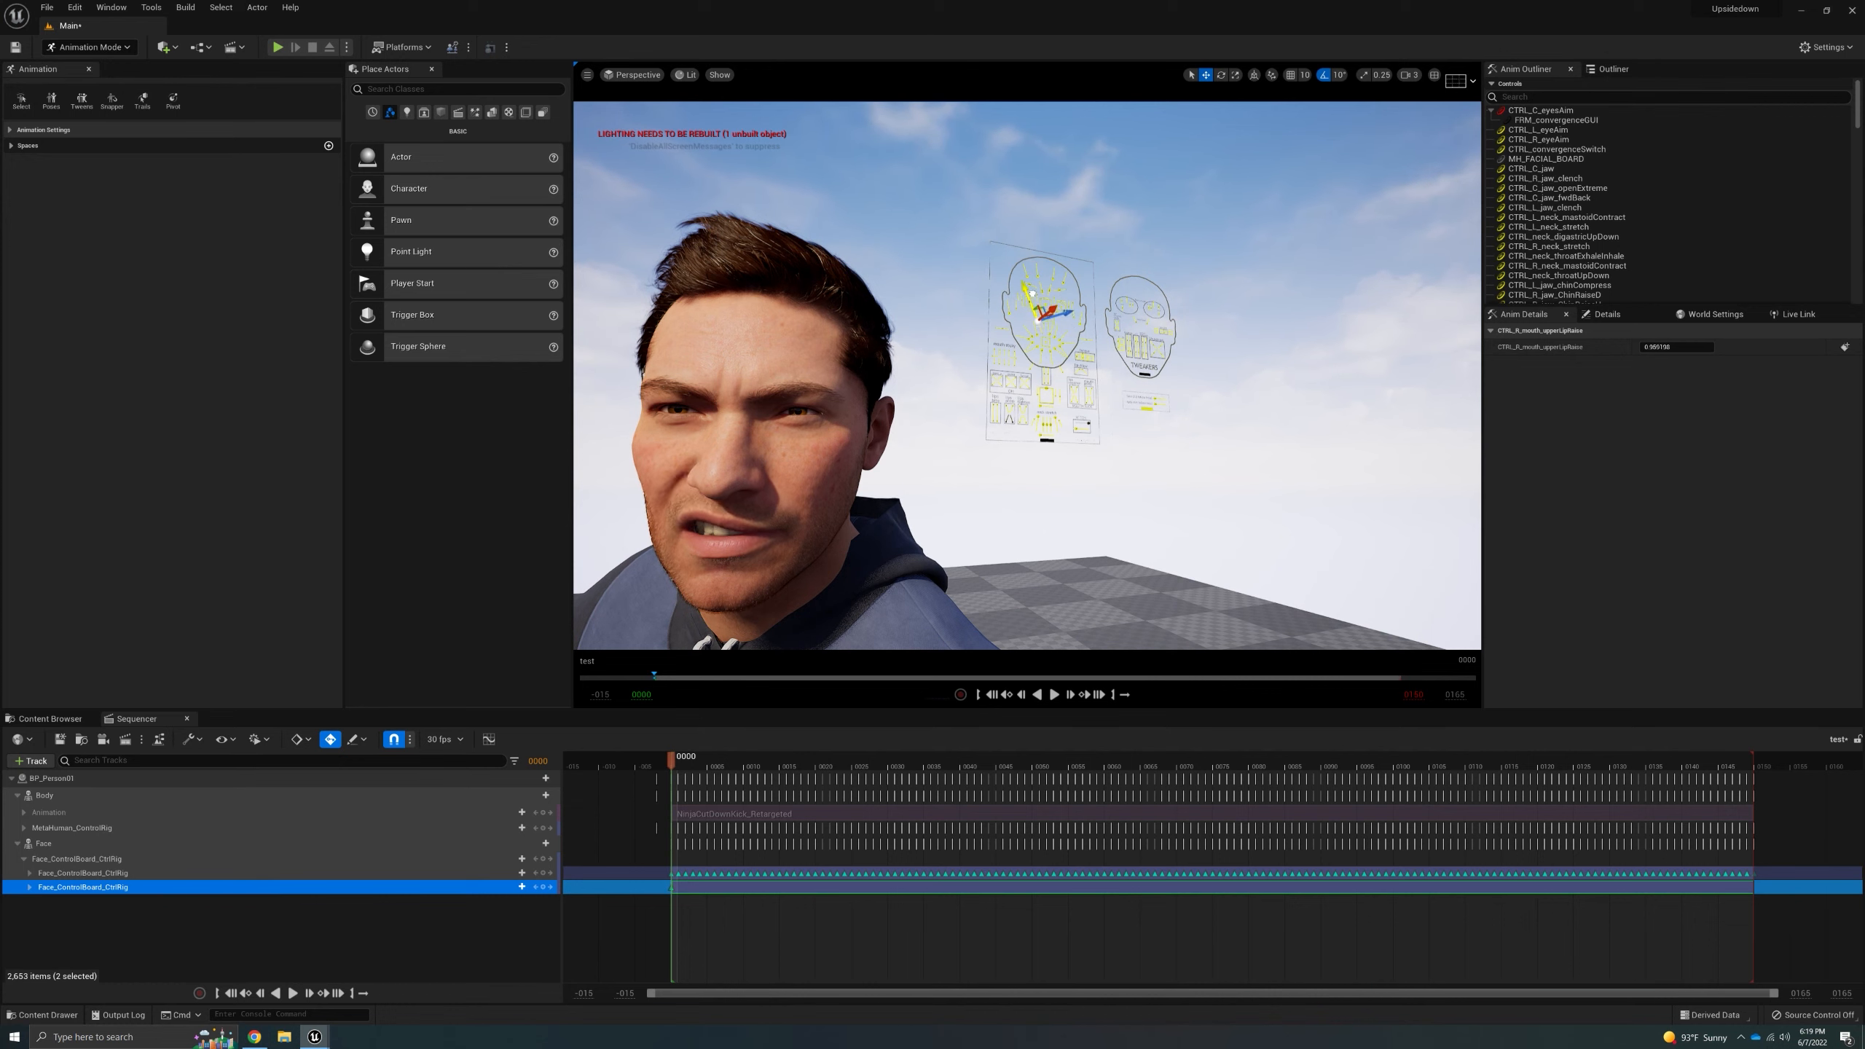
- Move CTRL_L_mouth_upperLipRaise to about 0.79 to complete the snarl, and check the expression on the character
{"action": "key", "text": "w"}
{"action": "right_click_drag", "start_coordinate": [1064, 321], "coordinate": [1075, 310]}
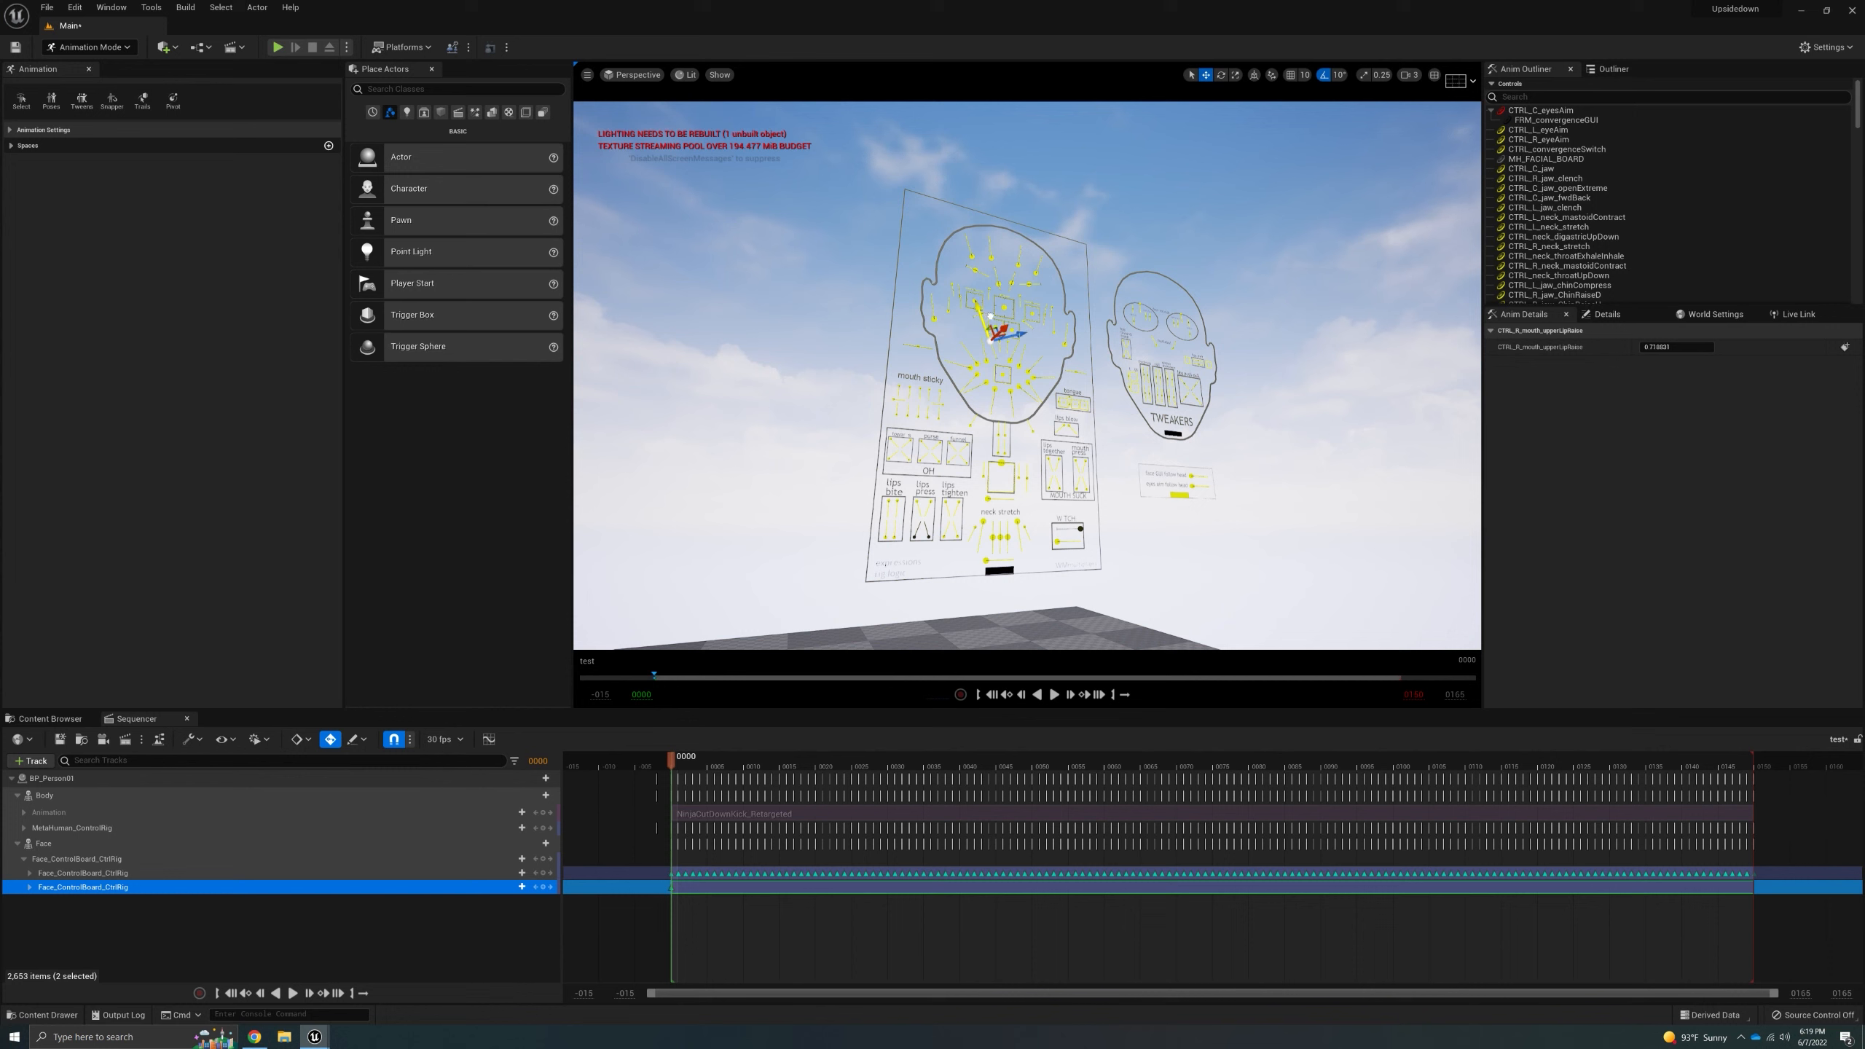
{"action": "left_click", "coordinate": [1003, 363]}
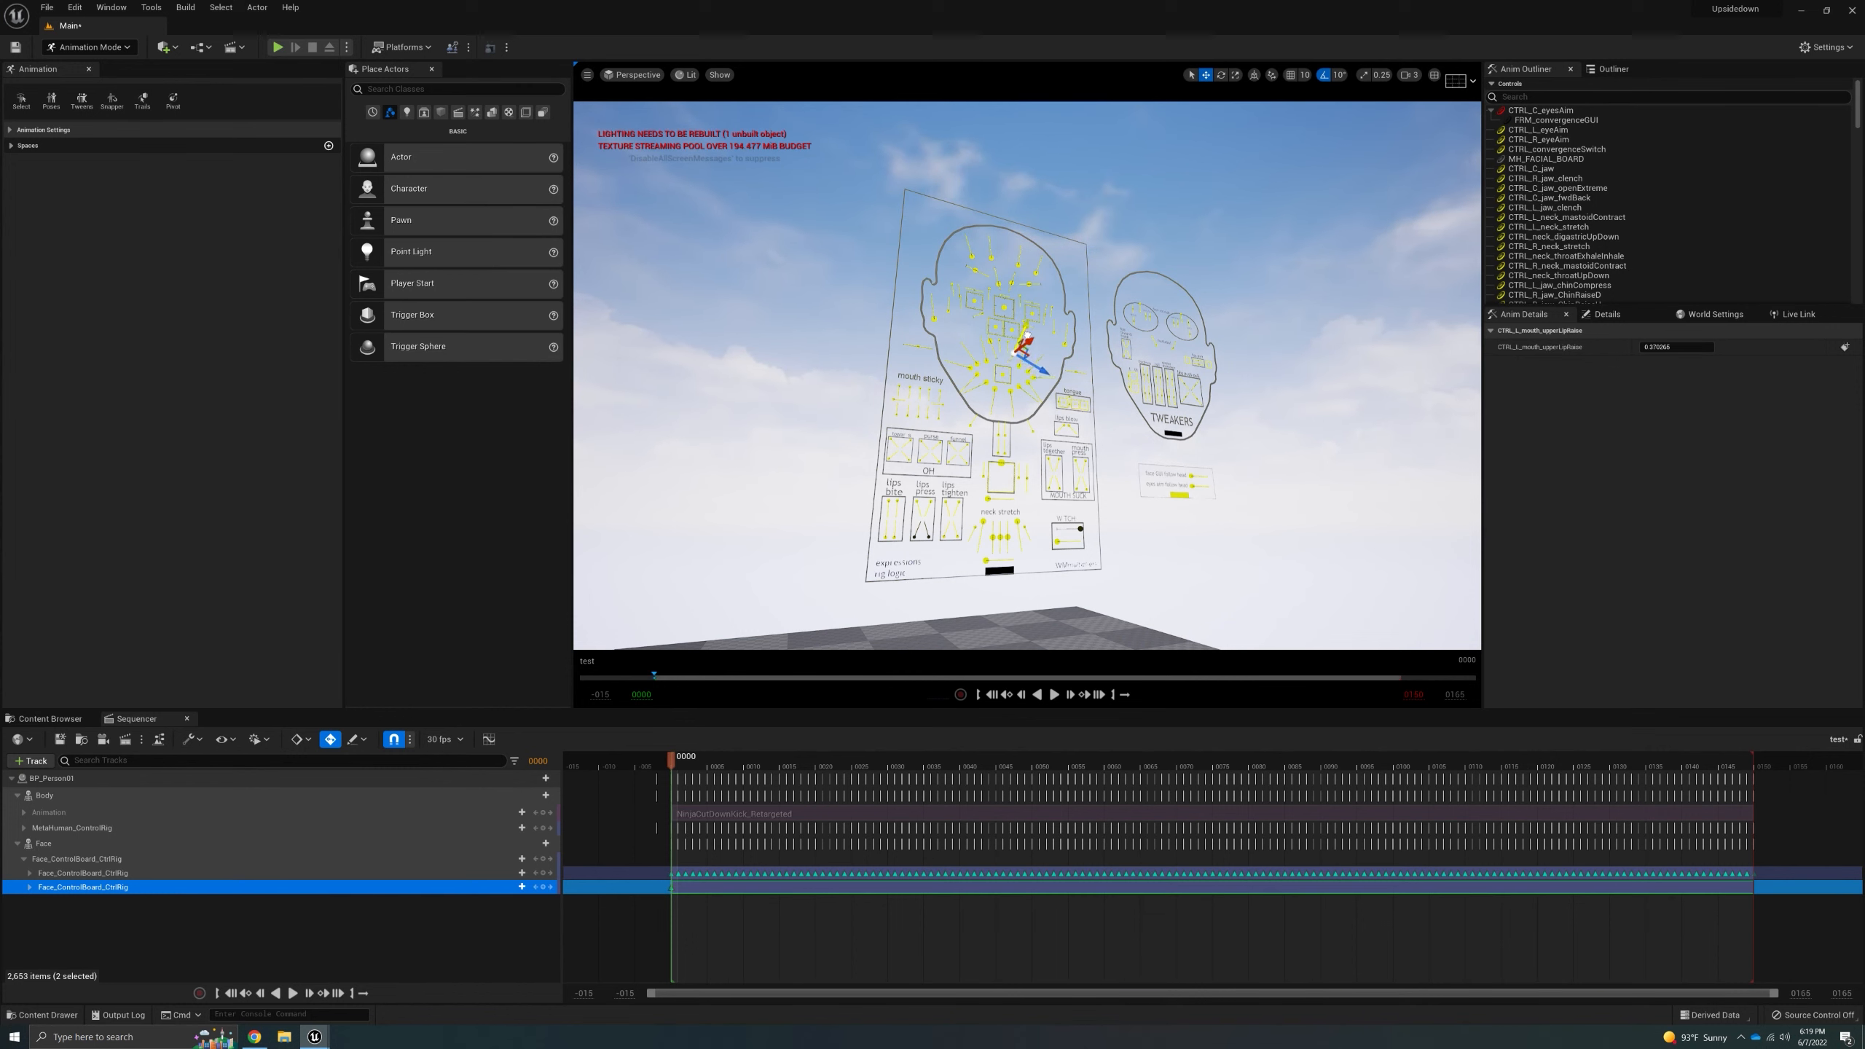
{"action": "key", "text": "s"}
{"action": "mouse_move", "coordinate": [969, 411]}
{"action": "right_mouse_down"}
{"action": "mouse_move", "coordinate": [990, 396]}
{"action": "mouse_move", "coordinate": [951, 429]}
{"action": "right_mouse_up"}
{"action": "key", "text": "a"}
{"action": "key", "text": "d"}
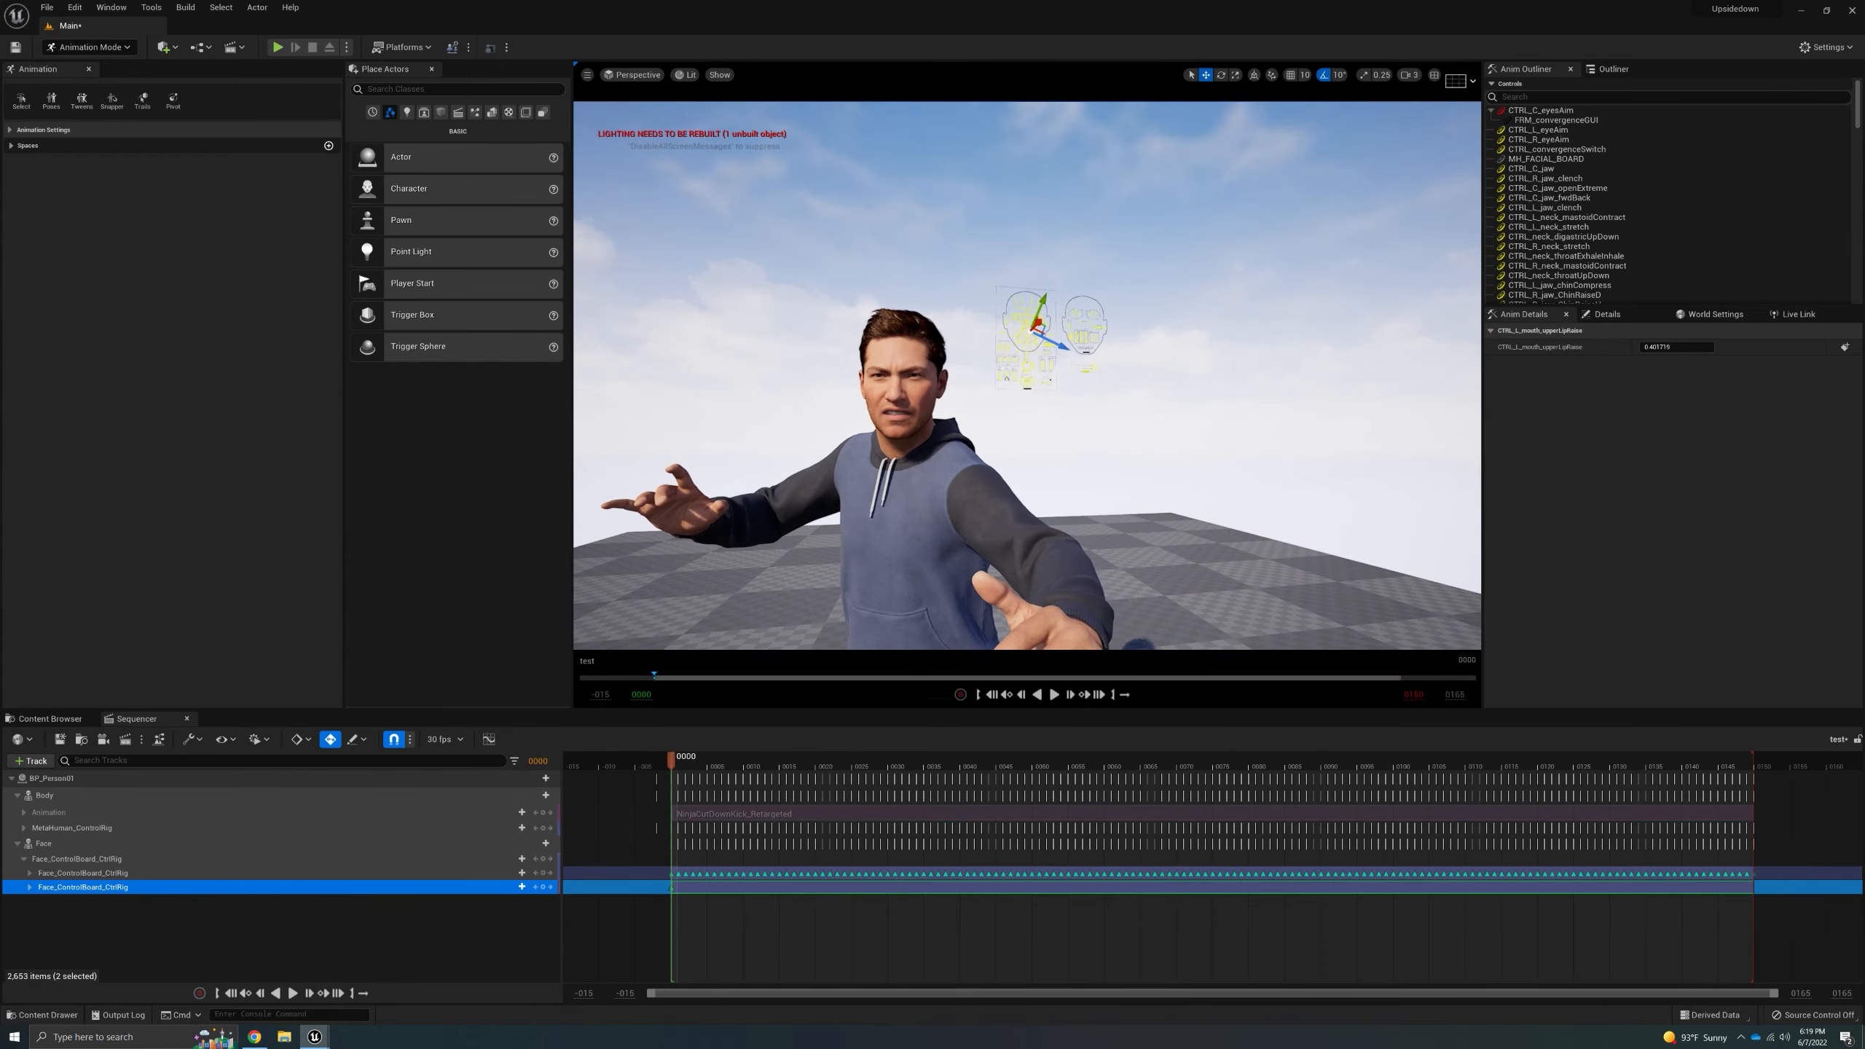
{"action": "key", "text": "w"}
{"action": "right_click_drag", "start_coordinate": [1065, 344], "coordinate": [1091, 286]}
{"action": "key", "text": "a"}
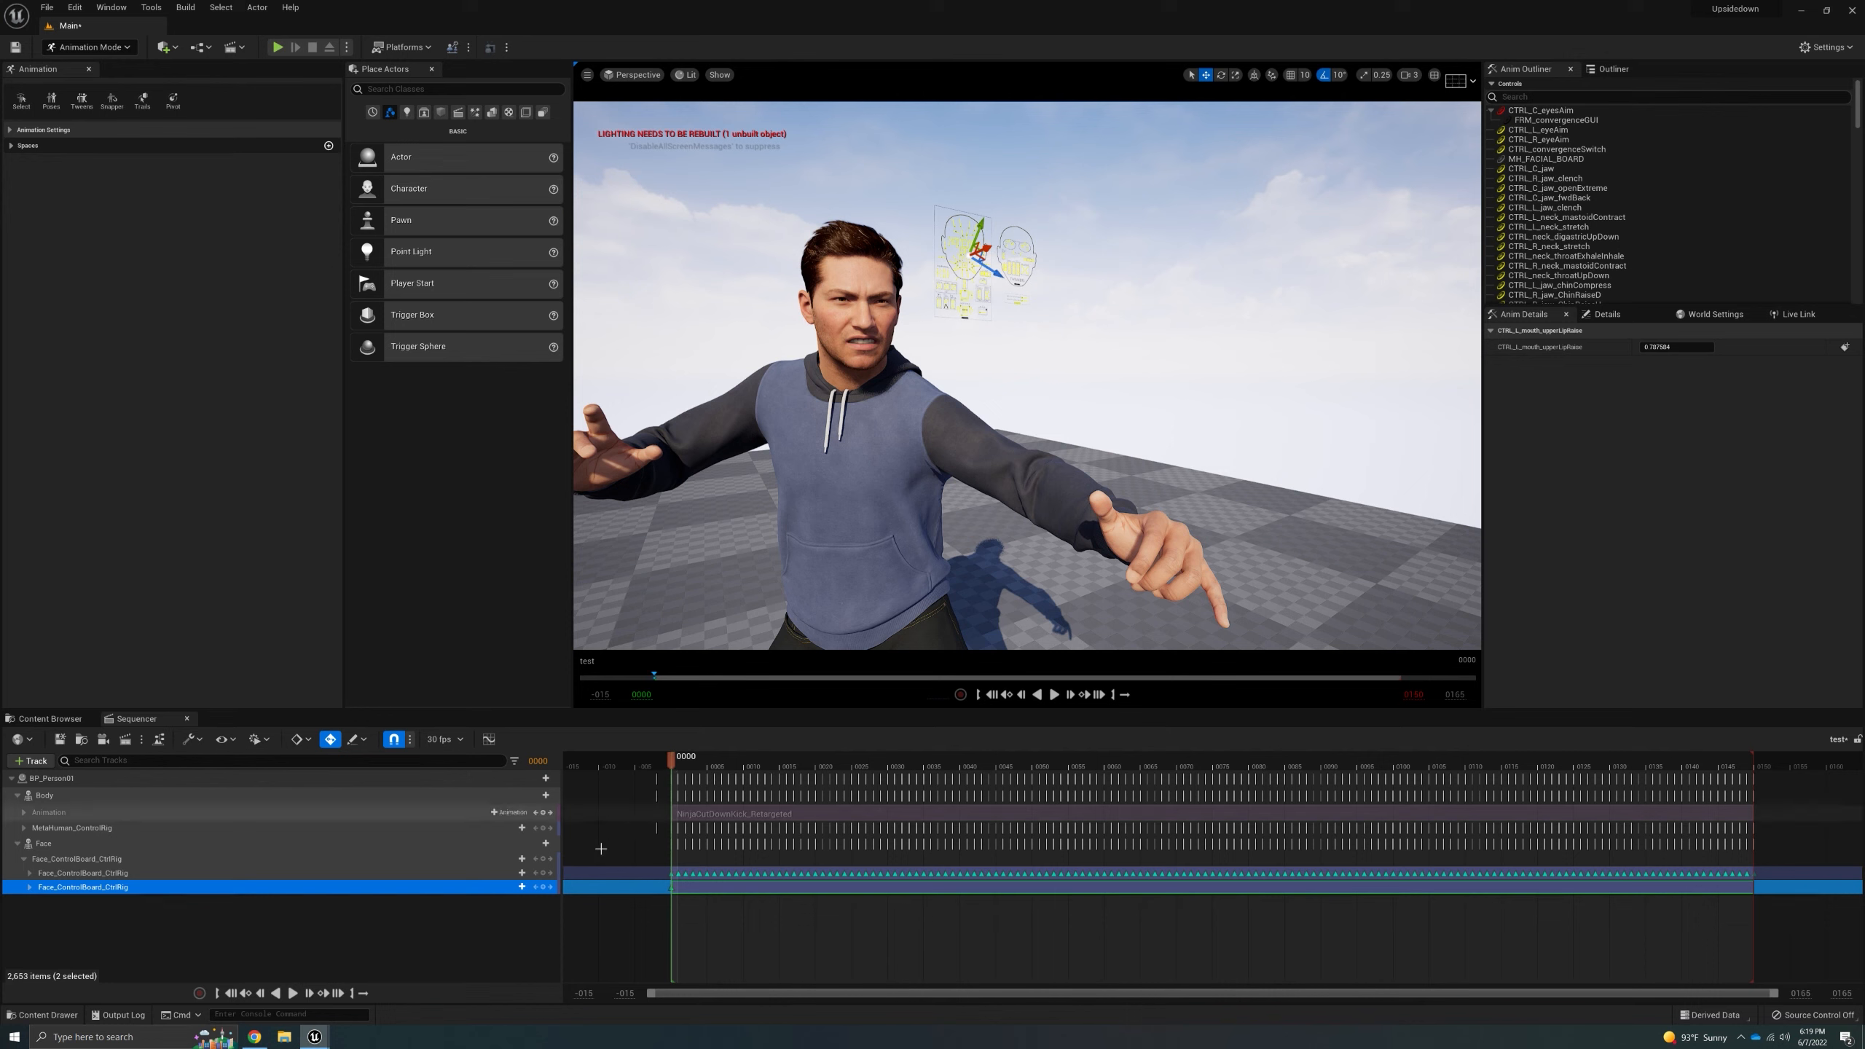
- Play and scrub the sequence to check that the angry expression carries through the fight animation
{"action": "mouse_move", "coordinate": [672, 763]}
{"action": "left_mouse_down"}
{"action": "mouse_move", "coordinate": [875, 772]}
{"action": "mouse_move", "coordinate": [671, 799]}
{"action": "left_mouse_up"}
{"action": "scroll", "coordinate": [1001, 643], "scroll_direction": "down", "scroll_amount": 5}
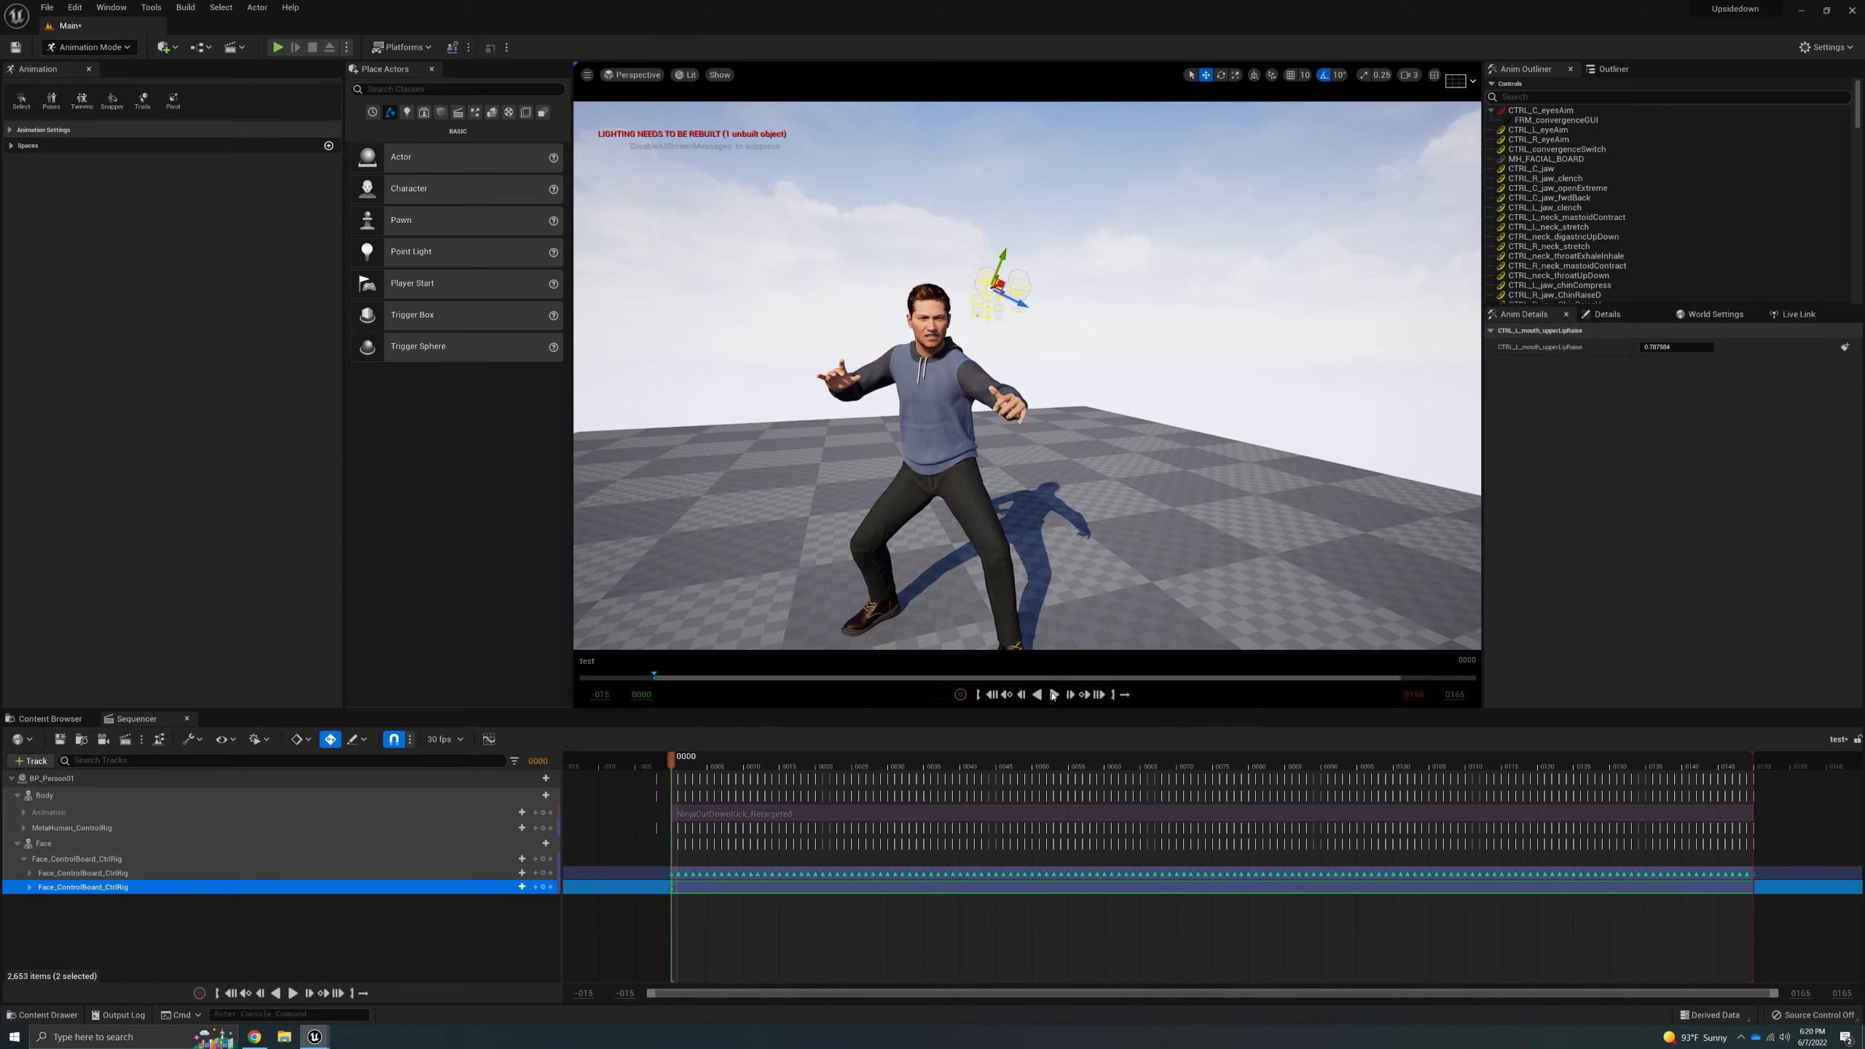
{"action": "left_click", "coordinate": [1053, 694]}
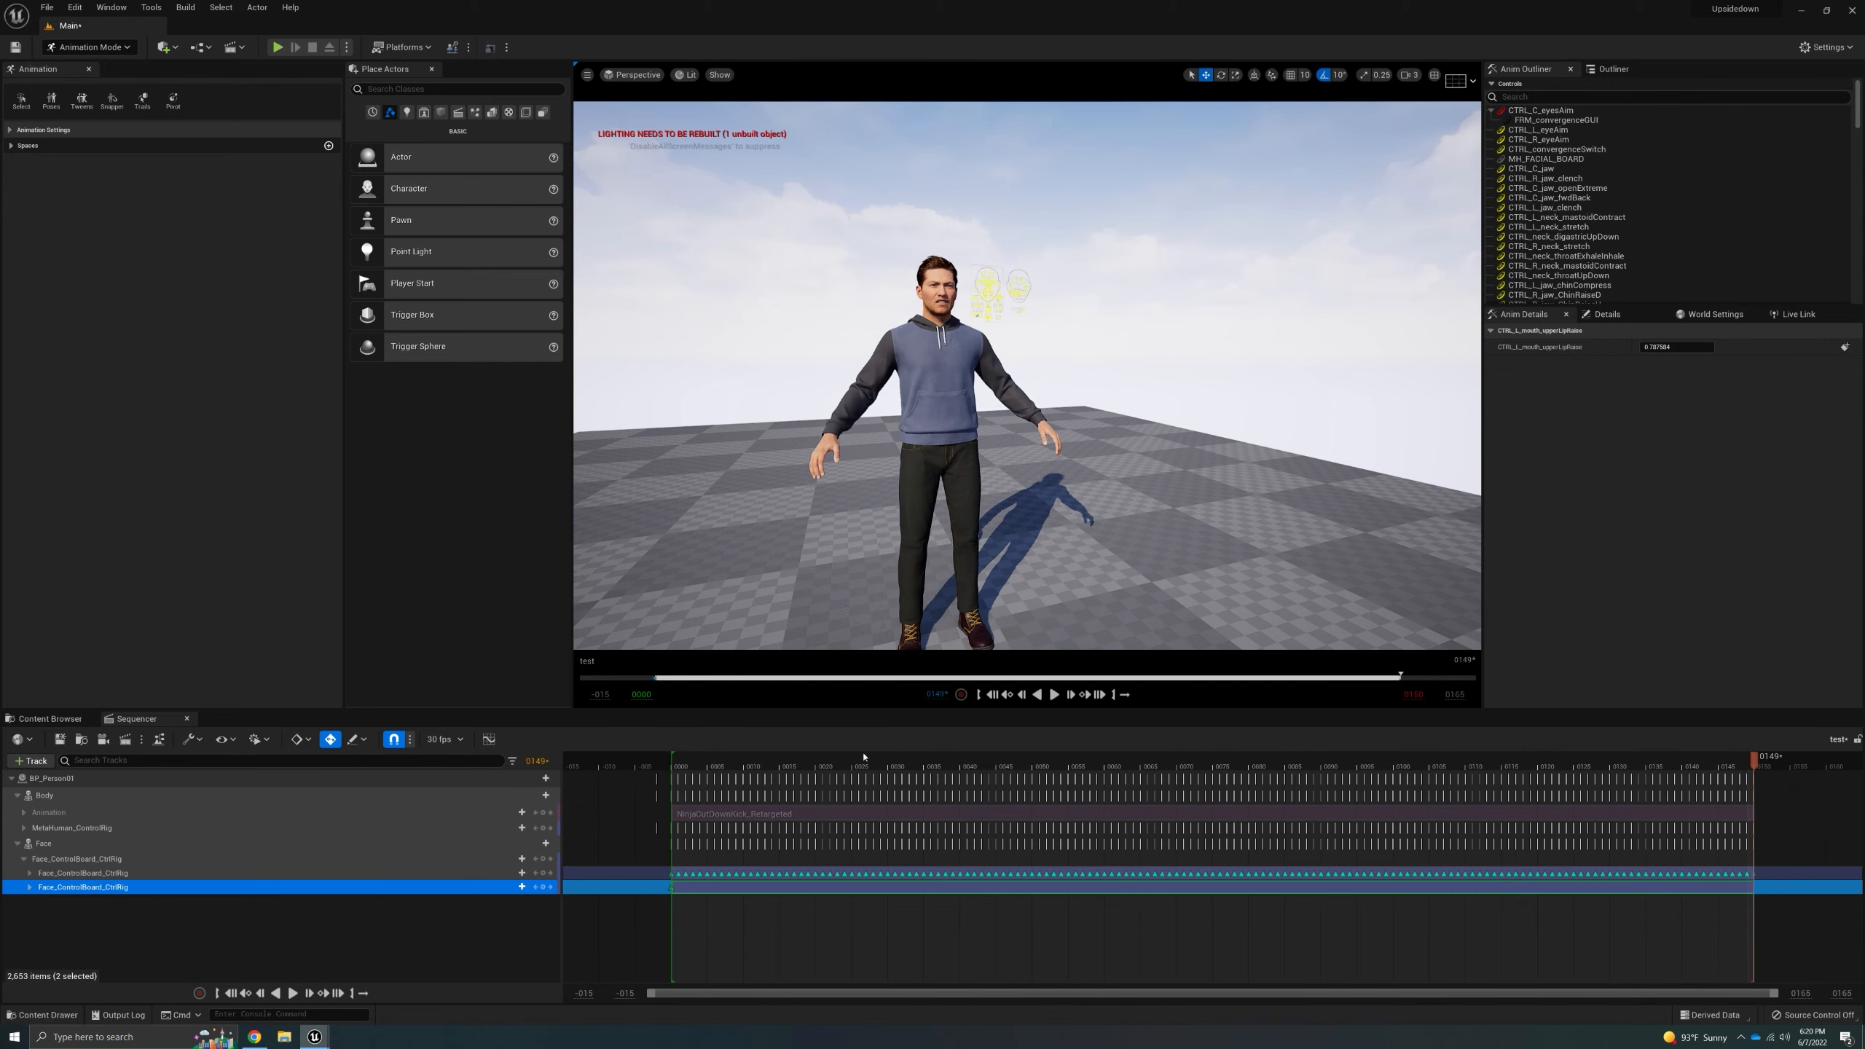
{"action": "left_click", "coordinate": [730, 769]}
{"action": "left_click", "coordinate": [1054, 695]}
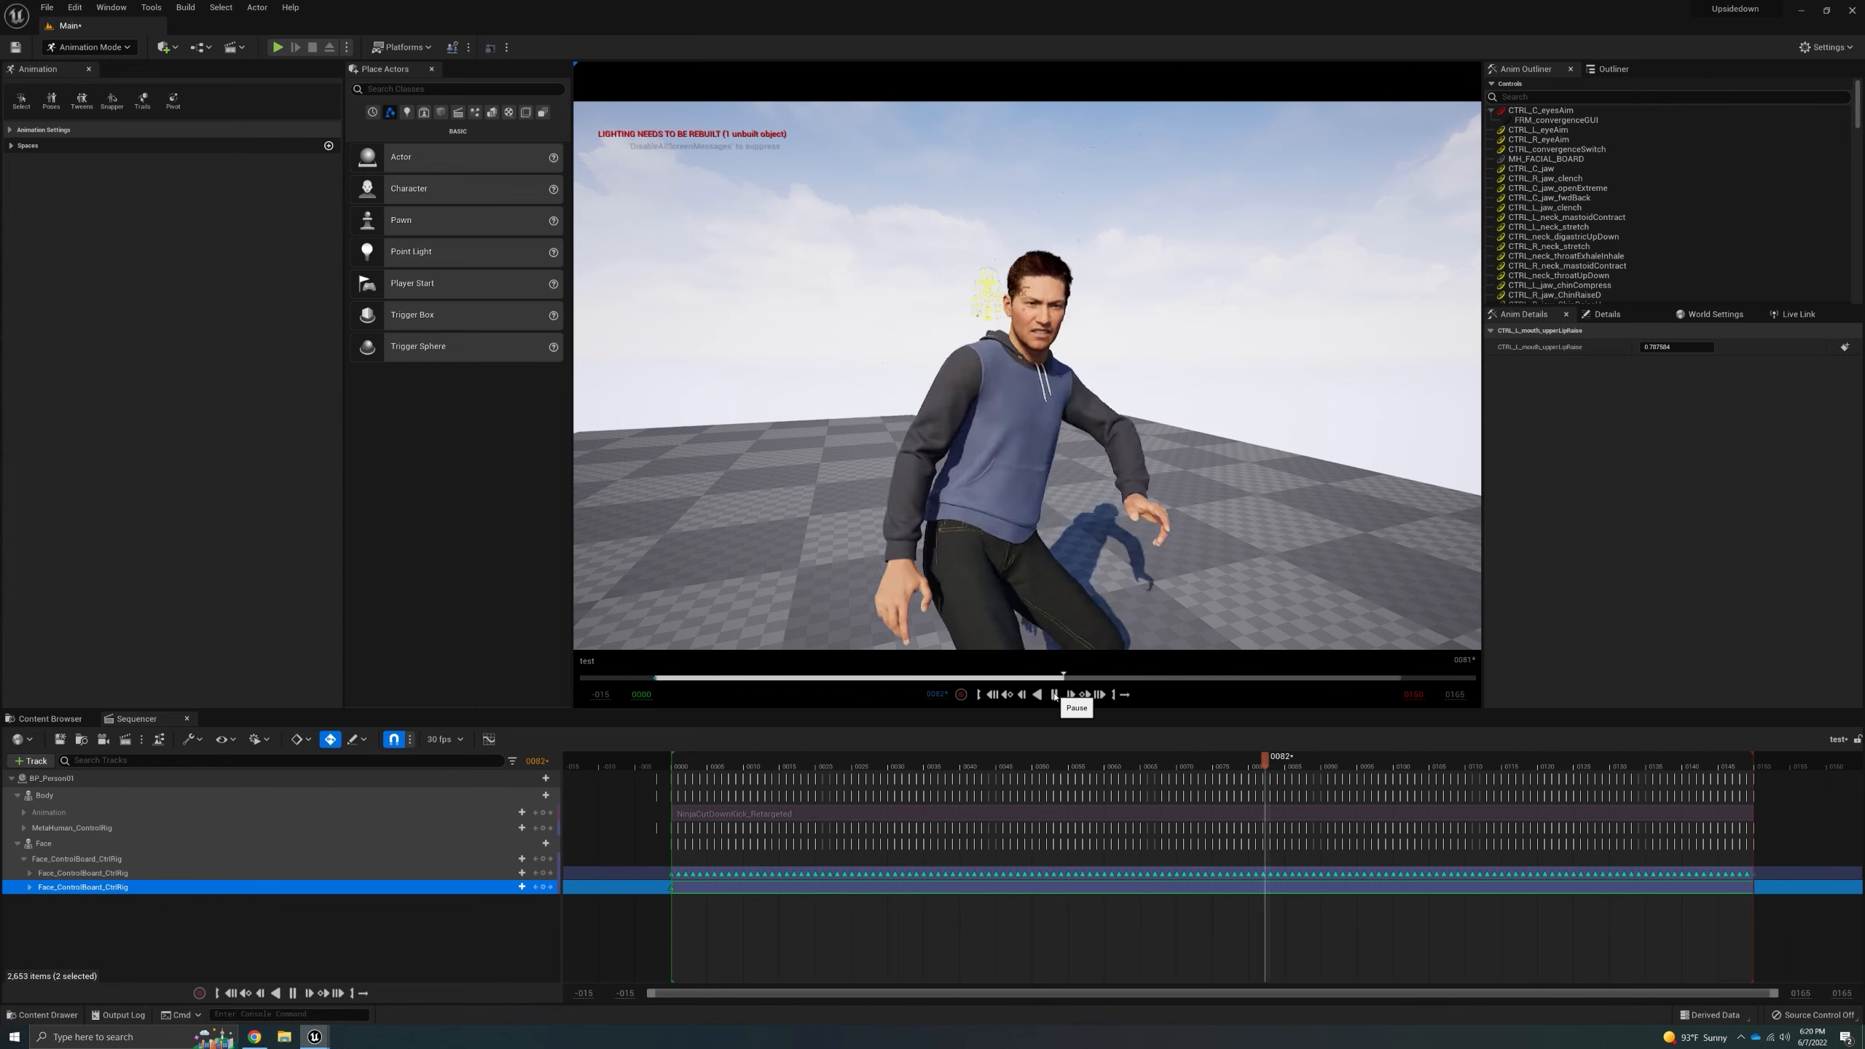
{"action": "left_click", "coordinate": [1054, 694]}
{"action": "left_click_drag", "start_coordinate": [1085, 761], "coordinate": [968, 776]}
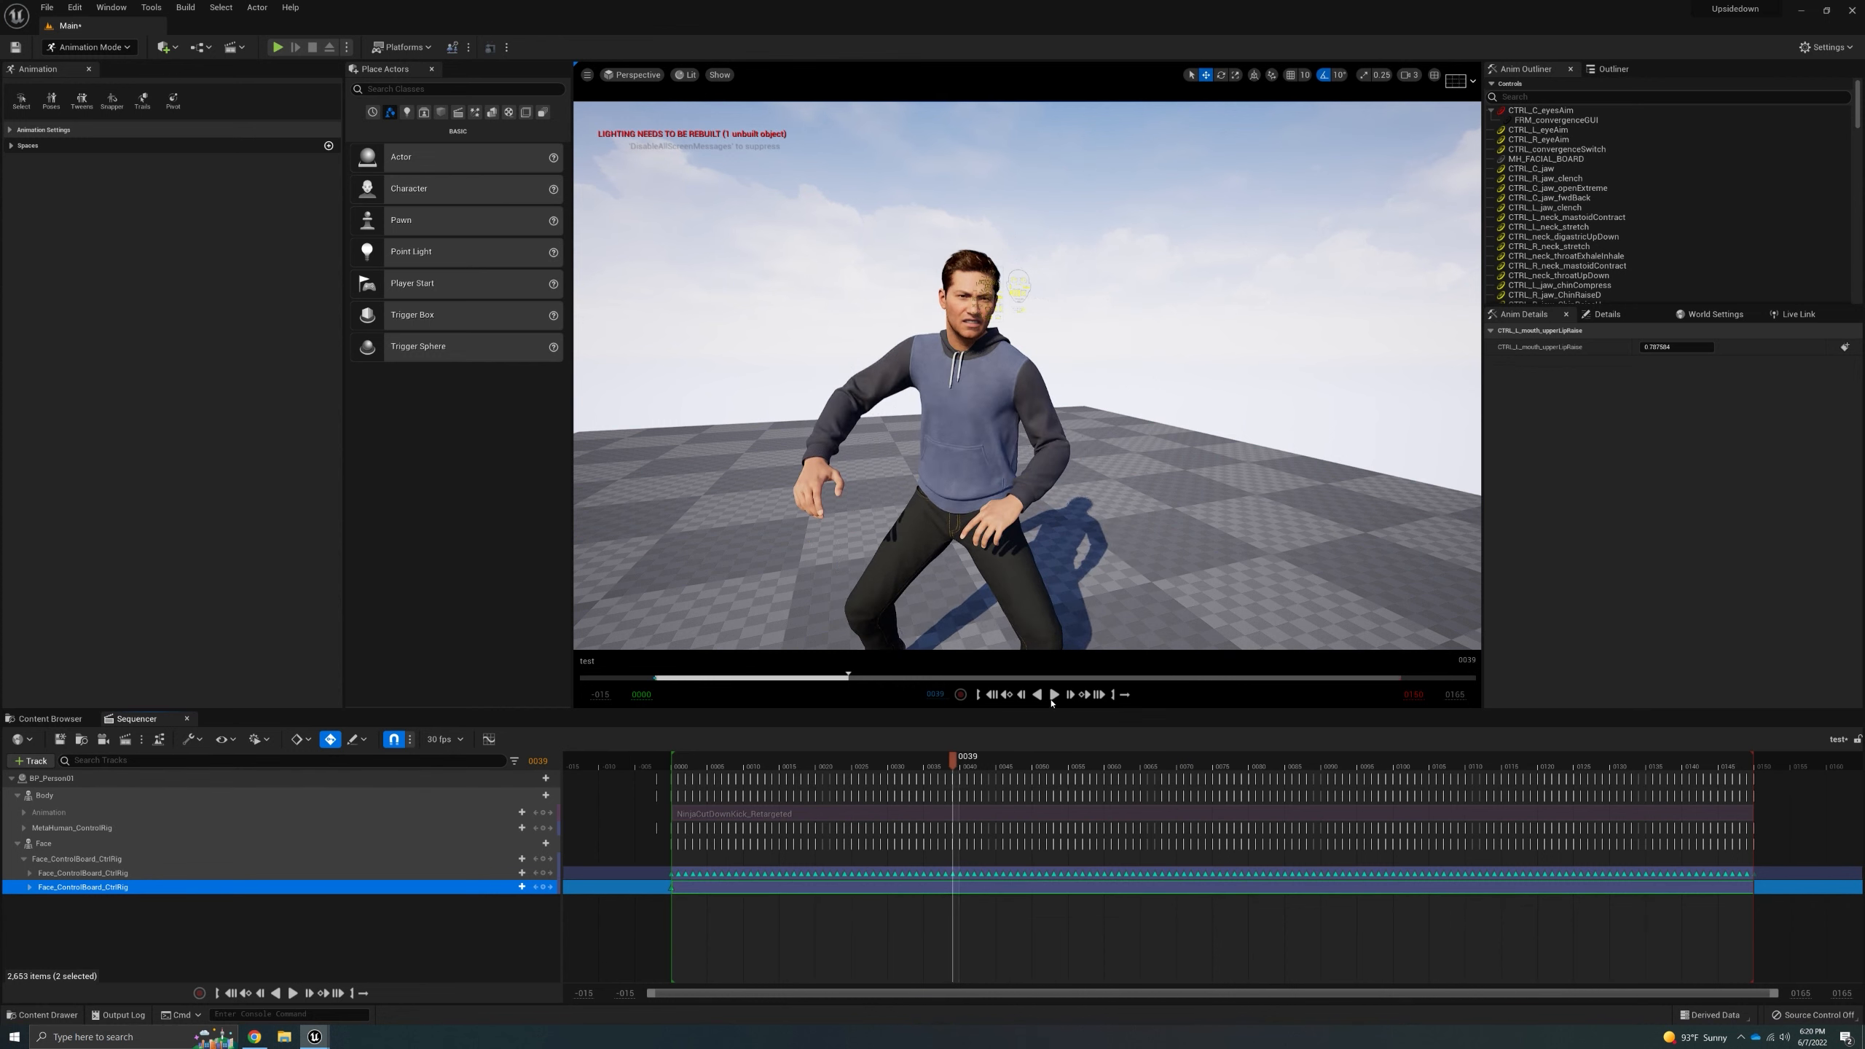
{"action": "left_click", "coordinate": [1054, 694]}
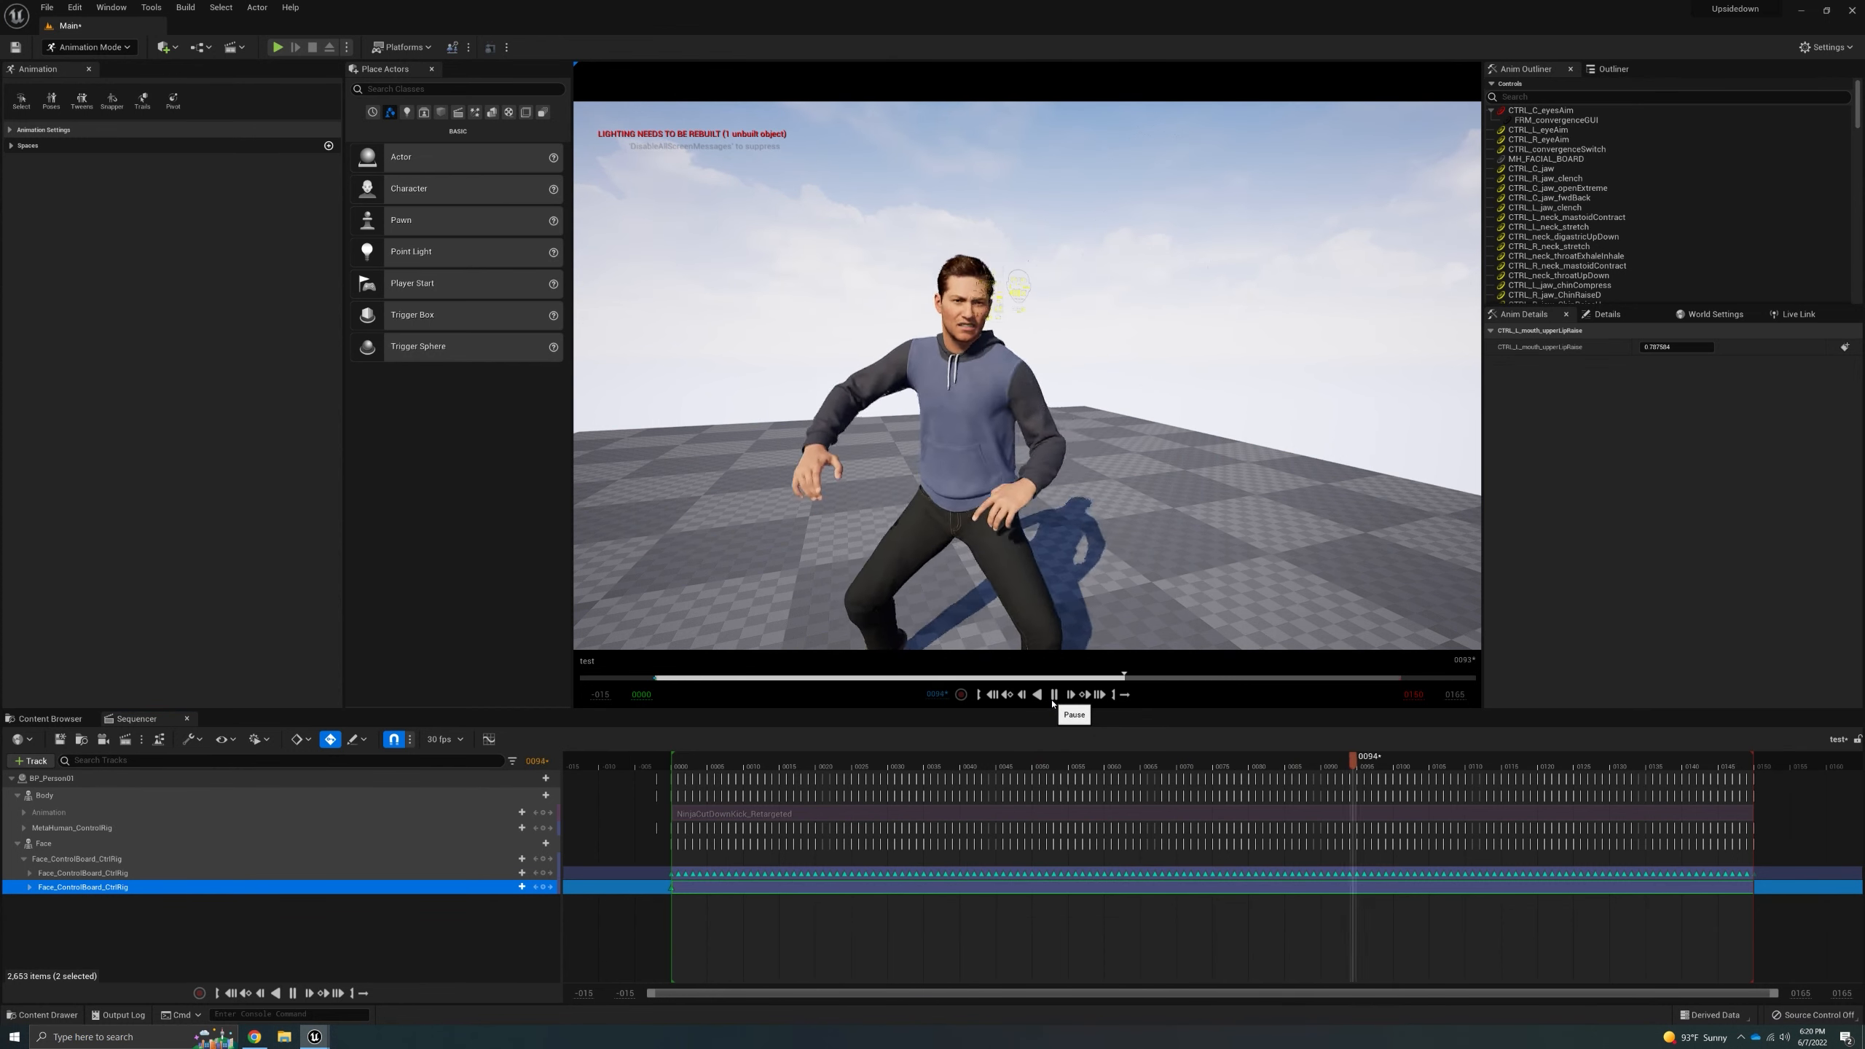
{"action": "left_click", "coordinate": [1054, 694]}
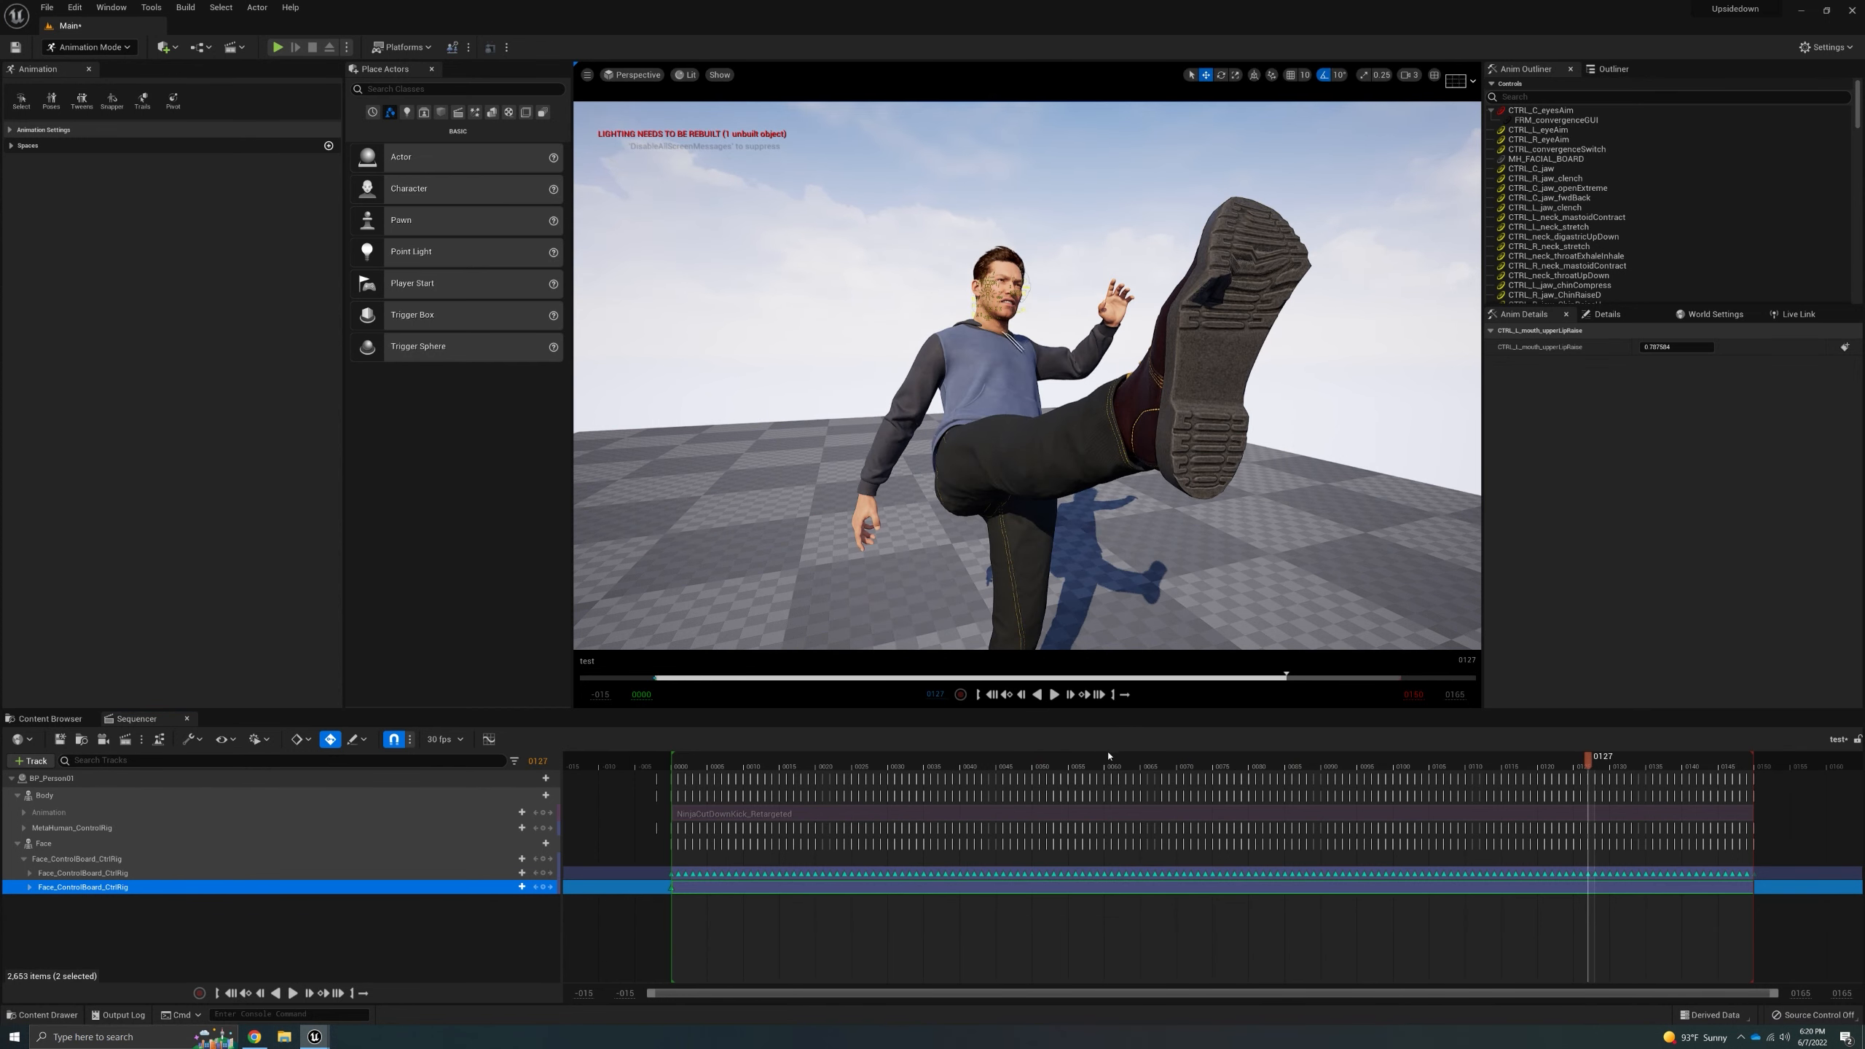